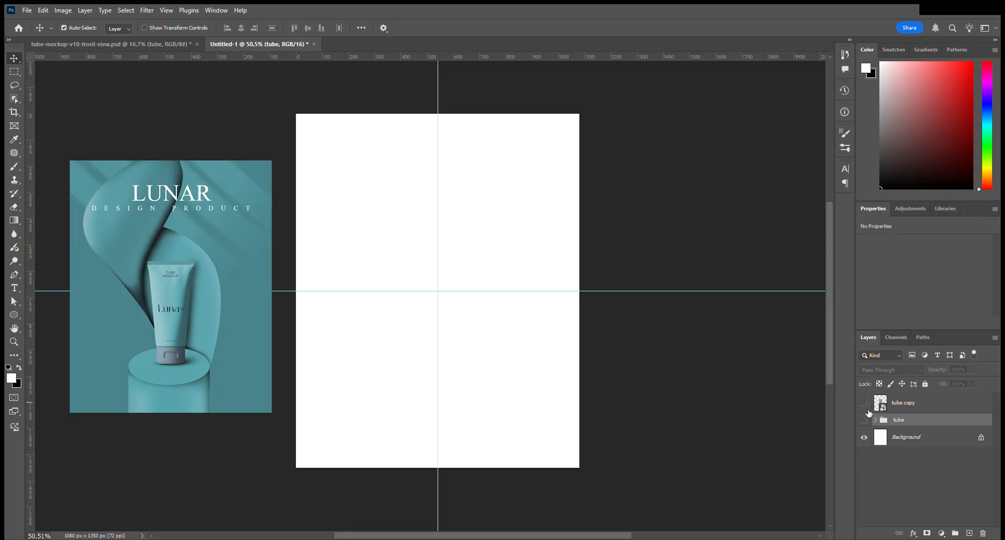
Show the tube copy layer and scale it down to 79.49%, centred on the canvas at X 540 px, Y 675 px.
{"action": "left_click", "coordinate": [865, 403]}
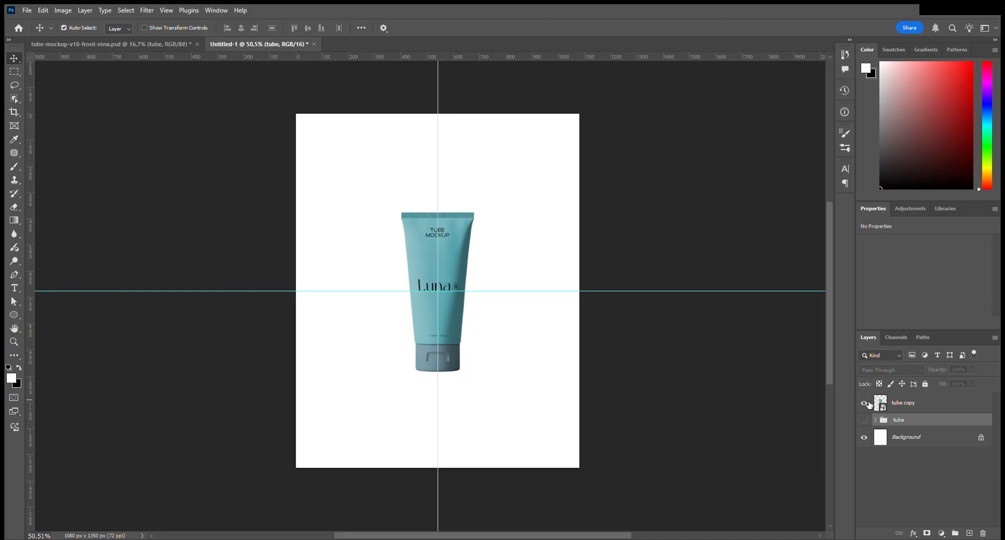
{"action": "key", "text": "ctrl"}
{"action": "key", "text": "ctrl+t"}
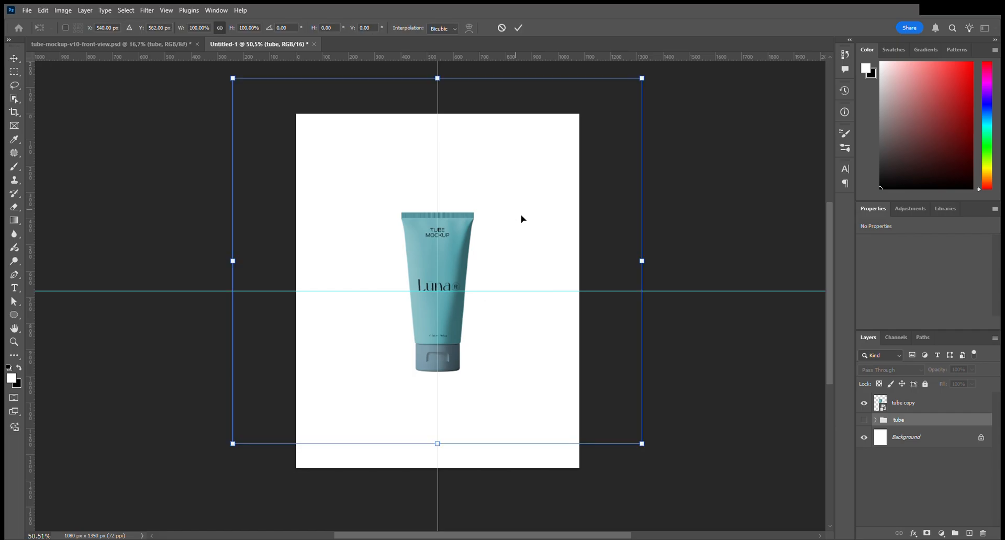
{"action": "key", "text": "Escape"}
{"action": "left_click", "coordinate": [921, 408]}
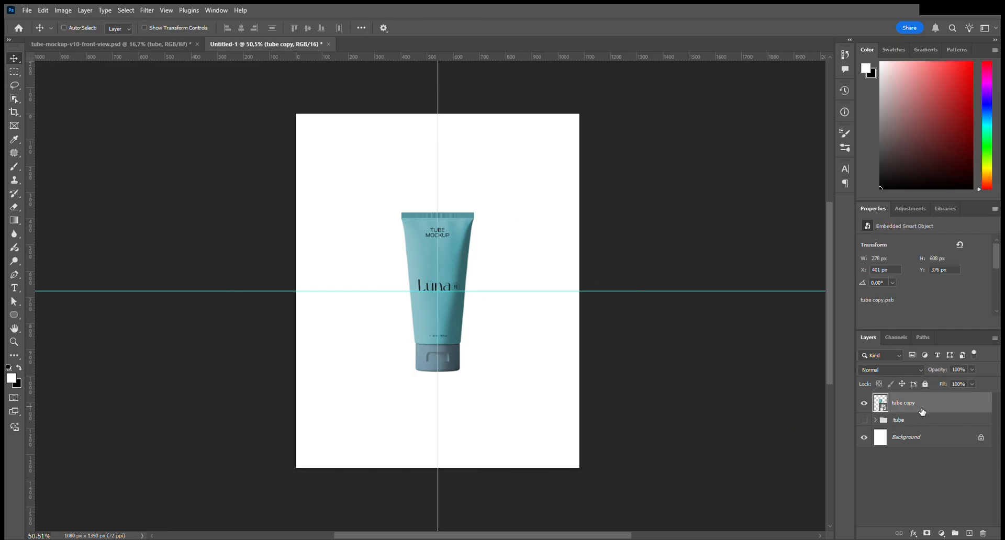
{"action": "key", "text": "ctrl+t"}
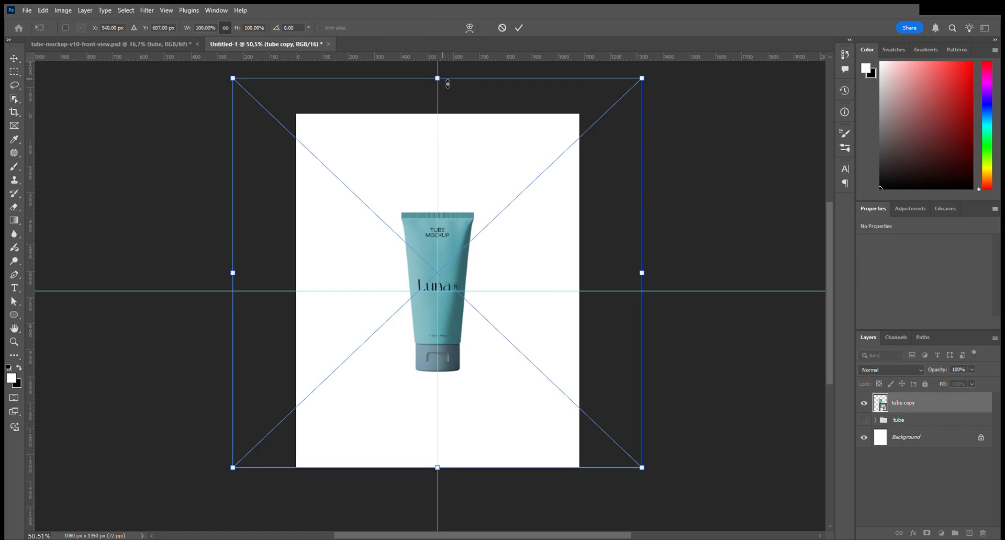
{"action": "left_click_drag", "start_coordinate": [448, 85], "coordinate": [437, 163]}
{"action": "left_click_drag", "start_coordinate": [458, 247], "coordinate": [459, 221]}
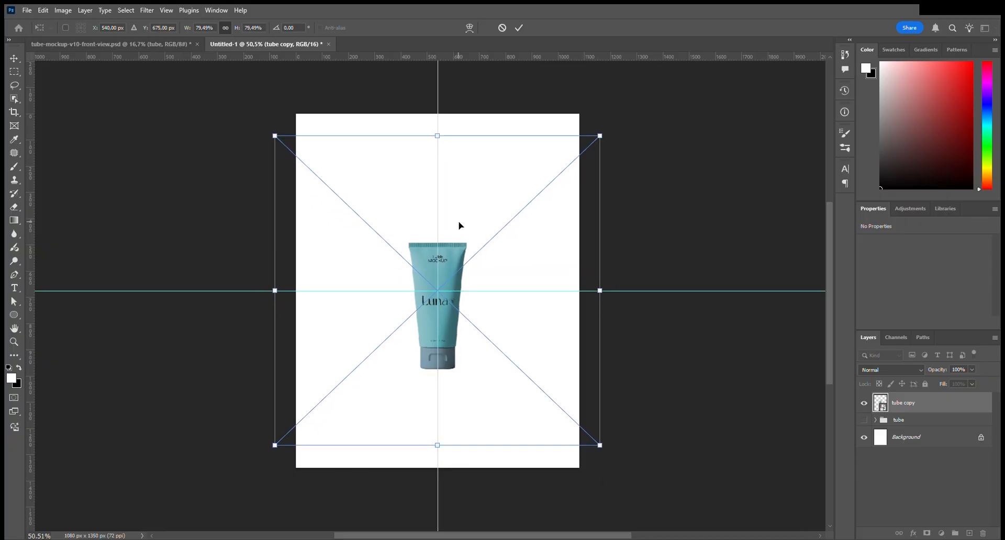
{"action": "left_click", "coordinate": [519, 28]}
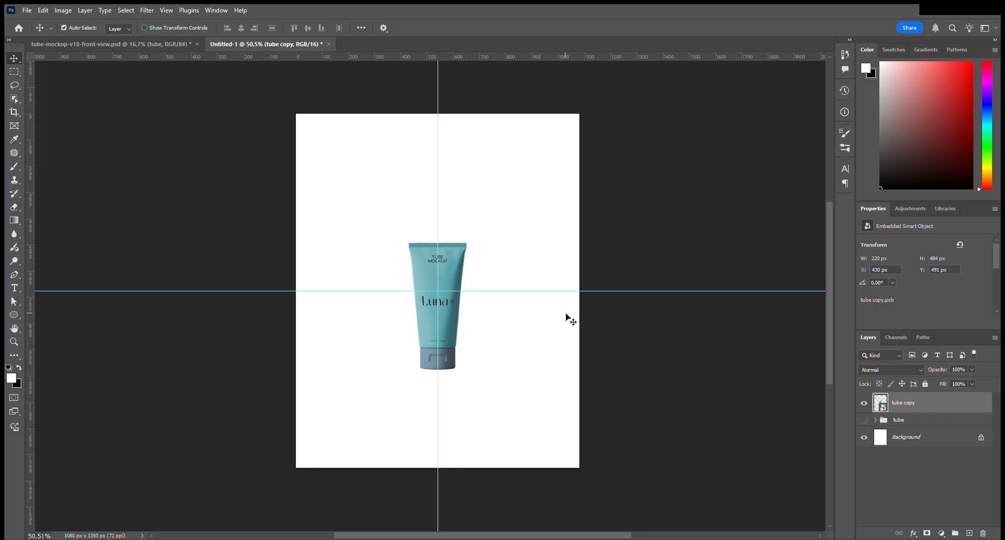
Show the original tube group in place of the tube copy, expand it and examine its layers, including PASTE YOUR DESIGN.
{"action": "left_click", "coordinate": [915, 423]}
{"action": "left_click", "coordinate": [865, 420]}
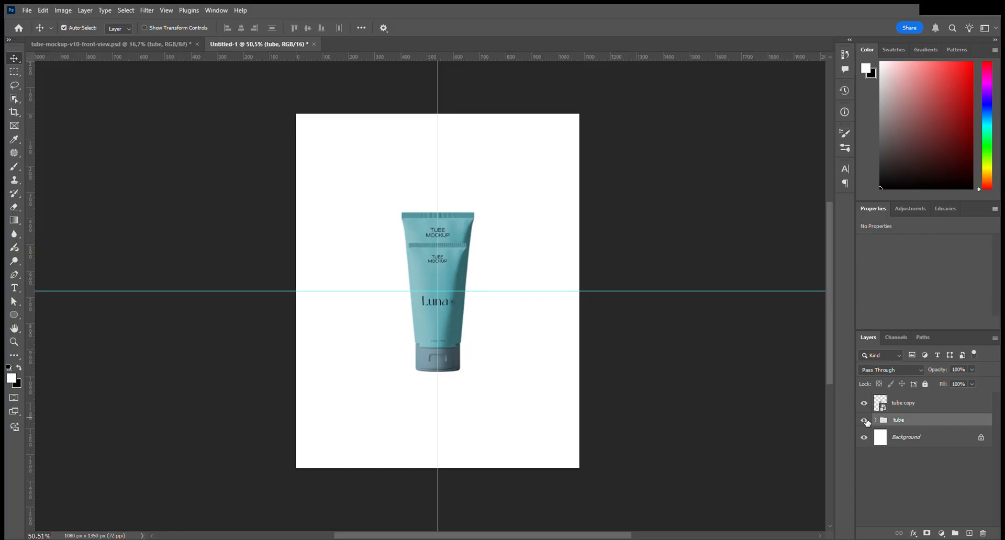
{"action": "left_click", "coordinate": [865, 404]}
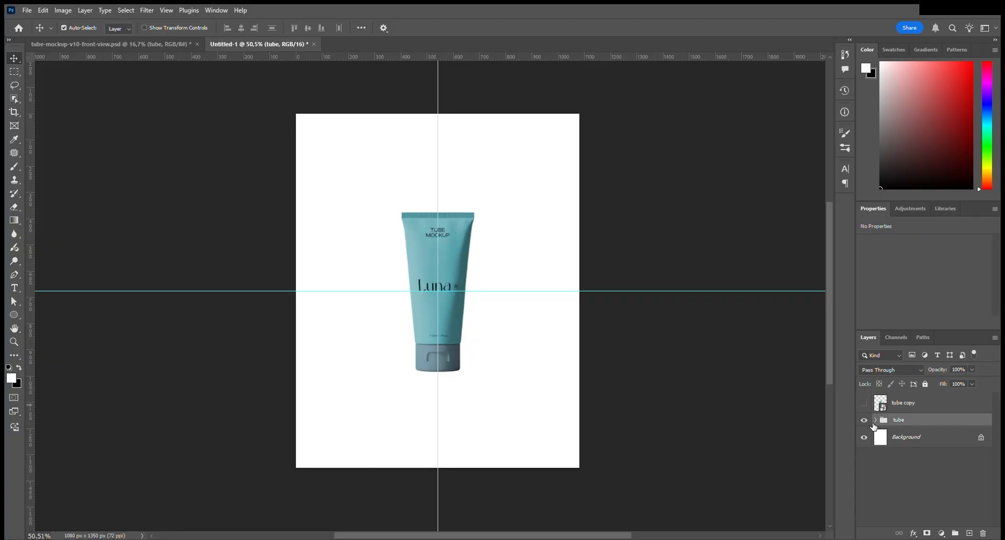
{"action": "left_click", "coordinate": [875, 420]}
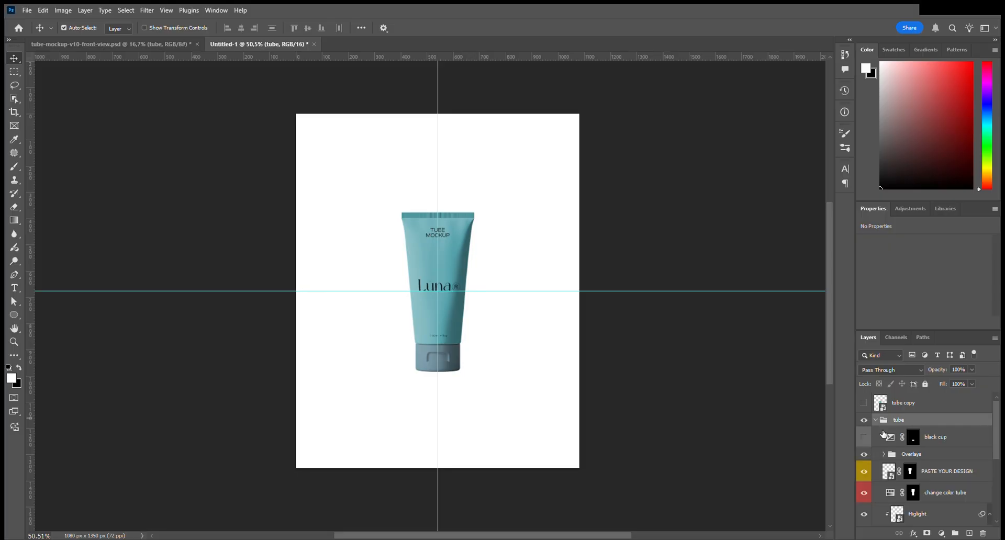
{"action": "scroll", "coordinate": [894, 483], "scroll_direction": "down", "scroll_amount": 5}
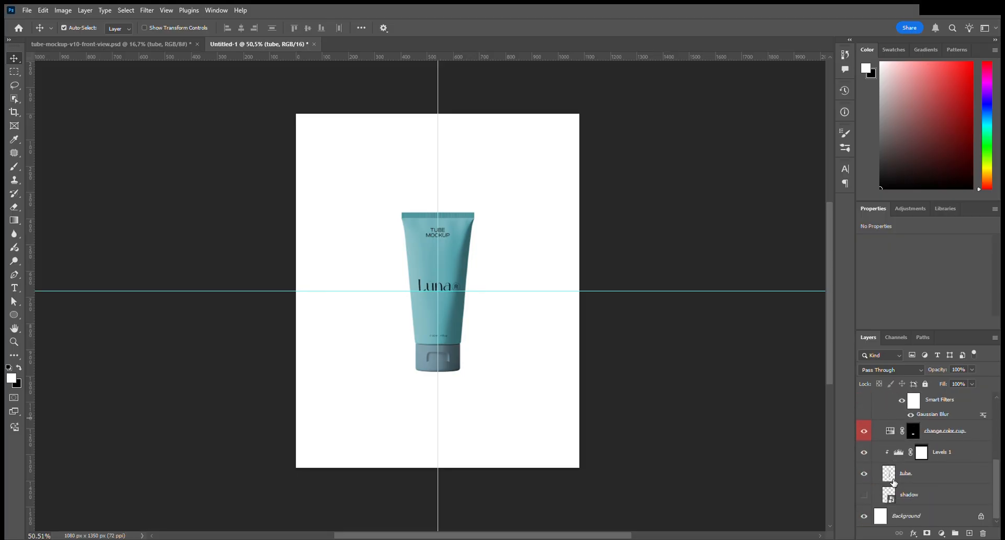
{"action": "scroll", "coordinate": [893, 483], "scroll_direction": "up", "scroll_amount": 5}
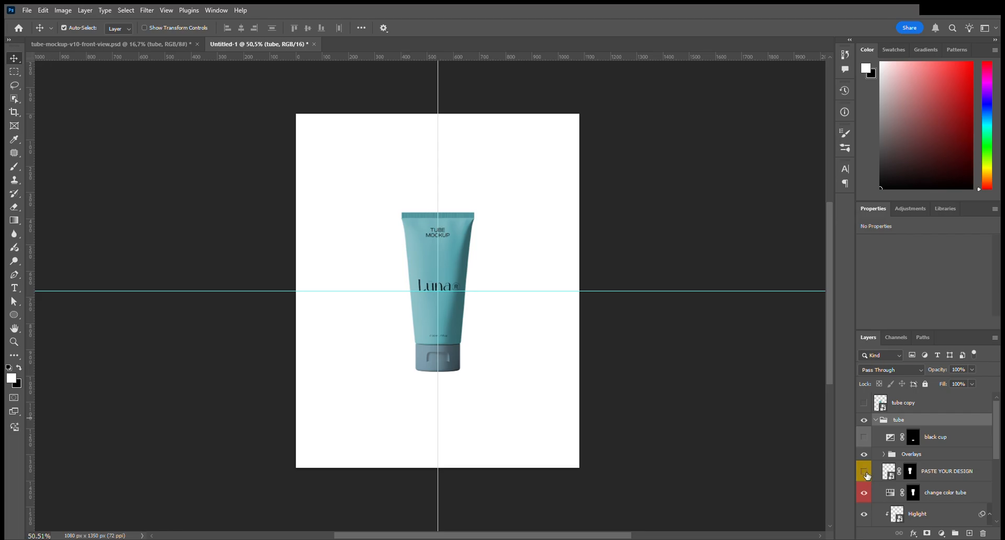
{"action": "left_click", "coordinate": [865, 472]}
{"action": "left_click", "coordinate": [865, 473]}
Try recolouring the tube by setting the change color tube adjustment's Hue to 200.
{"action": "scroll", "coordinate": [890, 479], "scroll_direction": "down", "scroll_amount": 1}
{"action": "left_click", "coordinate": [913, 471]}
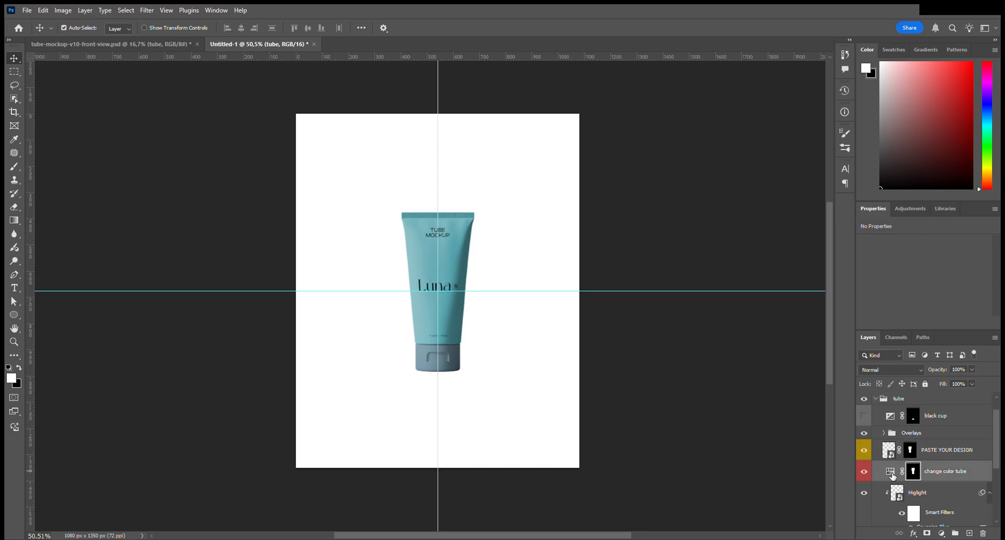
{"action": "left_click_drag", "start_coordinate": [926, 282], "coordinate": [931, 283]}
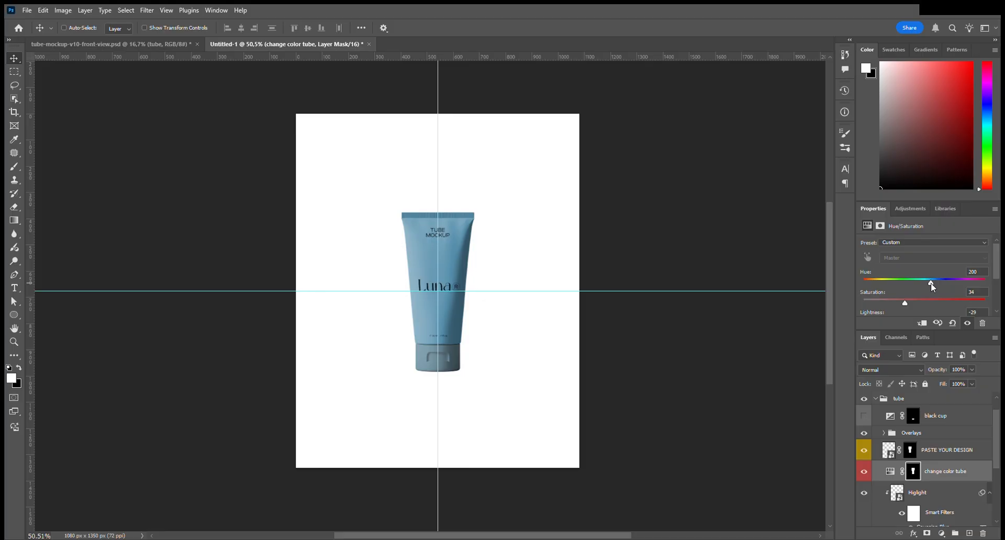
{"action": "key", "text": "ctrl+z"}
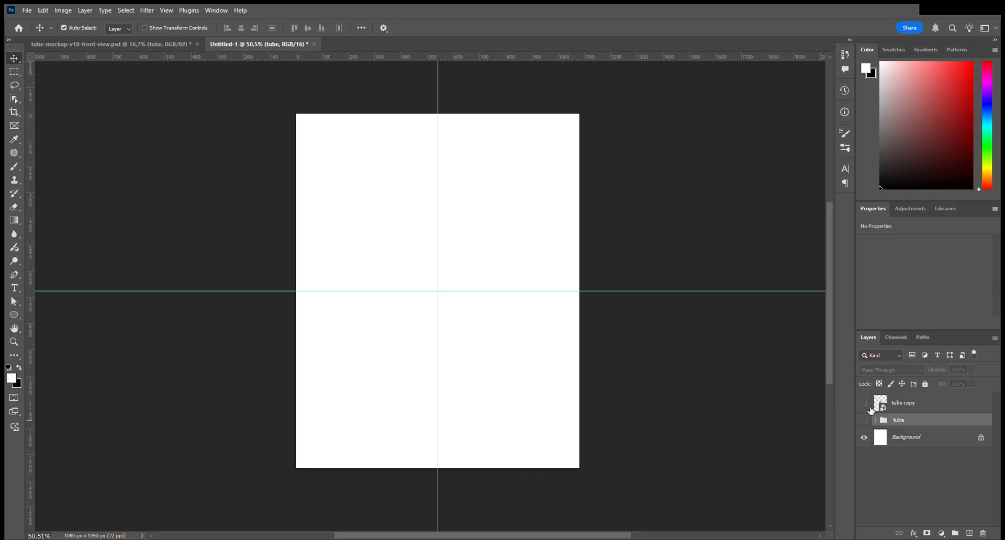
Show the tube copy and add a solid colour fill layer beneath it in a dark teal sampled from the tube's shaded right side.
{"action": "left_click", "coordinate": [864, 403]}
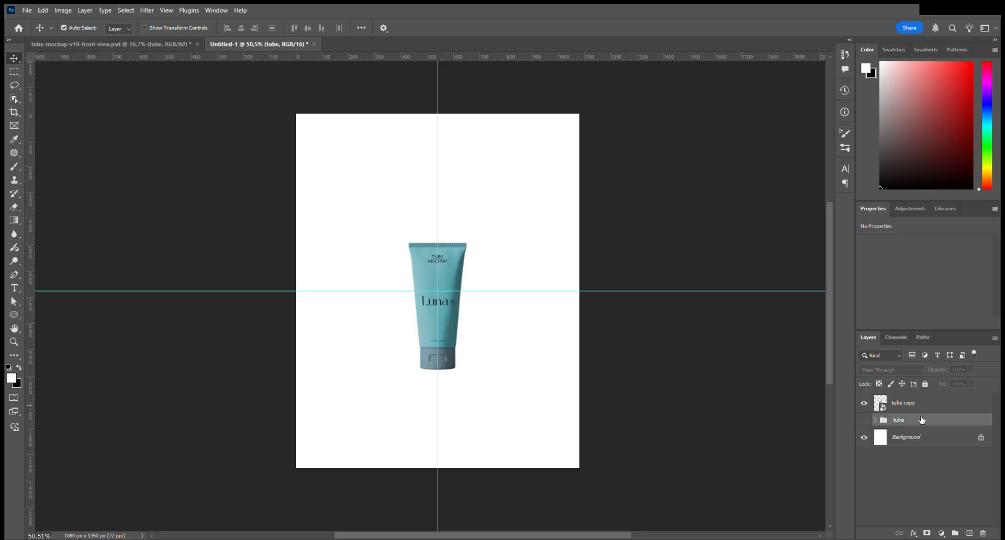
{"action": "left_click", "coordinate": [953, 346]}
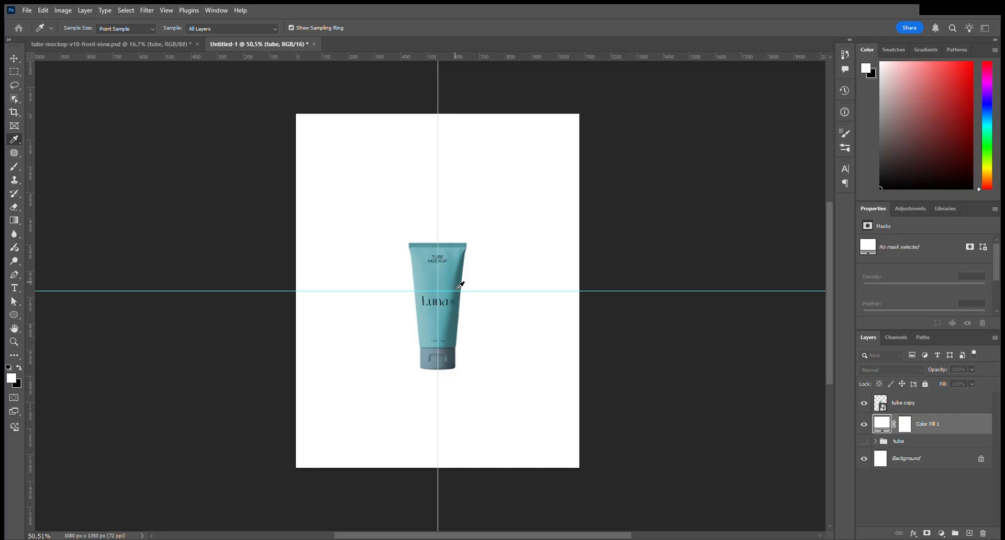
{"action": "left_click", "coordinate": [460, 285]}
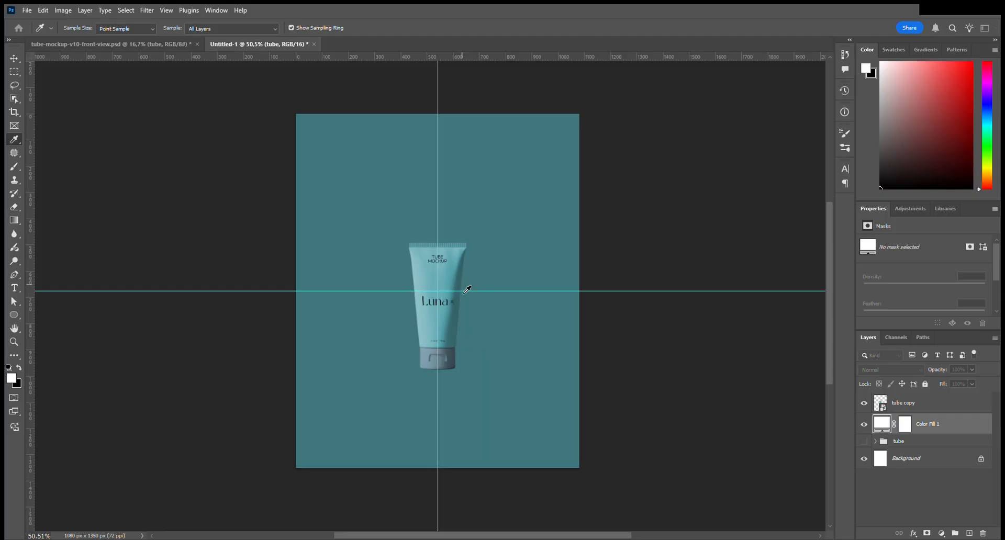
{"action": "left_click", "coordinate": [461, 285]}
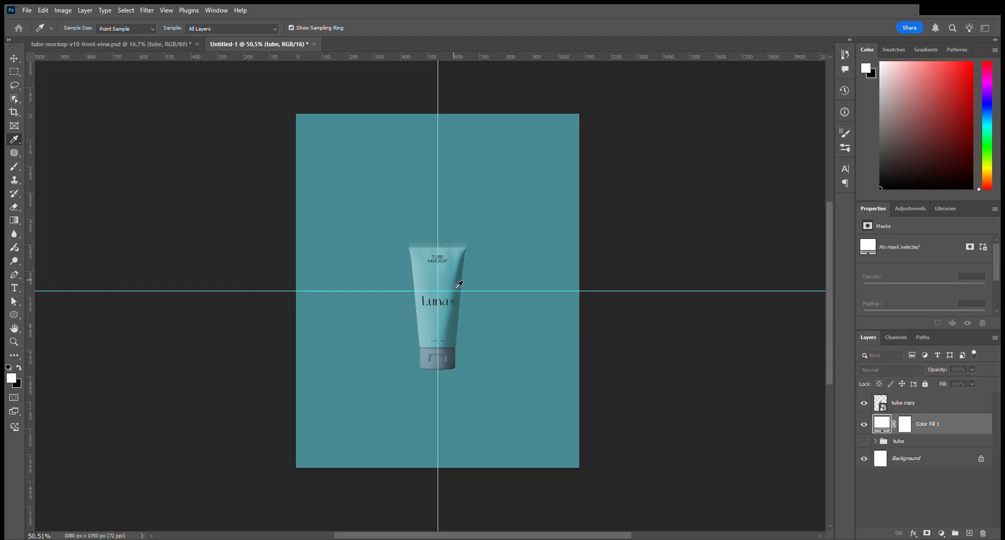
{"action": "left_click", "coordinate": [457, 289]}
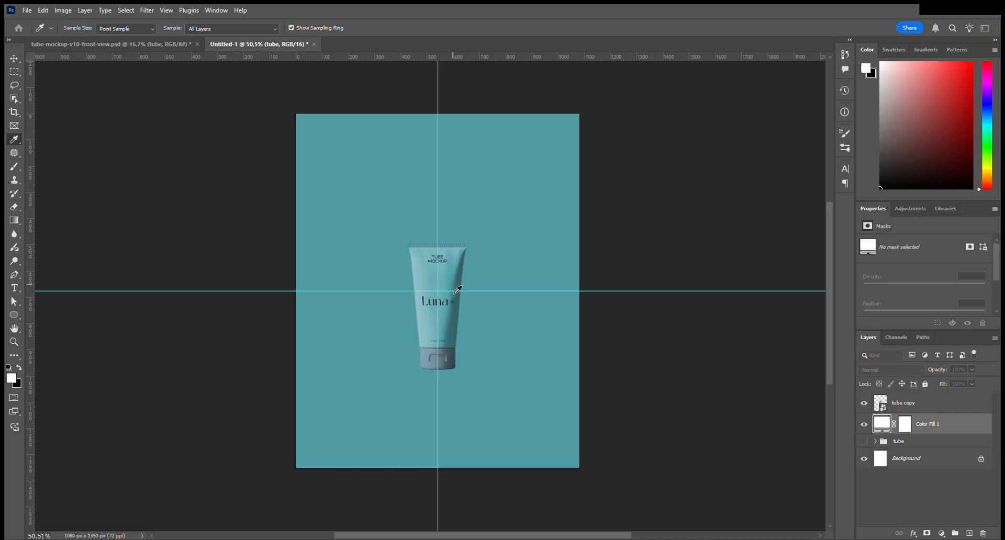
{"action": "left_click", "coordinate": [458, 289]}
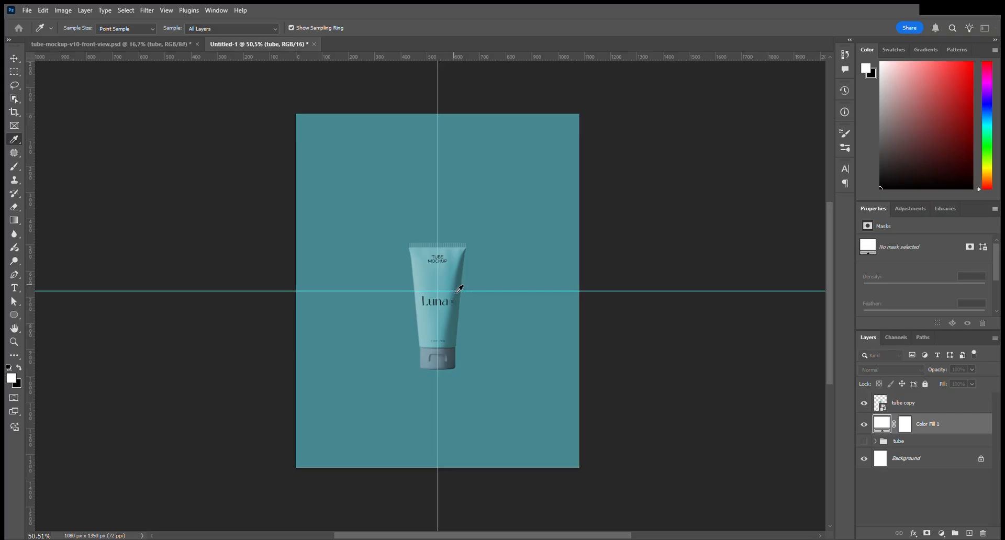
{"action": "left_click", "coordinate": [458, 289]}
{"action": "left_click", "coordinate": [459, 288]}
{"action": "key", "text": "Return"}
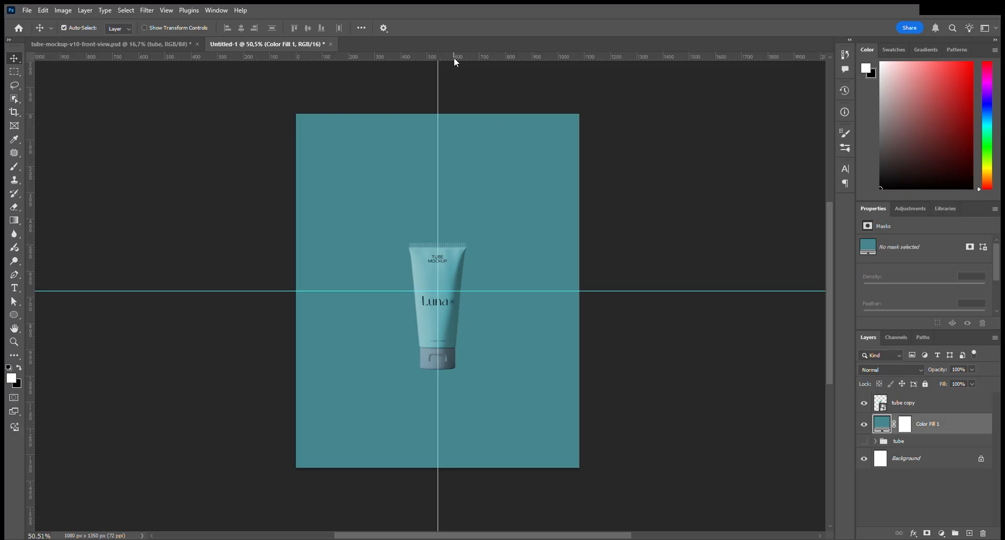
Place a horizontal guide along the bottom edge of the tube's cap.
{"action": "left_click_drag", "start_coordinate": [454, 57], "coordinate": [470, 376]}
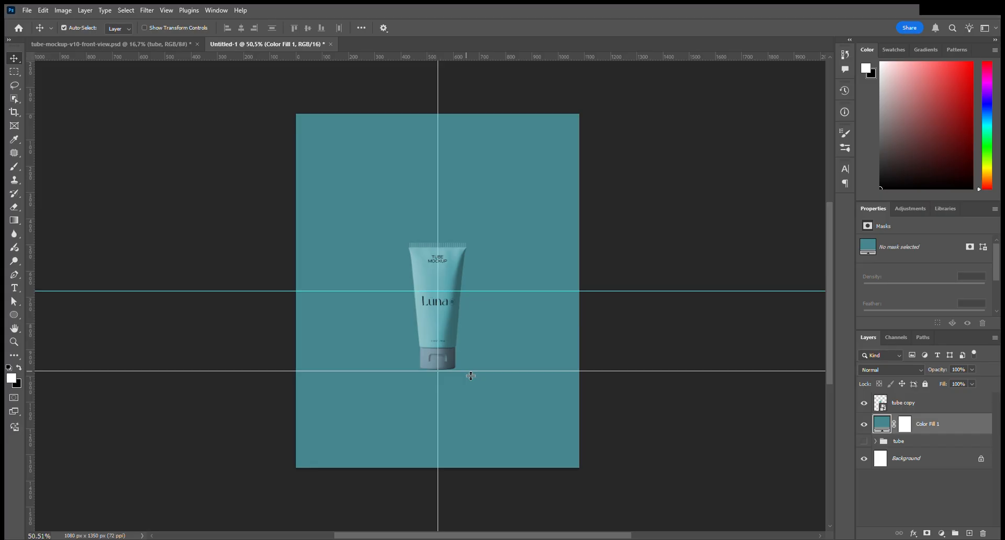
{"action": "left_click_drag", "start_coordinate": [470, 376], "coordinate": [471, 376]}
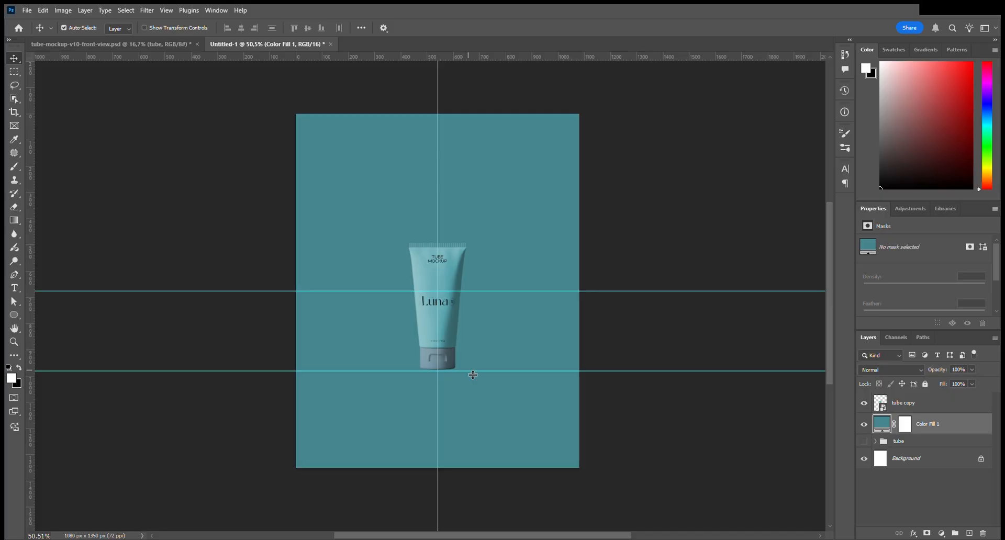
{"action": "scroll", "coordinate": [473, 375], "scroll_direction": "up", "scroll_amount": 1}
{"action": "scroll", "coordinate": [473, 374], "scroll_direction": "right", "scroll_amount": 1}
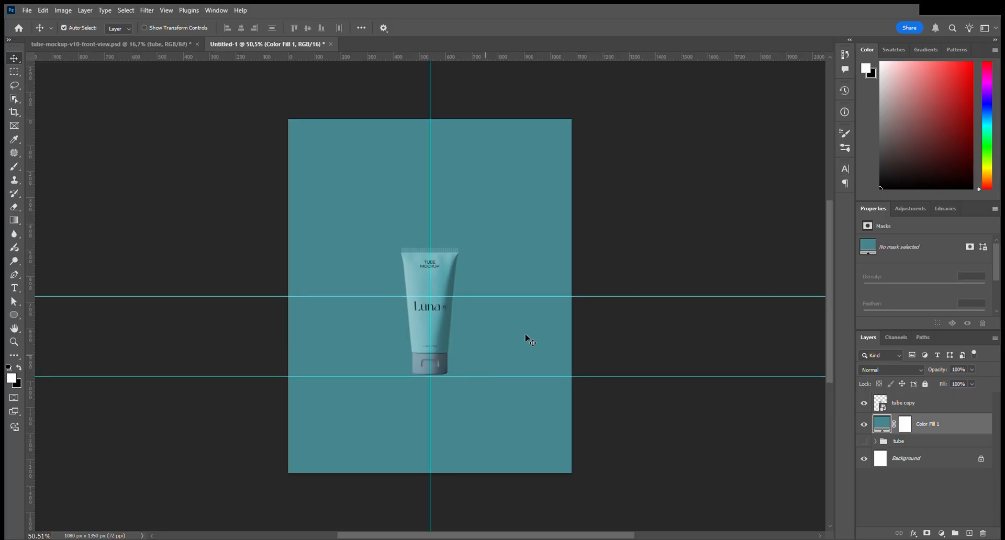
Try to add a second horizontal guide along the top edge of the tube's cap.
{"action": "left_click_drag", "start_coordinate": [478, 61], "coordinate": [474, 353]}
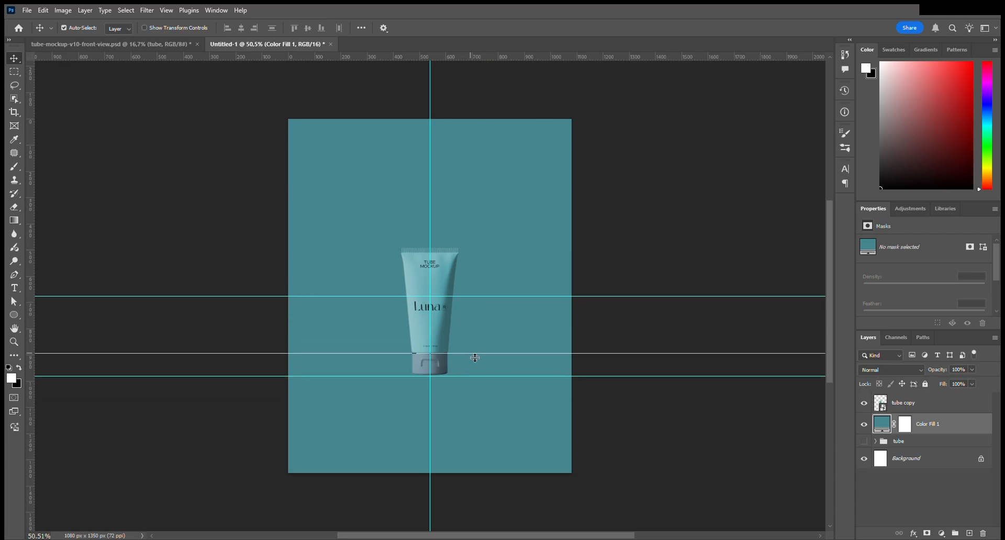
{"action": "mouse_move", "coordinate": [510, 57]}
{"action": "left_mouse_down"}
{"action": "mouse_move", "coordinate": [514, 127]}
{"action": "mouse_move", "coordinate": [508, 60]}
{"action": "left_mouse_up"}
{"action": "key", "text": "ctrl+z"}
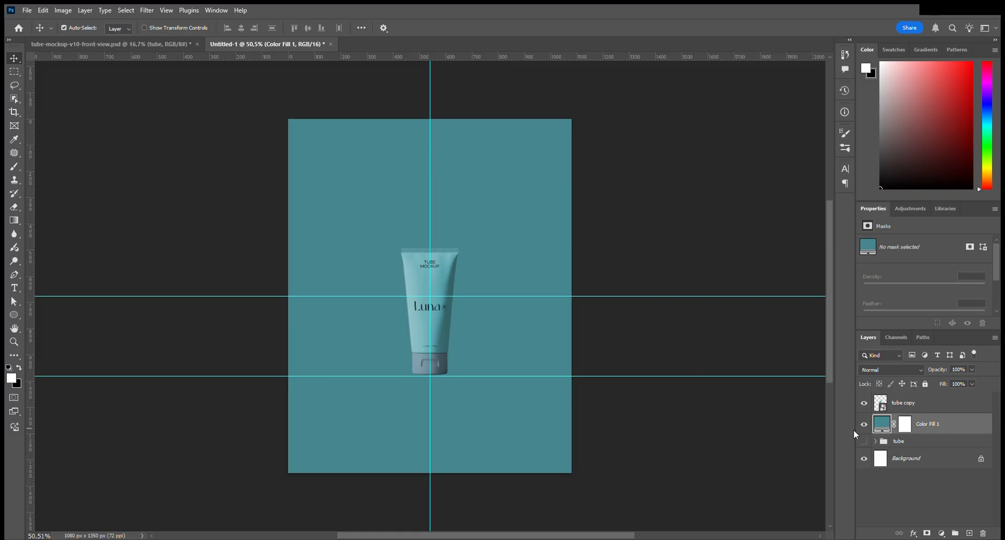
Draw a white rectangle about 381 × 375 px under the tube, from the lower guide down to the canvas edge.
{"action": "left_click", "coordinate": [865, 403]}
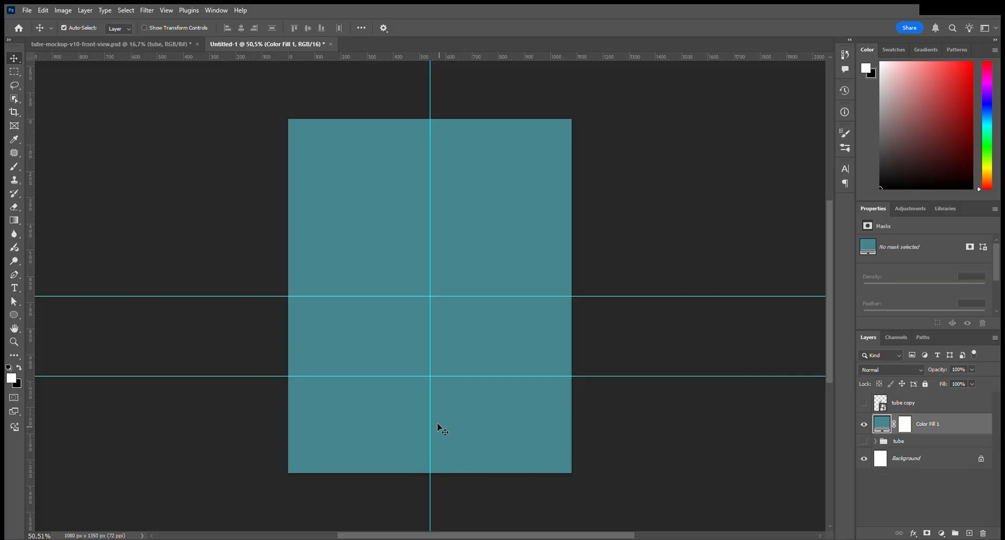
{"action": "left_click", "coordinate": [10, 316]}
{"action": "key", "text": "shift+u"}
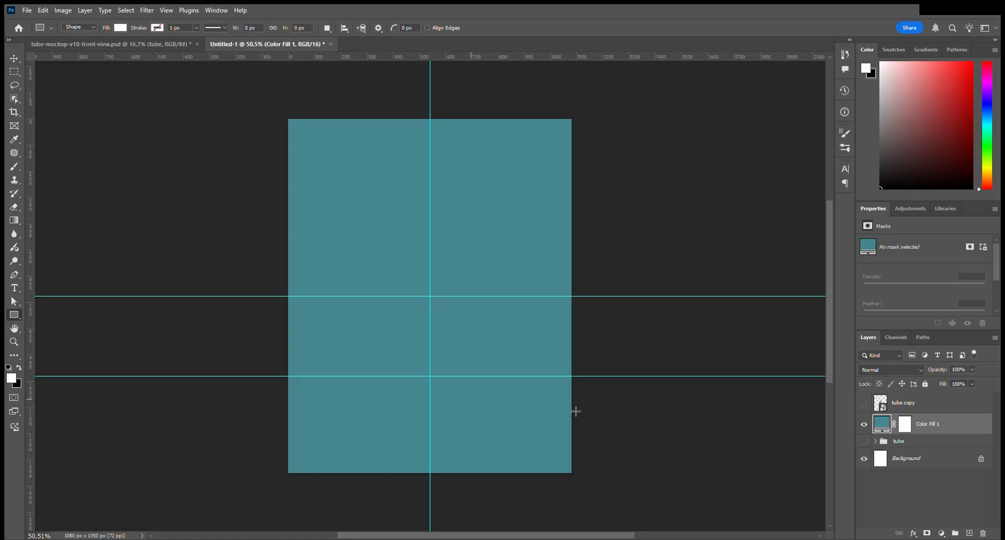
{"action": "left_click", "coordinate": [866, 406]}
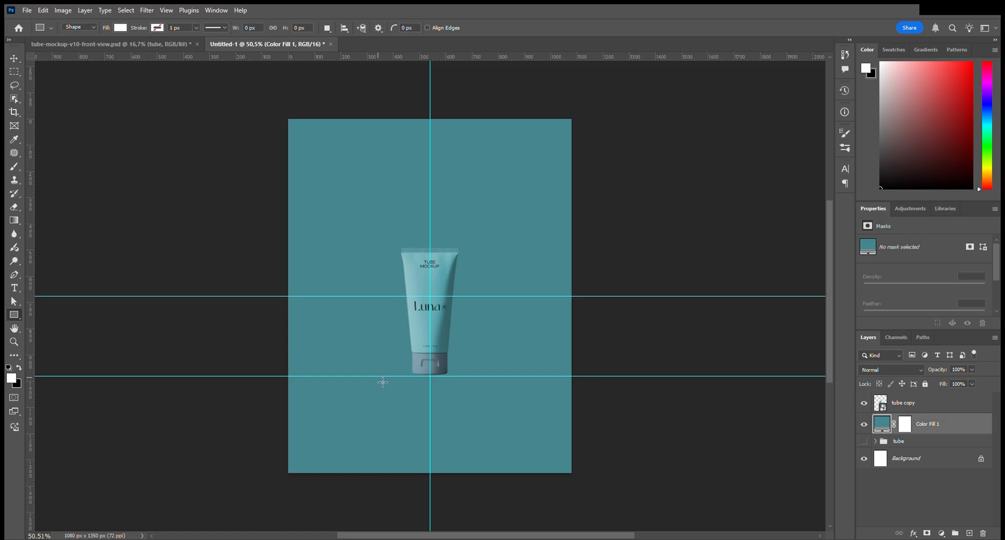
{"action": "left_click_drag", "start_coordinate": [383, 380], "coordinate": [482, 479]}
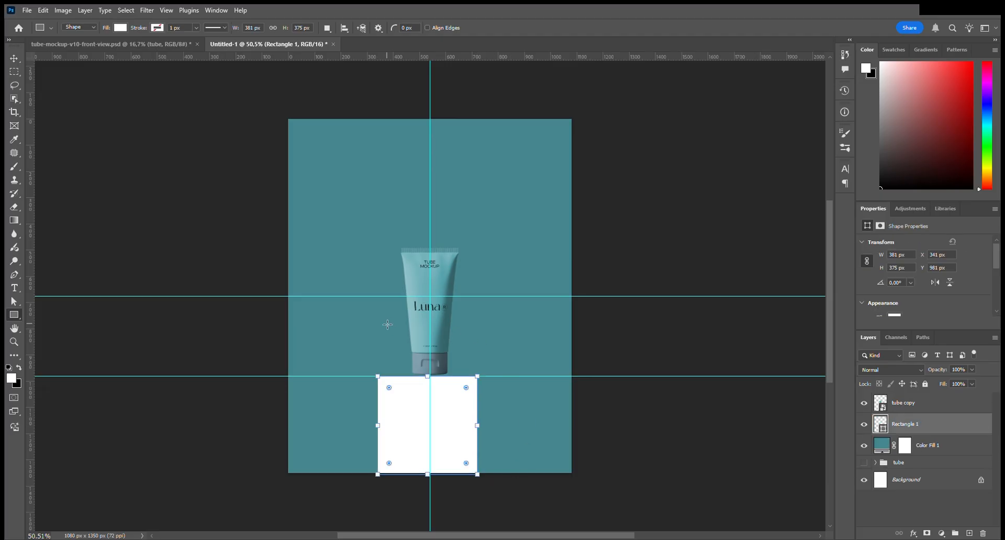
{"action": "left_click", "coordinate": [14, 58]}
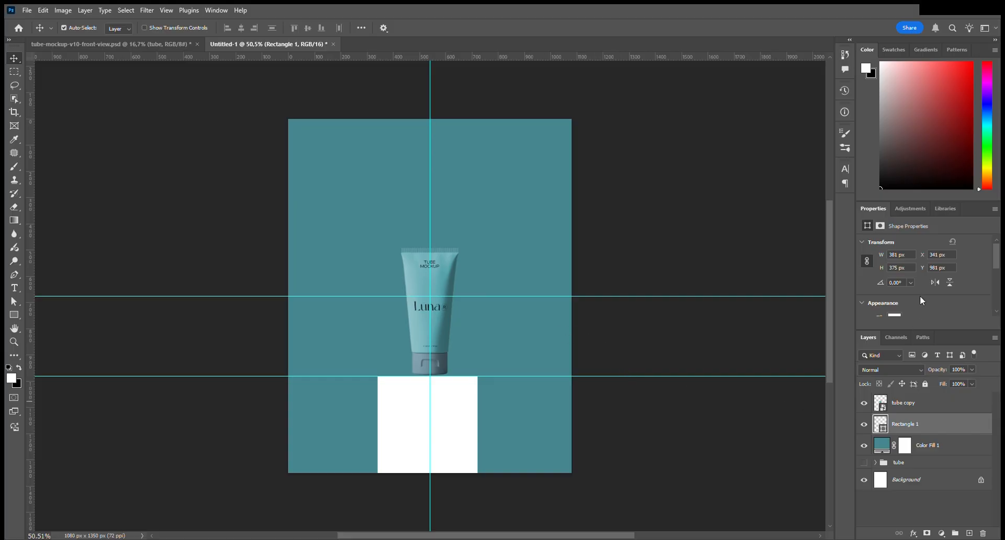
Change the rectangle's fill to a light teal sampled from the middle of the tube.
{"action": "scroll", "coordinate": [921, 300], "scroll_direction": "down", "scroll_amount": 1}
{"action": "left_click_drag", "start_coordinate": [928, 201], "coordinate": [927, 146]}
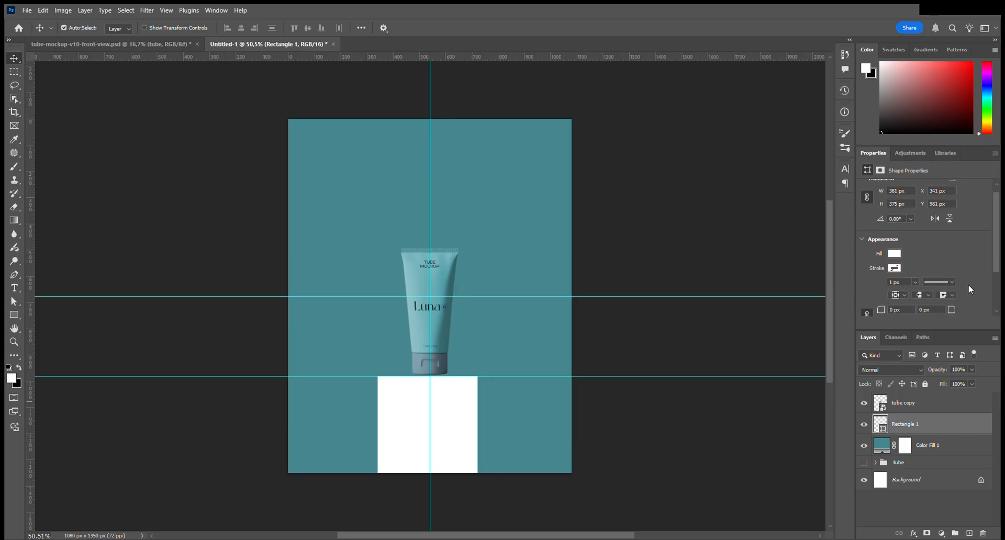
{"action": "key", "text": "i"}
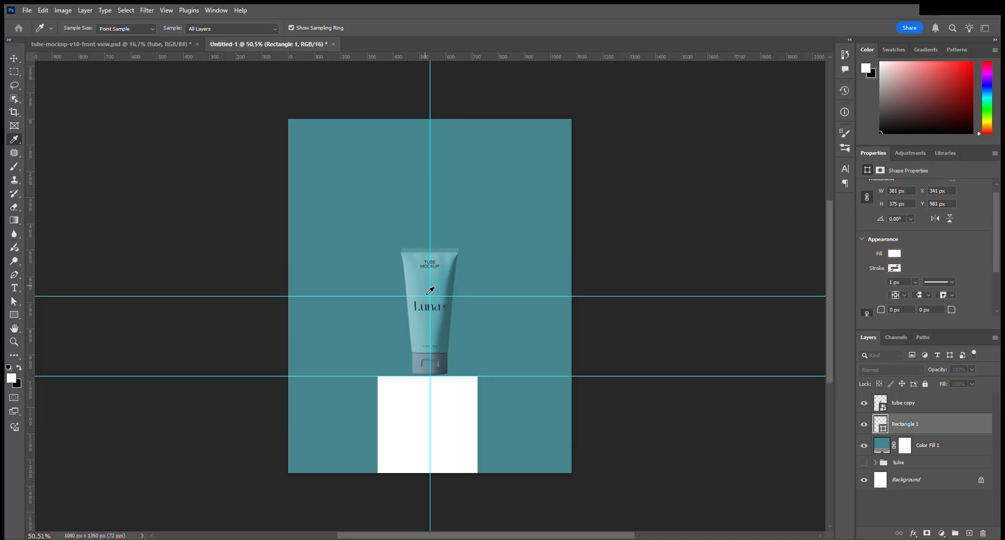
{"action": "left_click", "coordinate": [430, 291]}
{"action": "key", "text": "v"}
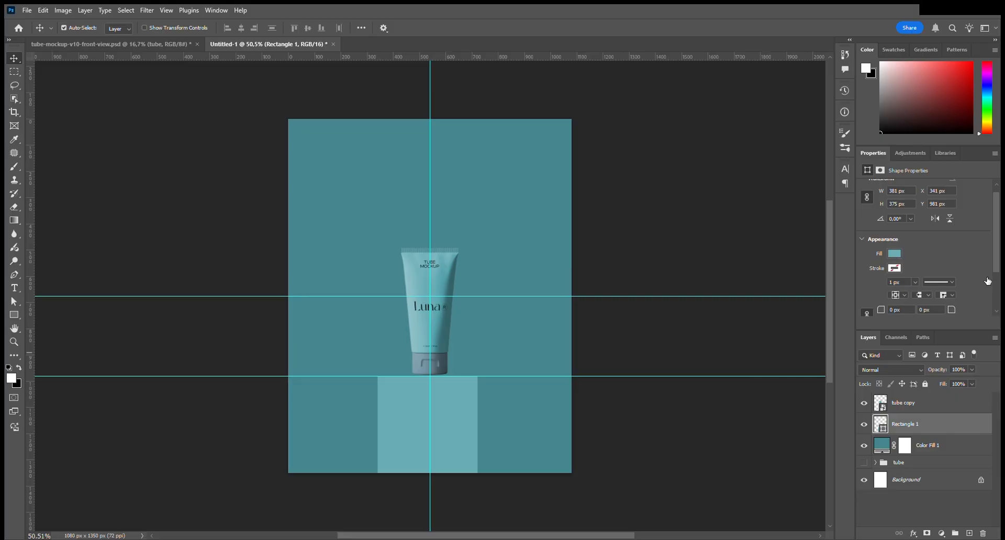
{"action": "key", "text": "i"}
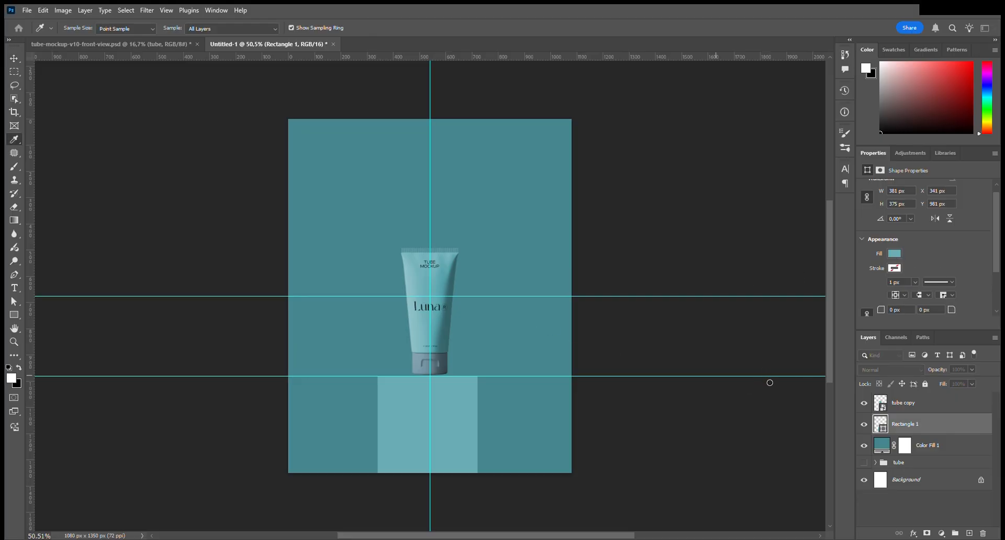
Change the rectangle's fill to a medium teal that is slightly lighter than the background.
{"action": "key", "text": "v"}
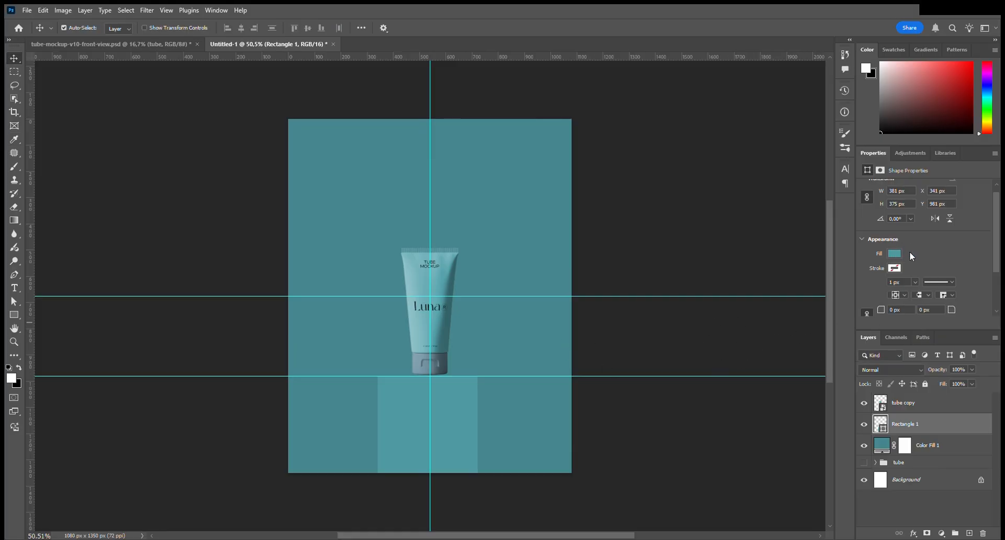
{"action": "key", "text": "i"}
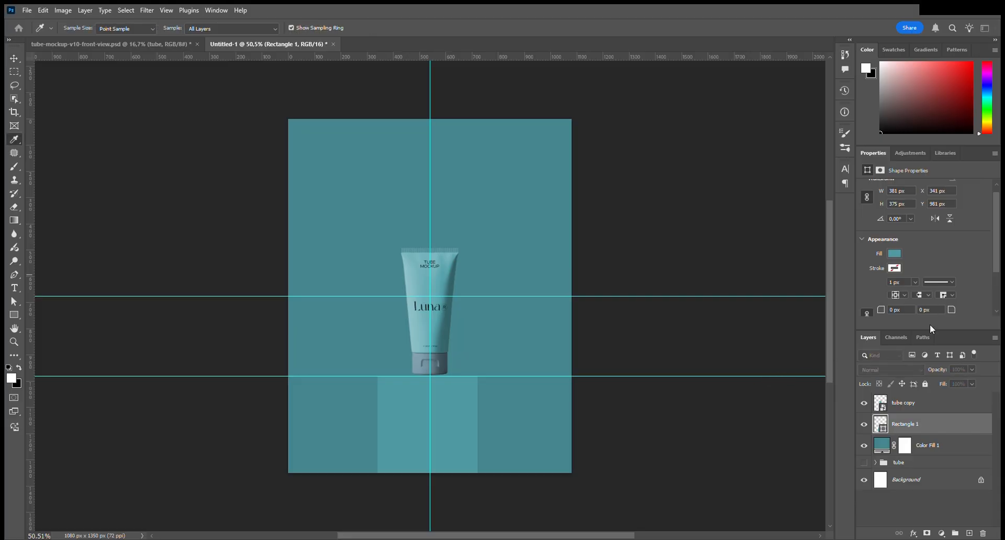
{"action": "key", "text": "v"}
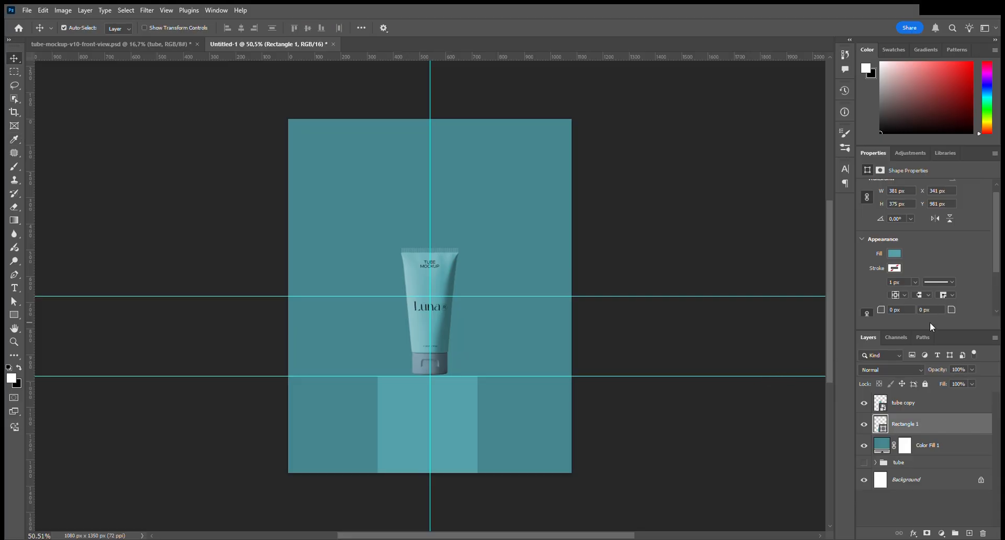
On a new layer above the rectangle, draw a circle about 383 px wide, centred on the lower guide and matching the rectangle's width.
{"action": "left_click", "coordinate": [15, 315]}
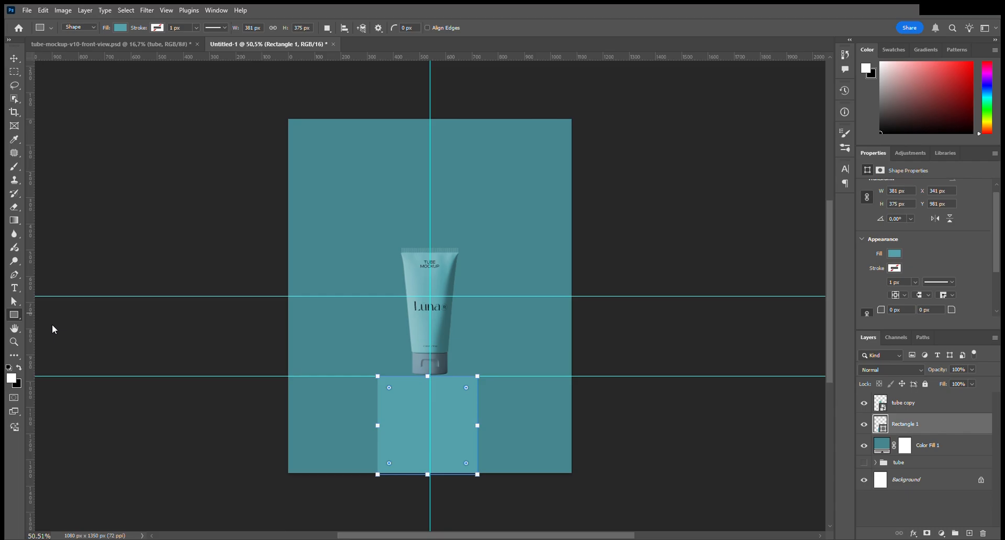
{"action": "left_click", "coordinate": [969, 533]}
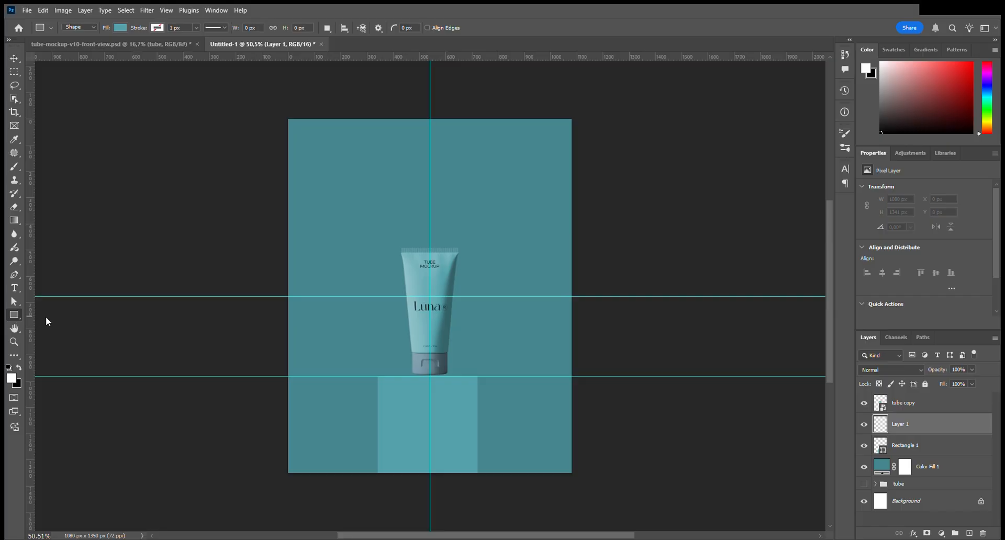
{"action": "key", "text": "shift+u"}
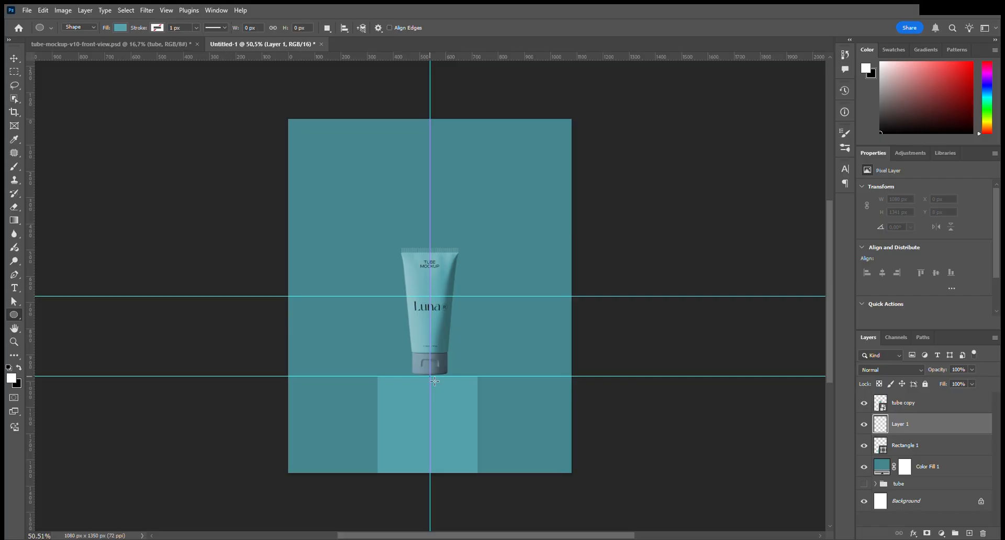
{"action": "left_click_drag", "start_coordinate": [435, 381], "coordinate": [498, 437]}
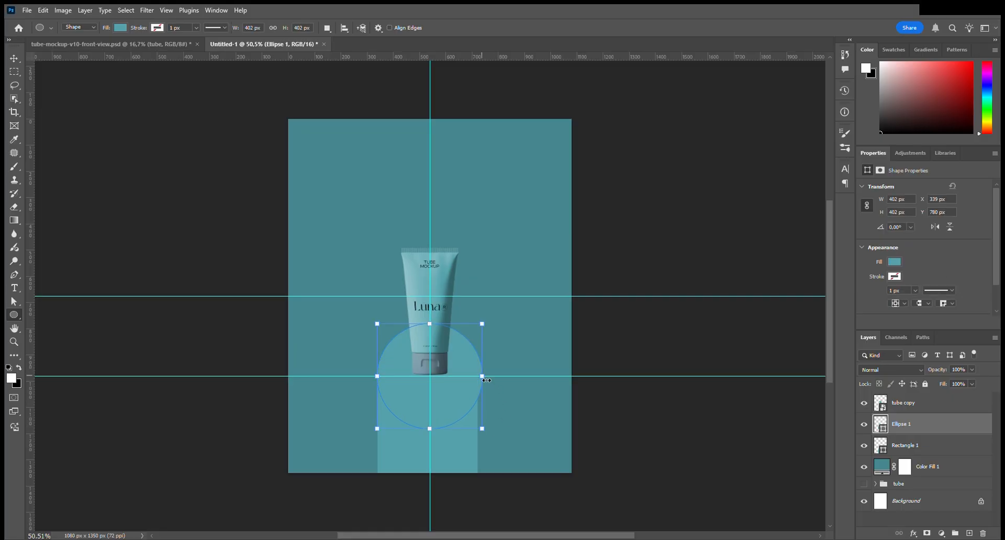
{"action": "left_click_drag", "start_coordinate": [482, 381], "coordinate": [478, 382]}
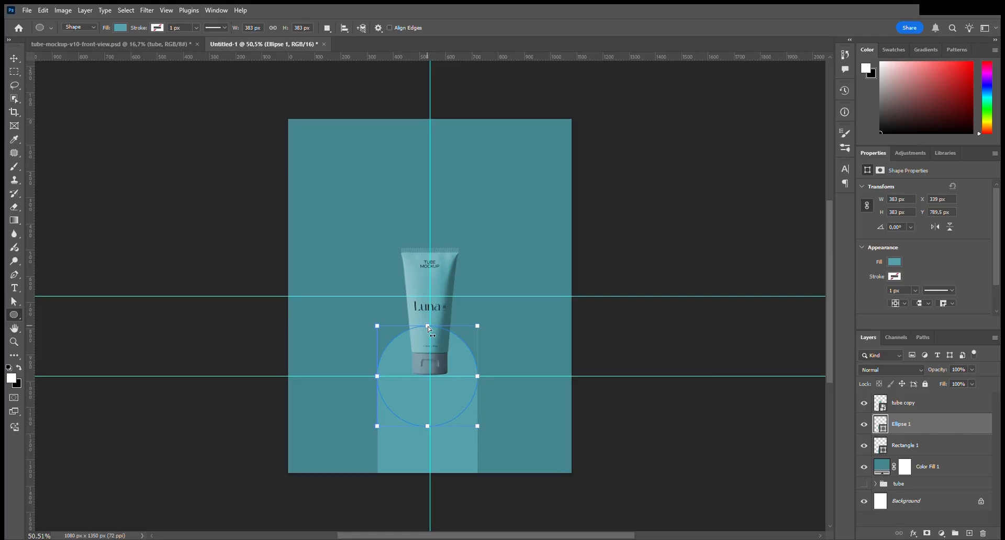
Flatten the circle into an ellipse about 383 × 191 px, with its upper edge on the lower guide.
{"action": "left_click_drag", "start_coordinate": [428, 326], "coordinate": [430, 377]}
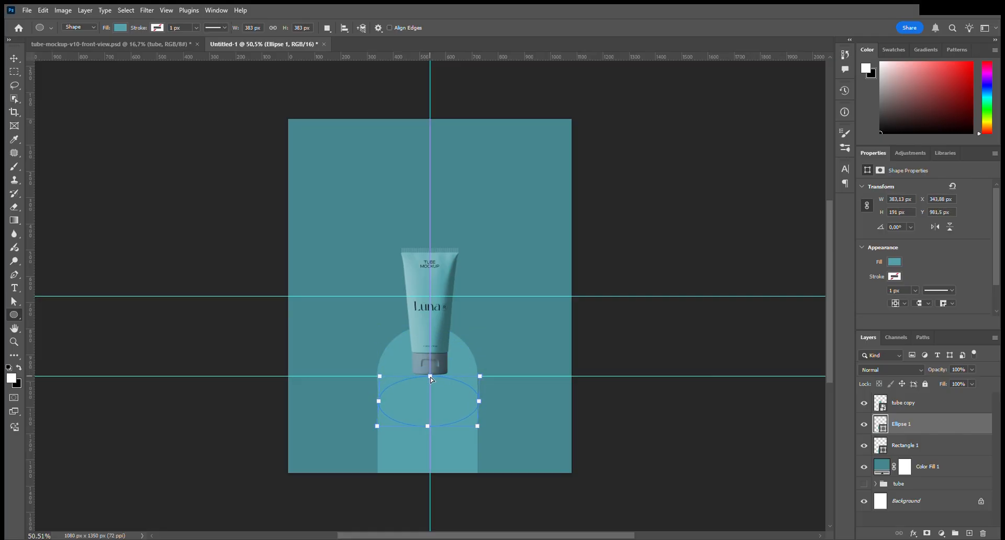
{"action": "key", "text": "Return"}
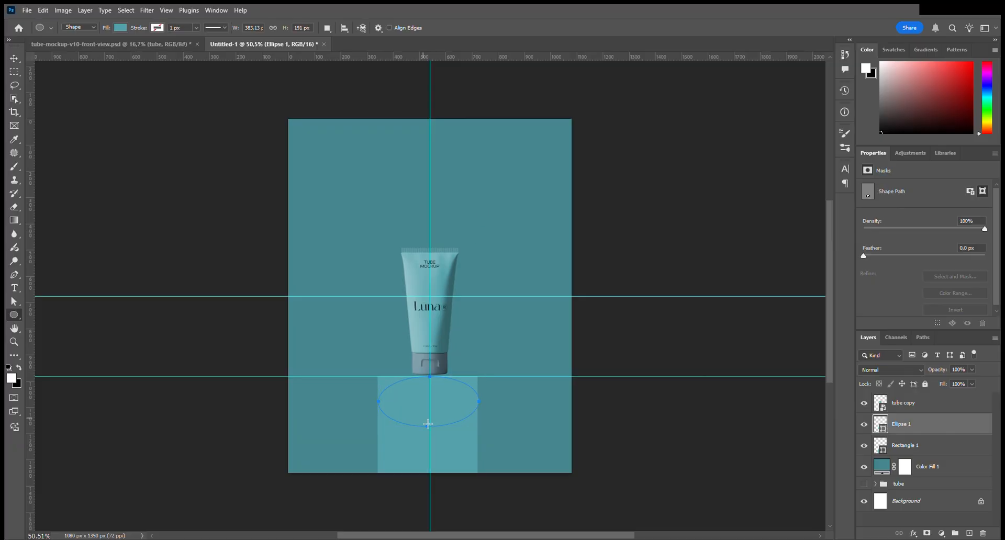
{"action": "left_click_drag", "start_coordinate": [427, 427], "coordinate": [431, 428]}
{"action": "left_click_drag", "start_coordinate": [482, 404], "coordinate": [441, 393]}
{"action": "key", "text": "ctrl+z"}
Move the ellipse up over the rectangle's top edge and align its sides with the rectangle's sides.
{"action": "key", "text": "ctrl+t"}
{"action": "left_click_drag", "start_coordinate": [451, 419], "coordinate": [450, 387]}
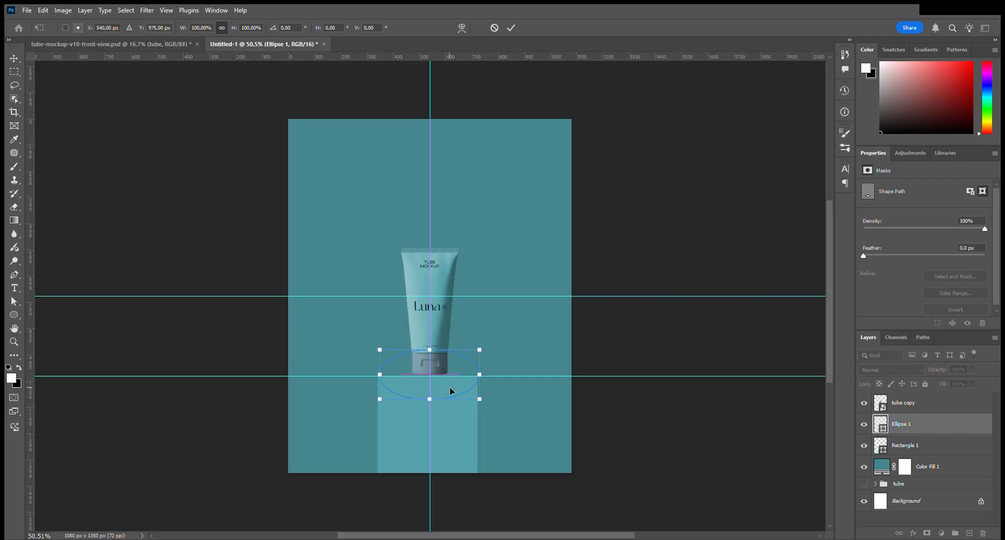
{"action": "scroll", "coordinate": [451, 388], "scroll_direction": "up", "scroll_amount": 6}
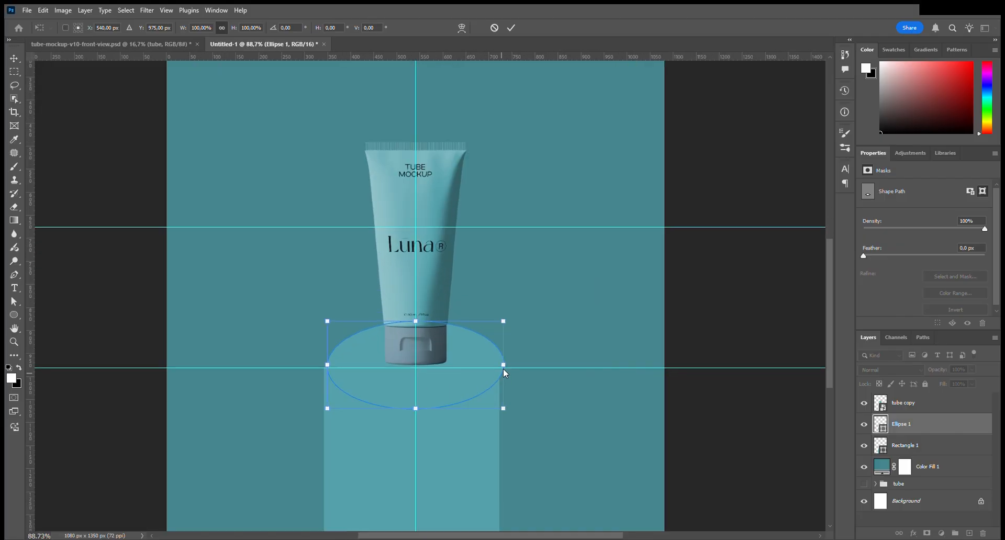
{"action": "left_click_drag", "start_coordinate": [478, 364], "coordinate": [503, 370]}
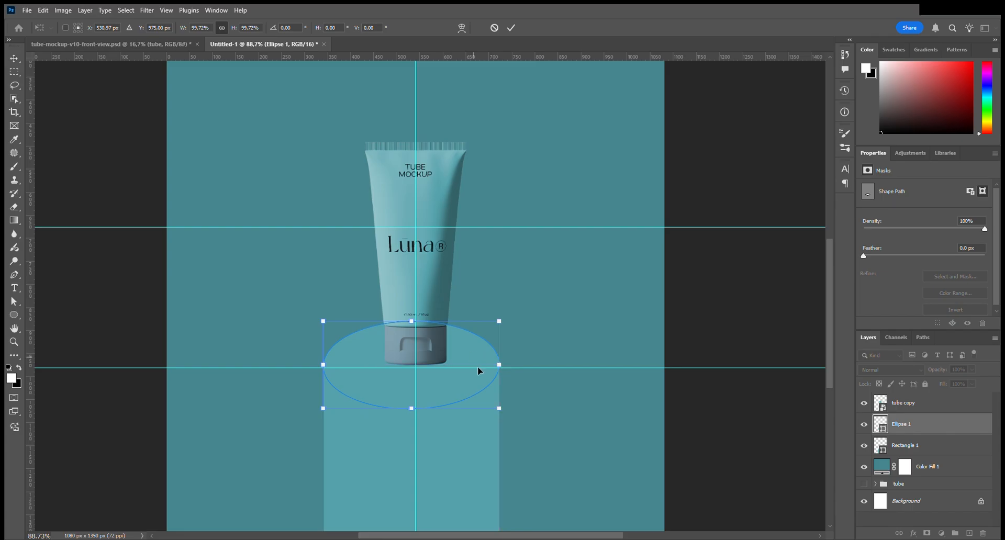
Distort the ellipse to about 387 × 177 px so its left end meets the rectangle's left edge.
{"action": "left_click_drag", "start_coordinate": [412, 324], "coordinate": [417, 325]}
{"action": "left_click_drag", "start_coordinate": [412, 410], "coordinate": [415, 412]}
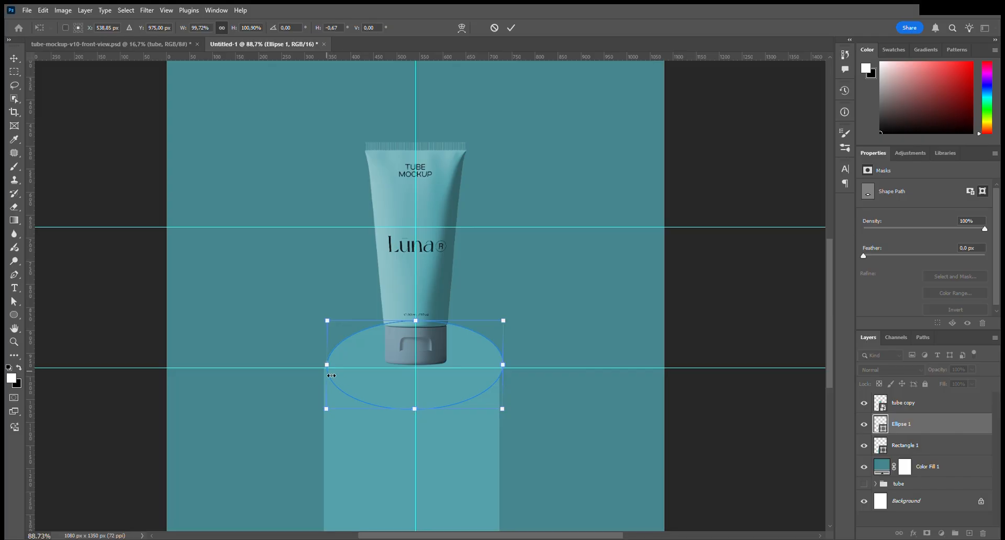
{"action": "left_click_drag", "start_coordinate": [328, 365], "coordinate": [325, 366]}
{"action": "left_click_drag", "start_coordinate": [415, 322], "coordinate": [410, 323]}
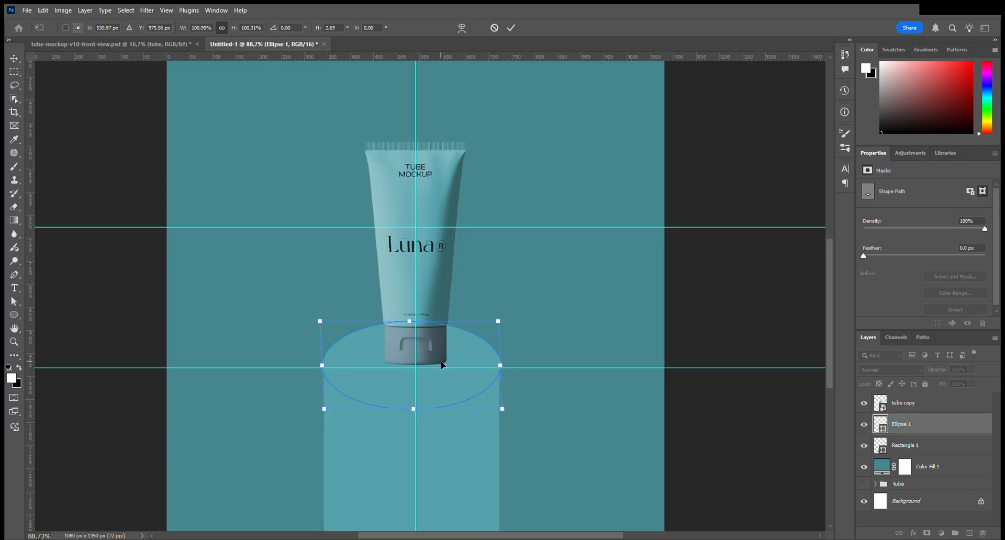
{"action": "left_click_drag", "start_coordinate": [412, 324], "coordinate": [414, 331]}
{"action": "key", "text": "Return"}
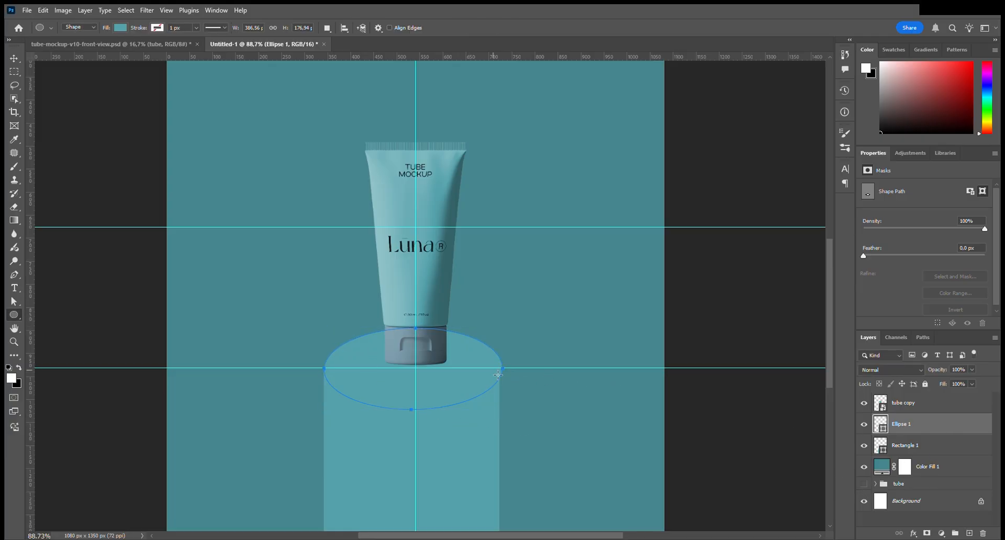
Narrow the ellipse to about 381 px so its right end meets the rectangle's right edge.
{"action": "key", "text": "ctrl+t"}
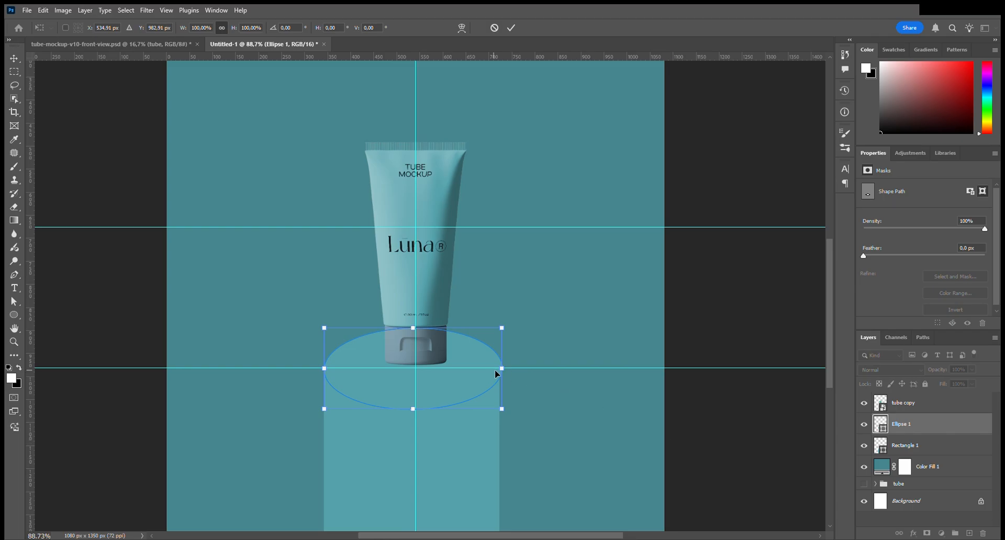
{"action": "left_click_drag", "start_coordinate": [502, 373], "coordinate": [499, 373]}
{"action": "left_click", "coordinate": [936, 404]}
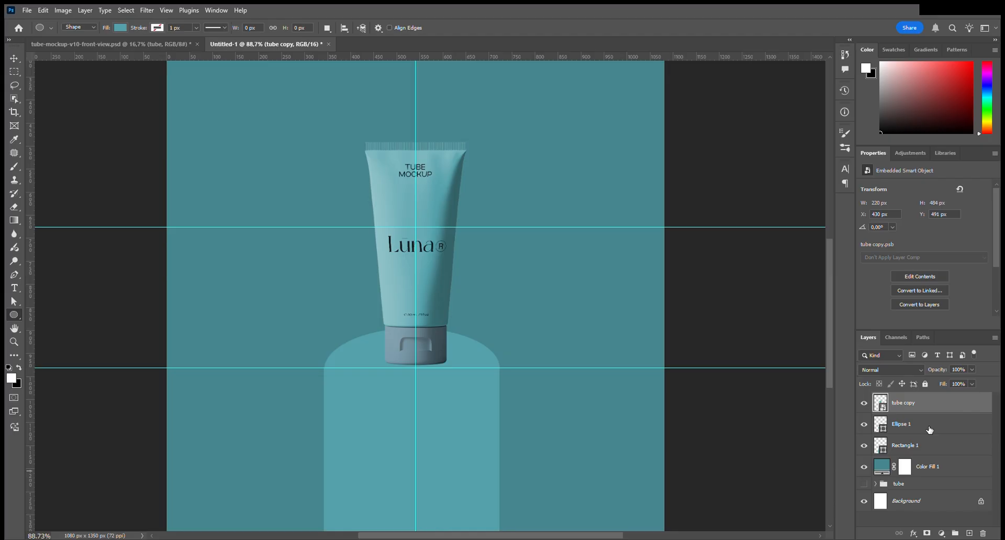
Add a new empty layer between the rectangle and the ellipse.
{"action": "mouse_move", "coordinate": [930, 430]}
{"action": "left_mouse_down"}
{"action": "mouse_move", "coordinate": [927, 448]}
{"action": "mouse_move", "coordinate": [930, 429]}
{"action": "left_mouse_up"}
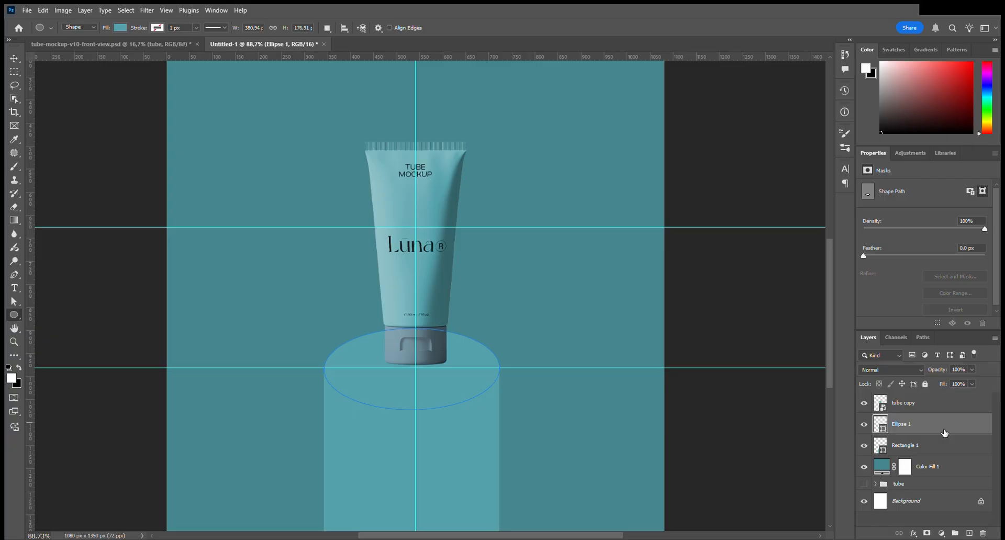
{"action": "left_click", "coordinate": [933, 444]}
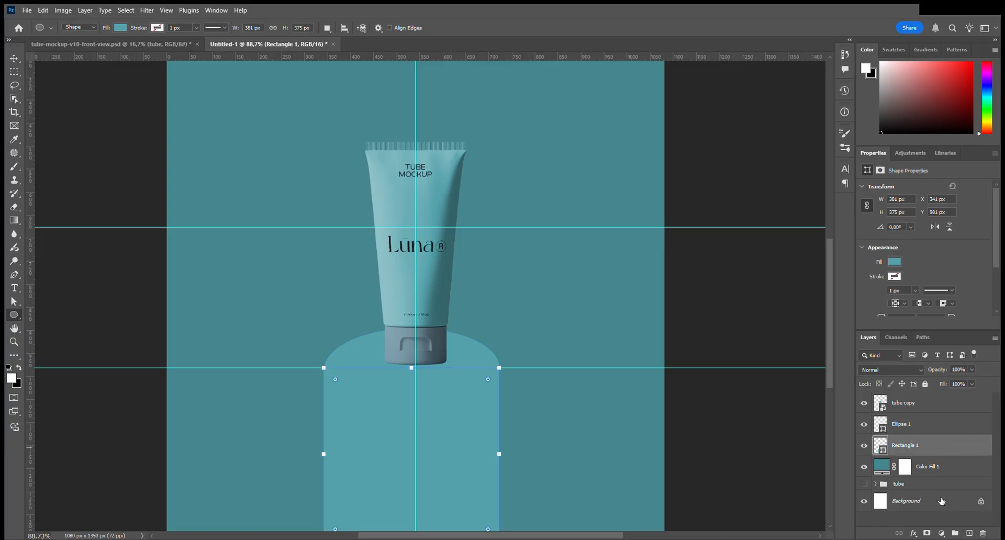
{"action": "left_click", "coordinate": [970, 534]}
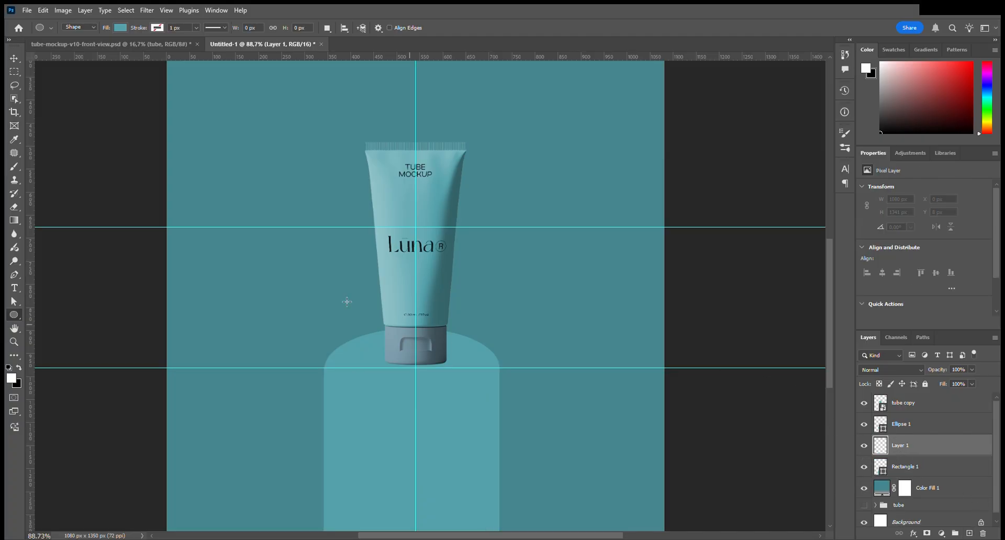
Resize the soft brush to 314 px and the eraser to 171 px, and reset the colours to black and white.
{"action": "left_click", "coordinate": [14, 167]}
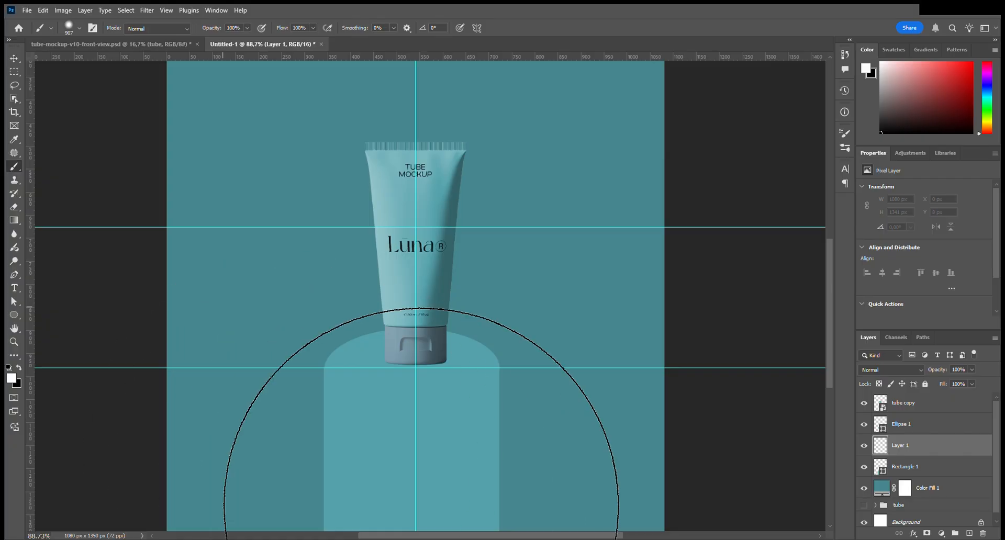
{"action": "left_click_drag", "start_coordinate": [382, 296], "coordinate": [225, 294]}
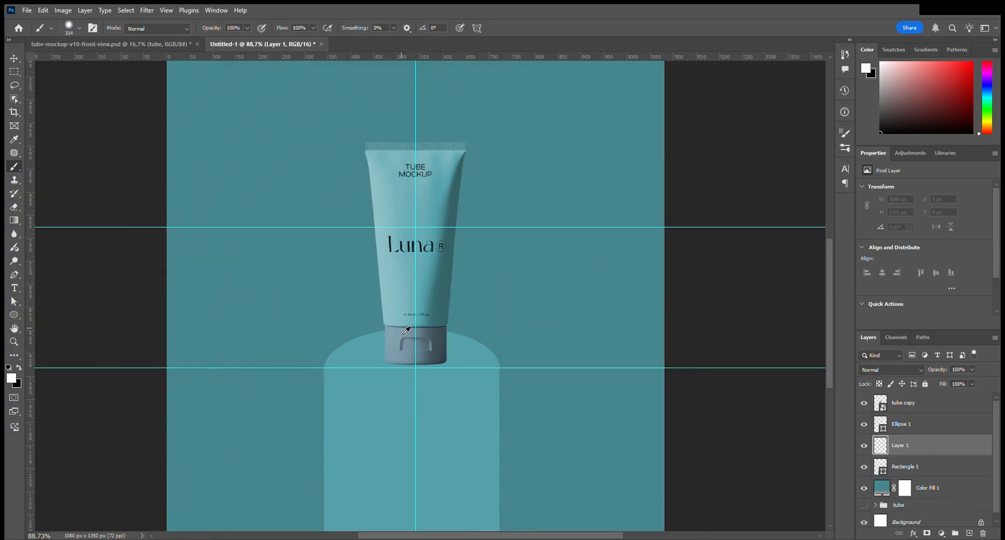
{"action": "mouse_move", "coordinate": [401, 324]}
{"action": "left_mouse_down"}
{"action": "mouse_move", "coordinate": [407, 226]}
{"action": "mouse_move", "coordinate": [394, 169]}
{"action": "left_mouse_up"}
{"action": "key", "text": "e"}
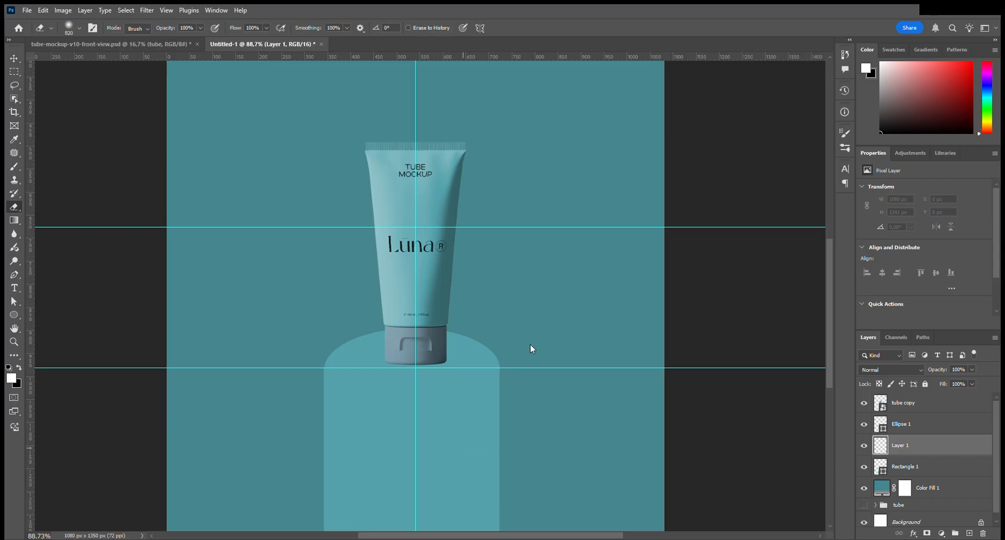
{"action": "mouse_move", "coordinate": [433, 271]}
{"action": "left_mouse_down"}
{"action": "mouse_move", "coordinate": [315, 311]}
{"action": "mouse_move", "coordinate": [260, 298]}
{"action": "mouse_move", "coordinate": [270, 287]}
{"action": "left_mouse_up"}
{"action": "key", "text": "d"}
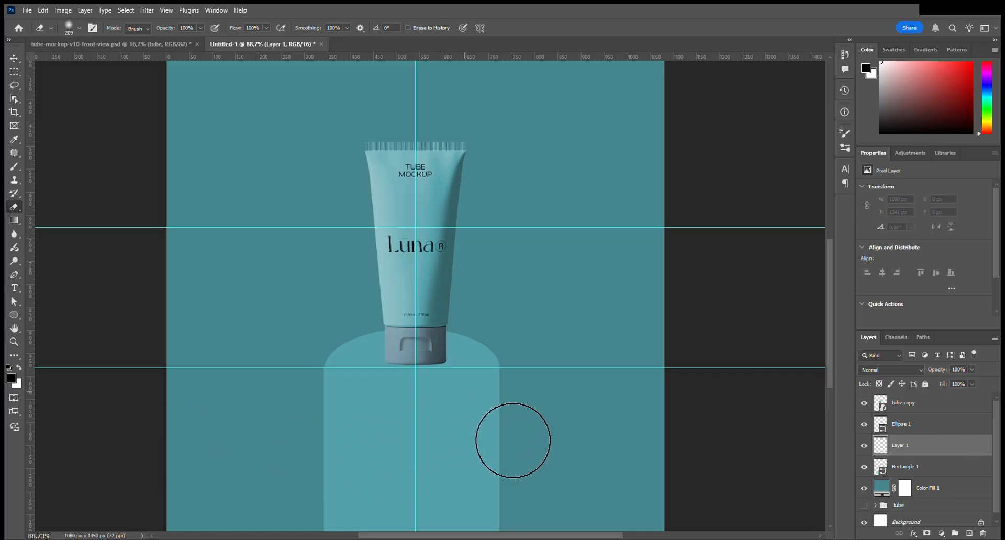
{"action": "right_click", "coordinate": [450, 385], "text": "alt"}
{"action": "mouse_move", "coordinate": [451, 385]}
{"action": "left_mouse_down"}
{"action": "mouse_move", "coordinate": [432, 384]}
{"action": "mouse_move", "coordinate": [442, 383]}
{"action": "left_mouse_up"}
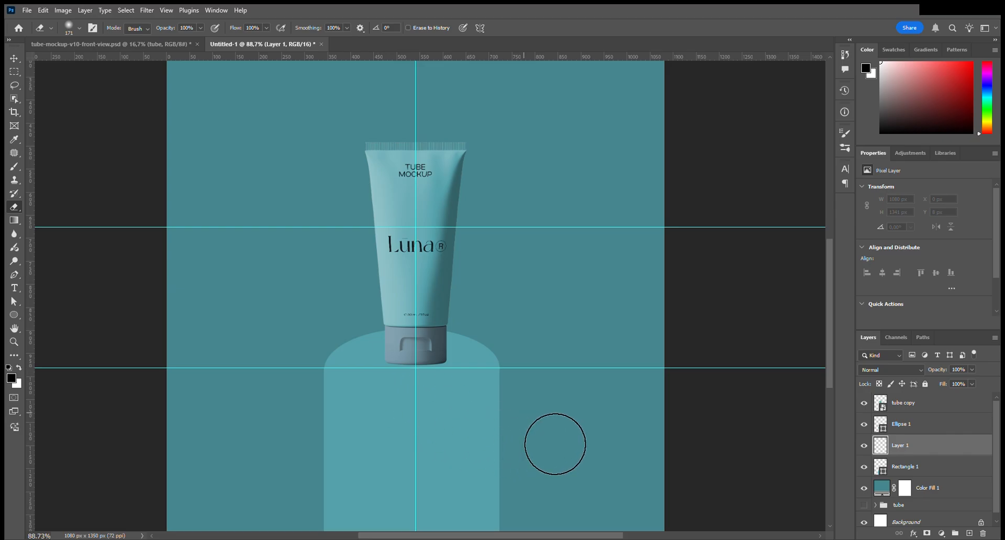
Try a soft black brush dab of about 200 px with the new layer above the ellipse, restoring the layer below it.
{"action": "left_click_drag", "start_coordinate": [930, 454], "coordinate": [930, 425]}
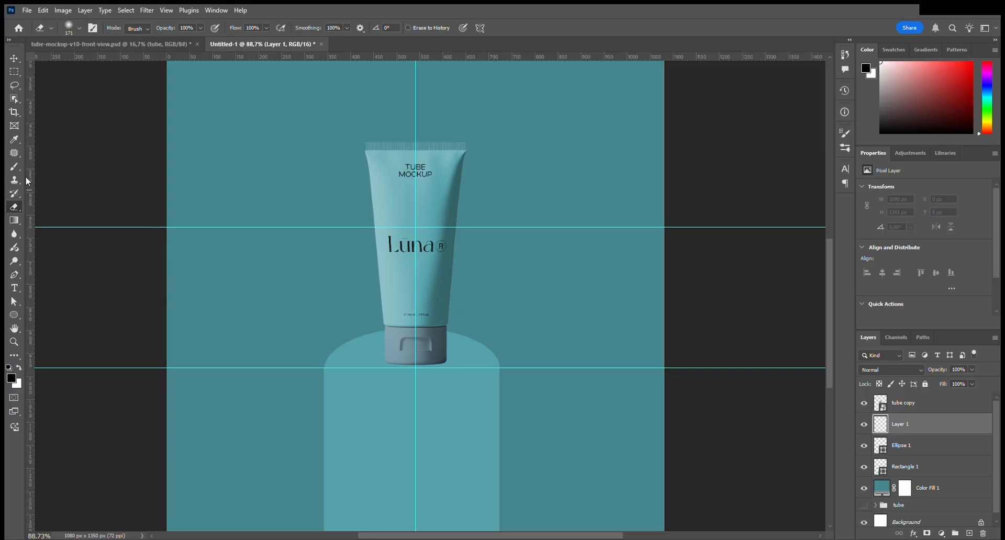
{"action": "left_click", "coordinate": [15, 167]}
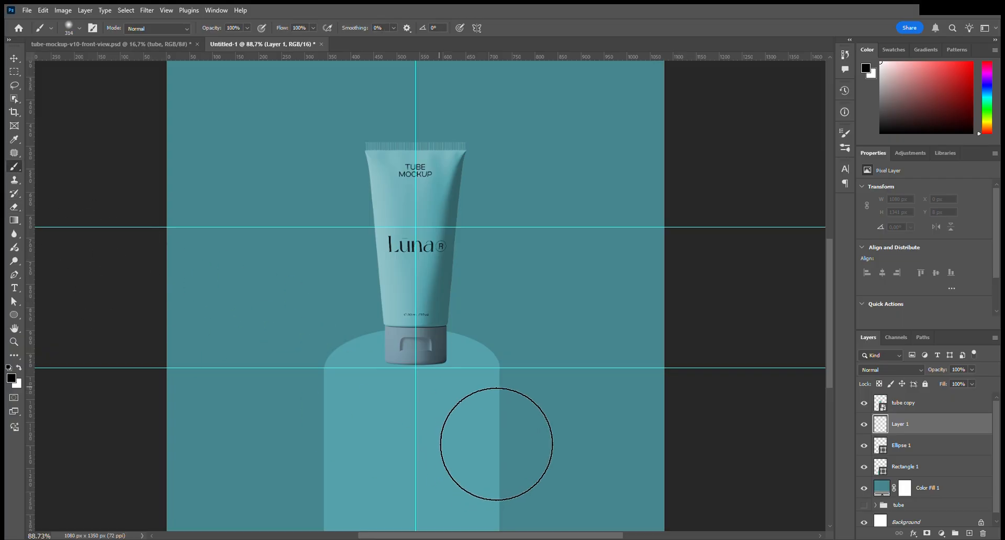
{"action": "left_click", "coordinate": [439, 386]}
{"action": "left_click_drag", "start_coordinate": [425, 390], "coordinate": [416, 394]}
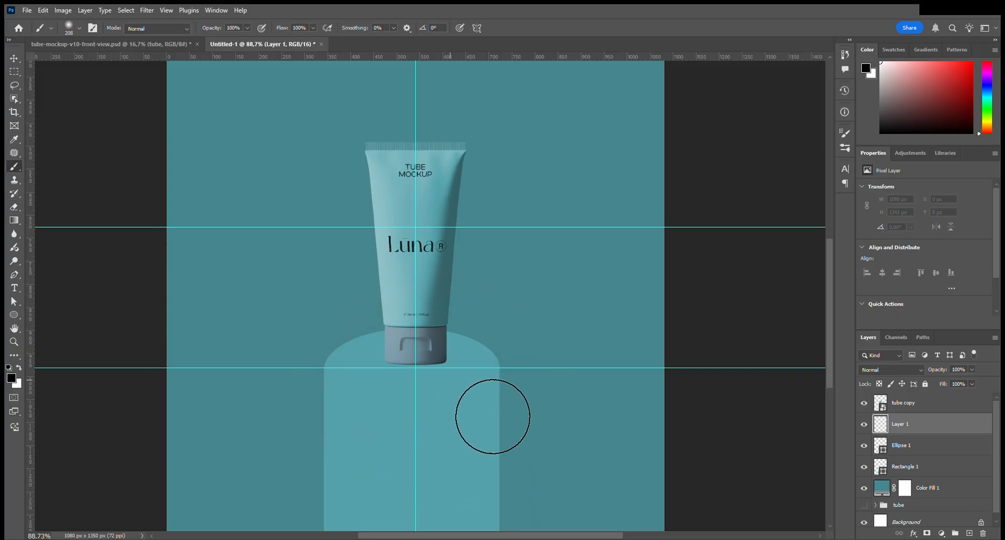
{"action": "left_click", "coordinate": [459, 375]}
{"action": "key", "text": "ctrl+z"}
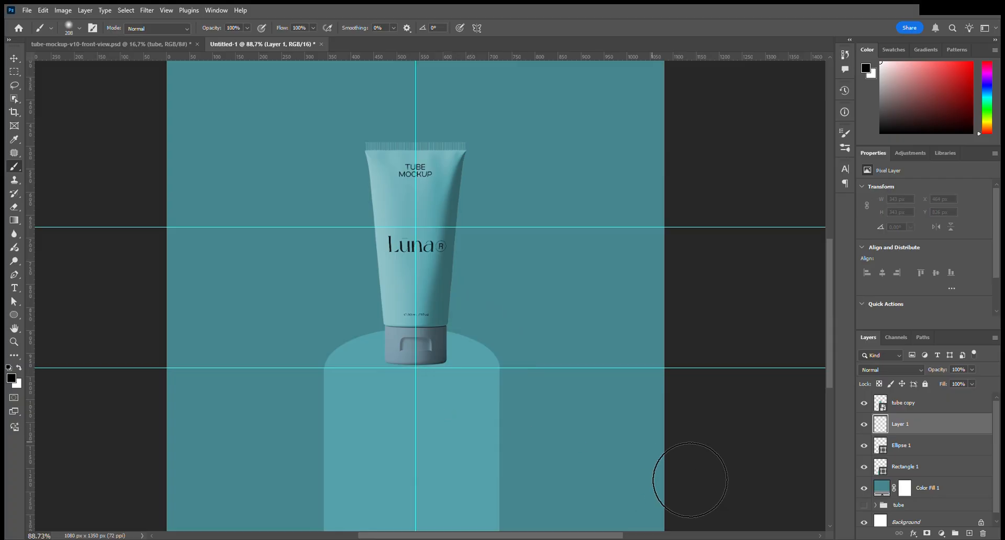
{"action": "left_click_drag", "start_coordinate": [928, 430], "coordinate": [926, 456]}
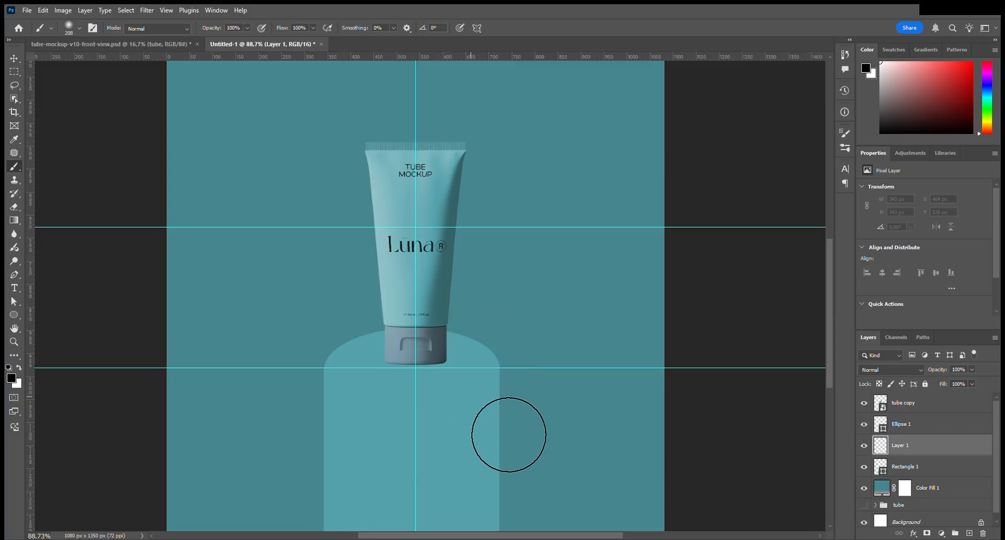
Try soft black shadow dabs under the ellipse's right side on the new layer, undoing each one.
{"action": "left_click", "coordinate": [474, 392]}
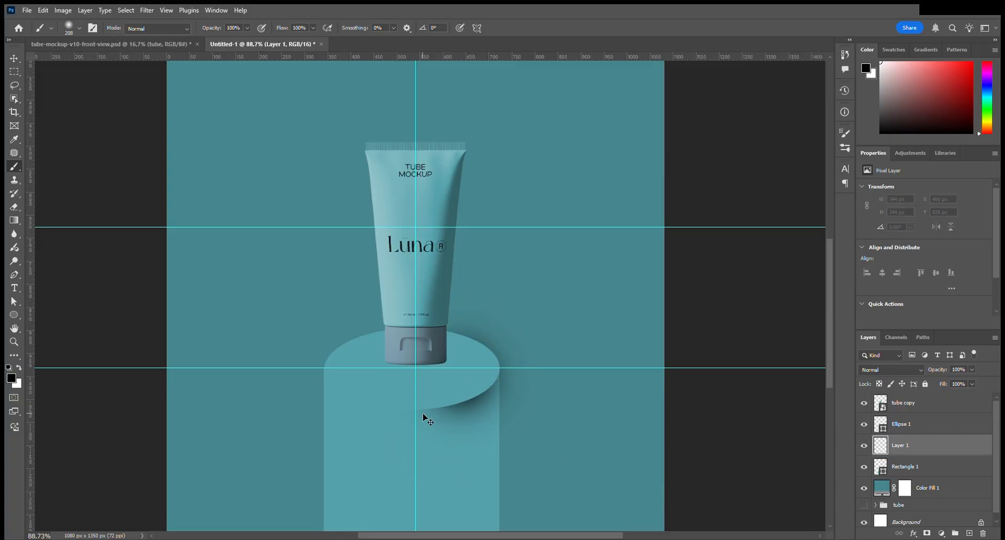
{"action": "key", "text": "ctrl+z"}
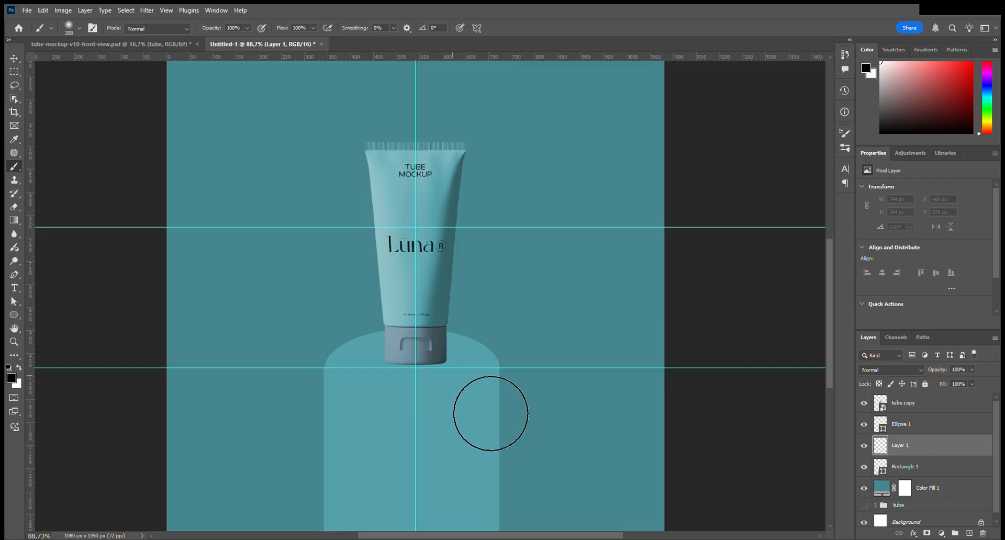
{"action": "key", "text": "alt"}
{"action": "left_click", "coordinate": [488, 423]}
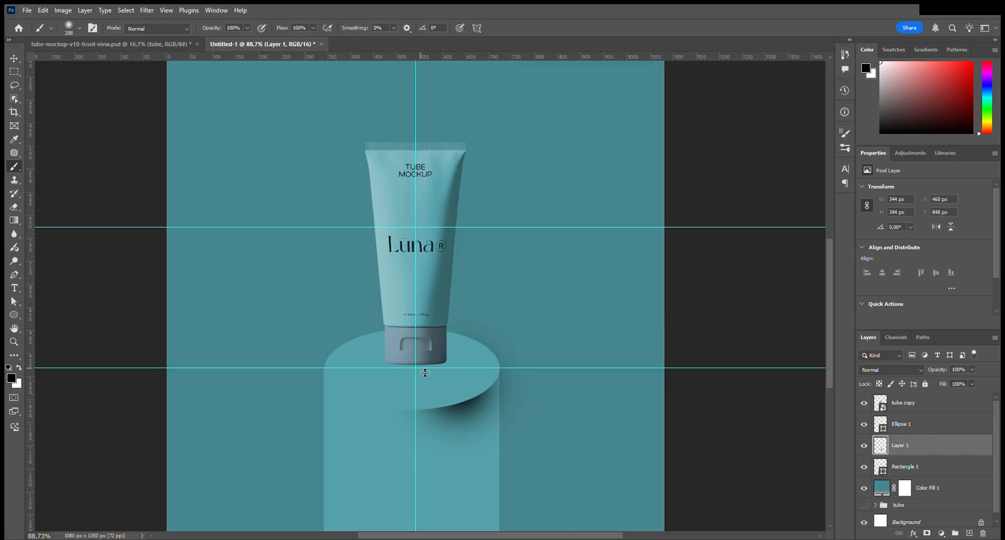
{"action": "key", "text": "ctrl+z"}
{"action": "left_click", "coordinate": [453, 404]}
{"action": "key", "text": "ctrl+z"}
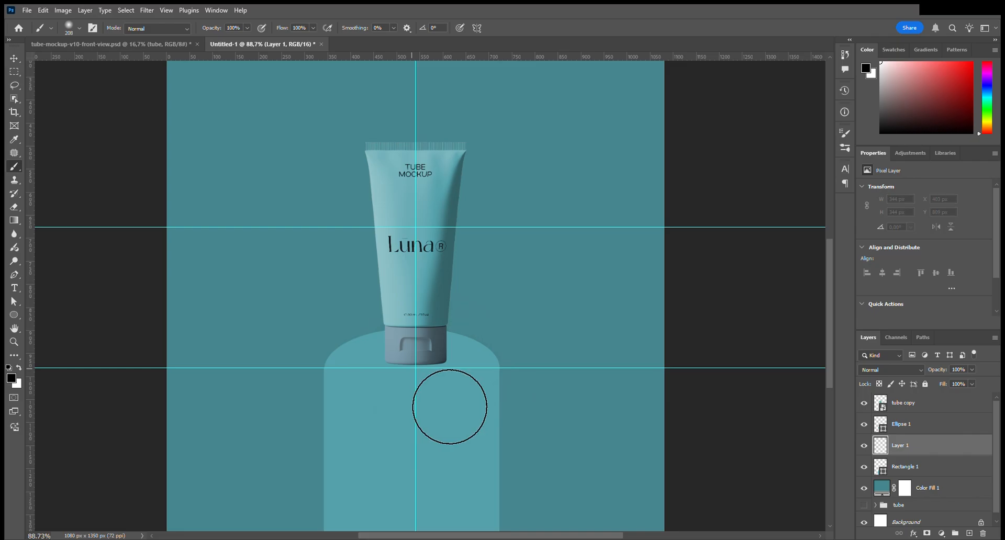
Paint a soft black shadow around the podium's ellipse on Layer 1, under its front edge and along both sides.
{"action": "left_click", "coordinate": [459, 408]}
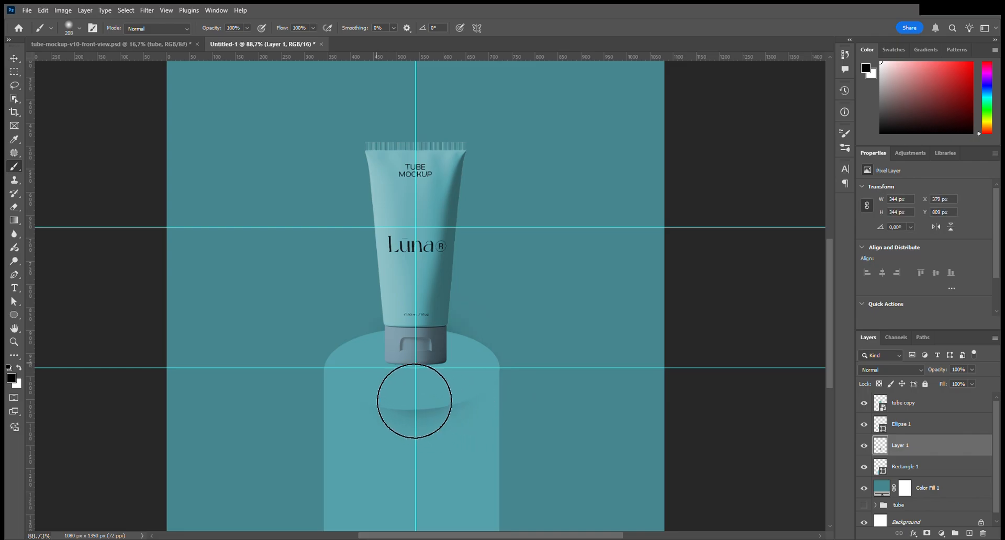
{"action": "left_click", "coordinate": [413, 403]}
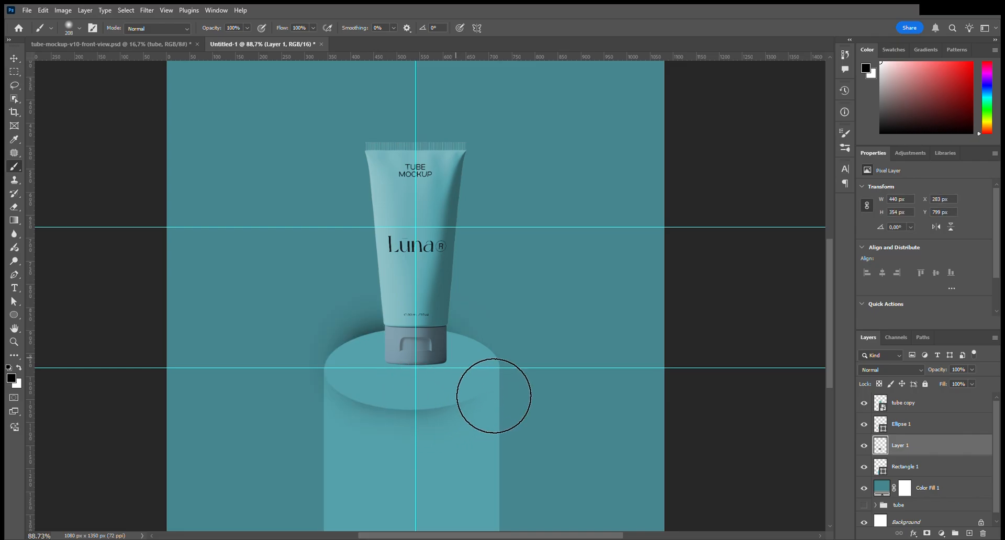
{"action": "left_click_drag", "start_coordinate": [494, 397], "coordinate": [479, 348]}
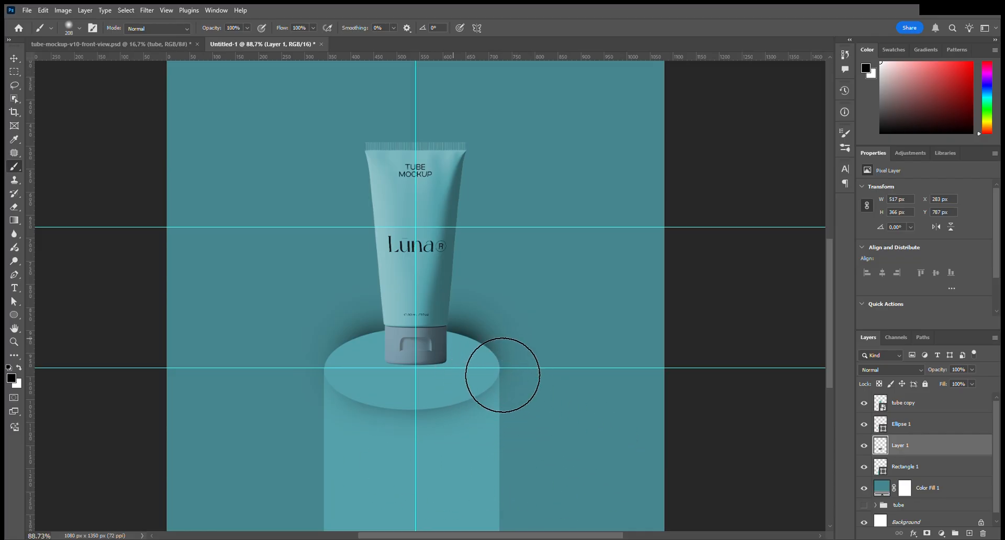
Add a layer mask to Layer 1 and paint it black to hide the shadow behind and above the ellipse.
{"action": "left_click", "coordinate": [926, 534]}
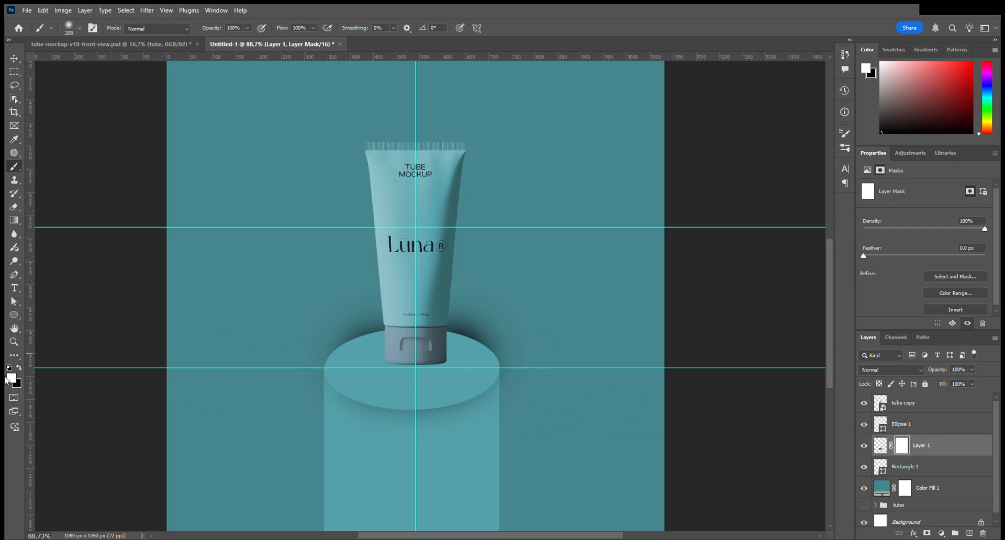
{"action": "key", "text": "x"}
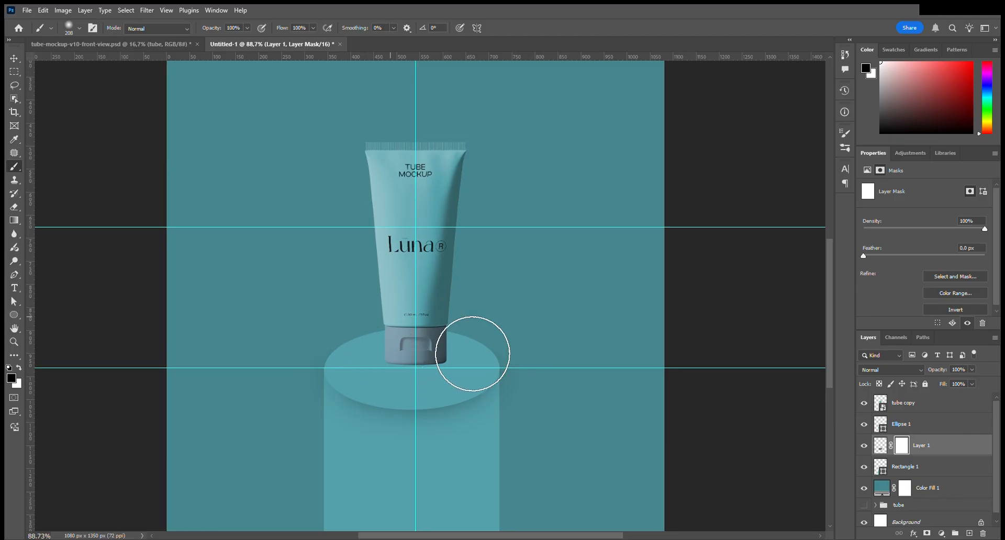
{"action": "left_click_drag", "start_coordinate": [487, 359], "coordinate": [507, 362]}
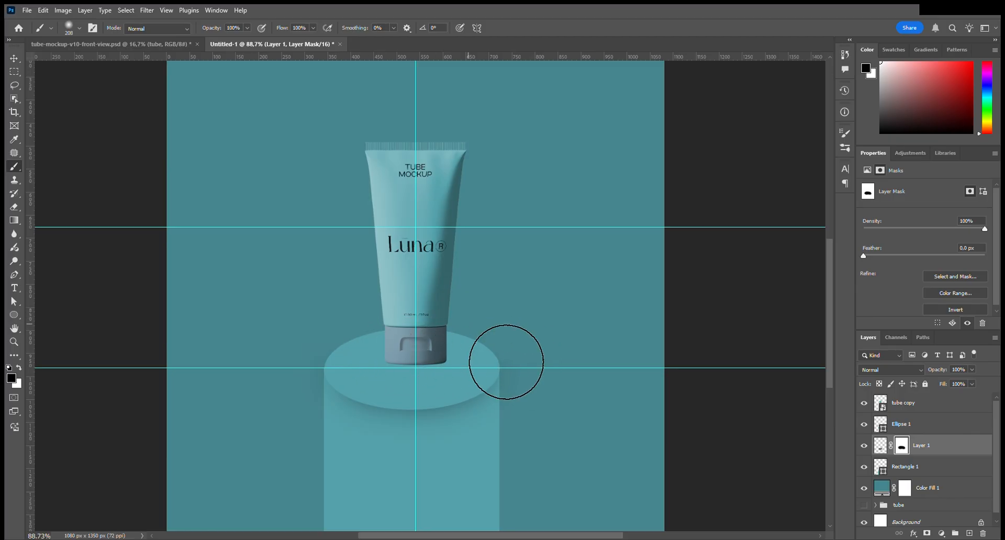
Add a layer above Rectangle 1 and draw a vertical rectangle about 85 × 386 px on the podium's front, left of centre.
{"action": "left_click", "coordinate": [14, 59]}
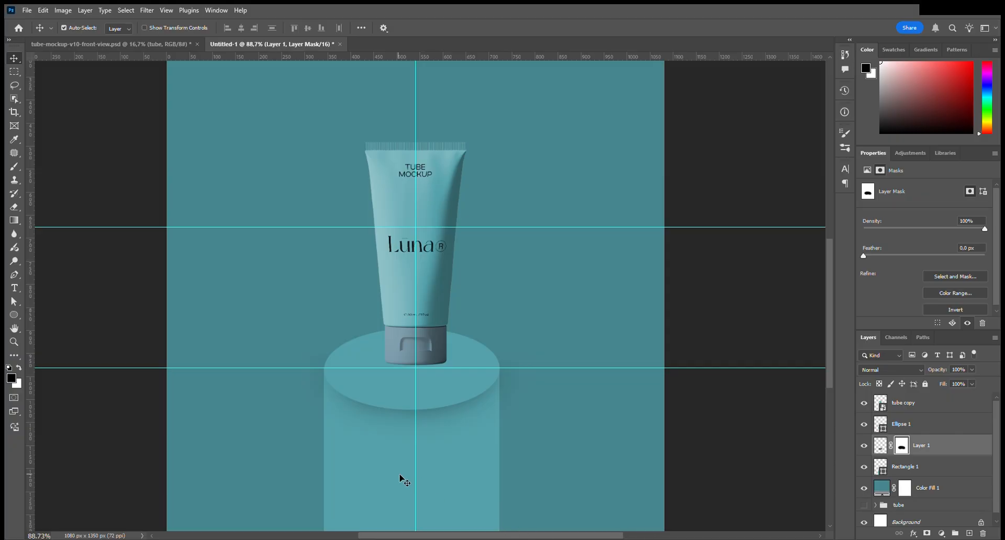
{"action": "scroll", "coordinate": [410, 457], "scroll_direction": "down", "scroll_amount": 3}
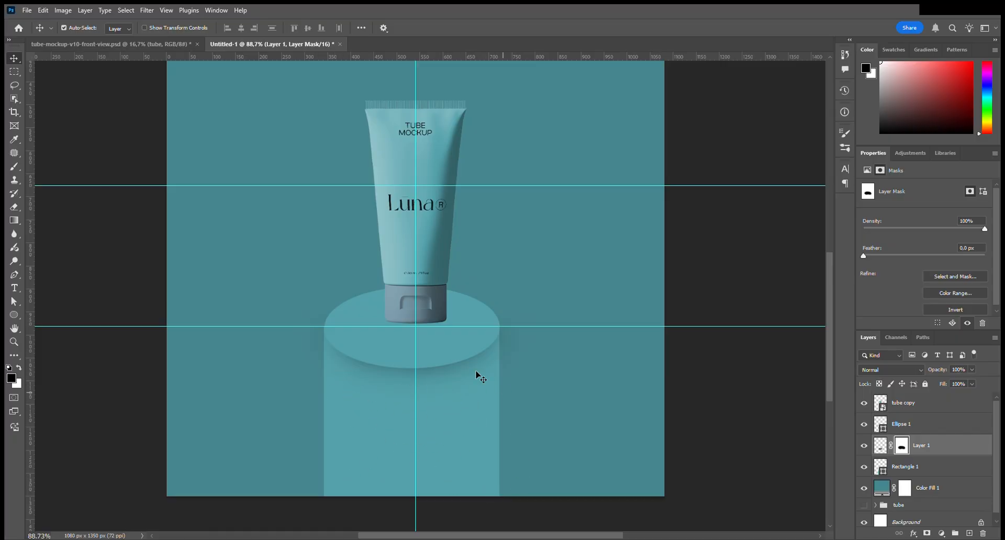
{"action": "left_click", "coordinate": [941, 473]}
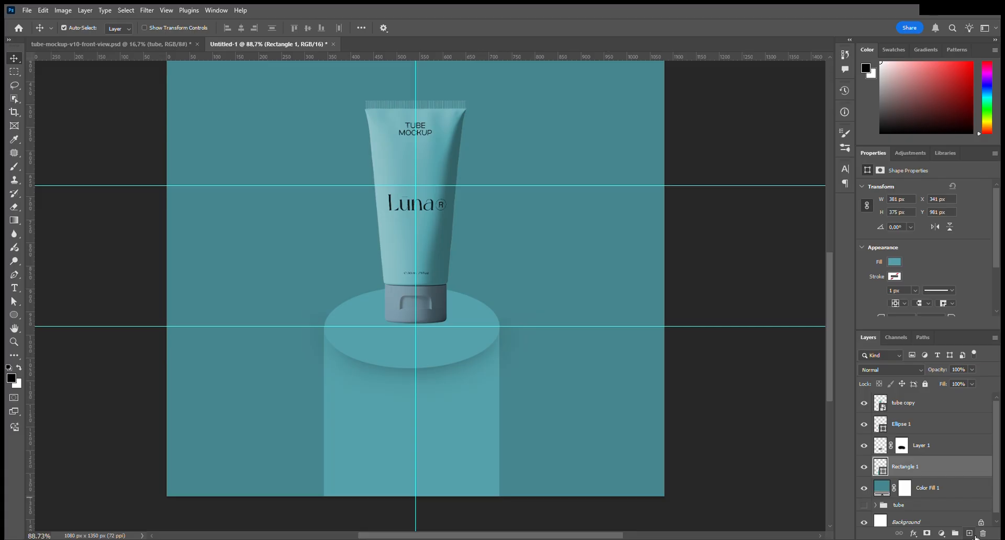
{"action": "left_click", "coordinate": [969, 534]}
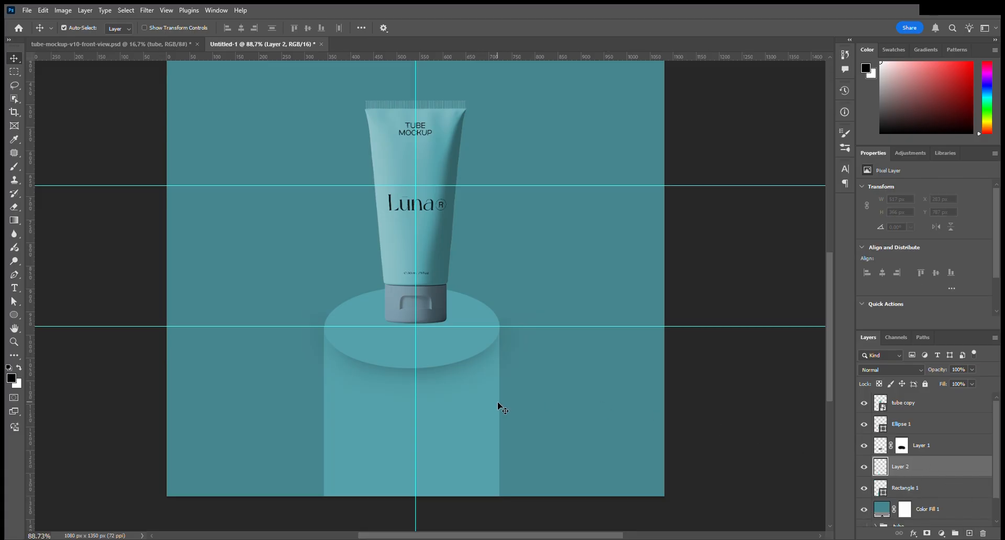
{"action": "left_click", "coordinate": [11, 315]}
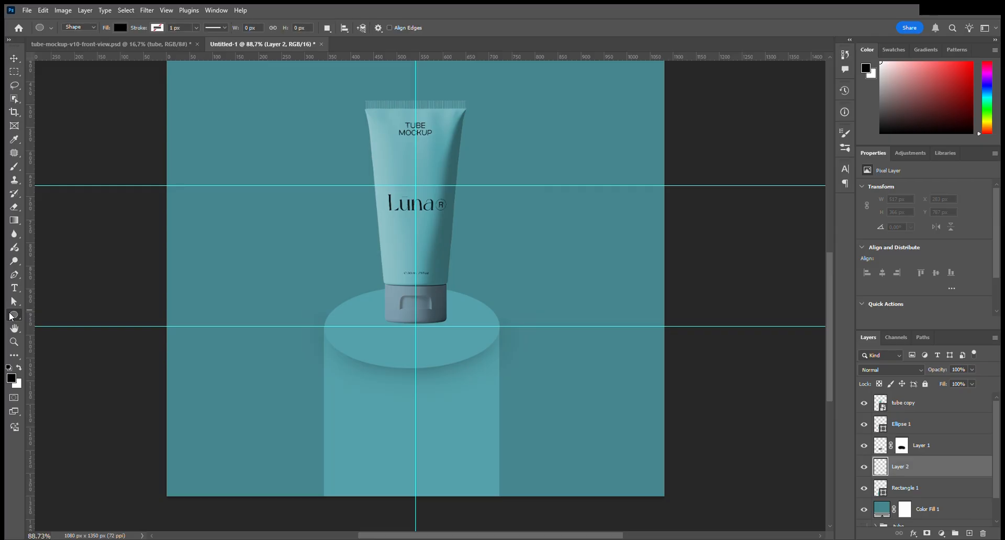
{"action": "key", "text": "shift+u"}
{"action": "mouse_move", "coordinate": [358, 388]}
{"action": "left_mouse_down"}
{"action": "mouse_move", "coordinate": [350, 465]}
{"action": "mouse_move", "coordinate": [369, 490]}
{"action": "mouse_move", "coordinate": [399, 497]}
{"action": "left_mouse_up"}
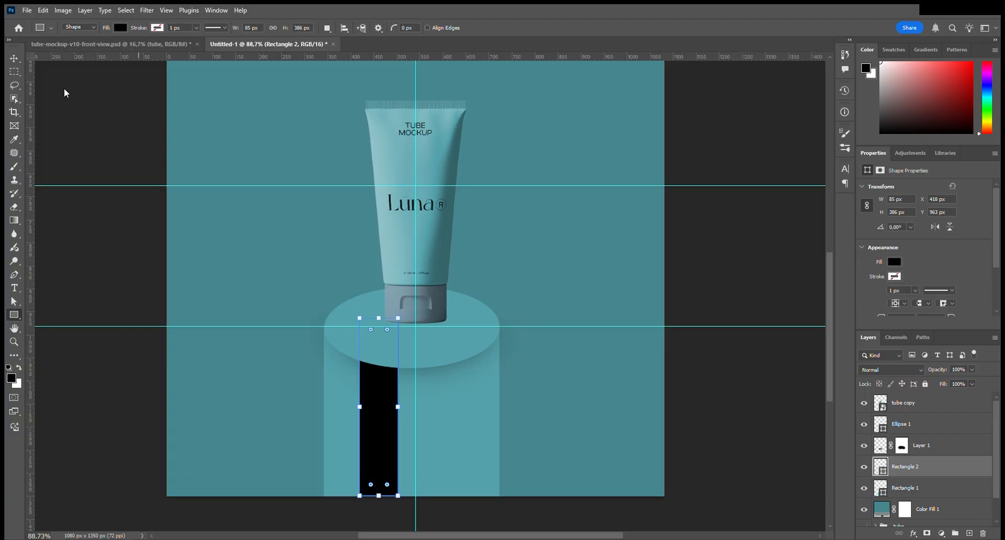
Fill the narrow rectangle with white, convert it to a smart object and apply a Gaussian Blur.
{"action": "key", "text": "ctrl+BackSpace"}
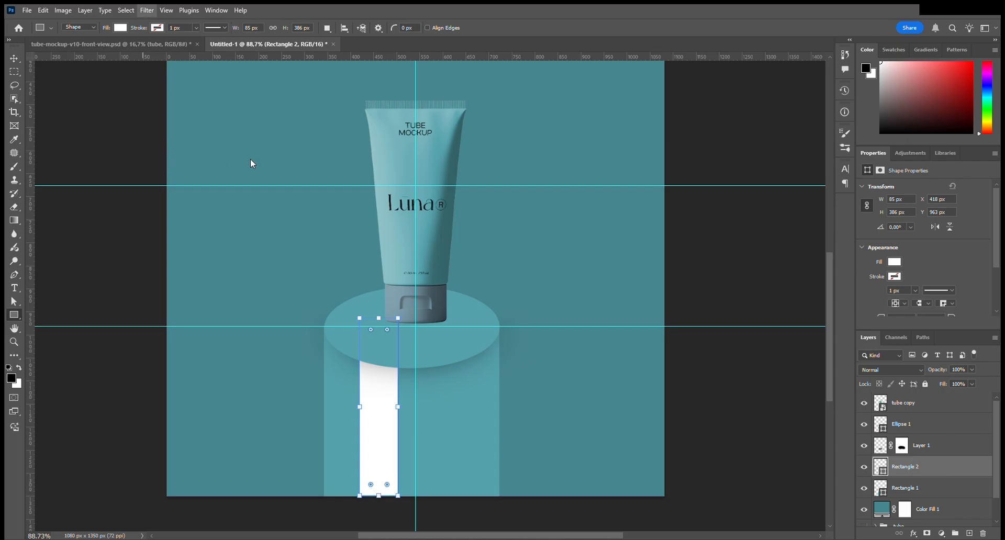
{"action": "left_click", "coordinate": [488, 208]}
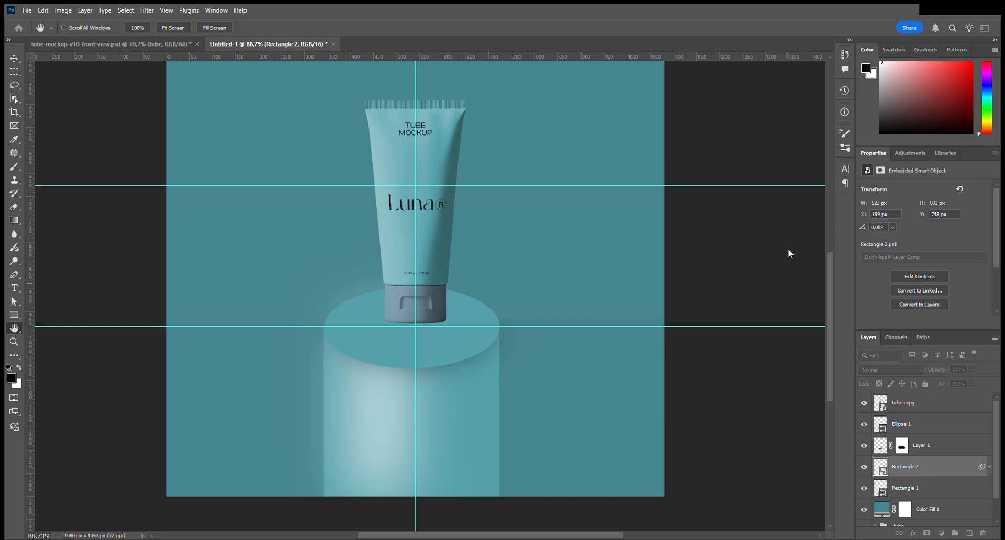
{"action": "key", "text": "Return"}
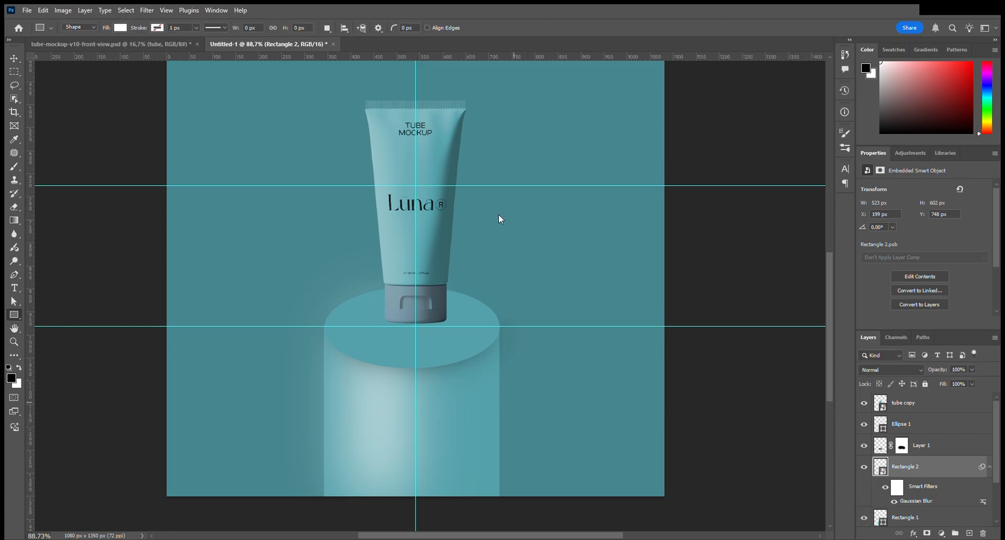
Move the highlight strip towards the podium's left edge and scale it to about 84%, reaching from the ellipse to the canvas's bottom edge.
{"action": "key", "text": "ctrl+t"}
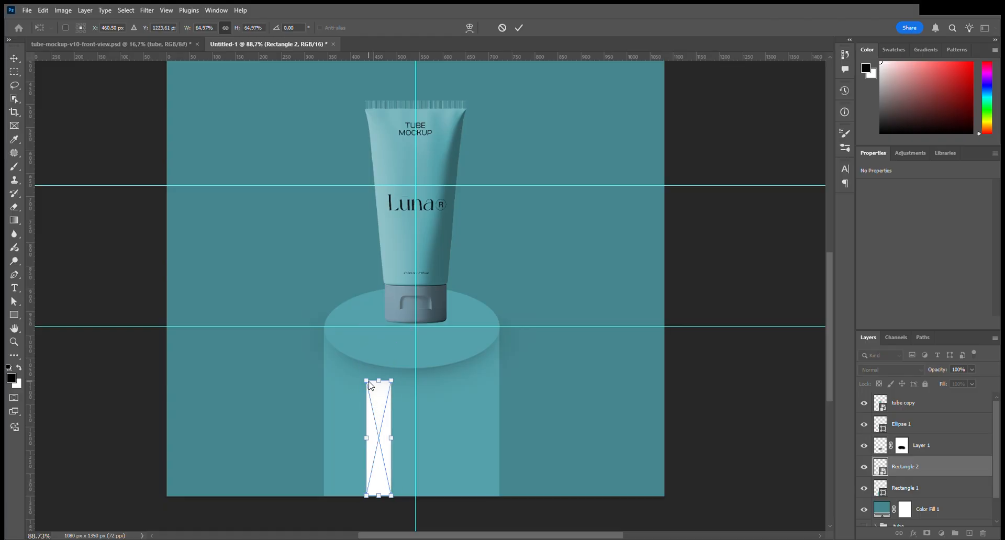
{"action": "left_click_drag", "start_coordinate": [366, 381], "coordinate": [365, 377]}
{"action": "left_click_drag", "start_coordinate": [380, 436], "coordinate": [353, 428]}
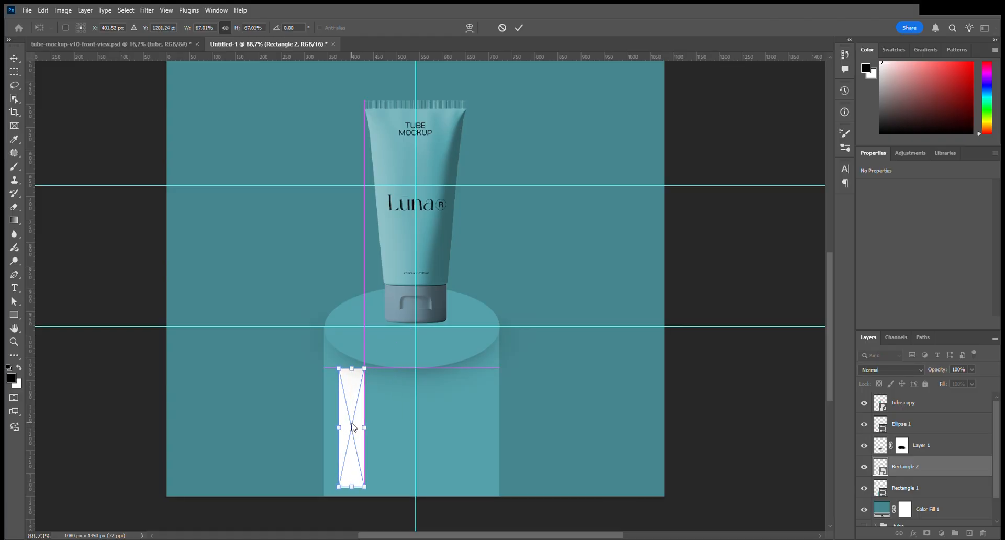
{"action": "left_click_drag", "start_coordinate": [354, 373], "coordinate": [352, 347]}
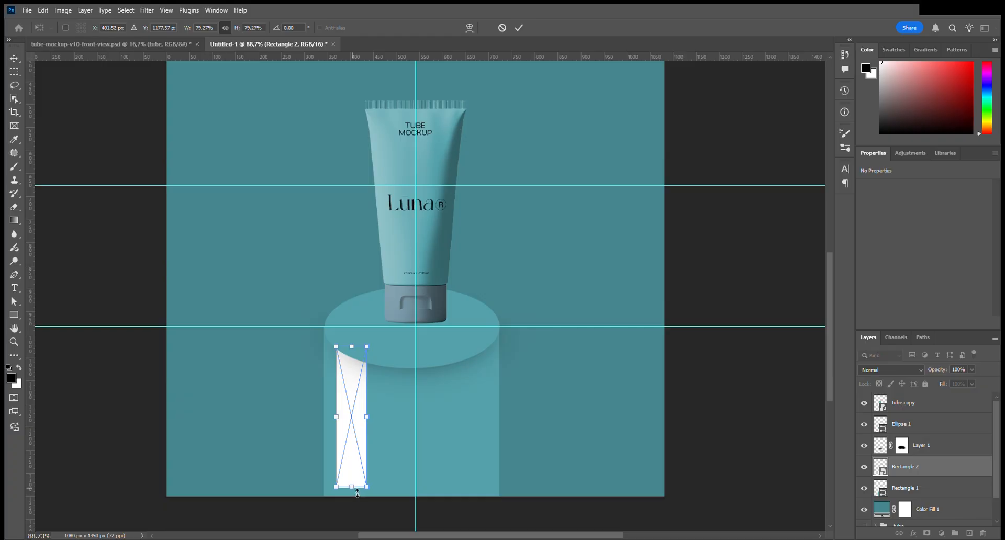
{"action": "left_click_drag", "start_coordinate": [361, 495], "coordinate": [351, 496]}
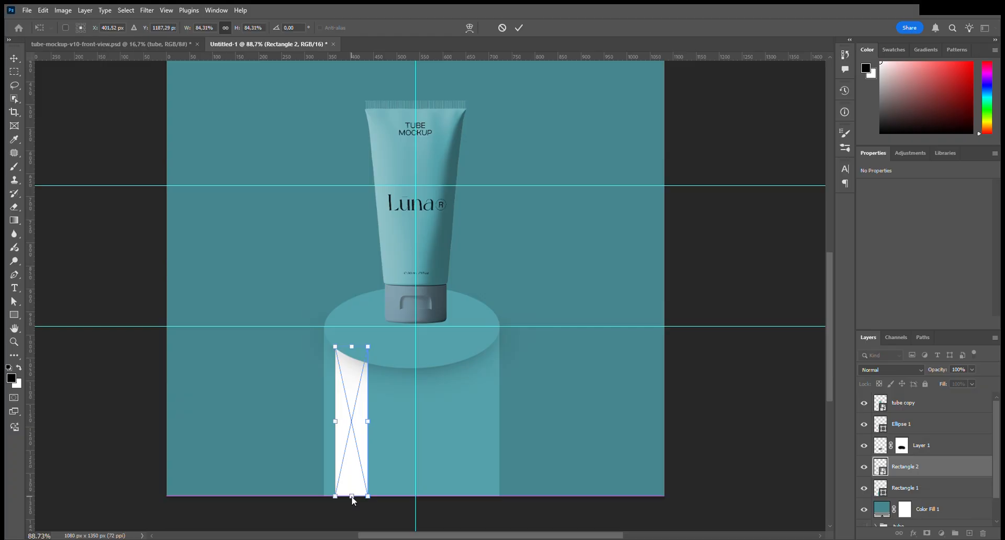
{"action": "left_click", "coordinate": [519, 28]}
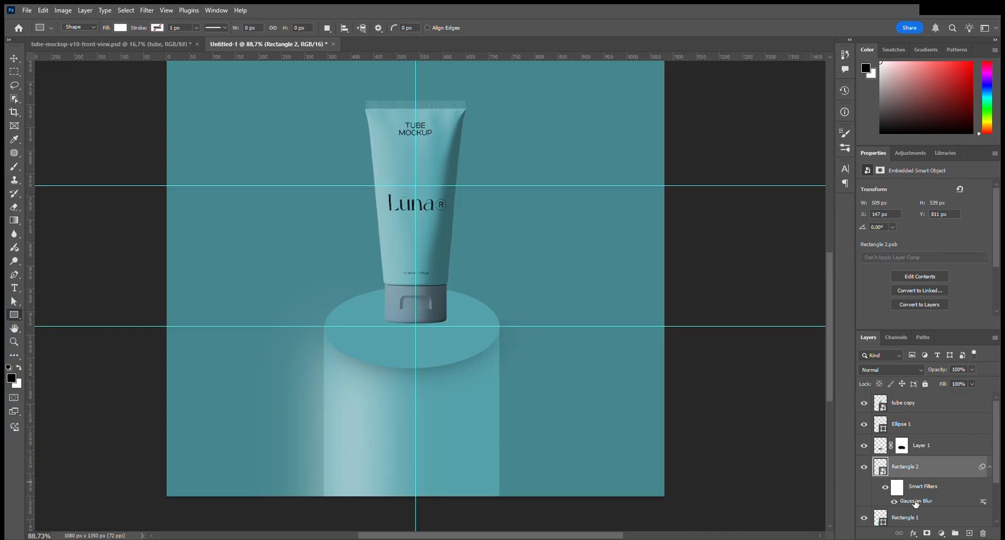
Reduce the Gaussian Blur on the highlight strip to make it narrower and brighter.
{"action": "key", "text": "h"}
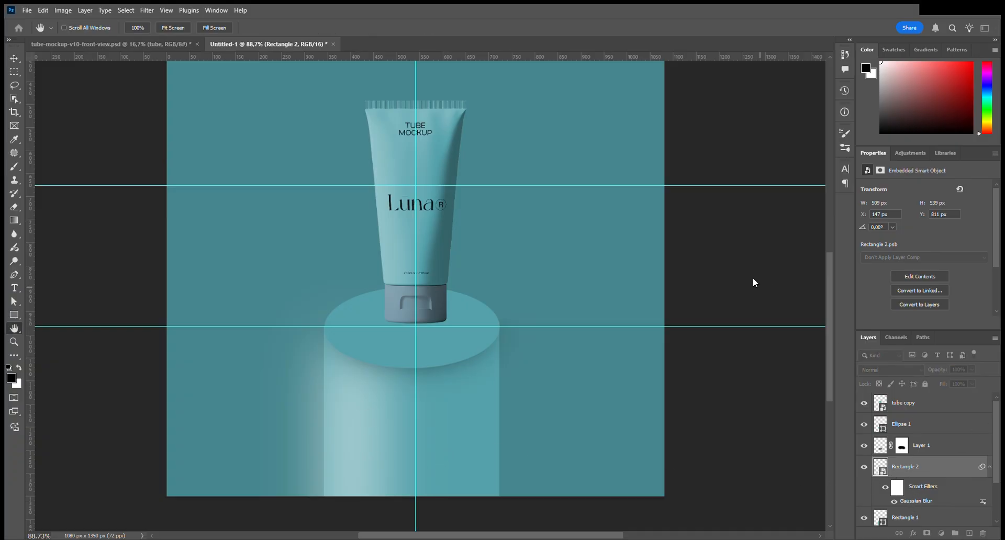
{"action": "key", "text": "ctrl+z"}
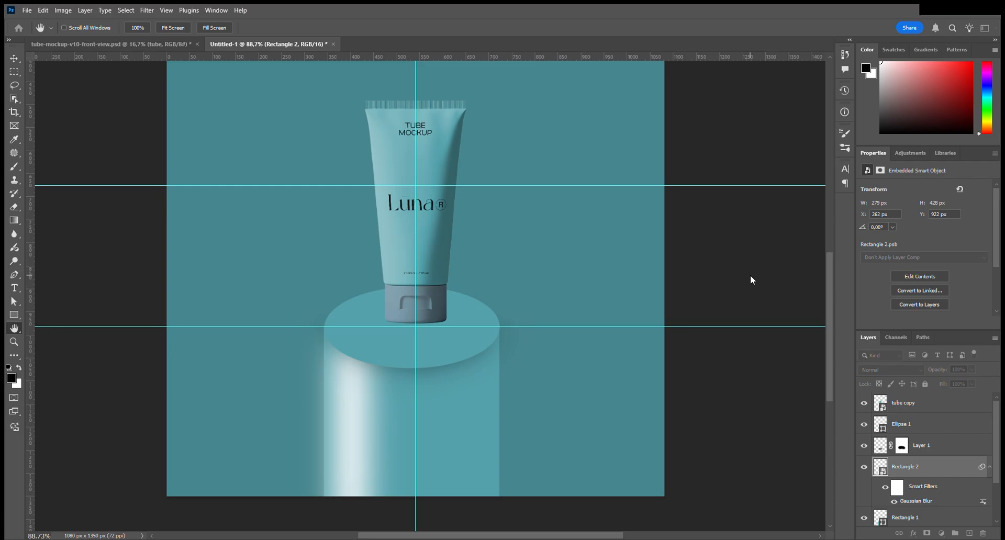
{"action": "key", "text": "u"}
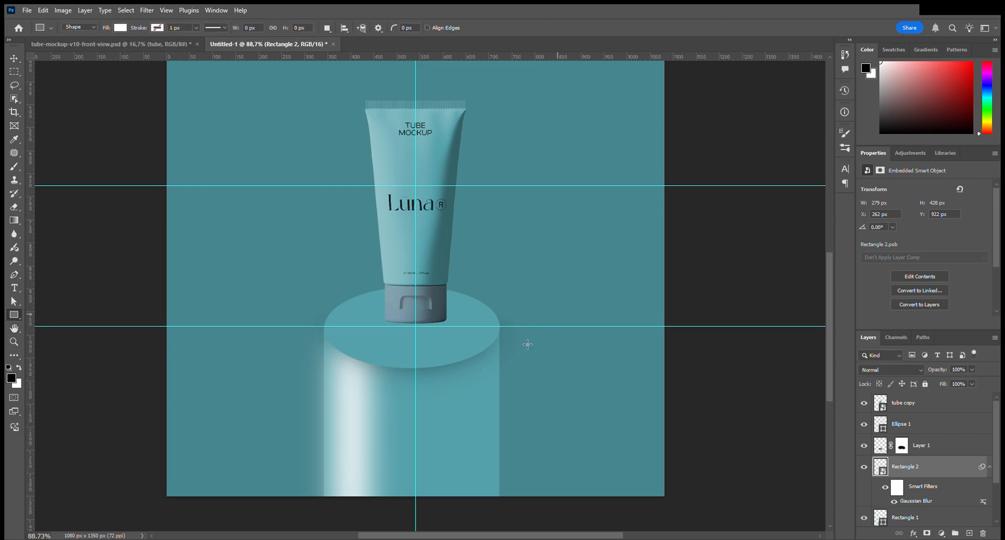
Clip the highlight strip to the Rectangle 1 podium body and set its opacity to 71%.
{"action": "scroll", "coordinate": [929, 496], "scroll_direction": "down", "scroll_amount": 3}
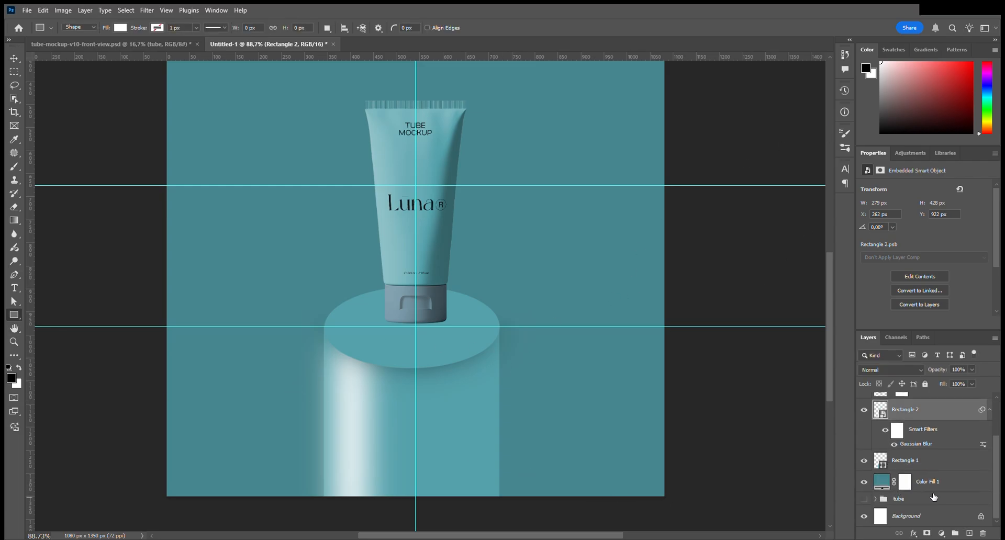
{"action": "left_click_drag", "start_coordinate": [929, 456], "coordinate": [922, 453]}
{"action": "left_click", "coordinate": [922, 453], "text": "alt"}
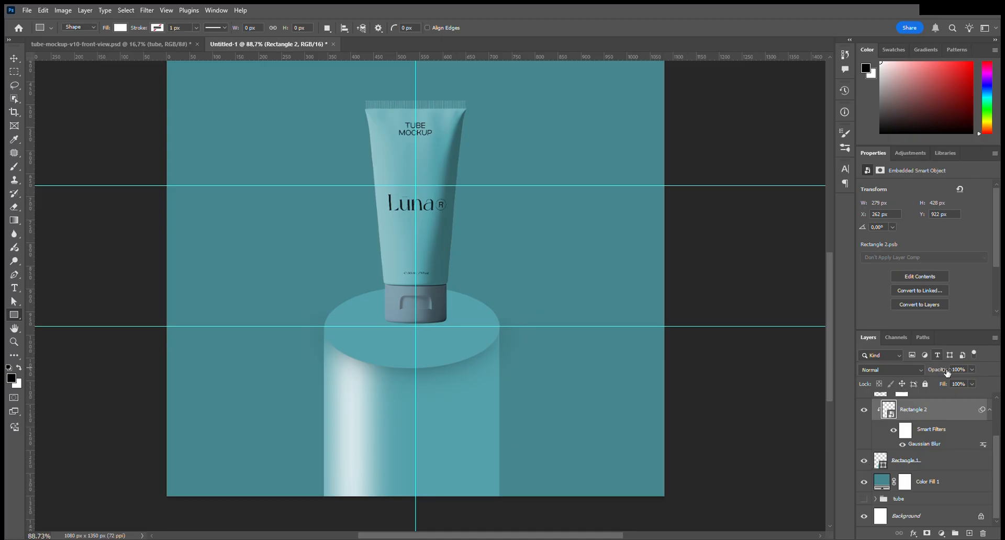
{"action": "left_click_drag", "start_coordinate": [940, 374], "coordinate": [923, 375]}
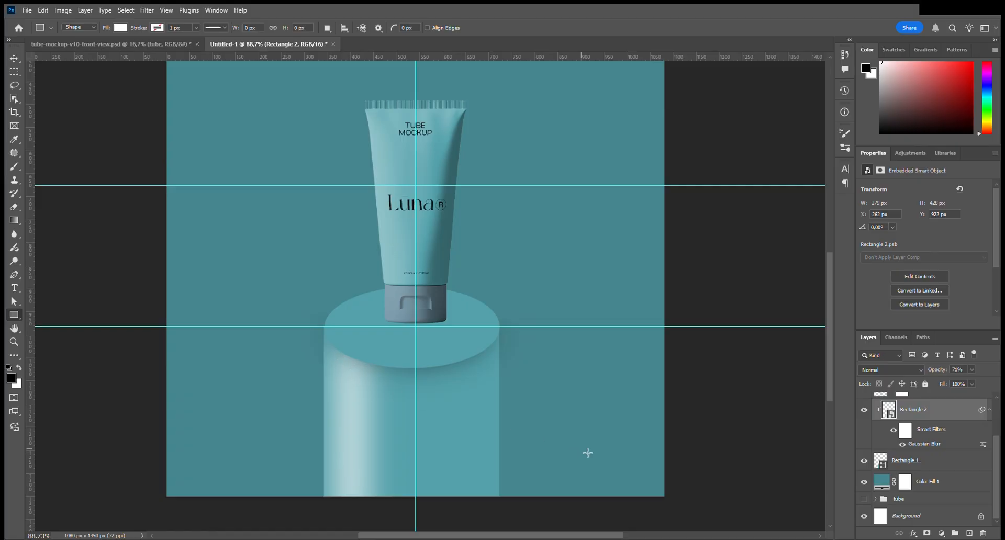
Add a layer mask to the highlight strip and fade its upper end beneath the ellipse with a soft black brush.
{"action": "left_click", "coordinate": [927, 534]}
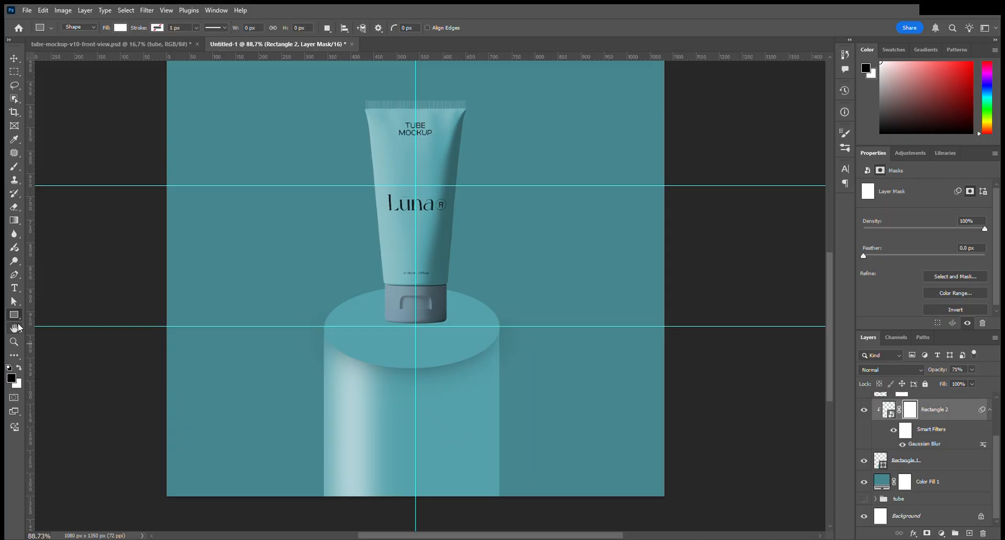
{"action": "left_click", "coordinate": [14, 167]}
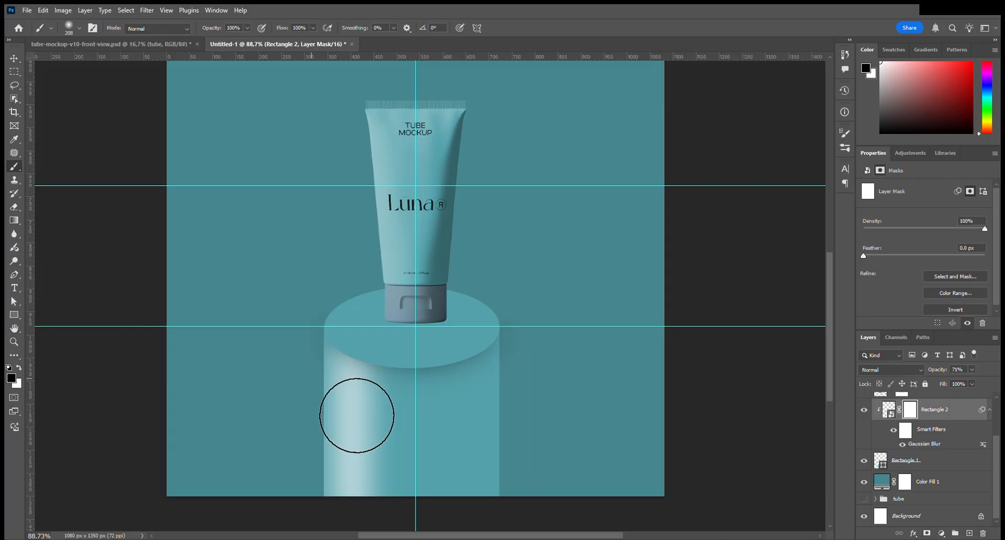
{"action": "left_click", "coordinate": [390, 355]}
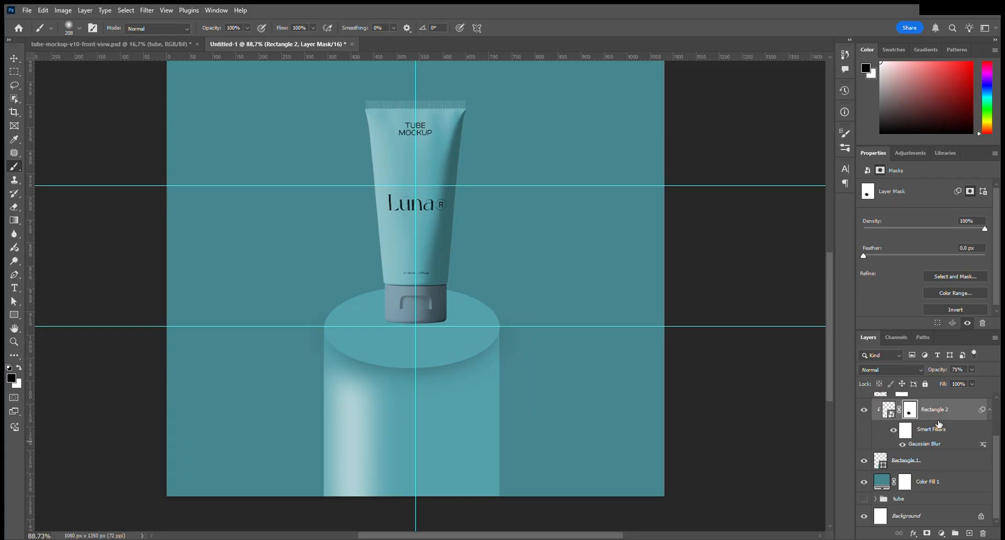
Duplicate the masked highlight strip, Rectangle 2, three times.
{"action": "left_click", "coordinate": [956, 418]}
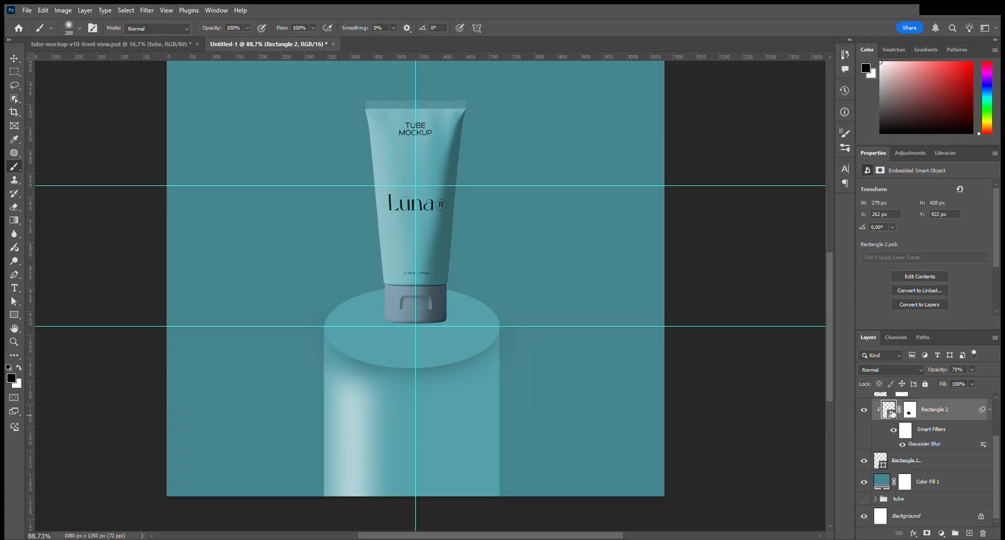
{"action": "key", "text": "ctrl+j"}
{"action": "key", "text": "ctrl+j"}
{"action": "key", "text": "ctrl+j"}
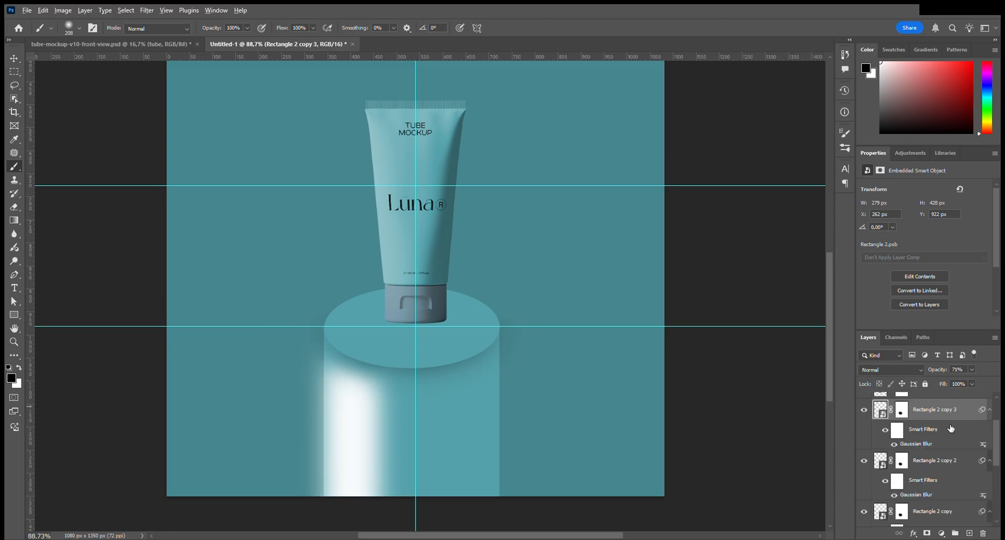
Delete the Rectangle 2 copy 3 and copy 2 layers, leaving only the first copy selected above the original highlight.
{"action": "left_click_drag", "start_coordinate": [950, 426], "coordinate": [943, 455]}
{"action": "scroll", "coordinate": [952, 481], "scroll_direction": "down", "scroll_amount": 2}
{"action": "scroll", "coordinate": [952, 480], "scroll_direction": "down", "scroll_amount": 2}
{"action": "key", "text": "Delete"}
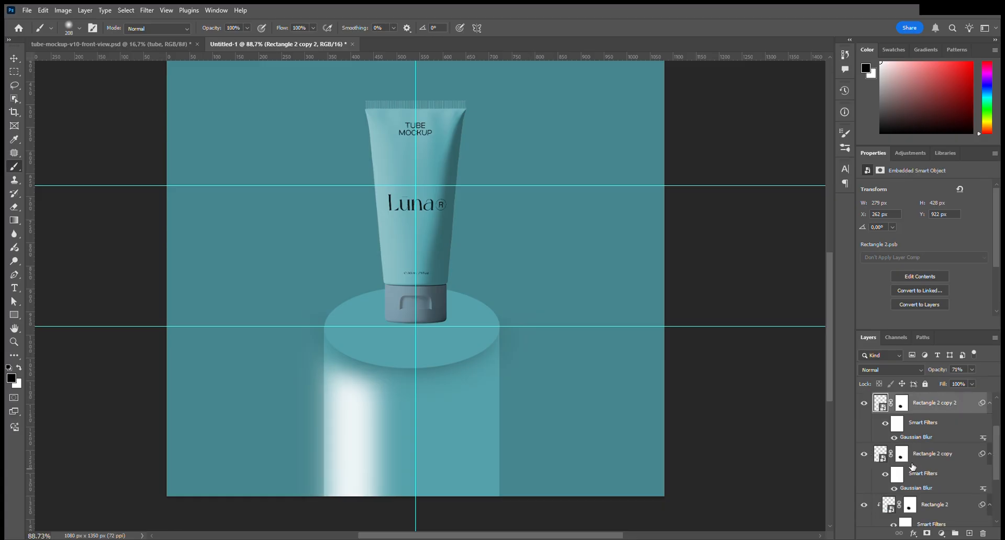
{"action": "scroll", "coordinate": [927, 469], "scroll_direction": "down", "scroll_amount": 1}
{"action": "scroll", "coordinate": [929, 470], "scroll_direction": "up", "scroll_amount": 3}
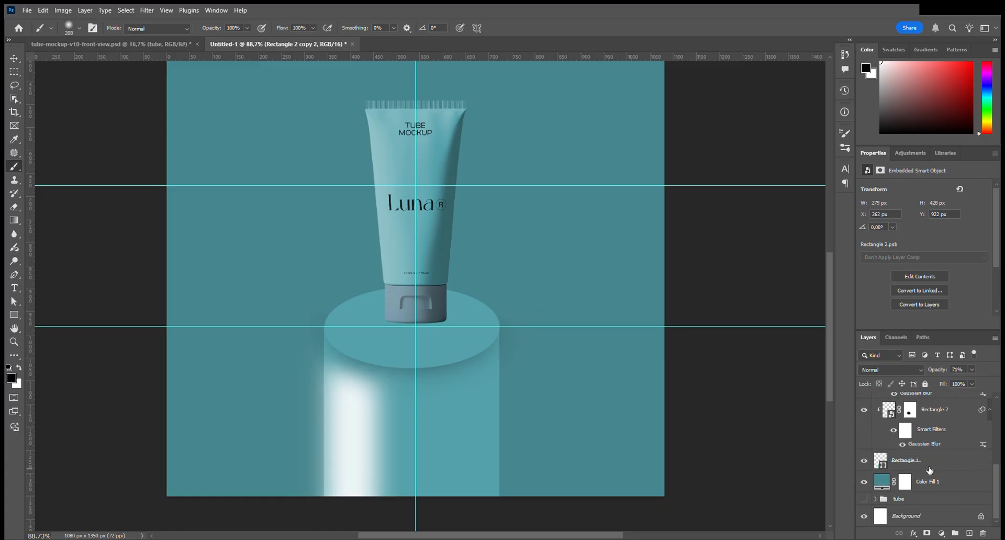
{"action": "scroll", "coordinate": [924, 458], "scroll_direction": "up", "scroll_amount": 1}
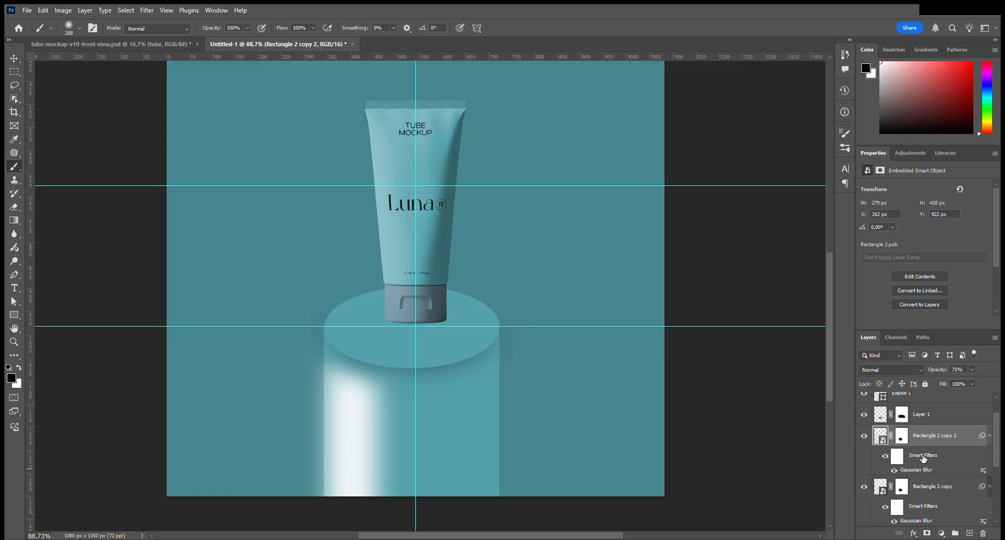
{"action": "left_click", "coordinate": [958, 487]}
{"action": "scroll", "coordinate": [921, 477], "scroll_direction": "down", "scroll_amount": 2}
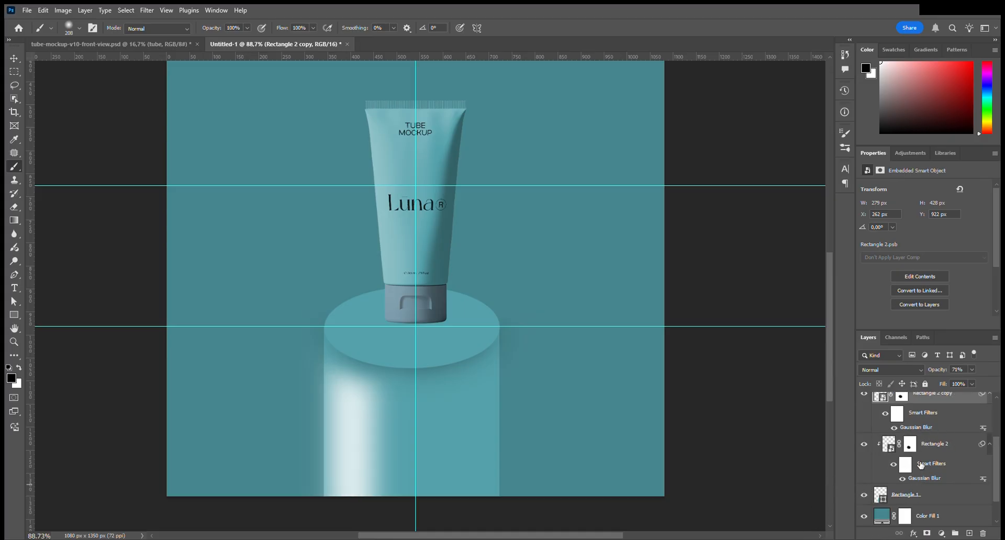
Clip the copied highlight to the podium body, flip it horizontally and position it along the podium's right side.
{"action": "left_click", "coordinate": [950, 439], "text": "alt"}
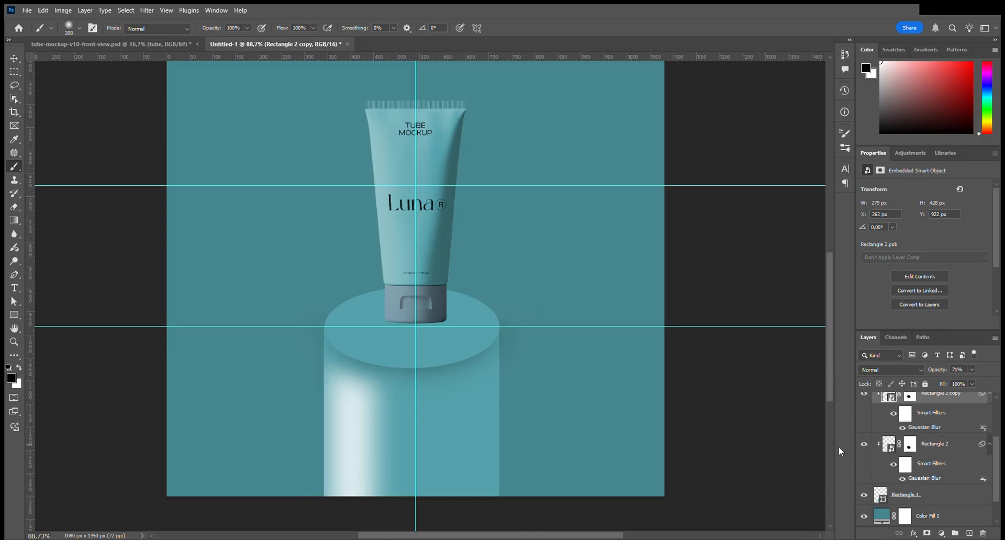
{"action": "scroll", "coordinate": [927, 456], "scroll_direction": "up", "scroll_amount": 2}
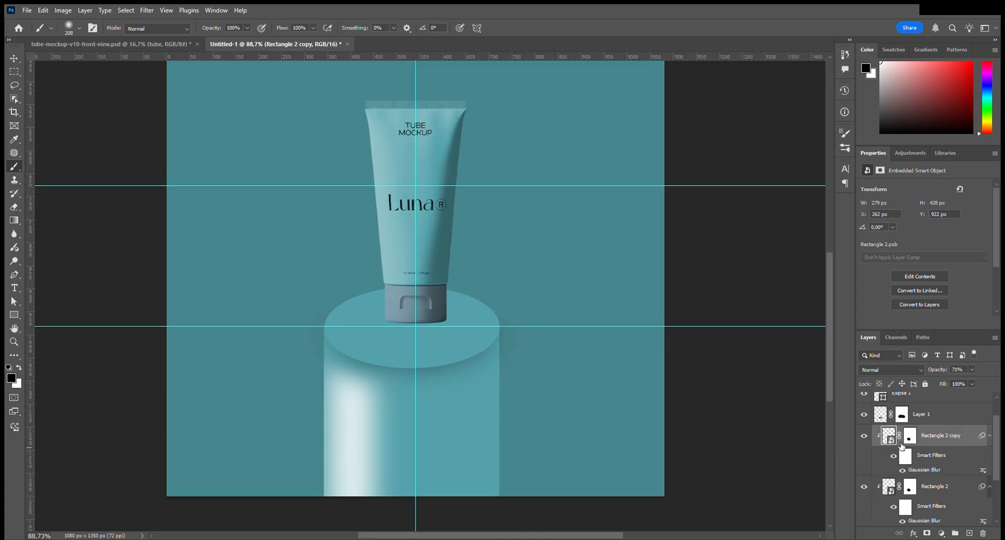
{"action": "key", "text": "ctrl+t"}
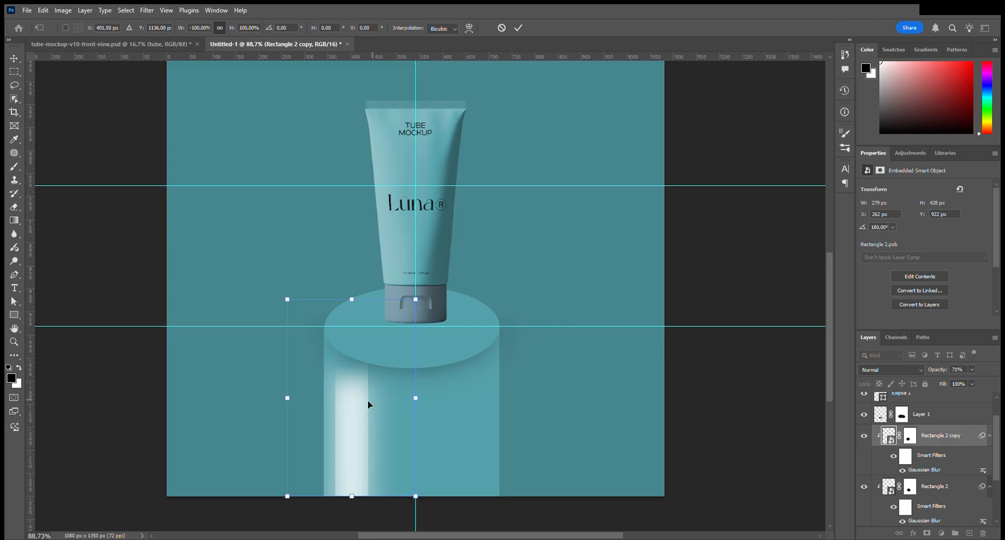
{"action": "left_click_drag", "start_coordinate": [367, 401], "coordinate": [476, 402]}
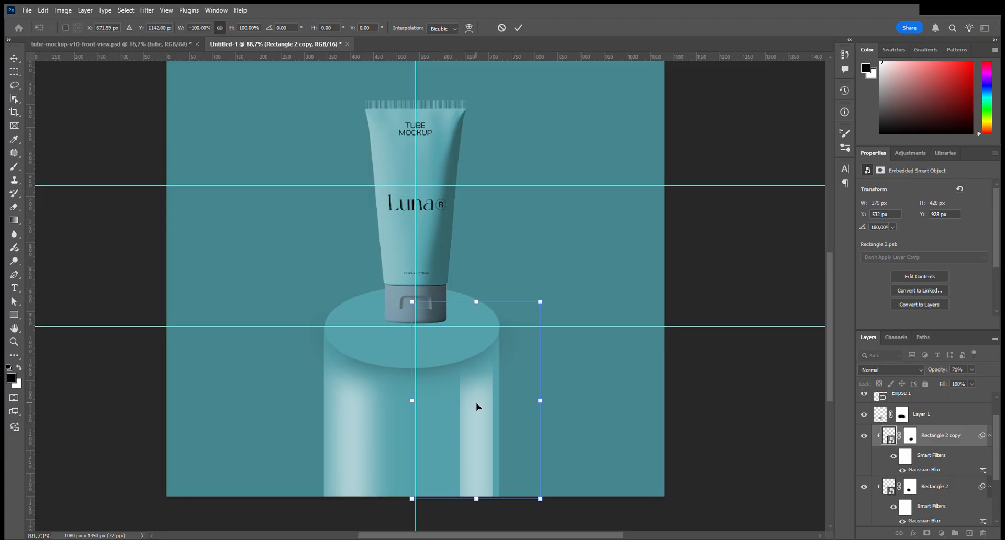
{"action": "left_click", "coordinate": [519, 28]}
{"action": "key", "text": "b"}
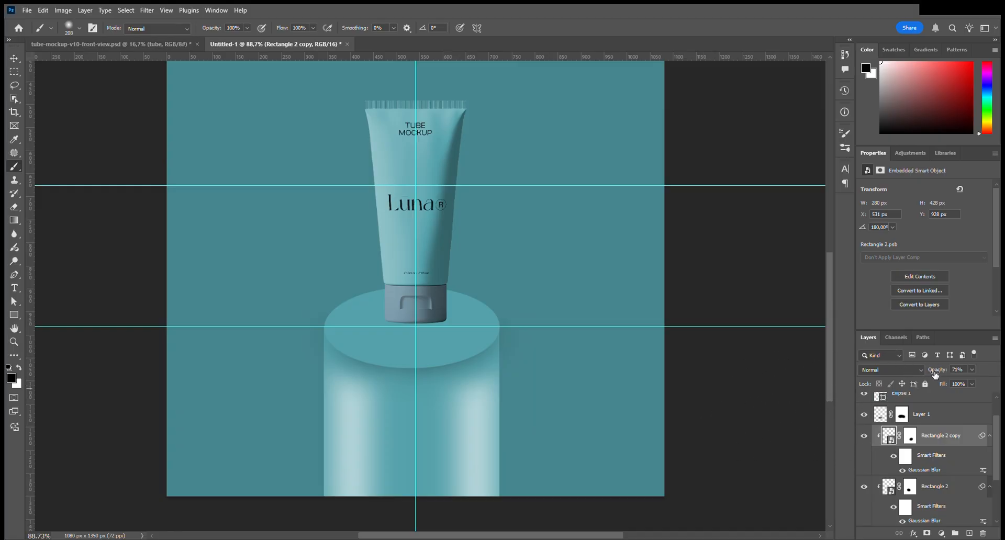
Lower the opacity of the Rectangle 2 copy highlight and set the original Rectangle 2 highlight to 35% opacity.
{"action": "left_click_drag", "start_coordinate": [940, 374], "coordinate": [922, 374]}
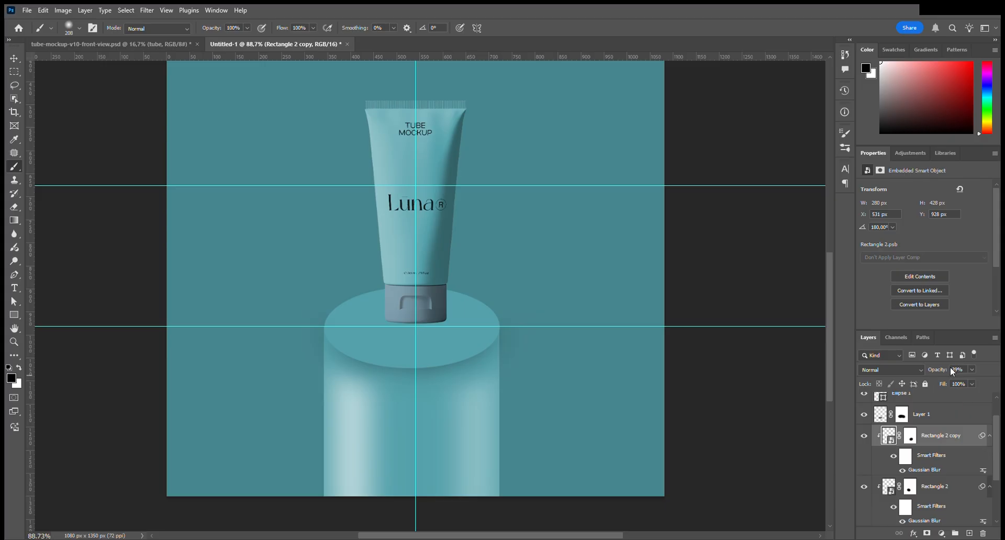
{"action": "left_click_drag", "start_coordinate": [942, 375], "coordinate": [940, 375]}
{"action": "left_click", "coordinate": [950, 492]}
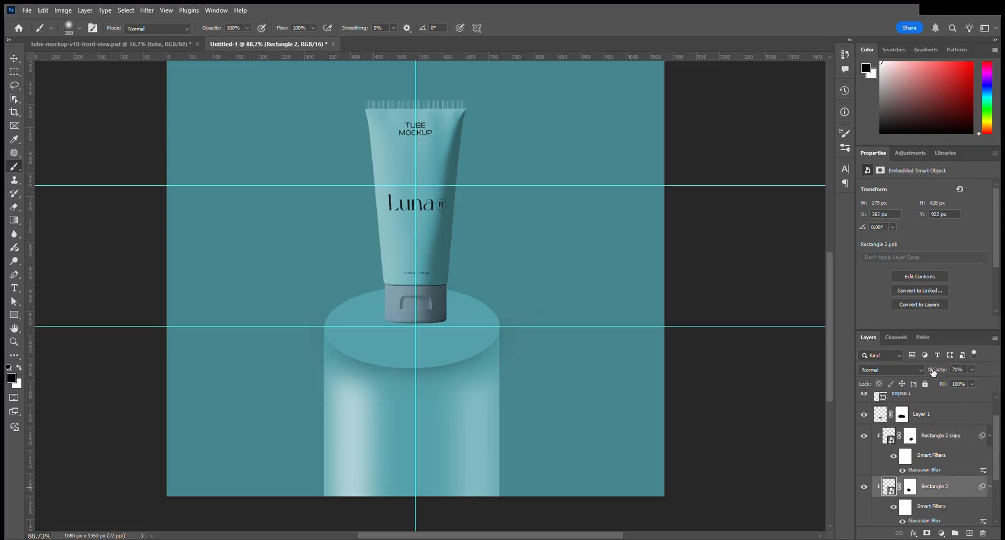
{"action": "left_click", "coordinate": [958, 371]}
{"action": "type", "text": "35"}
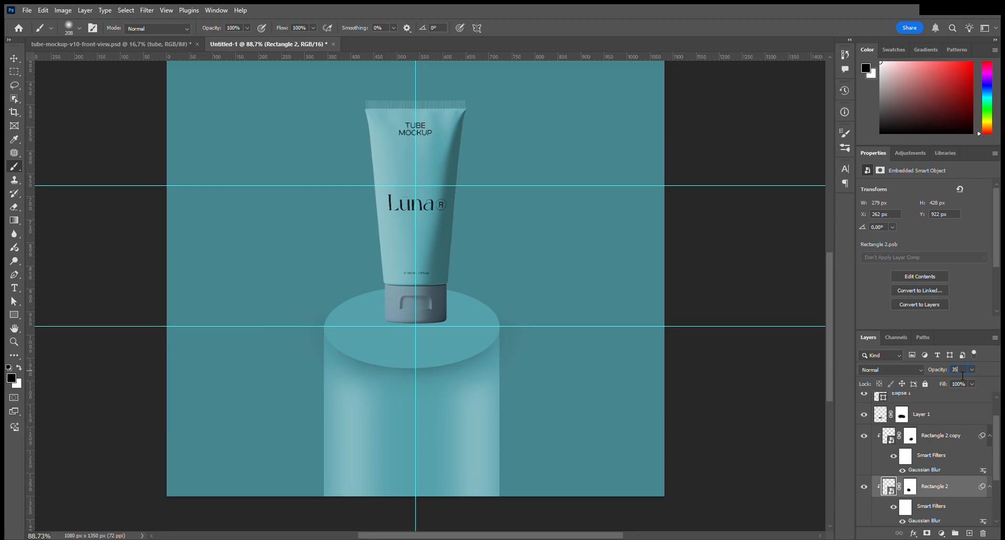
{"action": "key", "text": "Return"}
{"action": "left_click", "coordinate": [922, 396]}
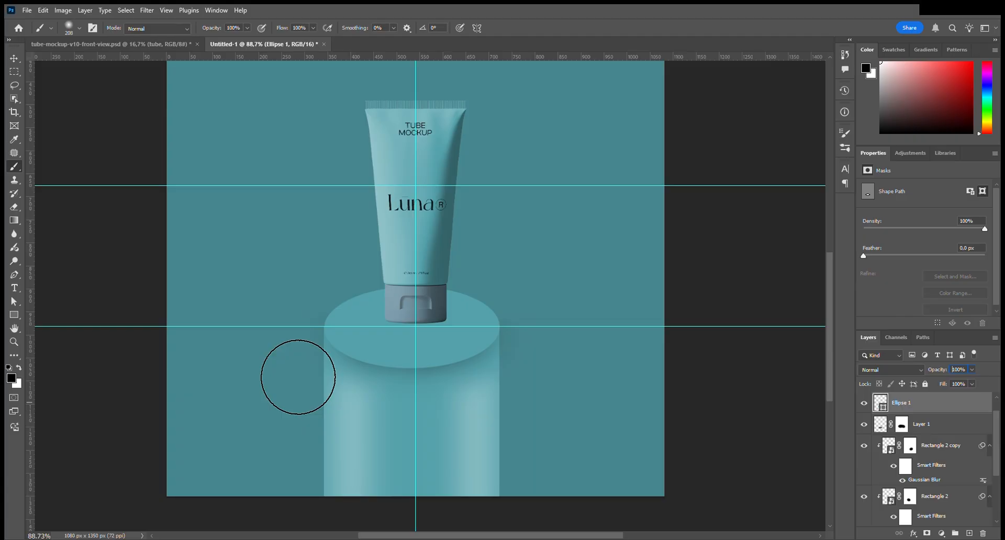
{"action": "left_click", "coordinate": [15, 59]}
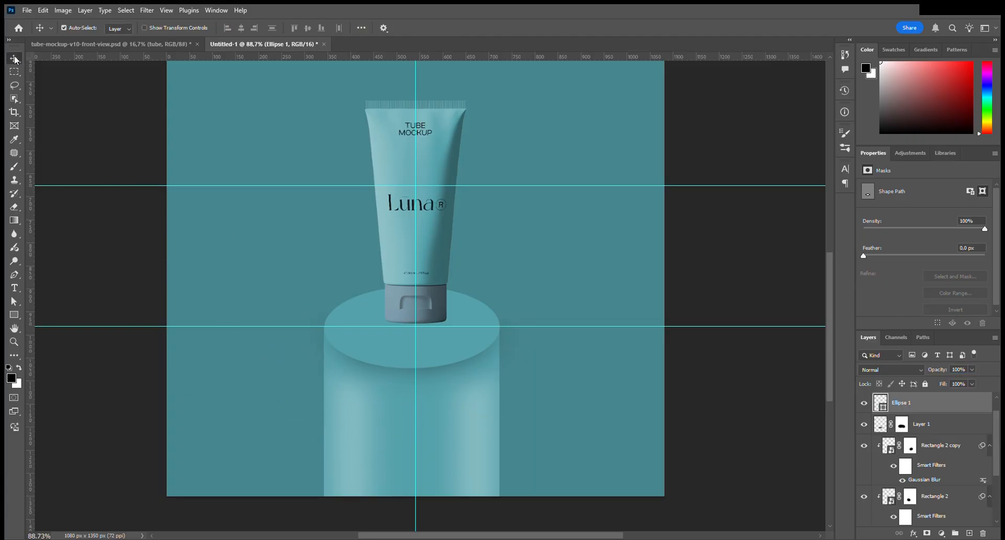
{"action": "scroll", "coordinate": [306, 313], "scroll_direction": "down", "scroll_amount": 3}
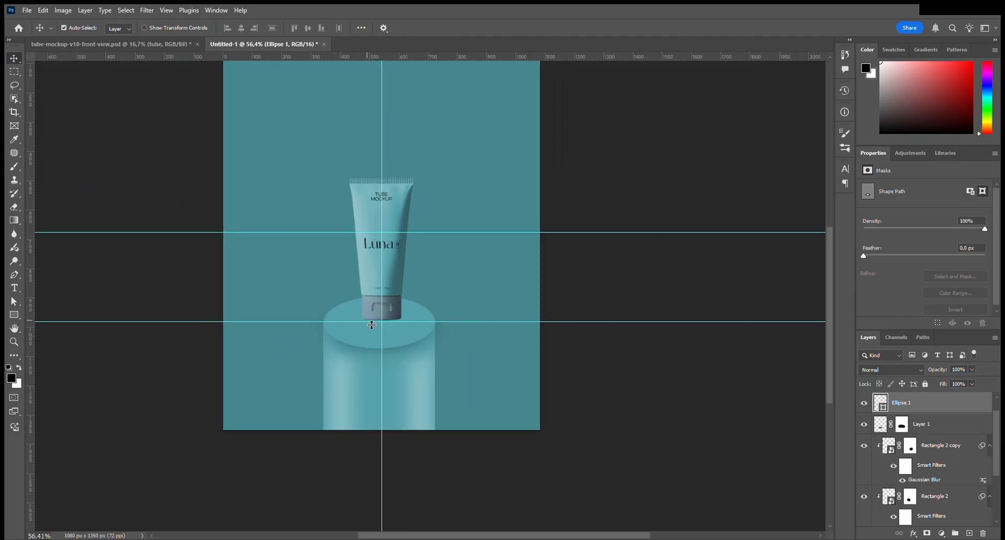
{"action": "scroll", "coordinate": [371, 325], "scroll_direction": "up", "scroll_amount": 2}
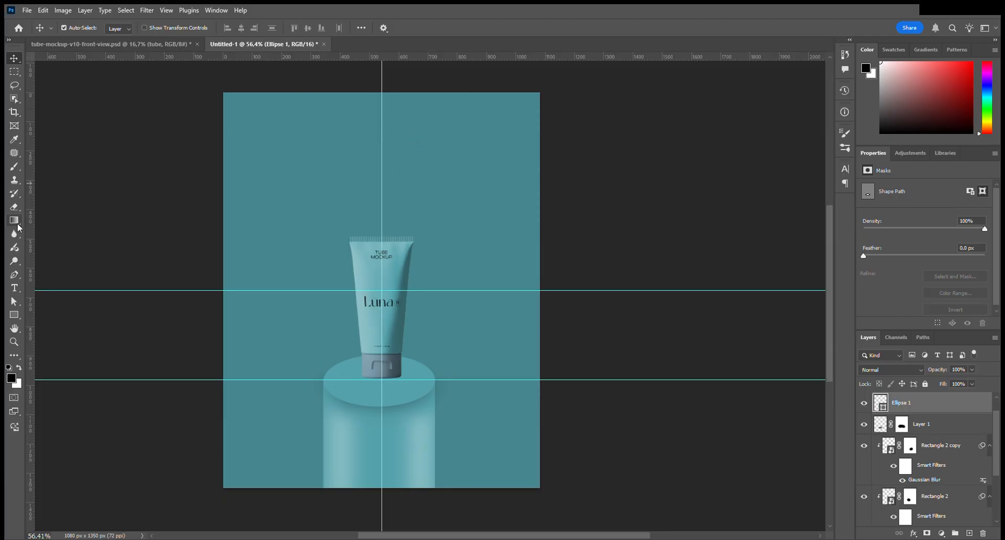
{"action": "left_click", "coordinate": [949, 432]}
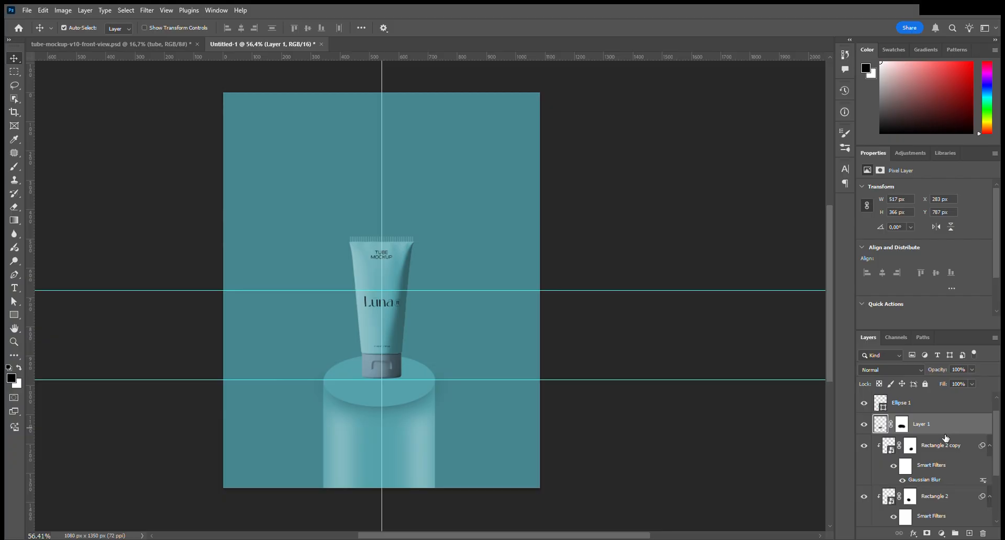
{"action": "scroll", "coordinate": [948, 436], "scroll_direction": "down", "scroll_amount": 3}
{"action": "scroll", "coordinate": [945, 438], "scroll_direction": "up", "scroll_amount": 4}
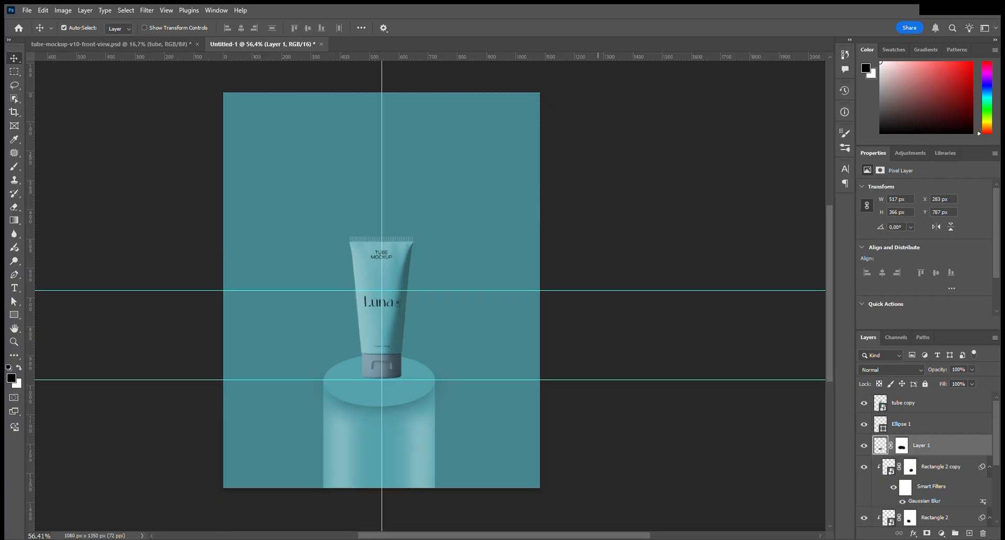
Try to outline a curved shape with the Pen tool from above the canvas down across the tube, and delete that shape layer.
{"action": "left_click", "coordinate": [937, 402]}
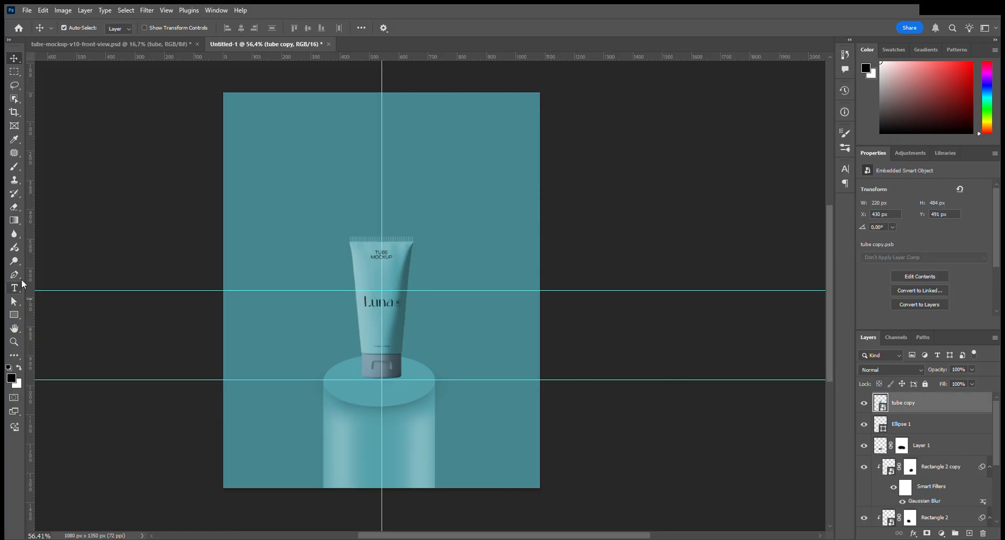
{"action": "left_click", "coordinate": [15, 275]}
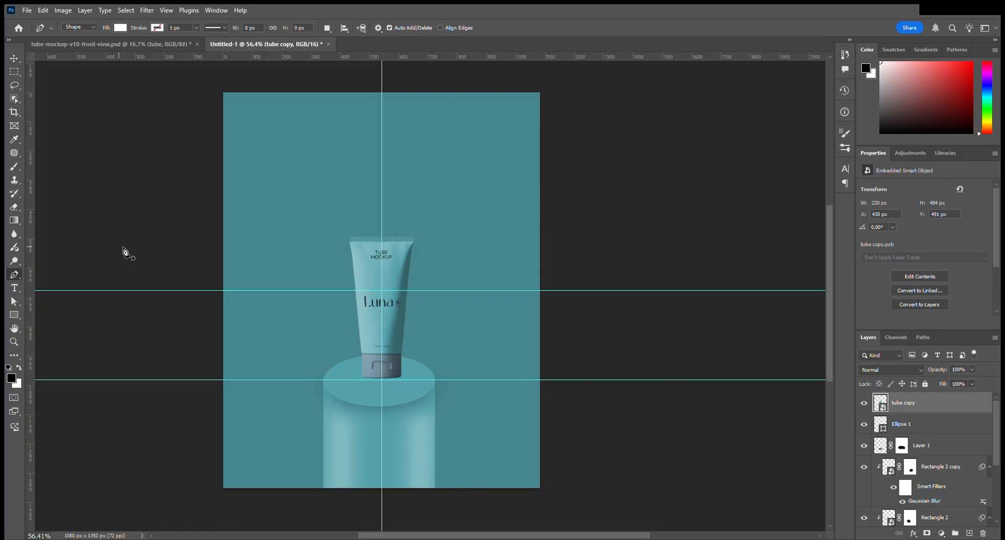
{"action": "left_click", "coordinate": [368, 83]}
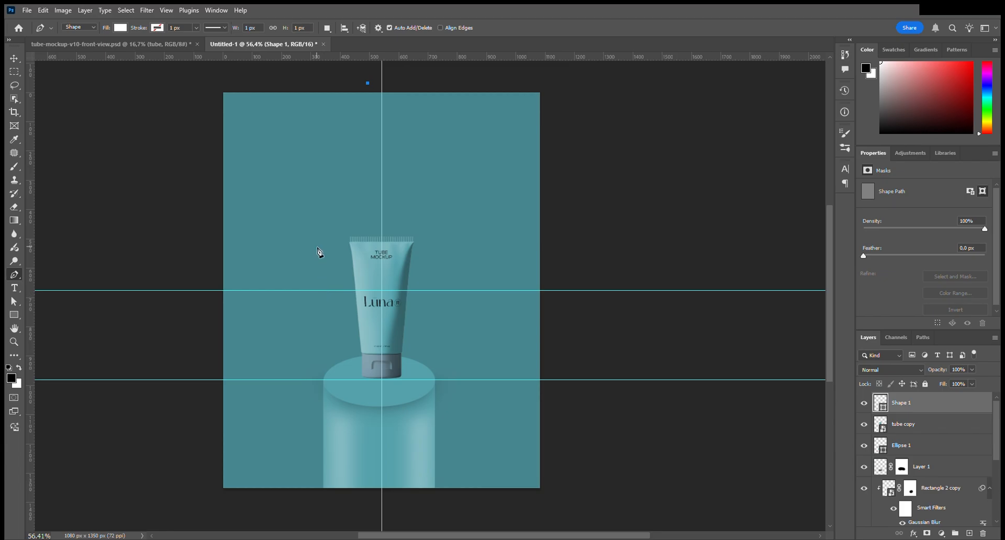
{"action": "left_click_drag", "start_coordinate": [309, 259], "coordinate": [370, 333]}
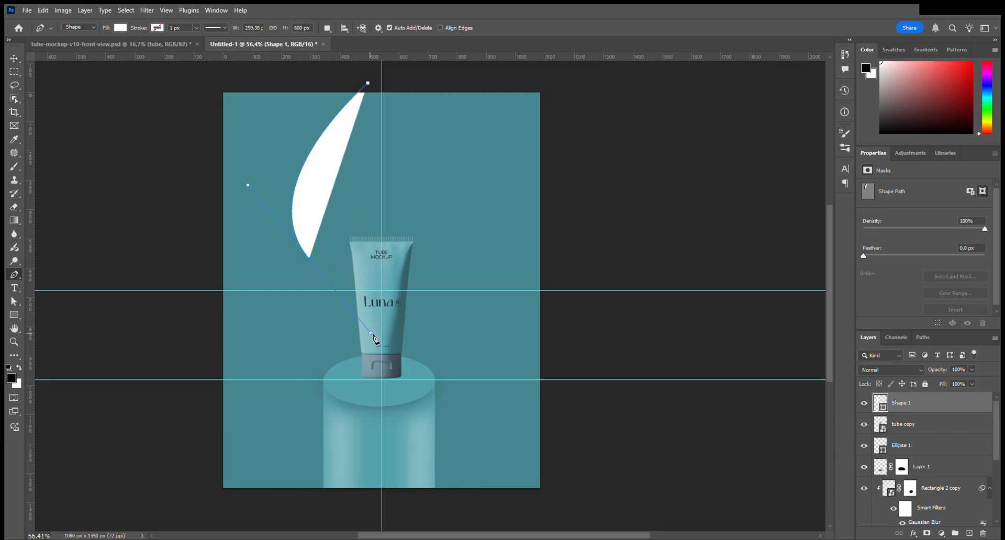
{"action": "left_click", "coordinate": [453, 410]}
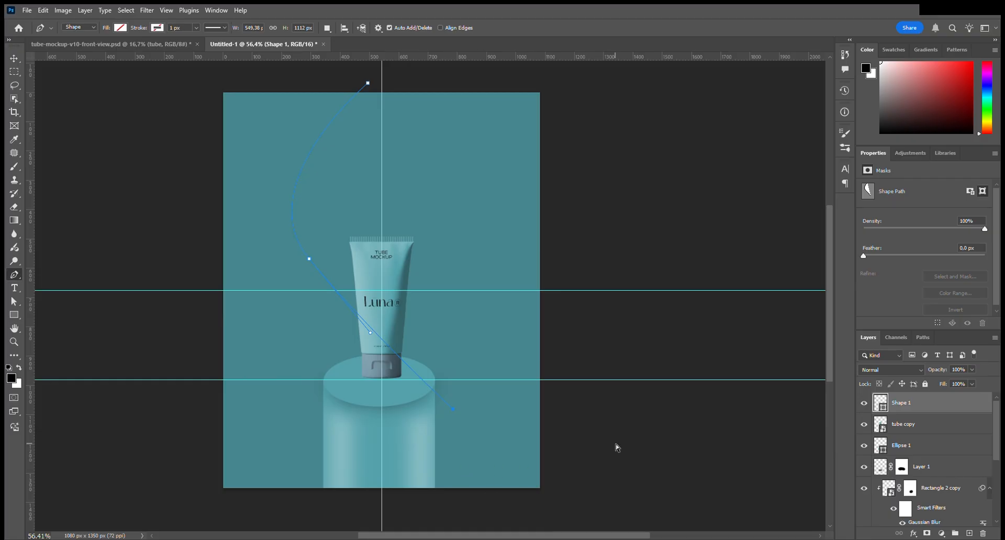
{"action": "key", "text": "ctrl+z"}
{"action": "key", "text": "ctrl+z"}
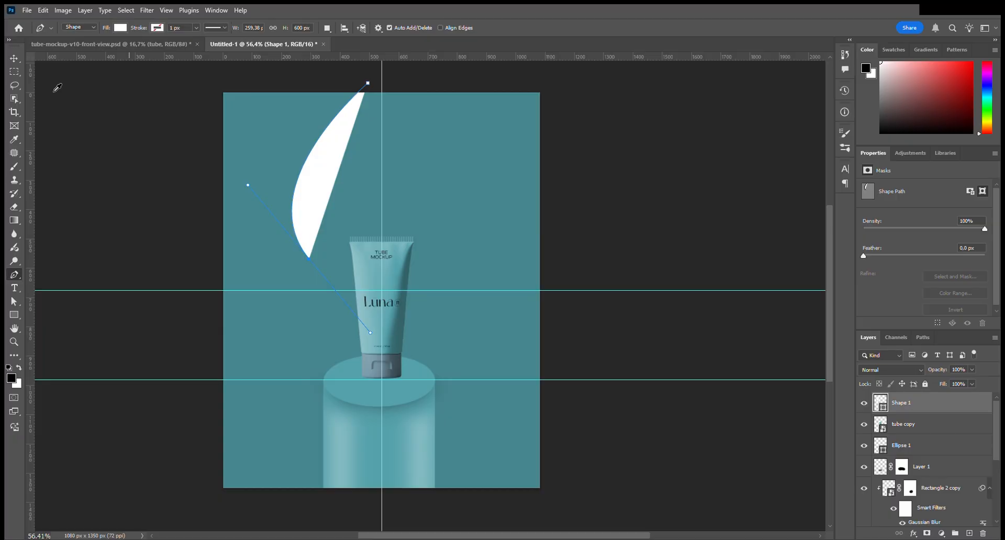
{"action": "key", "text": "ctrl+z"}
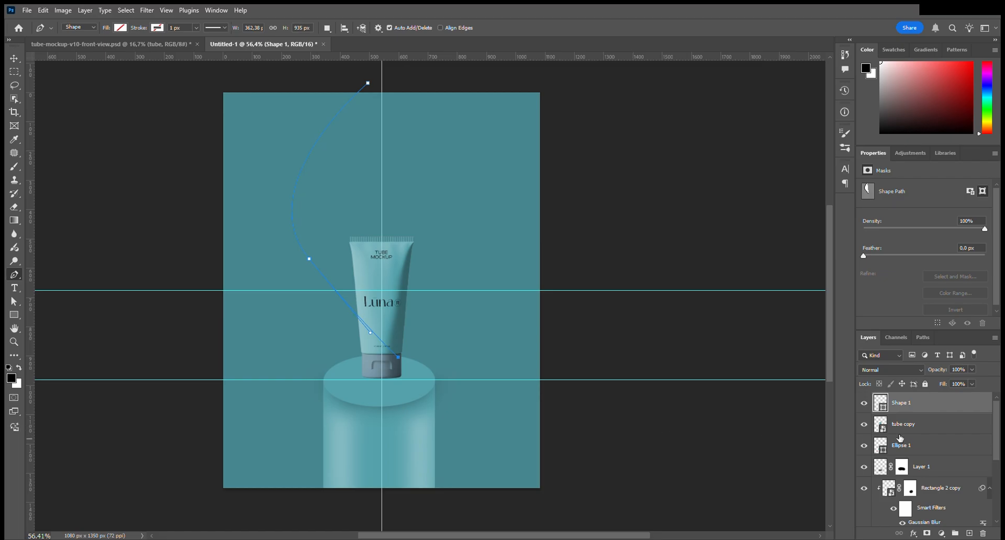
{"action": "left_click_drag", "start_coordinate": [934, 411], "coordinate": [931, 436]}
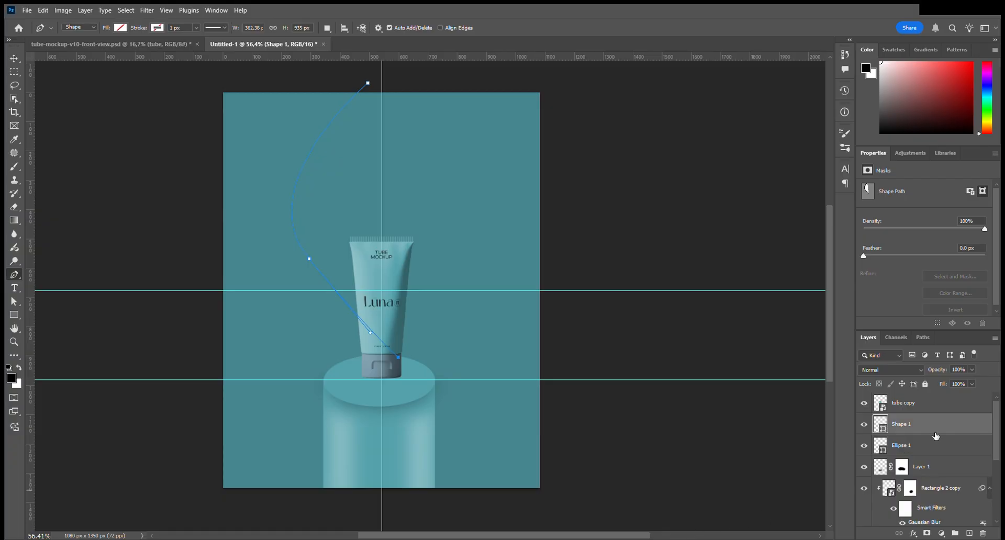
{"action": "left_click", "coordinate": [982, 533]}
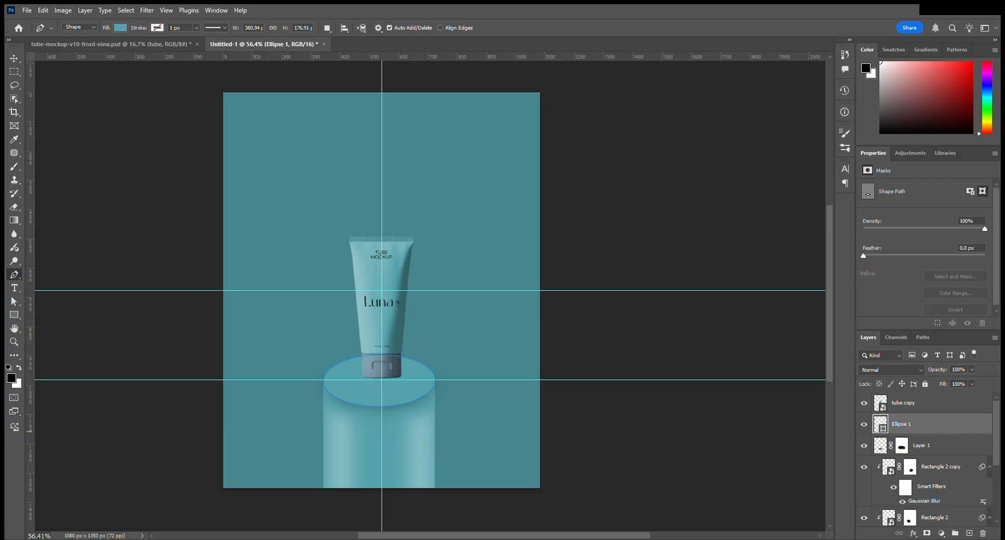
{"action": "key", "text": "ctrl+shift+alt+n"}
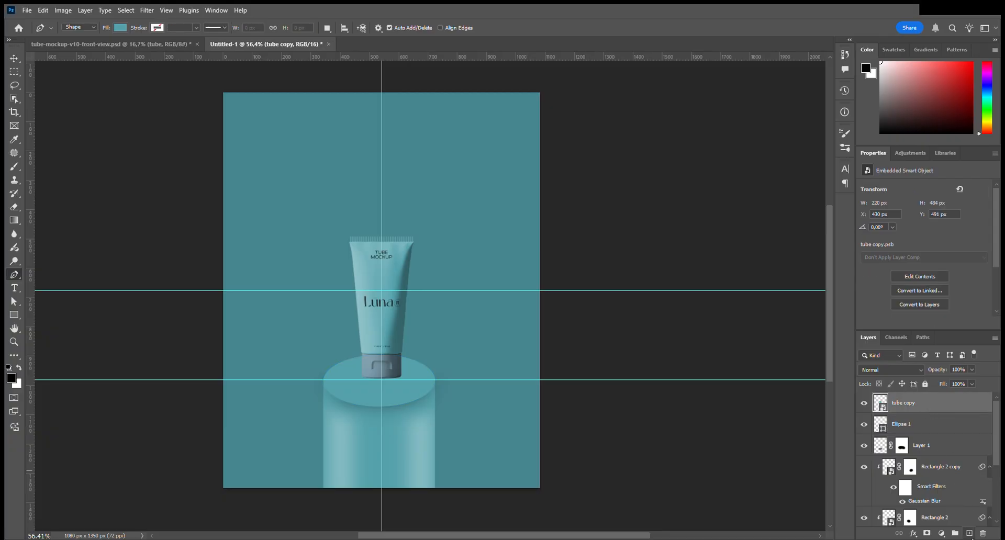
{"action": "left_click", "coordinate": [372, 79]}
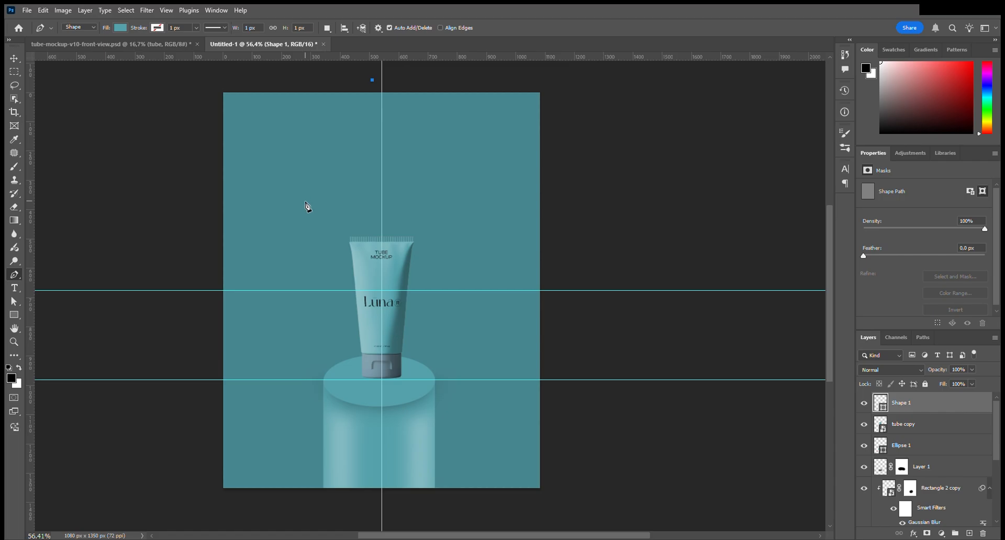
{"action": "left_click_drag", "start_coordinate": [316, 230], "coordinate": [376, 306]}
{"action": "left_click_drag", "start_coordinate": [318, 234], "coordinate": [306, 251]}
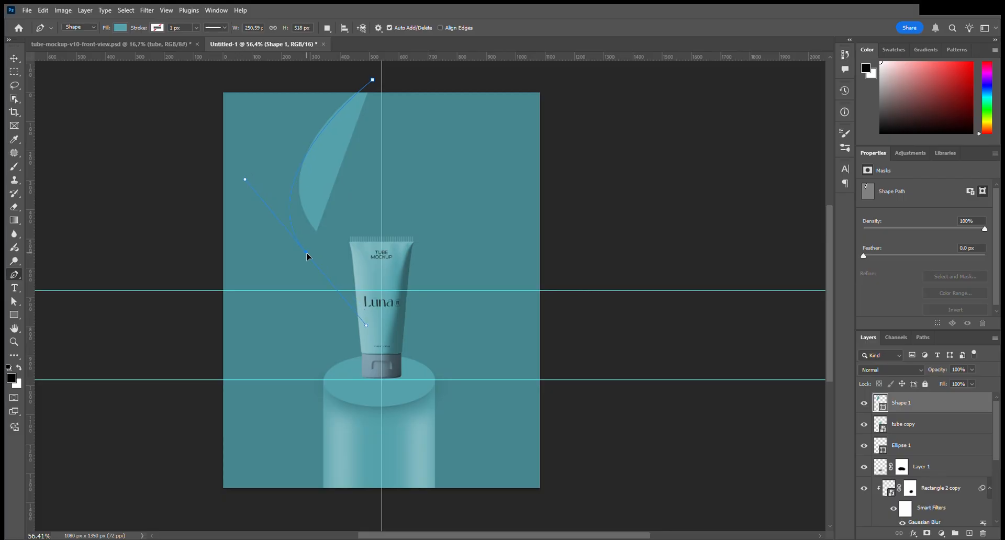
{"action": "left_click_drag", "start_coordinate": [369, 327], "coordinate": [367, 329]}
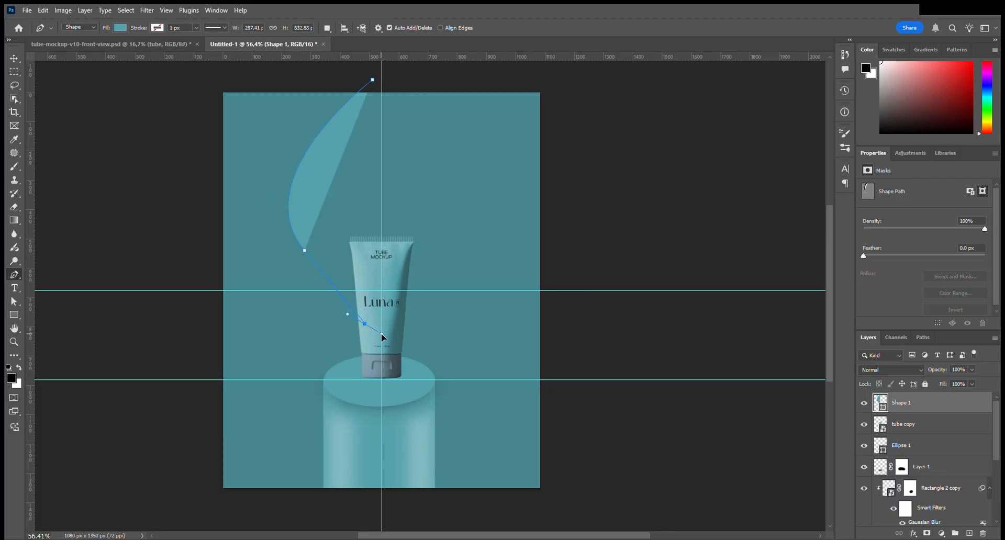
{"action": "key", "text": "ctrl+z"}
{"action": "key", "text": "ctrl+z"}
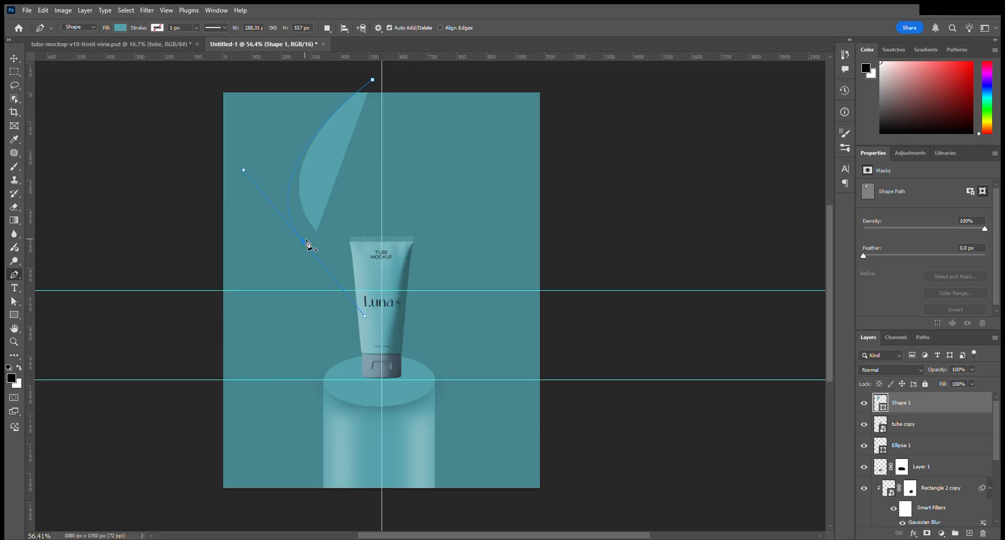
{"action": "key", "text": "ctrl+z"}
{"action": "key", "text": "ctrl+z"}
{"action": "key", "text": "ctrl+z"}
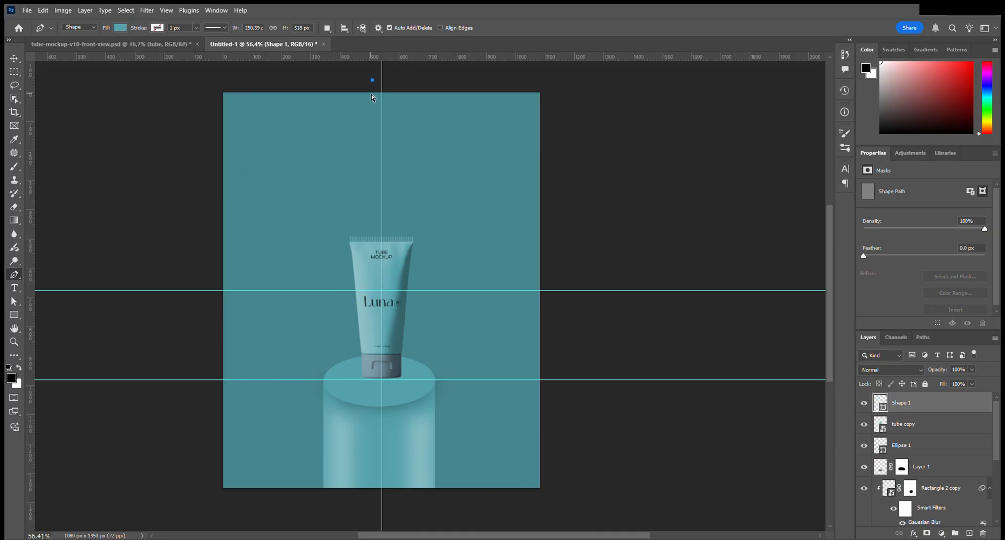
Draw the left edge of a flowing Pen shape from above the canvas curving down to the tube, and set its fill to none.
{"action": "left_click", "coordinate": [374, 79]}
{"action": "left_click_drag", "start_coordinate": [281, 229], "coordinate": [359, 313]}
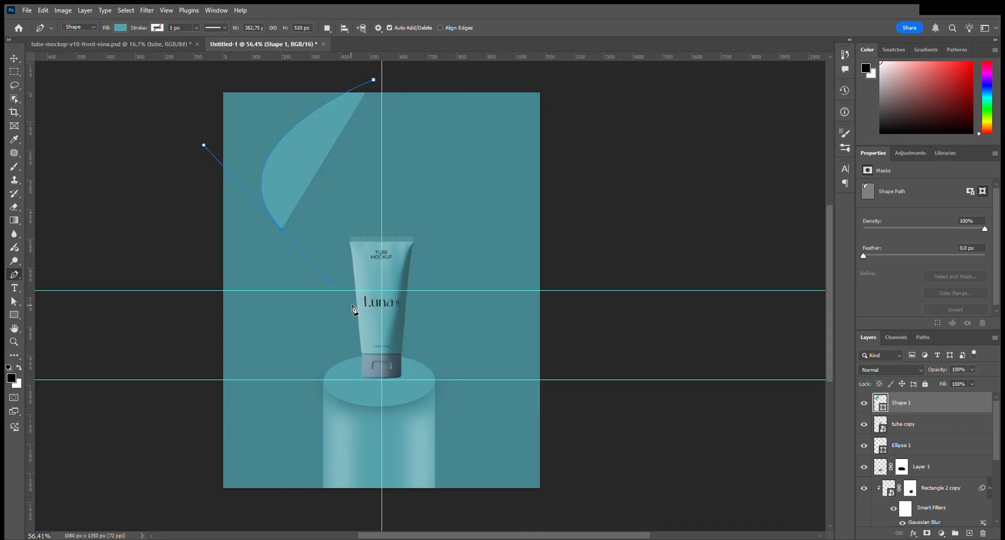
{"action": "left_click", "coordinate": [346, 296]}
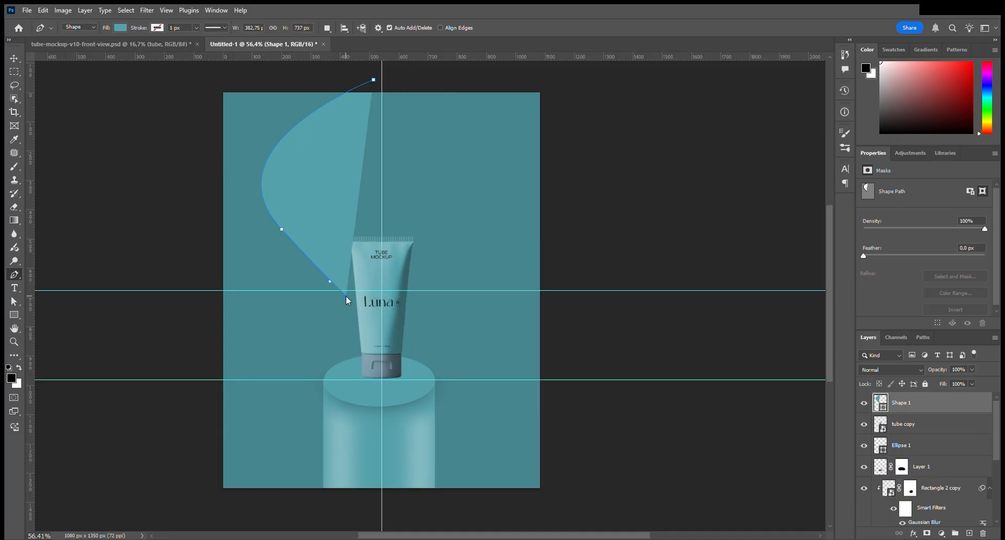
{"action": "key", "text": "ctrl+z"}
{"action": "left_click", "coordinate": [343, 295]}
{"action": "left_click", "coordinate": [119, 28]}
{"action": "left_click", "coordinate": [67, 55]}
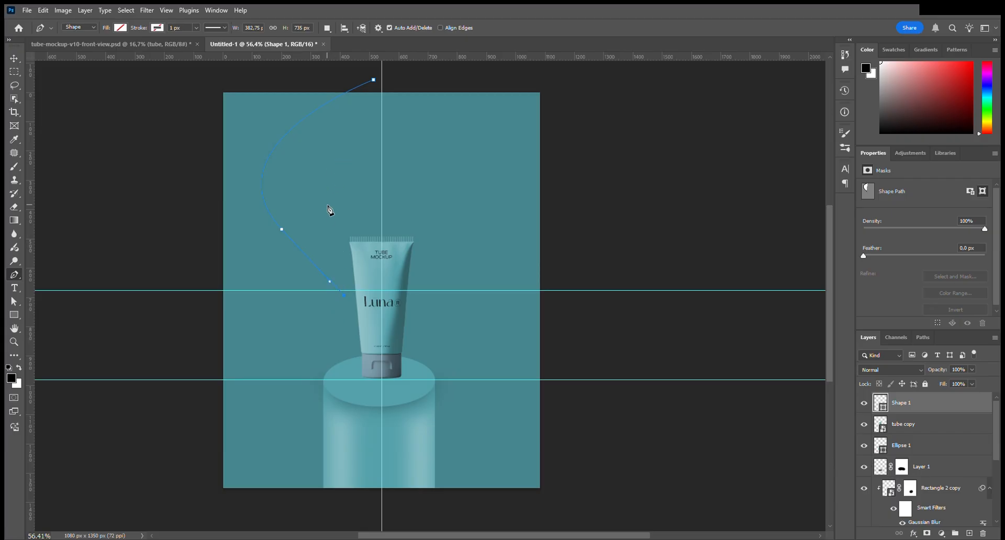
{"action": "left_click_drag", "start_coordinate": [330, 198], "coordinate": [340, 177]}
{"action": "key", "text": "ctrl+z"}
{"action": "left_click_drag", "start_coordinate": [364, 230], "coordinate": [364, 211]}
{"action": "key", "text": "ctrl+z"}
{"action": "left_click_drag", "start_coordinate": [345, 256], "coordinate": [373, 219]}
{"action": "key", "text": "ctrl+z"}
{"action": "left_click_drag", "start_coordinate": [377, 215], "coordinate": [417, 199]}
{"action": "key", "text": "ctrl+z"}
{"action": "left_click_drag", "start_coordinate": [365, 233], "coordinate": [391, 192]}
{"action": "left_click", "coordinate": [377, 84]}
{"action": "key", "text": "ctrl+z"}
{"action": "key", "text": "ctrl+z"}
{"action": "left_click_drag", "start_coordinate": [339, 195], "coordinate": [354, 137]}
{"action": "key", "text": "ctrl+z"}
Close the flowing shape with an S-curved right edge, about 468 by 831 px overall, and fill it with the podium's teal.
{"action": "left_click_drag", "start_coordinate": [389, 111], "coordinate": [334, 172]}
{"action": "left_click_drag", "start_coordinate": [386, 146], "coordinate": [343, 245]}
{"action": "mouse_move", "coordinate": [363, 206]}
{"action": "left_mouse_down"}
{"action": "mouse_move", "coordinate": [351, 229]}
{"action": "mouse_move", "coordinate": [351, 220]}
{"action": "left_mouse_up"}
{"action": "left_click_drag", "start_coordinate": [398, 108], "coordinate": [387, 76]}
{"action": "left_click", "coordinate": [386, 73]}
{"action": "left_click", "coordinate": [93, 90]}
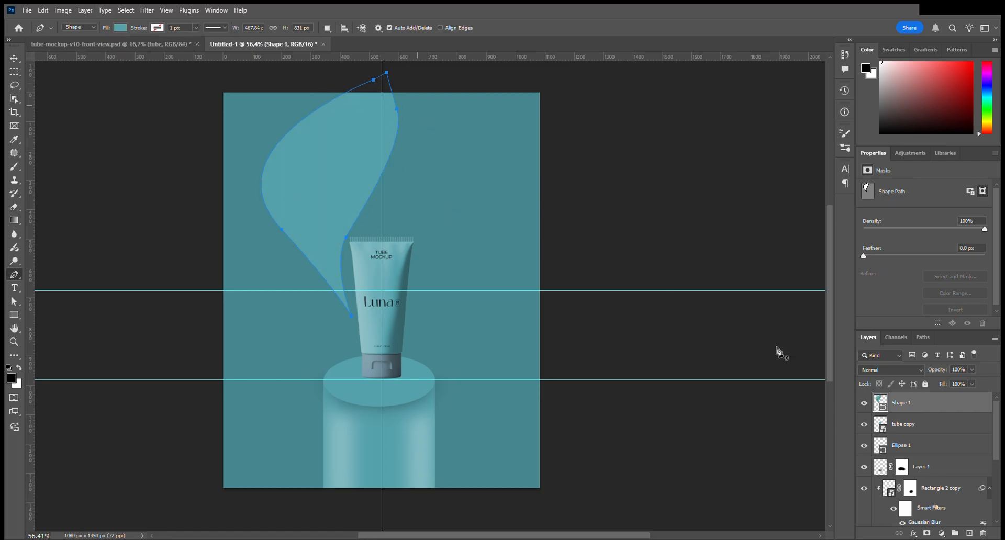
On a new layer above Ellipse 1, start a Pen shape curving from the flowing shape around the tube's right side to the podium and back to its left side.
{"action": "left_click", "coordinate": [928, 425]}
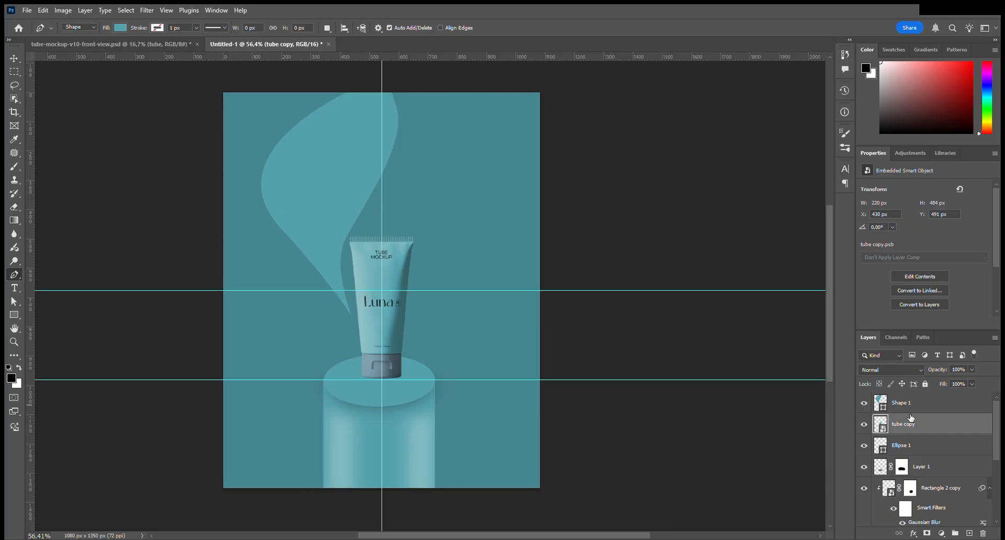
{"action": "left_click", "coordinate": [917, 450]}
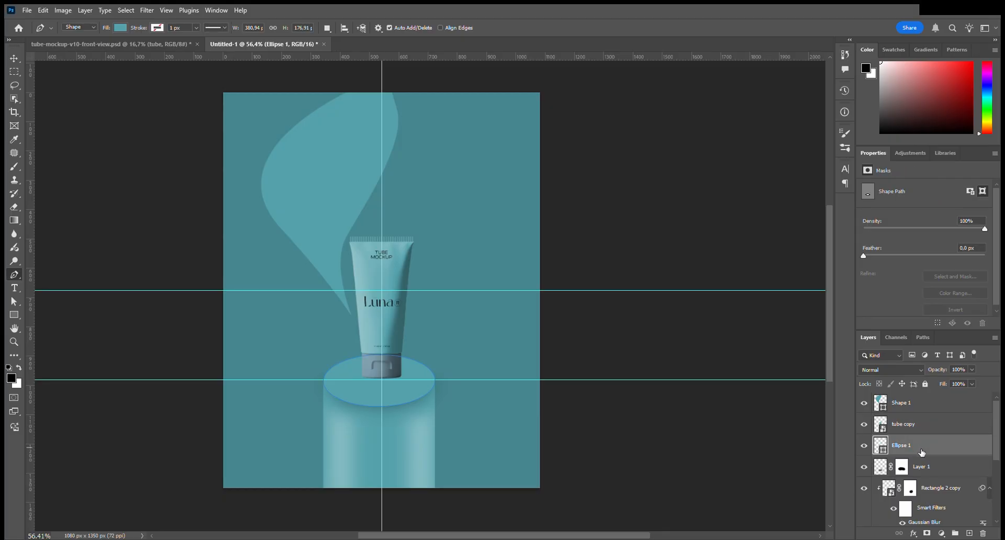
{"action": "left_click", "coordinate": [970, 533]}
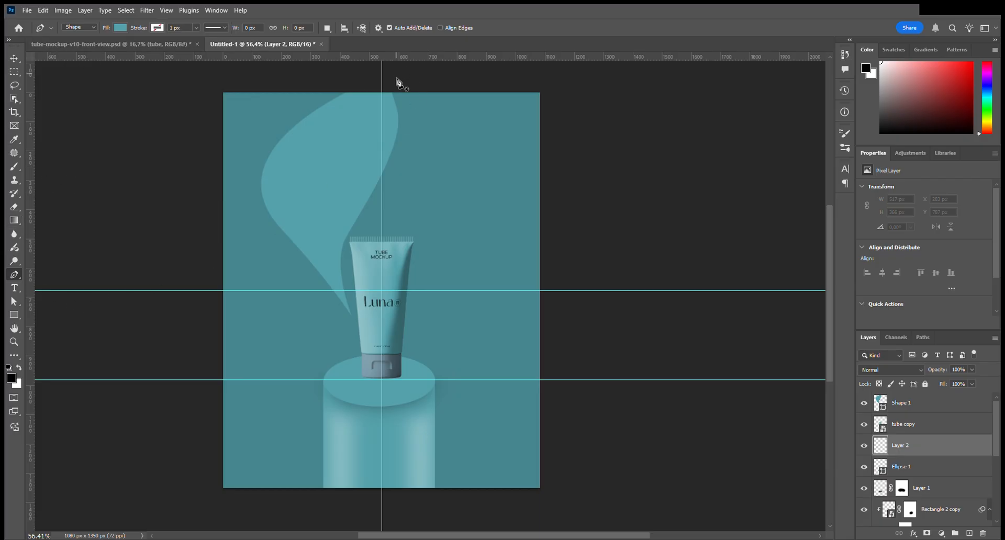
{"action": "left_click", "coordinate": [348, 183]}
{"action": "left_click_drag", "start_coordinate": [441, 290], "coordinate": [456, 370]}
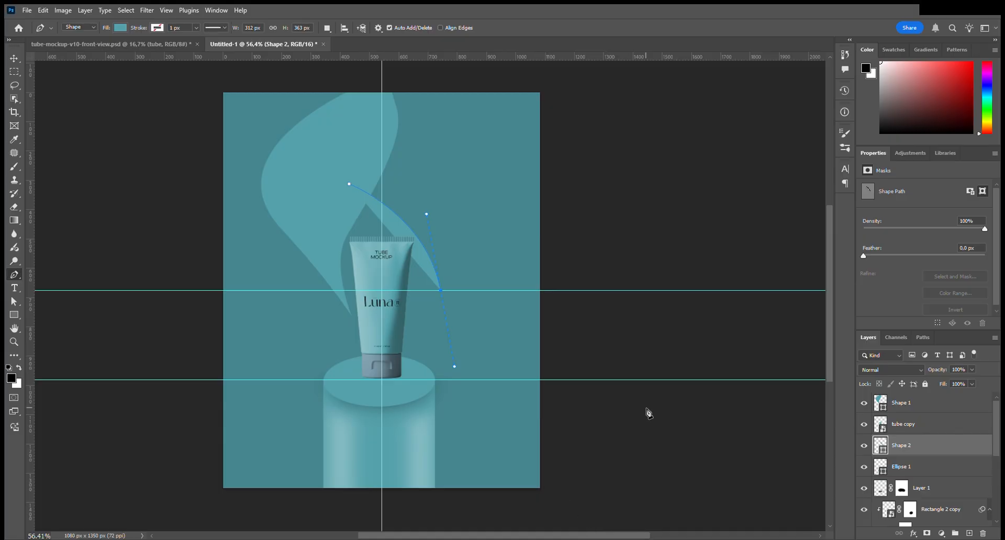
{"action": "key", "text": "ctrl+z"}
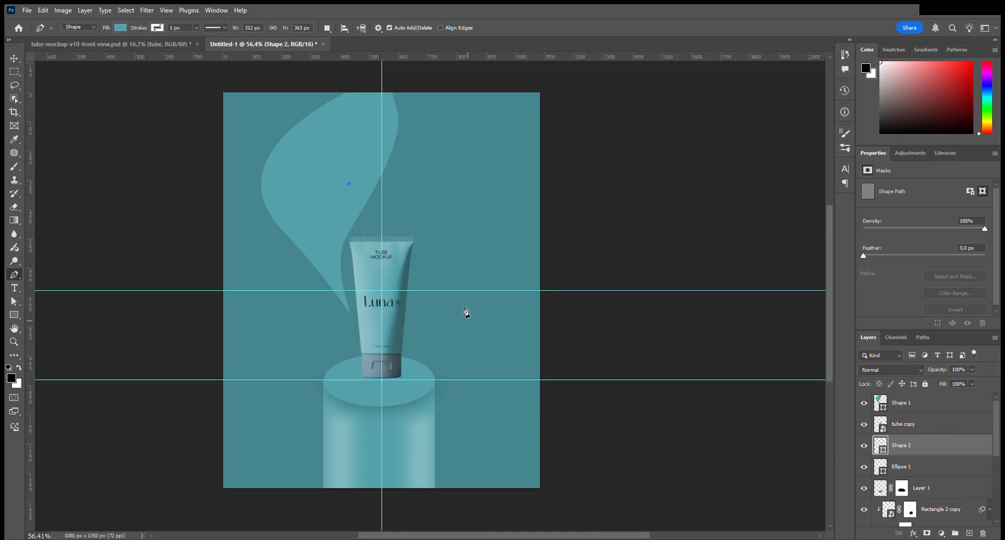
{"action": "left_click", "coordinate": [436, 382]}
{"action": "left_click_drag", "start_coordinate": [447, 243], "coordinate": [444, 244]}
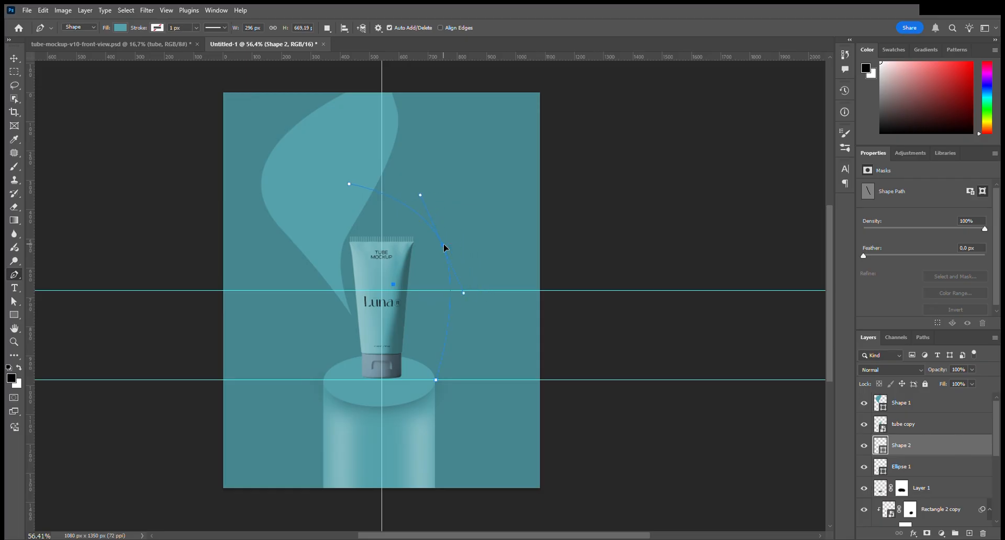
{"action": "left_click", "coordinate": [351, 316]}
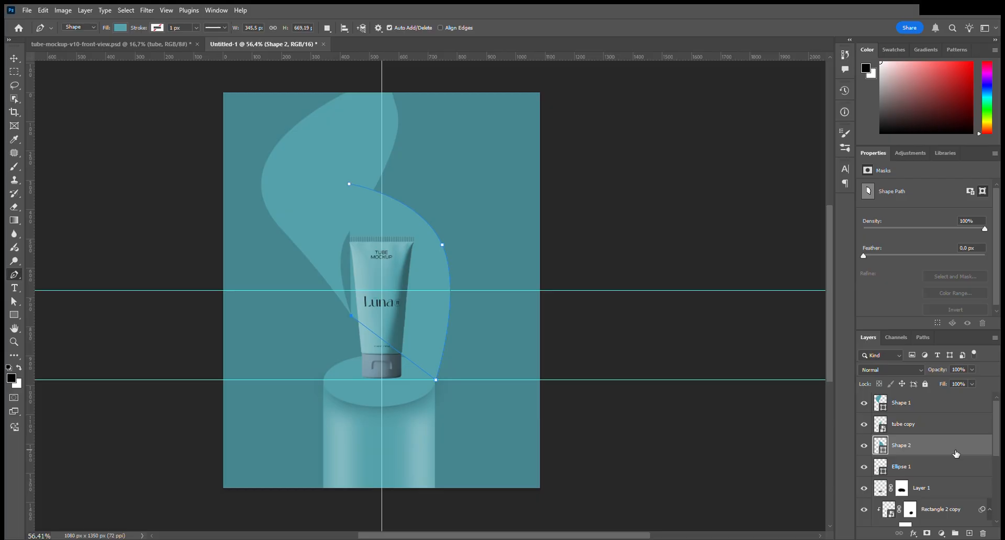
Move the Shape 2 layer beneath Rectangle 1, directly above Color Fill 1.
{"action": "scroll", "coordinate": [956, 453], "scroll_direction": "down", "scroll_amount": 1}
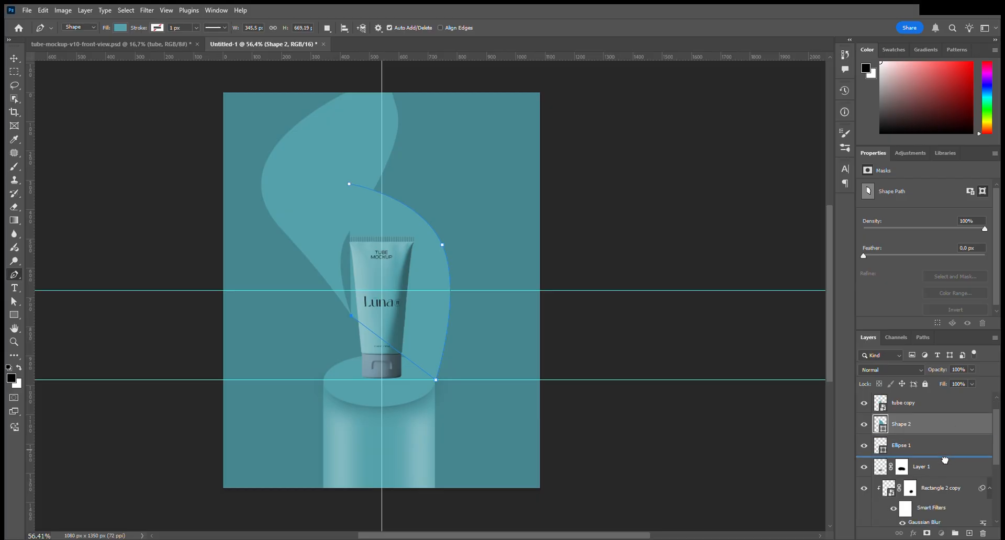
{"action": "left_click_drag", "start_coordinate": [947, 525], "coordinate": [944, 498]}
{"action": "left_click_drag", "start_coordinate": [934, 435], "coordinate": [945, 500]}
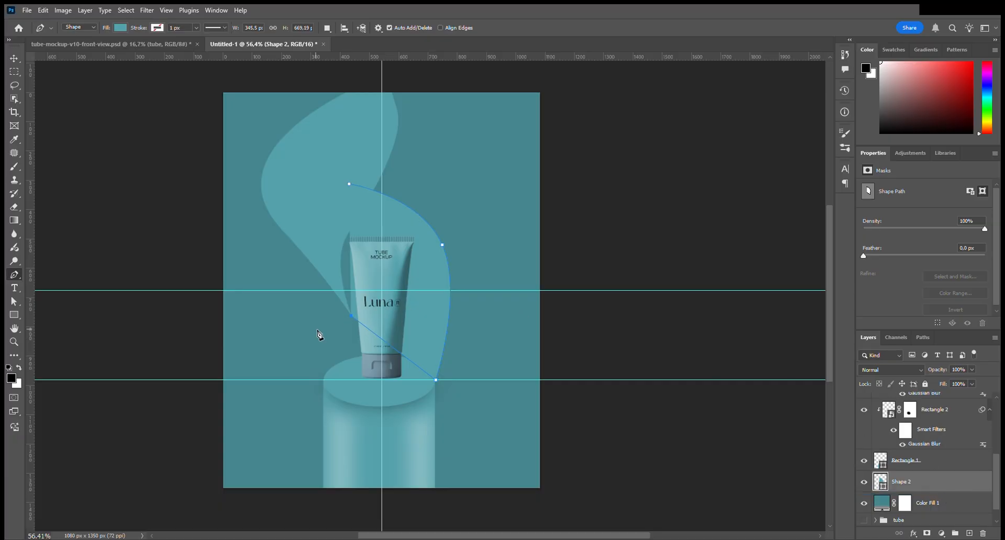
{"action": "left_click_drag", "start_coordinate": [354, 317], "coordinate": [378, 366]}
{"action": "key", "text": "ctrl+z"}
{"action": "key", "text": "ctrl+shift+bracketright"}
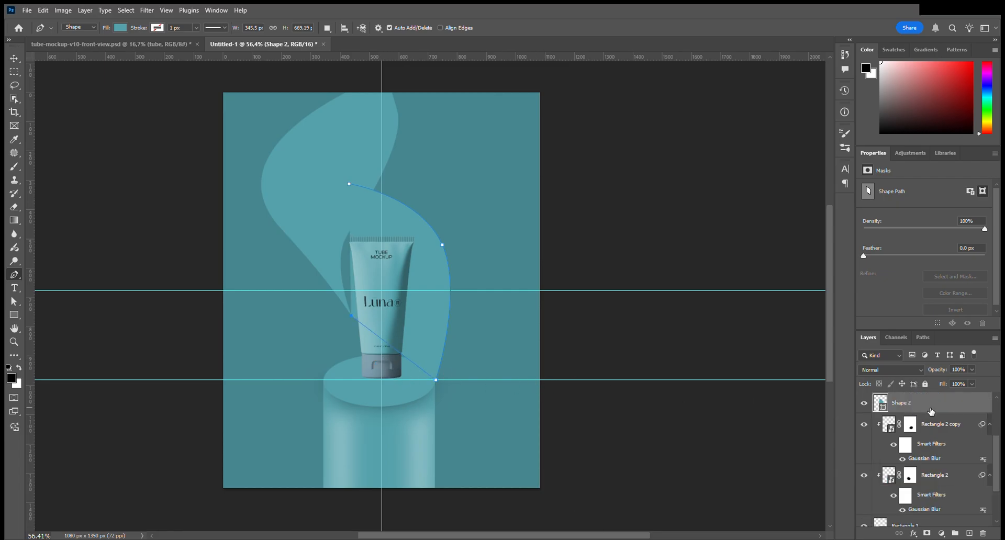
{"action": "left_click_drag", "start_coordinate": [930, 411], "coordinate": [939, 524]}
{"action": "scroll", "coordinate": [940, 523], "scroll_direction": "down", "scroll_amount": 2}
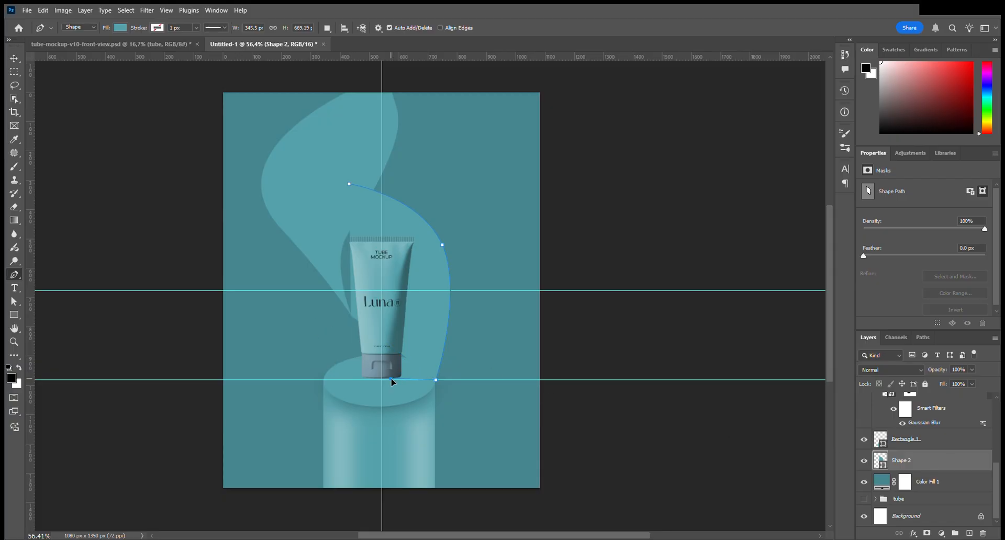
Close Shape 2 behind the tube with a left edge rising to its starting point, about 384 by 669 px overall.
{"action": "left_click", "coordinate": [391, 378]}
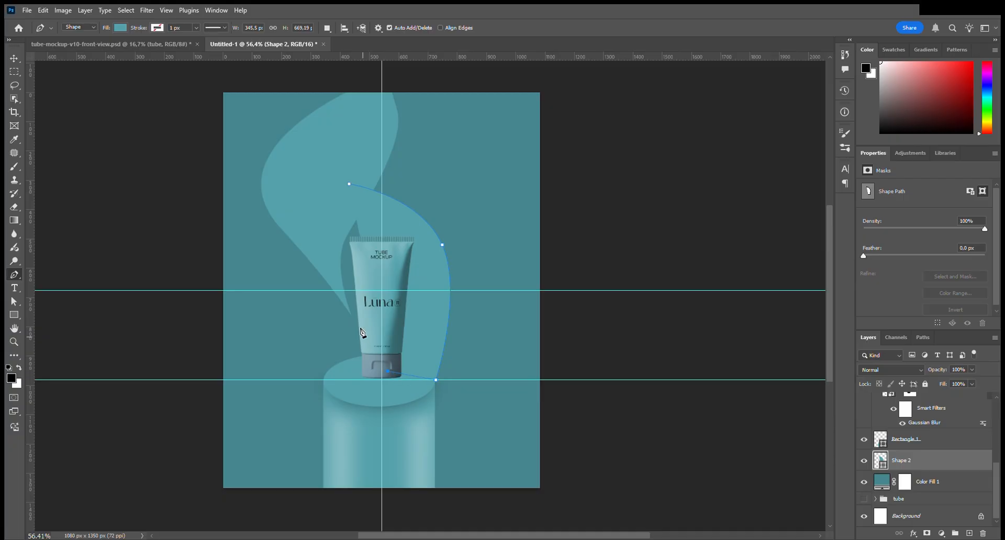
{"action": "left_click_drag", "start_coordinate": [355, 328], "coordinate": [346, 304]}
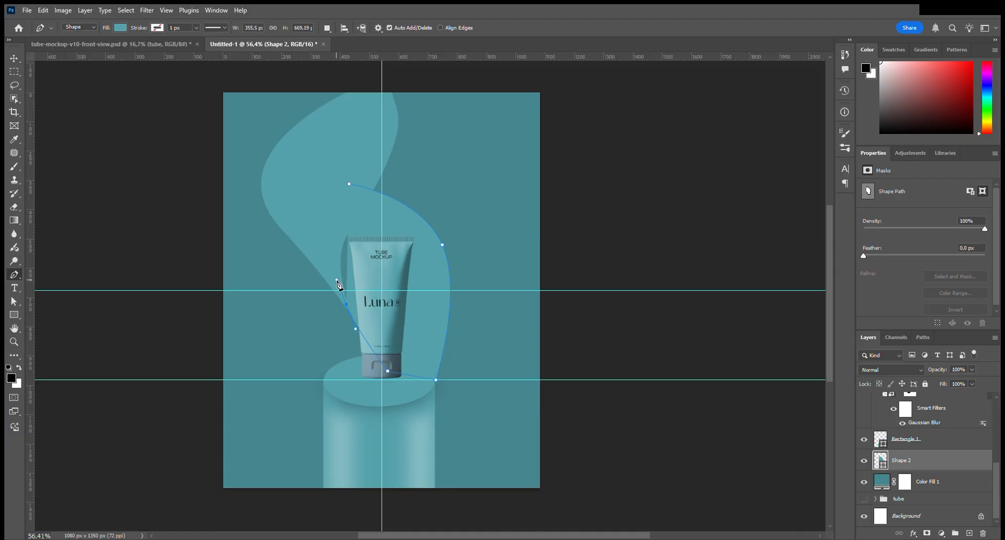
{"action": "left_click_drag", "start_coordinate": [341, 214], "coordinate": [348, 209]}
{"action": "left_click", "coordinate": [349, 185]}
Add an empty layer between tube copy and Shape 1.
{"action": "left_click", "coordinate": [946, 448]}
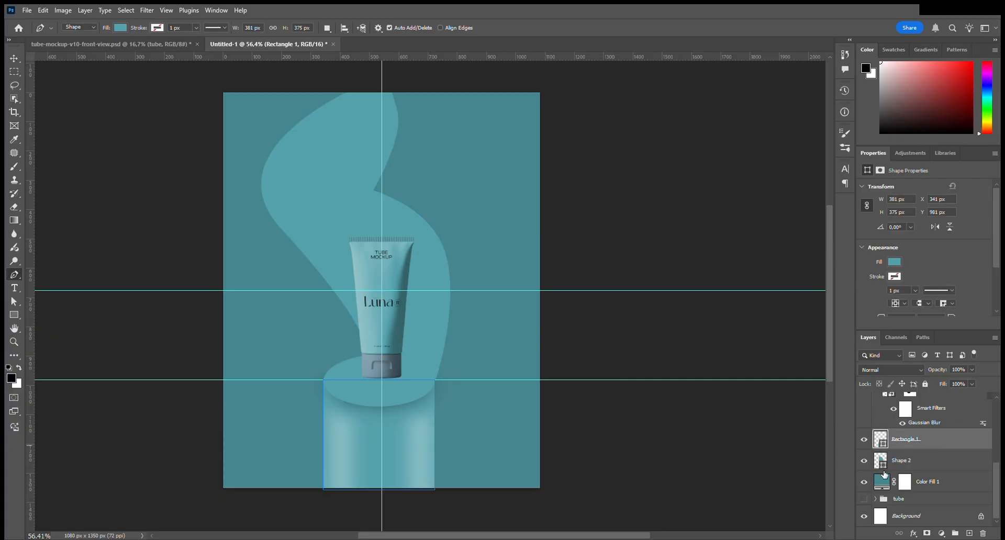
{"action": "scroll", "coordinate": [903, 419], "scroll_direction": "up", "scroll_amount": 5}
{"action": "left_click", "coordinate": [930, 411]}
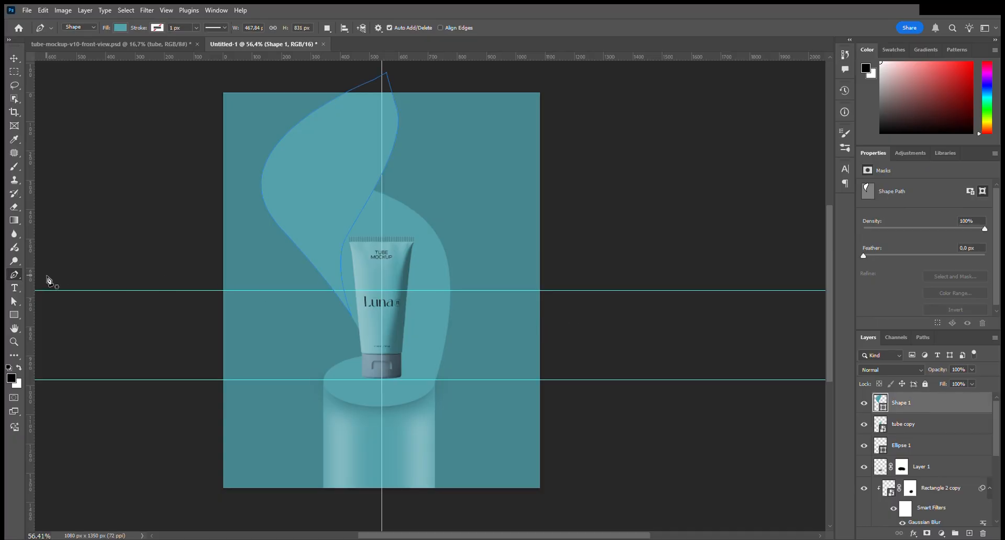
{"action": "left_click", "coordinate": [932, 435]}
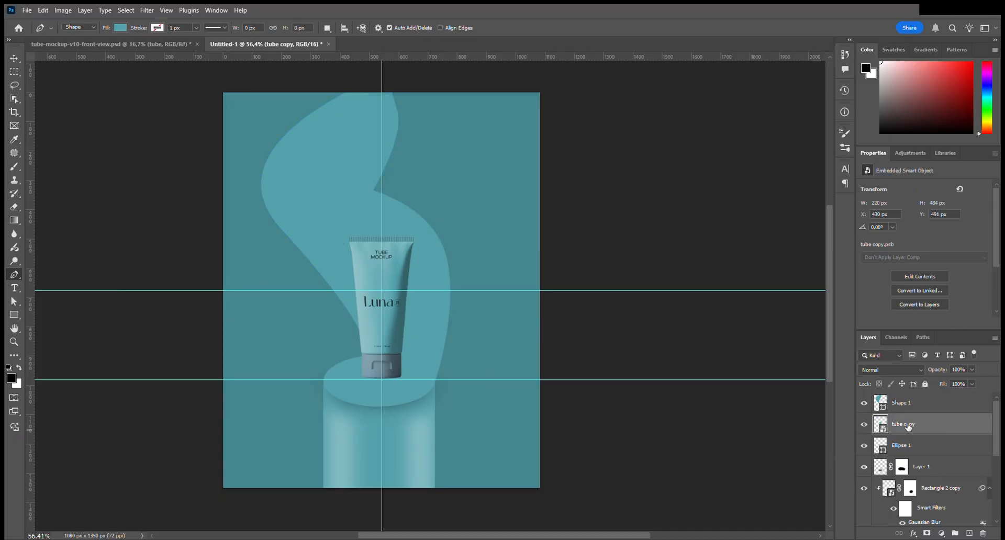
{"action": "left_click", "coordinate": [969, 533]}
{"action": "left_click", "coordinate": [921, 407]}
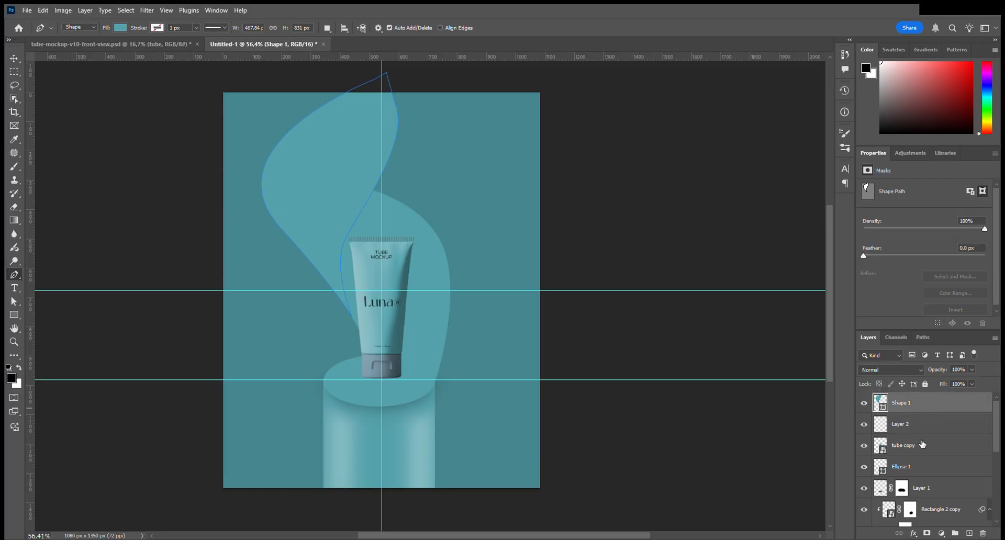
{"action": "left_click", "coordinate": [916, 430]}
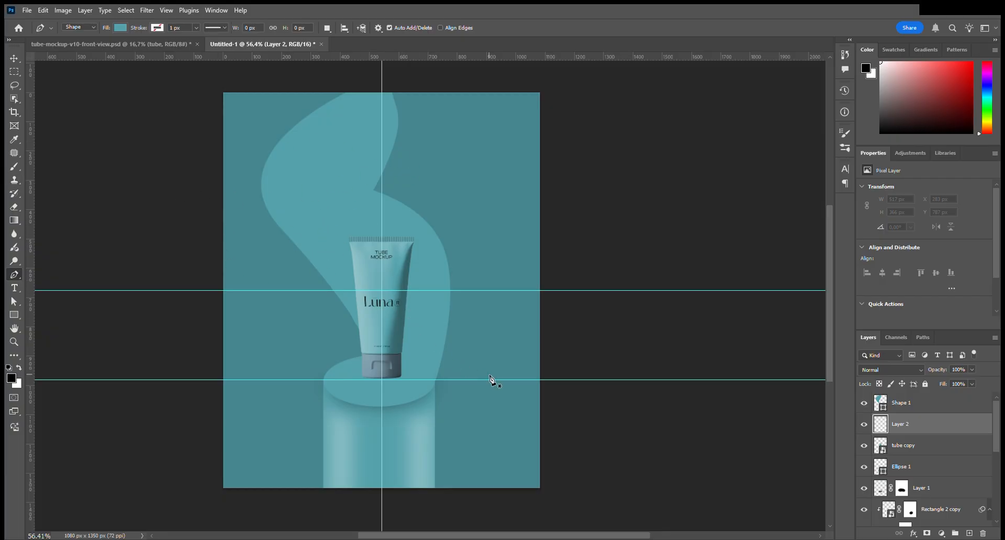
Toggle the visibility of Shape 2 and Rectangle 1 to examine what each layer contributes to the artwork.
{"action": "scroll", "coordinate": [953, 484], "scroll_direction": "down", "scroll_amount": 5}
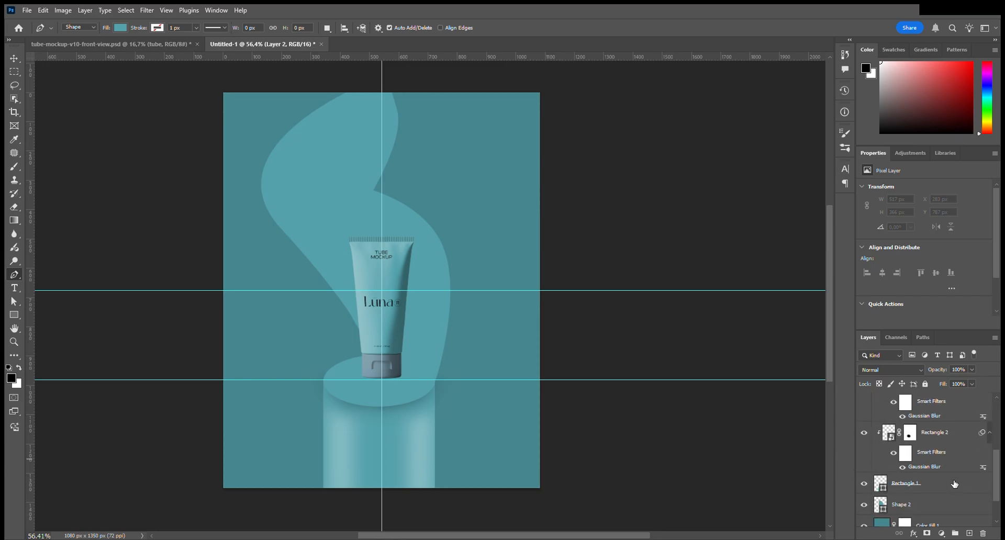
{"action": "scroll", "coordinate": [955, 485], "scroll_direction": "down", "scroll_amount": 1}
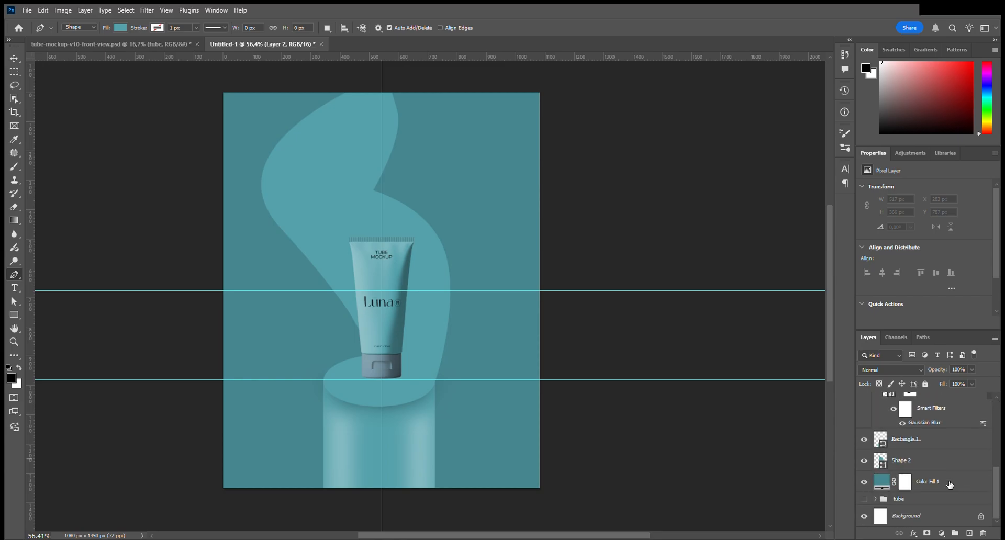
{"action": "left_click", "coordinate": [865, 462]}
{"action": "left_click", "coordinate": [865, 462]}
{"action": "left_click", "coordinate": [864, 462]}
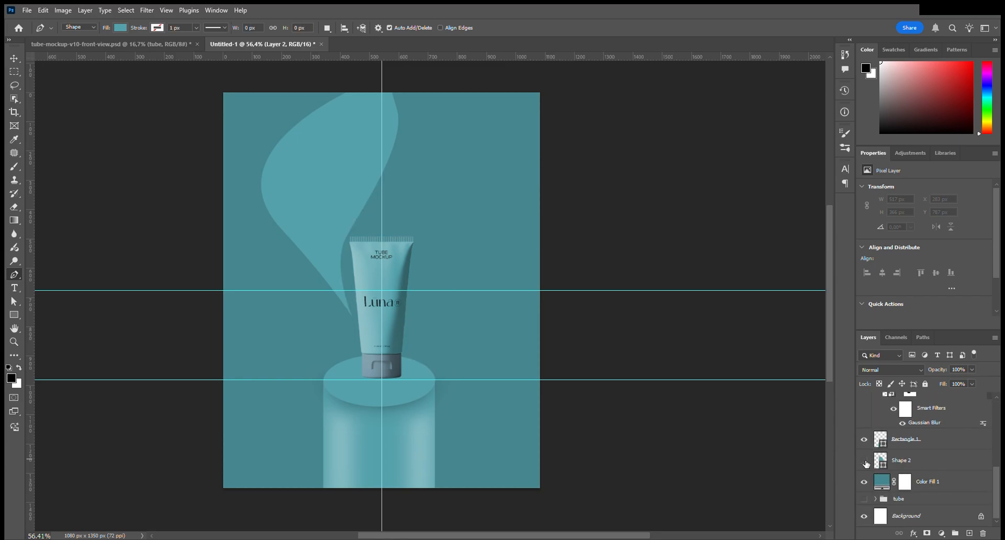
{"action": "left_click", "coordinate": [865, 462]}
{"action": "left_click", "coordinate": [865, 462]}
{"action": "left_click", "coordinate": [865, 462]}
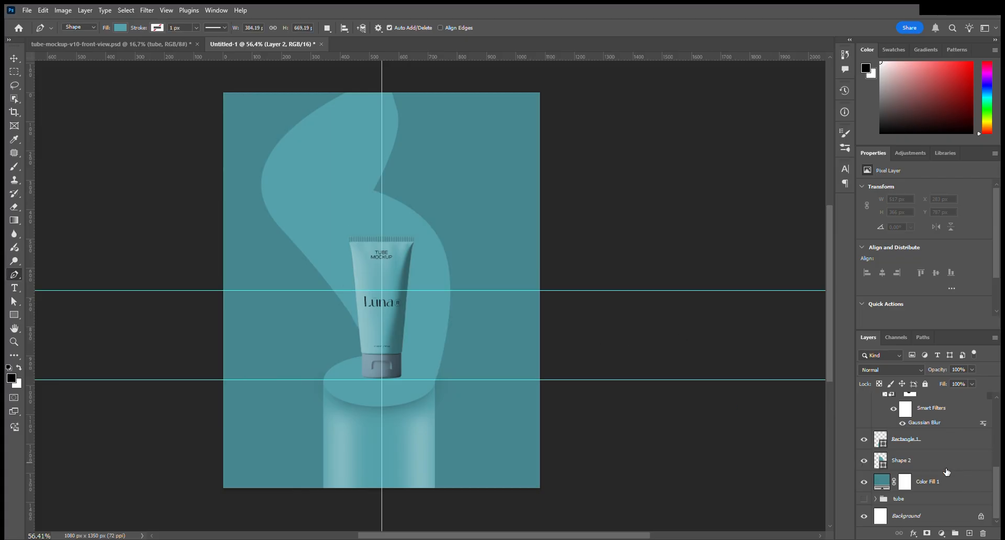
{"action": "left_click", "coordinate": [865, 440]}
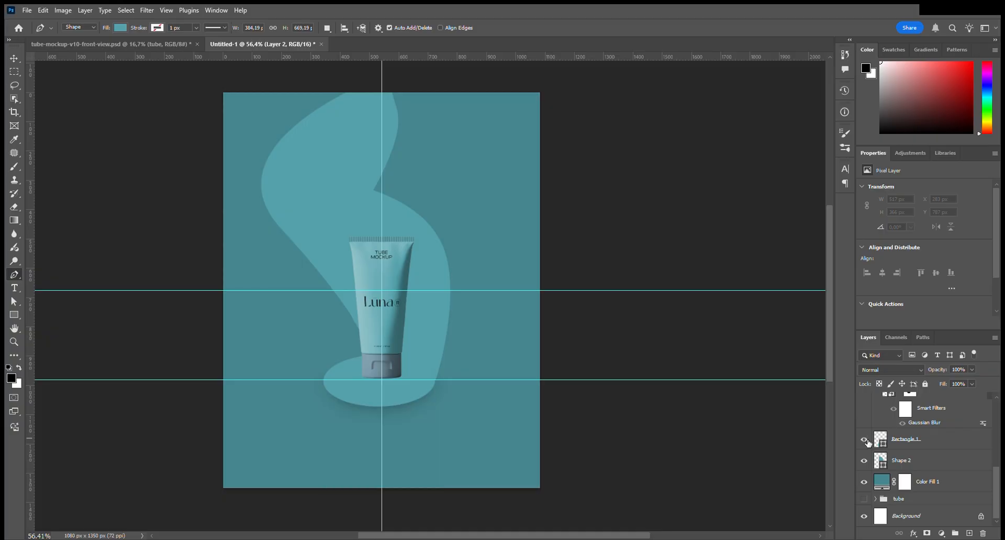
{"action": "left_click", "coordinate": [865, 441]}
Rename the Shape 1 layer as "kain atas".
{"action": "scroll", "coordinate": [932, 456], "scroll_direction": "up", "scroll_amount": 5}
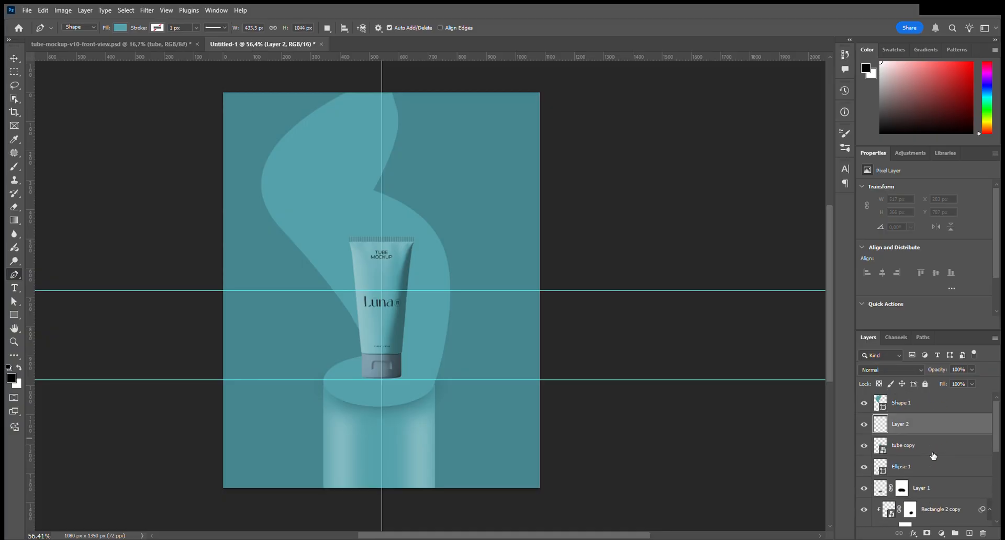
{"action": "double_click", "coordinate": [913, 407]}
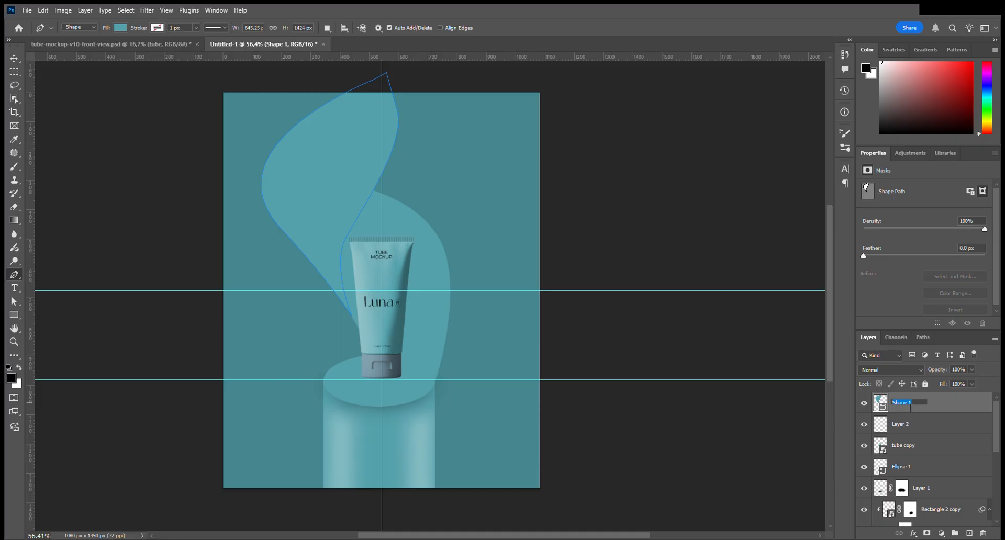
{"action": "type", "text": "kain atas"}
{"action": "key", "text": "Return"}
Rename the Shape 2 layer as "kain belakang".
{"action": "scroll", "coordinate": [966, 424], "scroll_direction": "down", "scroll_amount": 3}
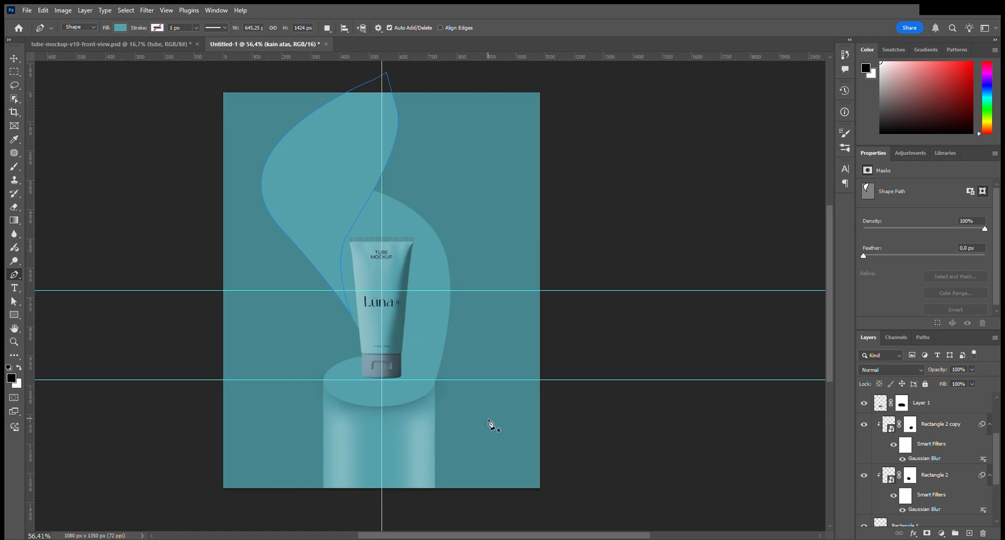
{"action": "scroll", "coordinate": [946, 511], "scroll_direction": "down", "scroll_amount": 3}
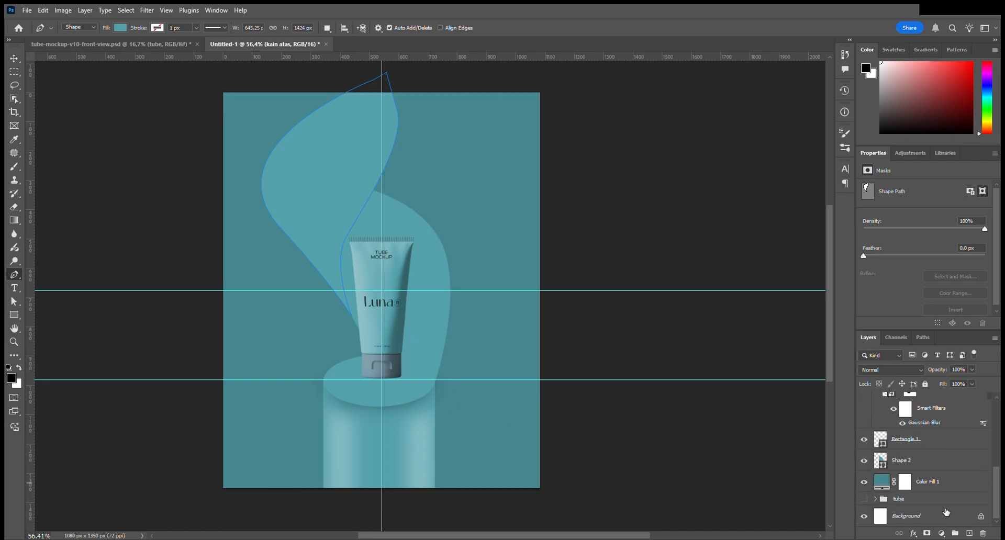
{"action": "left_click", "coordinate": [913, 464]}
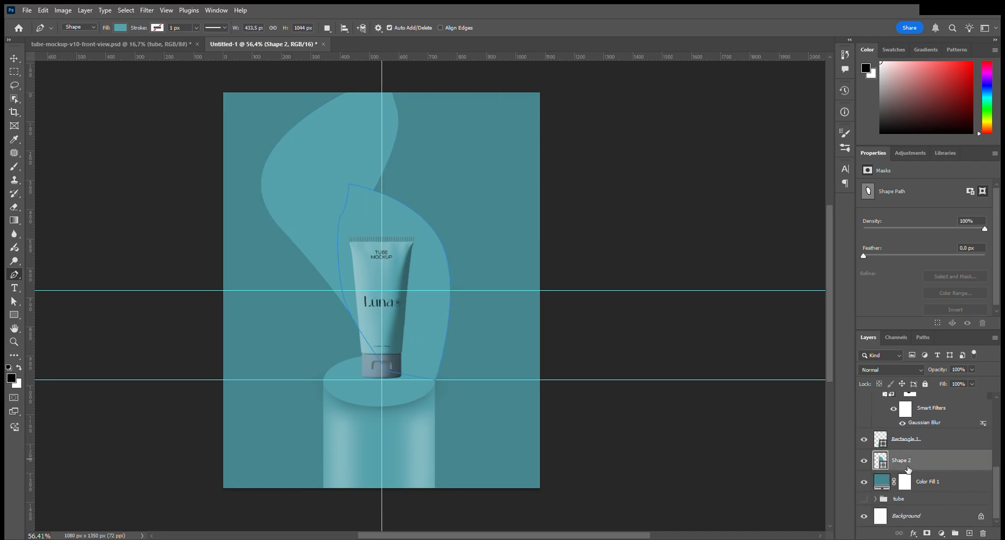
{"action": "double_click", "coordinate": [906, 464]}
{"action": "type", "text": "kain belakang"}
{"action": "key", "text": "Return"}
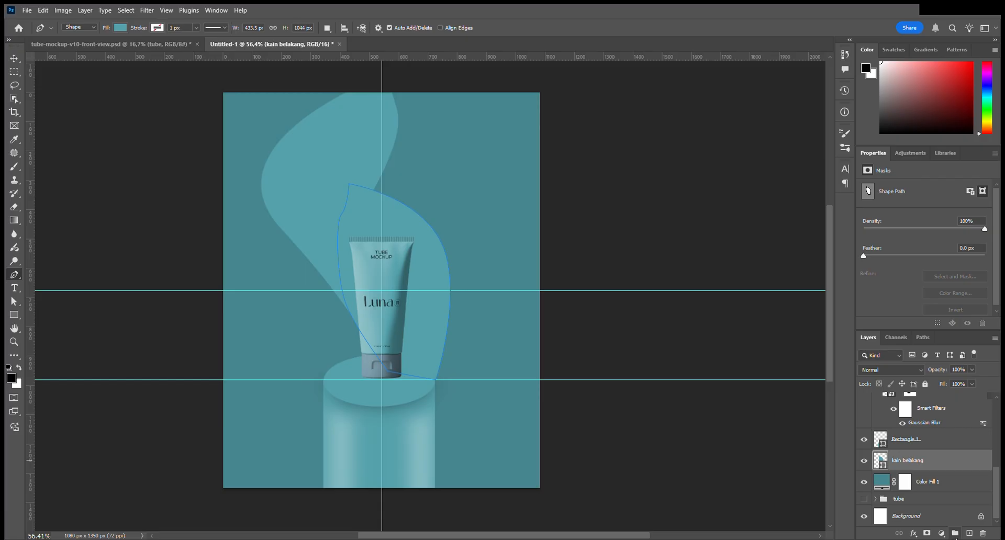
Add a layer above kain belakang and paint a soft black shadow behind the podium's upper right rim.
{"action": "left_click", "coordinate": [969, 533]}
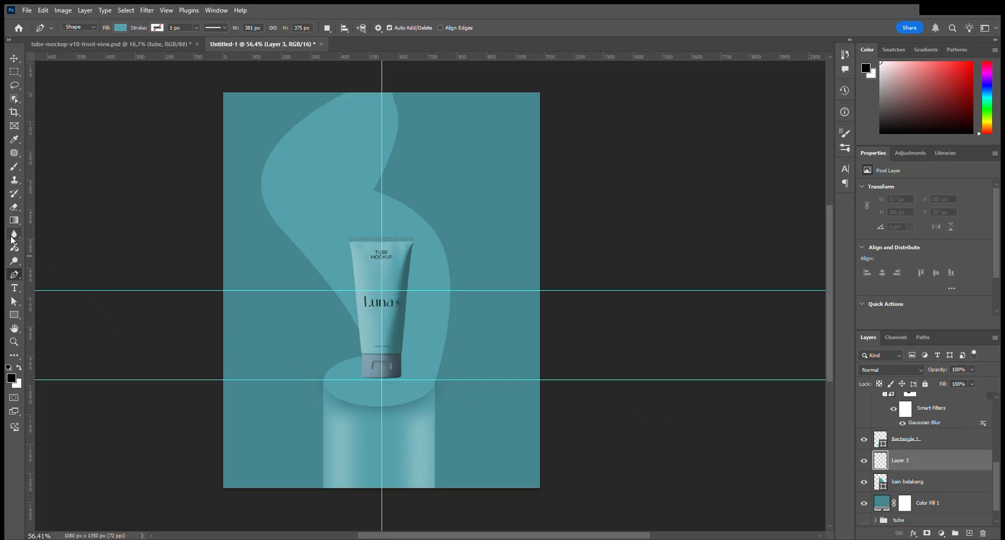
{"action": "left_click", "coordinate": [14, 168]}
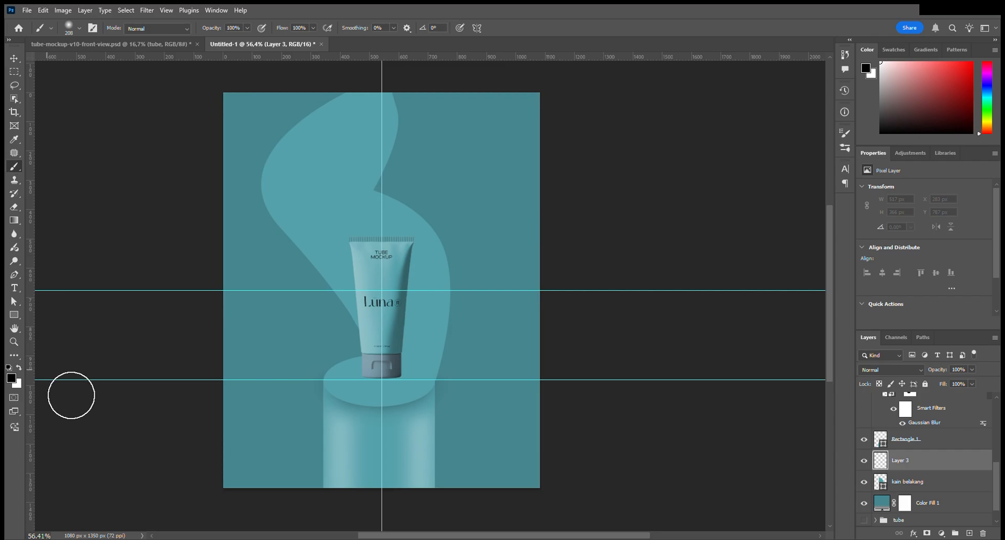
{"action": "scroll", "coordinate": [386, 419], "scroll_direction": "up", "scroll_amount": 5}
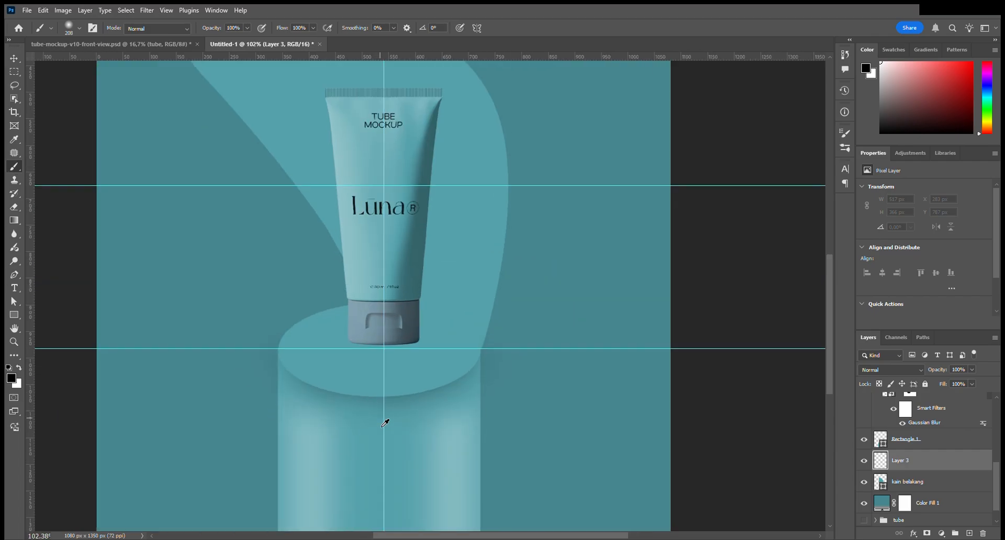
{"action": "left_click", "coordinate": [398, 344]}
{"action": "key", "text": "ctrl+z"}
{"action": "left_click", "coordinate": [426, 369]}
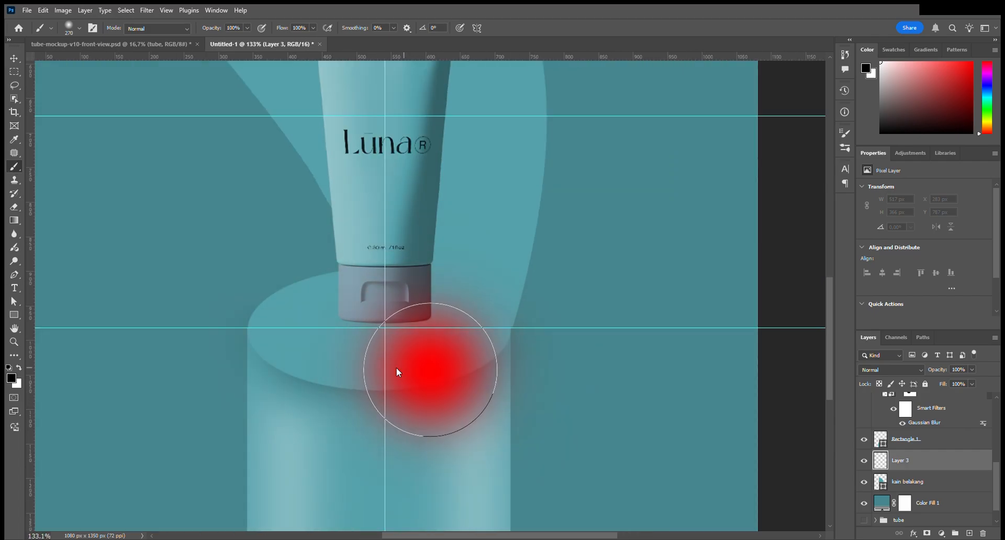
{"action": "key", "text": "ctrl+z"}
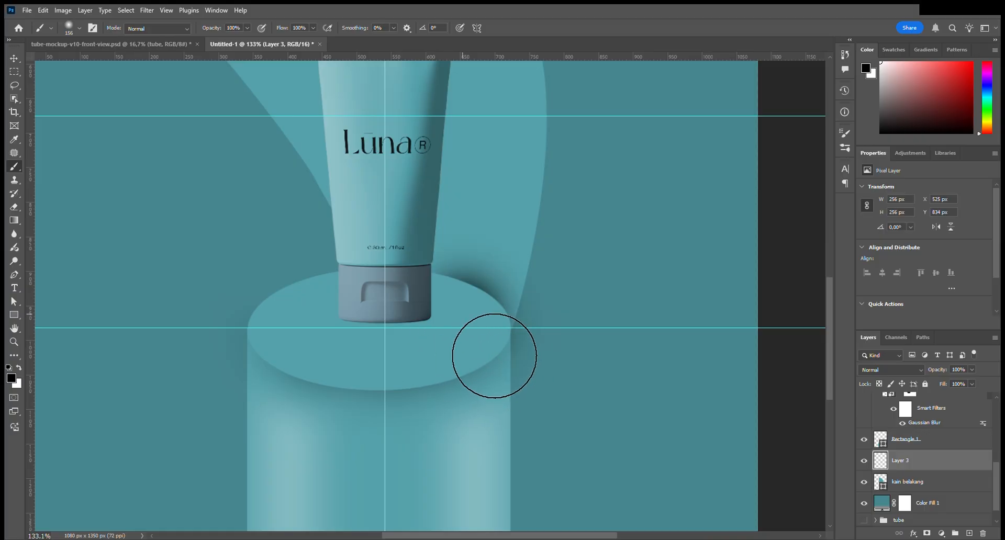
{"action": "mouse_move", "coordinate": [488, 348]}
{"action": "left_mouse_down"}
{"action": "mouse_move", "coordinate": [471, 377]}
{"action": "mouse_move", "coordinate": [457, 375]}
{"action": "left_mouse_up"}
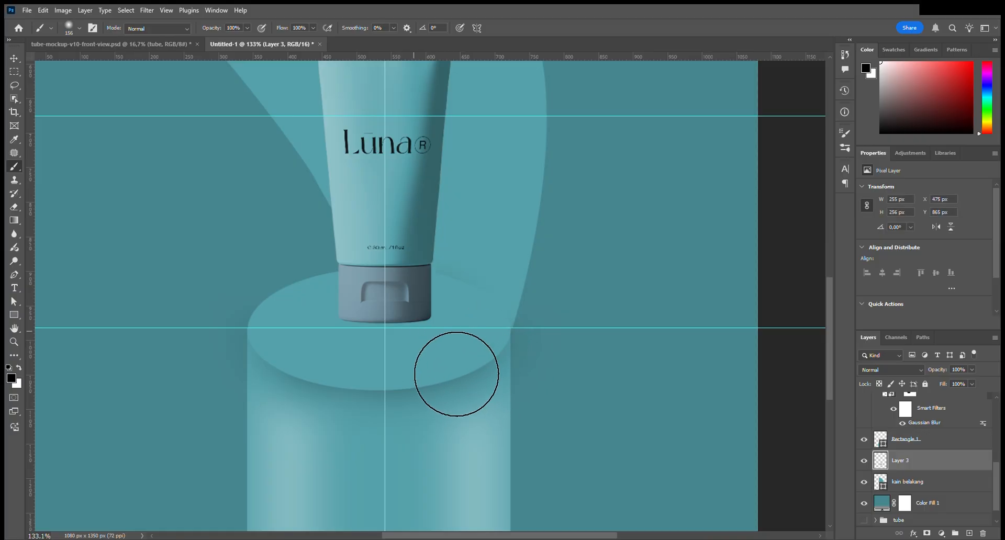
{"action": "mouse_move", "coordinate": [480, 364]}
{"action": "left_mouse_down"}
{"action": "mouse_move", "coordinate": [489, 359]}
{"action": "mouse_move", "coordinate": [415, 366]}
{"action": "mouse_move", "coordinate": [426, 354]}
{"action": "mouse_move", "coordinate": [391, 342]}
{"action": "mouse_move", "coordinate": [400, 343]}
{"action": "left_mouse_up"}
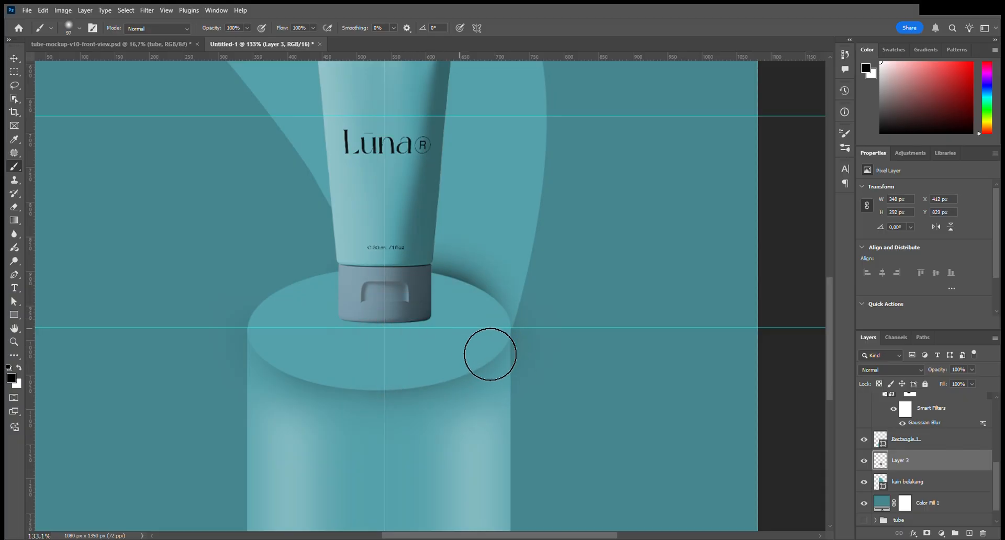
{"action": "left_click", "coordinate": [493, 350]}
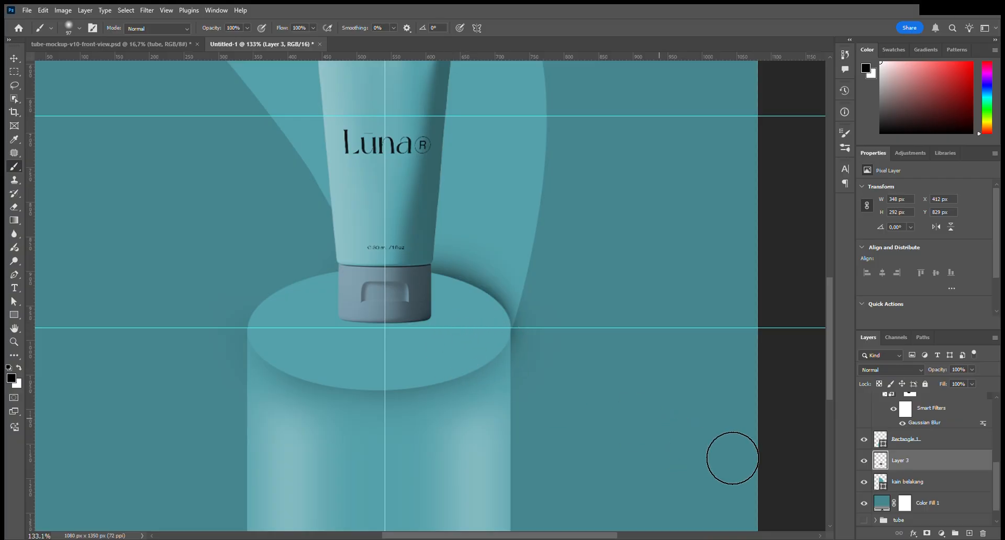
Add a layer mask to Layer 3 and paint it black to fade the shadow spilling past the podium's right side.
{"action": "left_click", "coordinate": [927, 533]}
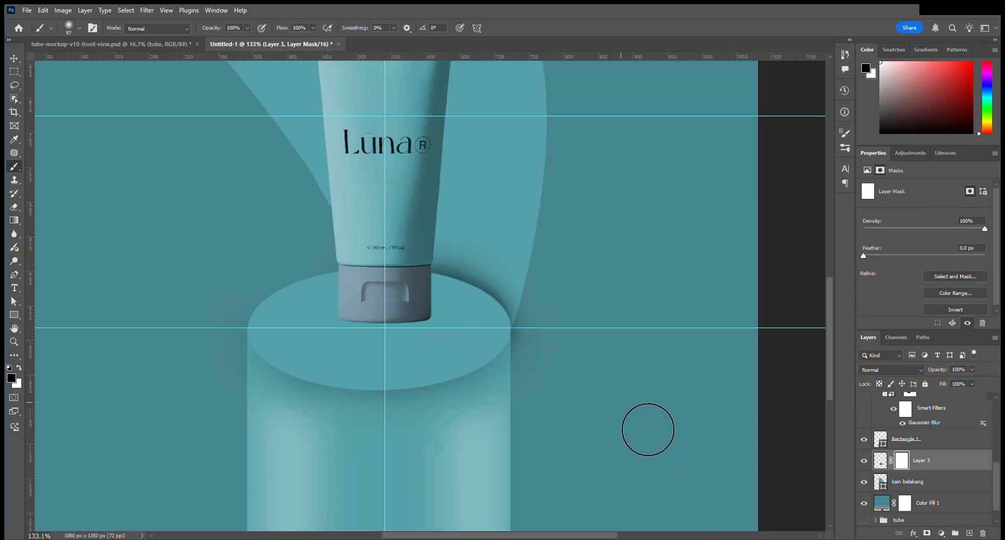
{"action": "scroll", "coordinate": [548, 402], "scroll_direction": "up", "scroll_amount": 5}
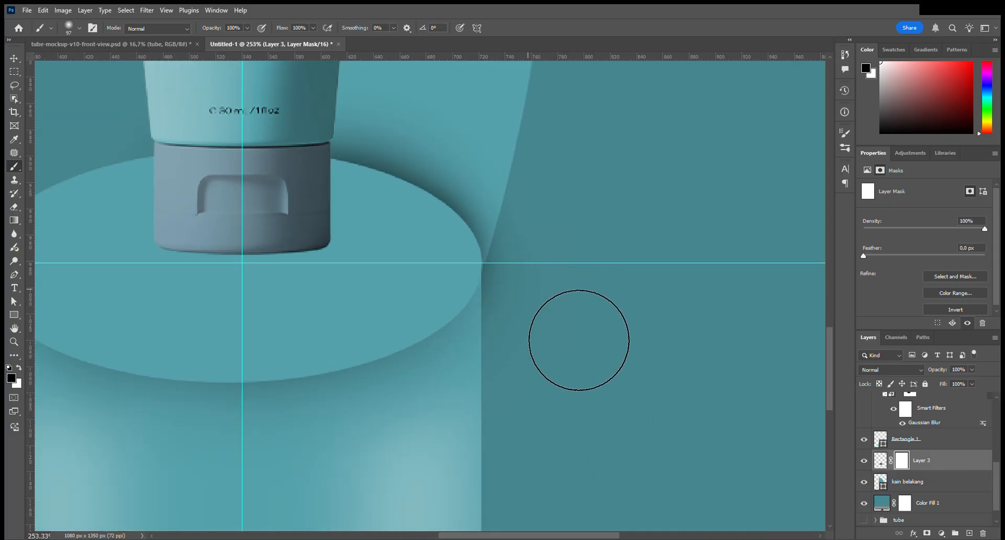
{"action": "key", "text": "x"}
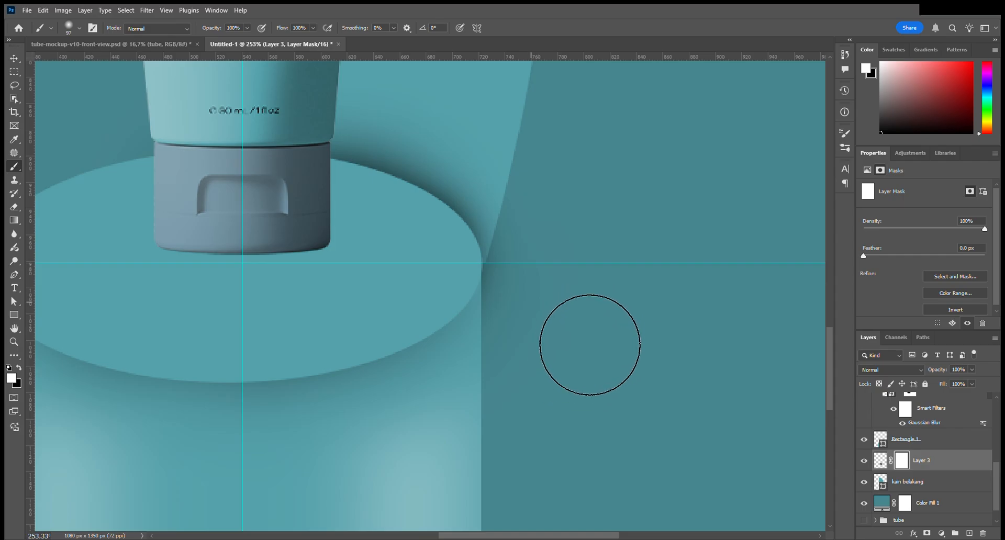
{"action": "key", "text": "x"}
{"action": "left_click", "coordinate": [597, 372]}
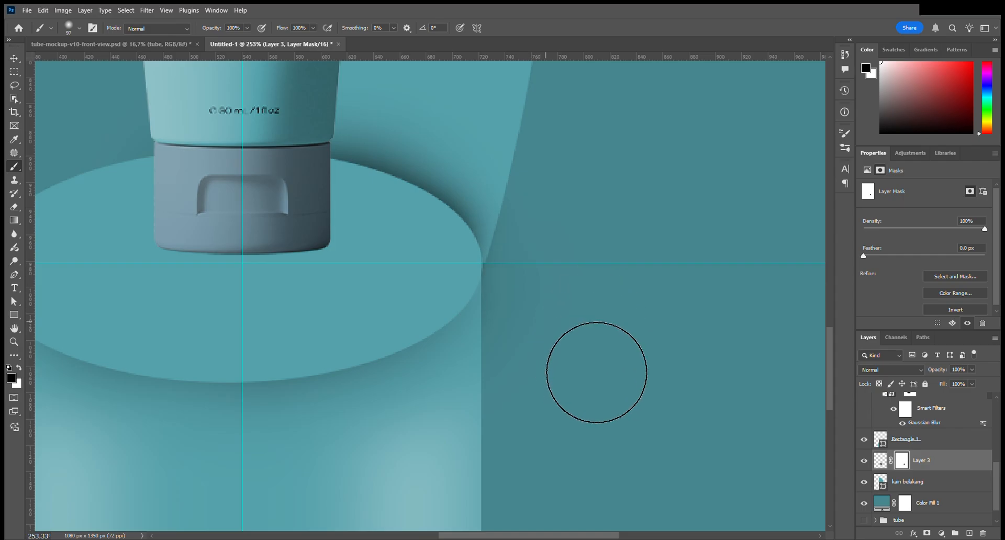
{"action": "left_click", "coordinate": [887, 460]}
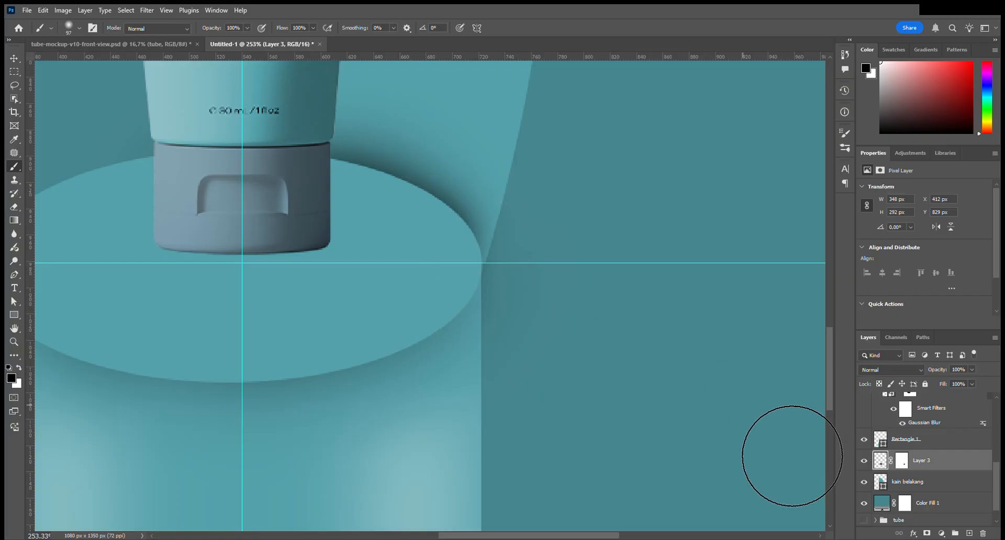
{"action": "left_click", "coordinate": [902, 461]}
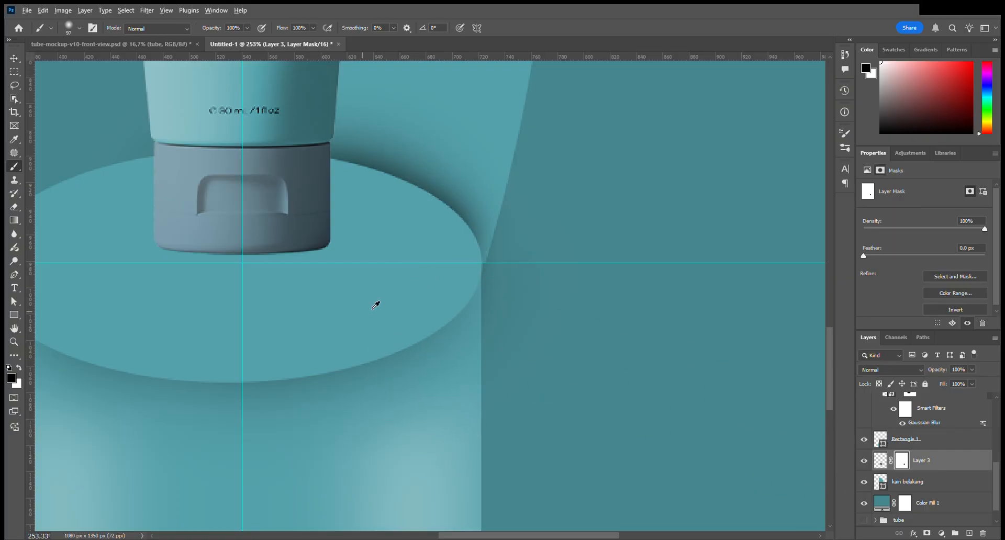
{"action": "left_click_drag", "start_coordinate": [402, 269], "coordinate": [393, 269]}
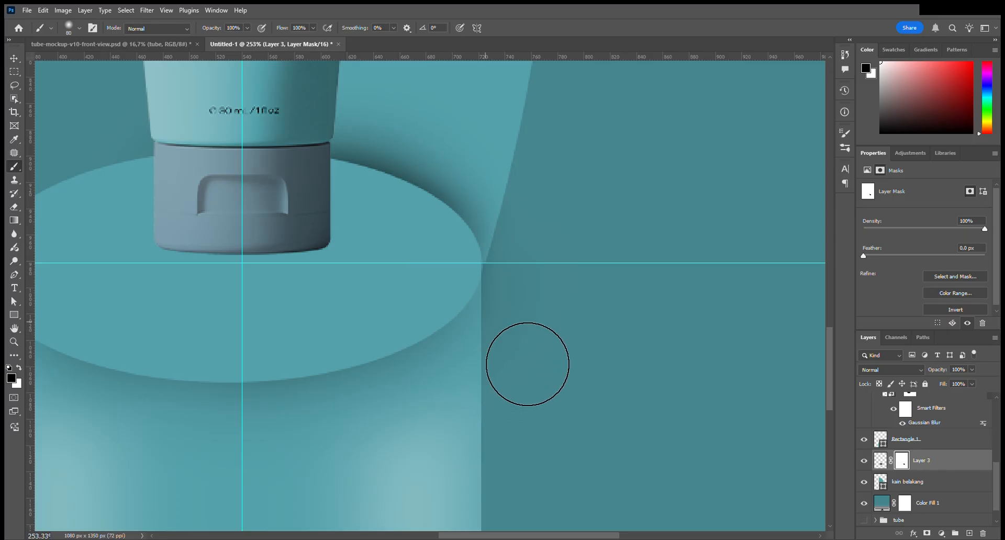
Darken the shadow hugging the podium's rear right rim with smaller black brush strokes on Layer 3's pixels.
{"action": "left_click", "coordinate": [885, 465]}
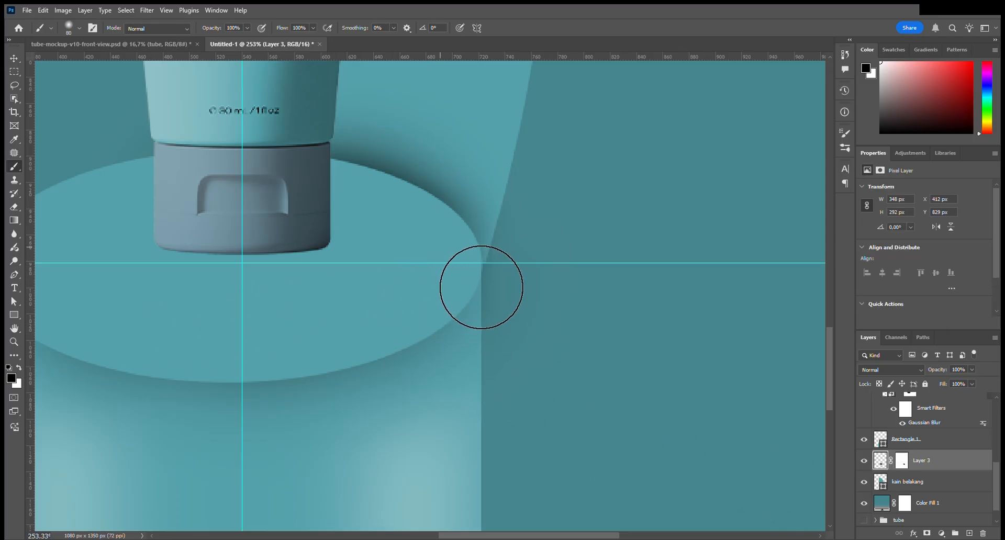
{"action": "left_click_drag", "start_coordinate": [420, 239], "coordinate": [420, 236]}
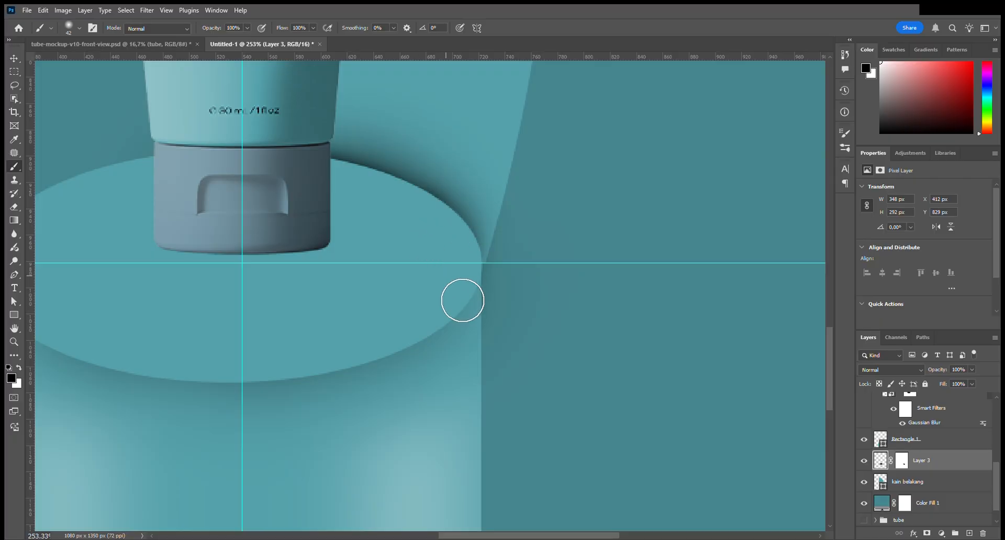
{"action": "scroll", "coordinate": [337, 299], "scroll_direction": "down", "scroll_amount": 4}
{"action": "mouse_move", "coordinate": [290, 295]}
{"action": "left_mouse_down"}
{"action": "mouse_move", "coordinate": [359, 320]}
{"action": "mouse_move", "coordinate": [318, 348]}
{"action": "left_mouse_up"}
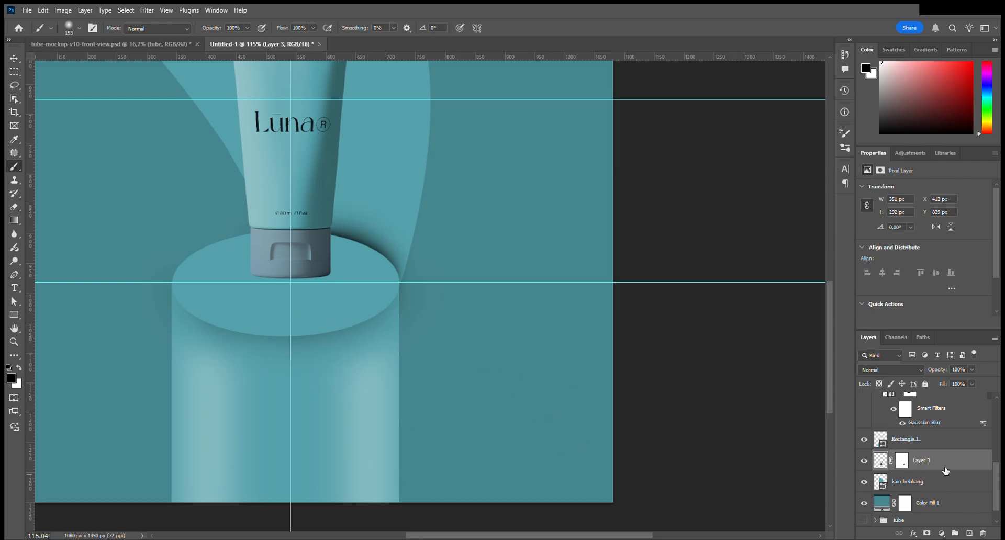
{"action": "scroll", "coordinate": [383, 336], "scroll_direction": "down", "scroll_amount": 4}
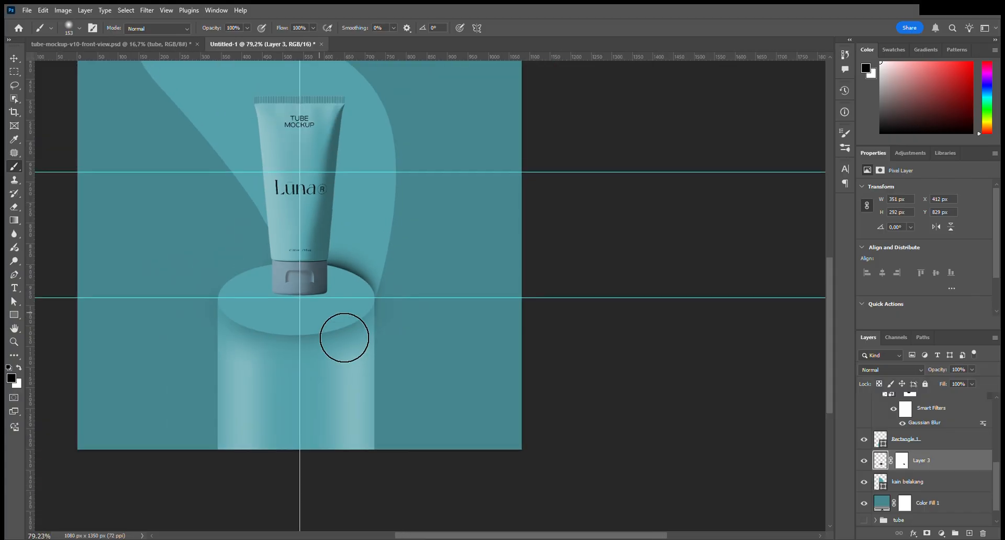
{"action": "scroll", "coordinate": [340, 337], "scroll_direction": "up", "scroll_amount": 3}
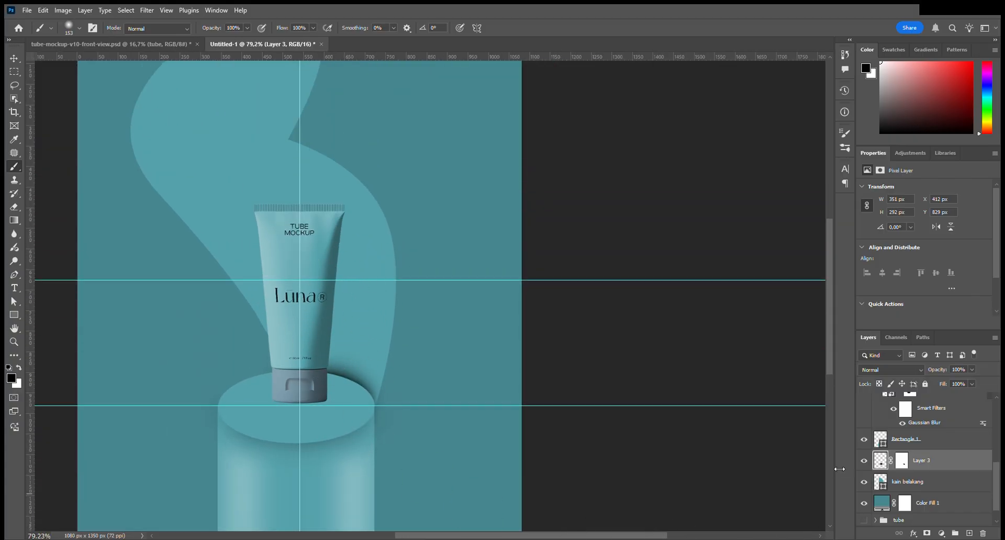
Add a layer above Layer 3 and outline a narrow Polygonal Lasso selection along the tube's right edge.
{"action": "left_click", "coordinate": [971, 534]}
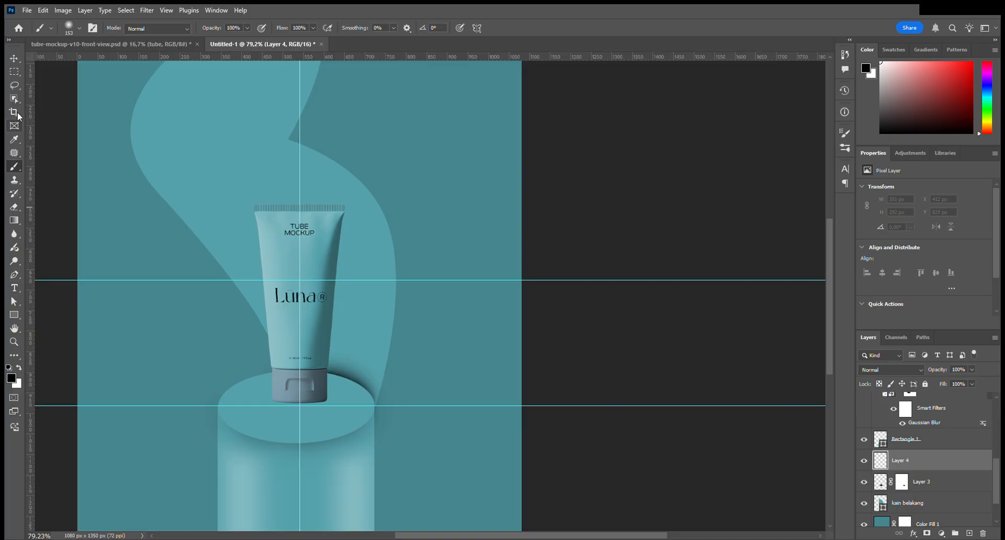
{"action": "left_click", "coordinate": [15, 86]}
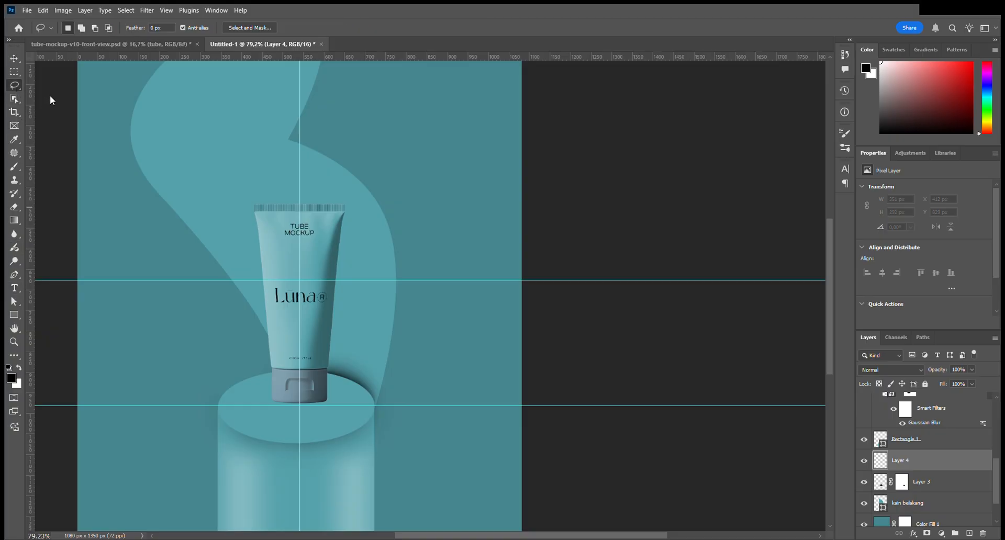
{"action": "key", "text": "shift+l"}
{"action": "left_click", "coordinate": [330, 375]}
{"action": "left_click", "coordinate": [345, 207]}
{"action": "left_click", "coordinate": [322, 344]}
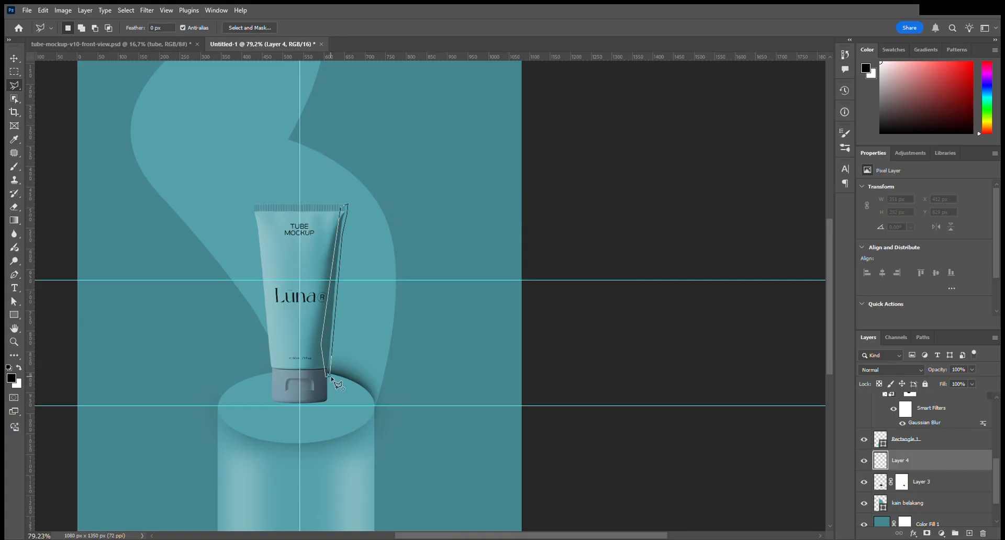
{"action": "double_click", "coordinate": [329, 376]}
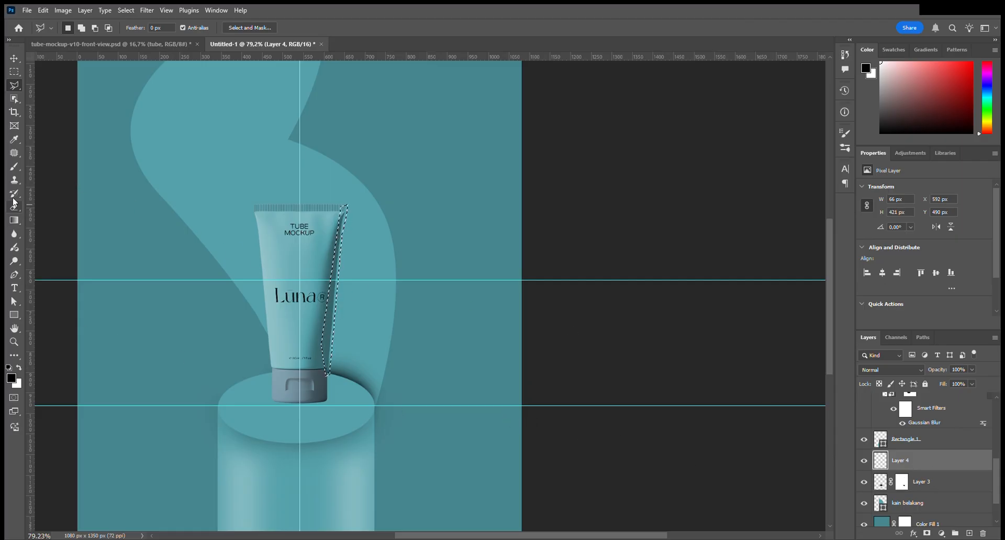
Paint the narrow selection beside the tube black with the Brush on Layer 4 and deselect it.
{"action": "left_click", "coordinate": [14, 166]}
{"action": "left_click_drag", "start_coordinate": [347, 220], "coordinate": [353, 382]}
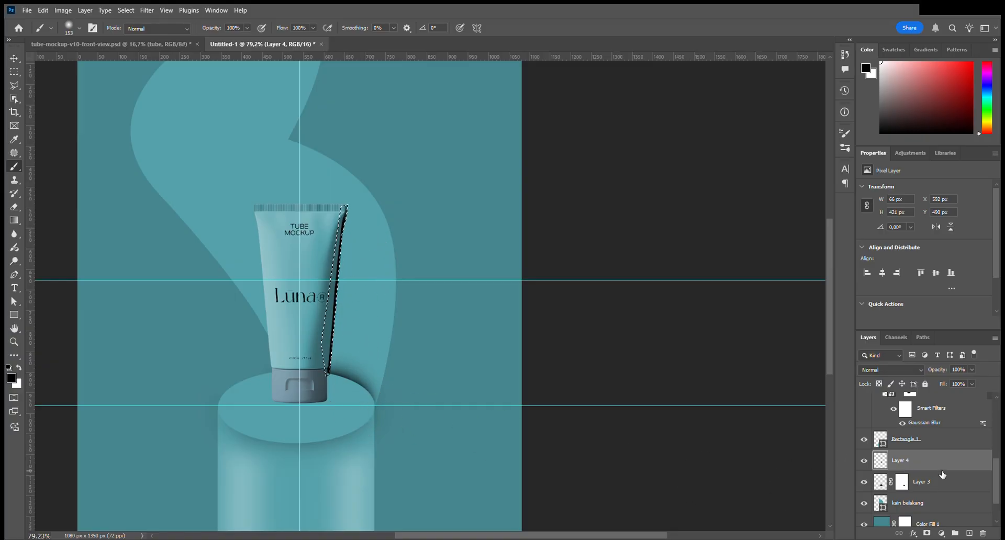
{"action": "key", "text": "ctrl+d"}
{"action": "scroll", "coordinate": [358, 262], "scroll_direction": "up", "scroll_amount": 3}
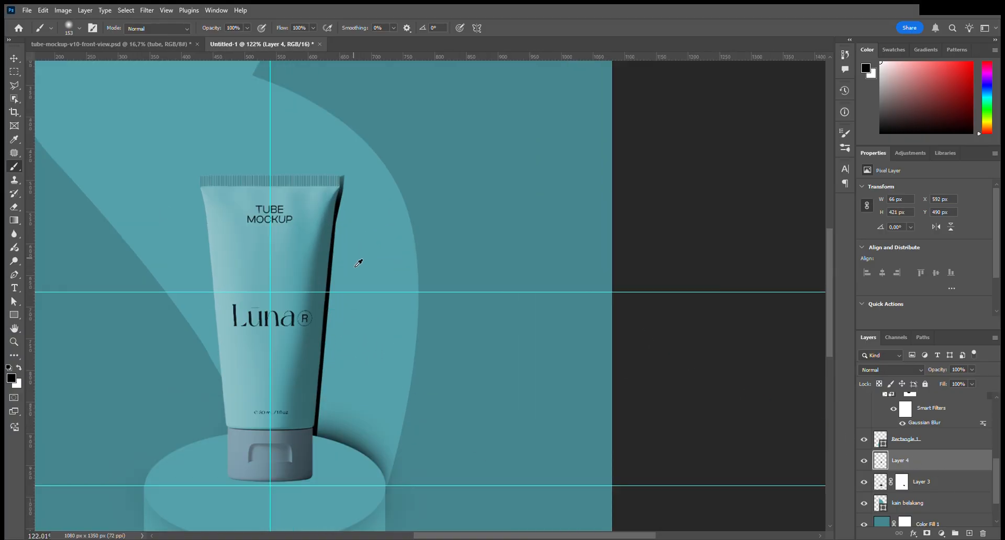
{"action": "scroll", "coordinate": [358, 263], "scroll_direction": "up", "scroll_amount": 3}
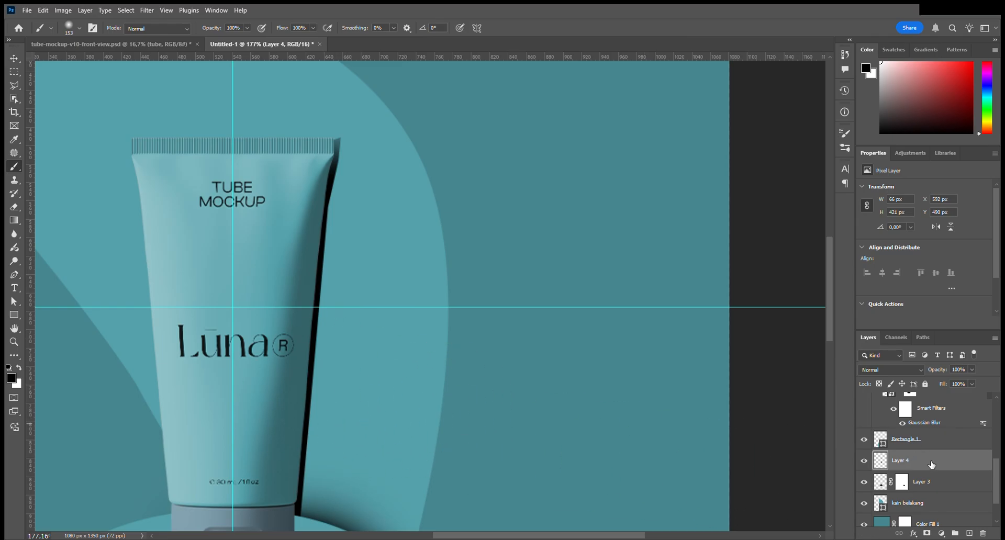
Blur Layer 4's black strip into a soft shadow beside the tube and set the layer's opacity to 85%.
{"action": "left_click", "coordinate": [14, 59]}
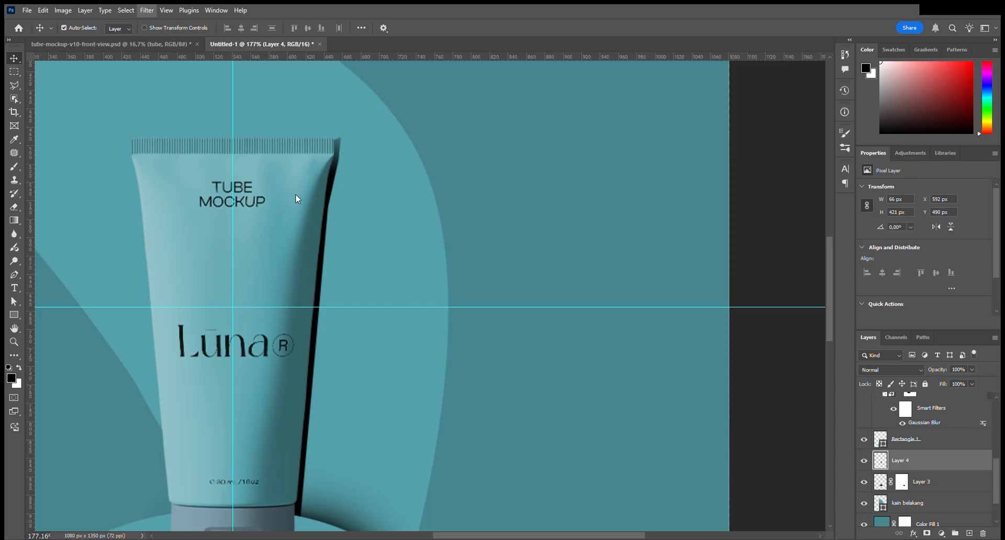
{"action": "key", "text": "ctrl+z"}
{"action": "key", "text": "h"}
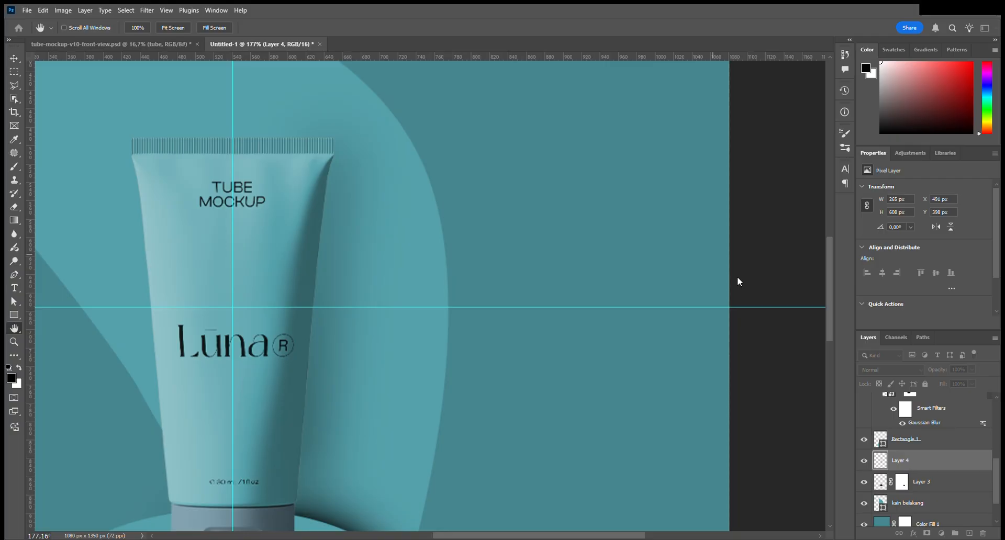
{"action": "key", "text": "ctrl+shift+z"}
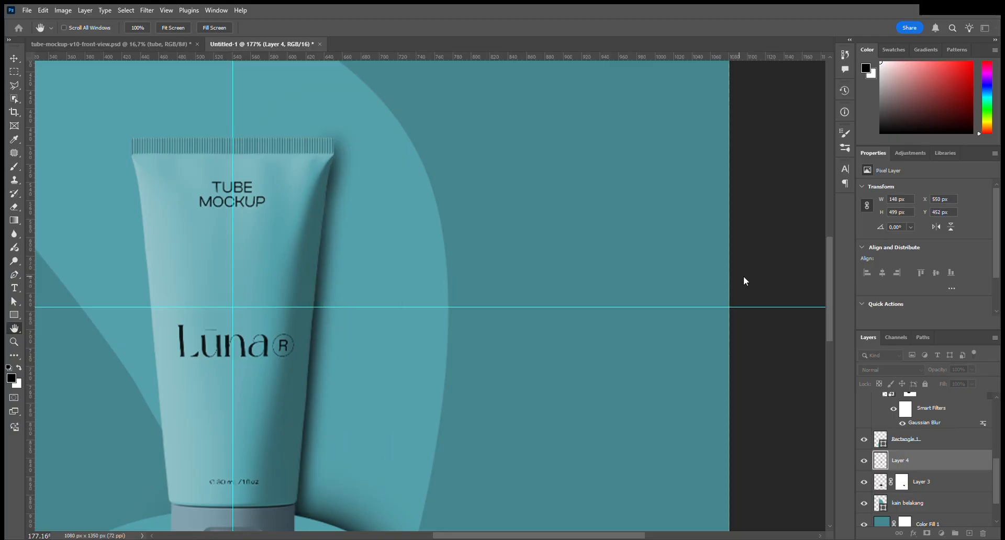
{"action": "key", "text": "ctrl+z"}
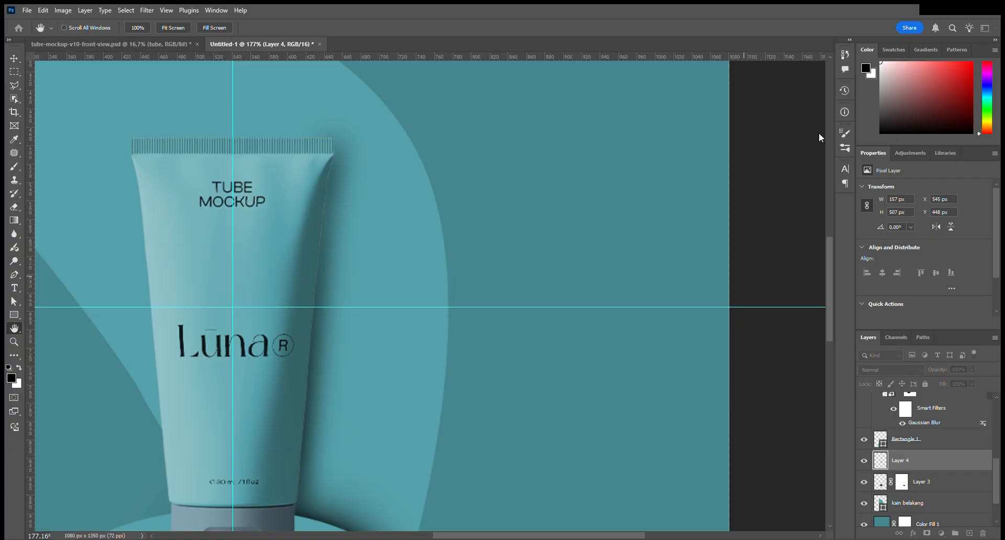
{"action": "key", "text": "v"}
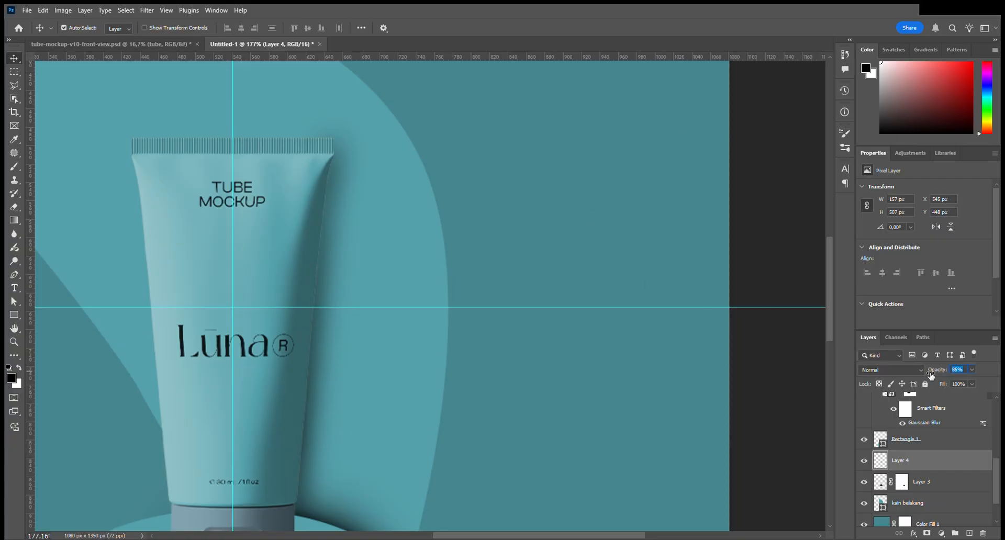
{"action": "scroll", "coordinate": [308, 320], "scroll_direction": "down", "scroll_amount": 5}
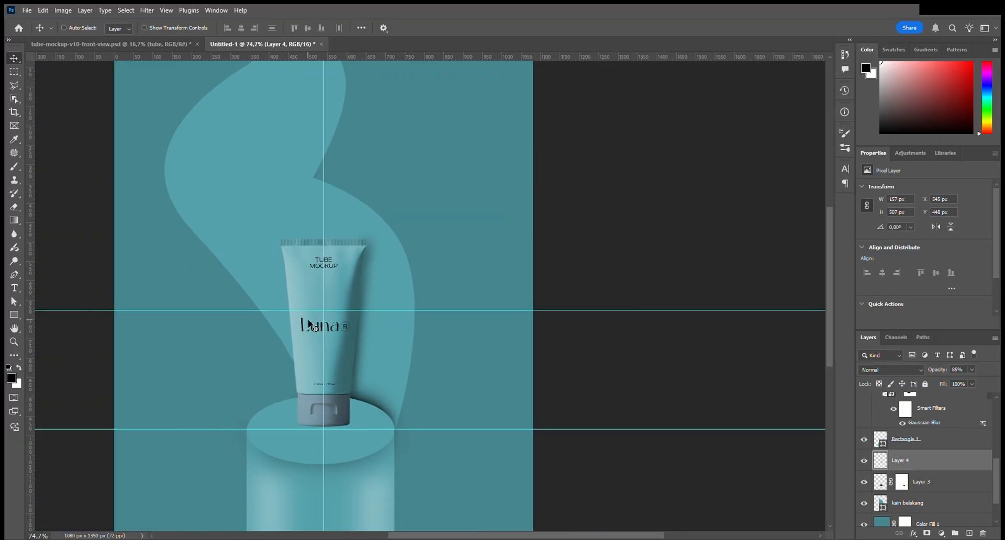
{"action": "scroll", "coordinate": [309, 319], "scroll_direction": "left", "scroll_amount": 2}
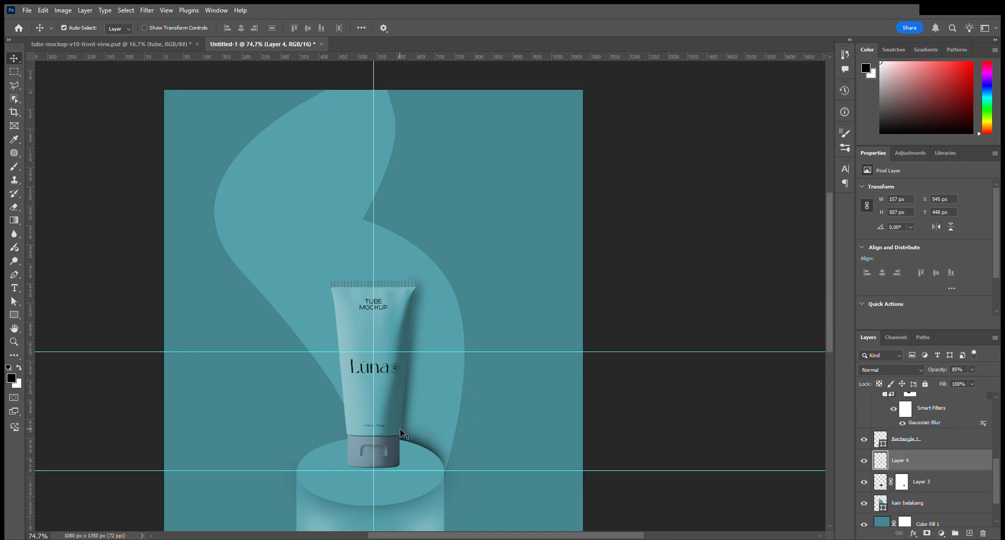
{"action": "left_click", "coordinate": [911, 511]}
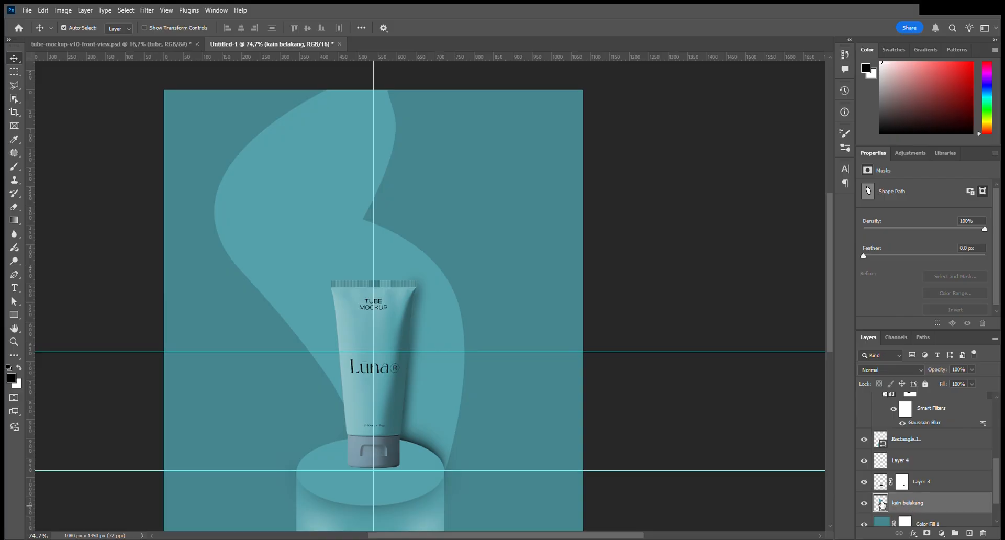
{"action": "scroll", "coordinate": [906, 471], "scroll_direction": "up", "scroll_amount": 5}
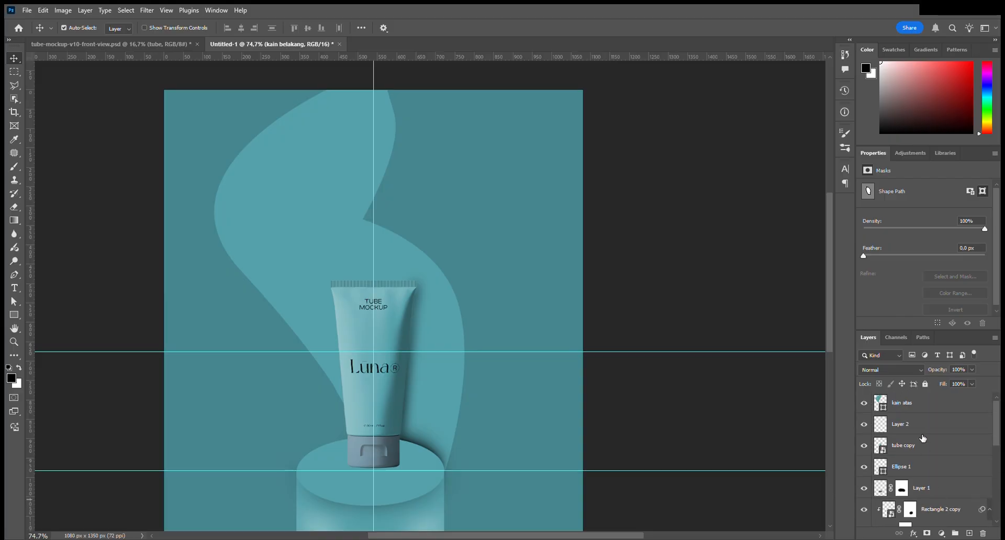
{"action": "left_click", "coordinate": [914, 410]}
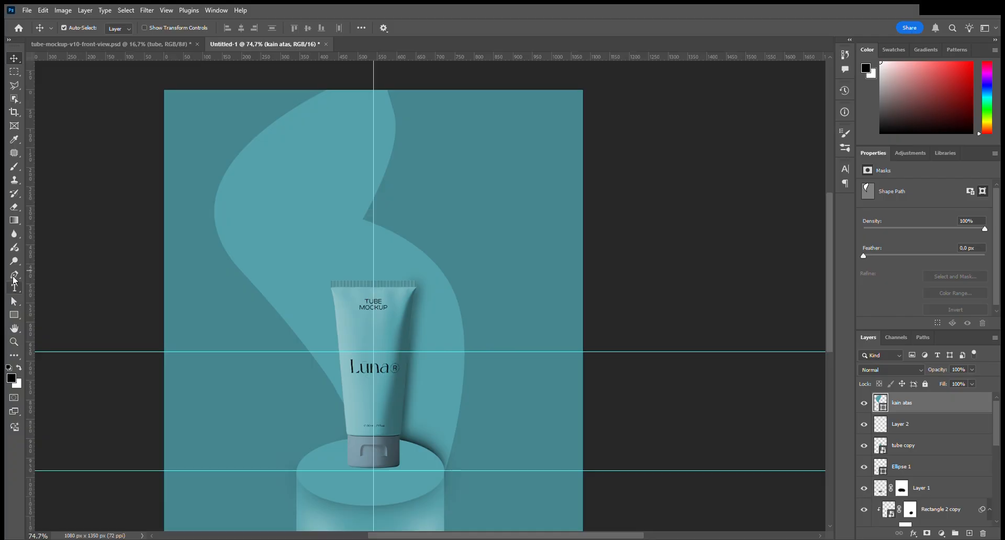
{"action": "left_click", "coordinate": [15, 277]}
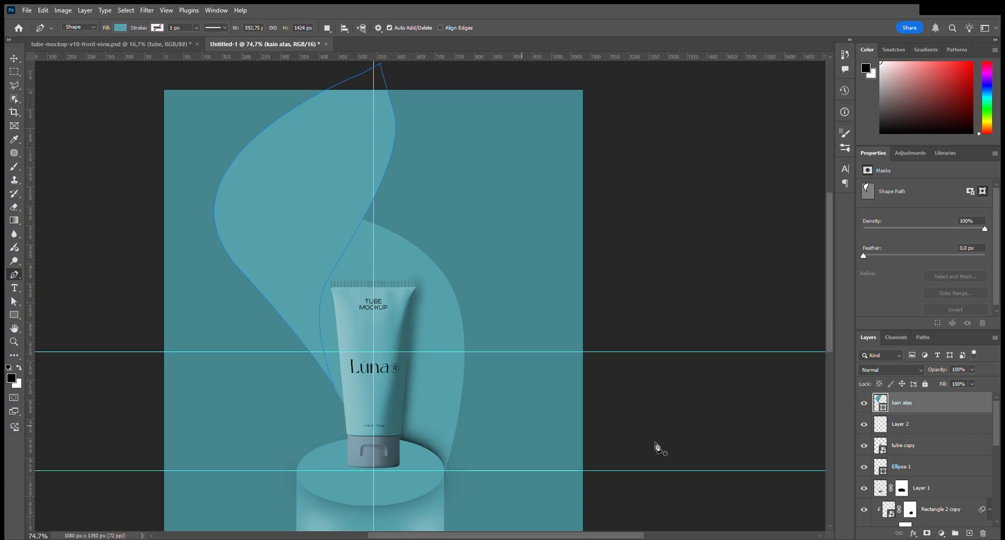
{"action": "left_click", "coordinate": [916, 425]}
{"action": "scroll", "coordinate": [926, 437], "scroll_direction": "down", "scroll_amount": 5}
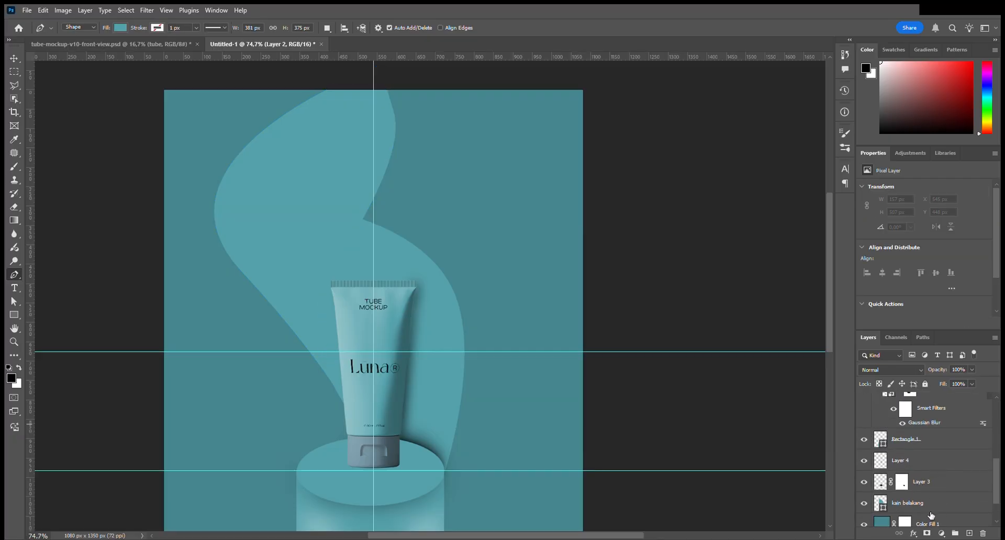
Add a new layer directly above kain belakang and clip it to that cloth shape.
{"action": "left_click", "coordinate": [955, 500]}
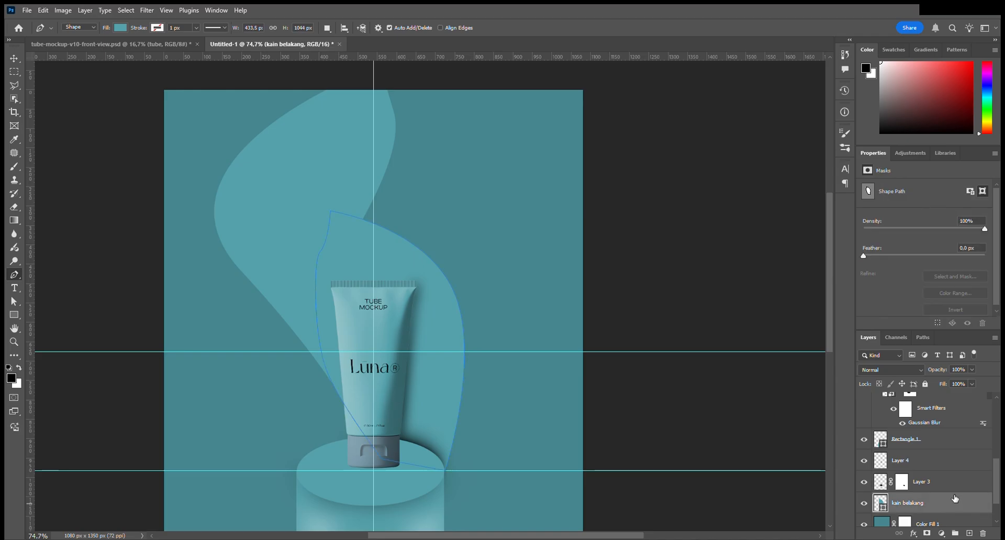
{"action": "left_click", "coordinate": [971, 534]}
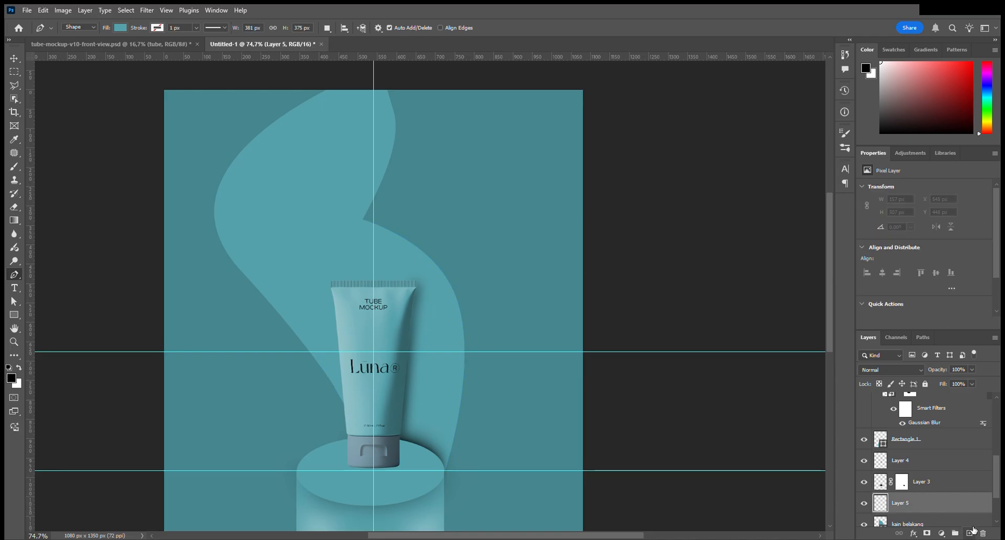
{"action": "scroll", "coordinate": [915, 507], "scroll_direction": "down", "scroll_amount": 2}
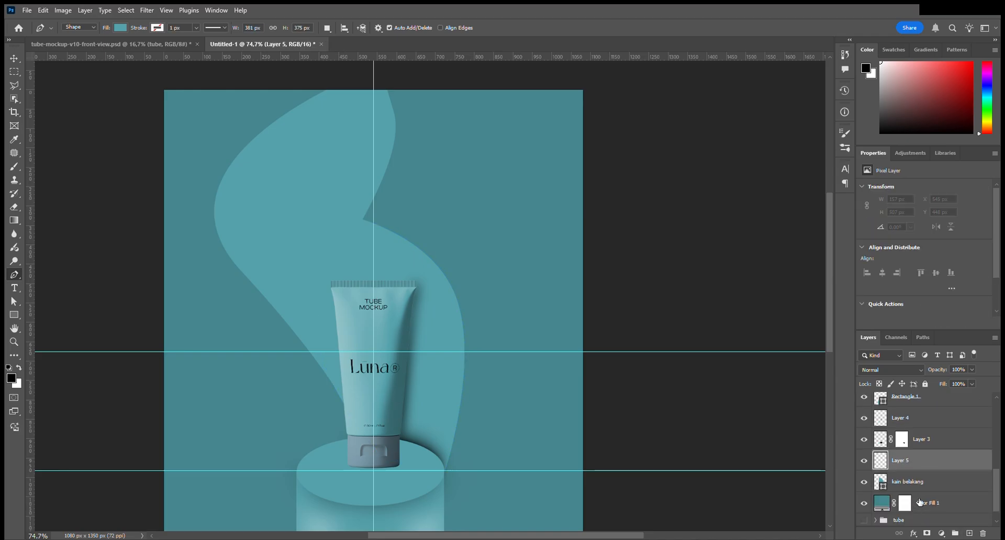
{"action": "left_click", "coordinate": [929, 477], "text": "alt"}
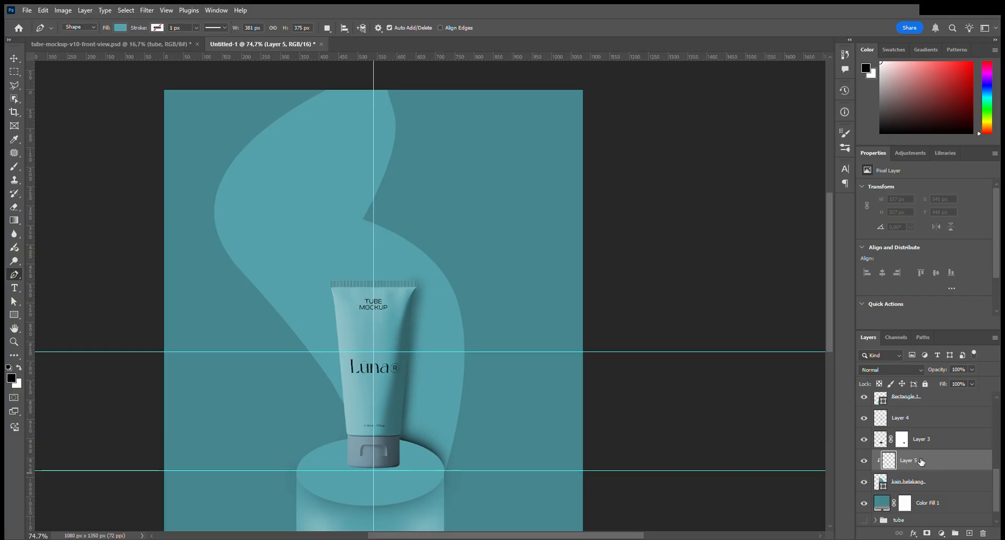
Brush a soft black shadow on Layer 5 along the inner edge of the upper cloth and set the layer's opacity to 65%.
{"action": "left_click", "coordinate": [14, 166]}
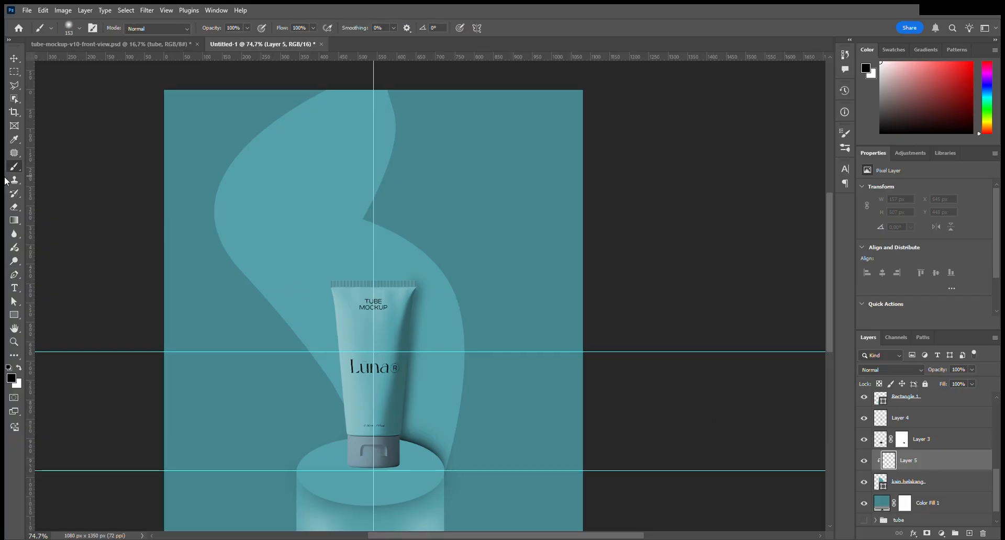
{"action": "mouse_move", "coordinate": [331, 273]}
{"action": "left_mouse_down"}
{"action": "mouse_move", "coordinate": [363, 253]}
{"action": "mouse_move", "coordinate": [355, 241]}
{"action": "mouse_move", "coordinate": [331, 244]}
{"action": "mouse_move", "coordinate": [321, 255]}
{"action": "mouse_move", "coordinate": [343, 257]}
{"action": "mouse_move", "coordinate": [324, 261]}
{"action": "mouse_move", "coordinate": [301, 293]}
{"action": "mouse_move", "coordinate": [335, 268]}
{"action": "mouse_move", "coordinate": [362, 214]}
{"action": "mouse_move", "coordinate": [305, 308]}
{"action": "left_mouse_up"}
{"action": "key", "text": "ctrl+z"}
{"action": "mouse_move", "coordinate": [299, 381]}
{"action": "left_mouse_down"}
{"action": "mouse_move", "coordinate": [311, 277]}
{"action": "mouse_move", "coordinate": [306, 404]}
{"action": "mouse_move", "coordinate": [300, 299]}
{"action": "mouse_move", "coordinate": [352, 476]}
{"action": "mouse_move", "coordinate": [305, 223]}
{"action": "mouse_move", "coordinate": [344, 180]}
{"action": "mouse_move", "coordinate": [360, 211]}
{"action": "mouse_move", "coordinate": [316, 298]}
{"action": "mouse_move", "coordinate": [301, 360]}
{"action": "mouse_move", "coordinate": [339, 227]}
{"action": "mouse_move", "coordinate": [309, 315]}
{"action": "mouse_move", "coordinate": [313, 405]}
{"action": "mouse_move", "coordinate": [363, 215]}
{"action": "mouse_move", "coordinate": [329, 266]}
{"action": "mouse_move", "coordinate": [299, 373]}
{"action": "mouse_move", "coordinate": [321, 249]}
{"action": "mouse_move", "coordinate": [310, 307]}
{"action": "mouse_move", "coordinate": [319, 422]}
{"action": "left_mouse_up"}
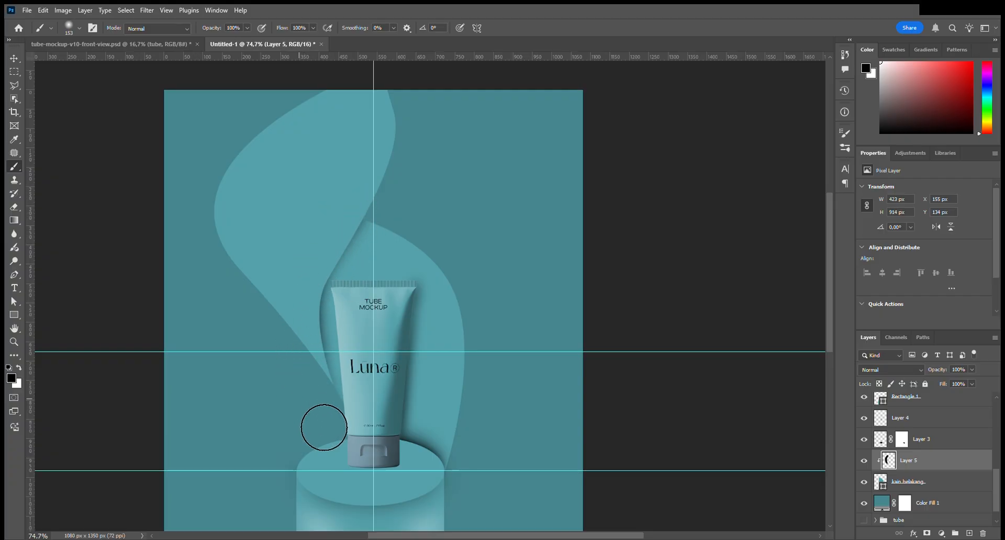
{"action": "key", "text": "ctrl+z"}
{"action": "mouse_move", "coordinate": [300, 375]}
{"action": "left_mouse_down"}
{"action": "mouse_move", "coordinate": [336, 517]}
{"action": "mouse_move", "coordinate": [312, 384]}
{"action": "mouse_move", "coordinate": [322, 383]}
{"action": "mouse_move", "coordinate": [352, 511]}
{"action": "left_mouse_up"}
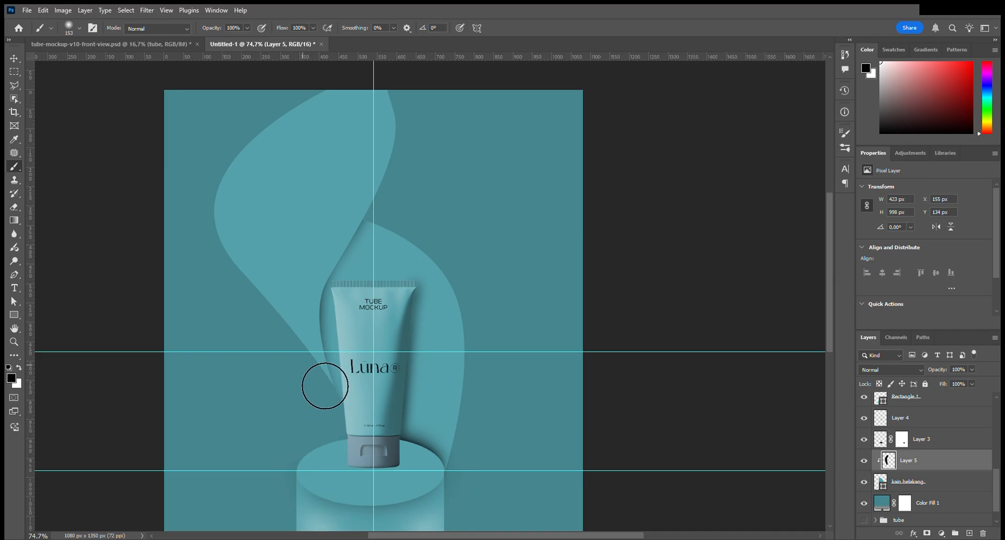
{"action": "left_click_drag", "start_coordinate": [317, 335], "coordinate": [314, 370]}
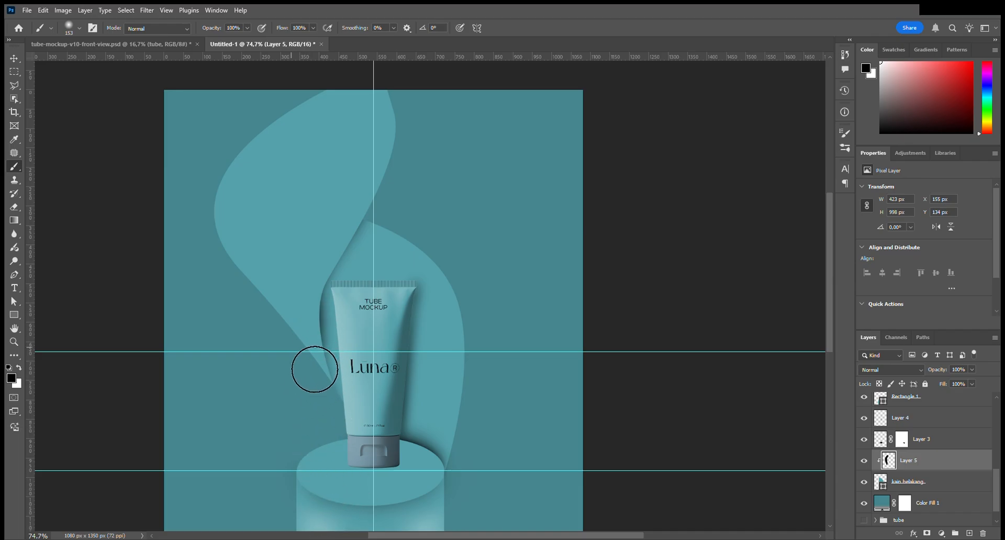
{"action": "key", "text": "ctrl+z"}
{"action": "mouse_move", "coordinate": [327, 300]}
{"action": "left_mouse_down"}
{"action": "mouse_move", "coordinate": [335, 269]}
{"action": "mouse_move", "coordinate": [277, 376]}
{"action": "left_mouse_up"}
{"action": "key", "text": "ctrl+z"}
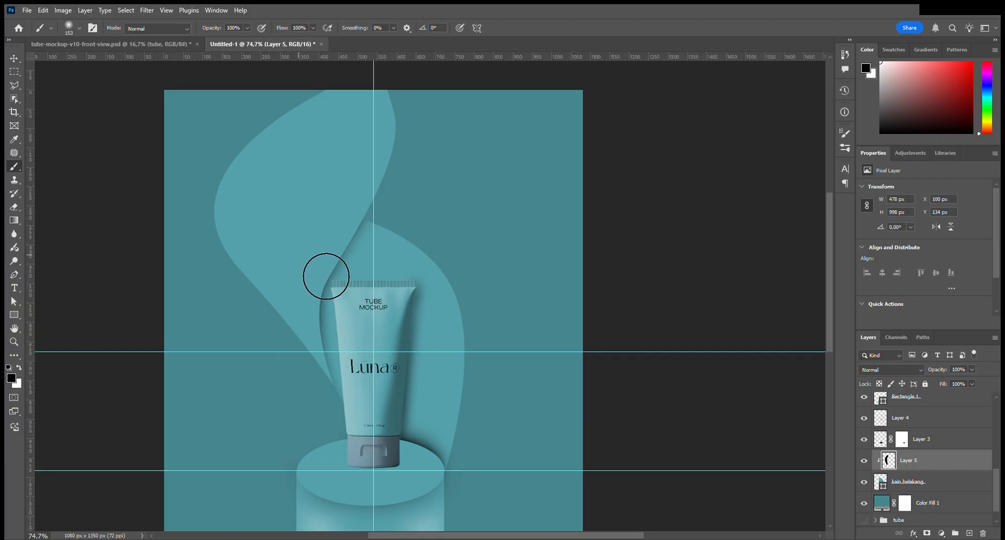
{"action": "left_click_drag", "start_coordinate": [356, 242], "coordinate": [265, 316]}
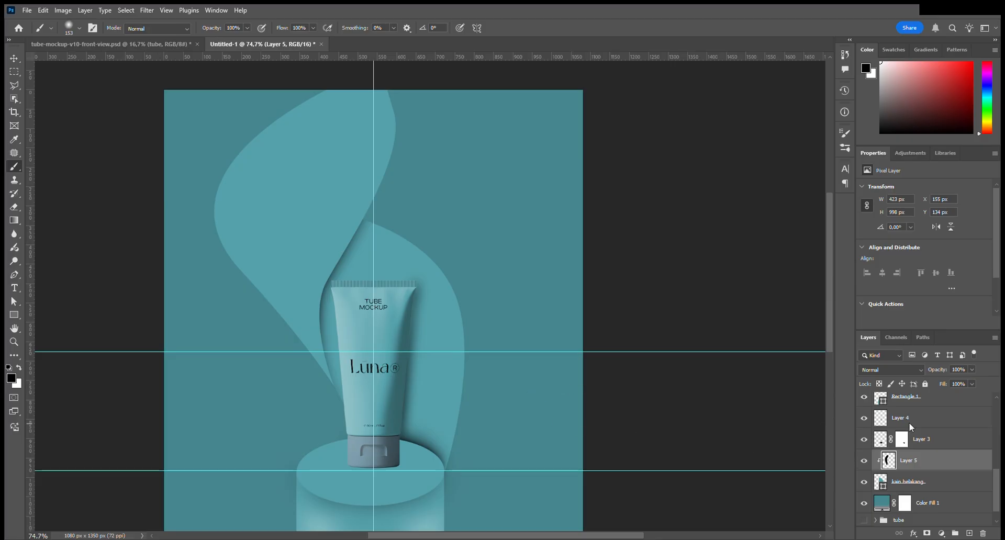
{"action": "left_click_drag", "start_coordinate": [931, 373], "coordinate": [922, 371]}
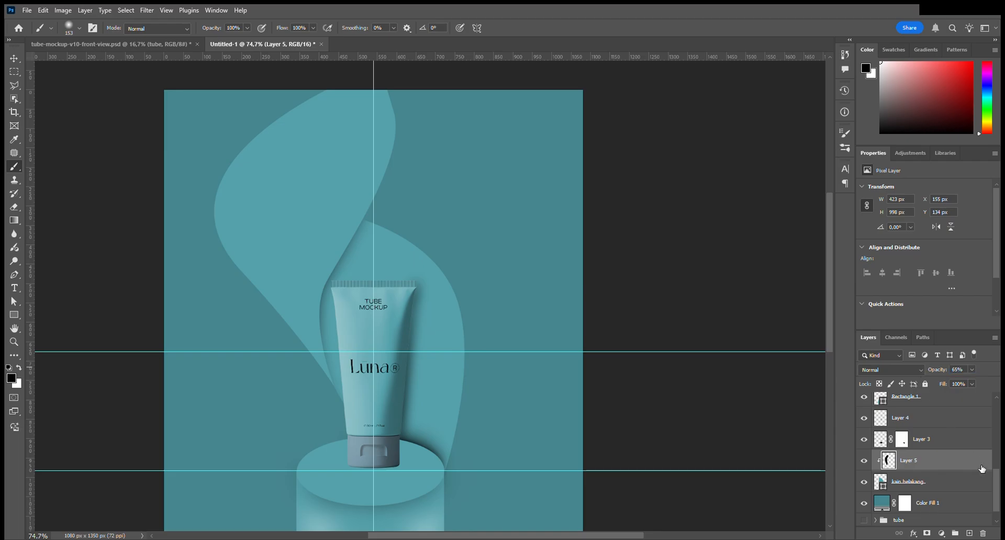
Duplicate Layer 5 as another layer clipped to kain belakang and blur the copy into a wider, softer shadow.
{"action": "key", "text": "ctrl+j"}
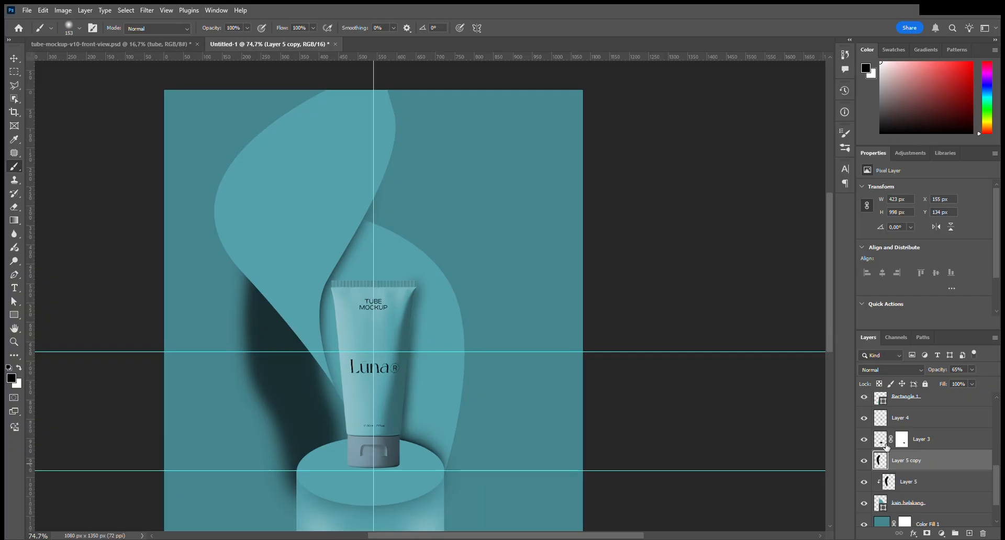
{"action": "left_click", "coordinate": [920, 473], "text": "alt"}
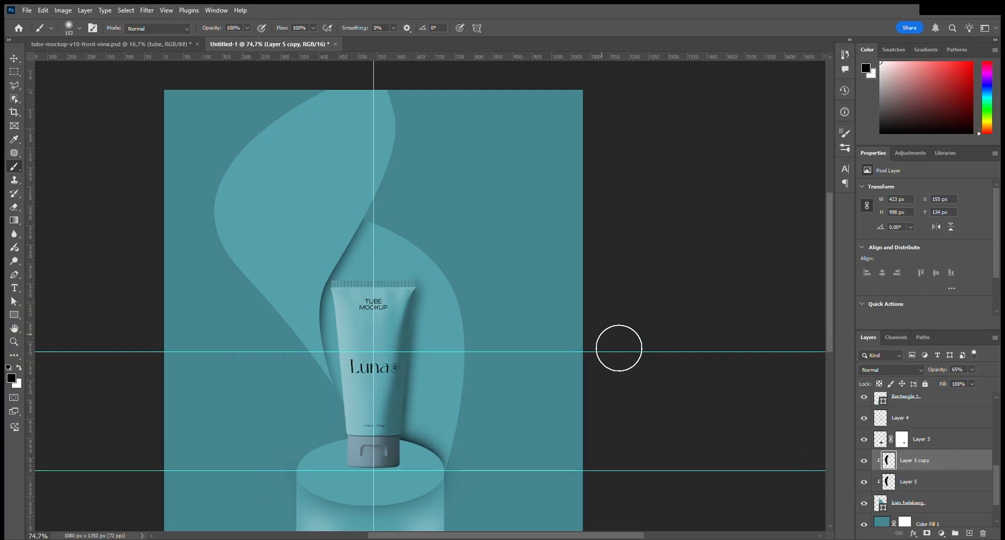
{"action": "key", "text": "v"}
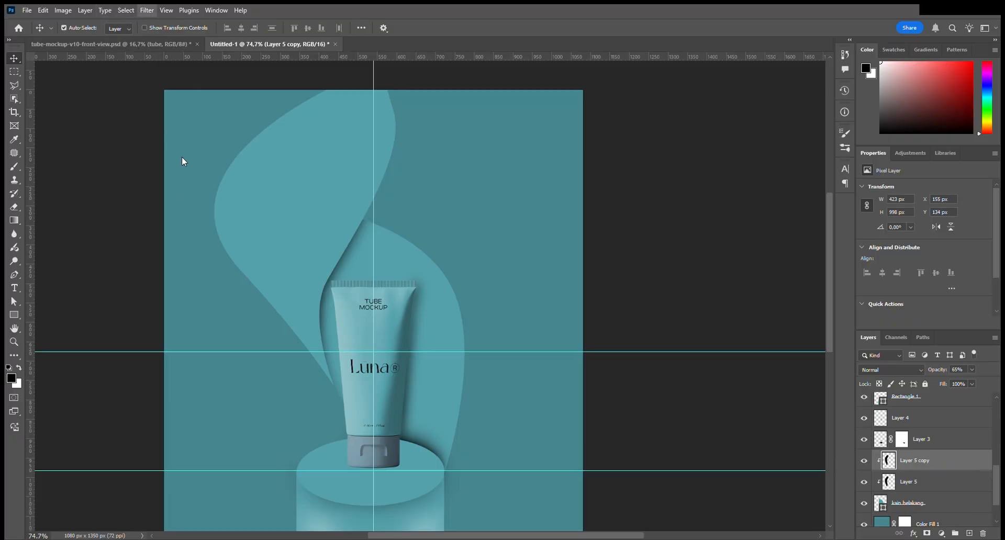
{"action": "key", "text": "h"}
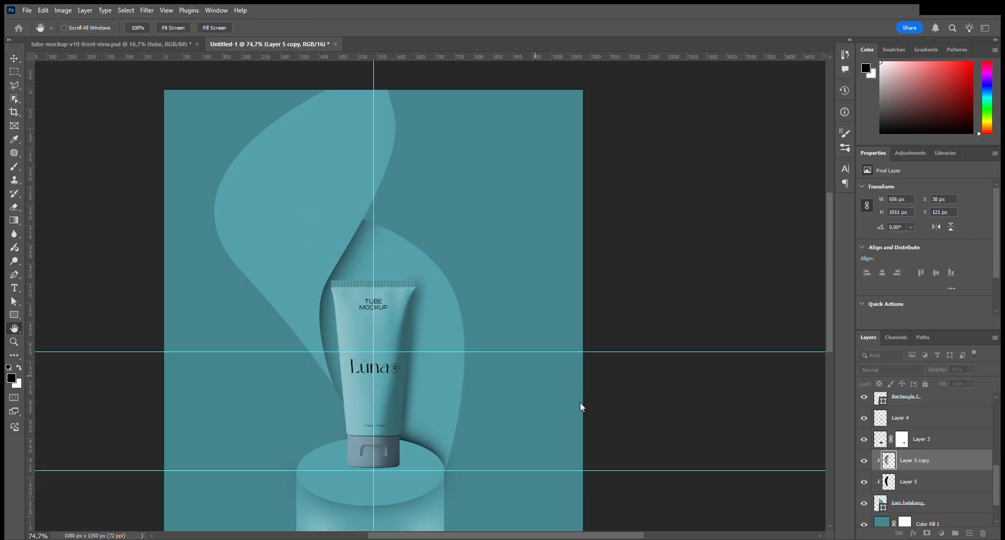
{"action": "key", "text": "v"}
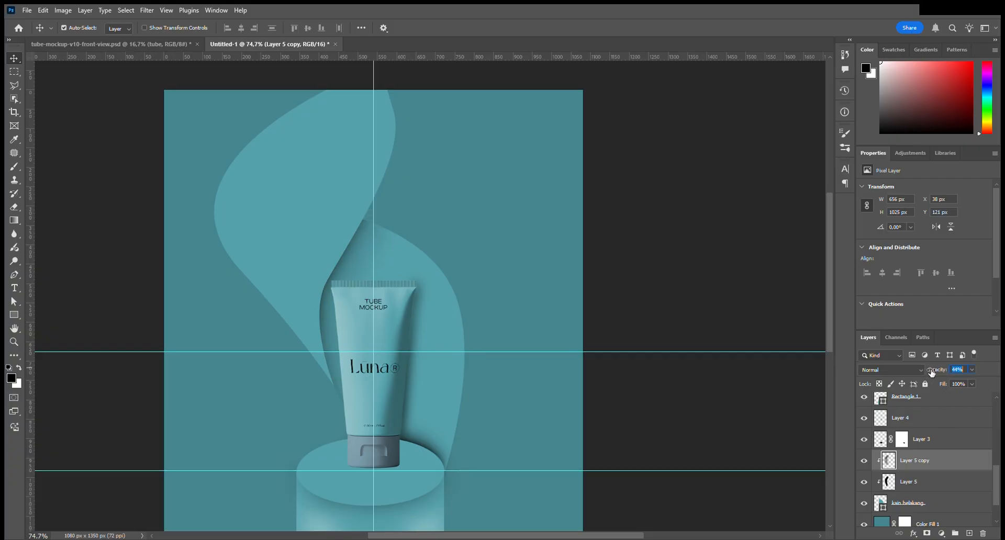
Reduce the opacity of Layer 5 copy and set Layer 5's opacity to 41%.
{"action": "left_click_drag", "start_coordinate": [931, 372], "coordinate": [932, 372]}
{"action": "left_click", "coordinate": [901, 489]}
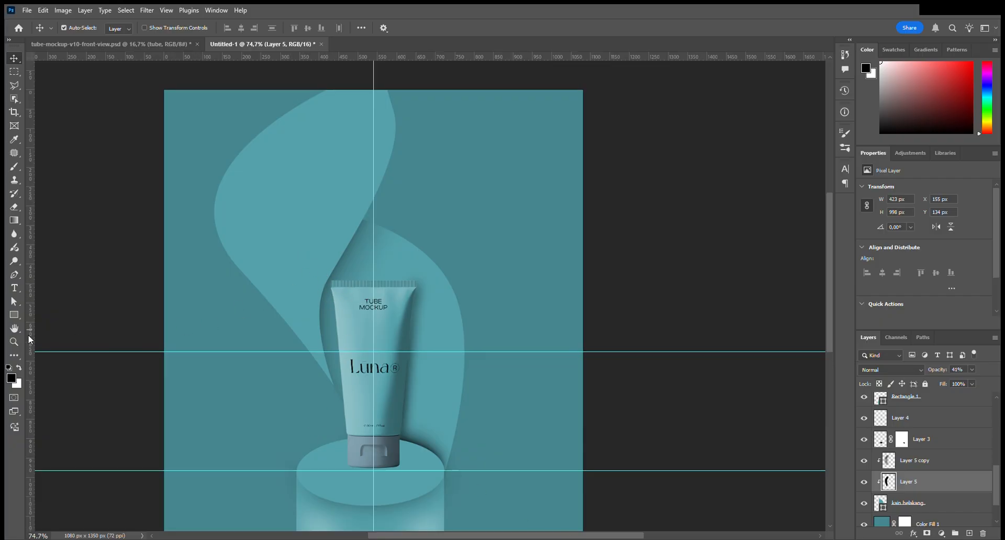
Reshape the inner curve of kain atas with the Pen tool by adjusting the handle of the anchor beside the tube's top.
{"action": "left_click", "coordinate": [19, 277]}
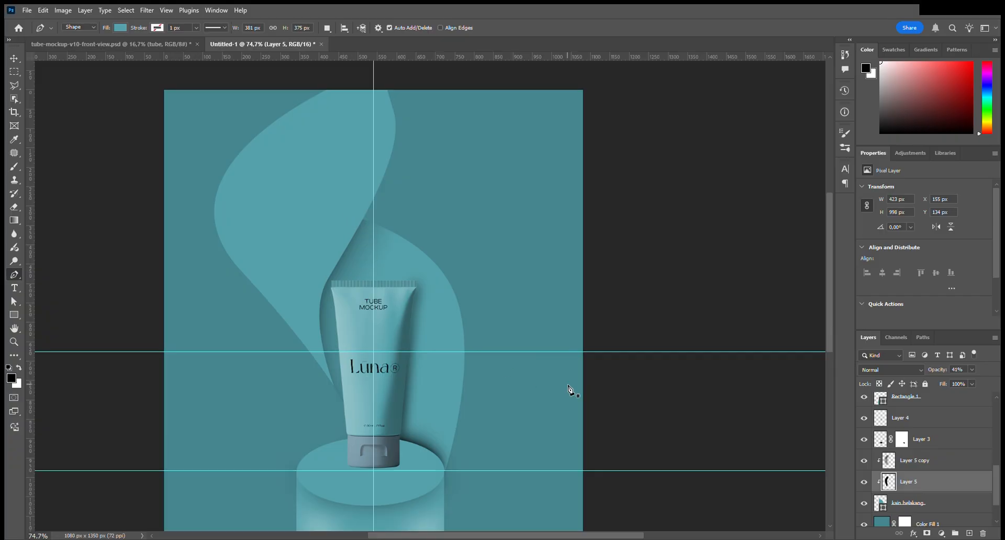
{"action": "scroll", "coordinate": [895, 497], "scroll_direction": "up", "scroll_amount": 5}
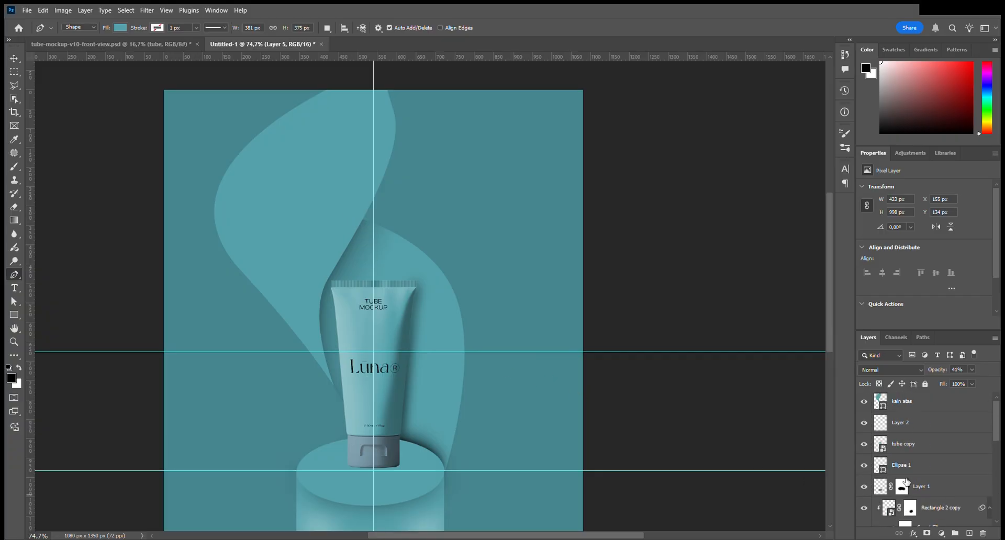
{"action": "left_click", "coordinate": [883, 406]}
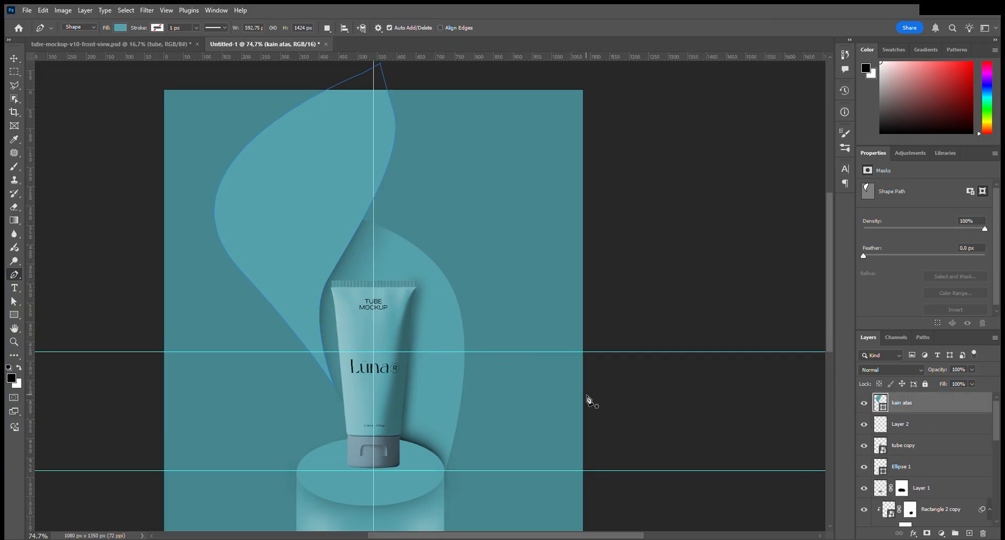
{"action": "left_click", "coordinate": [325, 288], "text": "ctrl"}
{"action": "left_click_drag", "start_coordinate": [308, 323], "coordinate": [312, 328]}
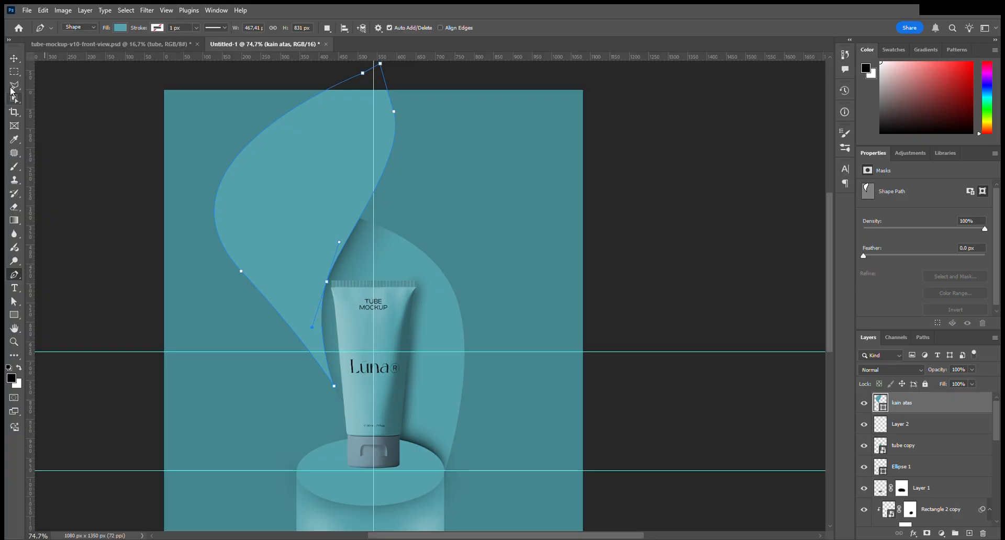
{"action": "left_click", "coordinate": [12, 60]}
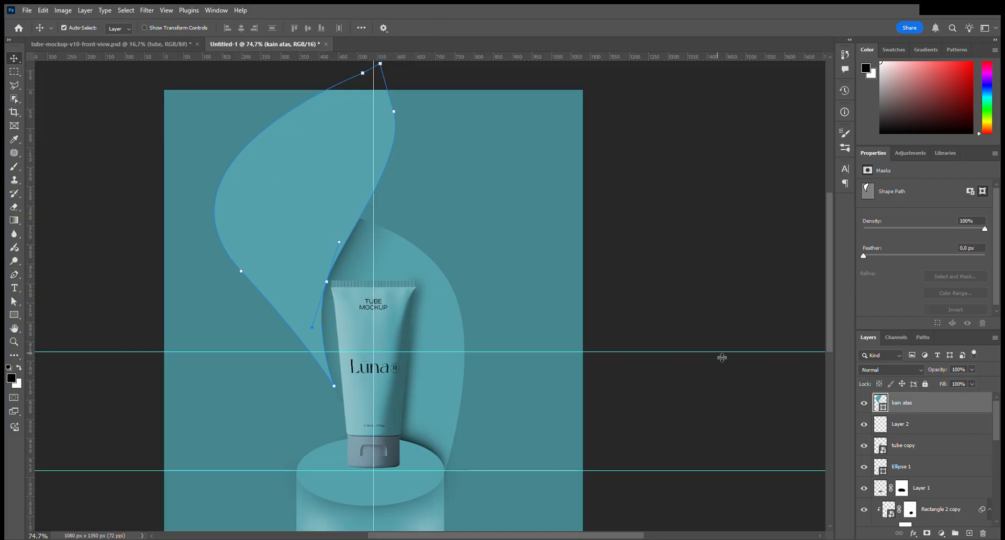
Delete the empty Layer 2 and add a new layer clipped to kain atas.
{"action": "left_click", "coordinate": [920, 431]}
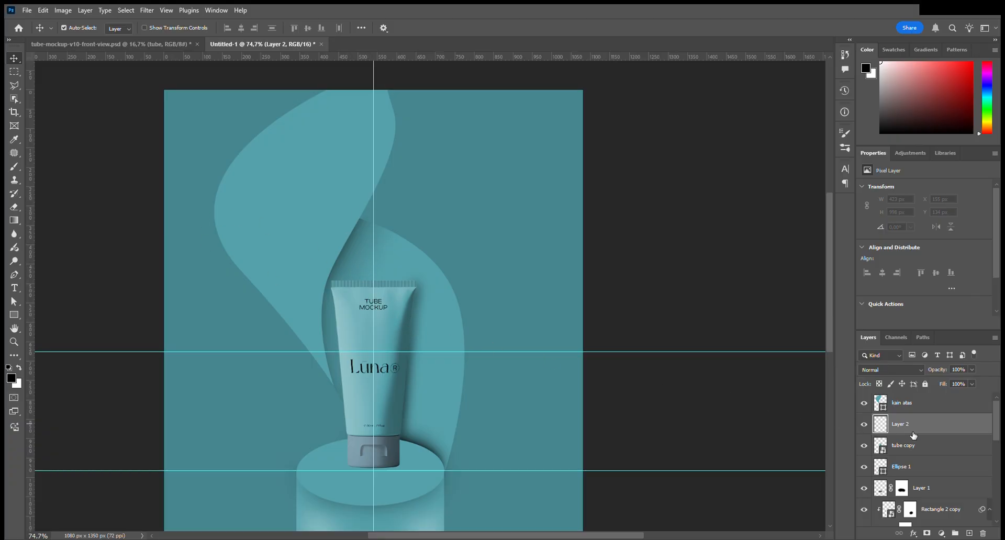
{"action": "left_click_drag", "start_coordinate": [876, 429], "coordinate": [982, 533]}
{"action": "left_click", "coordinate": [923, 406]}
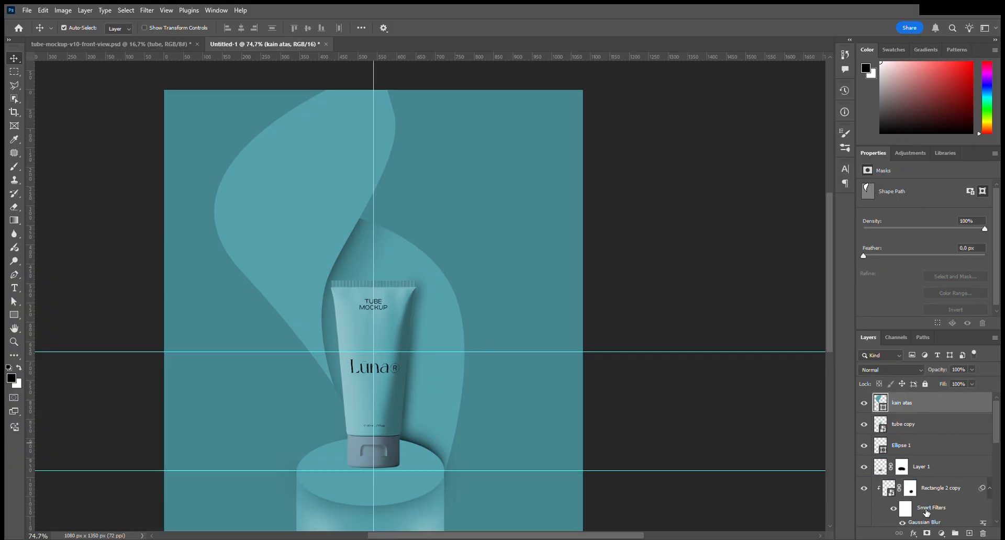
{"action": "left_click", "coordinate": [971, 535]}
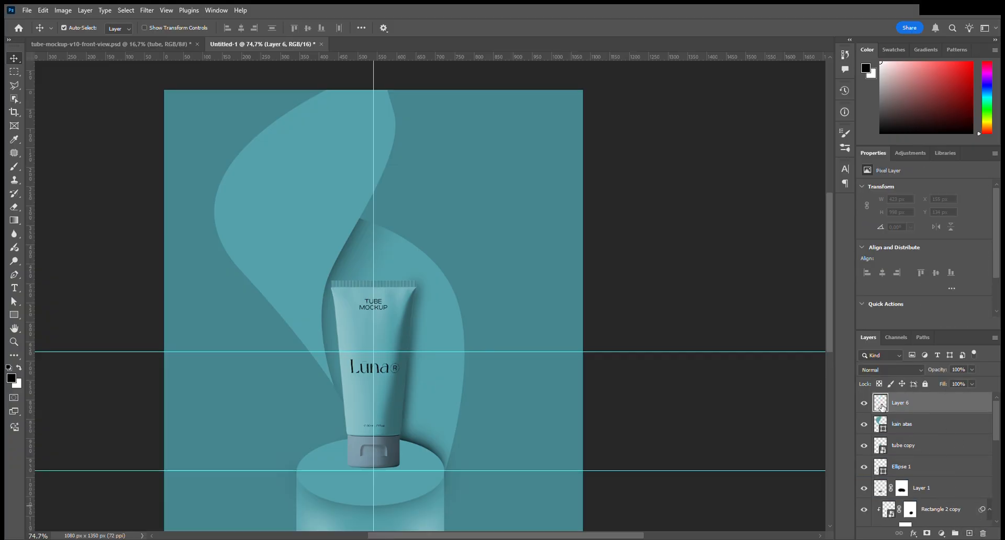
{"action": "left_click", "coordinate": [915, 417], "text": "alt"}
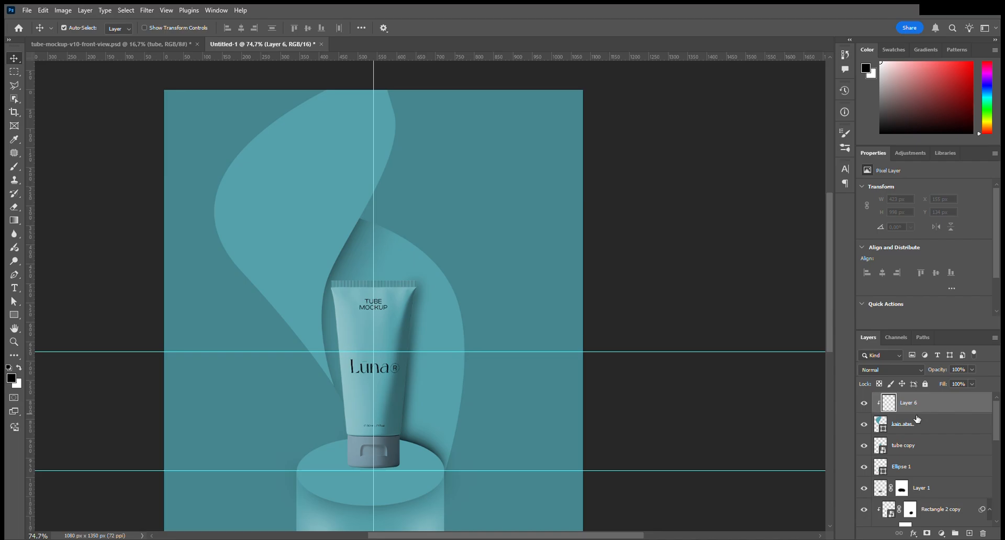
Paint soft black shading along the right and inner edges of kain atas on Layer 6, redoing the overly wide stroke with a smaller brush.
{"action": "left_click", "coordinate": [14, 167]}
{"action": "left_click_drag", "start_coordinate": [366, 235], "coordinate": [426, 244]}
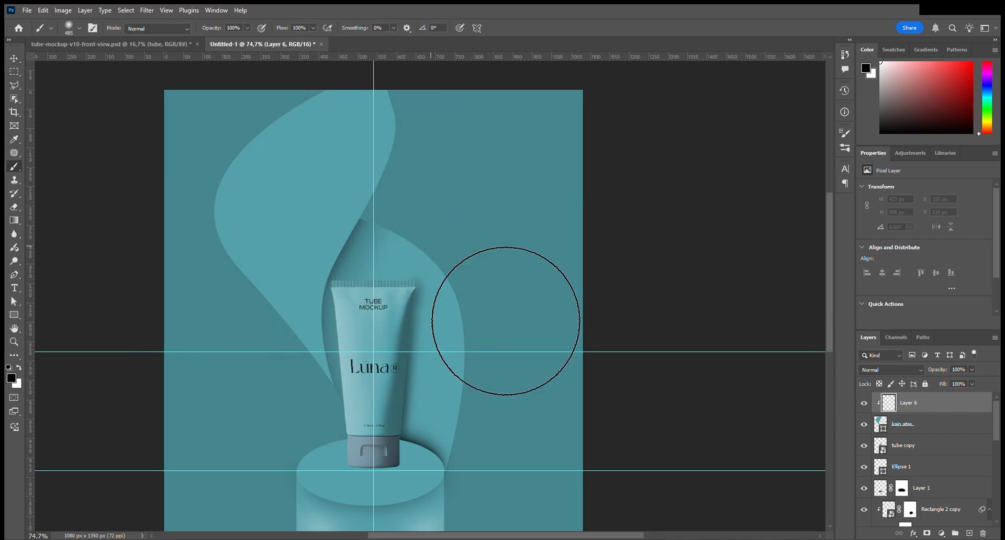
{"action": "mouse_move", "coordinate": [540, 137]}
{"action": "left_mouse_down"}
{"action": "mouse_move", "coordinate": [534, 161]}
{"action": "mouse_move", "coordinate": [545, 177]}
{"action": "left_mouse_up"}
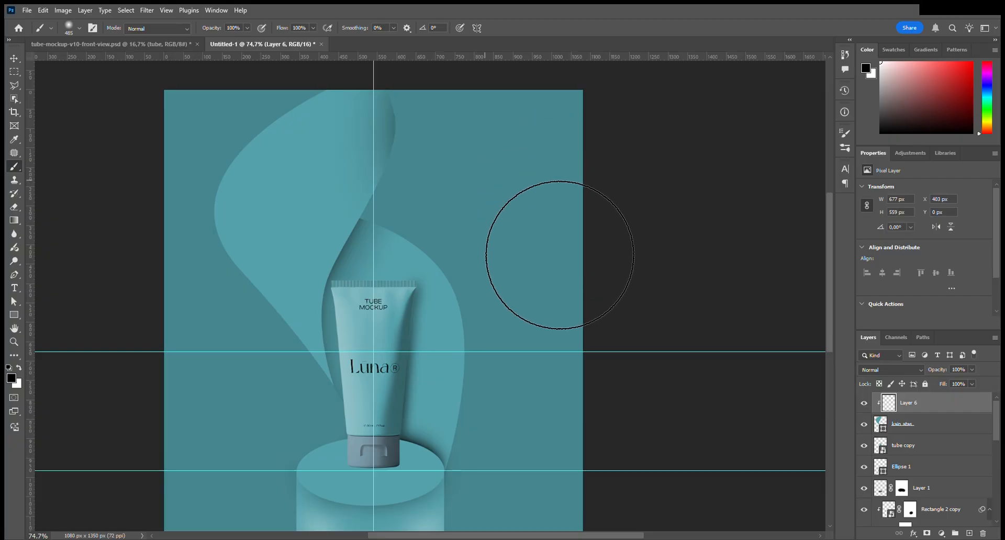
{"action": "mouse_move", "coordinate": [489, 162]}
{"action": "left_mouse_down"}
{"action": "mouse_move", "coordinate": [476, 170]}
{"action": "mouse_move", "coordinate": [464, 150]}
{"action": "left_mouse_up"}
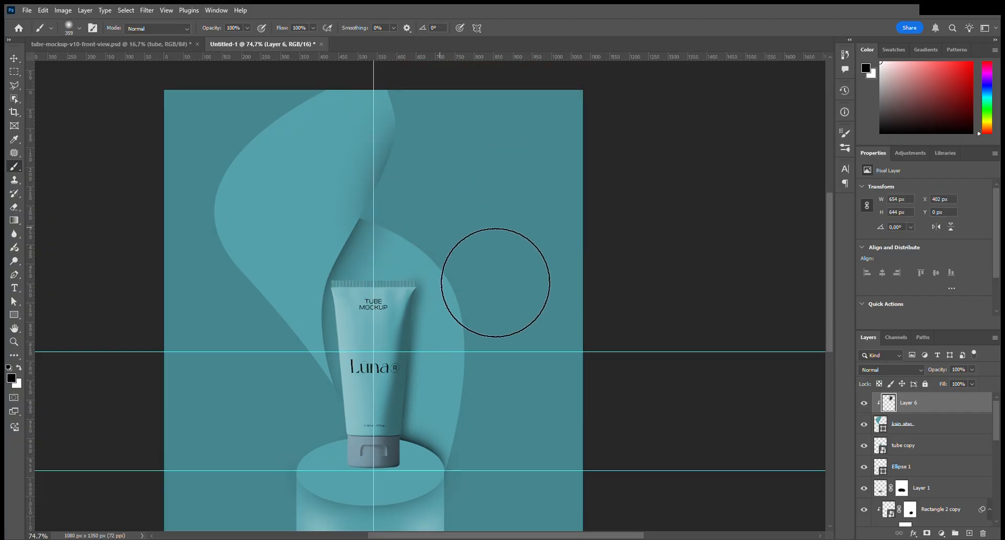
{"action": "key", "text": "ctrl+z"}
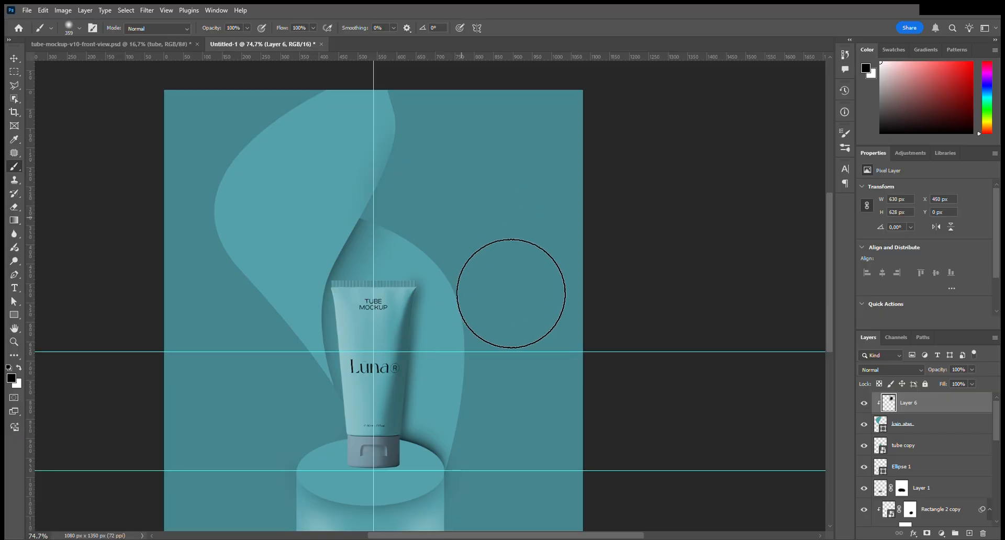
{"action": "mouse_move", "coordinate": [497, 298]}
{"action": "left_mouse_down"}
{"action": "mouse_move", "coordinate": [478, 348]}
{"action": "mouse_move", "coordinate": [462, 355]}
{"action": "mouse_move", "coordinate": [476, 336]}
{"action": "mouse_move", "coordinate": [462, 377]}
{"action": "mouse_move", "coordinate": [472, 391]}
{"action": "mouse_move", "coordinate": [458, 397]}
{"action": "mouse_move", "coordinate": [468, 386]}
{"action": "left_mouse_up"}
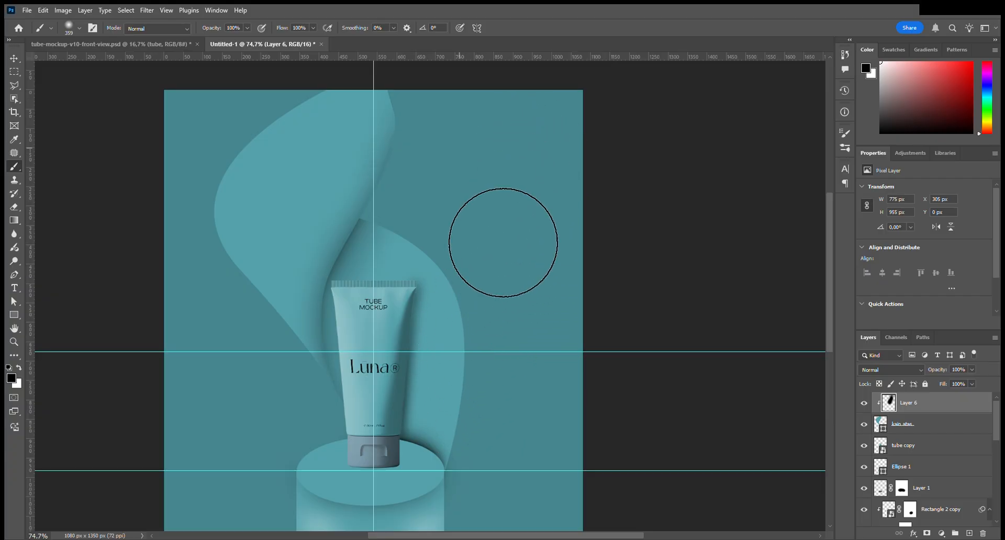
Shade the lower tip and lower-left edge of kain atas with a 145 px soft brush, redoing the uneven stroke.
{"action": "scroll", "coordinate": [503, 242], "scroll_direction": "up", "scroll_amount": 2}
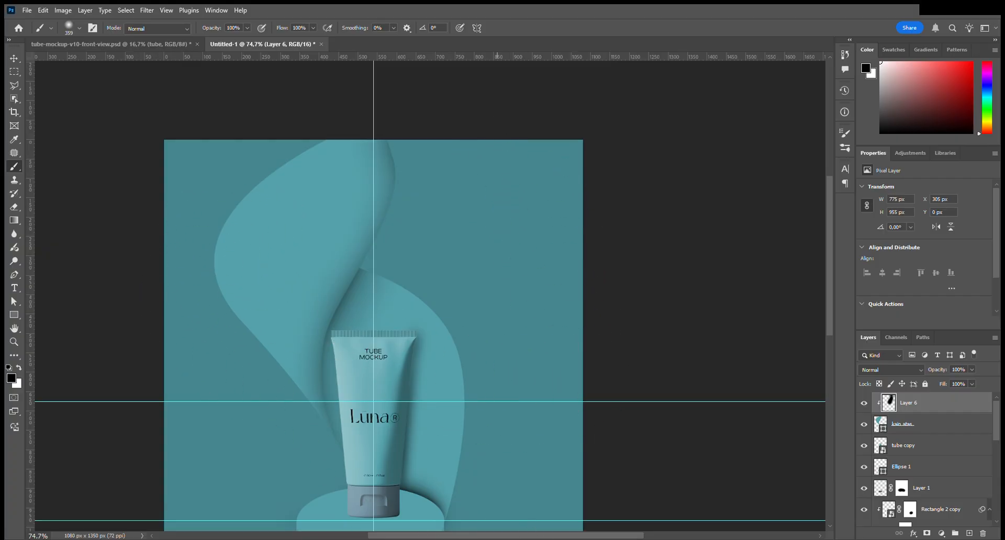
{"action": "mouse_move", "coordinate": [335, 539]}
{"action": "left_mouse_down"}
{"action": "mouse_move", "coordinate": [316, 539]}
{"action": "mouse_move", "coordinate": [296, 489]}
{"action": "mouse_move", "coordinate": [324, 512]}
{"action": "mouse_move", "coordinate": [290, 486]}
{"action": "left_mouse_up"}
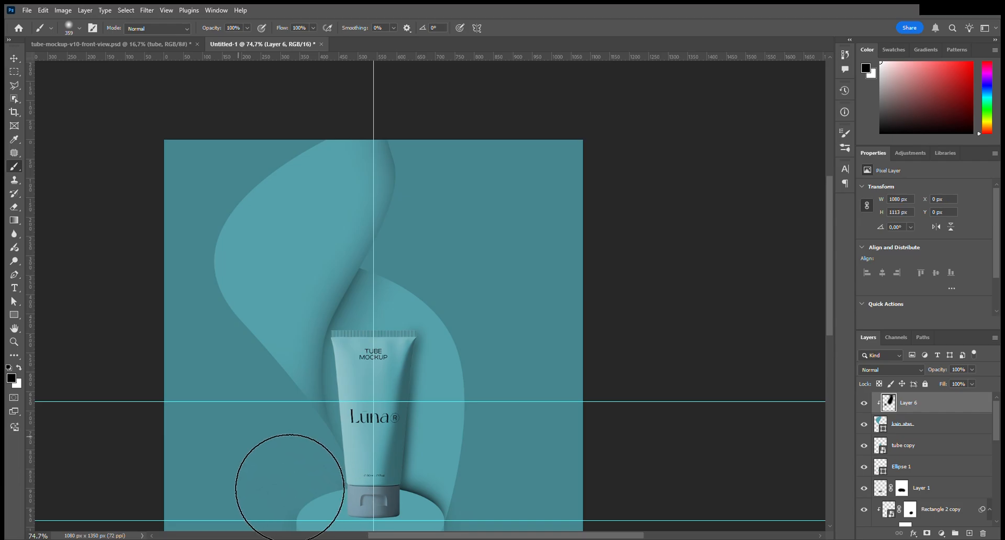
{"action": "left_click_drag", "start_coordinate": [241, 444], "coordinate": [207, 438]}
{"action": "scroll", "coordinate": [288, 469], "scroll_direction": "up", "scroll_amount": 2}
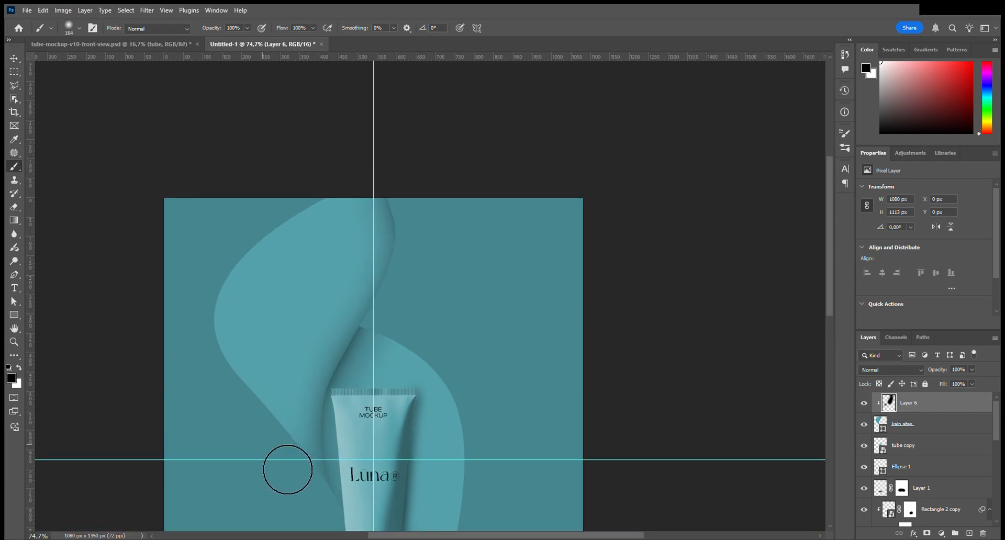
{"action": "scroll", "coordinate": [287, 470], "scroll_direction": "up", "scroll_amount": 5}
{"action": "mouse_move", "coordinate": [290, 459]}
{"action": "left_mouse_down"}
{"action": "mouse_move", "coordinate": [274, 457]}
{"action": "mouse_move", "coordinate": [370, 510]}
{"action": "left_mouse_up"}
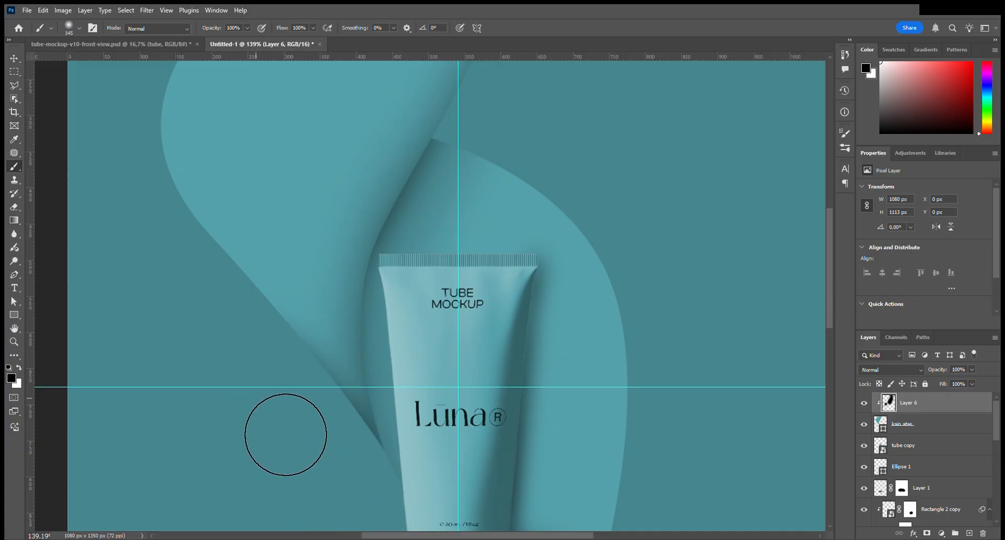
{"action": "left_click_drag", "start_coordinate": [247, 337], "coordinate": [282, 387]}
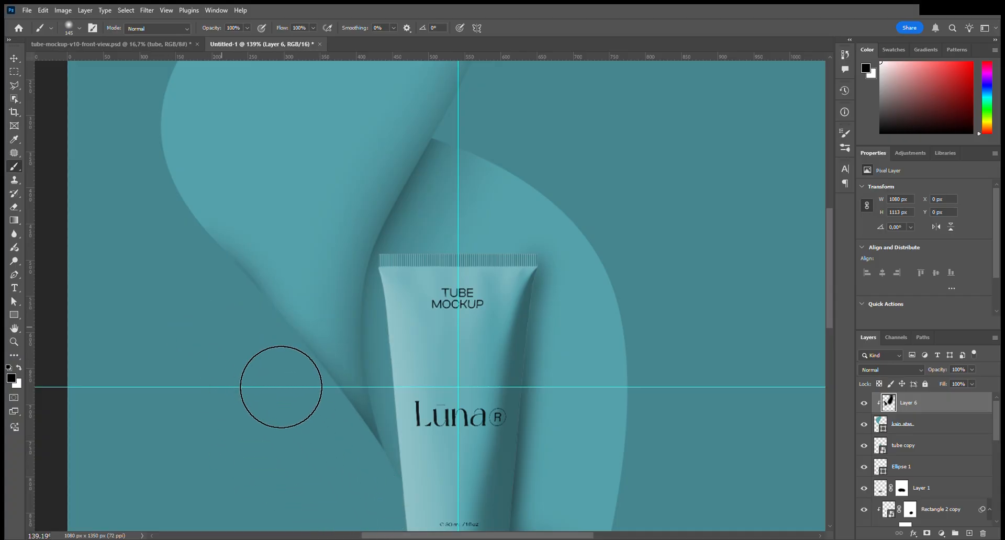
{"action": "key", "text": "ctrl+z"}
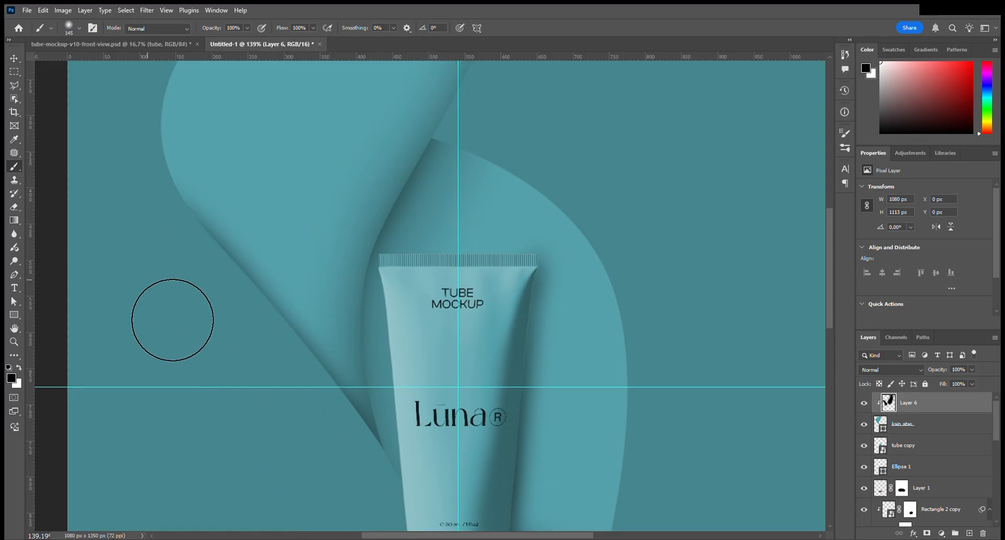
Deepen the soft black shading around the whole outline of kain atas and enlarge the brush to 250 px.
{"action": "scroll", "coordinate": [155, 318], "scroll_direction": "down", "scroll_amount": 3}
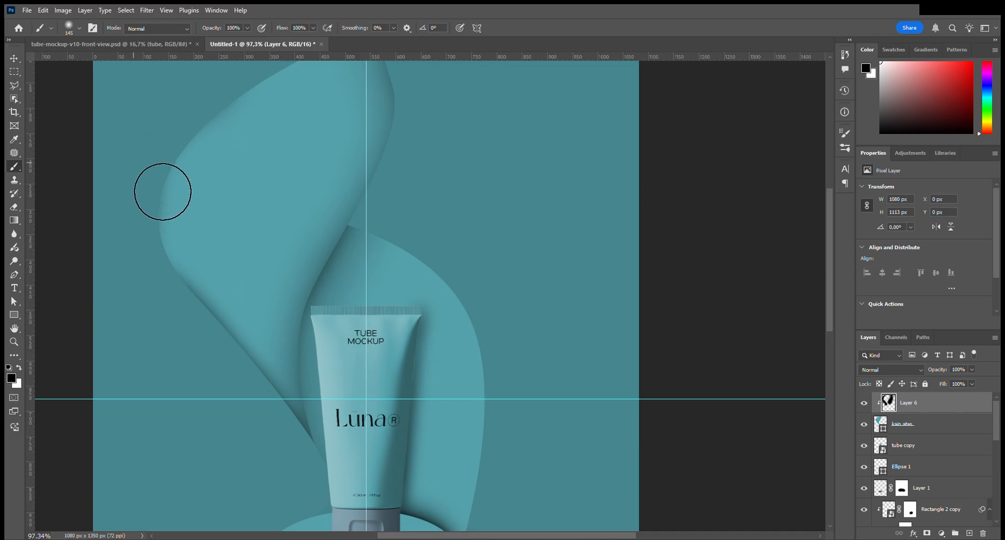
{"action": "scroll", "coordinate": [171, 192], "scroll_direction": "up", "scroll_amount": 2}
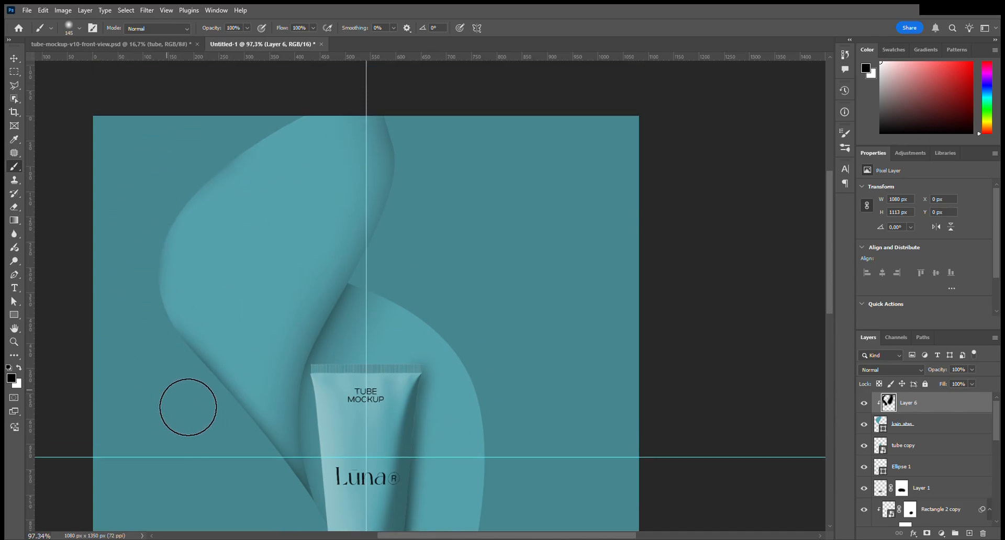
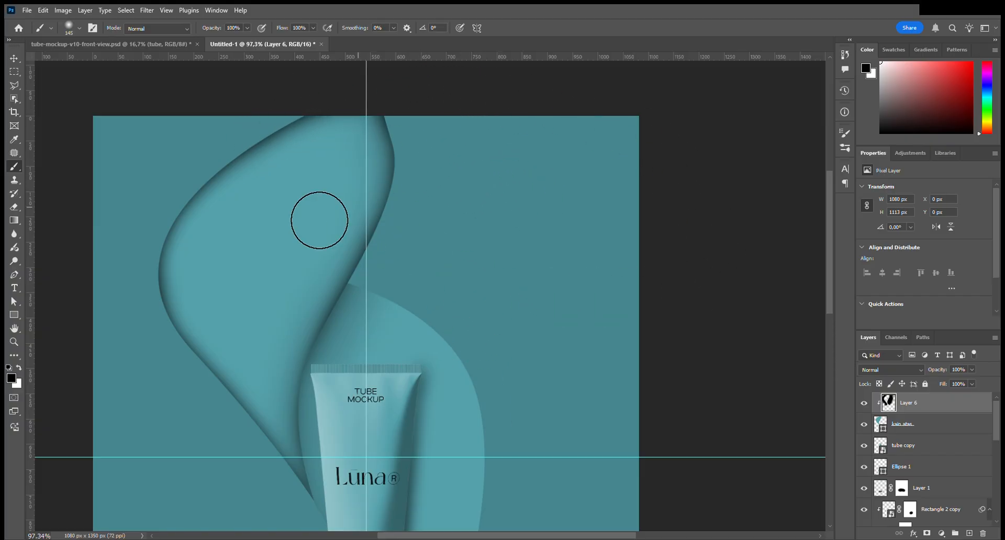
{"action": "key", "text": "bracketright"}
{"action": "key", "text": "bracketright"}
{"action": "key", "text": "bracketright"}
{"action": "key", "text": "bracketright"}
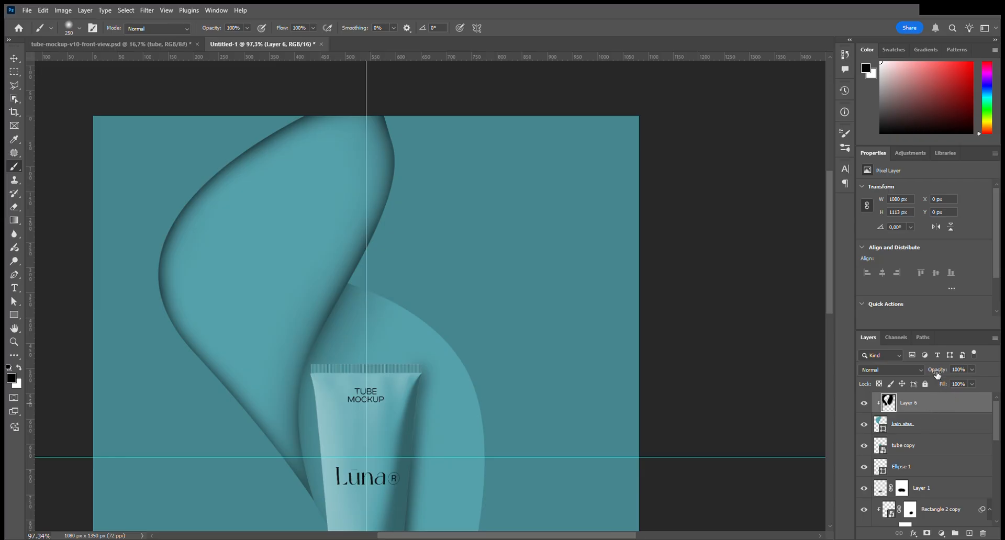
Reduce Layer 6's opacity to 82%, duplicate it, and clip the copy to kain atas.
{"action": "left_click_drag", "start_coordinate": [937, 375], "coordinate": [925, 373]}
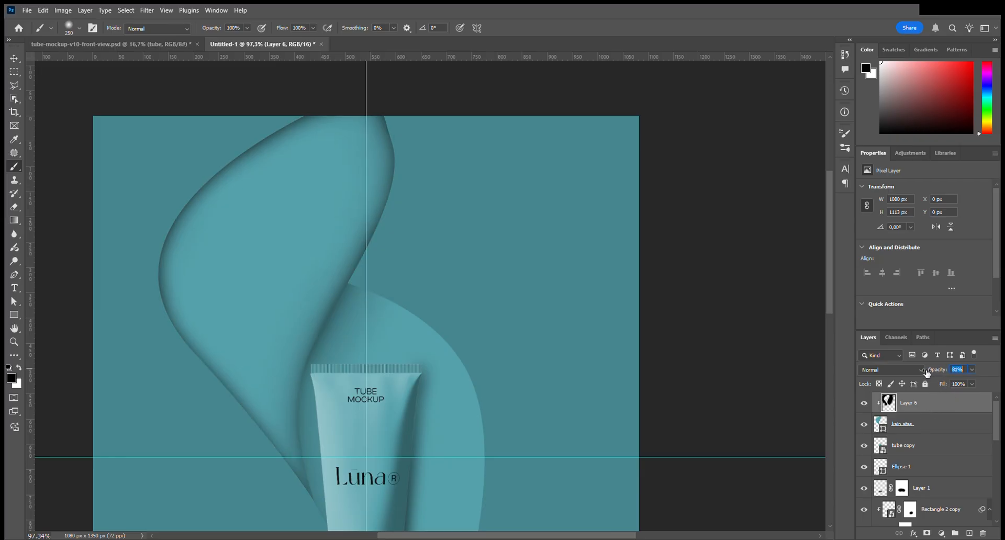
{"action": "left_click", "coordinate": [960, 400]}
{"action": "key", "text": "ctrl+j"}
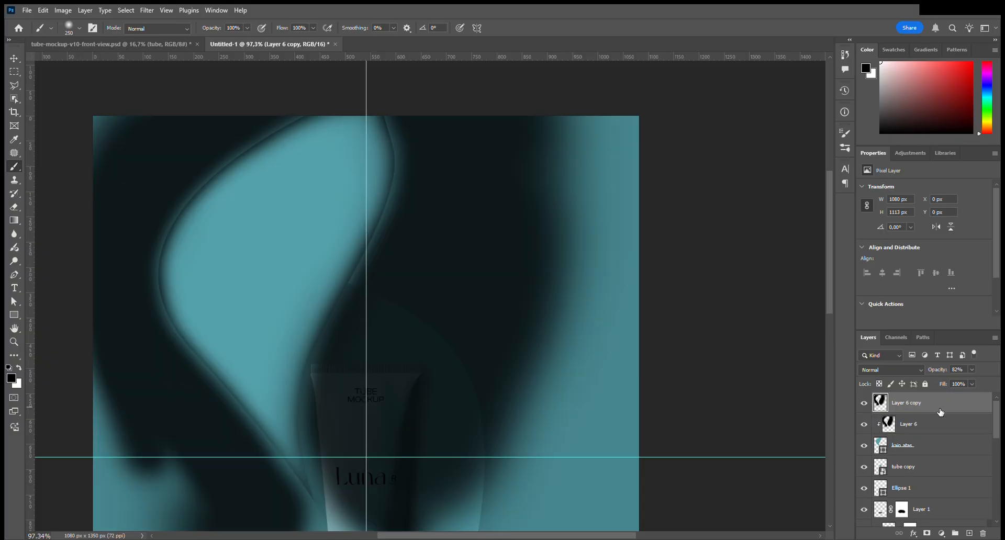
{"action": "left_click", "coordinate": [937, 414], "text": "alt"}
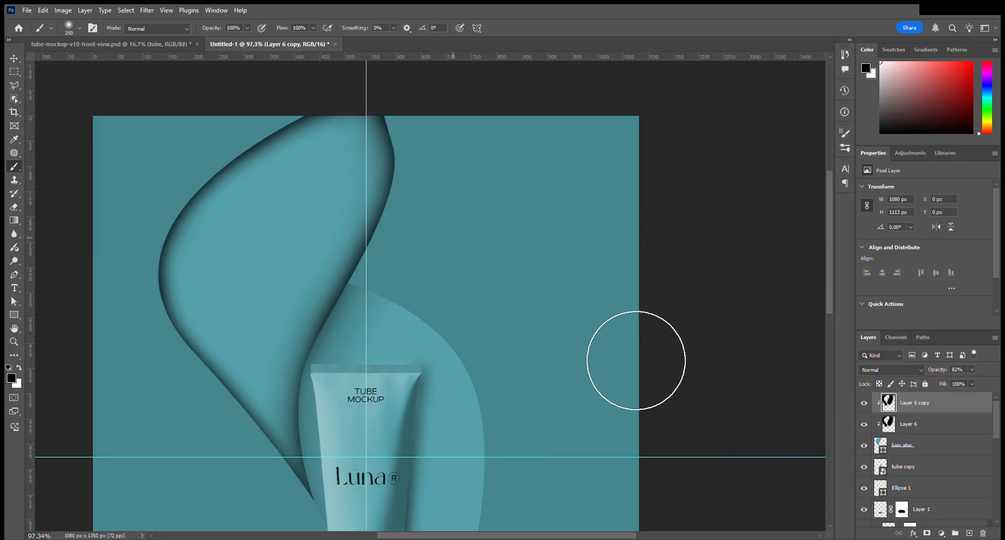
Blur Layer 6 copy strongly so its shadow spreads softly across the inside of kain atas.
{"action": "left_click", "coordinate": [12, 59]}
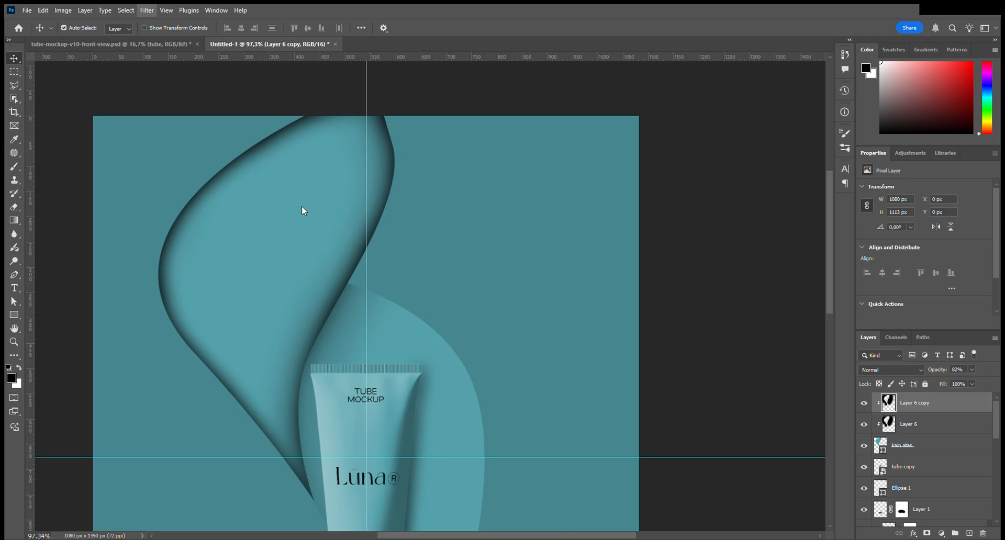
{"action": "key", "text": "h"}
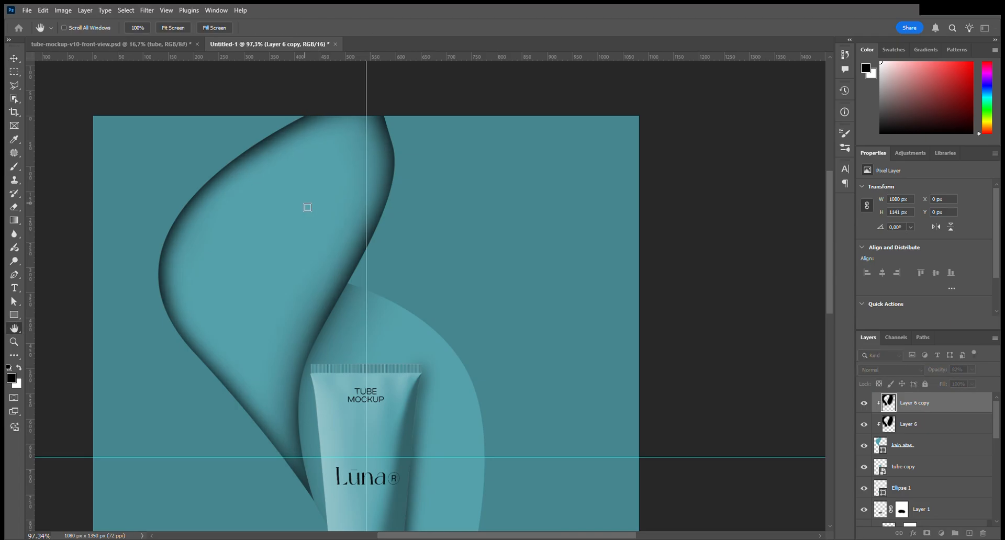
{"action": "key", "text": "ctrl+z"}
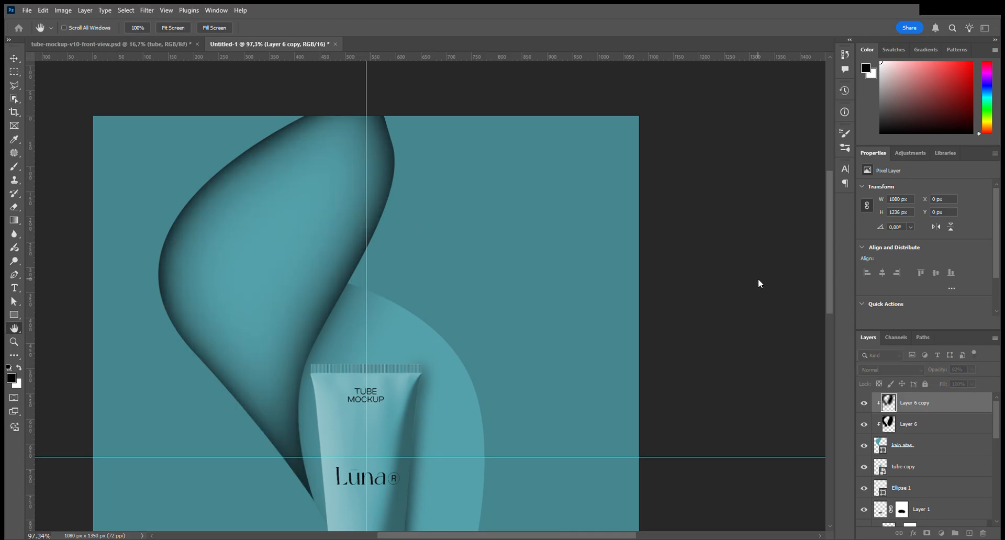
{"action": "key", "text": "ctrl+z"}
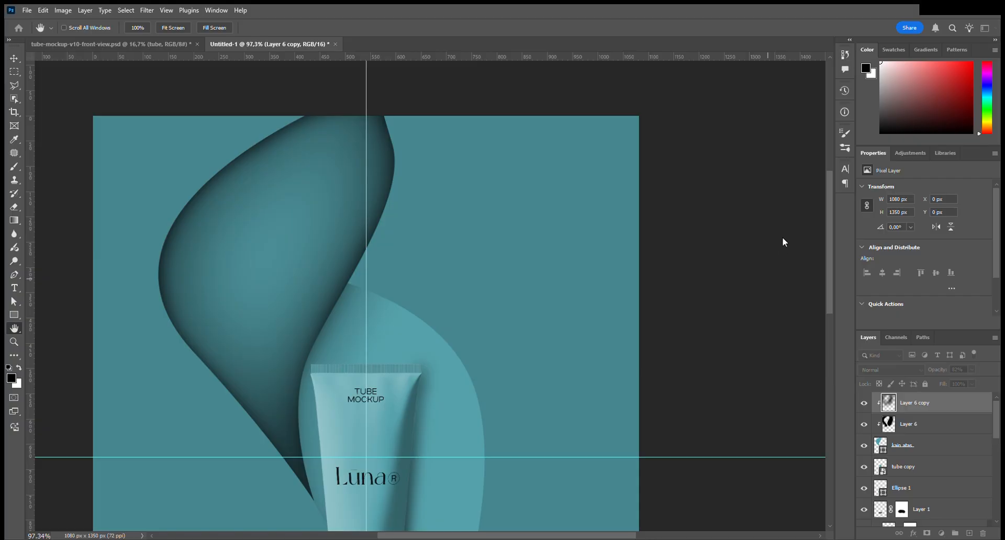
{"action": "key", "text": "v"}
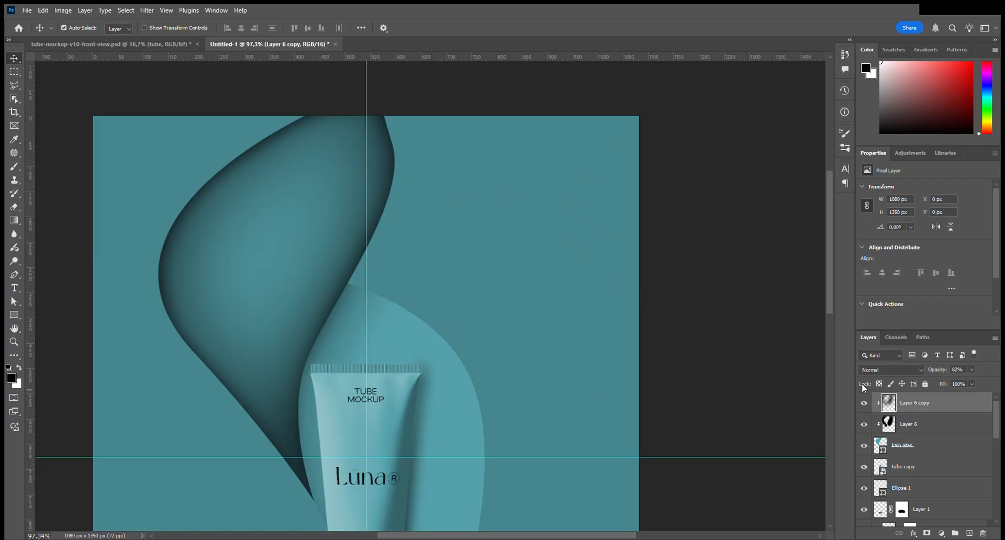
Set Layer 6 copy's opacity to 25% and compare the cloth shading with that layer hidden and shown.
{"action": "mouse_move", "coordinate": [945, 374]}
{"action": "left_mouse_down"}
{"action": "mouse_move", "coordinate": [922, 373]}
{"action": "mouse_move", "coordinate": [944, 373]}
{"action": "left_mouse_up"}
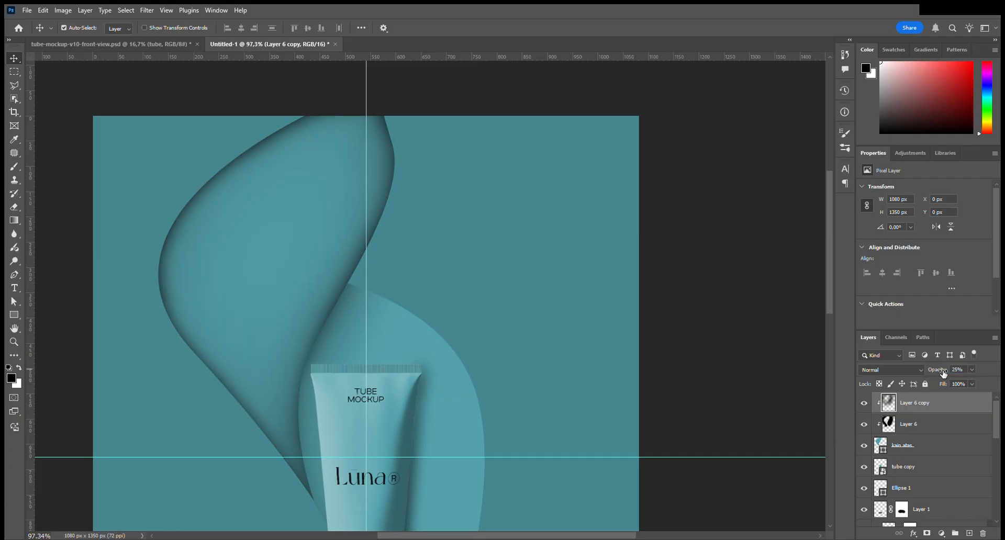
{"action": "left_click", "coordinate": [866, 406]}
{"action": "left_click", "coordinate": [867, 406]}
{"action": "left_click", "coordinate": [867, 405]}
{"action": "left_click", "coordinate": [866, 406]}
{"action": "left_click", "coordinate": [866, 406]}
{"action": "left_click", "coordinate": [866, 405]}
Add a new layer clipped to kain belakang, directly above it and below Layer 5.
{"action": "scroll", "coordinate": [326, 370], "scroll_direction": "down", "scroll_amount": 3}
{"action": "scroll", "coordinate": [341, 377], "scroll_direction": "down", "scroll_amount": 2}
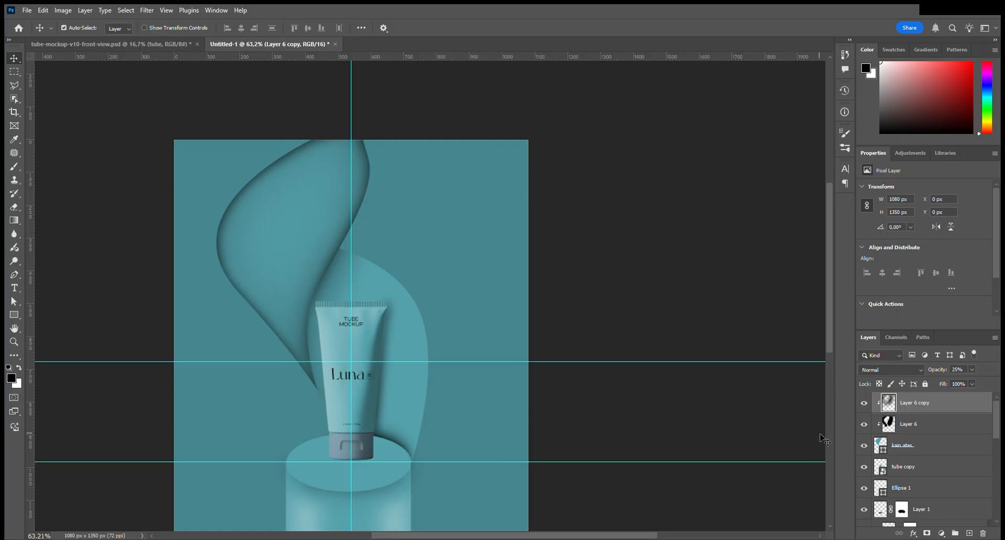
{"action": "scroll", "coordinate": [822, 441], "scroll_direction": "down", "scroll_amount": 2}
{"action": "scroll", "coordinate": [962, 475], "scroll_direction": "down", "scroll_amount": 2}
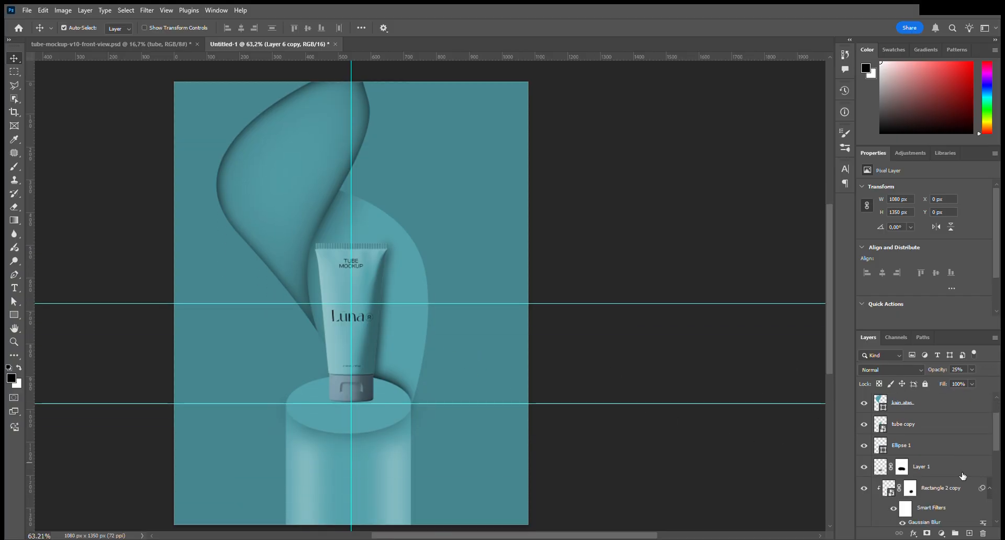
{"action": "scroll", "coordinate": [963, 476], "scroll_direction": "down", "scroll_amount": 3}
{"action": "scroll", "coordinate": [936, 491], "scroll_direction": "down", "scroll_amount": 5}
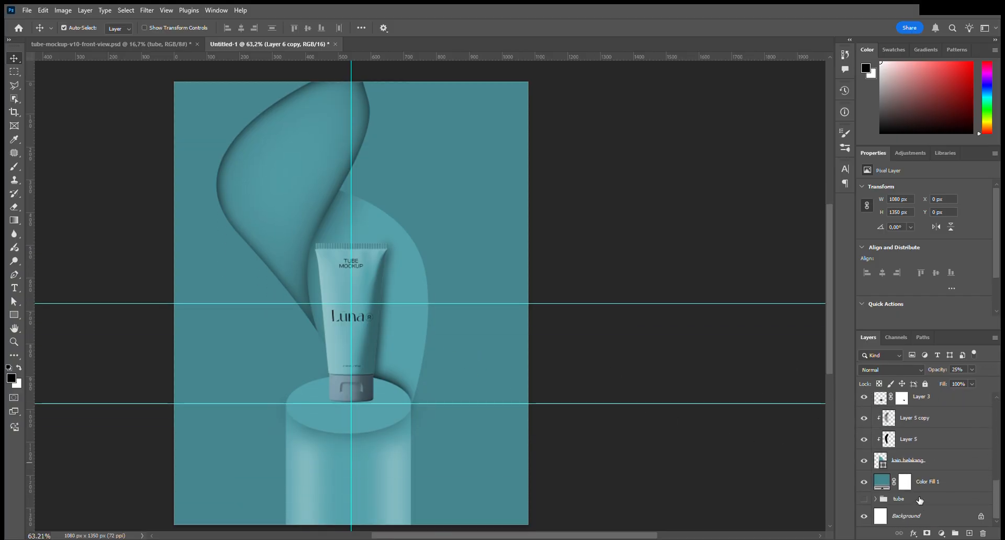
{"action": "left_click", "coordinate": [947, 471]}
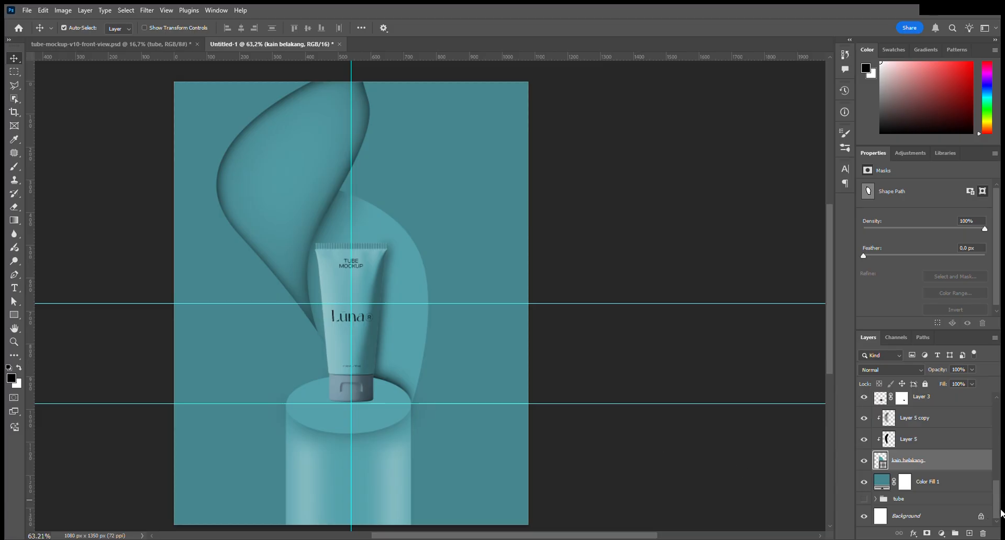
{"action": "left_click", "coordinate": [968, 533]}
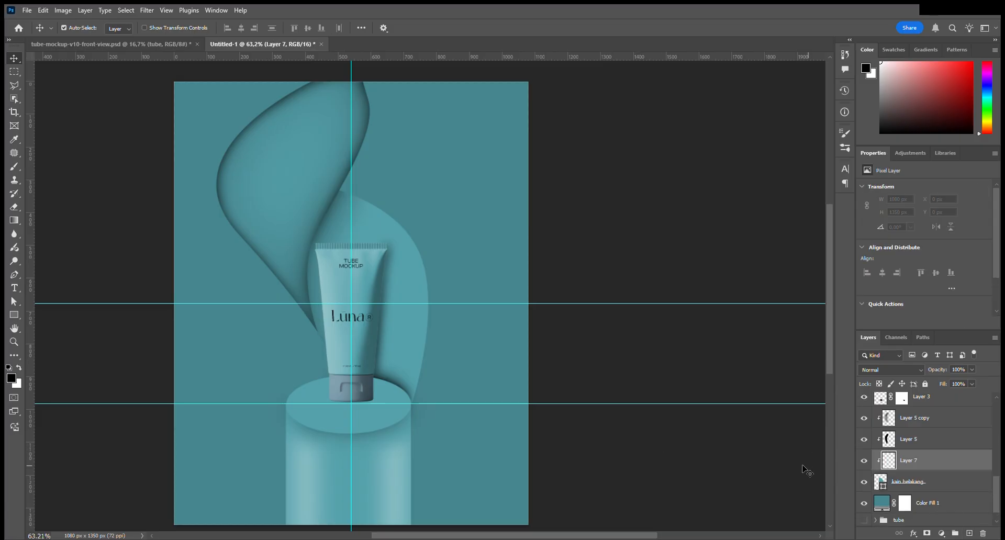
Draw a closed Pen shape about 306 by 582 px that follows the right outer edge of kain belakang, clipped to that cloth.
{"action": "left_click", "coordinate": [14, 281]}
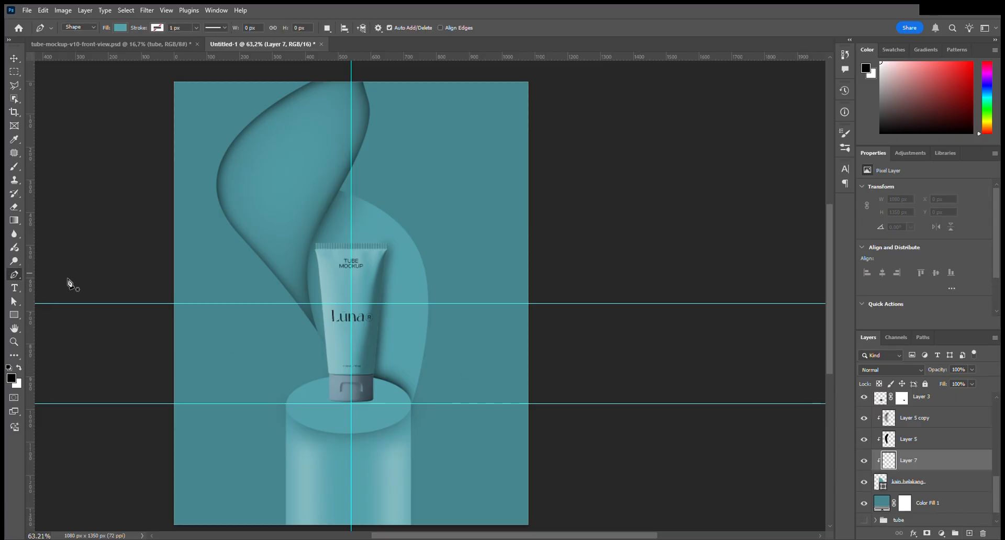
{"action": "scroll", "coordinate": [410, 254], "scroll_direction": "up", "scroll_amount": 3}
{"action": "scroll", "coordinate": [410, 254], "scroll_direction": "up", "scroll_amount": 1}
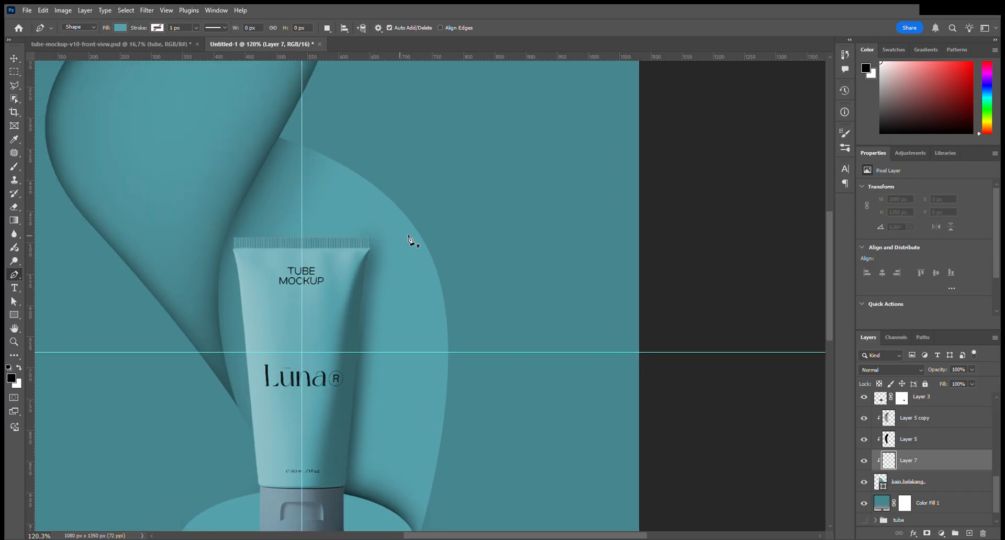
{"action": "left_click", "coordinate": [293, 143]}
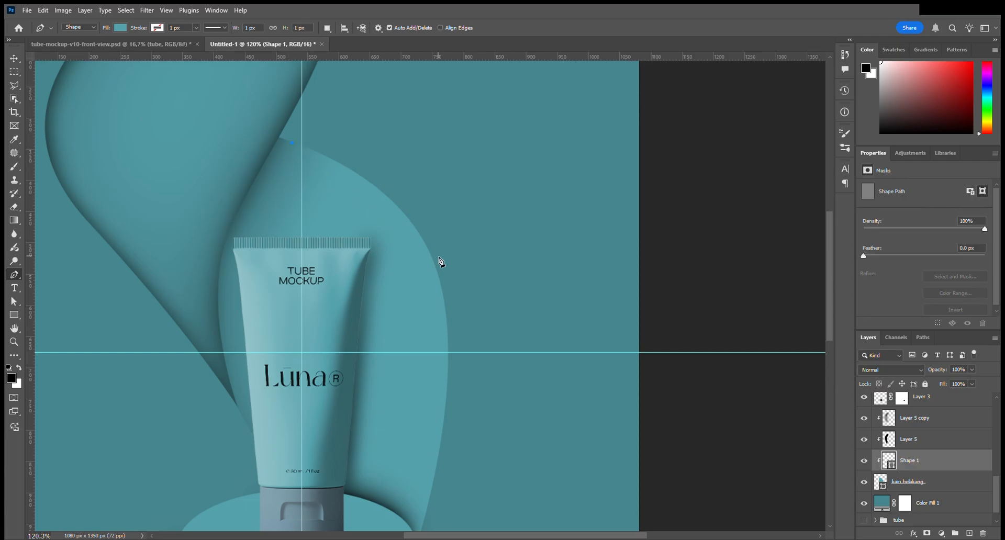
{"action": "scroll", "coordinate": [428, 502], "scroll_direction": "down", "scroll_amount": 2}
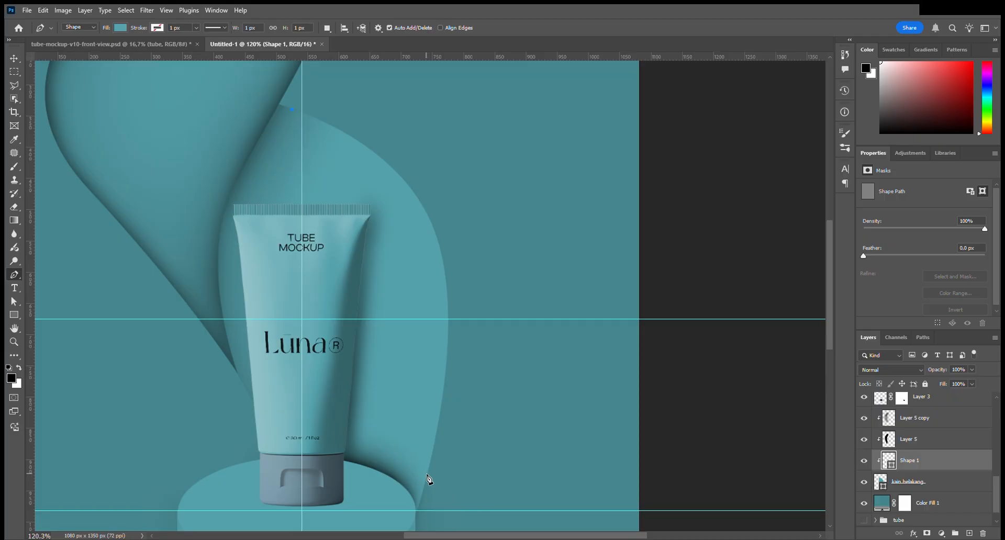
{"action": "left_click", "coordinate": [426, 473]}
{"action": "left_click_drag", "start_coordinate": [364, 244], "coordinate": [430, 226]}
{"action": "left_click", "coordinate": [452, 457]}
{"action": "left_click", "coordinate": [484, 238]}
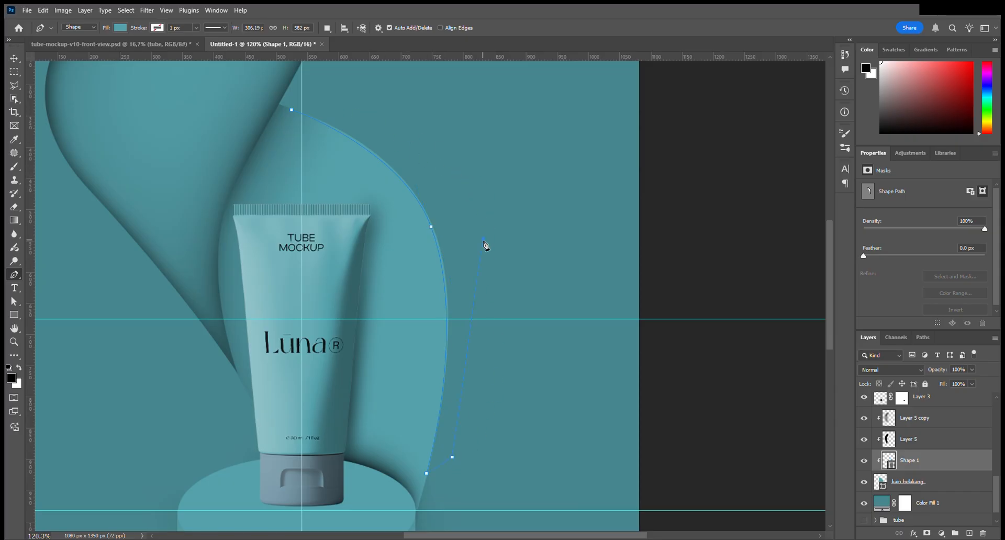
{"action": "left_click", "coordinate": [292, 110]}
{"action": "key", "text": "i"}
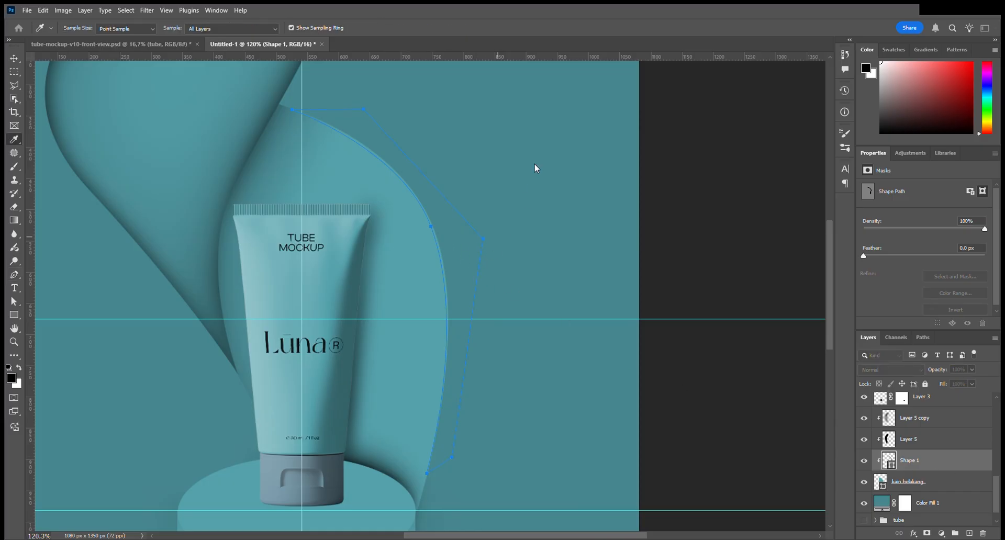
Try painting soft white with the 250 px Brush inside a selection made from the Shape 1 outline.
{"action": "key", "text": "p"}
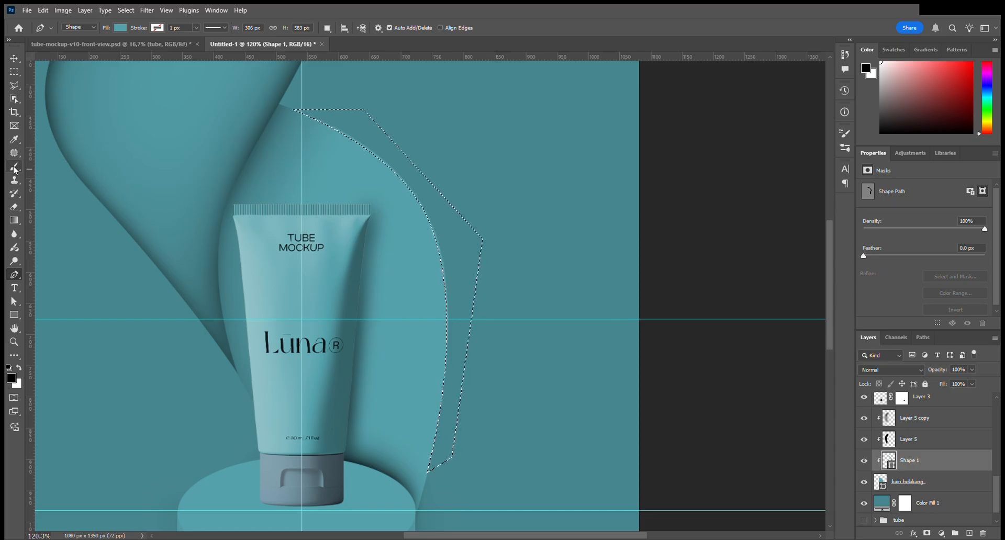
{"action": "key", "text": "b"}
{"action": "key", "text": "x"}
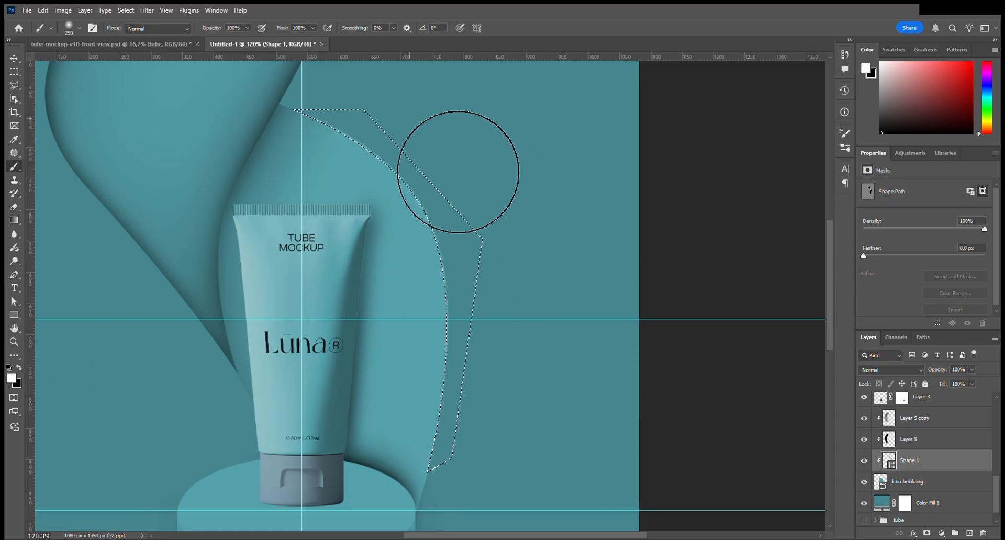
{"action": "key", "text": "ctrl+shift+alt+n"}
{"action": "mouse_move", "coordinate": [399, 141]}
{"action": "left_mouse_down"}
{"action": "mouse_move", "coordinate": [476, 188]}
{"action": "mouse_move", "coordinate": [557, 279]}
{"action": "mouse_move", "coordinate": [580, 353]}
{"action": "left_mouse_up"}
{"action": "key", "text": "ctrl+z"}
{"action": "key", "text": "ctrl+z"}
{"action": "key", "text": "ctrl+z"}
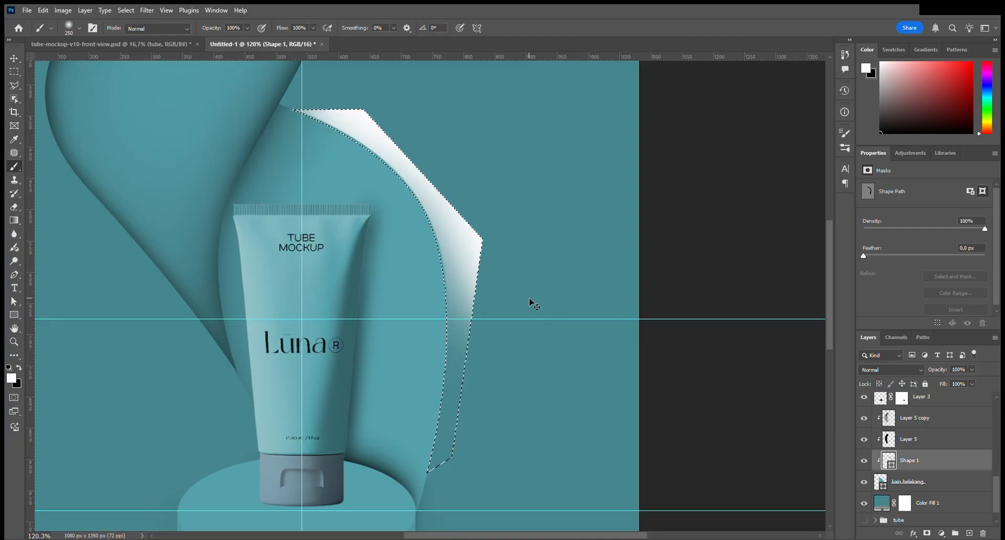
Try a free white brush stroke beside the cloth on a new layer below kain belakang.
{"action": "key", "text": "ctrl+d"}
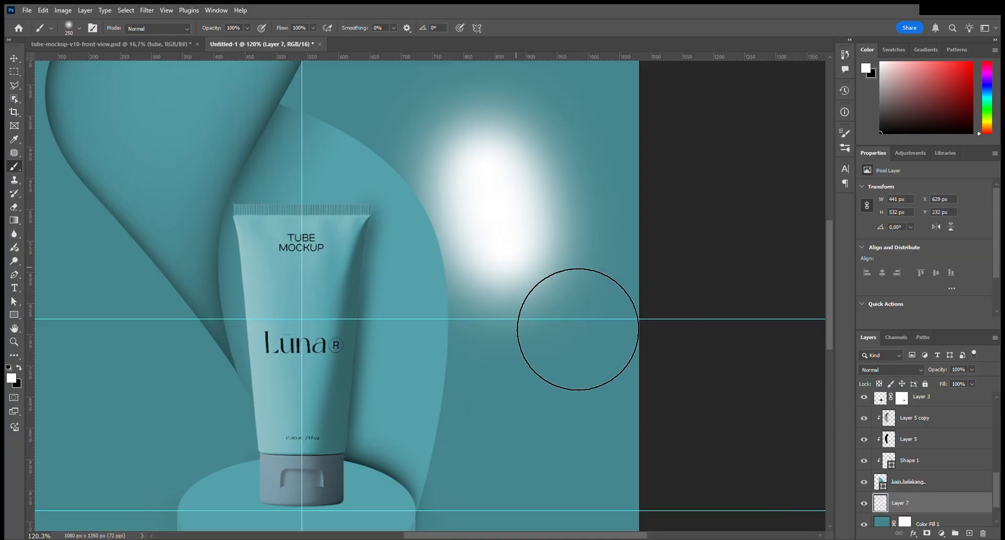
{"action": "key", "text": "ctrl+z"}
{"action": "key", "text": "ctrl+z"}
{"action": "key", "text": "ctrl+z"}
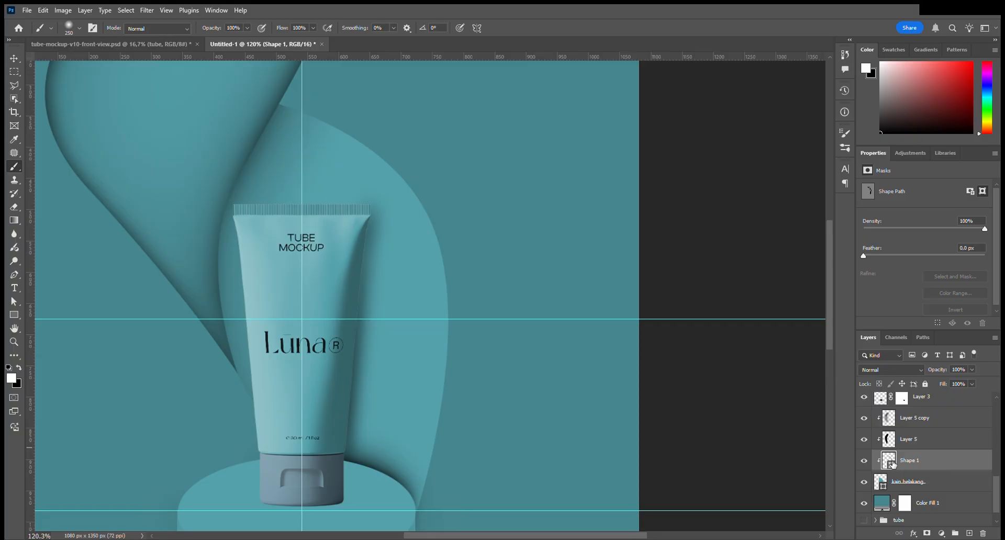
Try a soft white glow on a layer behind kain belakang's right edge and compare it with the cloth hidden and shown.
{"action": "left_click", "coordinate": [865, 461]}
{"action": "left_click", "coordinate": [865, 461]}
{"action": "key", "text": "ctrl+shift+z"}
{"action": "key", "text": "ctrl+shift+z"}
{"action": "key", "text": "ctrl+shift+z"}
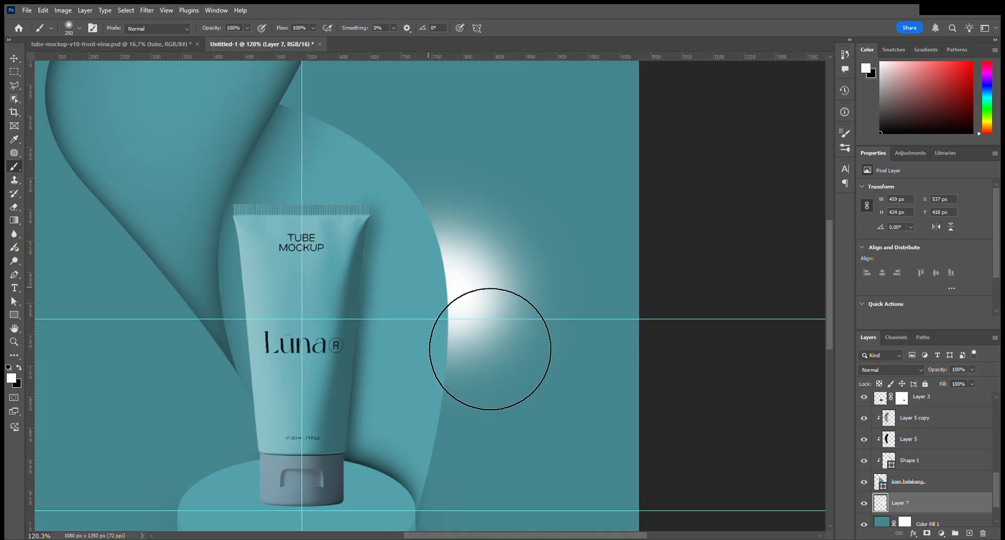
{"action": "scroll", "coordinate": [545, 359], "scroll_direction": "down", "scroll_amount": 3}
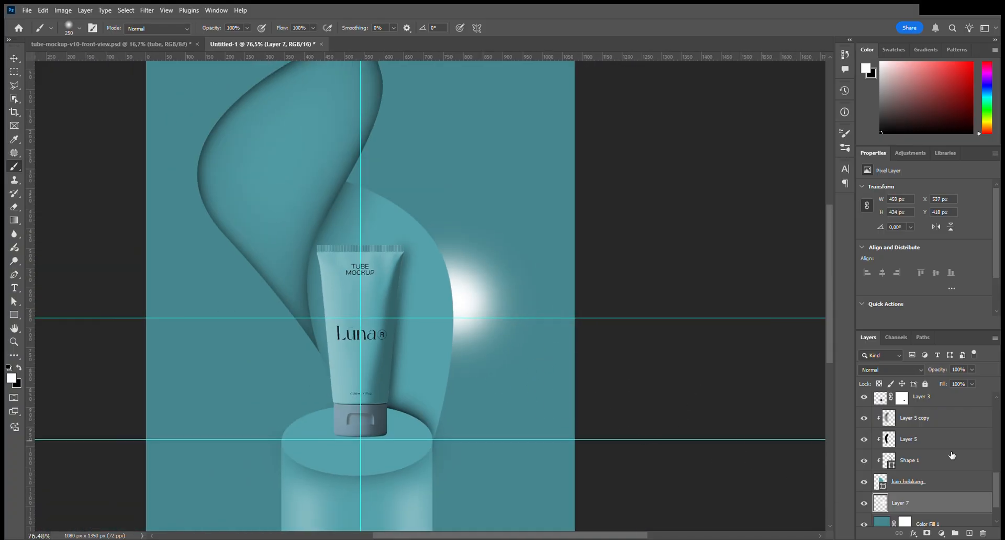
{"action": "left_click", "coordinate": [864, 483]}
{"action": "left_click", "coordinate": [864, 483]}
Try a second white brush dab on another layer beneath kain belakang, and undo the white glow painted behind the cloth.
{"action": "left_click", "coordinate": [920, 463]}
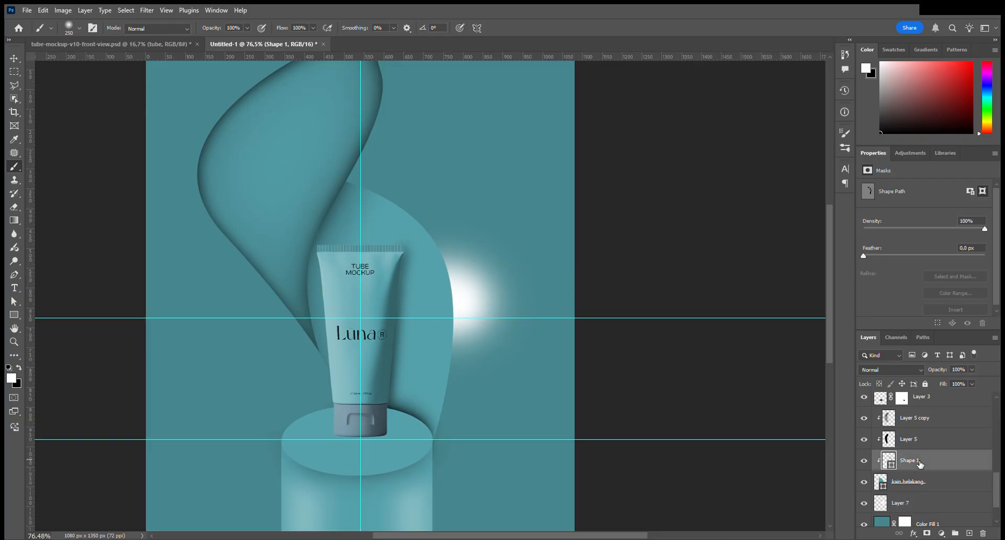
{"action": "left_click", "coordinate": [505, 388]}
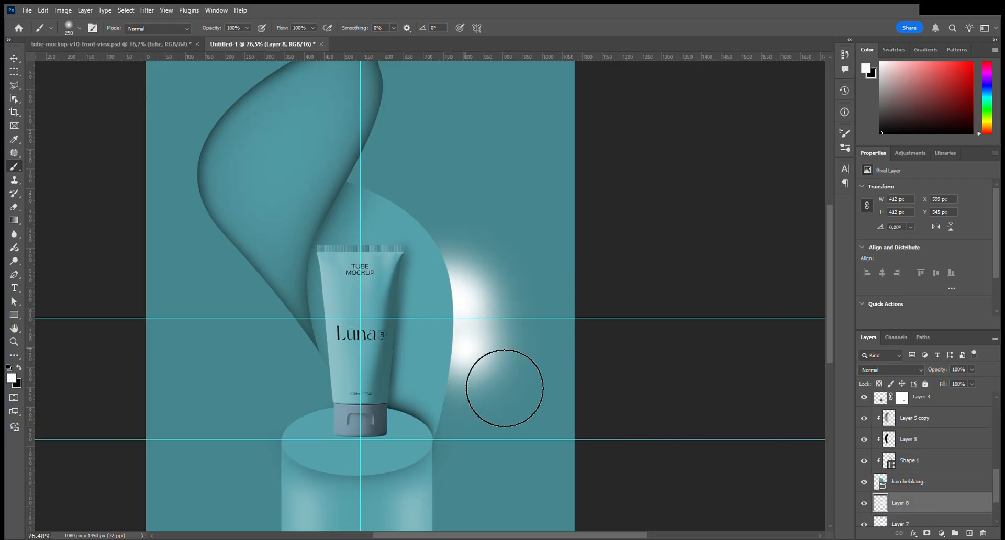
{"action": "key", "text": "ctrl+z"}
{"action": "key", "text": "ctrl+z"}
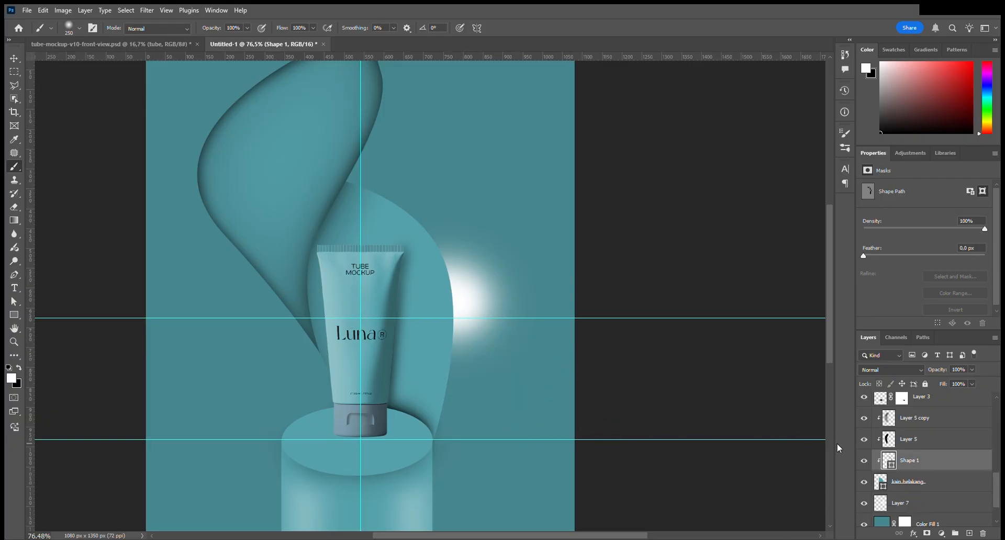
{"action": "key", "text": "ctrl+z"}
{"action": "key", "text": "ctrl+z"}
{"action": "key", "text": "ctrl+z"}
{"action": "key", "text": "ctrl+z"}
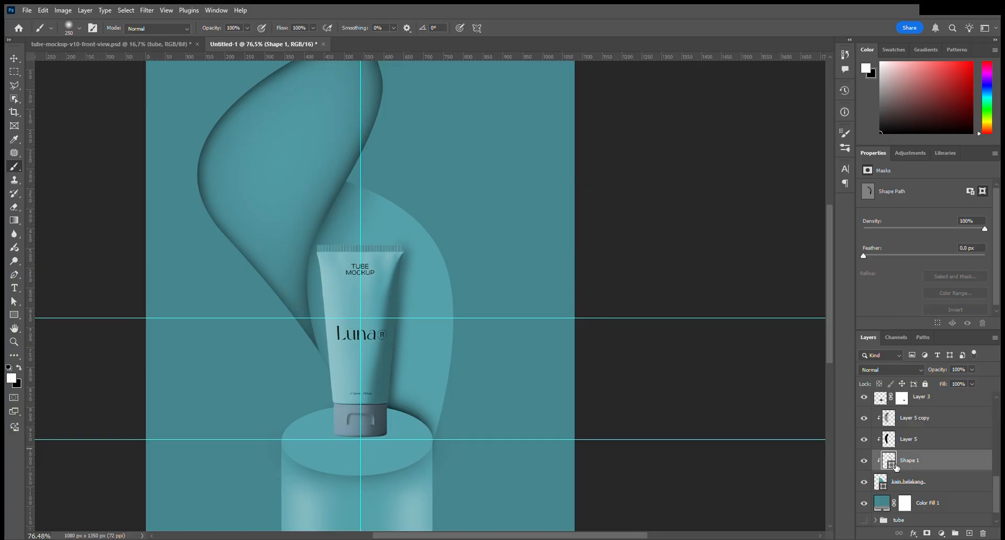
Delete Shape 1 and add an empty layer clipped to kain belakang, below Layer 5.
{"action": "left_click_drag", "start_coordinate": [939, 465], "coordinate": [982, 534]}
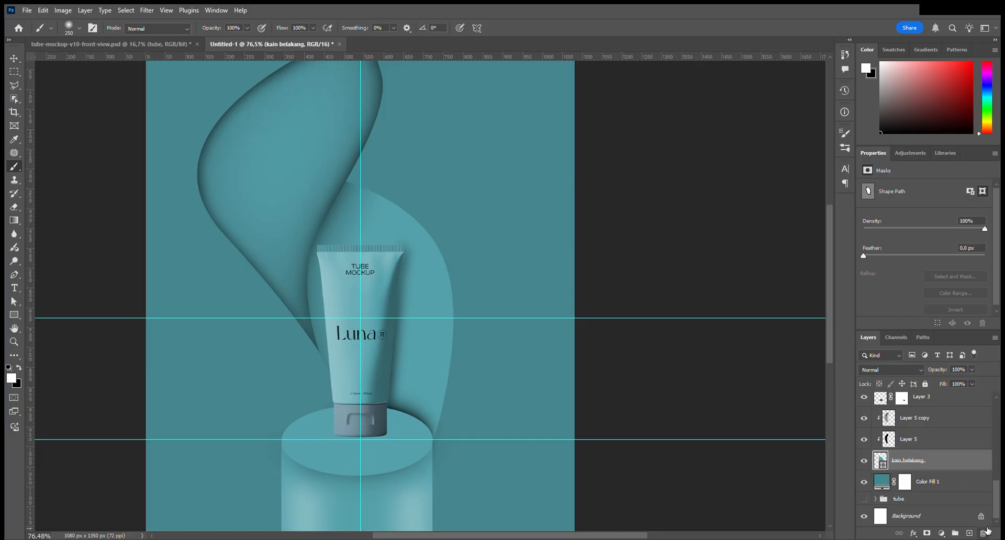
{"action": "left_click", "coordinate": [969, 533]}
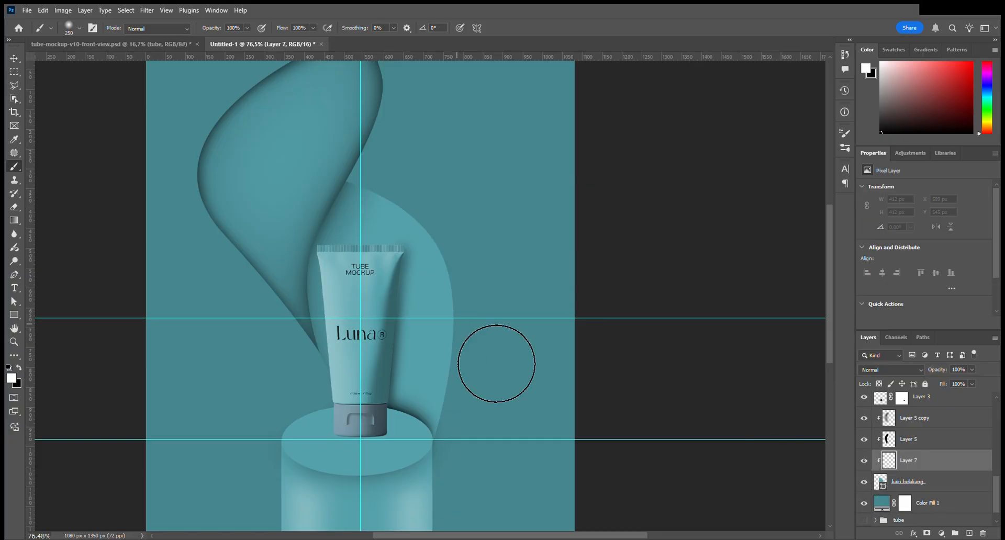
Brush a soft white highlight along the right outer edge of kain belakang on Layer 7 and set its opacity to 58%.
{"action": "left_click_drag", "start_coordinate": [494, 363], "coordinate": [513, 353]}
{"action": "key", "text": "ctrl+z"}
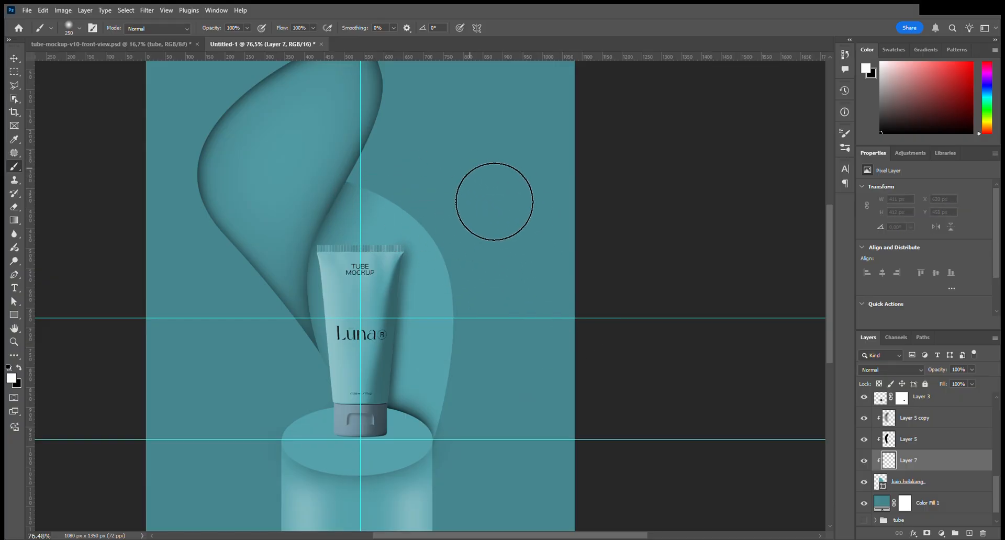
{"action": "left_click_drag", "start_coordinate": [467, 191], "coordinate": [566, 365]}
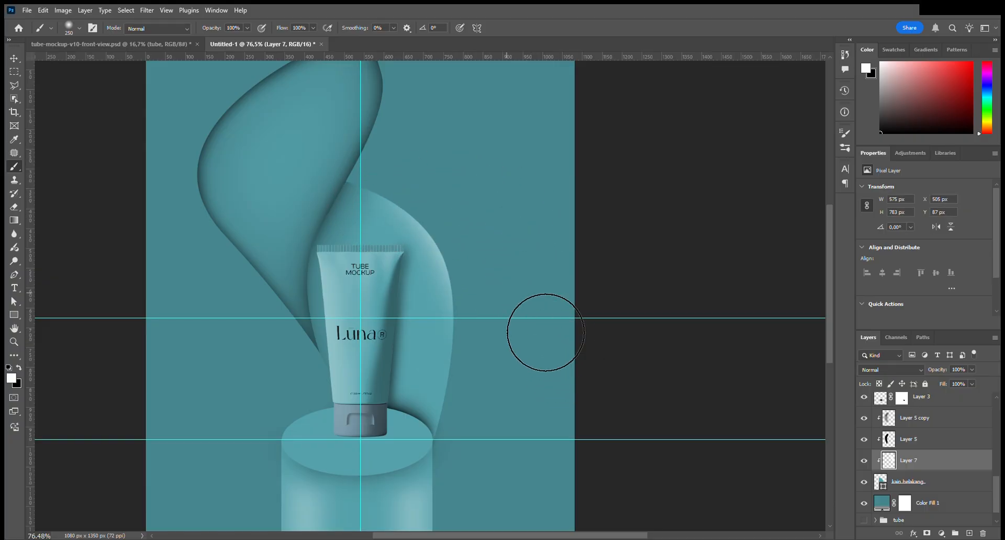
{"action": "key", "text": "ctrl+z"}
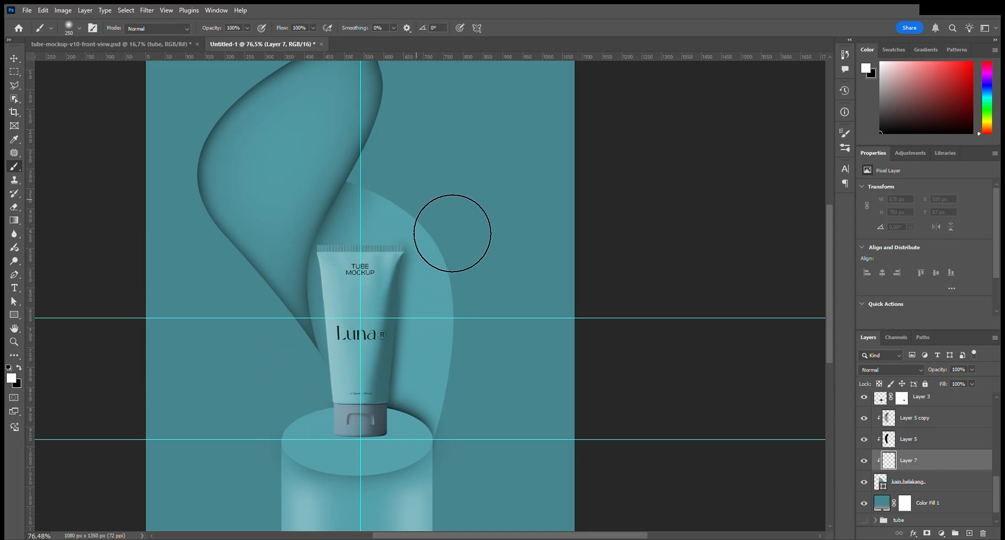
{"action": "mouse_move", "coordinate": [442, 198]}
{"action": "left_mouse_down"}
{"action": "mouse_move", "coordinate": [492, 229]}
{"action": "mouse_move", "coordinate": [534, 331]}
{"action": "mouse_move", "coordinate": [525, 460]}
{"action": "left_mouse_up"}
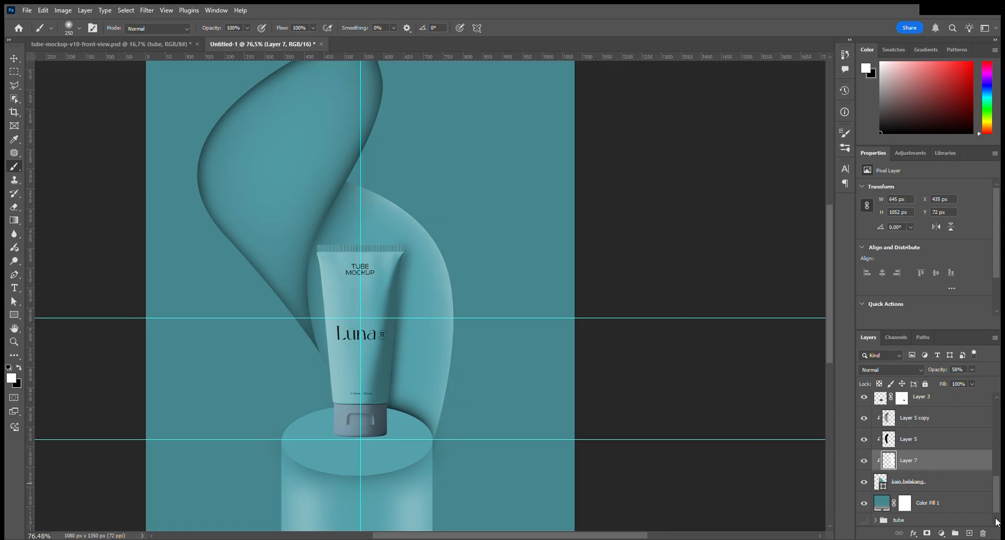
Brush a second white edge highlight on a new clipped layer above Layer 7 at 29% opacity, and set Layer 7's opacity to 18%.
{"action": "left_click", "coordinate": [974, 534]}
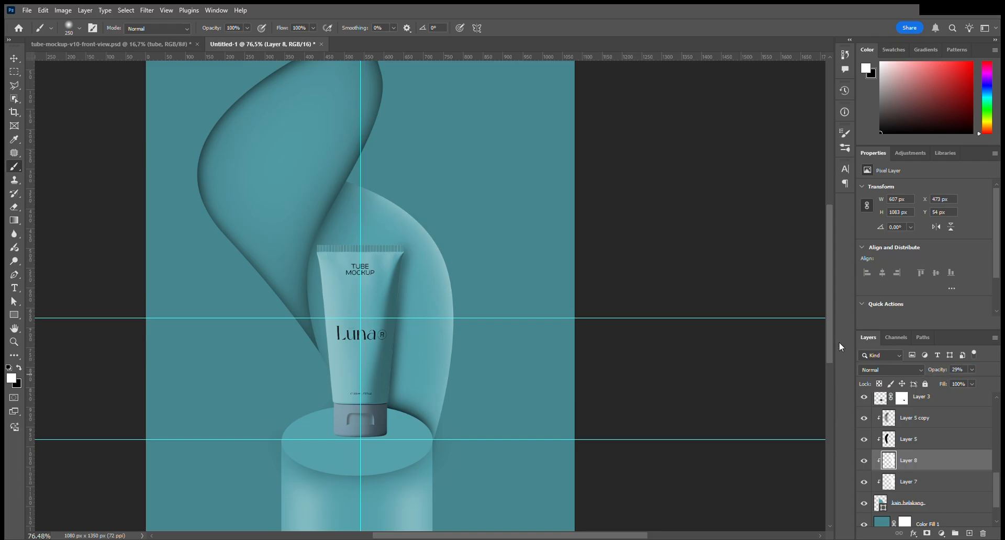
{"action": "scroll", "coordinate": [477, 423], "scroll_direction": "down", "scroll_amount": 2}
{"action": "scroll", "coordinate": [468, 413], "scroll_direction": "down", "scroll_amount": 1}
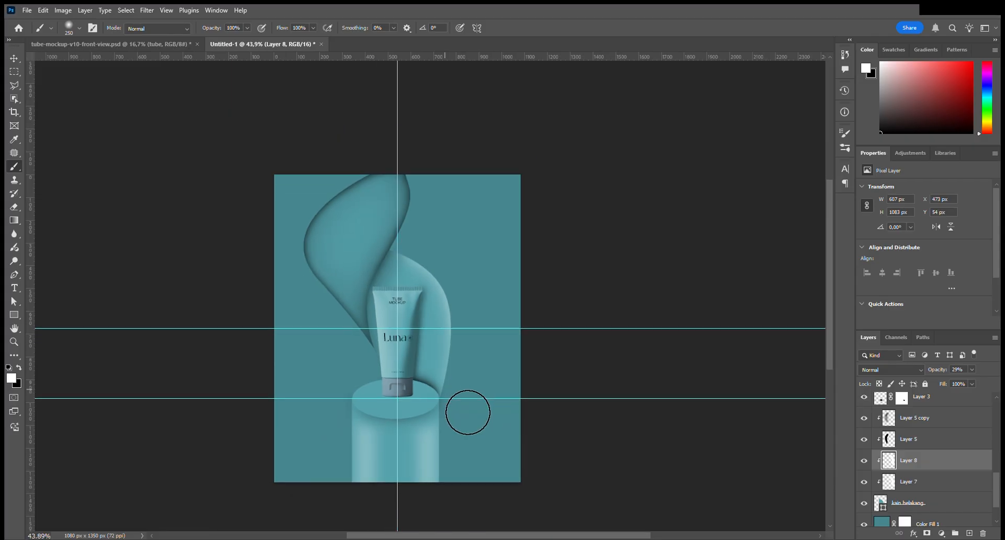
{"action": "scroll", "coordinate": [457, 415], "scroll_direction": "down", "scroll_amount": 2}
{"action": "scroll", "coordinate": [438, 433], "scroll_direction": "up", "scroll_amount": 3}
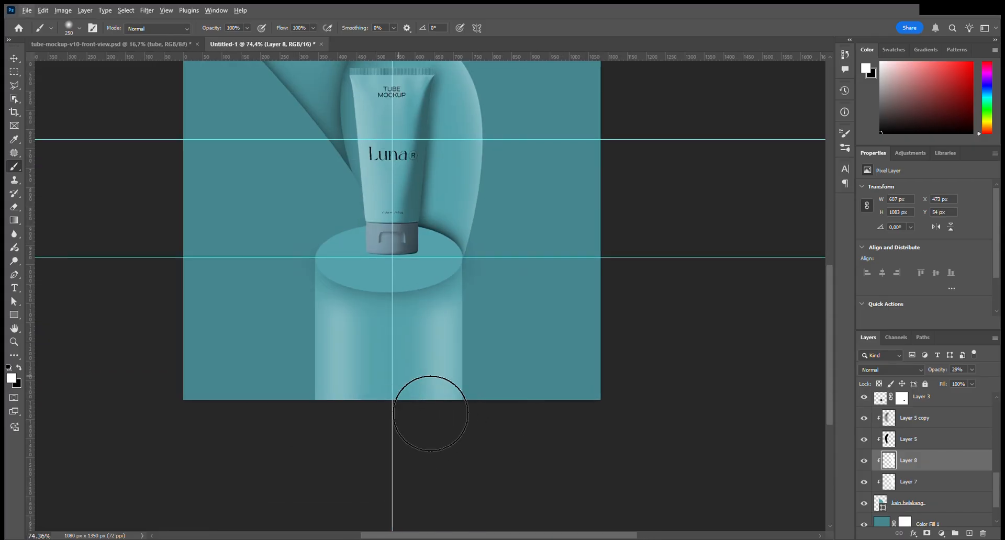
{"action": "scroll", "coordinate": [419, 411], "scroll_direction": "up", "scroll_amount": 5}
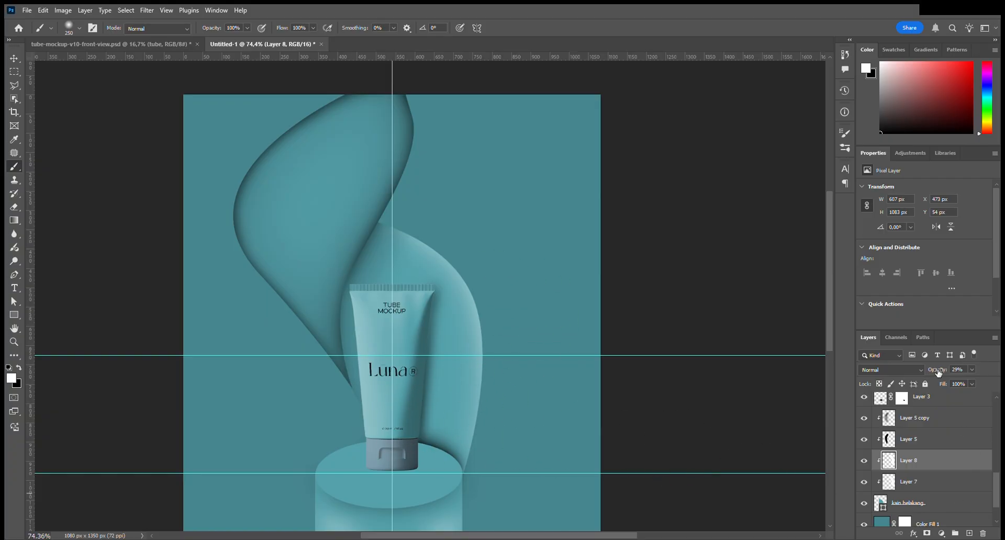
{"action": "left_click", "coordinate": [906, 485]}
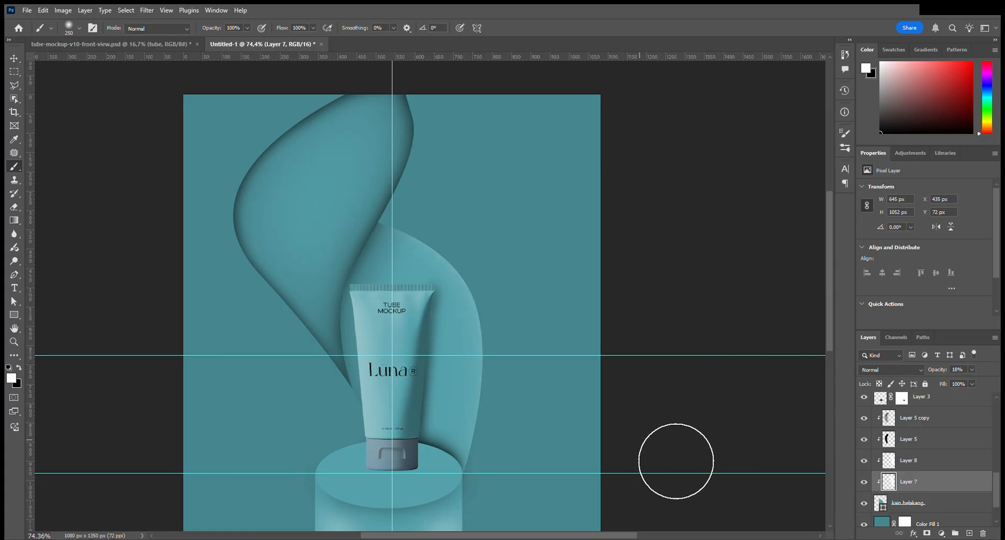
Add a new layer above Layer 6 copy and clip it to kain atas.
{"action": "scroll", "coordinate": [917, 433], "scroll_direction": "up", "scroll_amount": 10}
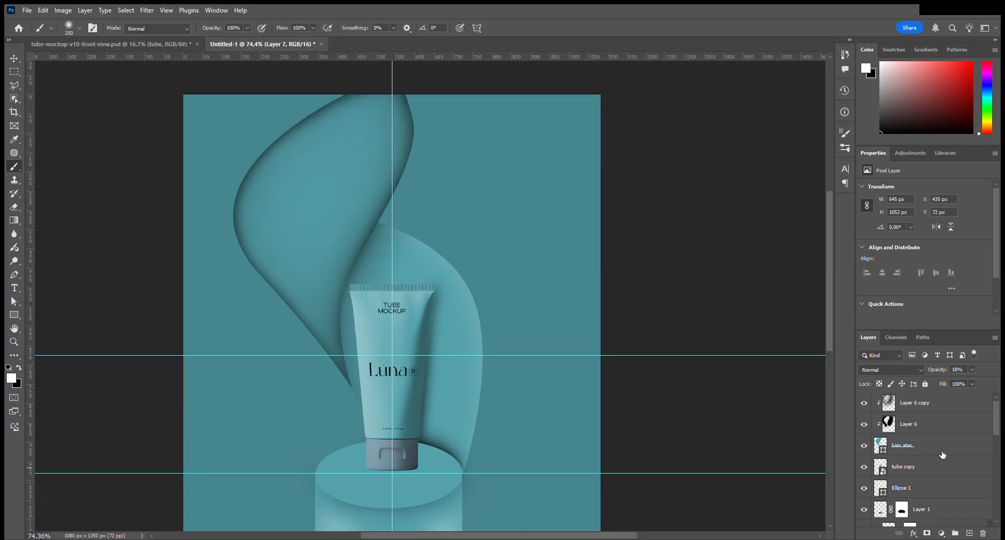
{"action": "left_click", "coordinate": [947, 413]}
{"action": "left_click", "coordinate": [970, 533]}
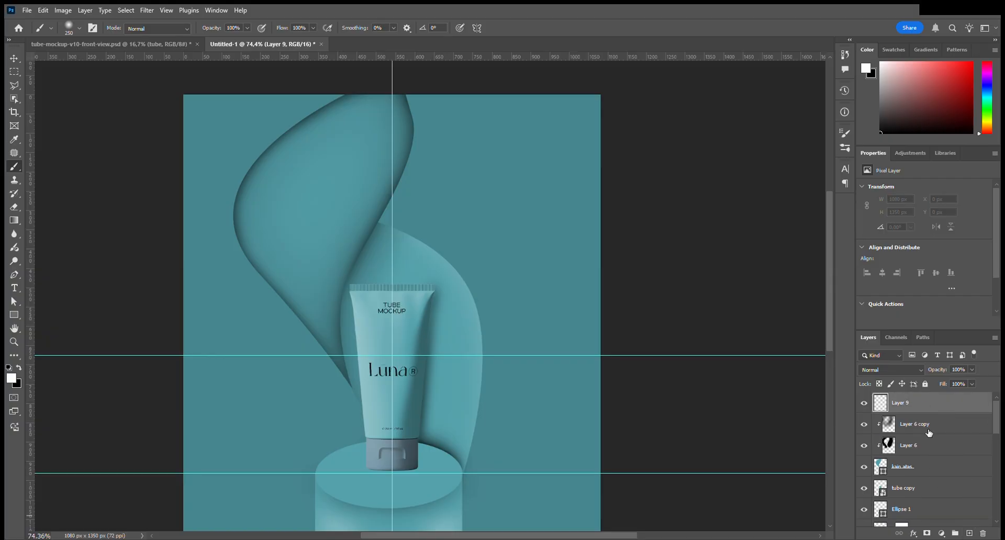
{"action": "left_click", "coordinate": [913, 419], "text": "alt"}
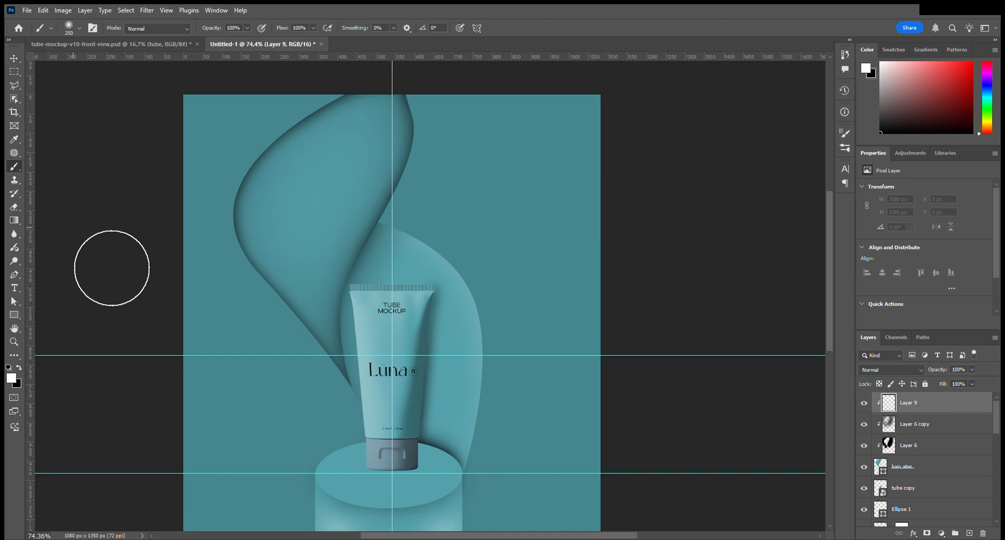
Select an area about 353 by 567 px inside kain atas with the Polygonal Lasso, following the cloth's outline.
{"action": "left_click", "coordinate": [10, 86]}
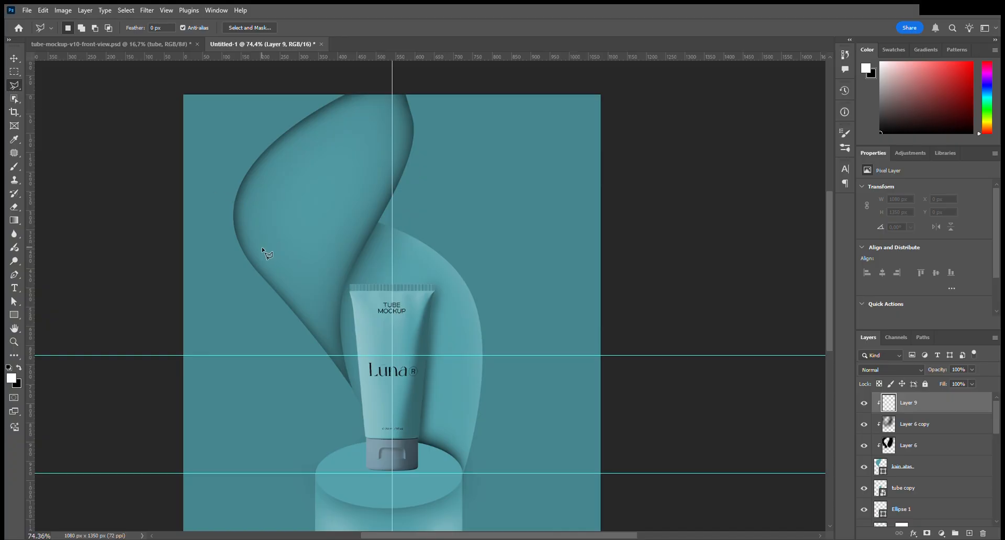
{"action": "left_click", "coordinate": [296, 150]}
{"action": "left_click", "coordinate": [262, 247]}
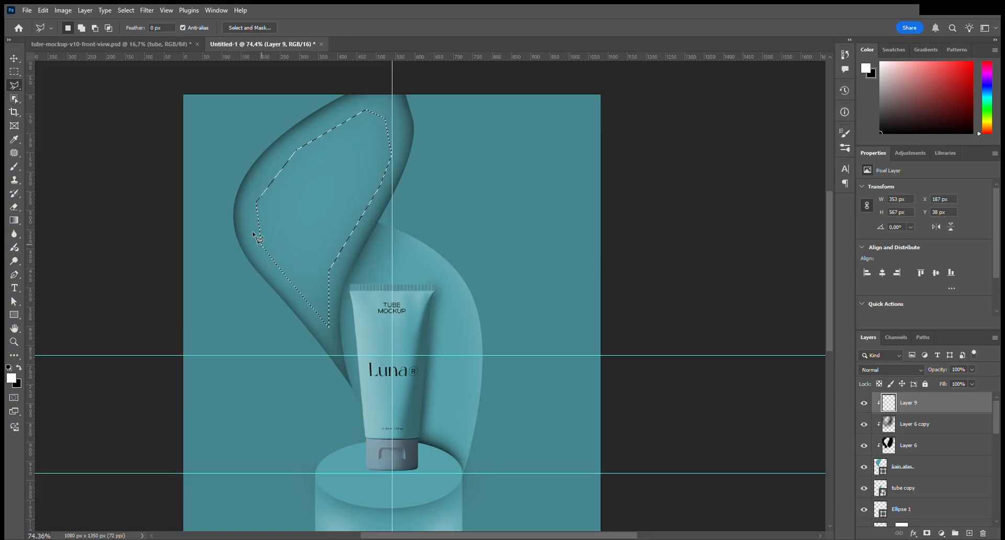
Paint the selected area of kain atas solid white on Layer 9 and clear the selection.
{"action": "left_click", "coordinate": [14, 166]}
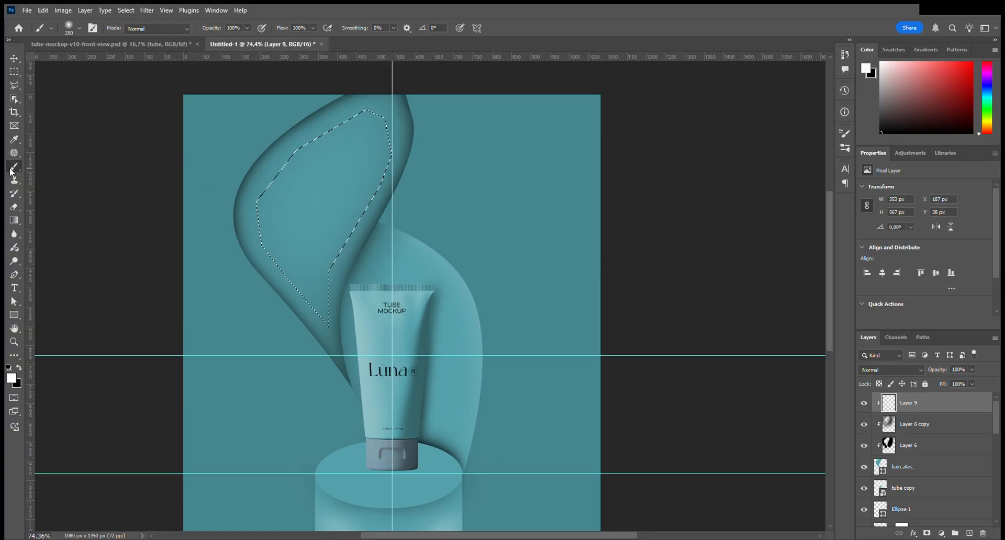
{"action": "mouse_move", "coordinate": [359, 233]}
{"action": "left_mouse_down"}
{"action": "mouse_move", "coordinate": [386, 173]}
{"action": "mouse_move", "coordinate": [360, 191]}
{"action": "mouse_move", "coordinate": [432, 169]}
{"action": "mouse_move", "coordinate": [360, 296]}
{"action": "mouse_move", "coordinate": [332, 321]}
{"action": "mouse_move", "coordinate": [350, 347]}
{"action": "mouse_move", "coordinate": [333, 312]}
{"action": "mouse_move", "coordinate": [327, 195]}
{"action": "mouse_move", "coordinate": [377, 174]}
{"action": "mouse_move", "coordinate": [459, 367]}
{"action": "left_mouse_up"}
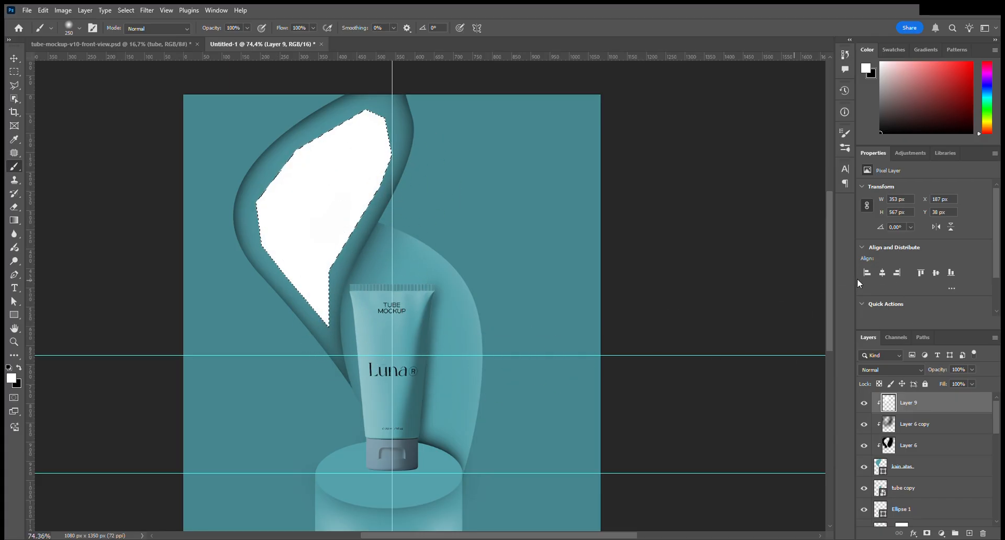
{"action": "scroll", "coordinate": [966, 285], "scroll_direction": "down", "scroll_amount": 2}
{"action": "scroll", "coordinate": [964, 280], "scroll_direction": "up", "scroll_amount": 2}
{"action": "key", "text": "ctrl+d"}
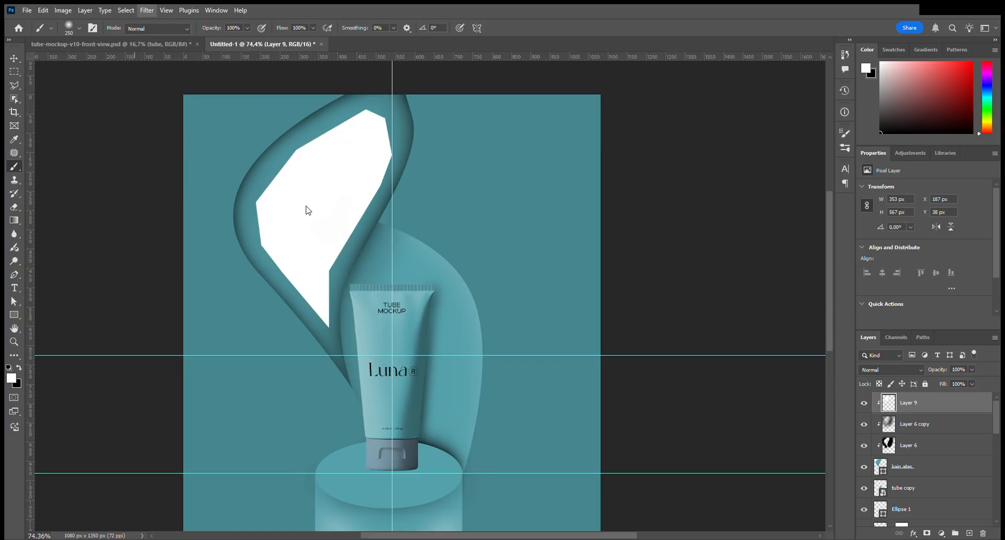
Blur Layer 9's white patch until it fades softly across kain atas, and set the layer's opacity to 21%.
{"action": "key", "text": "ctrl+z"}
{"action": "key", "text": "space"}
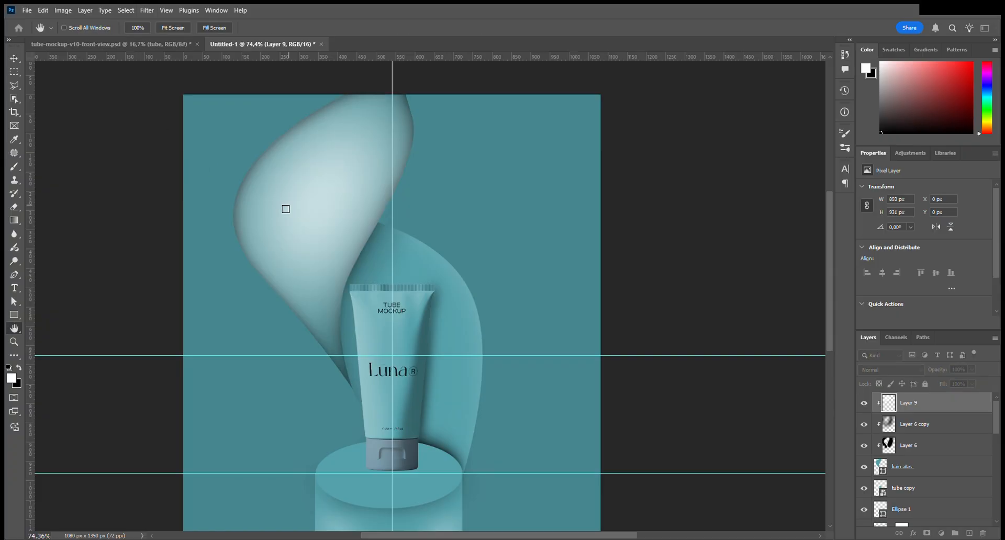
{"action": "key", "text": "ctrl+shift+z"}
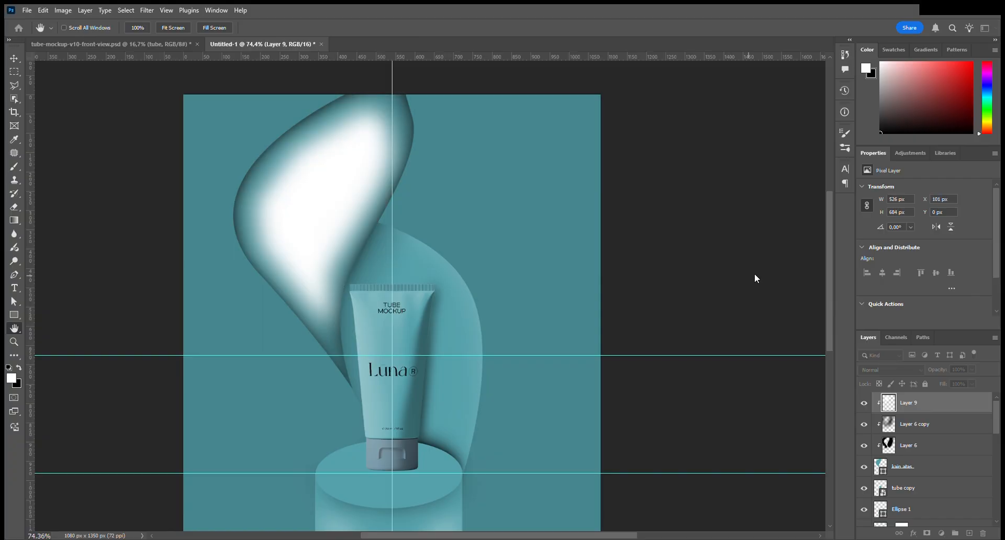
{"action": "key", "text": "ctrl+shift+z"}
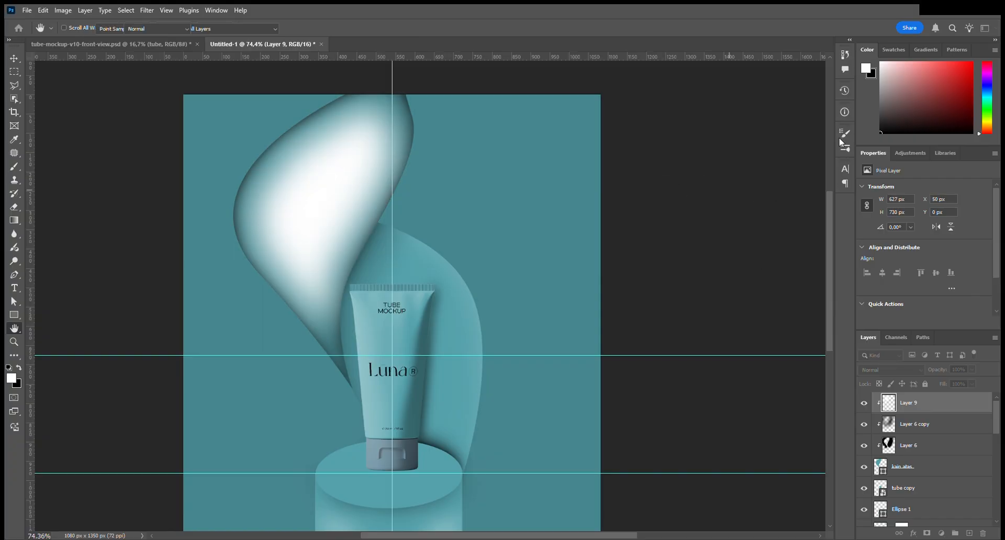
{"action": "left_click_drag", "start_coordinate": [940, 373], "coordinate": [921, 373]}
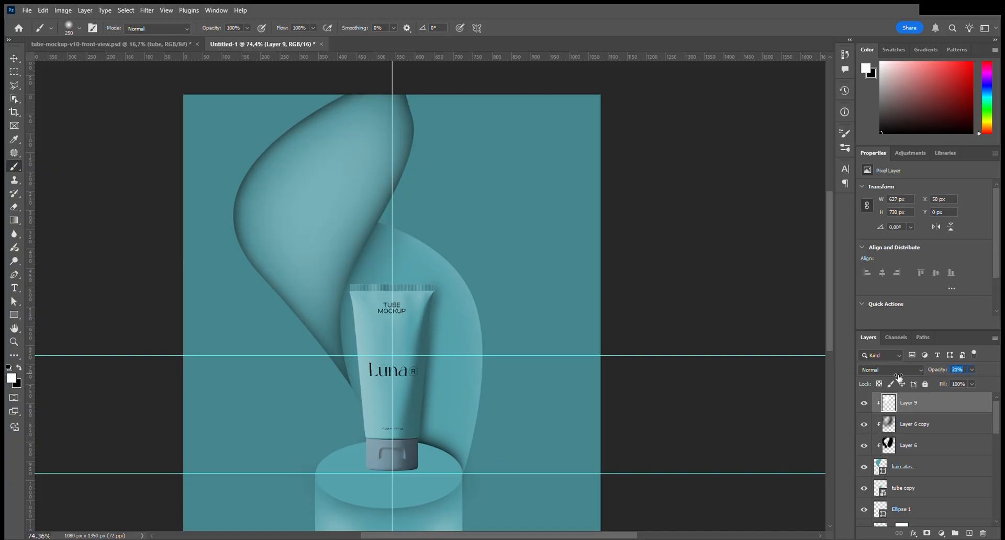
Add a layer mask to Layer 6 copy and make black the foreground colour.
{"action": "left_click", "coordinate": [947, 425]}
{"action": "left_click", "coordinate": [927, 533]}
{"action": "key", "text": "x"}
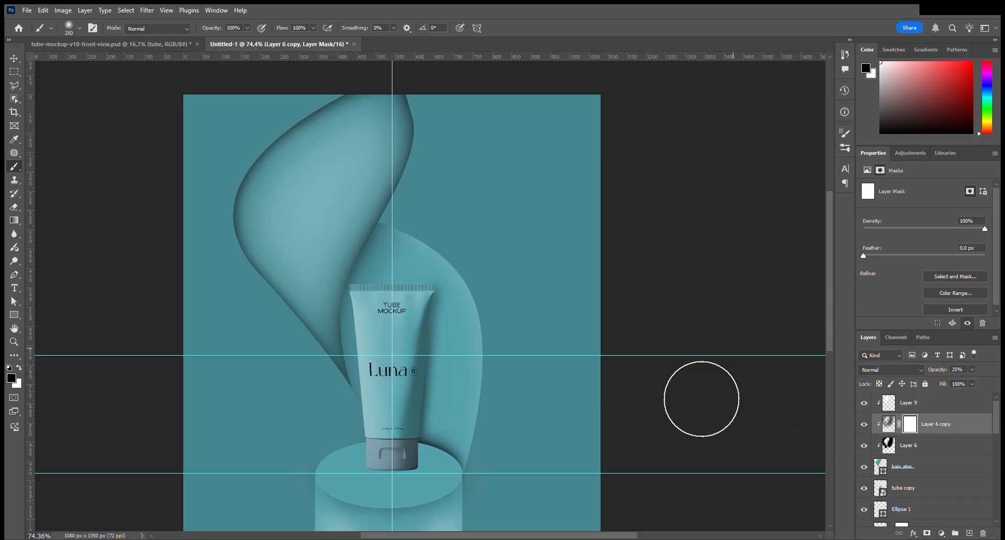
Paint black on Layer 6 copy's mask along the cloth's inner fold above the tube, and add a layer mask to Layer 6.
{"action": "mouse_move", "coordinate": [376, 195]}
{"action": "left_mouse_down"}
{"action": "mouse_move", "coordinate": [328, 260]}
{"action": "mouse_move", "coordinate": [319, 246]}
{"action": "mouse_move", "coordinate": [317, 268]}
{"action": "mouse_move", "coordinate": [328, 258]}
{"action": "mouse_move", "coordinate": [321, 310]}
{"action": "mouse_move", "coordinate": [316, 229]}
{"action": "mouse_move", "coordinate": [359, 213]}
{"action": "mouse_move", "coordinate": [393, 168]}
{"action": "mouse_move", "coordinate": [364, 206]}
{"action": "left_mouse_up"}
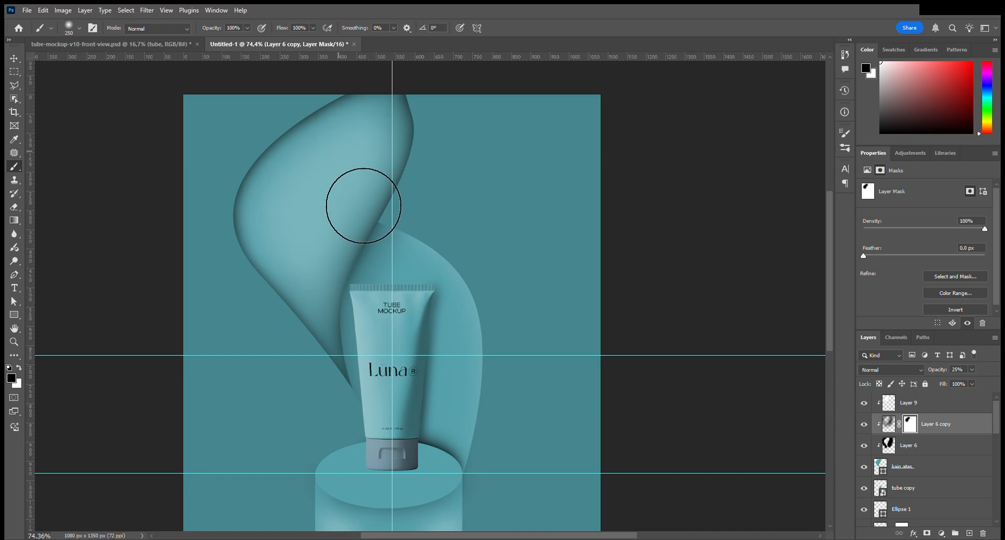
{"action": "left_click", "coordinate": [937, 446]}
{"action": "left_click", "coordinate": [927, 533]}
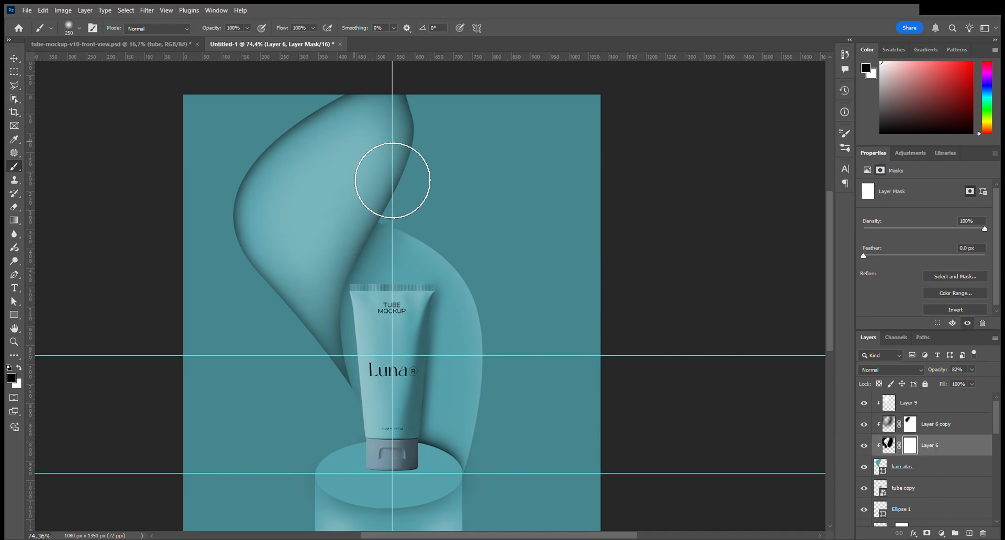
Paint black on Layer 6's mask with progressively smaller soft brushes down to 43 px, fading the shading inside the cloth towards its lower tip.
{"action": "mouse_move", "coordinate": [339, 221]}
{"action": "left_mouse_down"}
{"action": "mouse_move", "coordinate": [321, 267]}
{"action": "mouse_move", "coordinate": [339, 275]}
{"action": "mouse_move", "coordinate": [325, 250]}
{"action": "mouse_move", "coordinate": [390, 182]}
{"action": "mouse_move", "coordinate": [340, 299]}
{"action": "mouse_move", "coordinate": [362, 274]}
{"action": "mouse_move", "coordinate": [395, 192]}
{"action": "mouse_move", "coordinate": [353, 254]}
{"action": "mouse_move", "coordinate": [383, 202]}
{"action": "mouse_move", "coordinate": [355, 254]}
{"action": "mouse_move", "coordinate": [367, 219]}
{"action": "mouse_move", "coordinate": [350, 291]}
{"action": "mouse_move", "coordinate": [347, 278]}
{"action": "mouse_move", "coordinate": [351, 270]}
{"action": "mouse_move", "coordinate": [340, 315]}
{"action": "mouse_move", "coordinate": [347, 370]}
{"action": "left_mouse_up"}
{"action": "scroll", "coordinate": [319, 345], "scroll_direction": "up", "scroll_amount": 1}
{"action": "scroll", "coordinate": [323, 347], "scroll_direction": "up", "scroll_amount": 2}
{"action": "mouse_move", "coordinate": [303, 187]}
{"action": "left_mouse_down"}
{"action": "mouse_move", "coordinate": [265, 190]}
{"action": "mouse_move", "coordinate": [329, 283]}
{"action": "mouse_move", "coordinate": [339, 281]}
{"action": "mouse_move", "coordinate": [278, 211]}
{"action": "mouse_move", "coordinate": [344, 240]}
{"action": "mouse_move", "coordinate": [366, 183]}
{"action": "mouse_move", "coordinate": [393, 159]}
{"action": "mouse_move", "coordinate": [363, 217]}
{"action": "mouse_move", "coordinate": [345, 301]}
{"action": "left_mouse_up"}
{"action": "scroll", "coordinate": [345, 302], "scroll_direction": "up", "scroll_amount": 5}
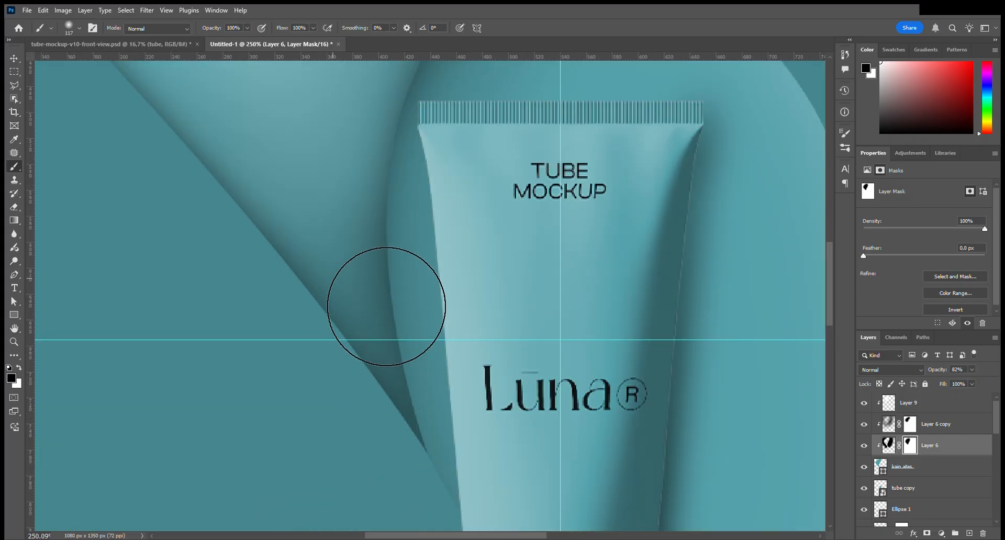
{"action": "left_click_drag", "start_coordinate": [289, 150], "coordinate": [272, 150]}
{"action": "left_click_drag", "start_coordinate": [343, 150], "coordinate": [382, 317]}
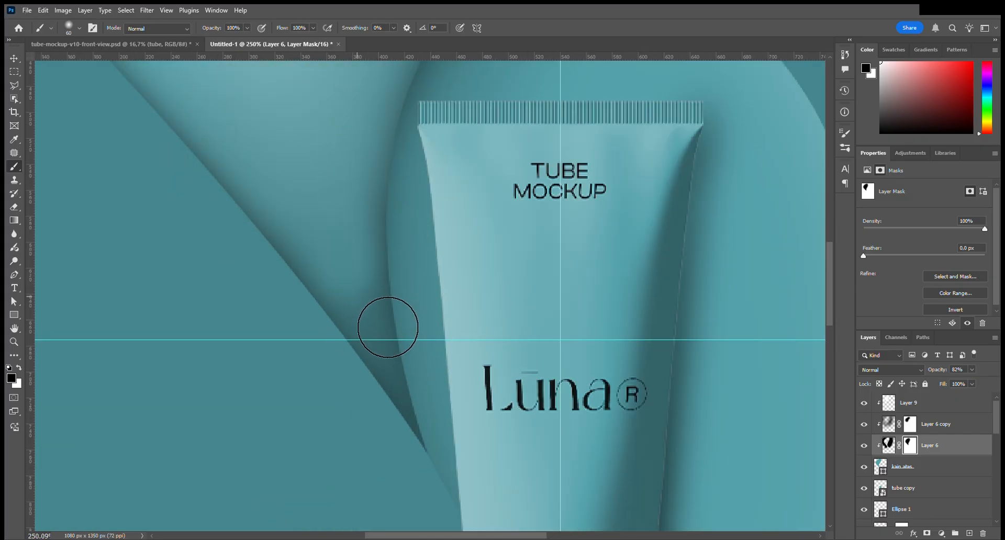
{"action": "mouse_move", "coordinate": [340, 282]}
{"action": "left_mouse_down"}
{"action": "mouse_move", "coordinate": [338, 271]}
{"action": "mouse_move", "coordinate": [312, 273]}
{"action": "mouse_move", "coordinate": [352, 261]}
{"action": "mouse_move", "coordinate": [327, 261]}
{"action": "mouse_move", "coordinate": [338, 263]}
{"action": "mouse_move", "coordinate": [338, 177]}
{"action": "mouse_move", "coordinate": [326, 177]}
{"action": "mouse_move", "coordinate": [339, 209]}
{"action": "left_mouse_up"}
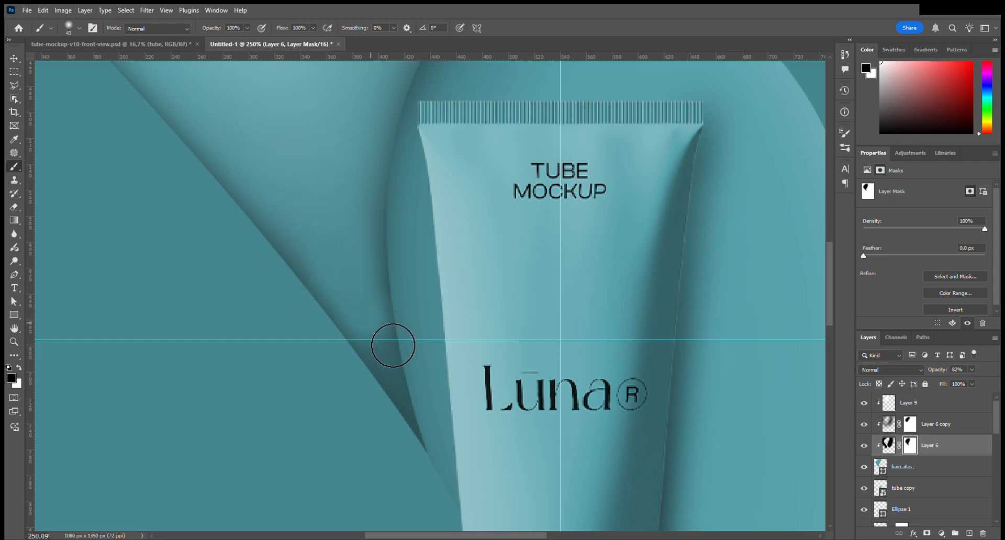
{"action": "scroll", "coordinate": [393, 346], "scroll_direction": "down", "scroll_amount": 2}
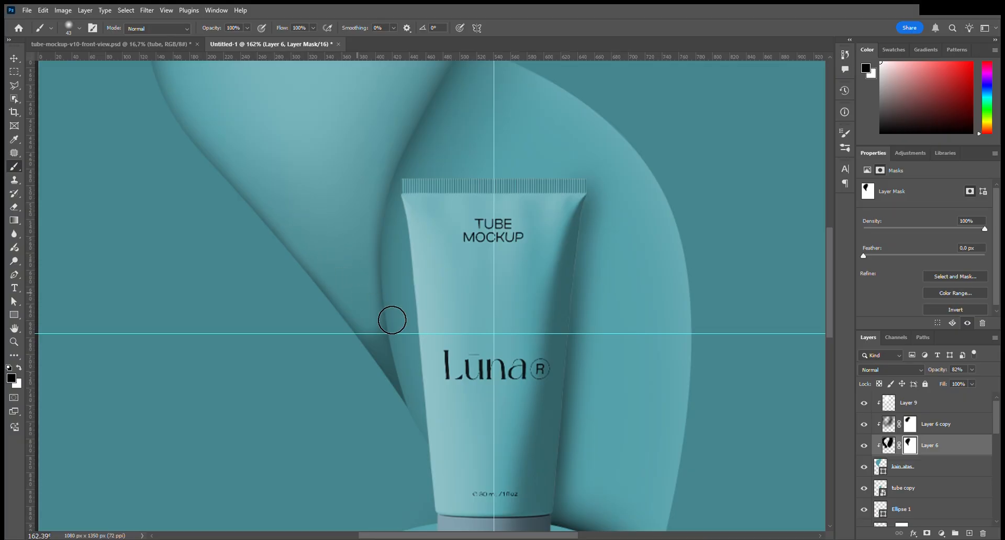
{"action": "scroll", "coordinate": [379, 314], "scroll_direction": "up", "scroll_amount": 5}
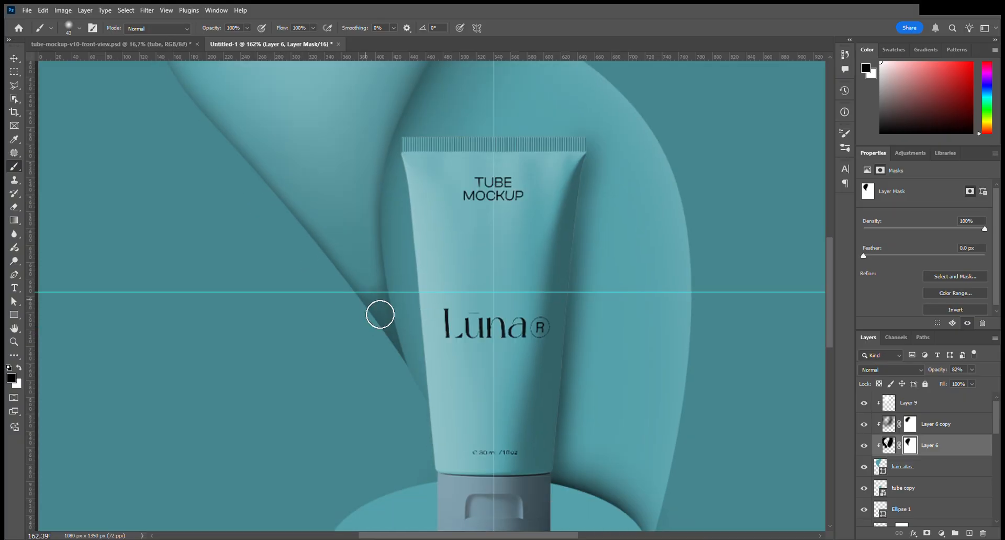
{"action": "scroll", "coordinate": [382, 280], "scroll_direction": "down", "scroll_amount": 6}
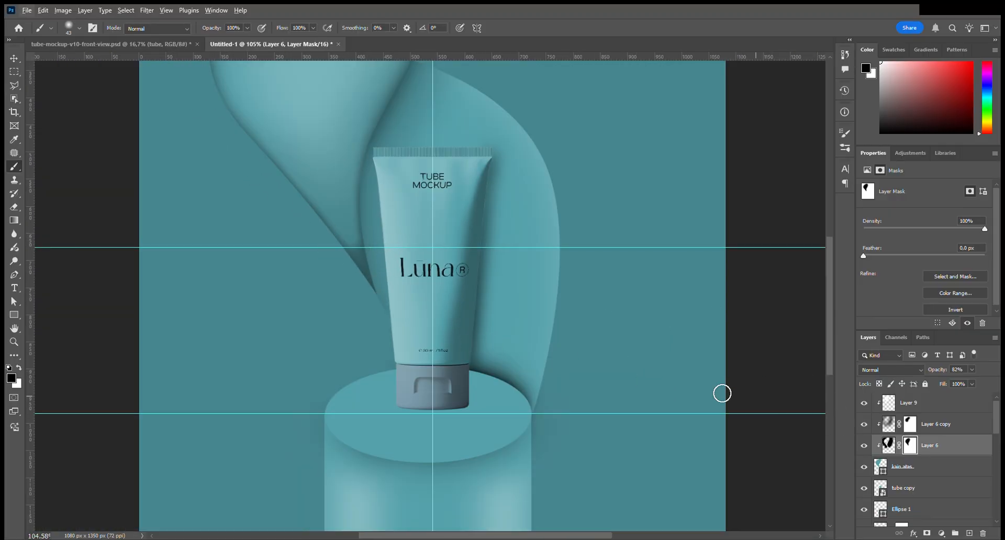
Make white the foreground colour and enlarge the brush to 219 px.
{"action": "key", "text": "x"}
{"action": "mouse_move", "coordinate": [366, 284]}
{"action": "left_mouse_down"}
{"action": "mouse_move", "coordinate": [411, 311]}
{"action": "mouse_move", "coordinate": [471, 310]}
{"action": "left_mouse_up"}
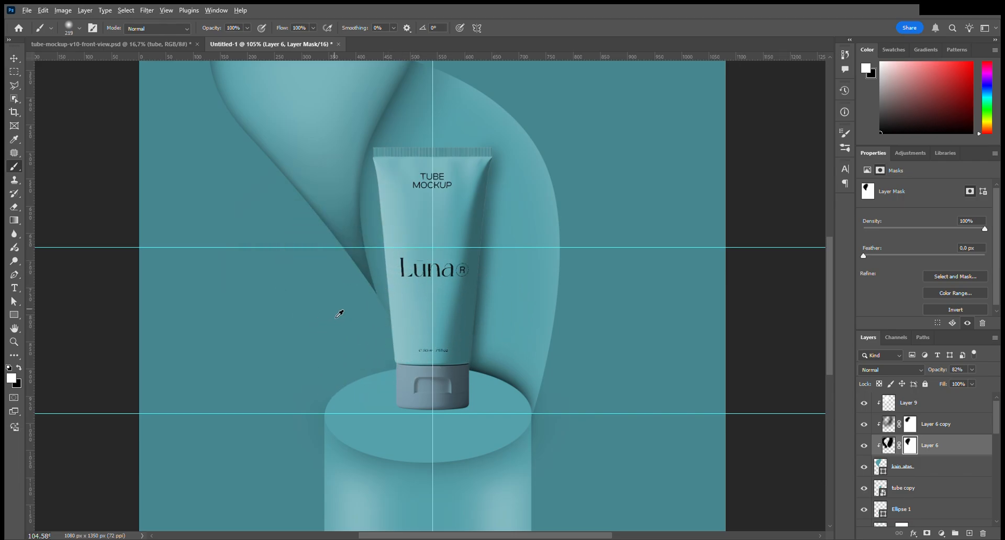
{"action": "scroll", "coordinate": [361, 335], "scroll_direction": "down", "scroll_amount": 3}
{"action": "scroll", "coordinate": [378, 336], "scroll_direction": "up", "scroll_amount": 5}
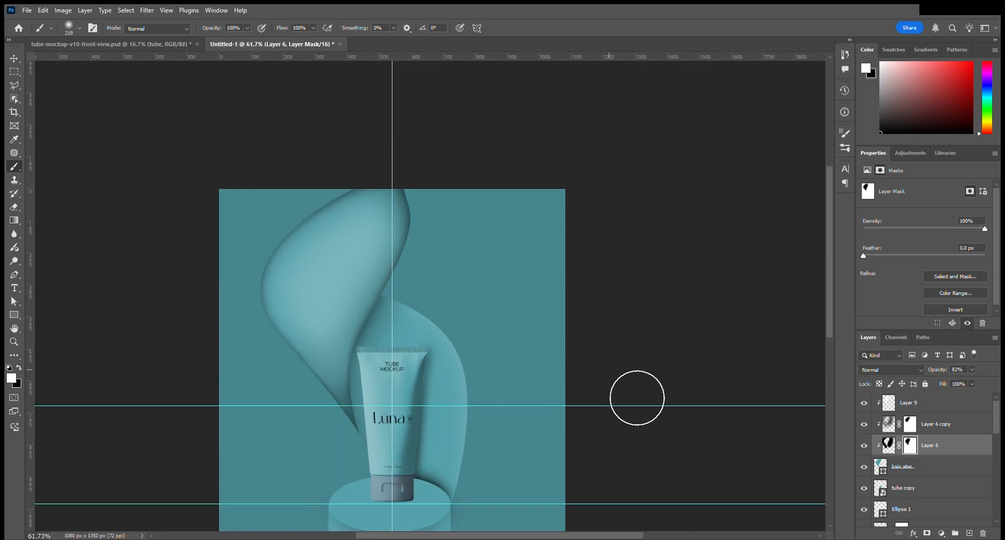
Lower the opacity of Layer 9, the cloth's soft white highlight, to 6%.
{"action": "left_click", "coordinate": [950, 406]}
{"action": "left_click", "coordinate": [937, 370]}
{"action": "left_click_drag", "start_coordinate": [939, 373], "coordinate": [930, 373]}
{"action": "key", "text": "Return"}
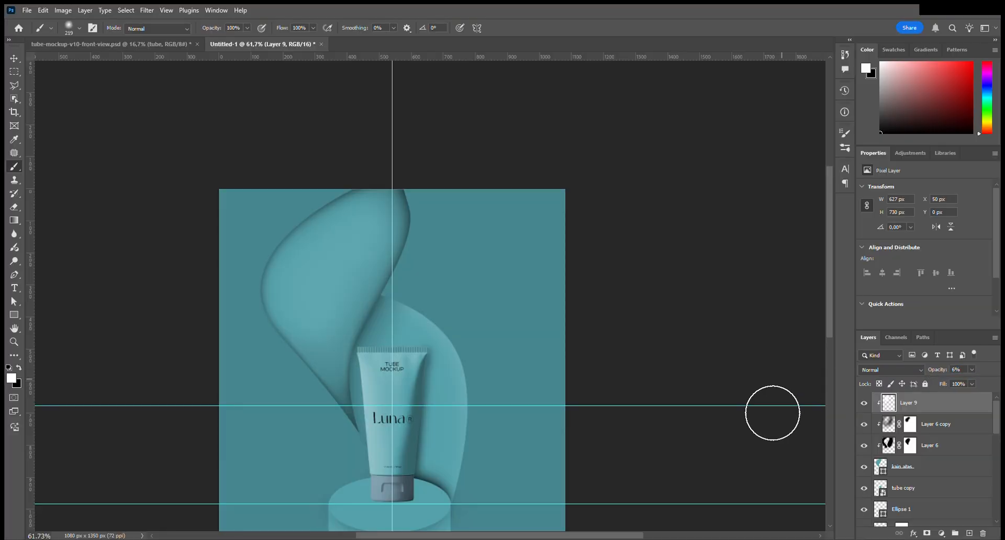
{"action": "scroll", "coordinate": [570, 409], "scroll_direction": "down", "scroll_amount": 3}
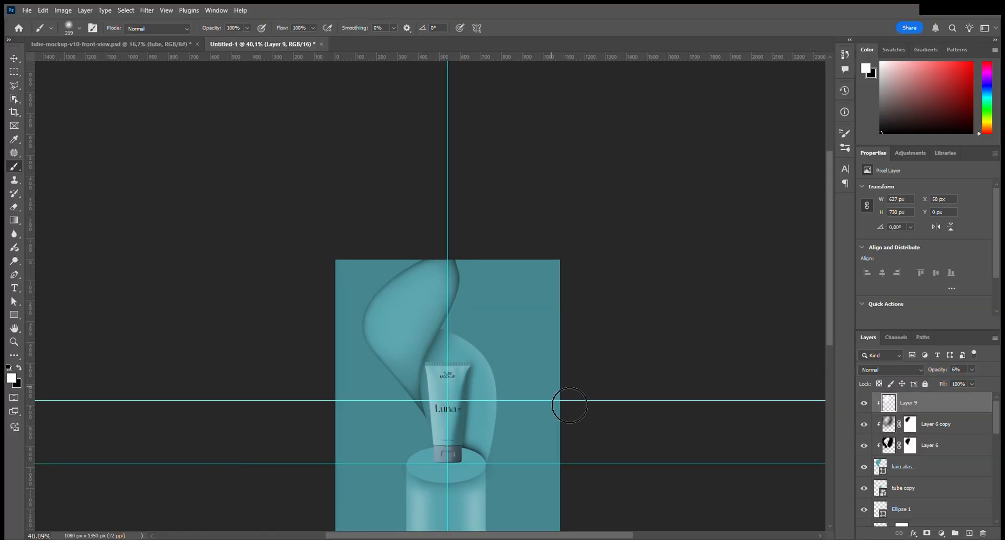
{"action": "scroll", "coordinate": [545, 417], "scroll_direction": "down", "scroll_amount": 3}
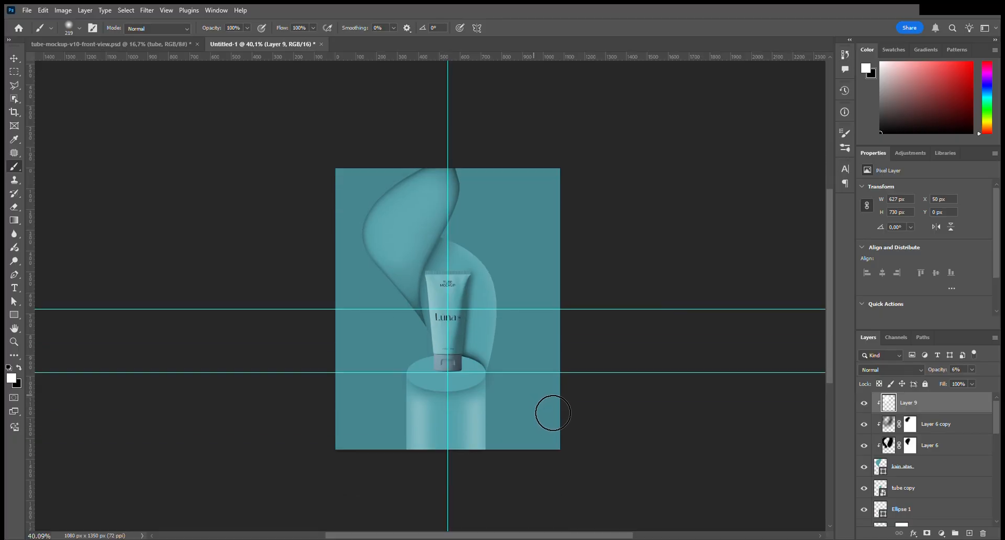
{"action": "scroll", "coordinate": [553, 414], "scroll_direction": "up", "scroll_amount": 1}
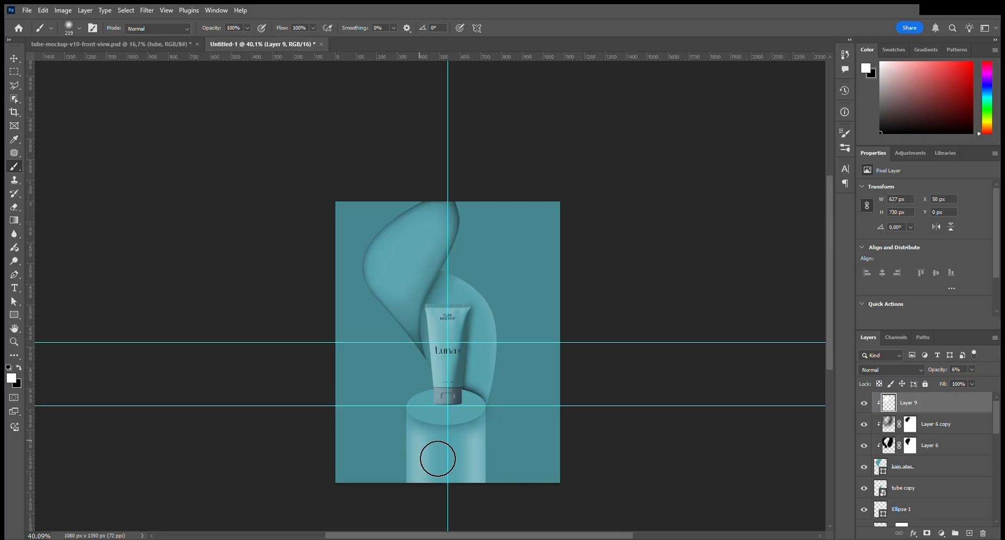
{"action": "scroll", "coordinate": [457, 413], "scroll_direction": "up", "scroll_amount": 1}
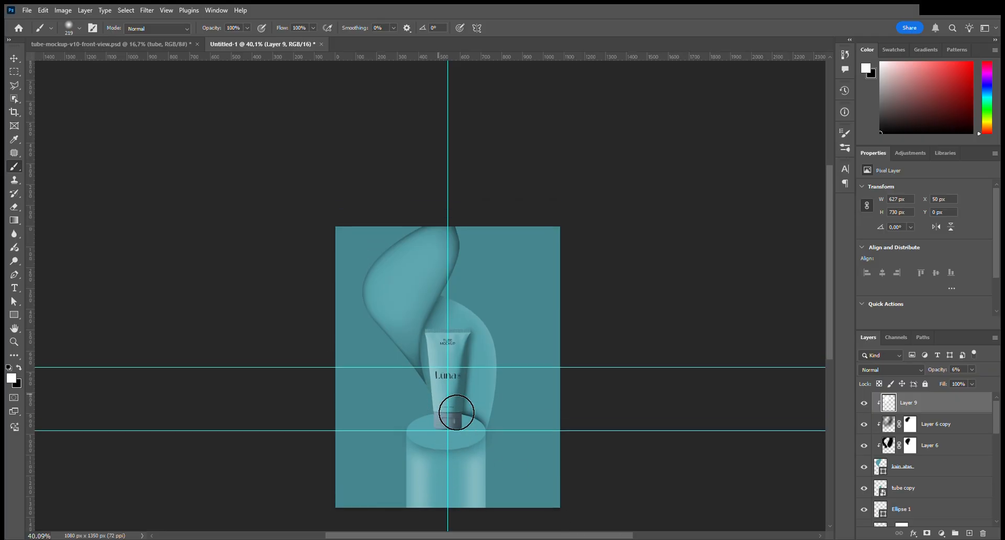
{"action": "scroll", "coordinate": [456, 413], "scroll_direction": "up", "scroll_amount": 1}
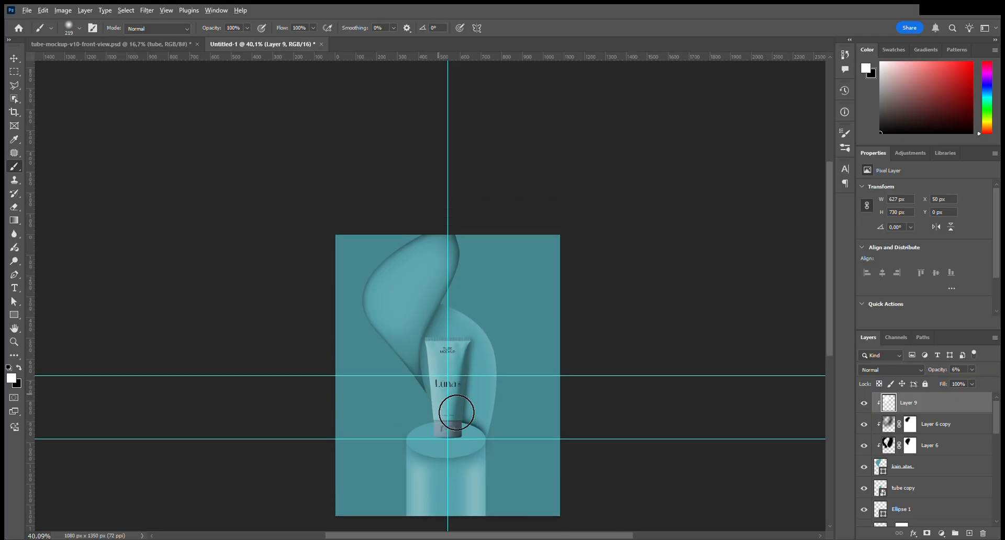
Add a white 167 × 681.9 px rectangle clipped to kain atas above Layer 9, rotated to 35.98° diagonally across the cloth.
{"action": "scroll", "coordinate": [457, 413], "scroll_direction": "up", "scroll_amount": 2}
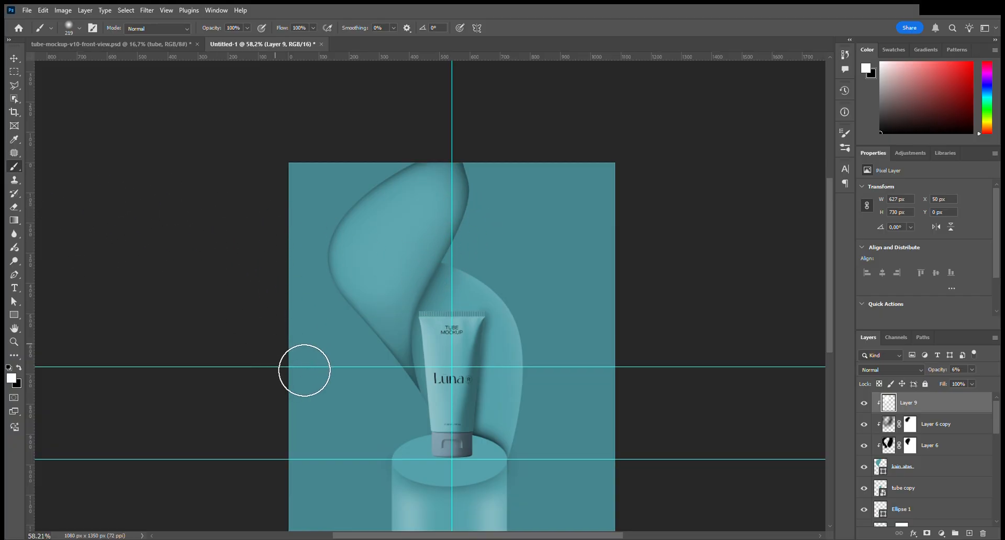
{"action": "left_click", "coordinate": [14, 315]}
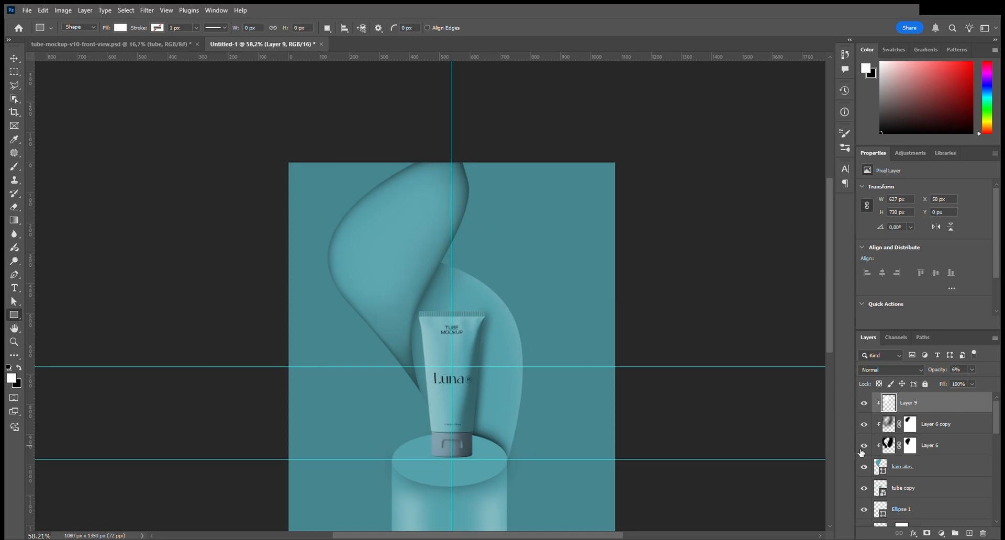
{"action": "left_click", "coordinate": [969, 533]}
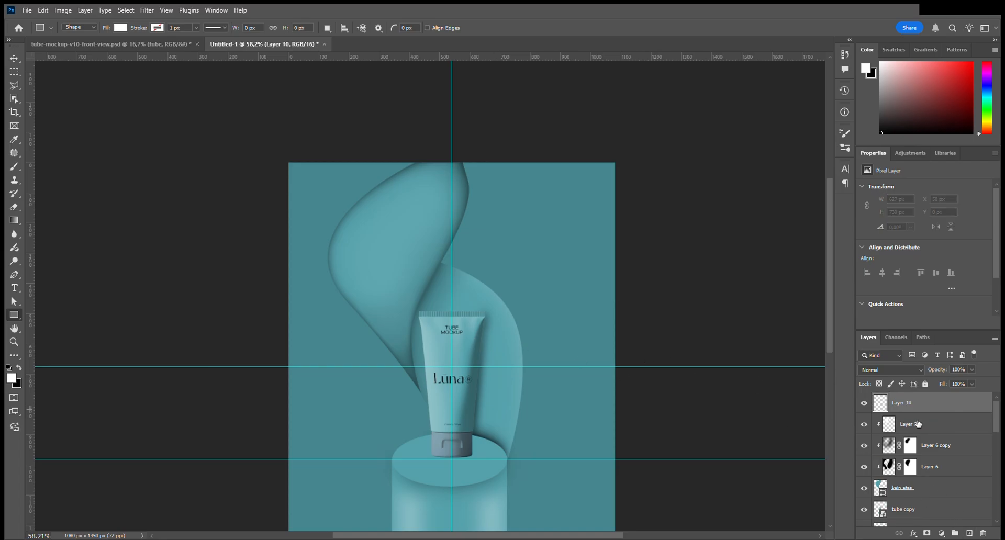
{"action": "left_click", "coordinate": [922, 413], "text": "alt"}
{"action": "left_click_drag", "start_coordinate": [441, 148], "coordinate": [390, 333]}
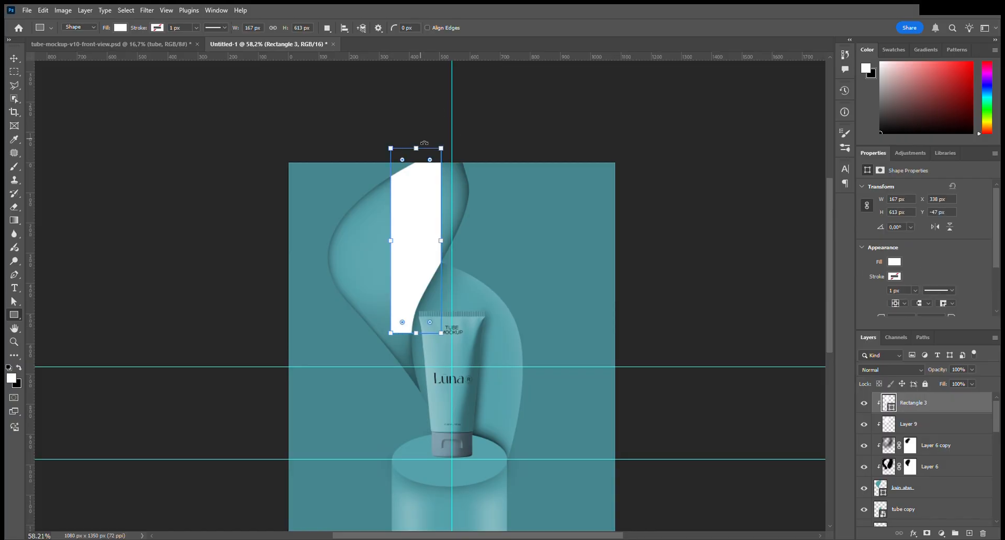
{"action": "left_click_drag", "start_coordinate": [424, 142], "coordinate": [486, 163]}
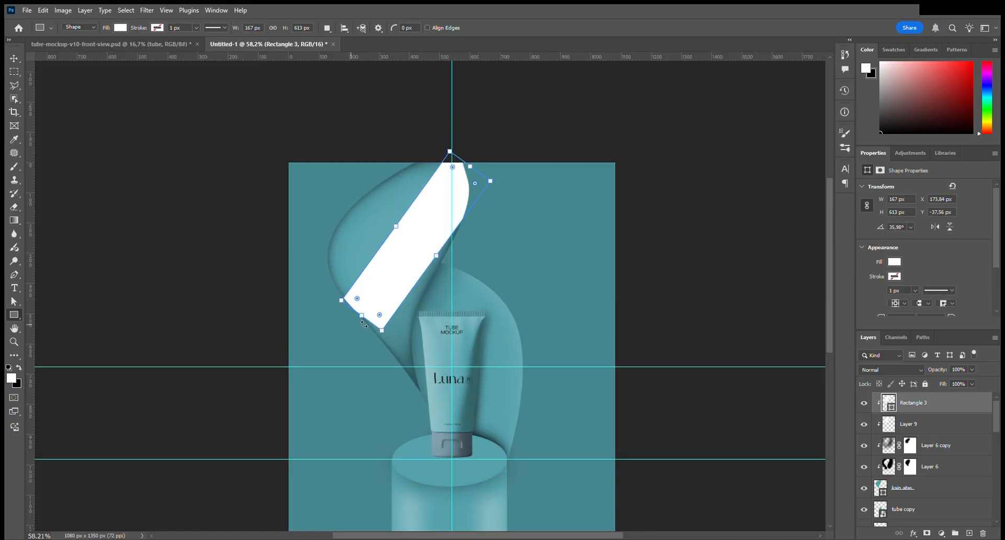
{"action": "left_click_drag", "start_coordinate": [365, 322], "coordinate": [353, 339]}
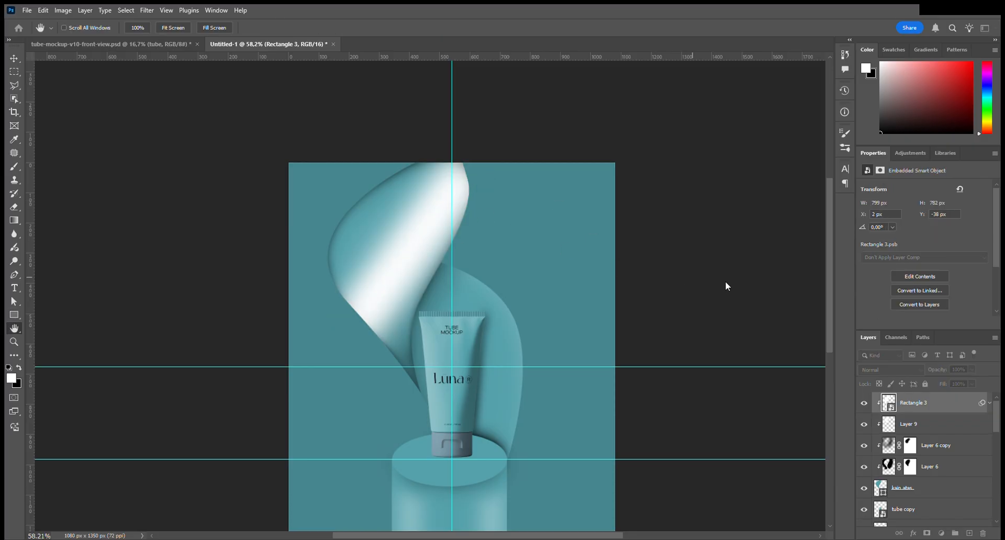
Try a strong Gaussian Blur on the white rectangle as a smart object, and undo it.
{"action": "key", "text": "ctrl+z"}
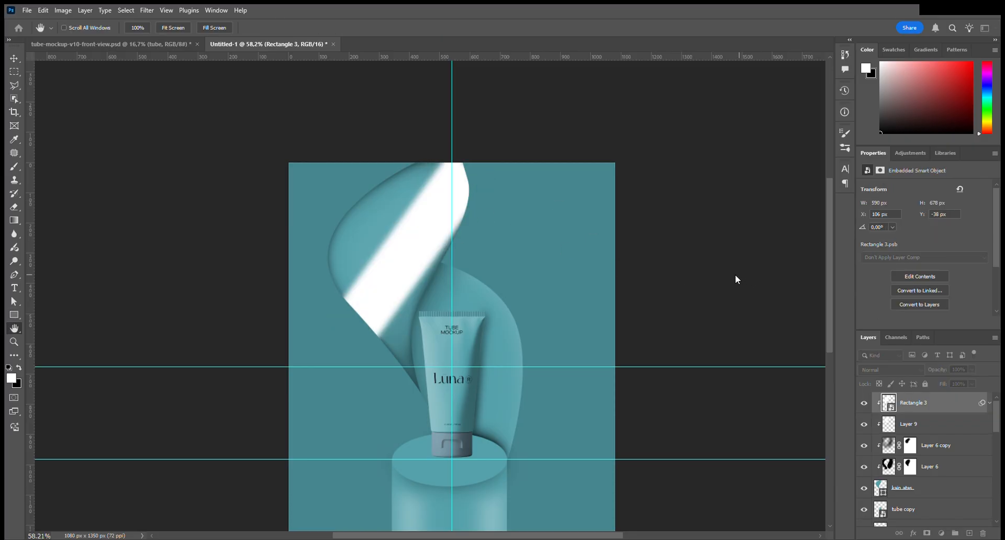
{"action": "key", "text": "ctrl+shift+z"}
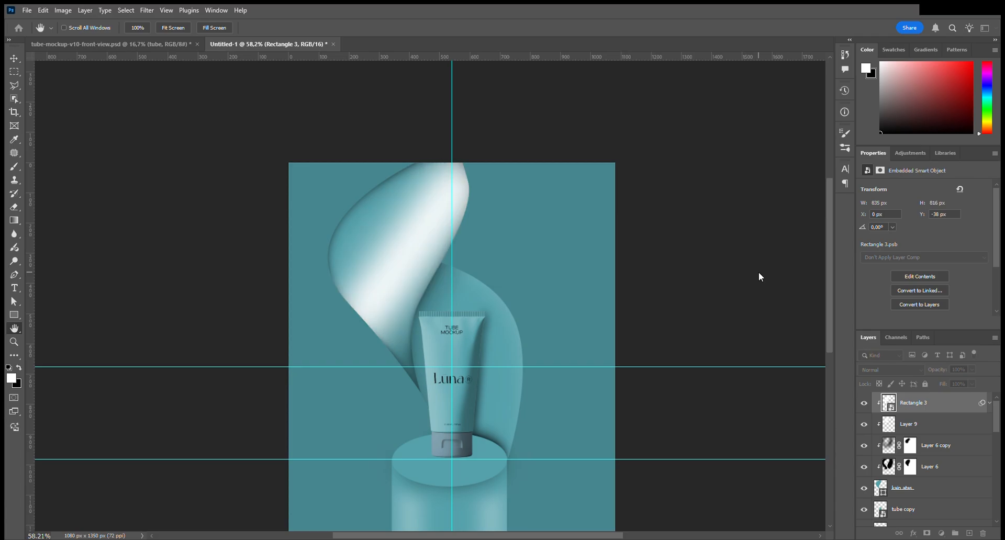
{"action": "key", "text": "ctrl+shift+z"}
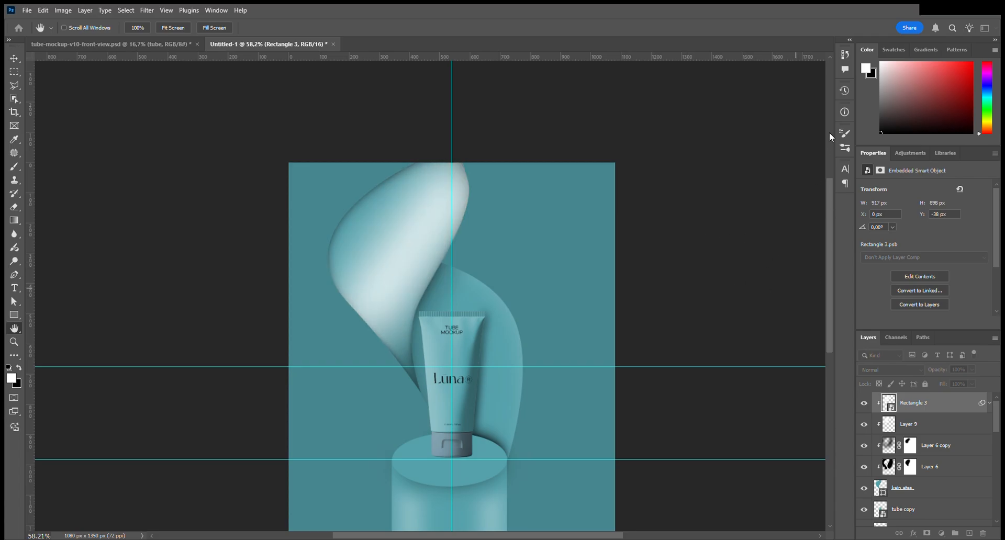
{"action": "key", "text": "u"}
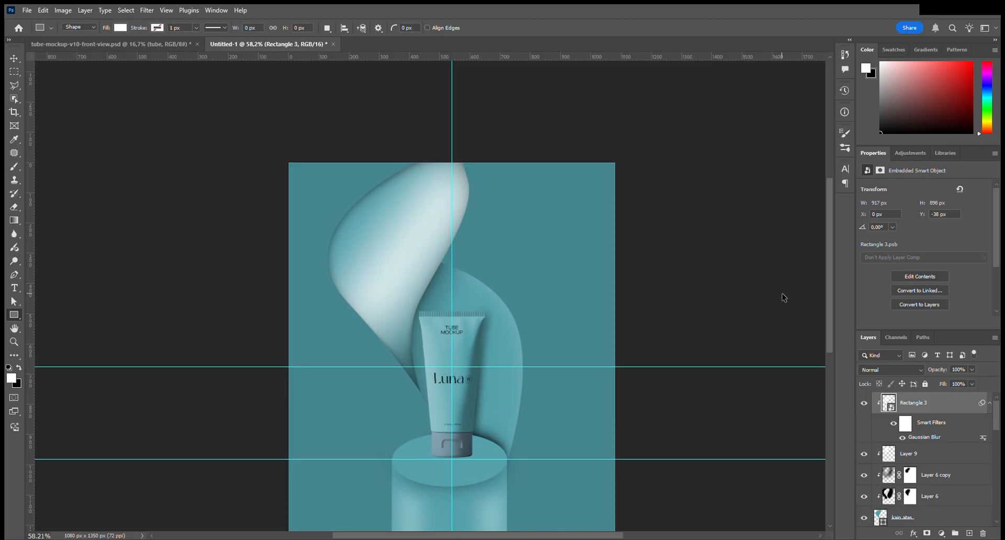
{"action": "key", "text": "ctrl+z"}
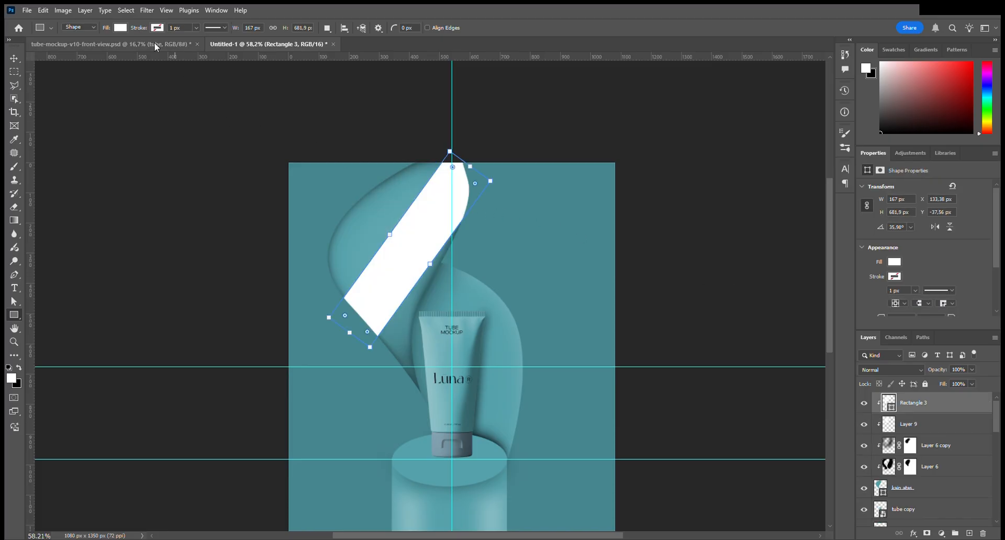
Fill the rectangle with the poster background's darker teal, and try a rasterized Gaussian Blur on it.
{"action": "key", "text": "i"}
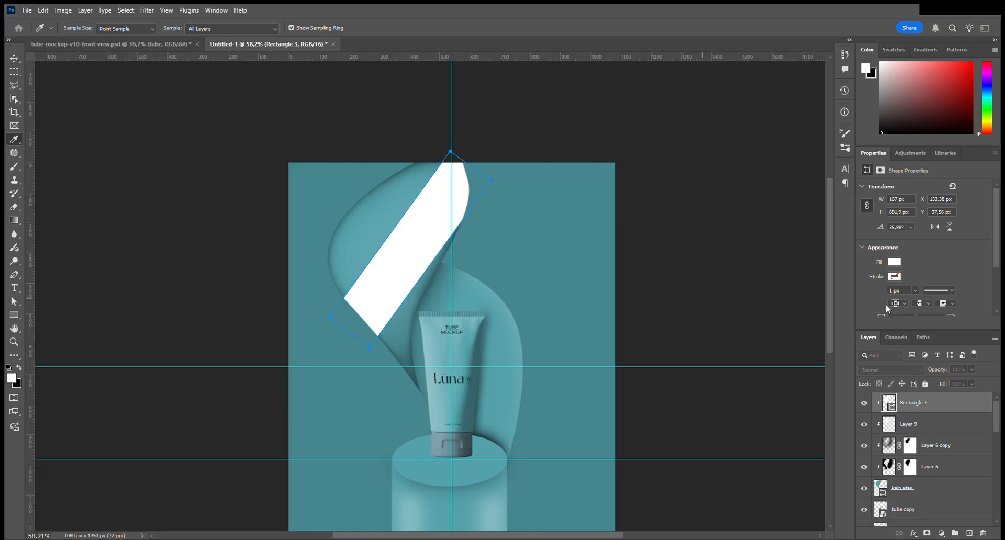
{"action": "left_click", "coordinate": [943, 332]}
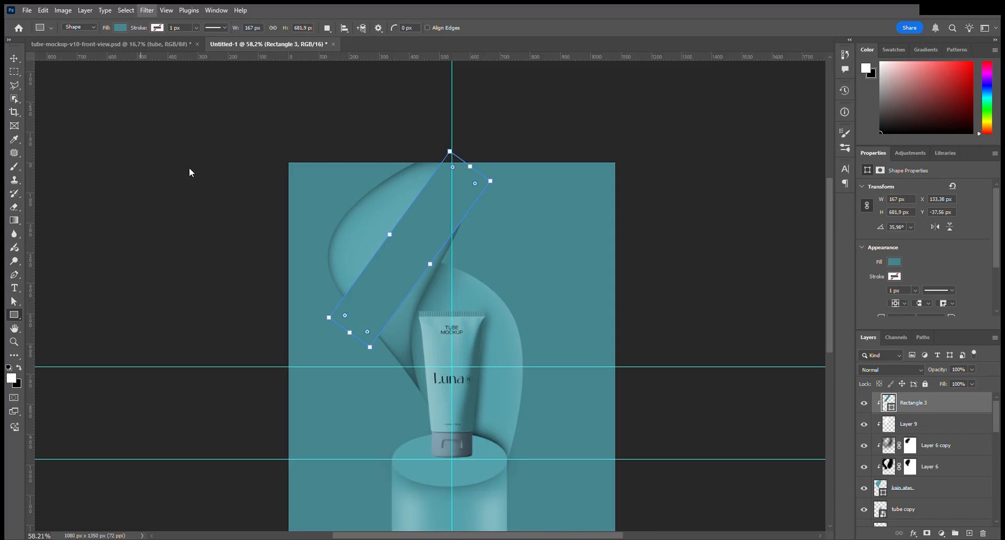
{"action": "left_click", "coordinate": [195, 28]}
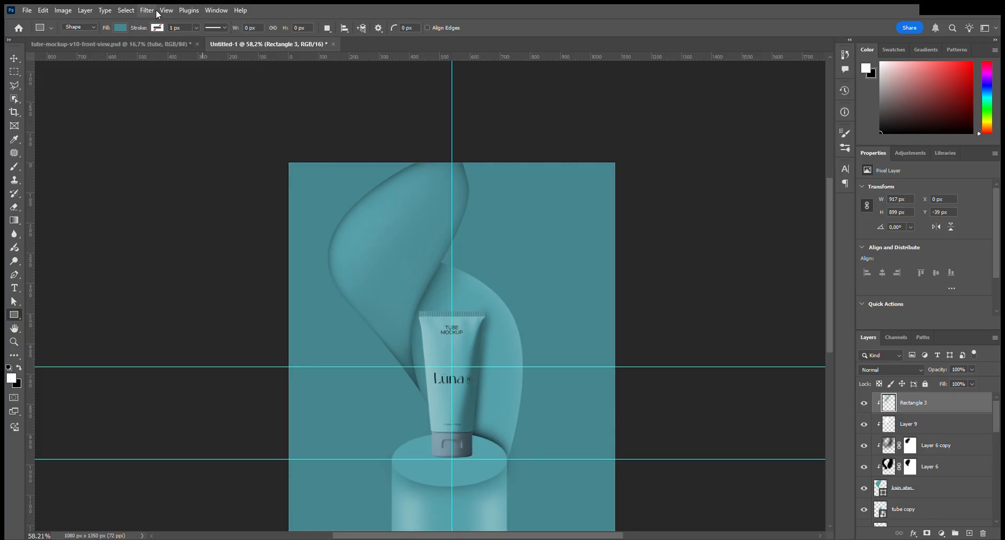
{"action": "key", "text": "ctrl+z"}
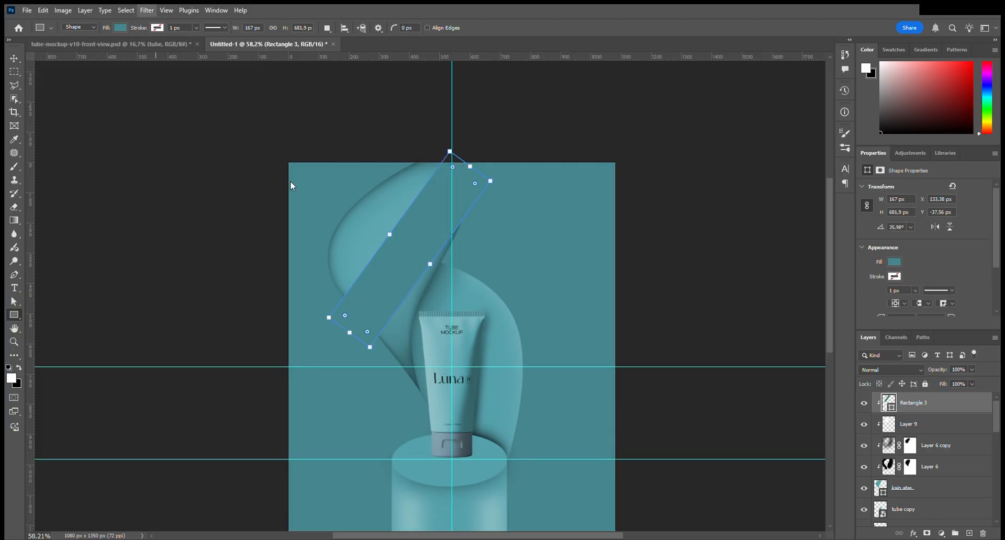
Convert the teal rectangle to a smart object and soften its edges with a Gaussian Blur.
{"action": "key", "text": "ctrl+shift+z"}
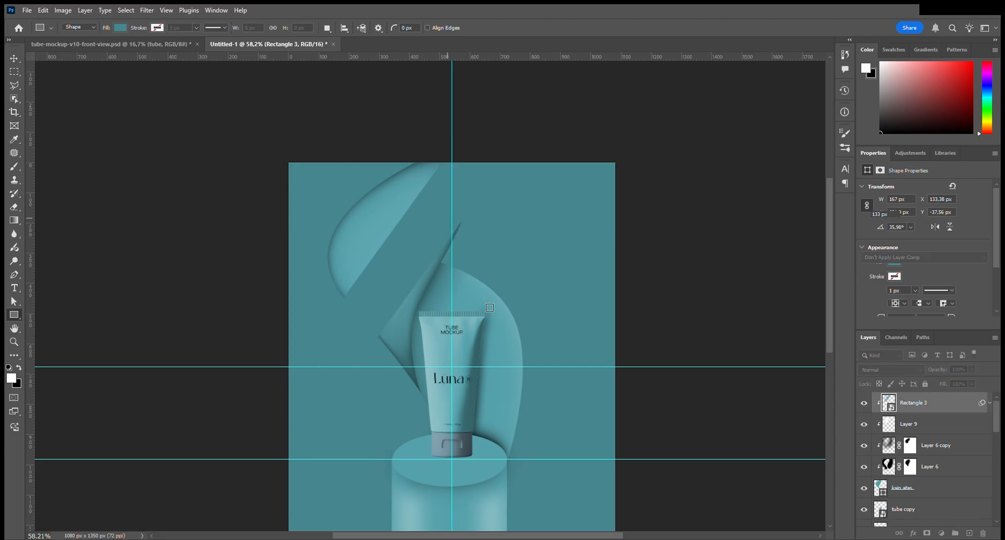
{"action": "key", "text": "h"}
{"action": "key", "text": "ctrl+shift+z"}
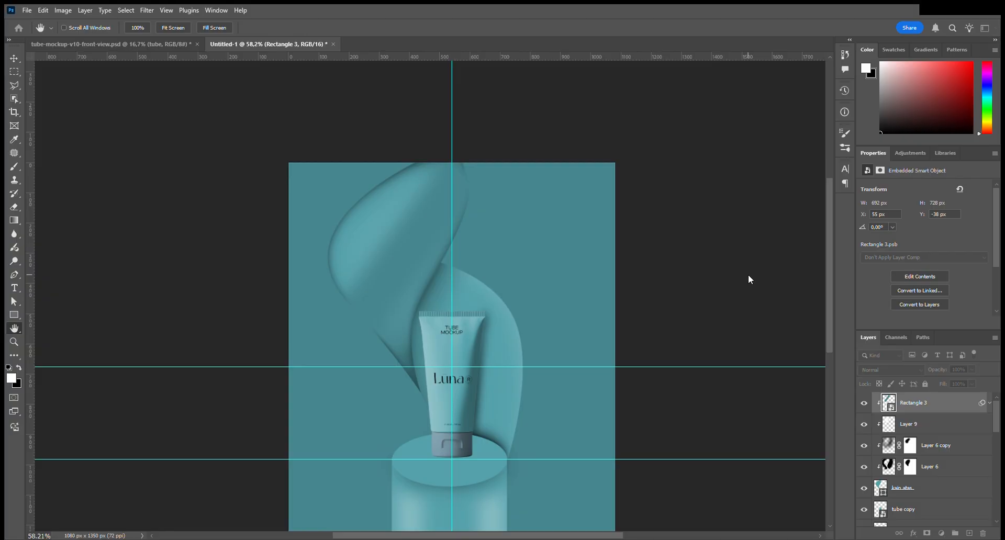
{"action": "key", "text": "ctrl+shift+z"}
{"action": "key", "text": "u"}
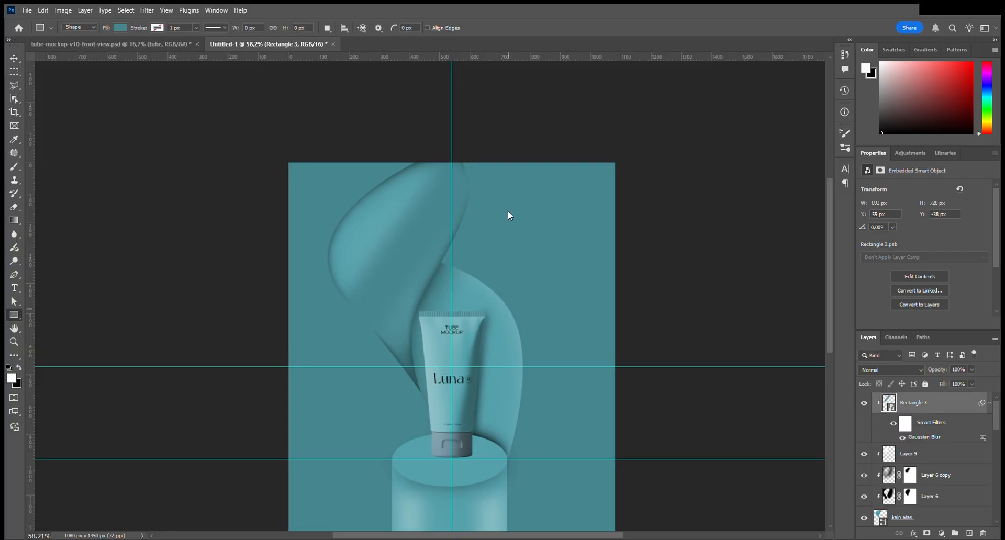
Scale the blurred teal rectangle to 93.23% and rotate it to -9.60° to follow the cloth's fold.
{"action": "key", "text": "ctrl+t"}
{"action": "left_click_drag", "start_coordinate": [502, 152], "coordinate": [465, 154]}
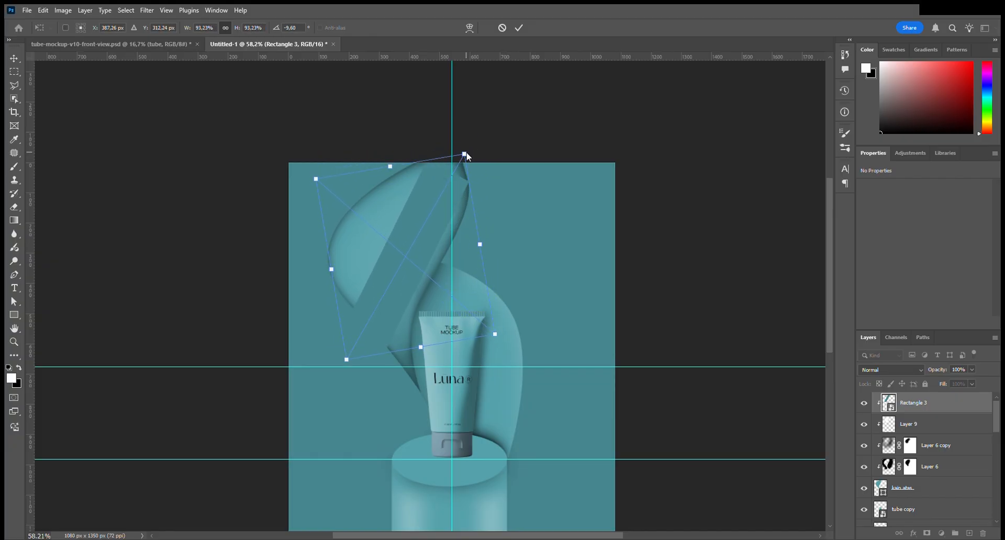
{"action": "left_click", "coordinate": [519, 28]}
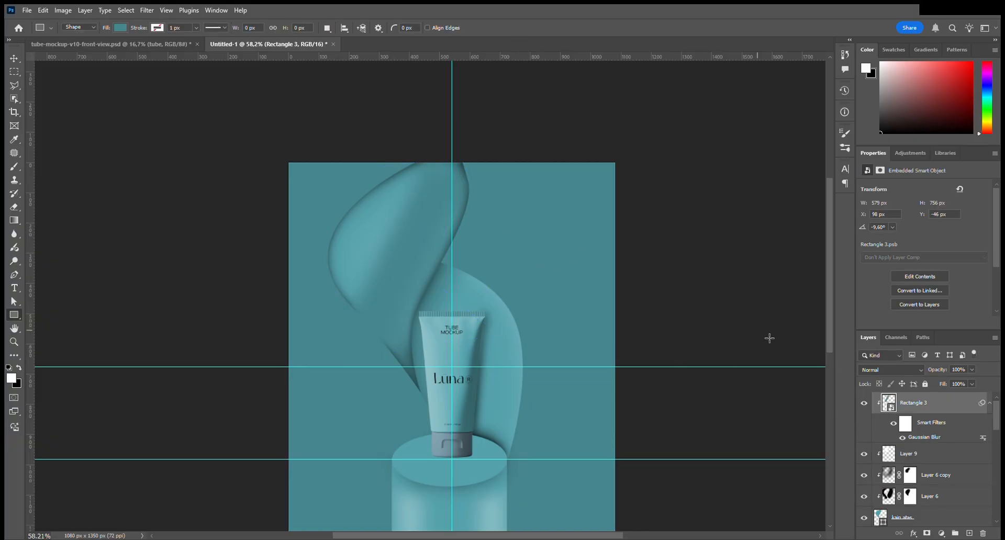
Rotate the Rectangle 3 fold shading to about -7.35° and reposition it higher over the upper cloth.
{"action": "key", "text": "space"}
{"action": "key", "text": "ctrl+t"}
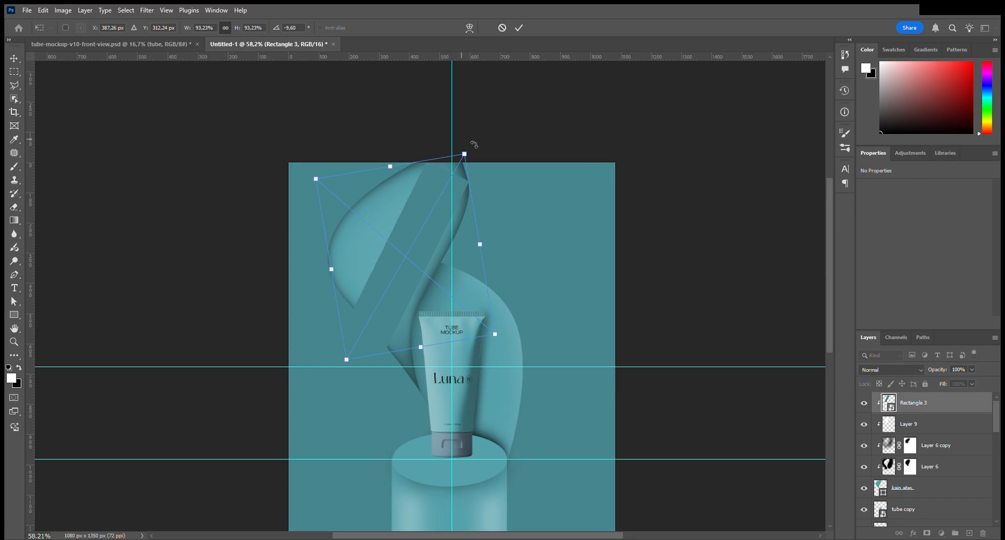
{"action": "mouse_move", "coordinate": [472, 149]}
{"action": "left_mouse_down"}
{"action": "mouse_move", "coordinate": [463, 171]}
{"action": "mouse_move", "coordinate": [468, 162]}
{"action": "left_mouse_up"}
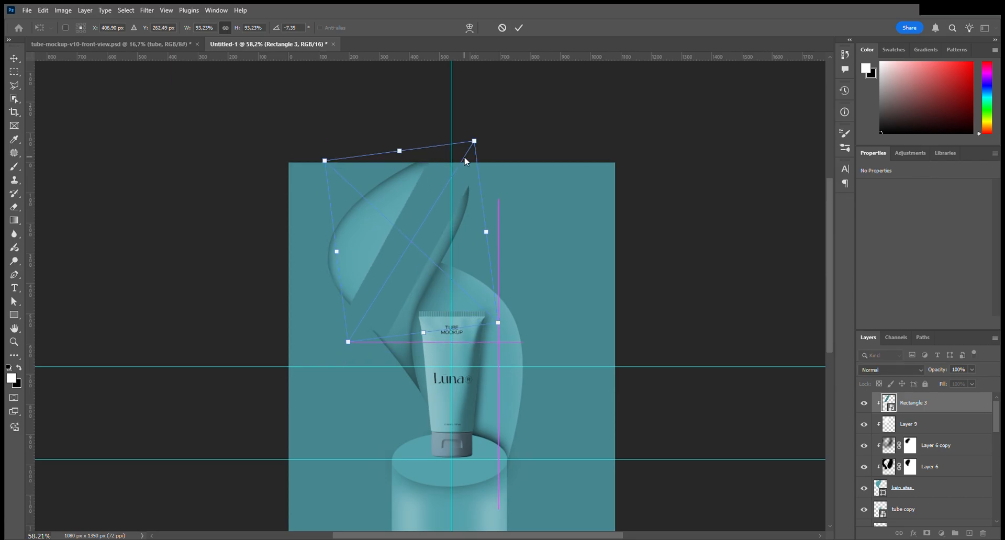
{"action": "left_click", "coordinate": [518, 27]}
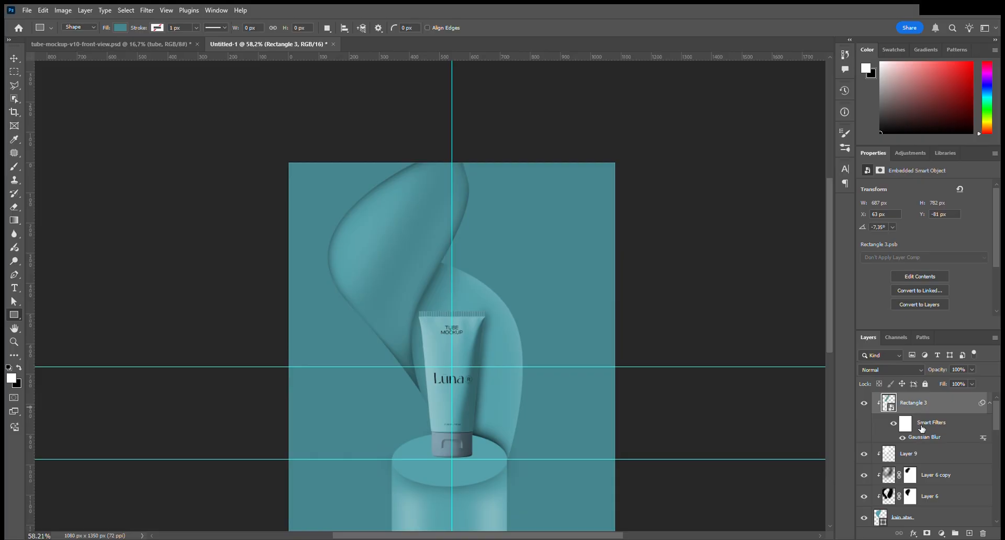
Add a layer mask to Rectangle 3 and lower the layer's opacity to 92%.
{"action": "left_click", "coordinate": [927, 533]}
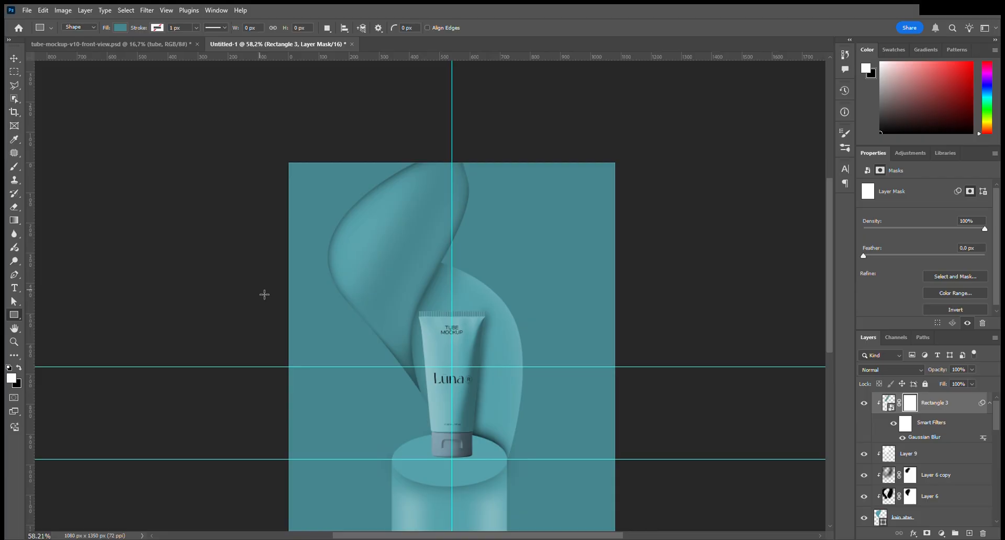
{"action": "left_click", "coordinate": [15, 166]}
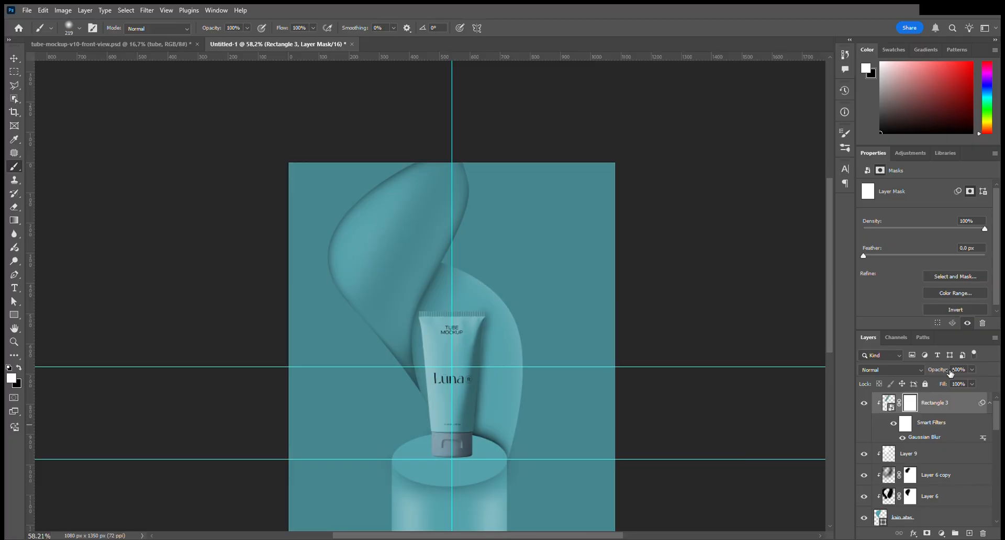
{"action": "left_click_drag", "start_coordinate": [951, 371], "coordinate": [932, 376]}
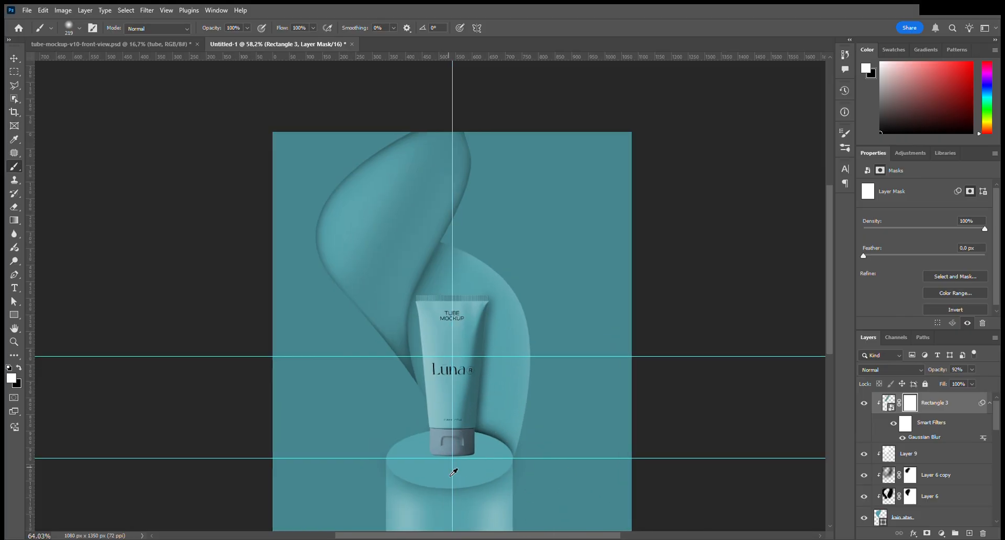
Paint black shading on Layer 6 with a soft brush to deepen the shadows along the upper cloth's edges.
{"action": "scroll", "coordinate": [454, 469], "scroll_direction": "up", "scroll_amount": 3}
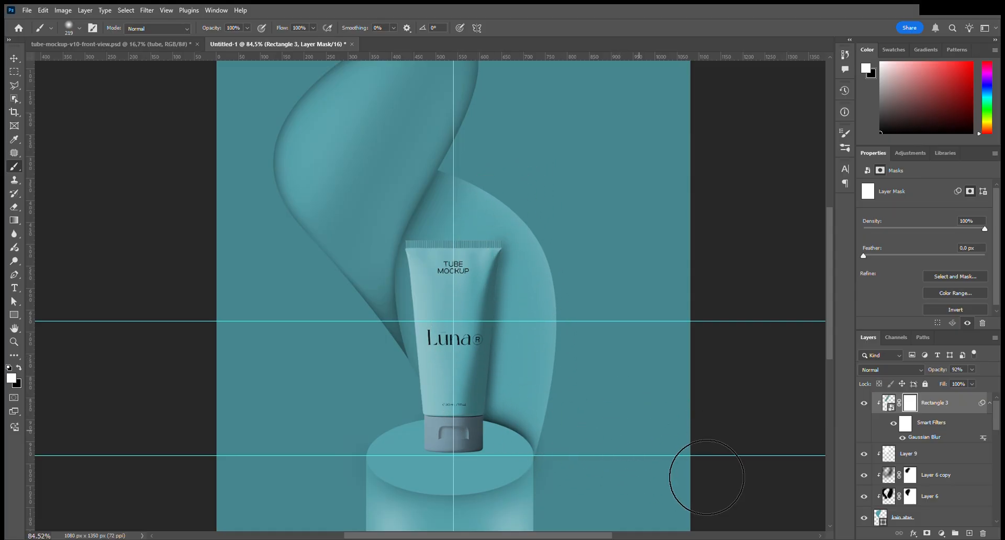
{"action": "left_click", "coordinate": [893, 481]}
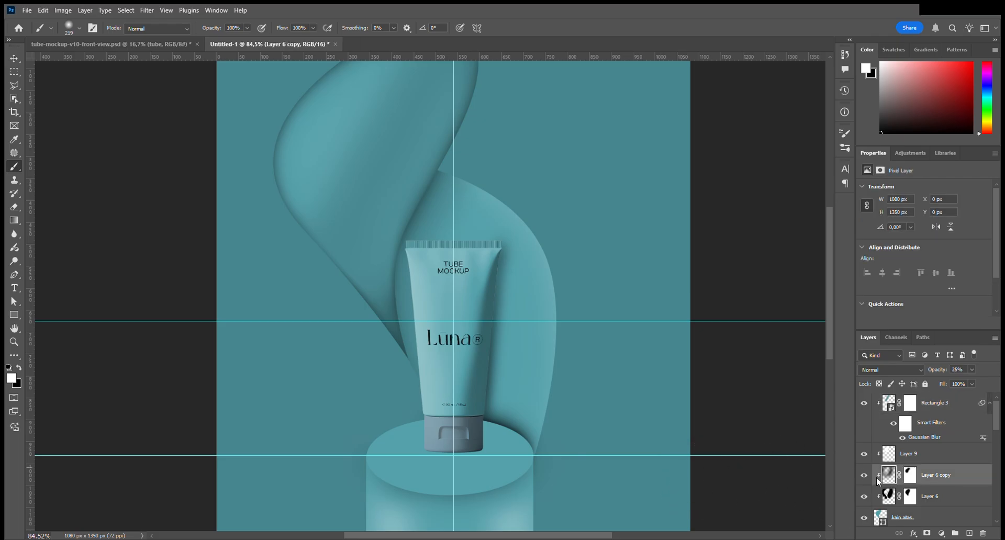
{"action": "left_click", "coordinate": [896, 501]}
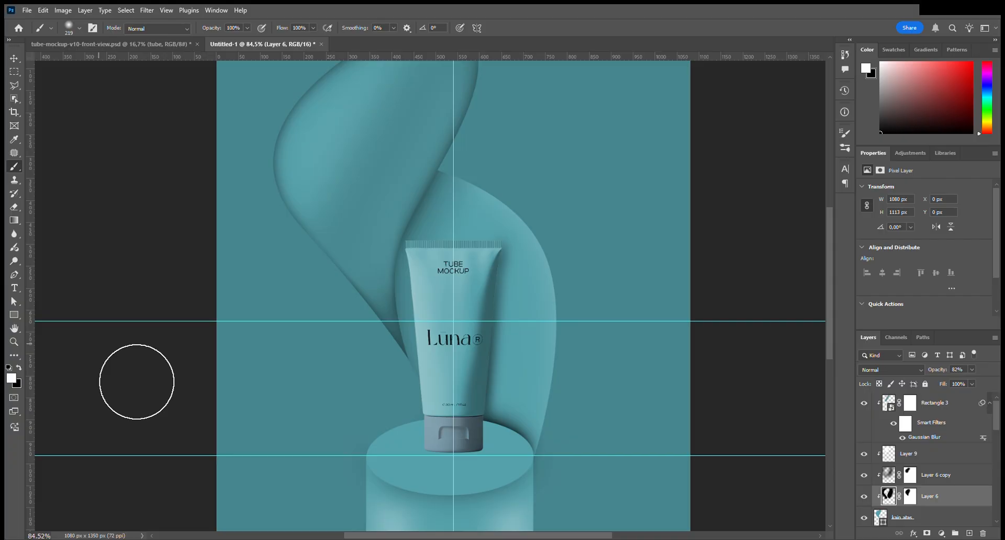
{"action": "key", "text": "x"}
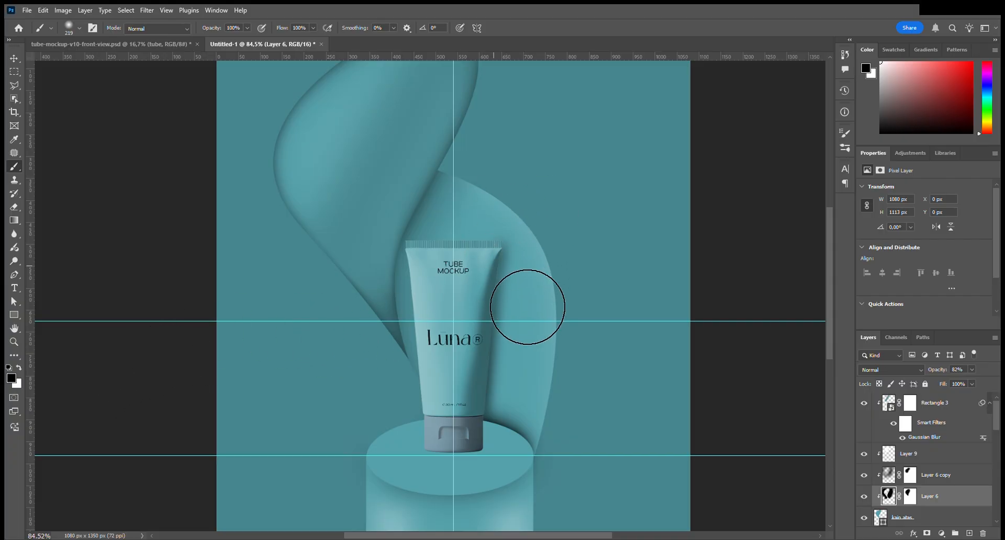
{"action": "scroll", "coordinate": [518, 301], "scroll_direction": "up", "scroll_amount": 2}
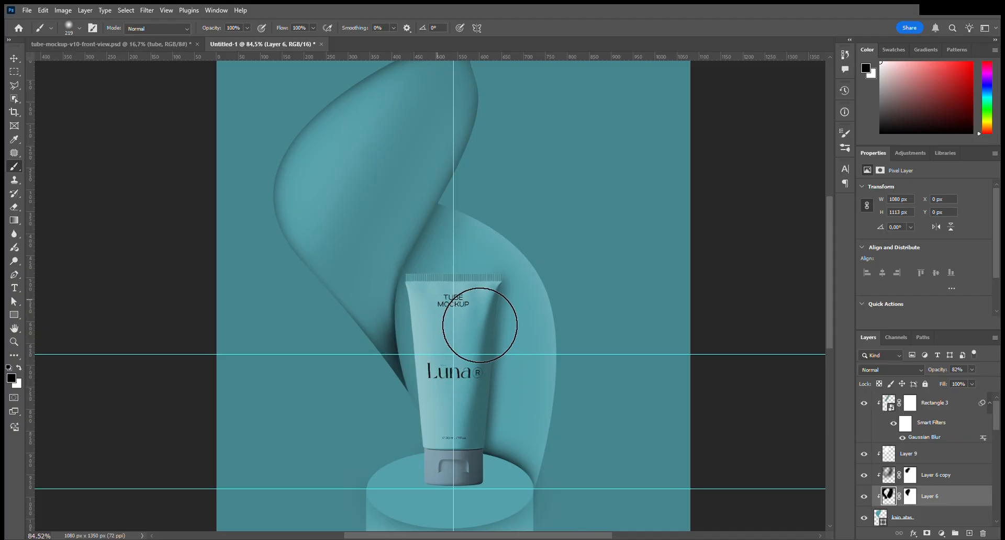
{"action": "mouse_move", "coordinate": [506, 282]}
{"action": "left_mouse_down"}
{"action": "mouse_move", "coordinate": [533, 288]}
{"action": "mouse_move", "coordinate": [506, 279]}
{"action": "mouse_move", "coordinate": [488, 317]}
{"action": "mouse_move", "coordinate": [500, 291]}
{"action": "mouse_move", "coordinate": [489, 326]}
{"action": "left_mouse_up"}
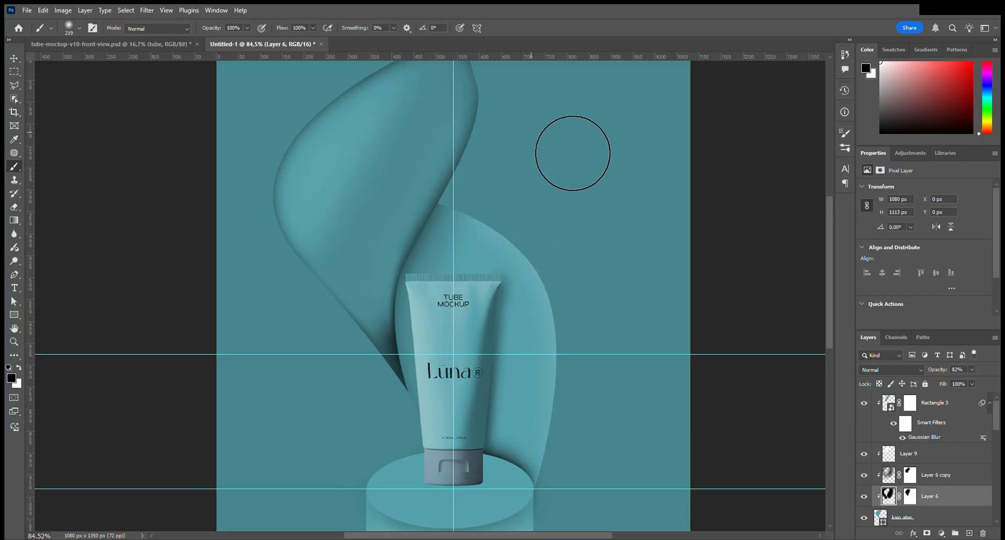
{"action": "scroll", "coordinate": [563, 237], "scroll_direction": "up", "scroll_amount": 2}
{"action": "scroll", "coordinate": [563, 237], "scroll_direction": "up", "scroll_amount": 1}
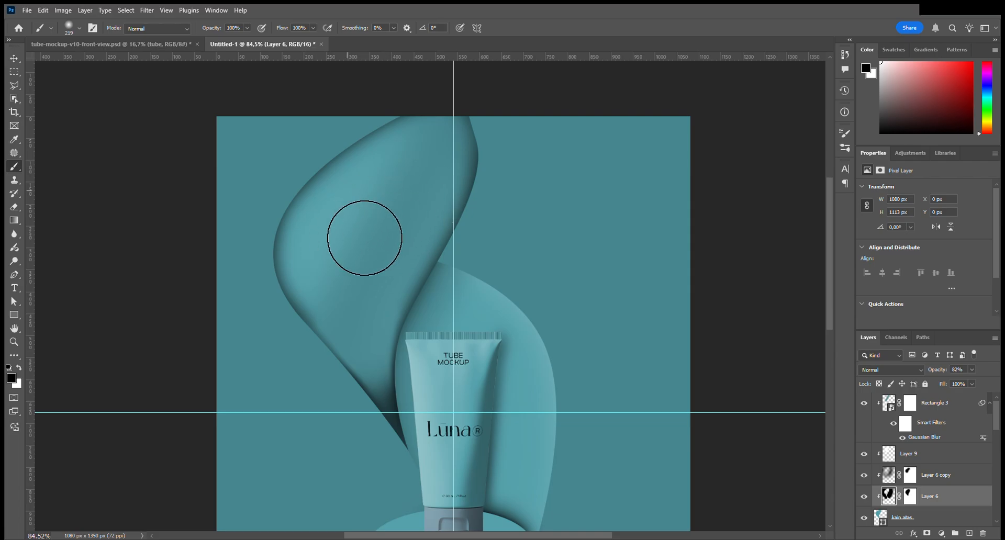
Paint black on Layer 6's mask with progressively smaller brushes to soften the shadow on the upper cloth's left edge and lower fold.
{"action": "left_click", "coordinate": [912, 500]}
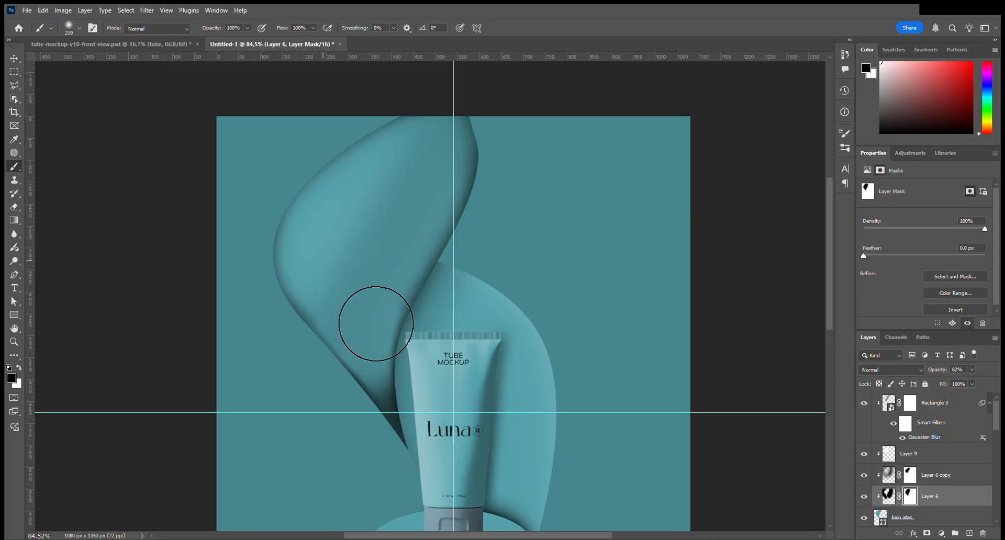
{"action": "left_click_drag", "start_coordinate": [375, 233], "coordinate": [354, 307]}
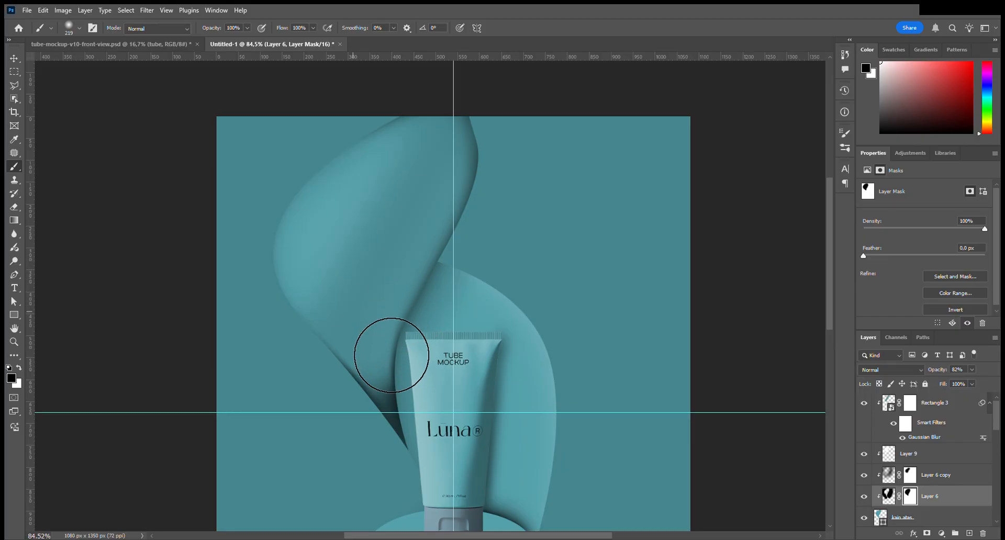
{"action": "scroll", "coordinate": [392, 355], "scroll_direction": "up", "scroll_amount": 5}
{"action": "left_click_drag", "start_coordinate": [346, 303], "coordinate": [332, 303]}
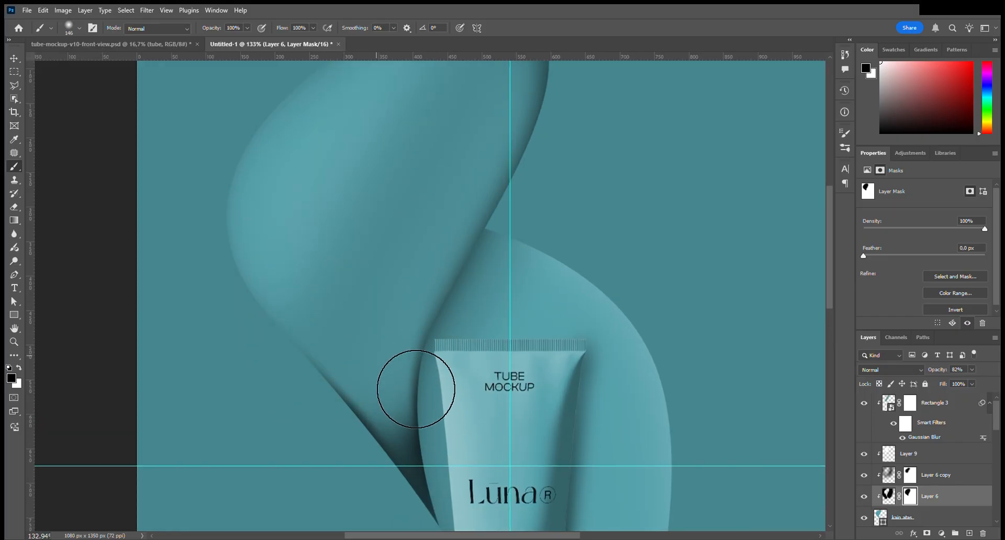
{"action": "left_click_drag", "start_coordinate": [377, 335], "coordinate": [354, 337]}
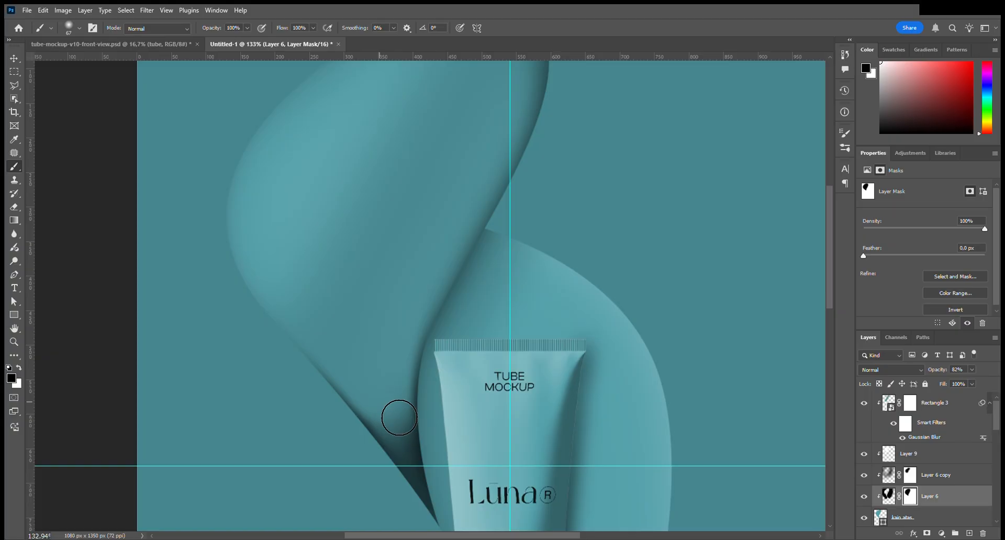
{"action": "scroll", "coordinate": [392, 362], "scroll_direction": "down", "scroll_amount": 5}
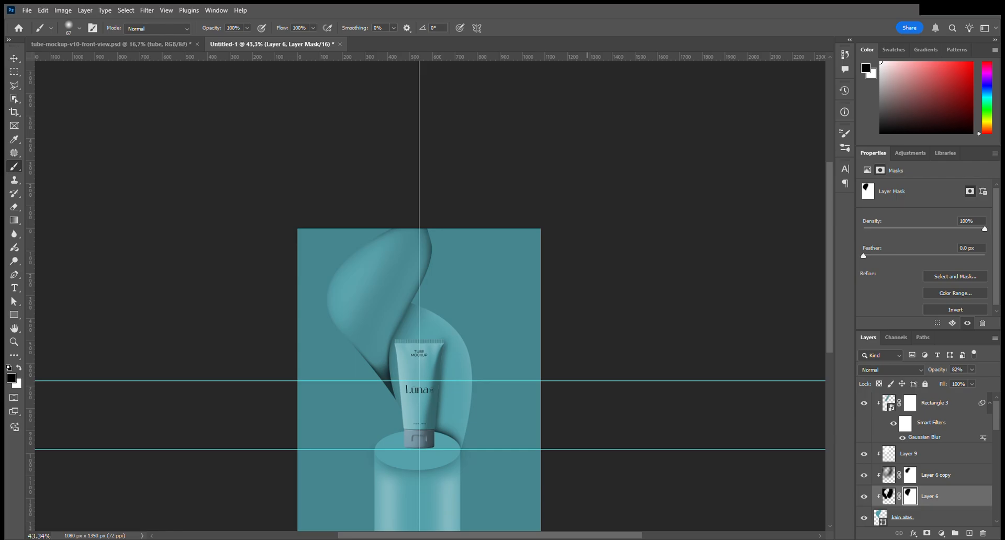
Add a new layer directly above the kain belakang shape, clipped to it.
{"action": "scroll", "coordinate": [433, 463], "scroll_direction": "up", "scroll_amount": 5}
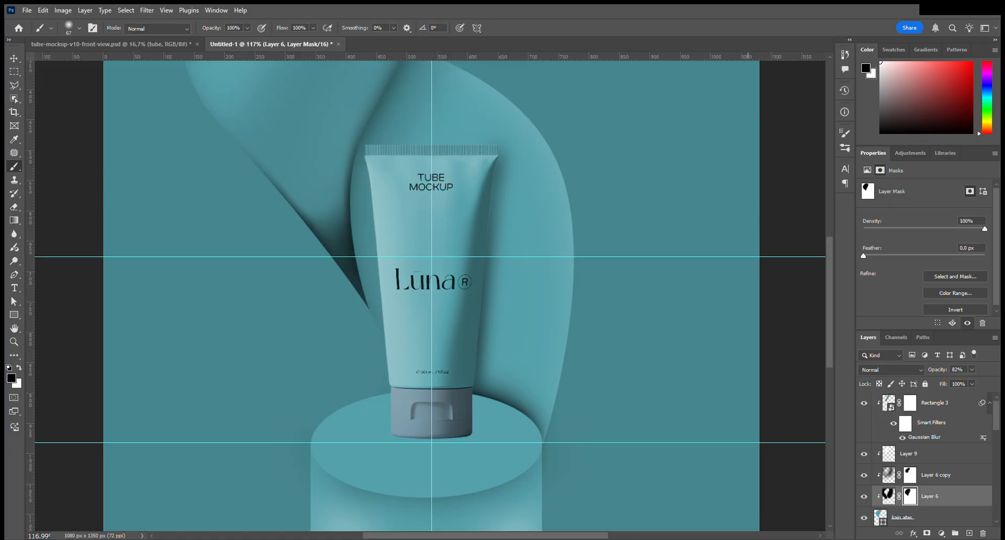
{"action": "scroll", "coordinate": [953, 497], "scroll_direction": "down", "scroll_amount": 5}
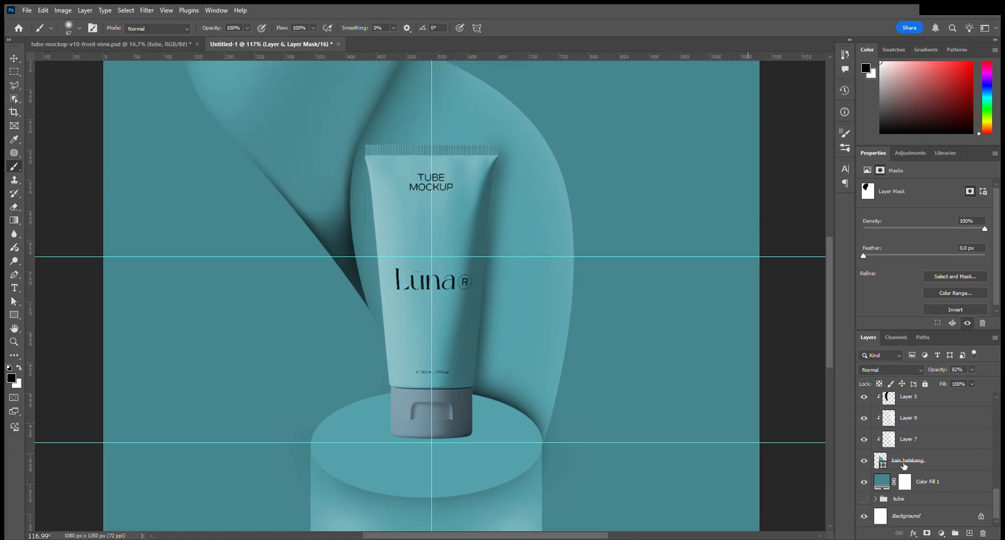
{"action": "left_click", "coordinate": [906, 467]}
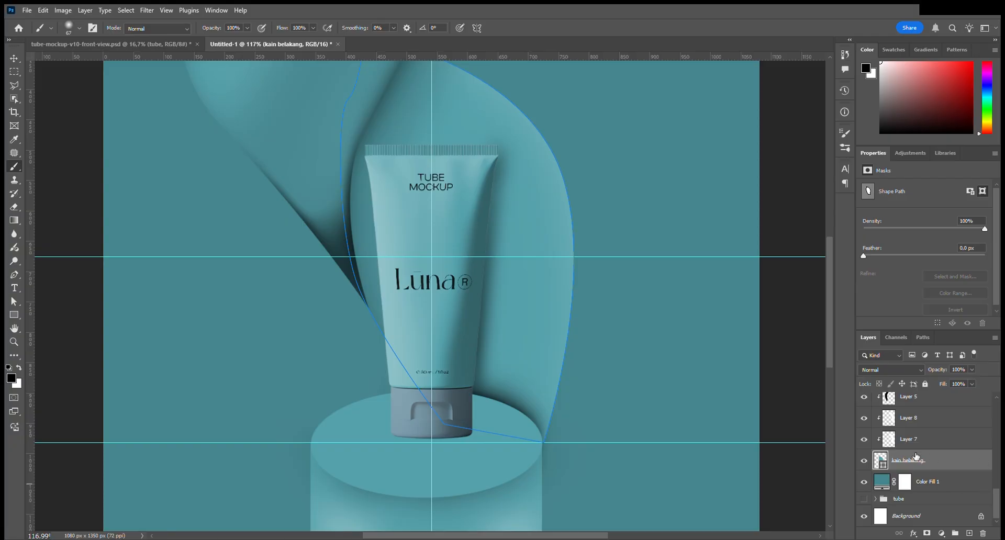
{"action": "left_click", "coordinate": [970, 533]}
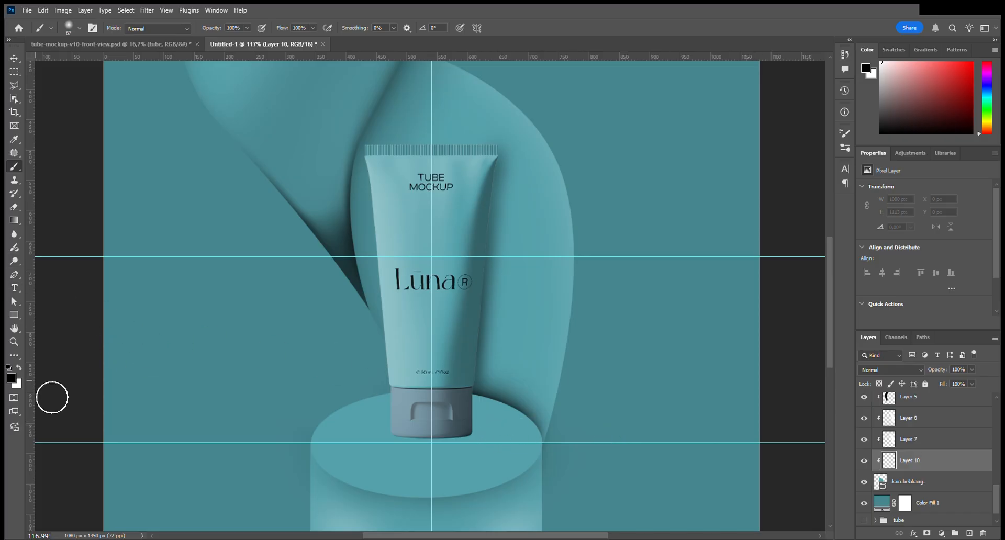
Paint black shadow with a 110 px soft brush on the new clipped layer, along the rear cloth's left edge beside the tube.
{"action": "mouse_move", "coordinate": [286, 308]}
{"action": "left_mouse_down"}
{"action": "mouse_move", "coordinate": [320, 308]}
{"action": "mouse_move", "coordinate": [347, 336]}
{"action": "mouse_move", "coordinate": [366, 396]}
{"action": "left_mouse_up"}
{"action": "left_click_drag", "start_coordinate": [309, 334], "coordinate": [293, 338]}
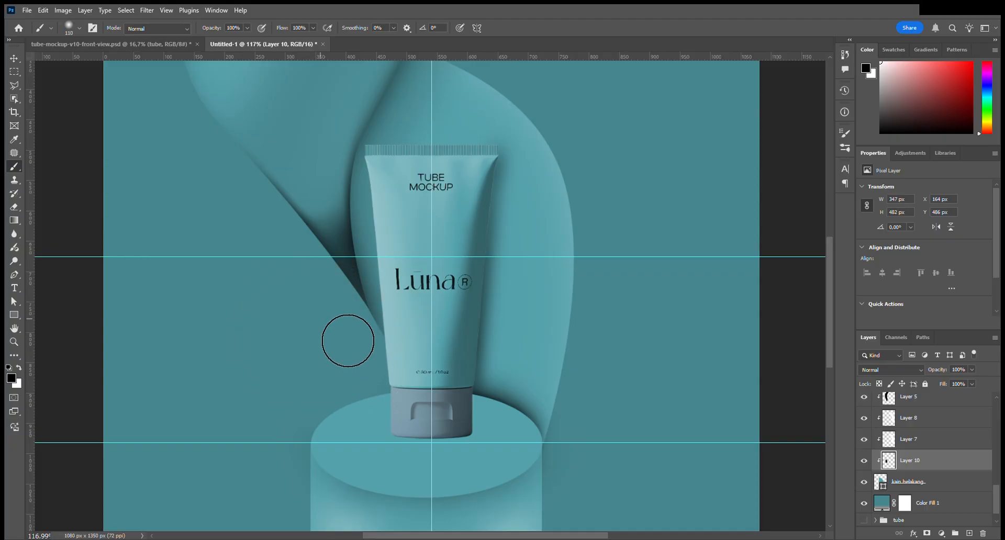
{"action": "mouse_move", "coordinate": [360, 350]}
{"action": "left_mouse_down"}
{"action": "mouse_move", "coordinate": [388, 399]}
{"action": "mouse_move", "coordinate": [332, 269]}
{"action": "mouse_move", "coordinate": [354, 344]}
{"action": "left_mouse_up"}
{"action": "mouse_move", "coordinate": [343, 221]}
{"action": "left_mouse_down"}
{"action": "mouse_move", "coordinate": [334, 280]}
{"action": "mouse_move", "coordinate": [346, 197]}
{"action": "mouse_move", "coordinate": [330, 229]}
{"action": "left_mouse_up"}
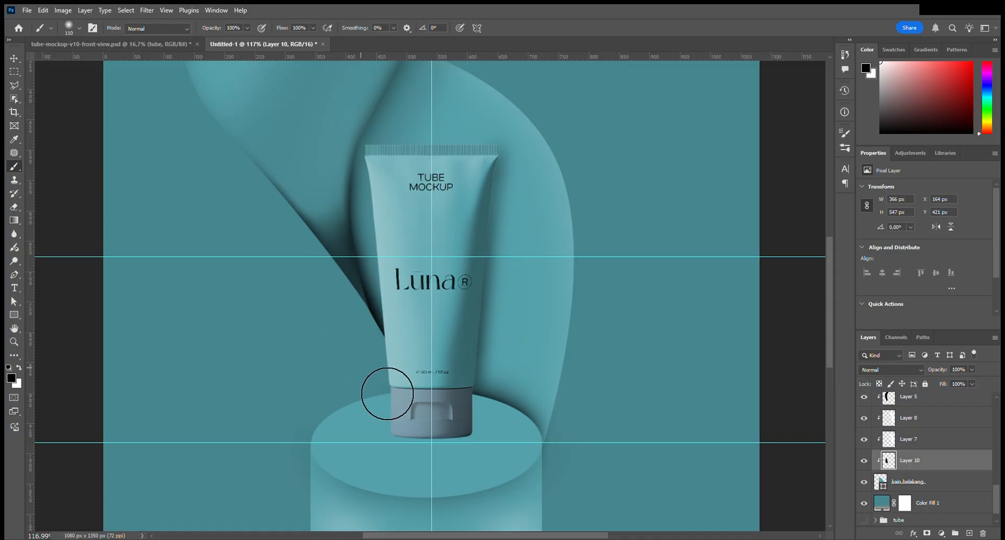
{"action": "mouse_move", "coordinate": [440, 418]}
{"action": "left_mouse_down"}
{"action": "mouse_move", "coordinate": [503, 461]}
{"action": "mouse_move", "coordinate": [489, 453]}
{"action": "left_mouse_up"}
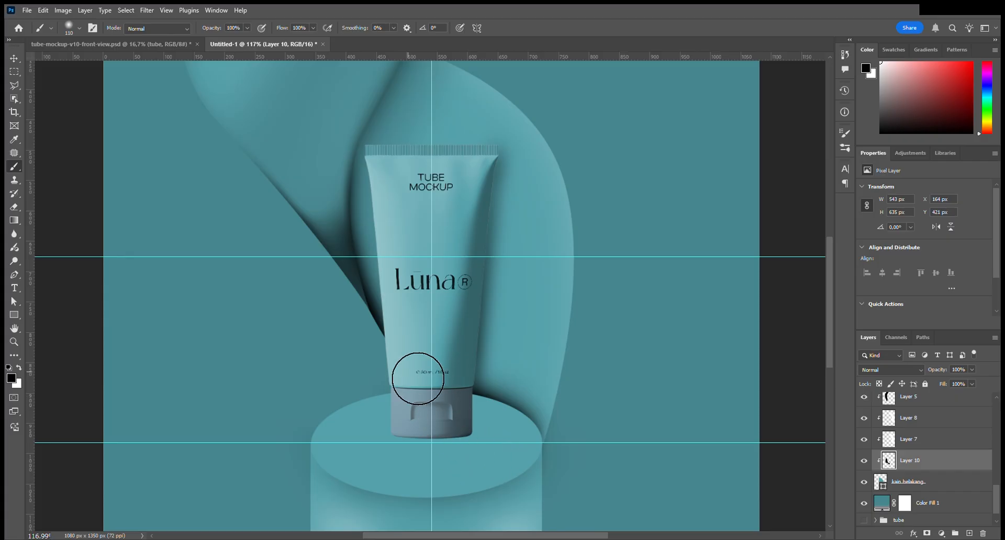
{"action": "mouse_move", "coordinate": [376, 361]}
{"action": "left_mouse_down"}
{"action": "mouse_move", "coordinate": [319, 243]}
{"action": "mouse_move", "coordinate": [364, 137]}
{"action": "mouse_move", "coordinate": [340, 209]}
{"action": "mouse_move", "coordinate": [354, 150]}
{"action": "mouse_move", "coordinate": [336, 238]}
{"action": "mouse_move", "coordinate": [347, 269]}
{"action": "left_mouse_up"}
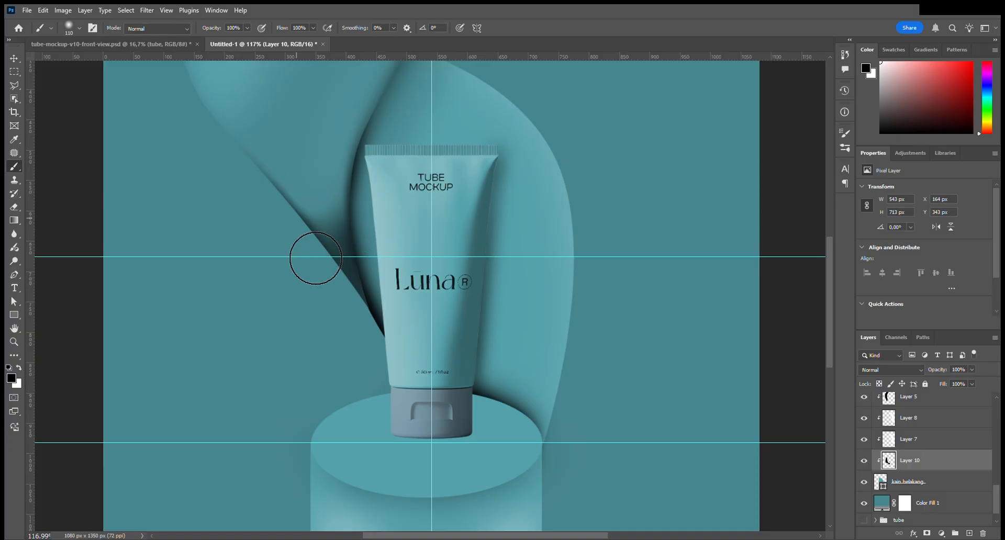
Enlarge the brush to 161 px and extend the rear cloth's shadow along the fold up to its upper tip.
{"action": "right_click", "coordinate": [303, 160], "text": "alt"}
{"action": "left_click_drag", "start_coordinate": [325, 173], "coordinate": [341, 219]}
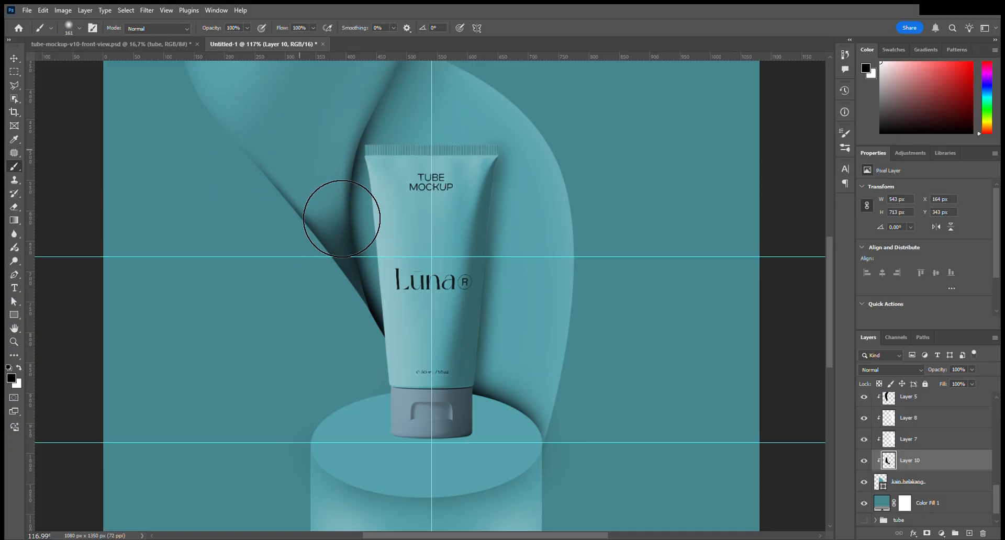
{"action": "scroll", "coordinate": [319, 348], "scroll_direction": "down", "scroll_amount": 2}
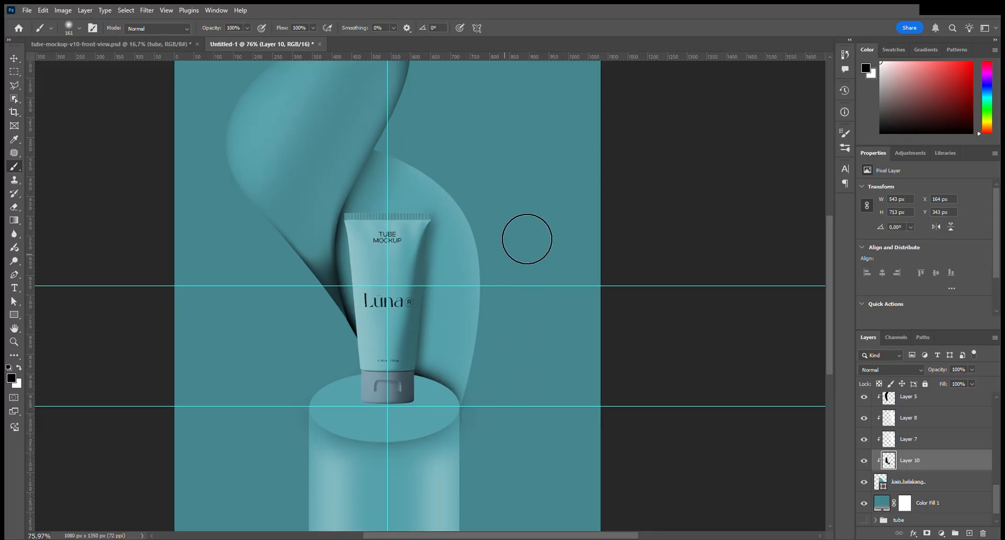
{"action": "mouse_move", "coordinate": [325, 227]}
{"action": "left_mouse_down"}
{"action": "mouse_move", "coordinate": [358, 161]}
{"action": "mouse_move", "coordinate": [322, 272]}
{"action": "mouse_move", "coordinate": [342, 191]}
{"action": "mouse_move", "coordinate": [365, 160]}
{"action": "mouse_move", "coordinate": [329, 214]}
{"action": "mouse_move", "coordinate": [367, 159]}
{"action": "mouse_move", "coordinate": [331, 204]}
{"action": "mouse_move", "coordinate": [369, 150]}
{"action": "mouse_move", "coordinate": [316, 240]}
{"action": "mouse_move", "coordinate": [377, 165]}
{"action": "mouse_move", "coordinate": [373, 150]}
{"action": "mouse_move", "coordinate": [312, 235]}
{"action": "mouse_move", "coordinate": [374, 155]}
{"action": "mouse_move", "coordinate": [324, 241]}
{"action": "left_mouse_up"}
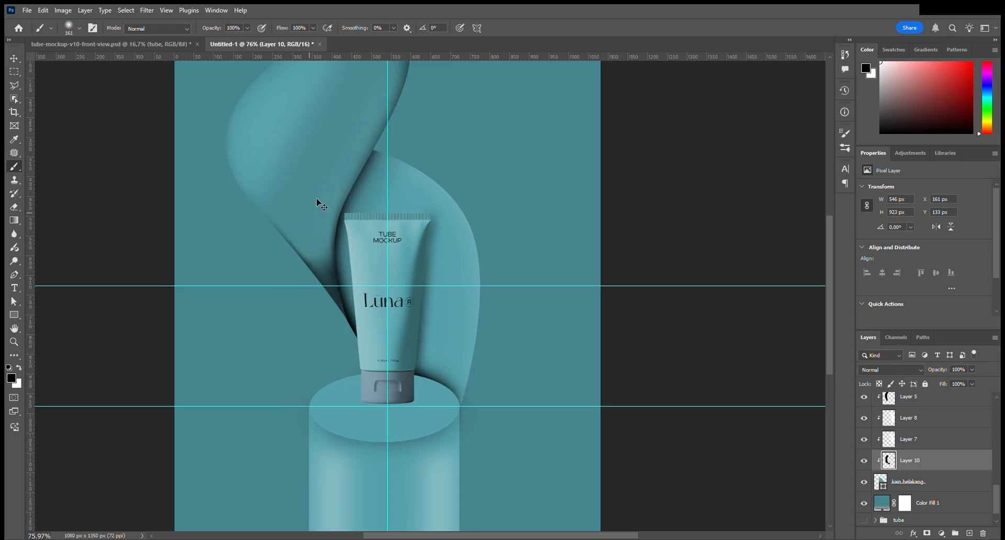
{"action": "left_click_drag", "start_coordinate": [327, 238], "coordinate": [316, 308]}
{"action": "mouse_move", "coordinate": [324, 238]}
{"action": "left_mouse_down"}
{"action": "mouse_move", "coordinate": [331, 299]}
{"action": "mouse_move", "coordinate": [330, 273]}
{"action": "mouse_move", "coordinate": [337, 290]}
{"action": "mouse_move", "coordinate": [326, 261]}
{"action": "mouse_move", "coordinate": [330, 336]}
{"action": "left_mouse_up"}
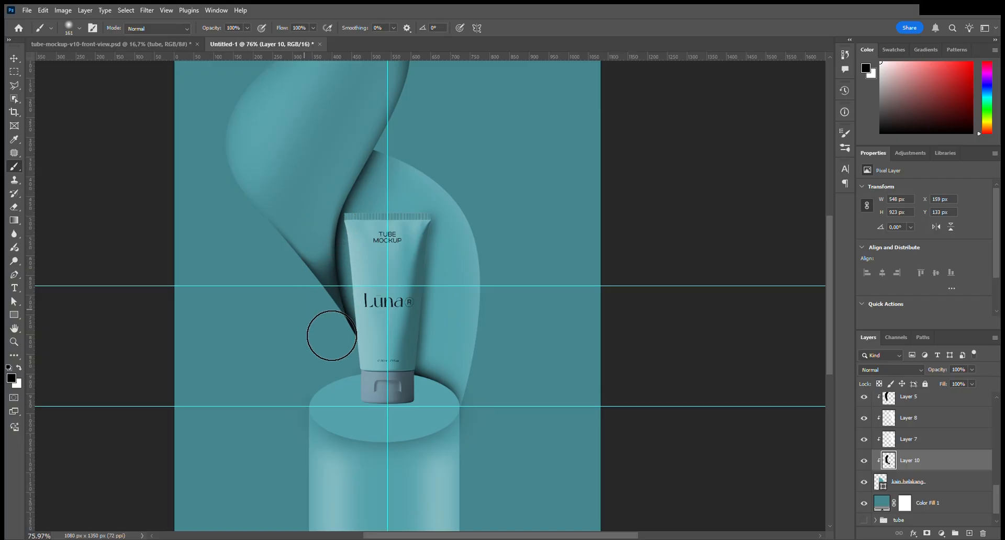
{"action": "left_click_drag", "start_coordinate": [376, 135], "coordinate": [377, 143]}
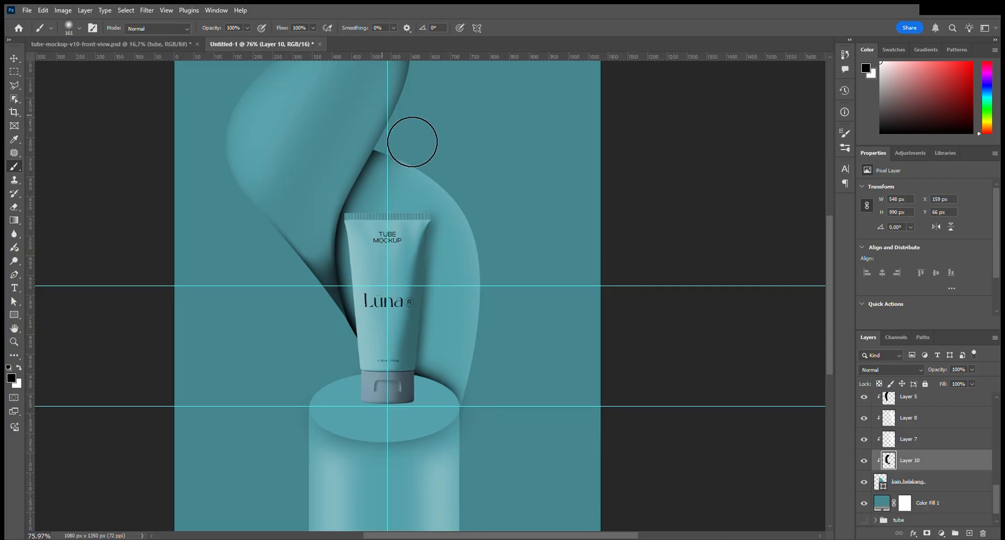
{"action": "left_click_drag", "start_coordinate": [413, 142], "coordinate": [433, 138]}
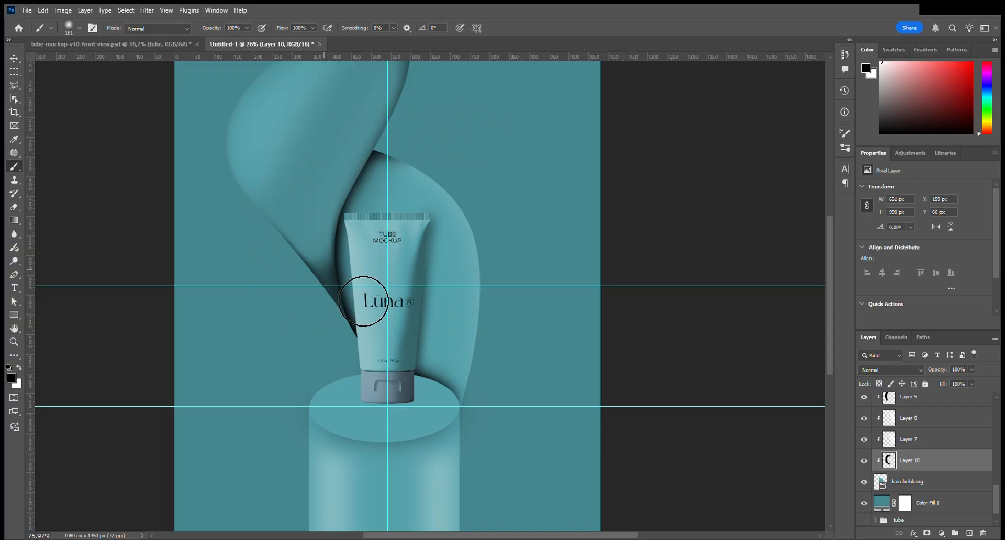
Try painting white on Layer 6 to lighten the shadow along the upper cloth's right edge.
{"action": "scroll", "coordinate": [868, 405], "scroll_direction": "up", "scroll_amount": 6}
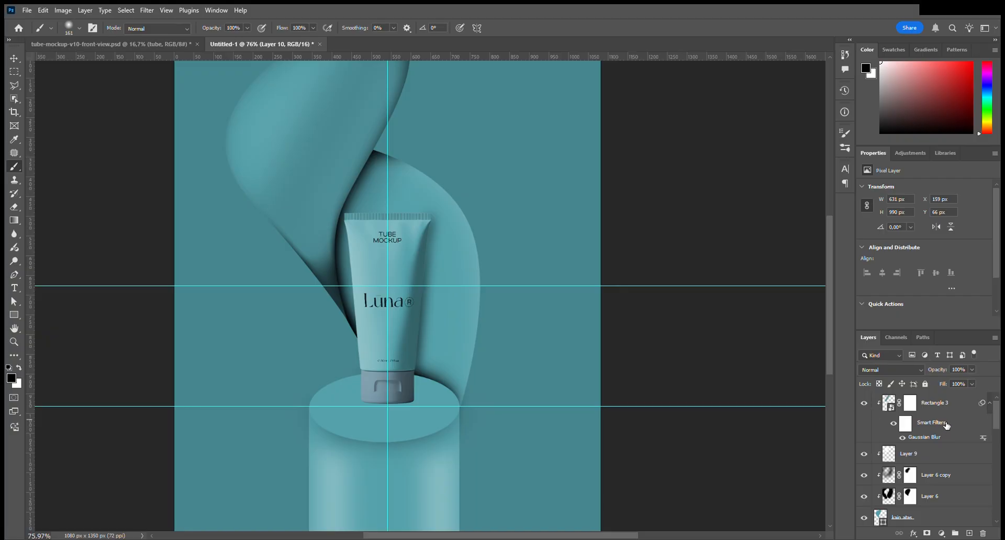
{"action": "left_click", "coordinate": [893, 499]}
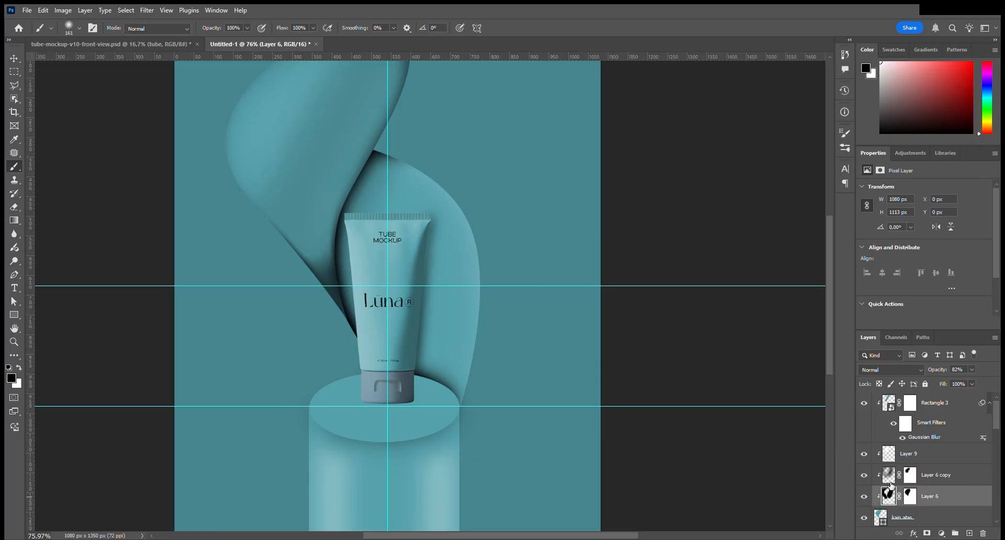
{"action": "left_click", "coordinate": [911, 497]}
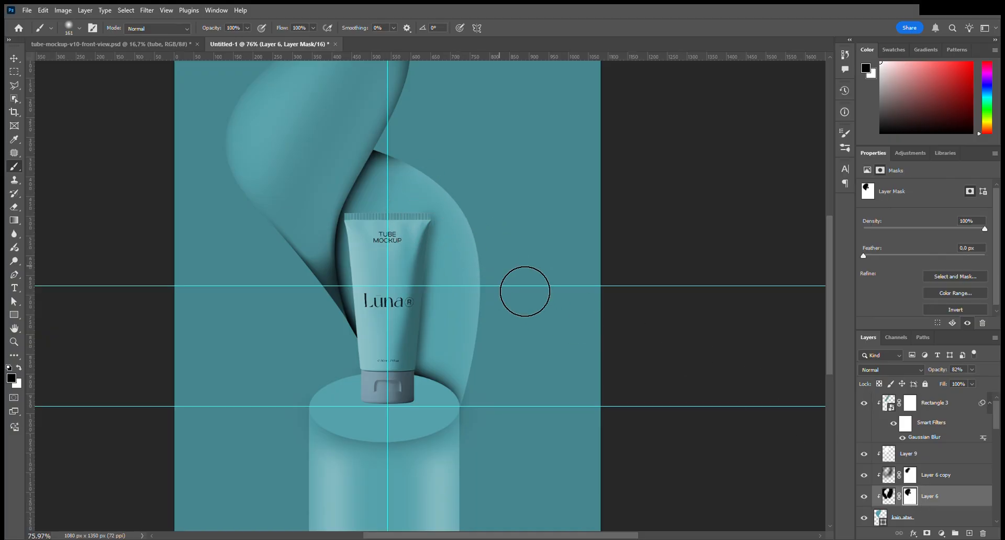
{"action": "left_click", "coordinate": [890, 501]}
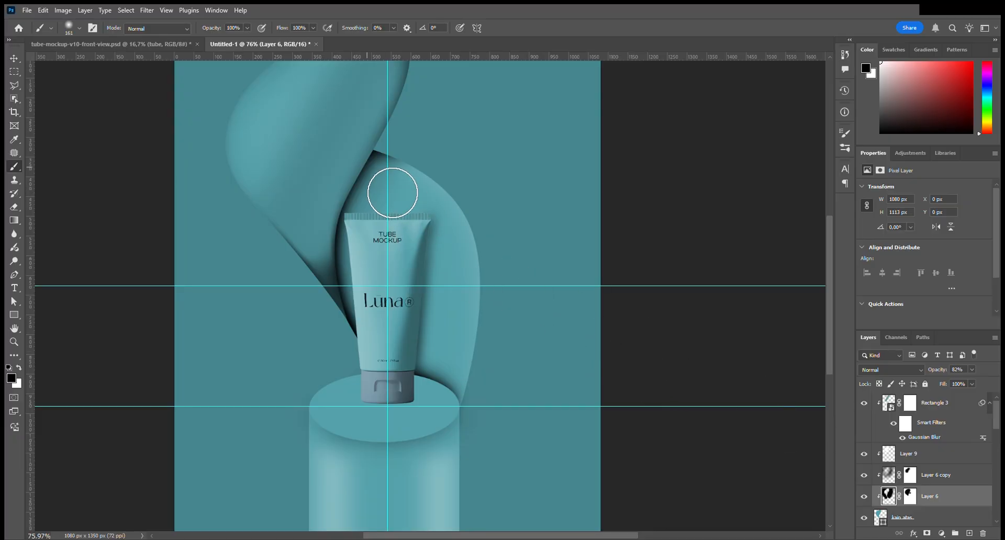
{"action": "key", "text": "x"}
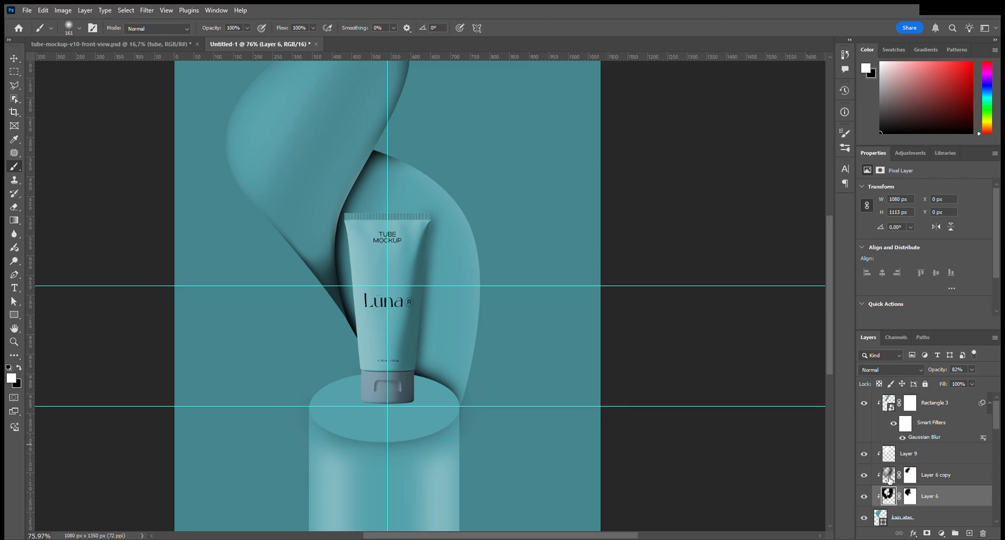
Paint black with the 161 px soft brush on Layer 6 copy and Layer 6 to deepen the shadow along the upper cloth's right edge.
{"action": "left_click", "coordinate": [888, 478]}
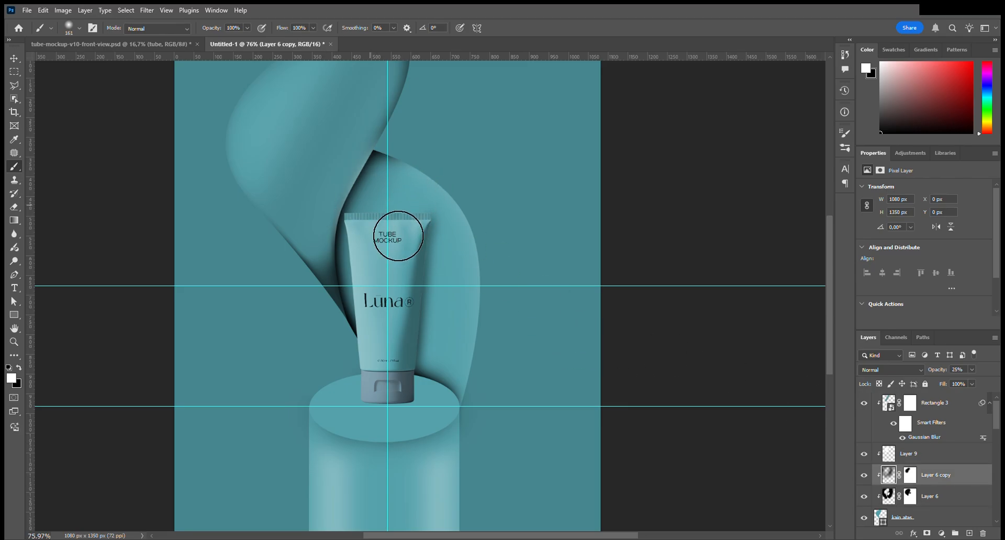
{"action": "key", "text": "x"}
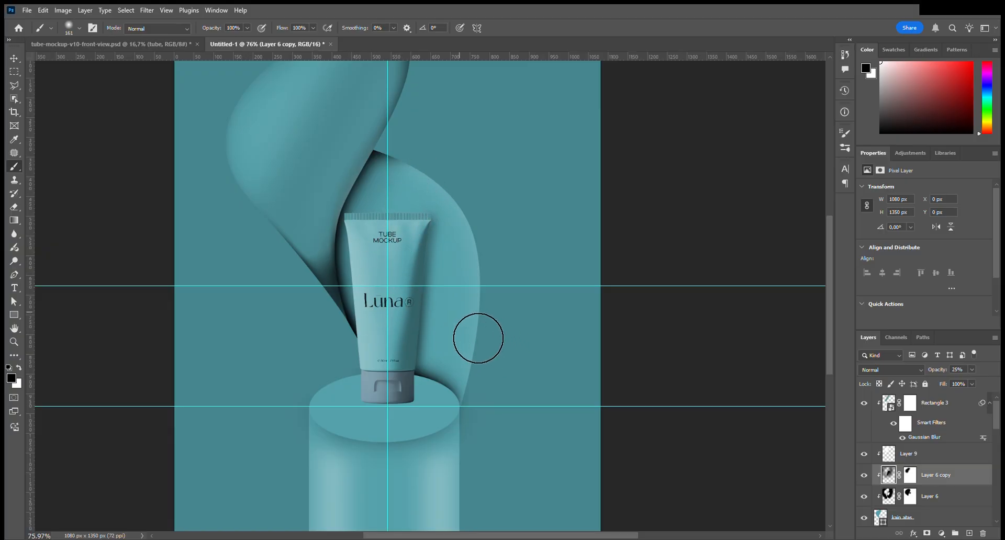
{"action": "left_click", "coordinate": [893, 501]}
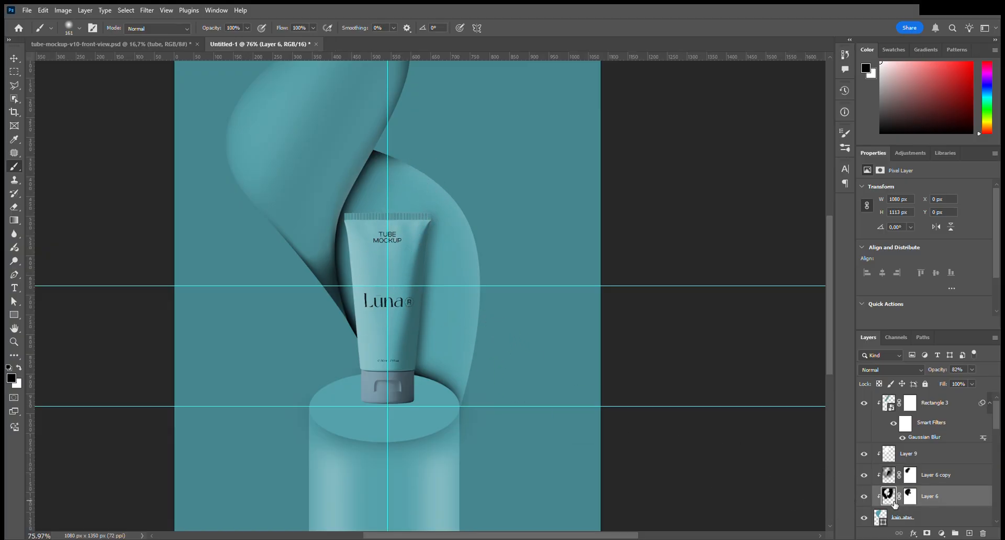
{"action": "key", "text": "space"}
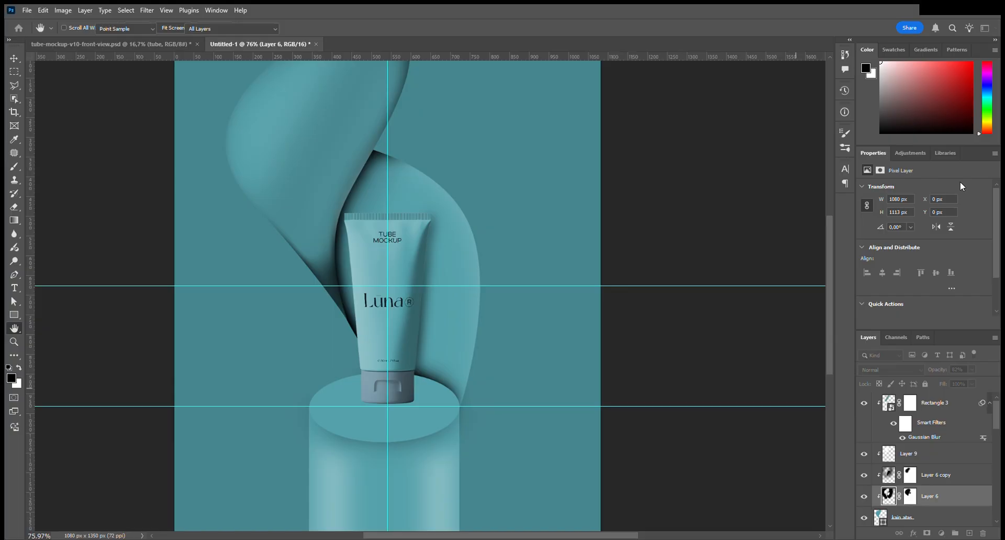
{"action": "key", "text": "b"}
{"action": "scroll", "coordinate": [911, 484], "scroll_direction": "down", "scroll_amount": 2}
{"action": "scroll", "coordinate": [912, 484], "scroll_direction": "up", "scroll_amount": 2}
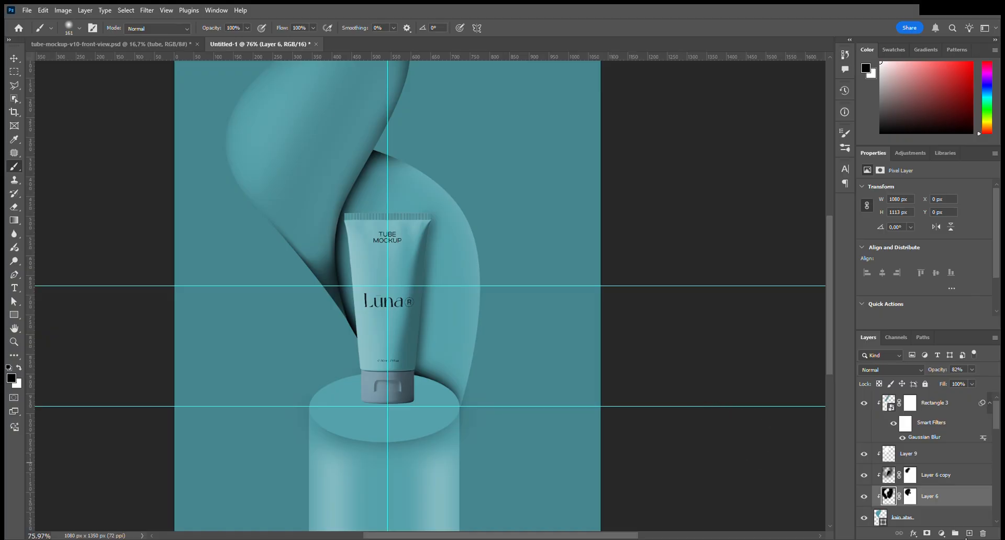
Add a new layer directly above Rectangle 3, clipped to the upper cloth.
{"action": "left_click", "coordinate": [955, 407]}
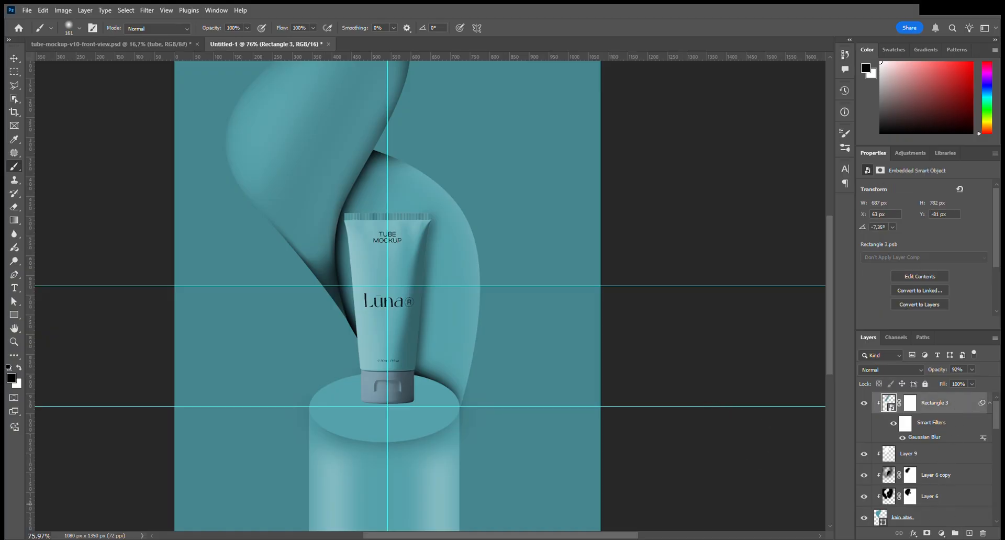
{"action": "left_click", "coordinate": [969, 533]}
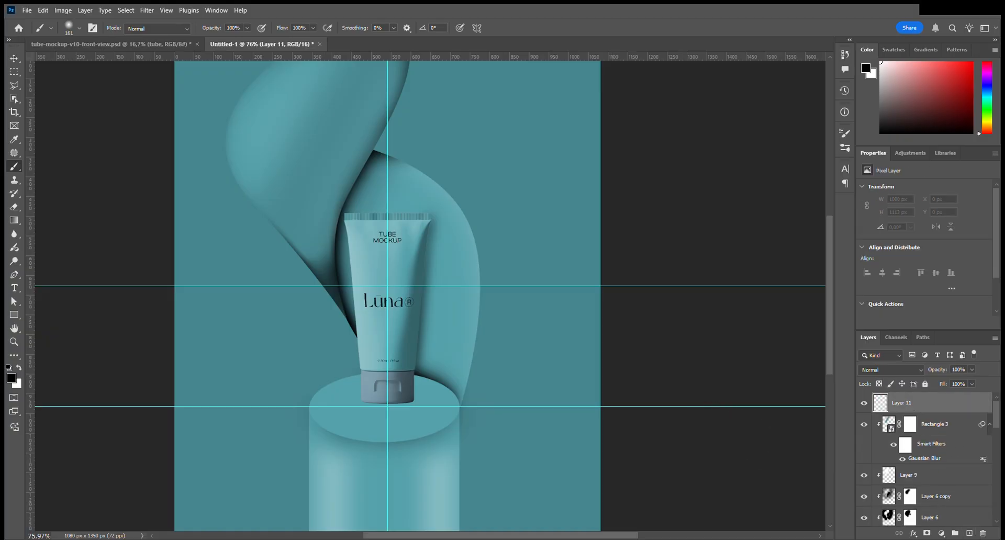
{"action": "left_click", "coordinate": [923, 416], "text": "alt"}
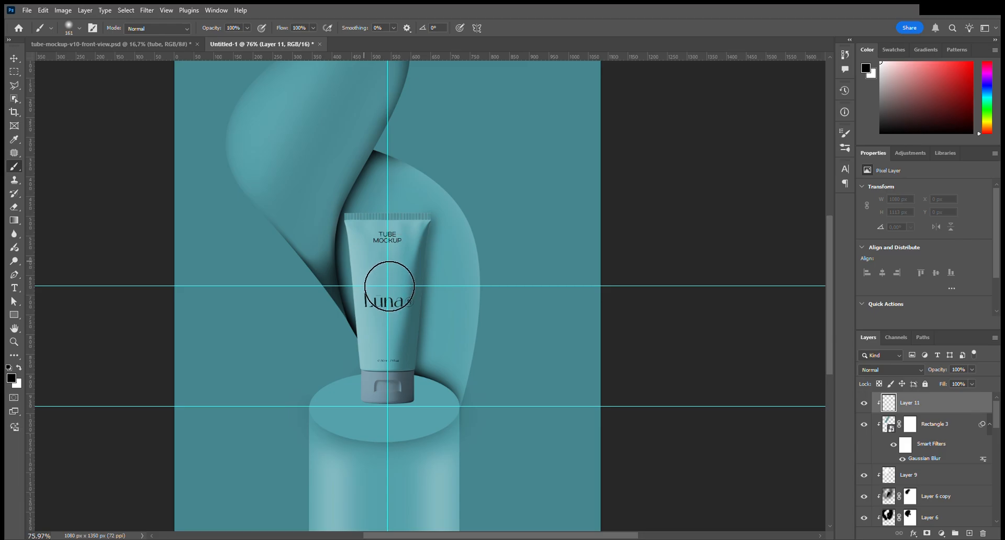
Paint a black shadow along the upper cloth's right edge with a 98 px soft brush on Layer 11 and give the layer a mask.
{"action": "mouse_move", "coordinate": [390, 286]}
{"action": "left_mouse_down"}
{"action": "mouse_move", "coordinate": [403, 234]}
{"action": "mouse_move", "coordinate": [395, 253]}
{"action": "mouse_move", "coordinate": [438, 160]}
{"action": "mouse_move", "coordinate": [403, 217]}
{"action": "mouse_move", "coordinate": [400, 264]}
{"action": "mouse_move", "coordinate": [437, 258]}
{"action": "mouse_move", "coordinate": [438, 189]}
{"action": "mouse_move", "coordinate": [412, 218]}
{"action": "mouse_move", "coordinate": [428, 197]}
{"action": "mouse_move", "coordinate": [417, 225]}
{"action": "mouse_move", "coordinate": [429, 186]}
{"action": "mouse_move", "coordinate": [411, 228]}
{"action": "mouse_move", "coordinate": [435, 179]}
{"action": "mouse_move", "coordinate": [403, 247]}
{"action": "mouse_move", "coordinate": [360, 238]}
{"action": "left_mouse_up"}
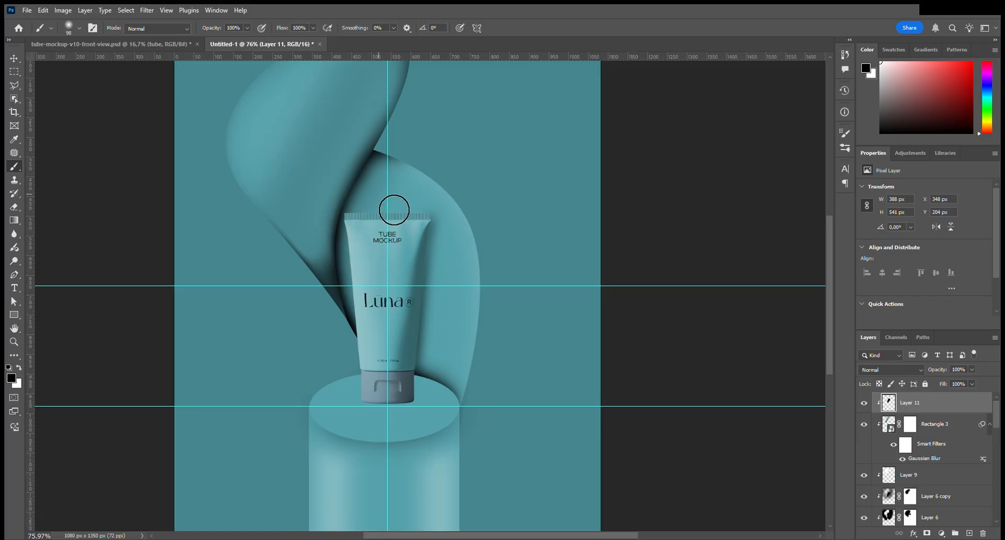
{"action": "left_click_drag", "start_coordinate": [412, 159], "coordinate": [412, 163]}
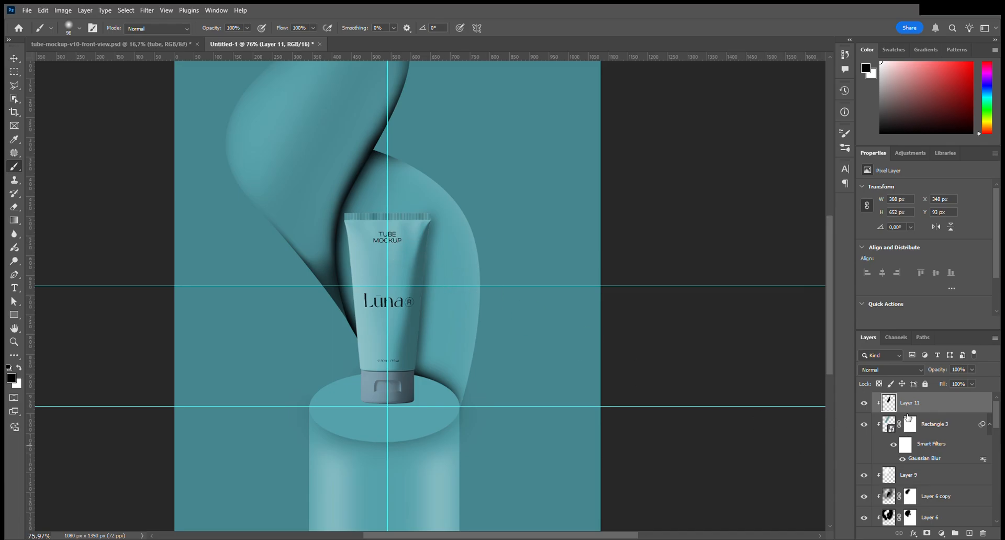
{"action": "left_click", "coordinate": [927, 533]}
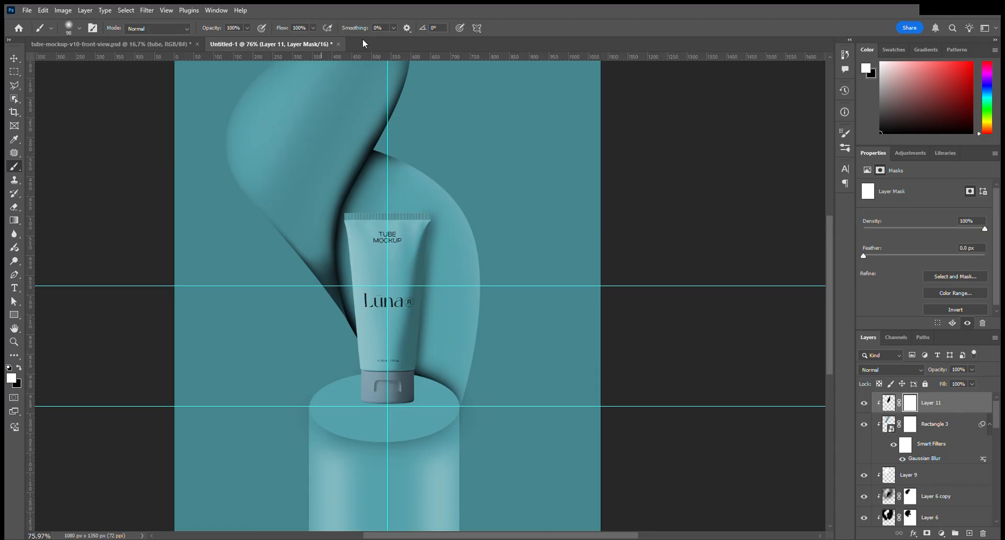
Rework the upper cloth's shading with white at 272 px on Layer 6 copy's mask and black at 180 px on Layer 6's mask.
{"action": "left_click_drag", "start_coordinate": [280, 90], "coordinate": [361, 91]}
{"action": "left_click", "coordinate": [911, 501]}
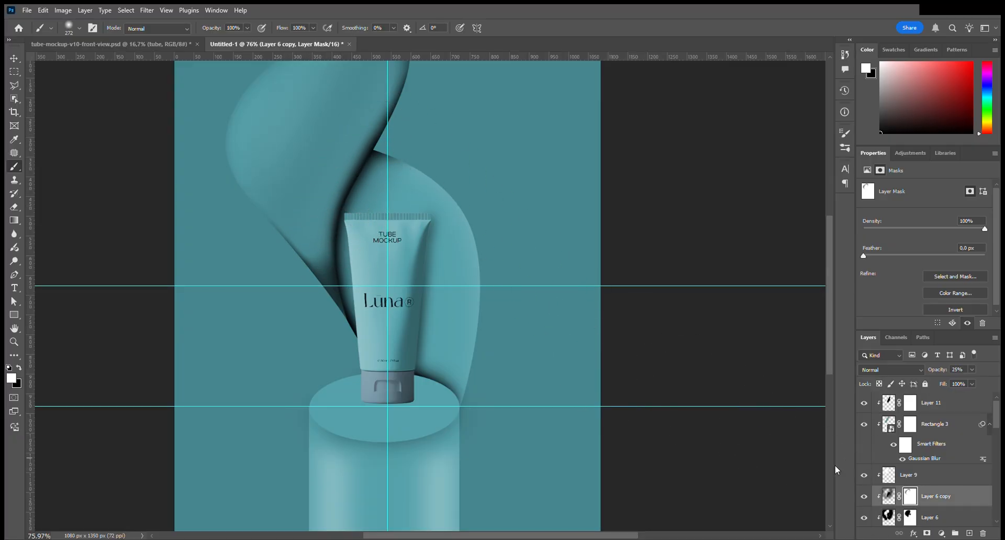
{"action": "left_click", "coordinate": [909, 518]}
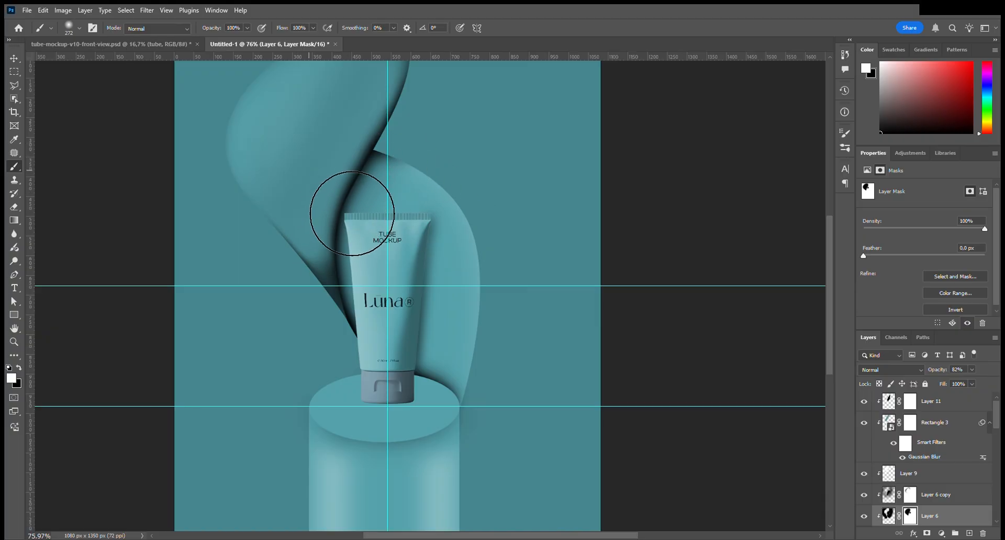
{"action": "key", "text": "x"}
{"action": "left_click_drag", "start_coordinate": [306, 149], "coordinate": [288, 146]}
{"action": "mouse_move", "coordinate": [338, 199]}
{"action": "left_mouse_down"}
{"action": "mouse_move", "coordinate": [335, 236]}
{"action": "mouse_move", "coordinate": [332, 194]}
{"action": "left_mouse_up"}
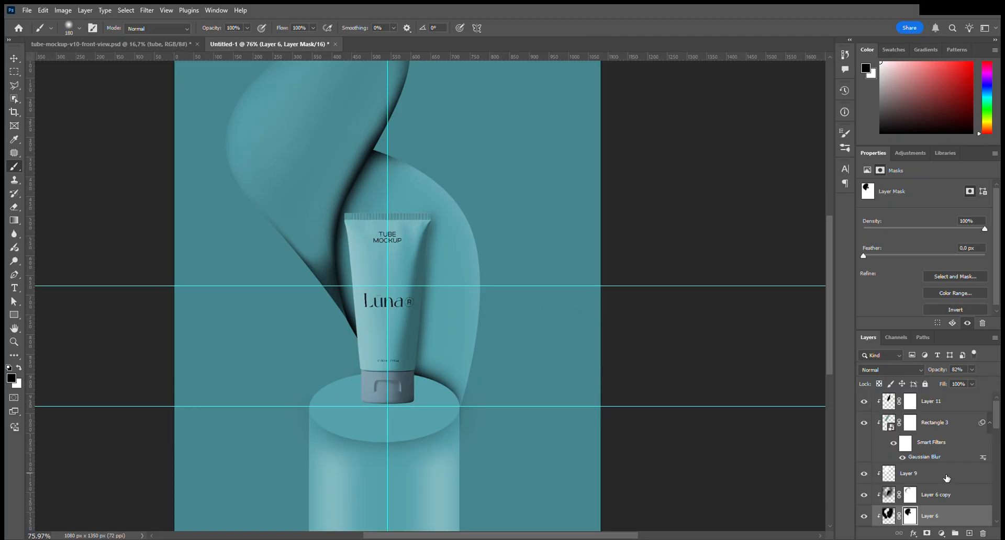
Compare the cloth with and without Layer 11, and delete that layer.
{"action": "left_click", "coordinate": [864, 401]}
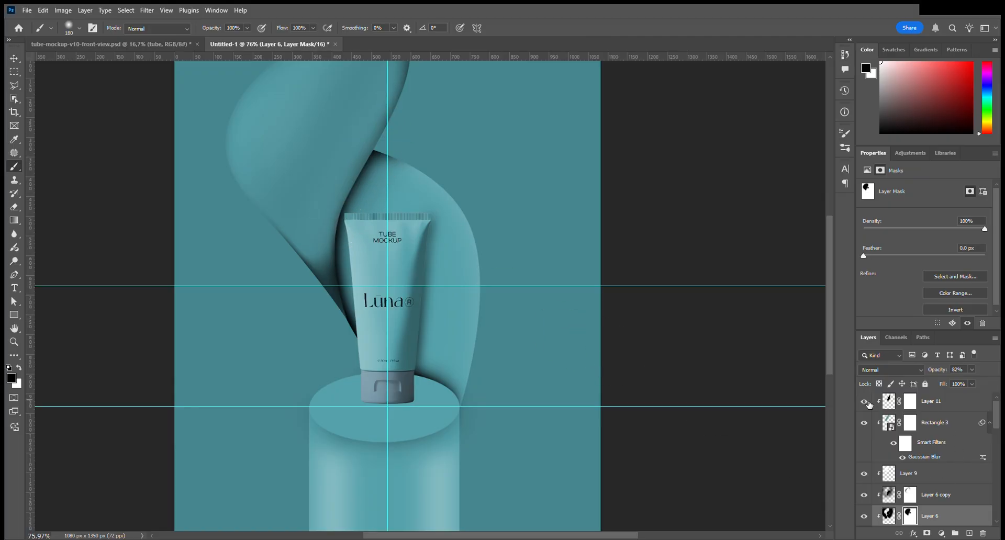
{"action": "left_click", "coordinate": [866, 402]}
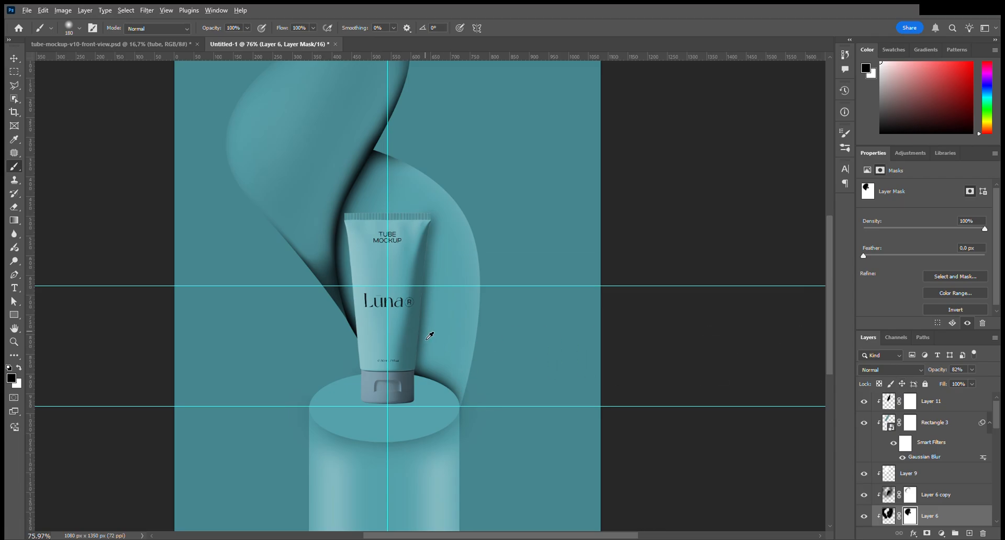
{"action": "scroll", "coordinate": [429, 336], "scroll_direction": "down", "scroll_amount": 3}
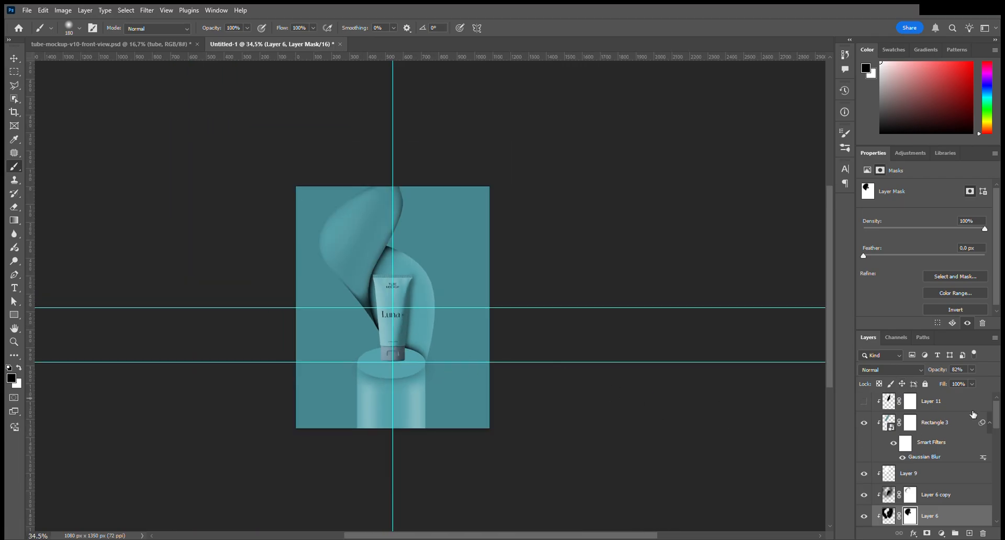
{"action": "left_click_drag", "start_coordinate": [972, 415], "coordinate": [983, 533]}
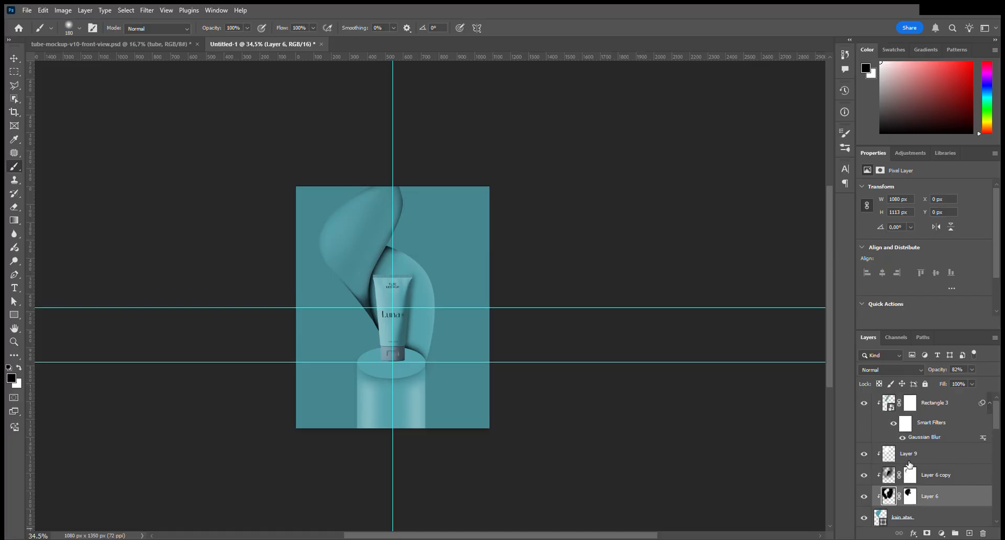
Paint white on Layer 6's mask with a 107 px soft brush to restore the shadow along the upper cloth's right edge.
{"action": "left_click", "coordinate": [914, 497]}
{"action": "scroll", "coordinate": [355, 243], "scroll_direction": "up", "scroll_amount": 5}
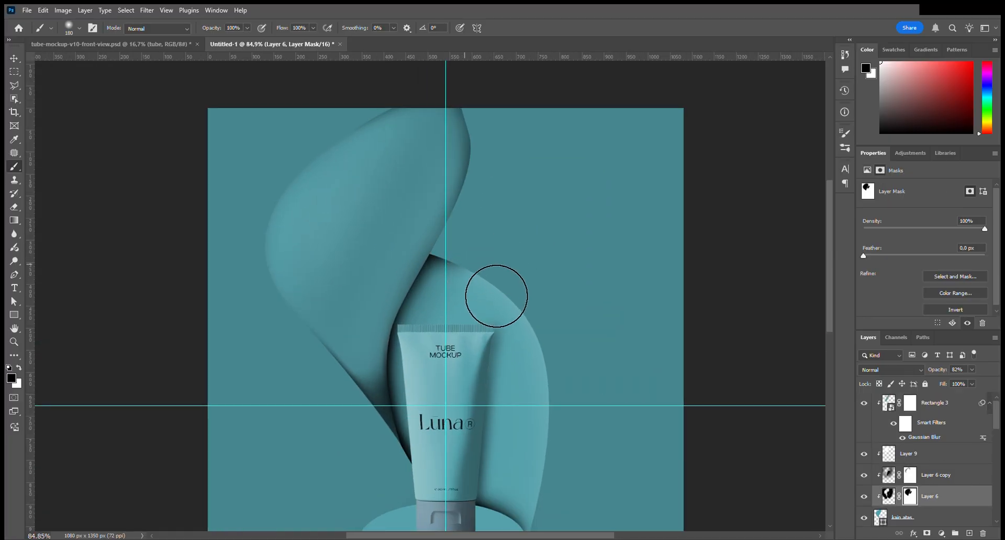
{"action": "key", "text": "x"}
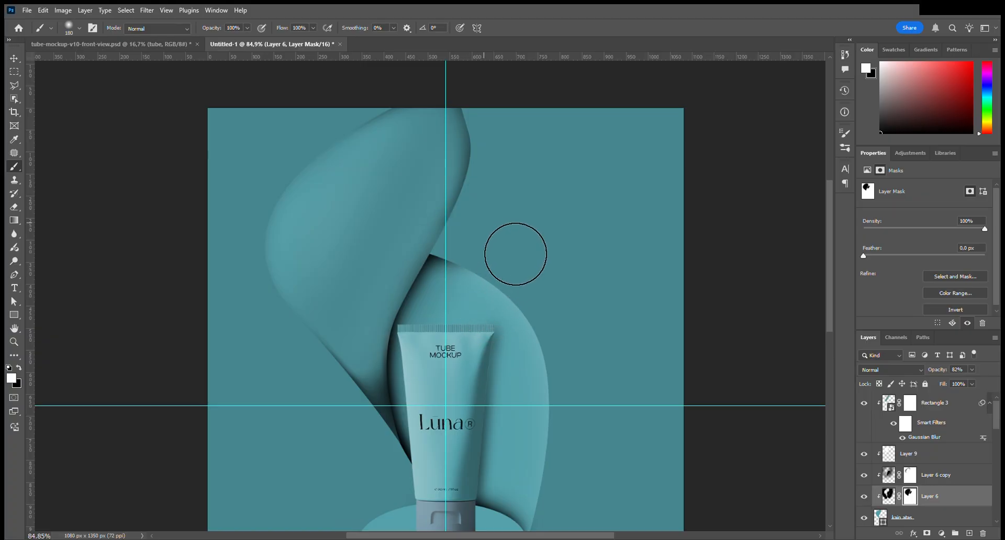
{"action": "mouse_move", "coordinate": [465, 265]}
{"action": "left_mouse_down"}
{"action": "mouse_move", "coordinate": [456, 265]}
{"action": "mouse_move", "coordinate": [484, 246]}
{"action": "left_mouse_up"}
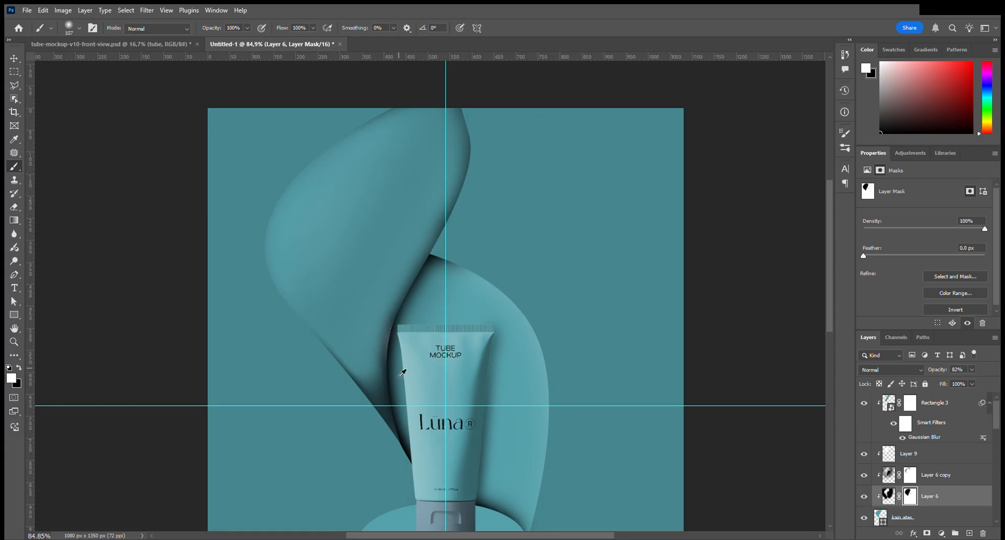
Paint black on Layer 6 copy's mask with the 107 px brush to soften the upper cloth's shading beside the tube.
{"action": "scroll", "coordinate": [400, 368], "scroll_direction": "up", "scroll_amount": 3}
{"action": "scroll", "coordinate": [399, 368], "scroll_direction": "up", "scroll_amount": 2}
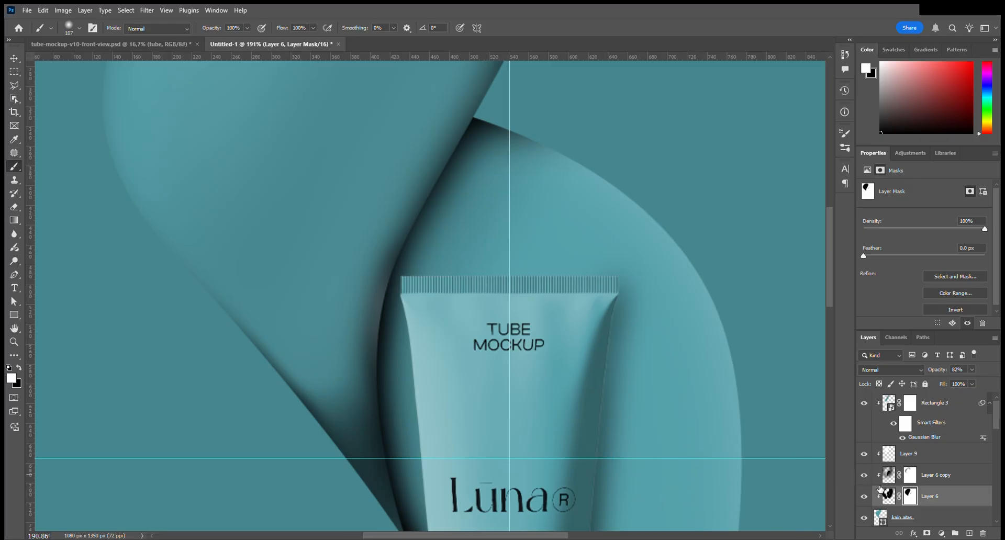
{"action": "left_click", "coordinate": [911, 476]}
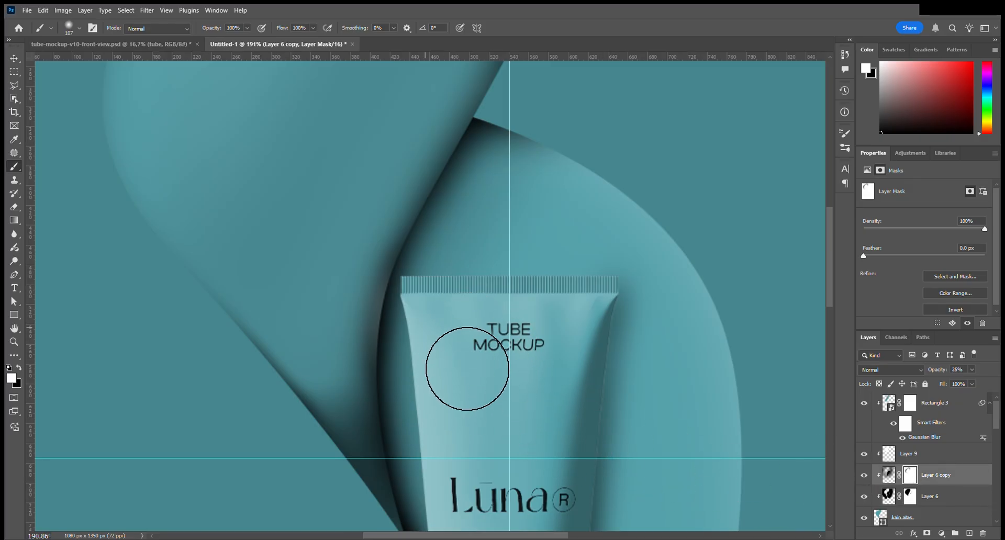
{"action": "key", "text": "x"}
{"action": "left_click_drag", "start_coordinate": [443, 342], "coordinate": [460, 408]}
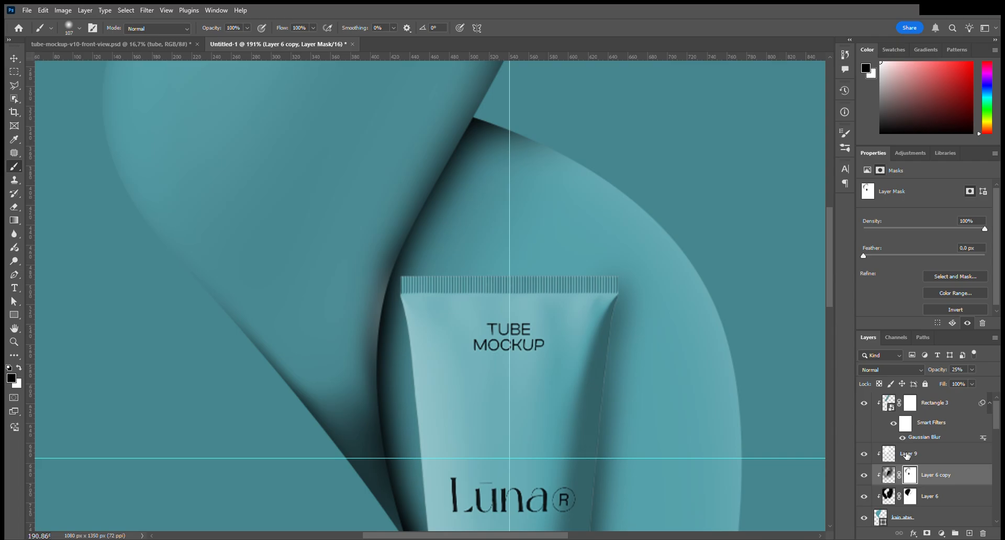
Toggle Layer 6's visibility to compare the upper cloth's edge shadow with and without it.
{"action": "left_click", "coordinate": [895, 459]}
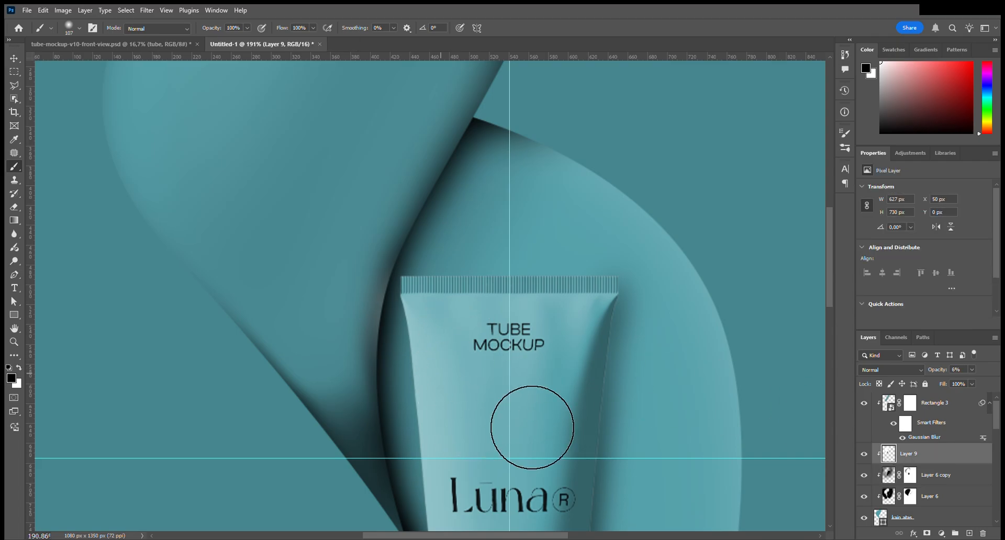
{"action": "left_click", "coordinate": [911, 497]}
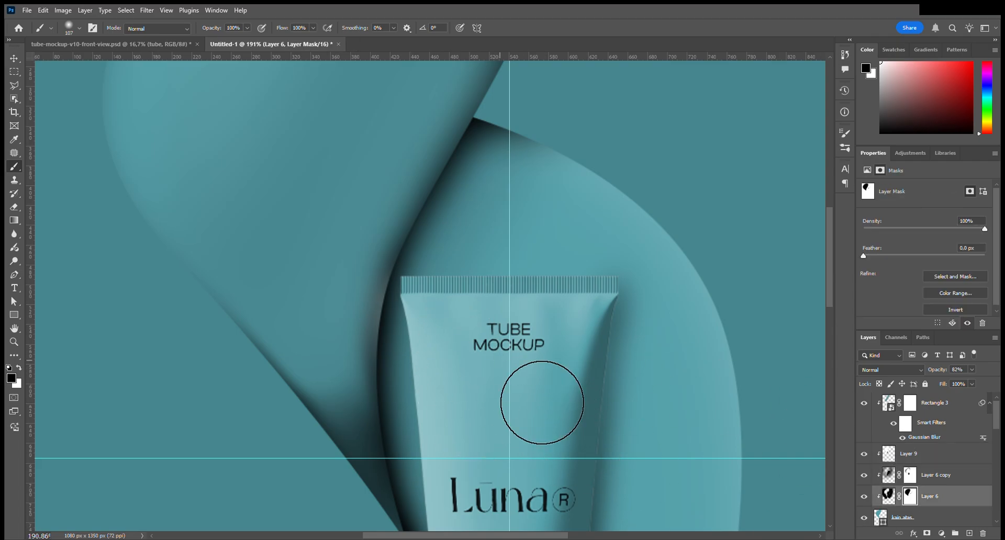
{"action": "key", "text": "ctrl+2"}
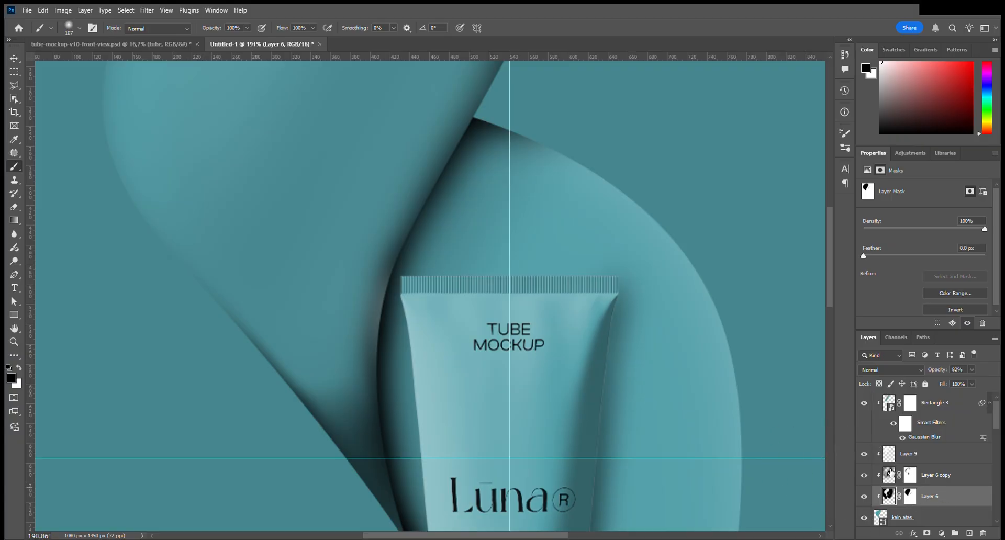
{"action": "left_click", "coordinate": [869, 497]}
{"action": "left_click", "coordinate": [869, 497]}
{"action": "left_click", "coordinate": [869, 496]}
{"action": "left_click", "coordinate": [865, 497]}
Hide Rectangle 3, Layer 9 and Layer 6 copy, and toggle Layer 6 to examine its shadow on the bare cloth shape.
{"action": "left_click", "coordinate": [864, 403]}
{"action": "left_click", "coordinate": [865, 403]}
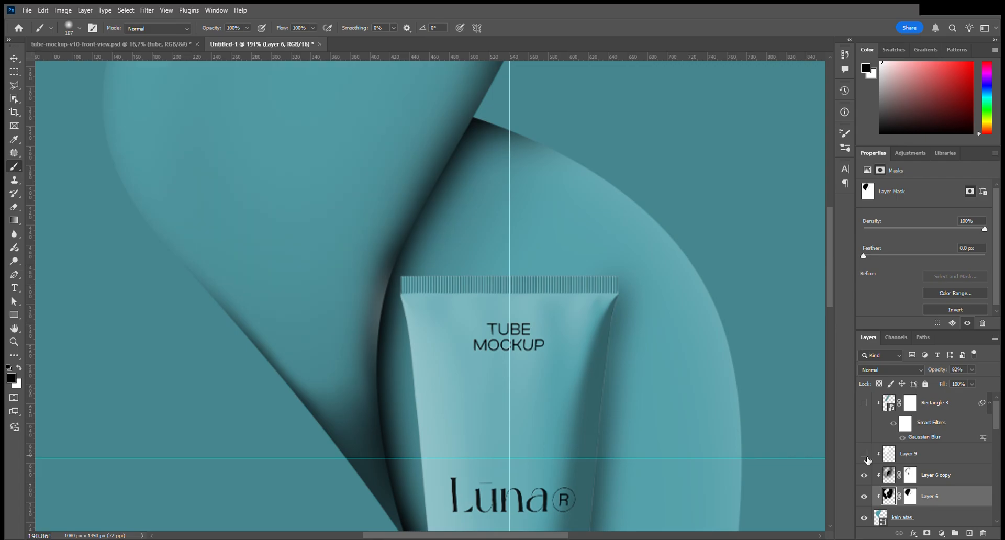
{"action": "left_click", "coordinate": [865, 475]}
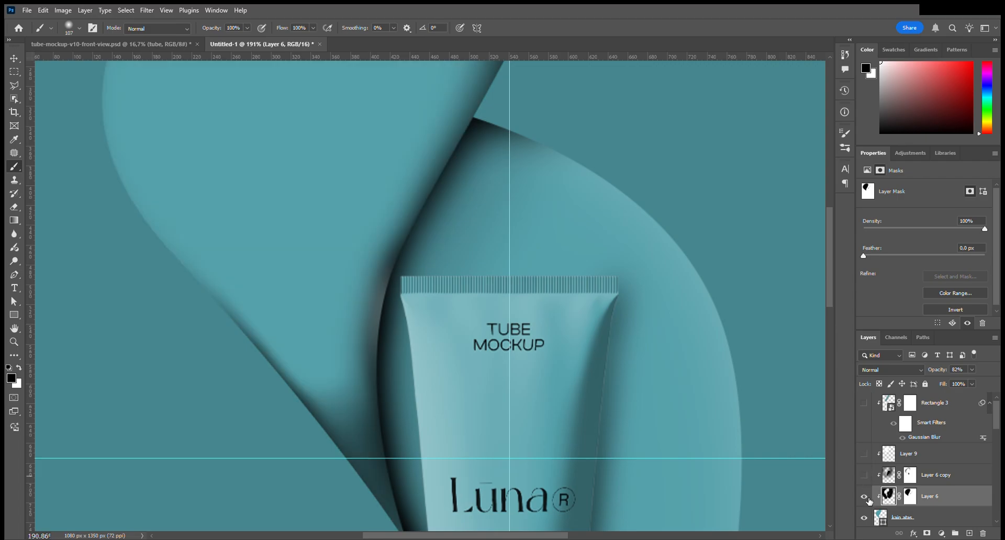
{"action": "left_click", "coordinate": [865, 496]}
{"action": "left_click", "coordinate": [865, 497]}
{"action": "left_click", "coordinate": [865, 497]}
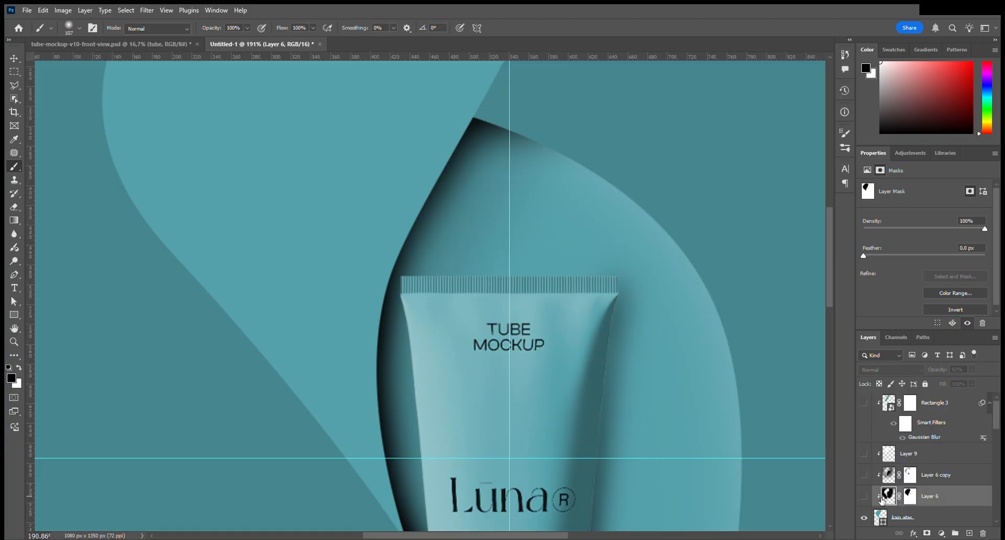
Show Layer 6 and make its shadow pixels active instead of its mask.
{"action": "left_click", "coordinate": [865, 497]}
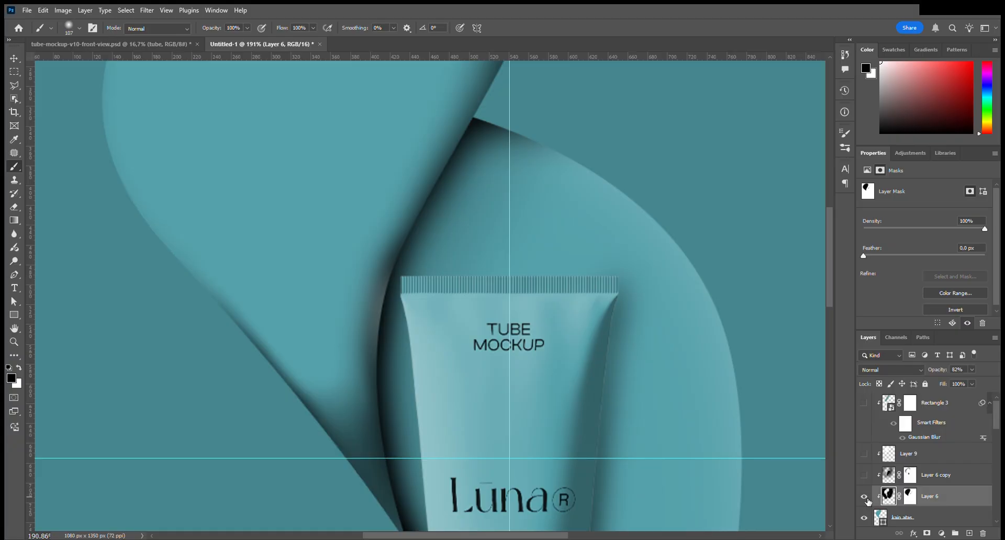
{"action": "left_click", "coordinate": [894, 497]}
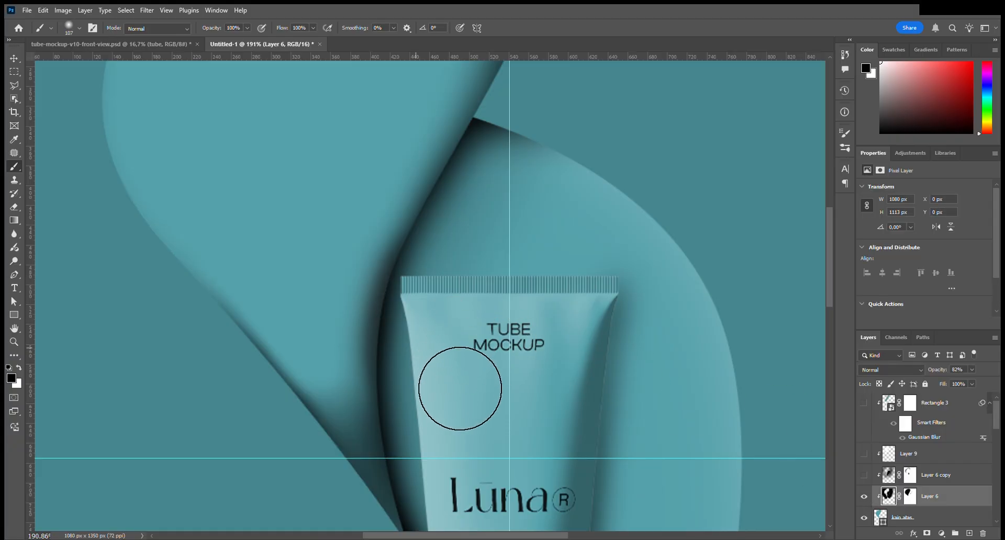
Try painting white on Layer 6's pixels along the upper cloth's right edge above the tube.
{"action": "scroll", "coordinate": [476, 382], "scroll_direction": "down", "scroll_amount": 3}
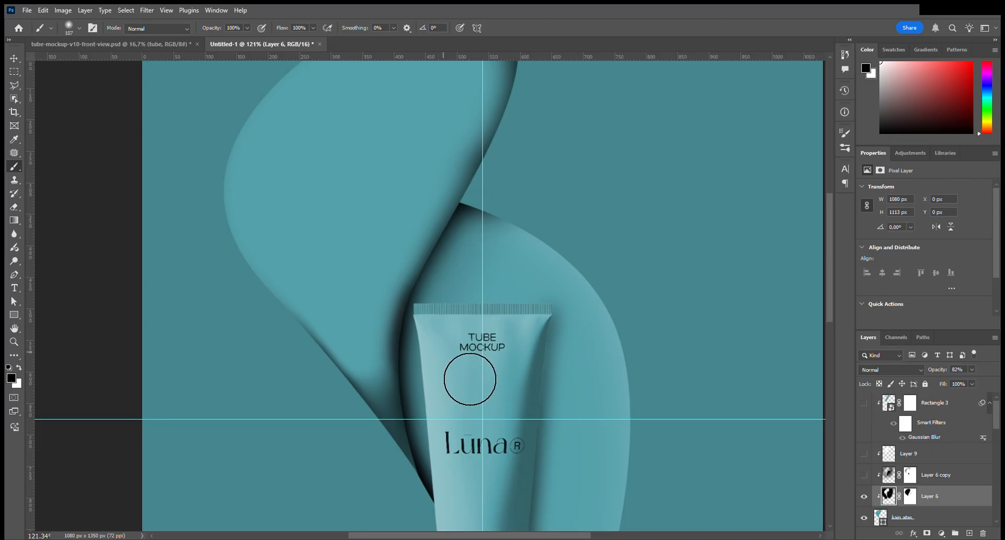
{"action": "key", "text": "x"}
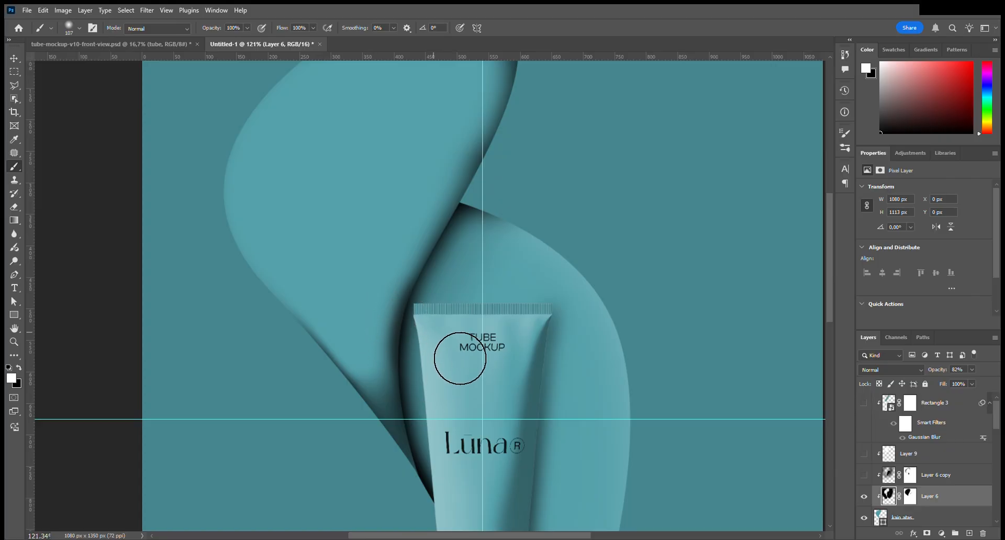
{"action": "left_click_drag", "start_coordinate": [431, 226], "coordinate": [441, 293]}
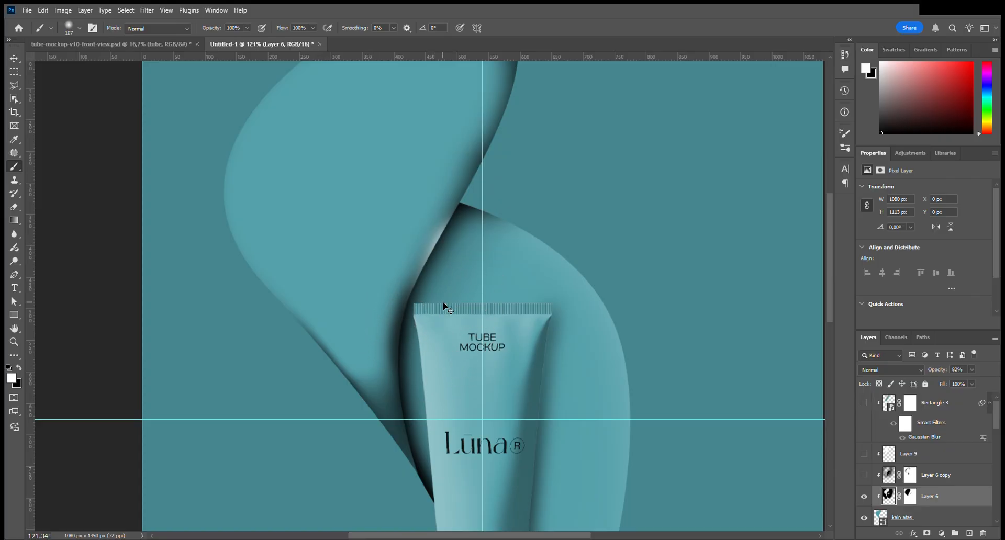
Try painting black on Layer 6's mask along the upper cloth's edge beside the tube, and undo the stroke.
{"action": "left_click", "coordinate": [911, 498]}
{"action": "key", "text": "x"}
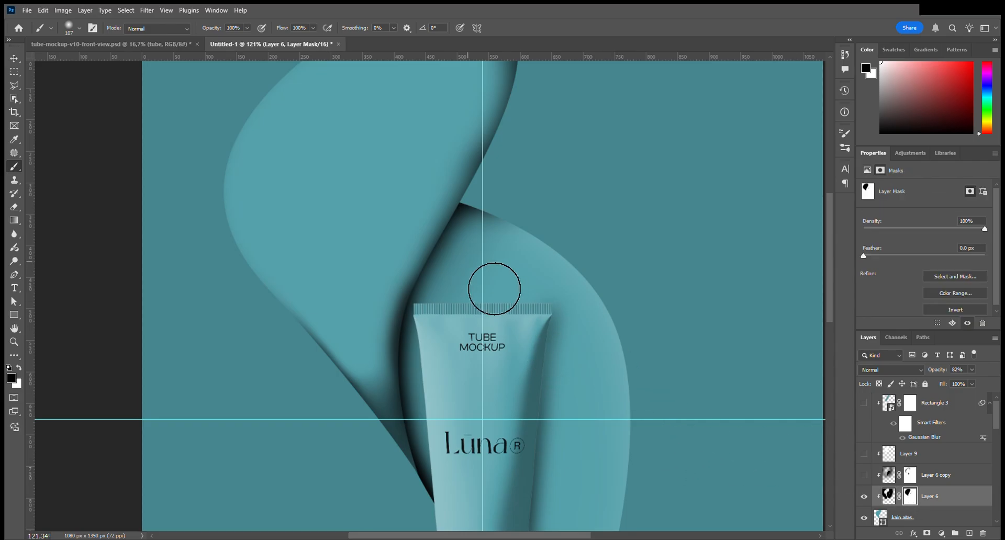
{"action": "left_click_drag", "start_coordinate": [400, 291], "coordinate": [401, 369]}
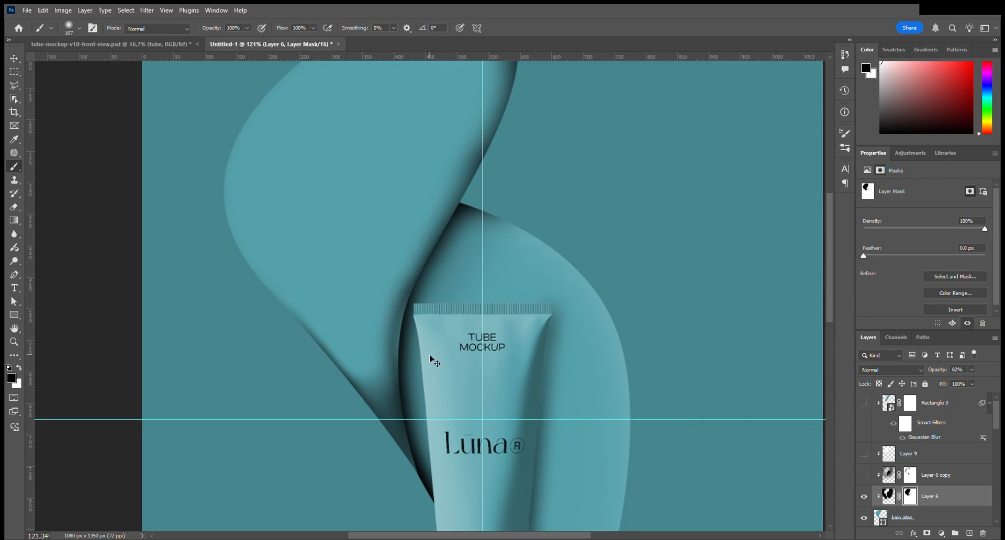
{"action": "key", "text": "ctrl+z"}
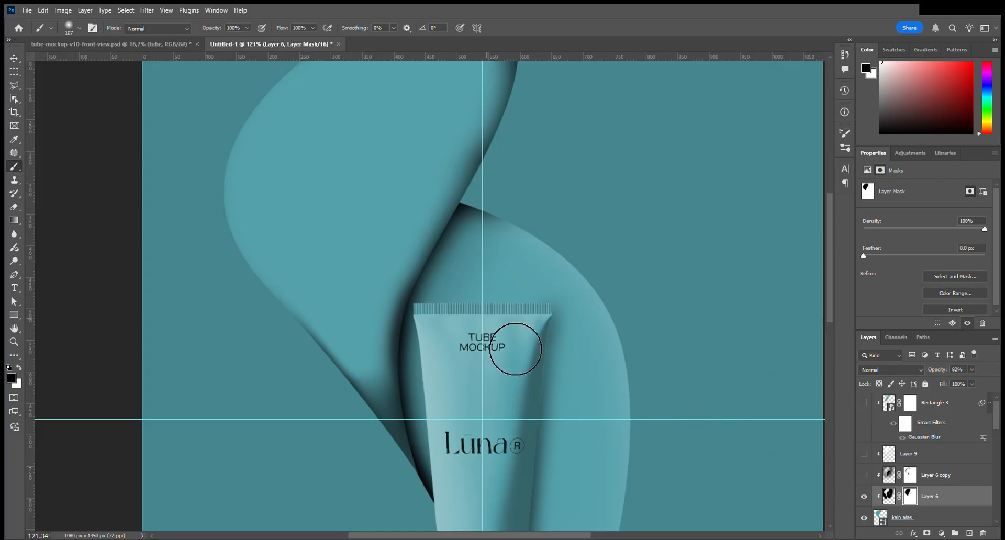
Show Layer 6 copy, Layer 9 and Rectangle 3 again to restore the upper cloth's full shading.
{"action": "scroll", "coordinate": [510, 341], "scroll_direction": "up", "scroll_amount": 2}
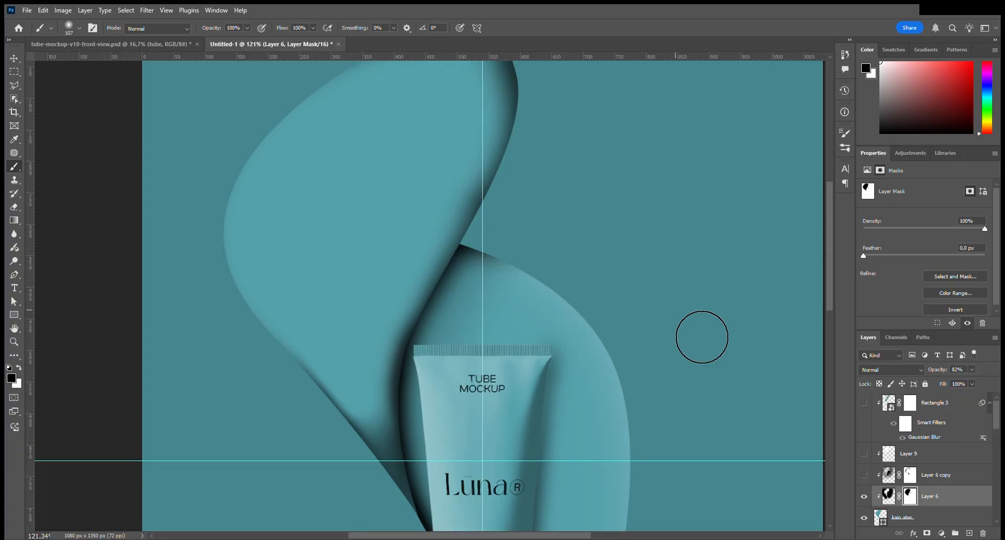
{"action": "left_click_drag", "start_coordinate": [864, 476], "coordinate": [871, 449]}
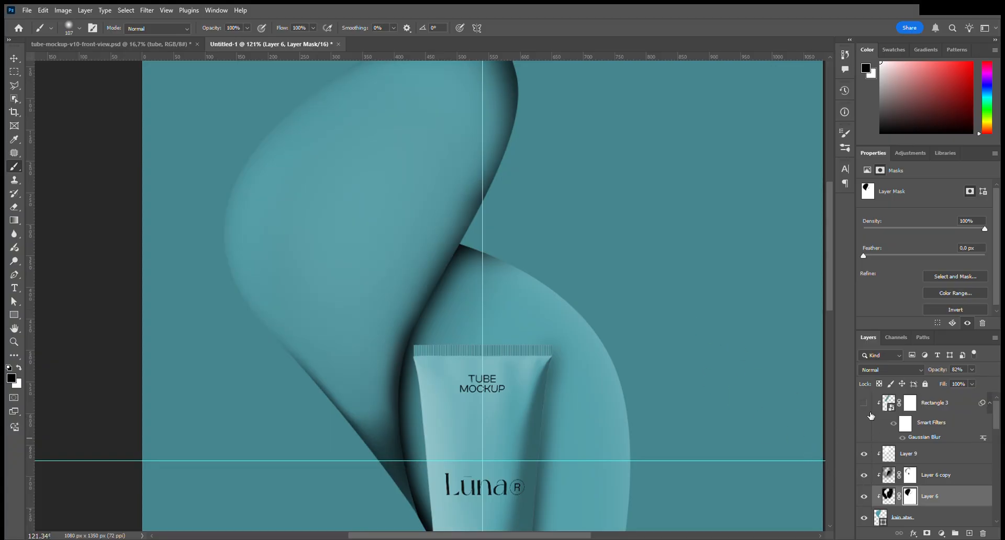
{"action": "scroll", "coordinate": [416, 362], "scroll_direction": "down", "scroll_amount": 5}
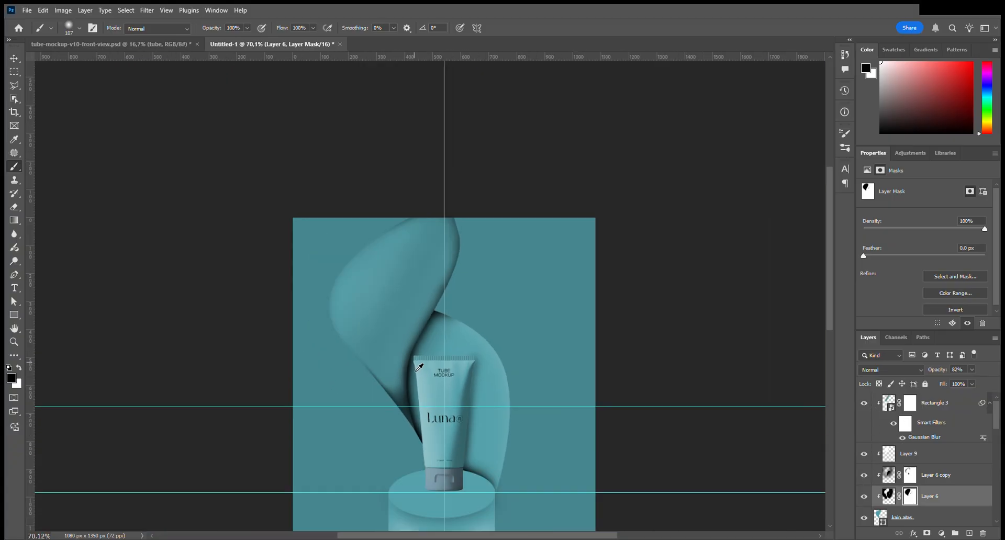
{"action": "scroll", "coordinate": [430, 378], "scroll_direction": "up", "scroll_amount": 4}
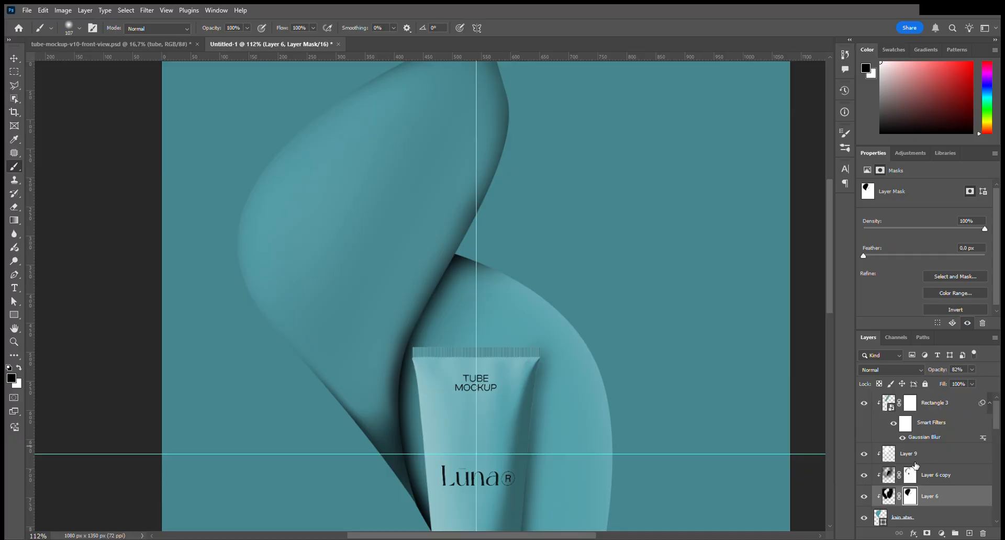
Add a clipped layer above Layer 6 and paint a black shadow along the upper cloth's right edge with a 121 px soft brush.
{"action": "left_click", "coordinate": [970, 534]}
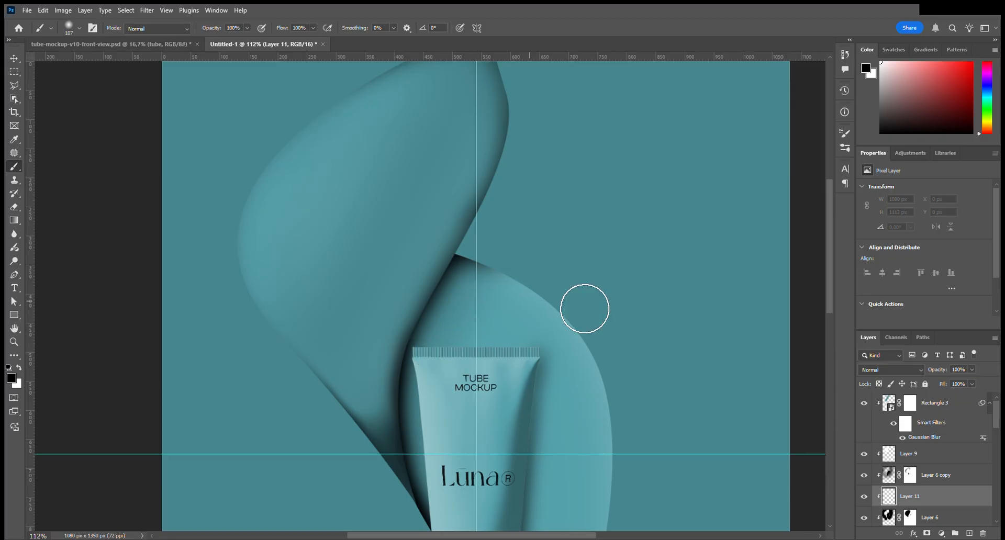
{"action": "key", "text": "x"}
{"action": "right_click", "coordinate": [586, 182], "text": "alt"}
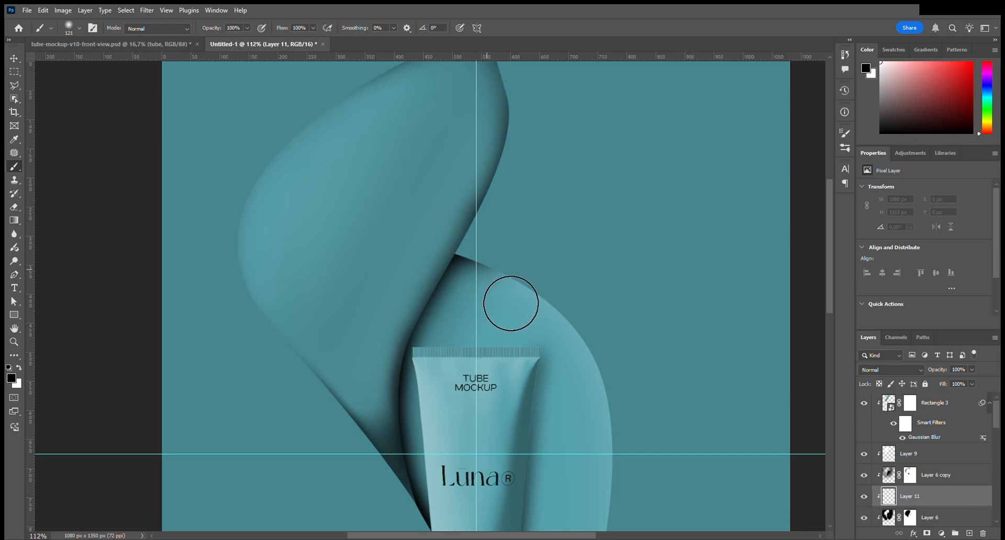
{"action": "left_click_drag", "start_coordinate": [465, 401], "coordinate": [558, 184]}
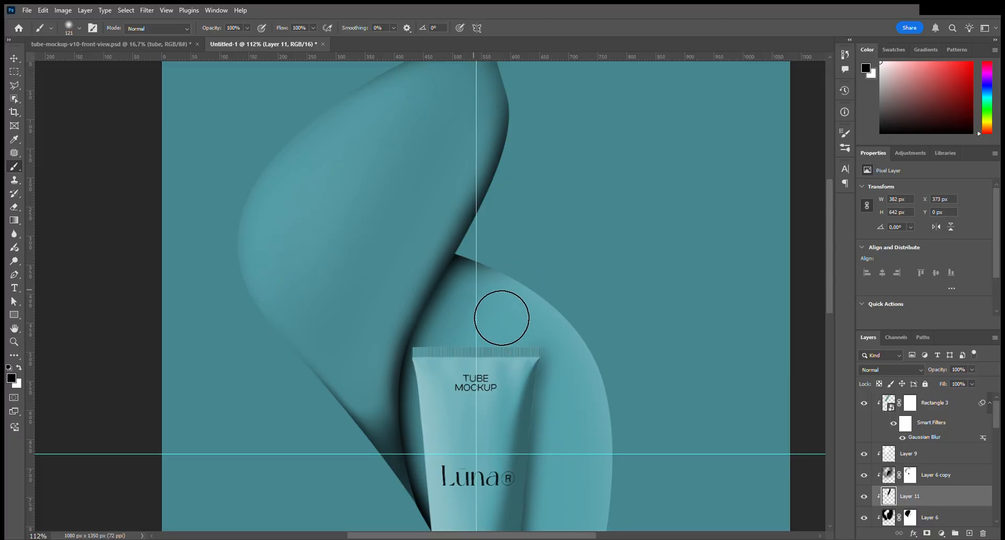
Paint white on Layer 9 with a 311 px soft brush along the upper cloth's left edge.
{"action": "scroll", "coordinate": [534, 399], "scroll_direction": "down", "scroll_amount": 8}
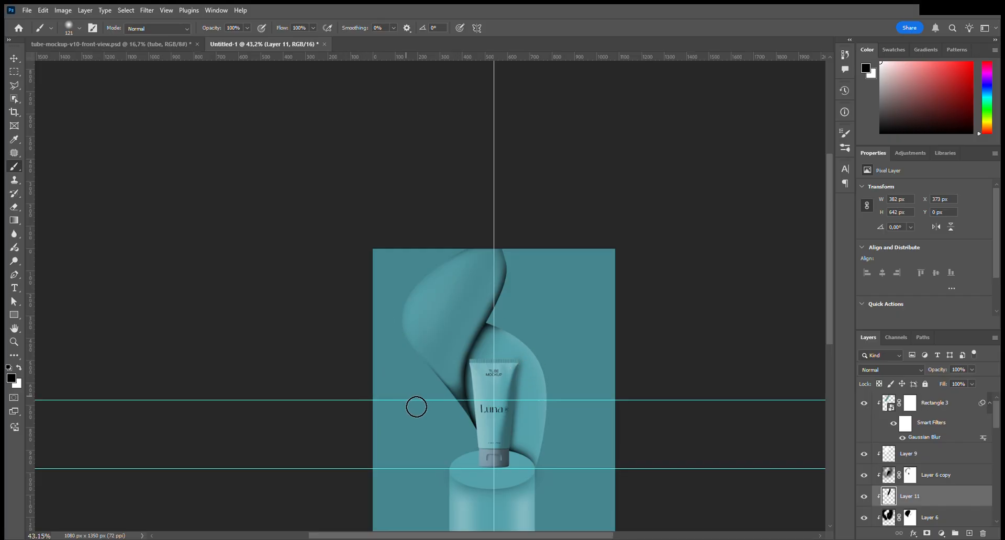
{"action": "left_click", "coordinate": [933, 461]}
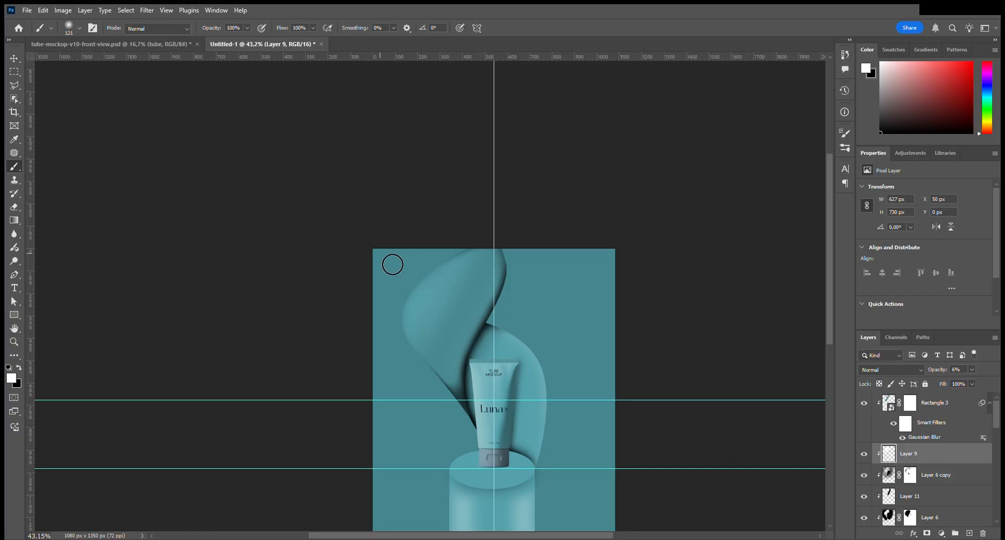
{"action": "right_click", "coordinate": [411, 284], "text": "alt"}
{"action": "mouse_move", "coordinate": [382, 348]}
{"action": "left_mouse_down"}
{"action": "mouse_move", "coordinate": [399, 335]}
{"action": "mouse_move", "coordinate": [398, 366]}
{"action": "mouse_move", "coordinate": [403, 350]}
{"action": "mouse_move", "coordinate": [411, 386]}
{"action": "mouse_move", "coordinate": [417, 291]}
{"action": "mouse_move", "coordinate": [399, 327]}
{"action": "mouse_move", "coordinate": [404, 360]}
{"action": "mouse_move", "coordinate": [386, 378]}
{"action": "left_mouse_up"}
{"action": "scroll", "coordinate": [386, 378], "scroll_direction": "up", "scroll_amount": 3}
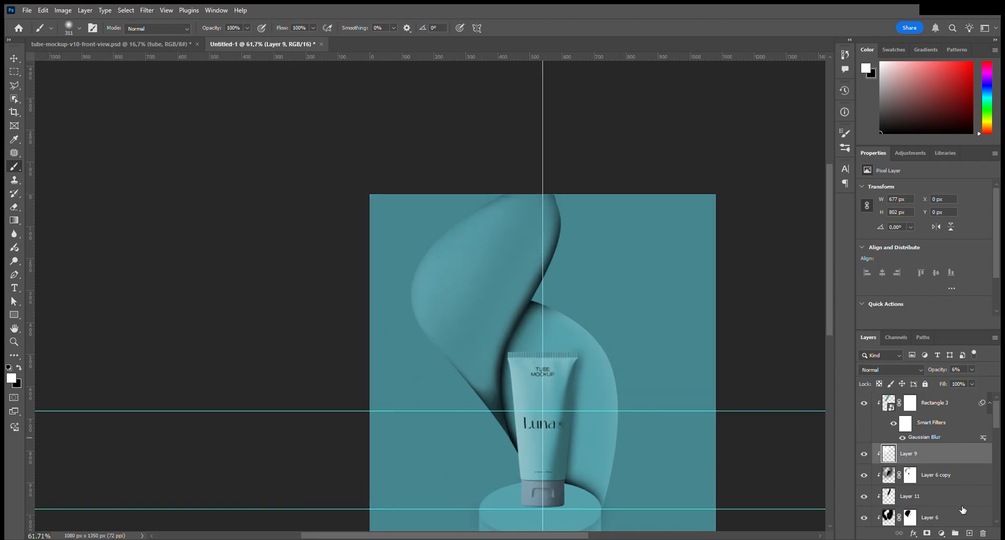
Add a clipped layer above Layer 9 with a white highlight along the upper cloth's left edge at 61% opacity.
{"action": "left_click", "coordinate": [969, 533]}
{"action": "mouse_move", "coordinate": [411, 225]}
{"action": "left_mouse_down"}
{"action": "mouse_move", "coordinate": [406, 307]}
{"action": "mouse_move", "coordinate": [384, 296]}
{"action": "left_mouse_up"}
{"action": "key", "text": "ctrl+z"}
{"action": "mouse_move", "coordinate": [426, 256]}
{"action": "left_mouse_down"}
{"action": "mouse_move", "coordinate": [402, 311]}
{"action": "mouse_move", "coordinate": [390, 294]}
{"action": "mouse_move", "coordinate": [395, 365]}
{"action": "mouse_move", "coordinate": [389, 350]}
{"action": "mouse_move", "coordinate": [411, 417]}
{"action": "mouse_move", "coordinate": [389, 240]}
{"action": "mouse_move", "coordinate": [424, 223]}
{"action": "mouse_move", "coordinate": [433, 238]}
{"action": "mouse_move", "coordinate": [417, 243]}
{"action": "mouse_move", "coordinate": [443, 215]}
{"action": "left_mouse_up"}
{"action": "key", "text": "ctrl+z"}
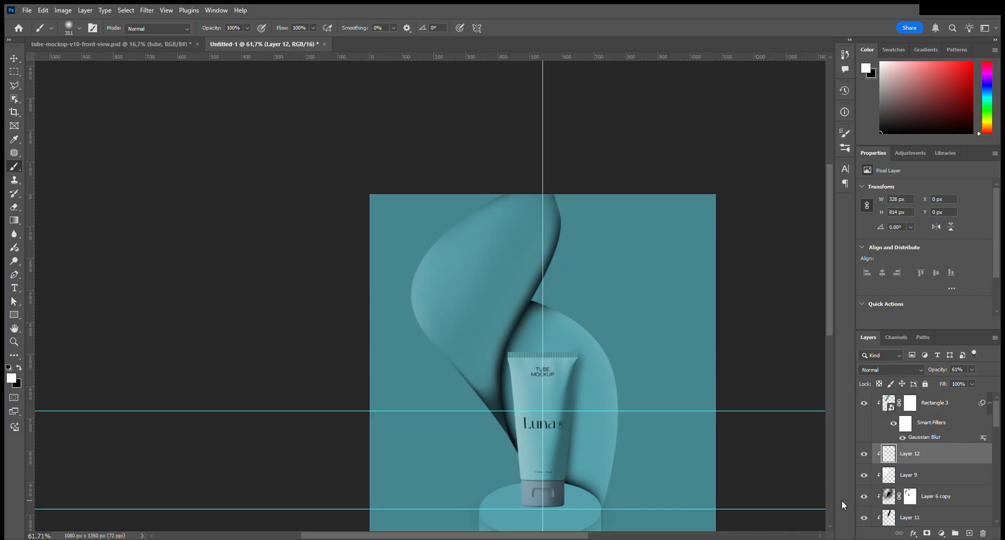
Paint another white highlight down the upper cloth's left edge on a new clipped layer above Layer 12, at 44% opacity.
{"action": "left_click", "coordinate": [970, 533]}
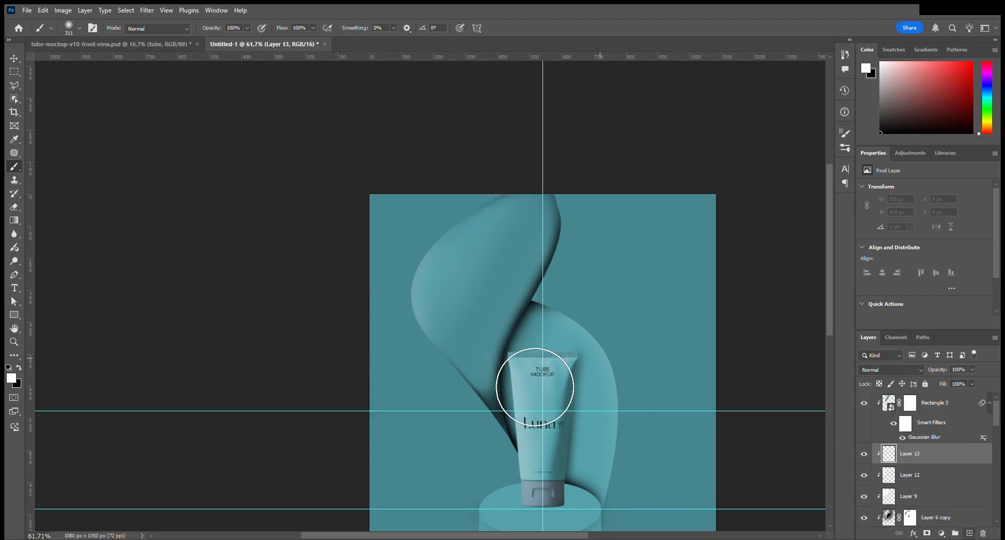
{"action": "left_click", "coordinate": [412, 252]}
{"action": "mouse_move", "coordinate": [411, 251]}
{"action": "left_mouse_down"}
{"action": "mouse_move", "coordinate": [419, 242]}
{"action": "mouse_move", "coordinate": [388, 354]}
{"action": "mouse_move", "coordinate": [393, 338]}
{"action": "mouse_move", "coordinate": [453, 423]}
{"action": "left_mouse_up"}
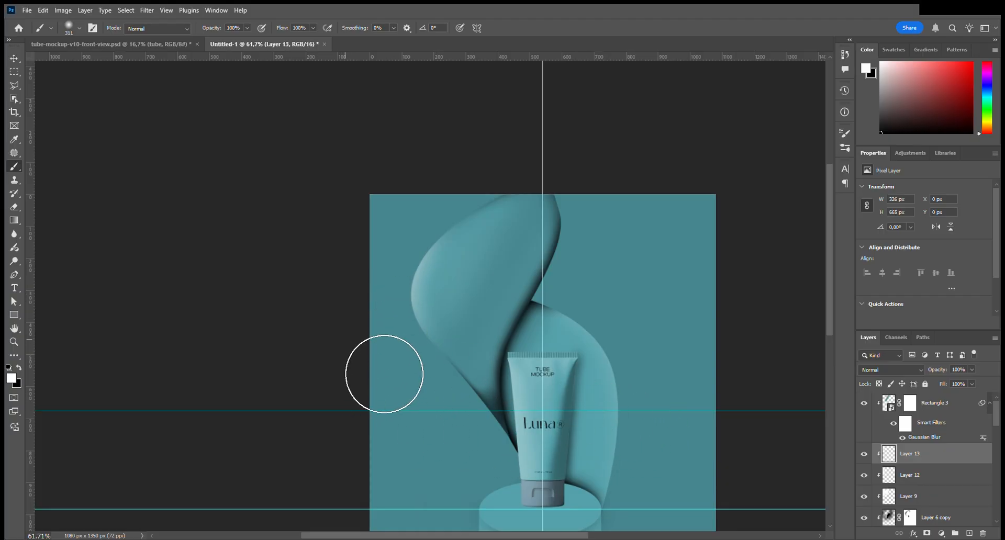
{"action": "mouse_move", "coordinate": [387, 358]}
{"action": "left_mouse_down"}
{"action": "mouse_move", "coordinate": [395, 404]}
{"action": "mouse_move", "coordinate": [397, 303]}
{"action": "mouse_move", "coordinate": [456, 435]}
{"action": "mouse_move", "coordinate": [779, 476]}
{"action": "left_mouse_up"}
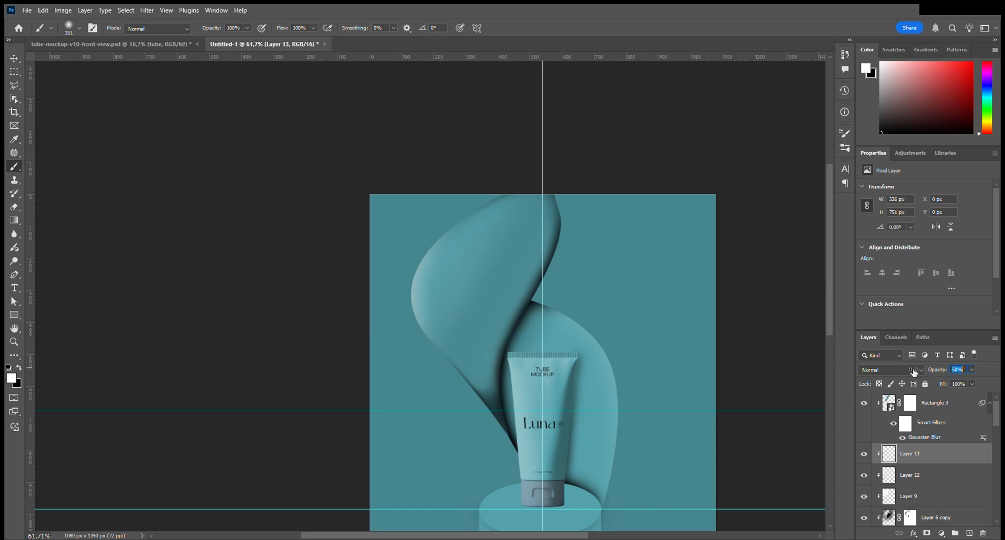
{"action": "key", "text": "Down"}
Paint black on Layer 11 with soft brushes of 311 px and 92 px to deepen the upper cloth's right-edge shadow.
{"action": "scroll", "coordinate": [918, 523], "scroll_direction": "down", "scroll_amount": 4}
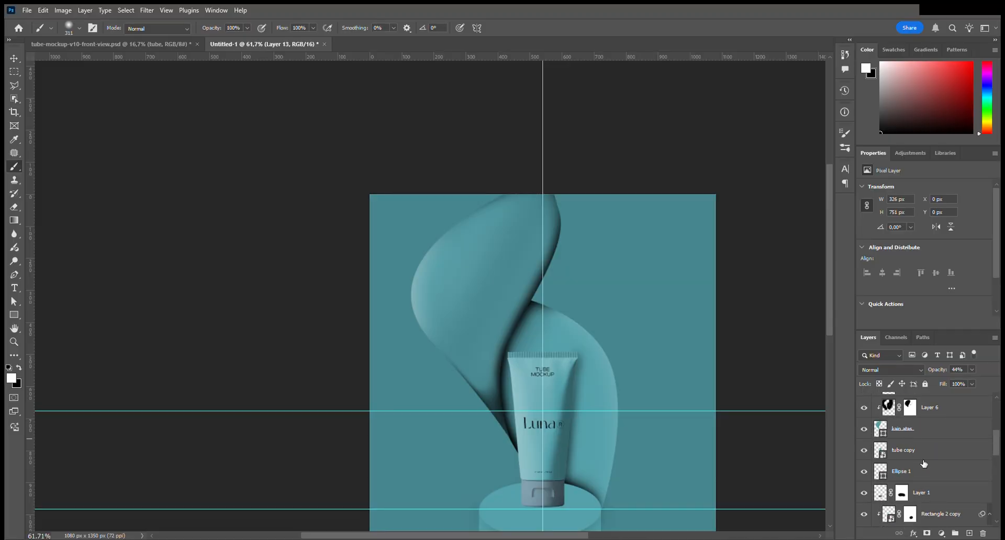
{"action": "scroll", "coordinate": [924, 463], "scroll_direction": "up", "scroll_amount": 2}
{"action": "left_click", "coordinate": [916, 438]}
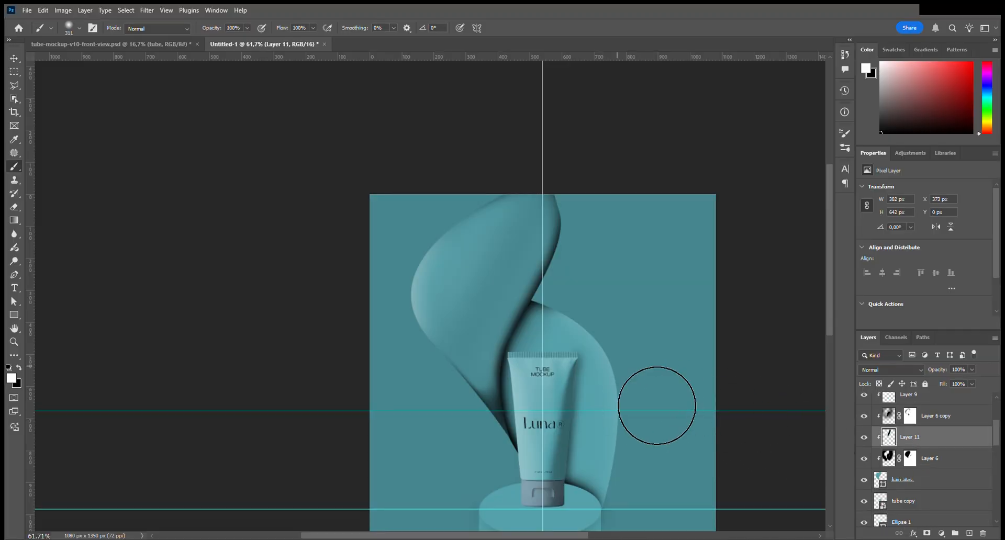
{"action": "key", "text": "x"}
{"action": "scroll", "coordinate": [671, 362], "scroll_direction": "up", "scroll_amount": 3}
{"action": "scroll", "coordinate": [610, 283], "scroll_direction": "up", "scroll_amount": 2}
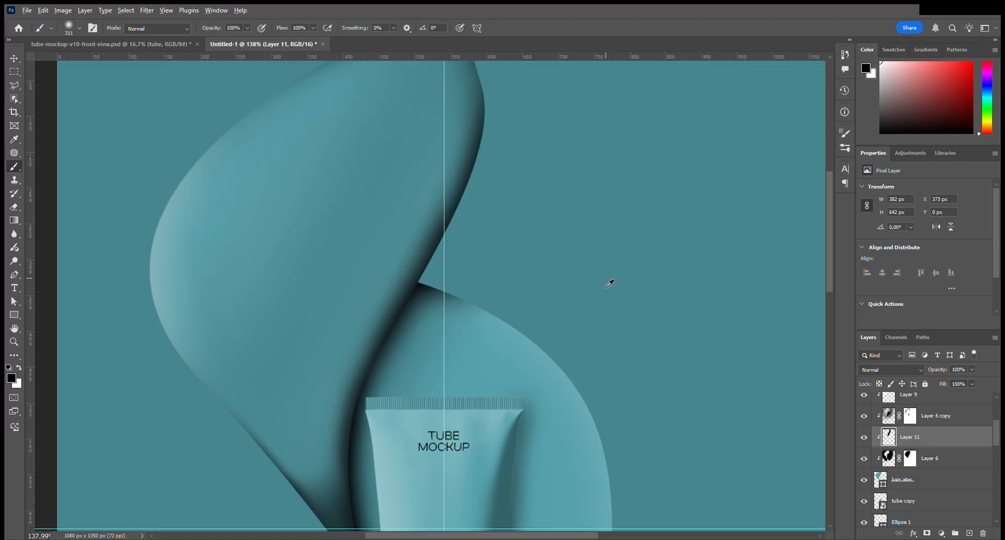
{"action": "scroll", "coordinate": [610, 283], "scroll_direction": "down", "scroll_amount": 2}
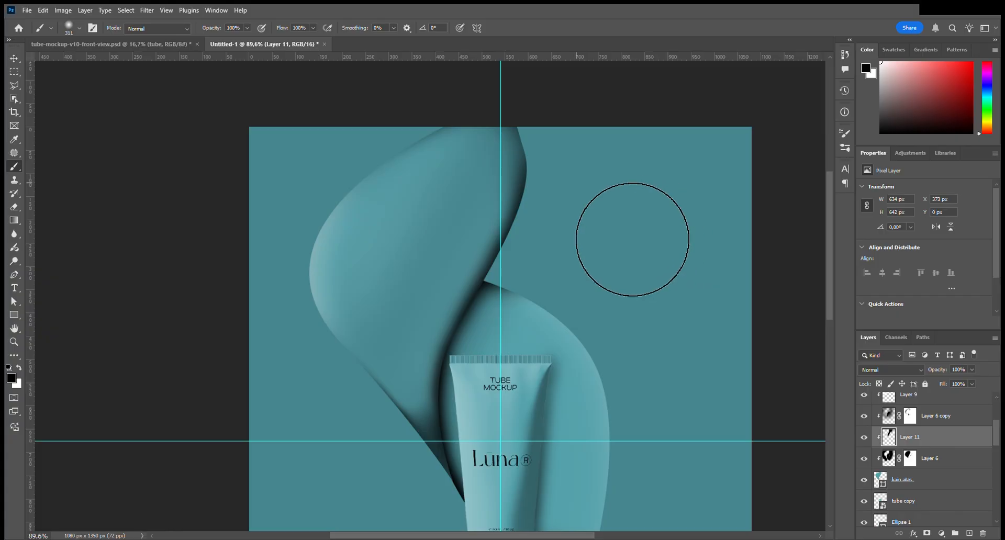
{"action": "left_click", "coordinate": [493, 235]}
{"action": "key", "text": "ctrl+z"}
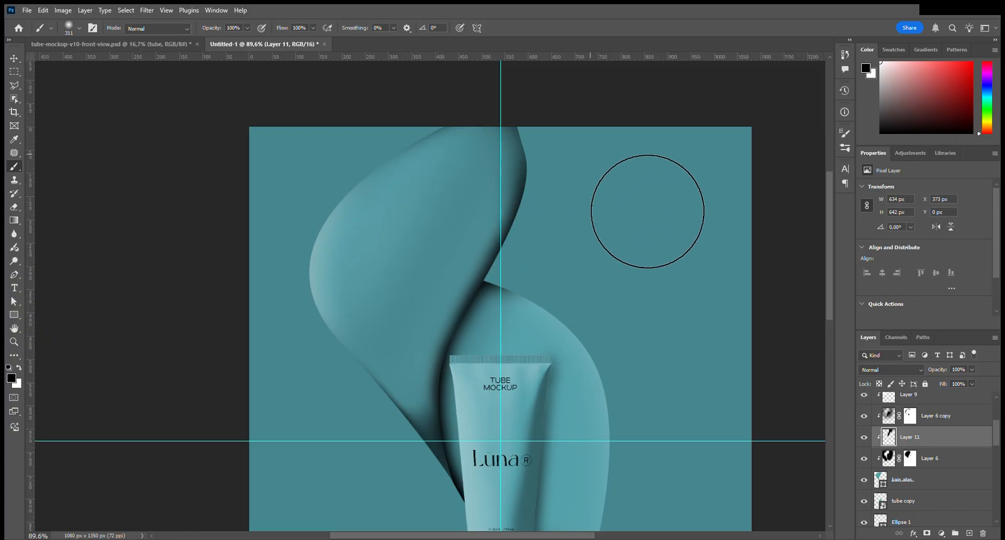
{"action": "left_click_drag", "start_coordinate": [603, 157], "coordinate": [548, 150]}
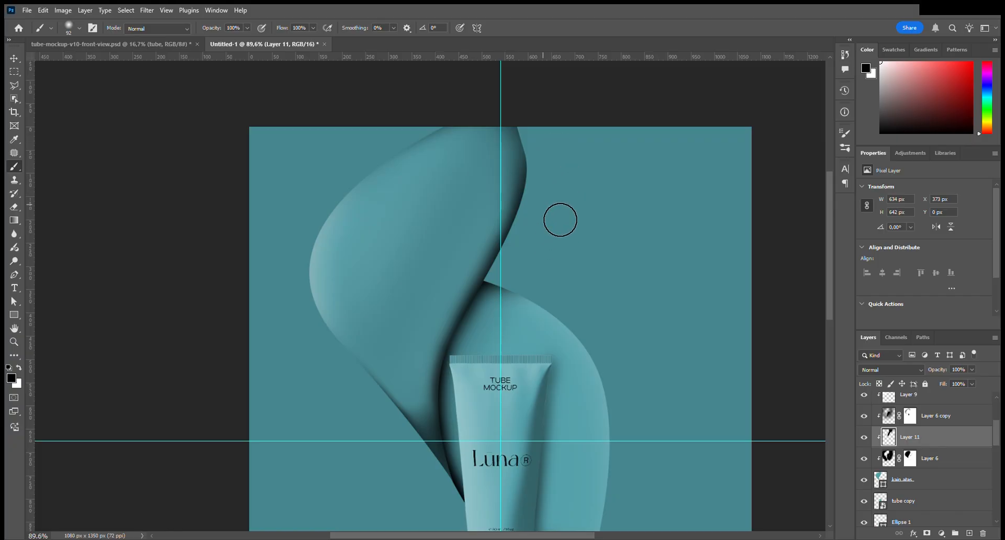
Examine the cloth, tube and podium shadows across the whole composition and up close.
{"action": "scroll", "coordinate": [599, 319], "scroll_direction": "down", "scroll_amount": 6}
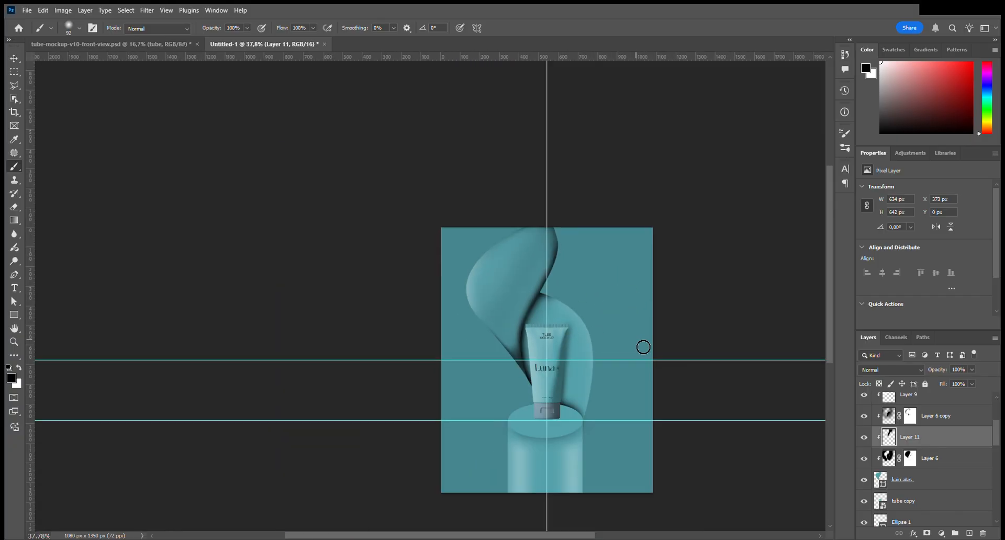
{"action": "scroll", "coordinate": [541, 379], "scroll_direction": "up", "scroll_amount": 6}
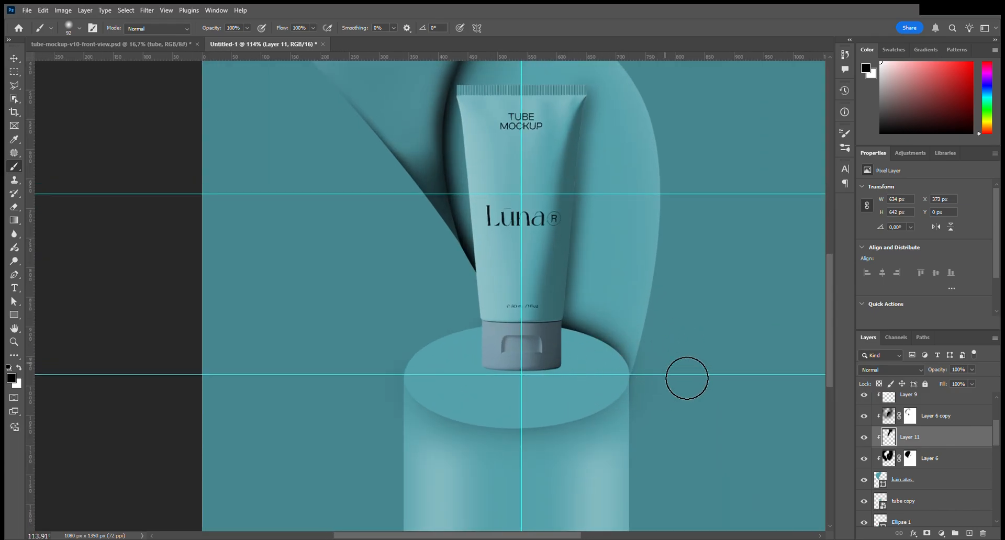
{"action": "scroll", "coordinate": [616, 368], "scroll_direction": "up", "scroll_amount": 2}
{"action": "scroll", "coordinate": [616, 366], "scroll_direction": "up", "scroll_amount": 5}
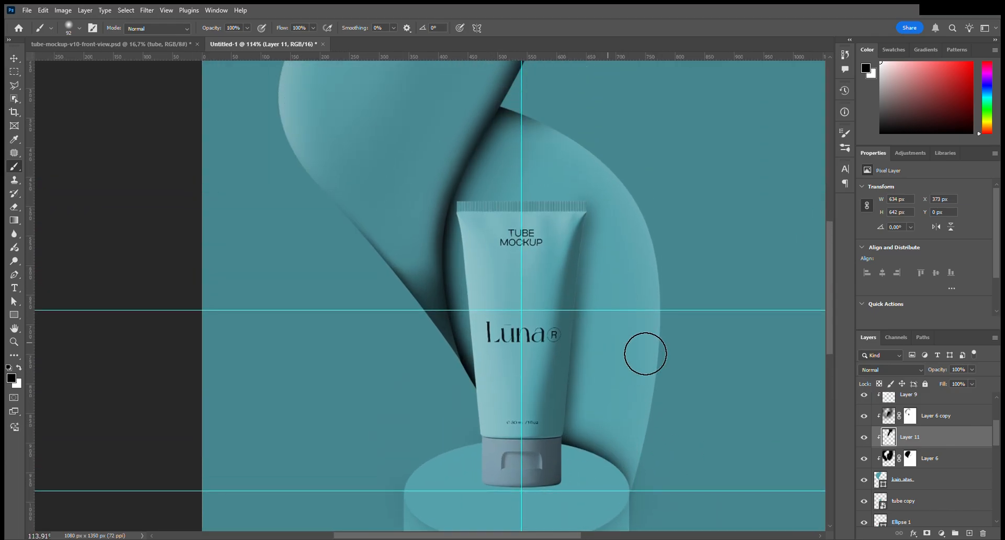
{"action": "scroll", "coordinate": [621, 407], "scroll_direction": "left", "scroll_amount": 2}
{"action": "scroll", "coordinate": [621, 407], "scroll_direction": "down", "scroll_amount": 2}
{"action": "scroll", "coordinate": [627, 459], "scroll_direction": "up", "scroll_amount": 3}
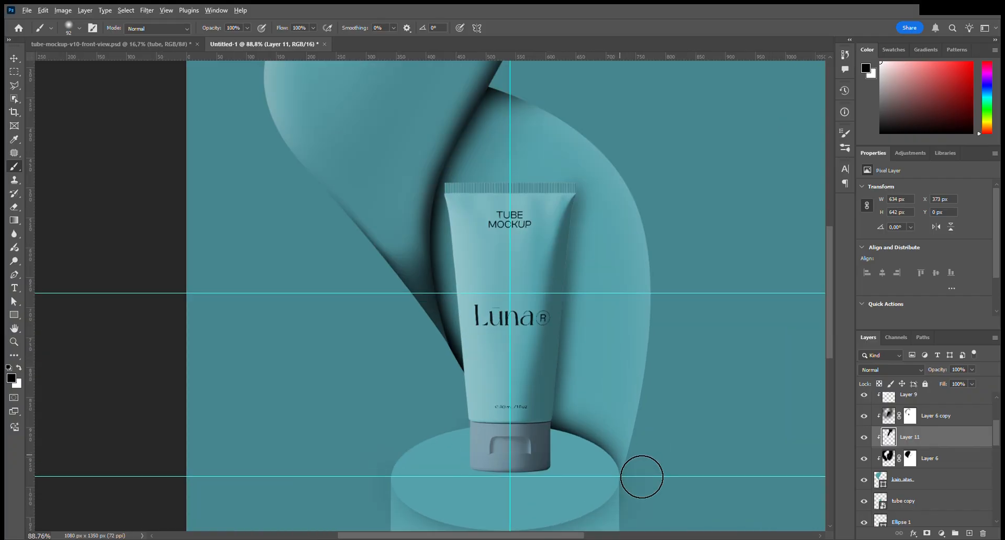
Try a soft black dab beside the tube's cap on a new layer above Ellipse 1, and undo it.
{"action": "scroll", "coordinate": [912, 477], "scroll_direction": "down", "scroll_amount": 5}
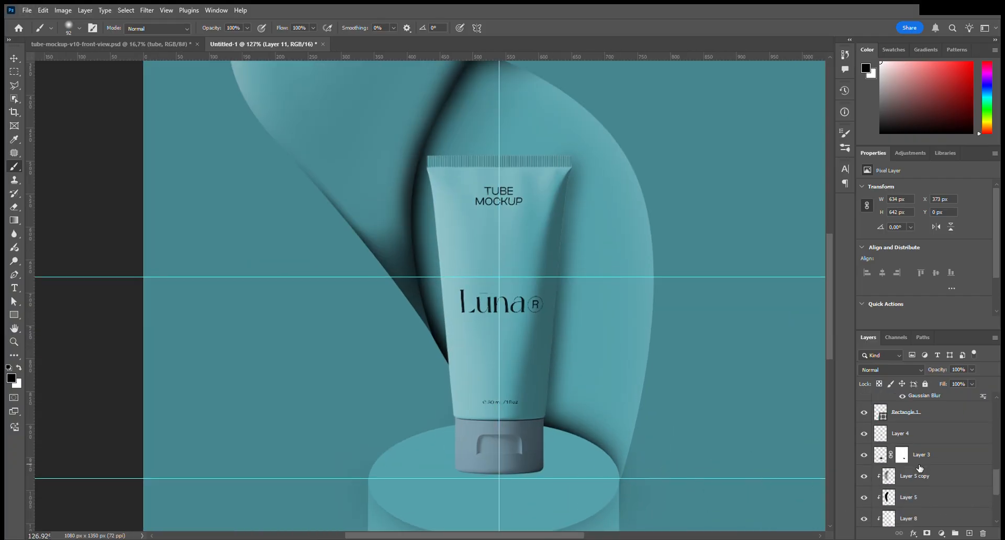
{"action": "left_click", "coordinate": [918, 463]}
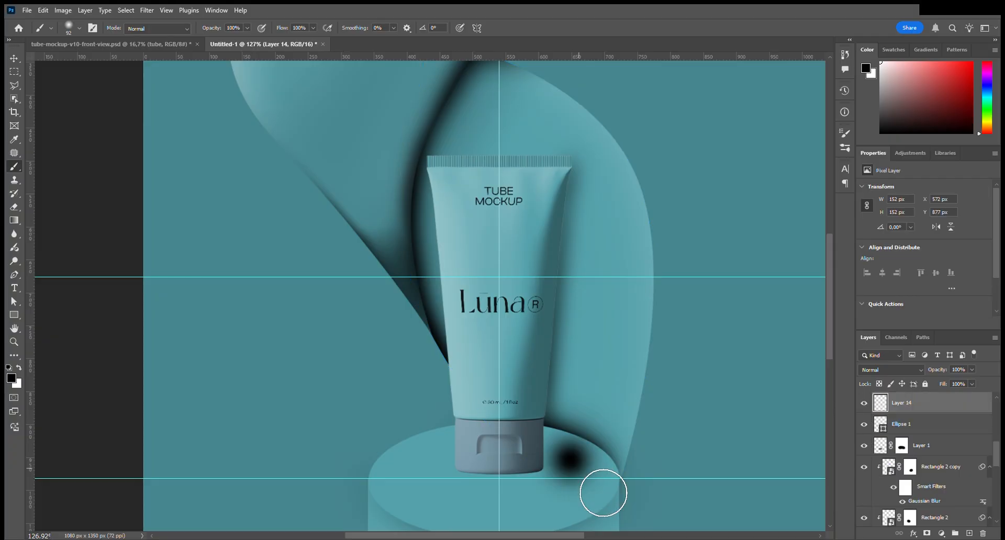
{"action": "key", "text": "ctrl+z"}
{"action": "key", "text": "ctrl+z"}
Paint soft black shadow on Layer 10 with a brush of about 36 px where the back cloth meets the podium's right rim.
{"action": "left_click", "coordinate": [930, 496]}
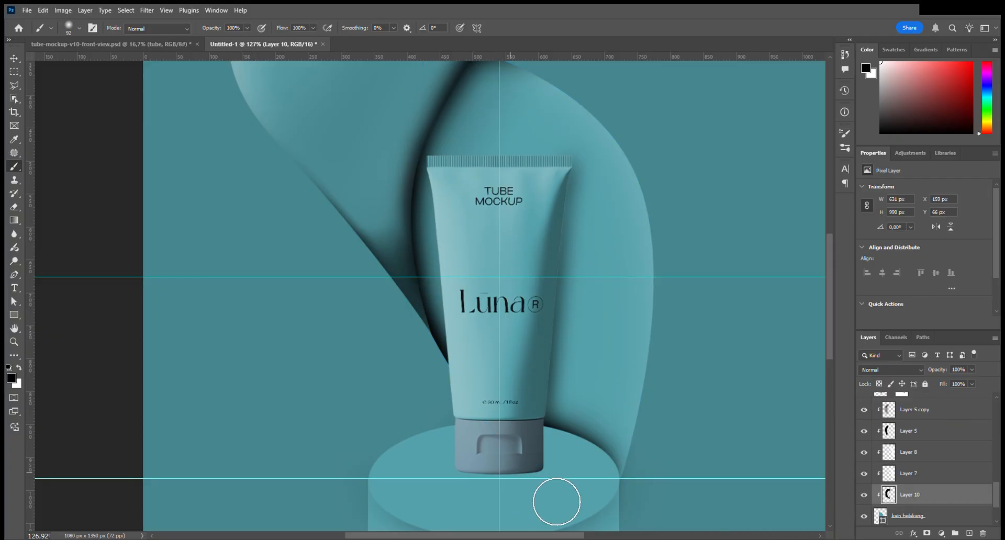
{"action": "mouse_move", "coordinate": [590, 493]}
{"action": "left_mouse_down"}
{"action": "mouse_move", "coordinate": [572, 482]}
{"action": "mouse_move", "coordinate": [595, 480]}
{"action": "mouse_move", "coordinate": [616, 501]}
{"action": "mouse_move", "coordinate": [584, 472]}
{"action": "mouse_move", "coordinate": [615, 475]}
{"action": "left_mouse_up"}
{"action": "scroll", "coordinate": [600, 482], "scroll_direction": "up", "scroll_amount": 3}
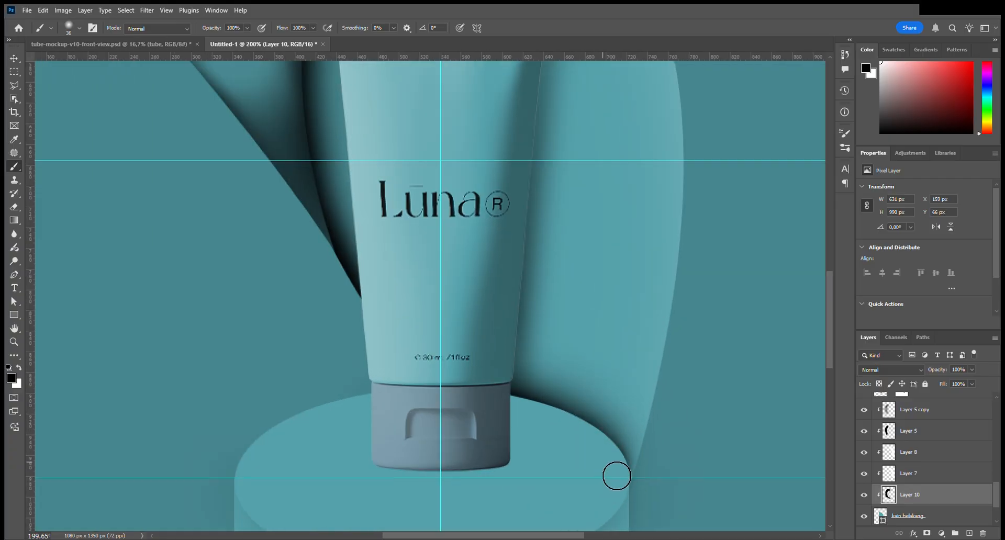
{"action": "mouse_move", "coordinate": [584, 456]}
{"action": "left_mouse_down"}
{"action": "mouse_move", "coordinate": [609, 481]}
{"action": "mouse_move", "coordinate": [642, 487]}
{"action": "left_mouse_up"}
{"action": "mouse_move", "coordinate": [941, 375]}
{"action": "left_mouse_down"}
{"action": "mouse_move", "coordinate": [880, 383]}
{"action": "mouse_move", "coordinate": [930, 374]}
{"action": "left_mouse_up"}
Hide and reshow Rectangle 1, Layer 4 and Layer 3 in turn to identify the layer that darkens the area beside the podium.
{"action": "left_click", "coordinate": [931, 435]}
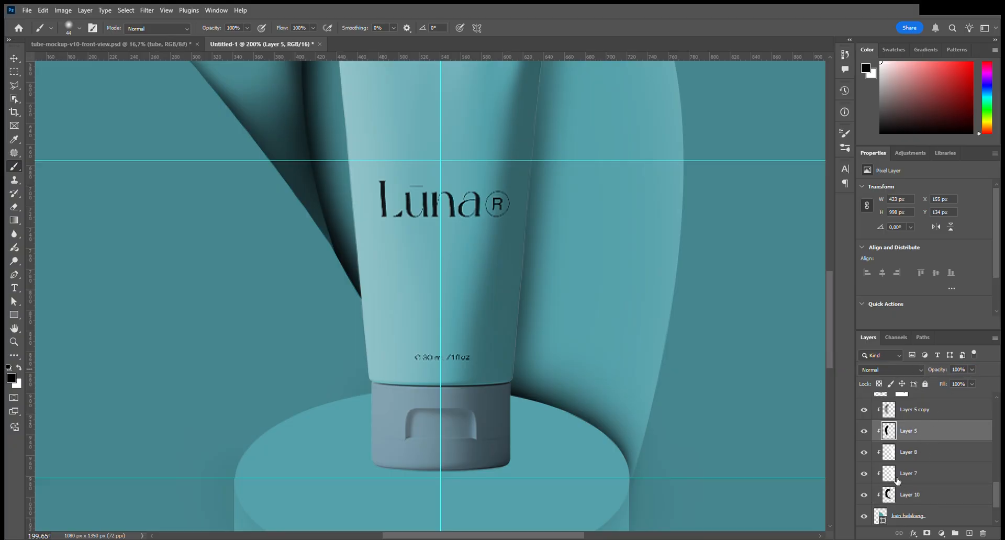
{"action": "scroll", "coordinate": [897, 480], "scroll_direction": "up", "scroll_amount": 2}
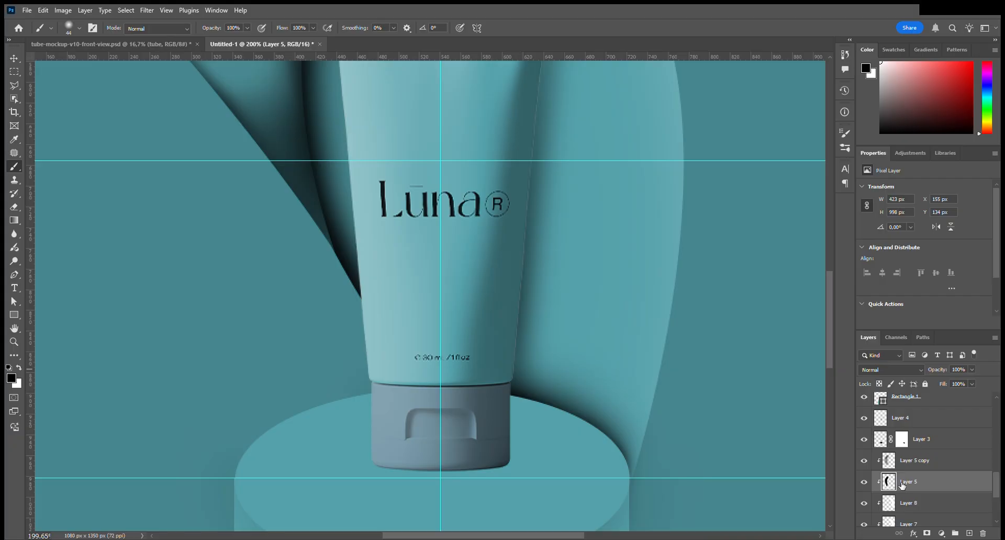
{"action": "scroll", "coordinate": [902, 485], "scroll_direction": "down", "scroll_amount": 4}
{"action": "scroll", "coordinate": [903, 486], "scroll_direction": "up", "scroll_amount": 5}
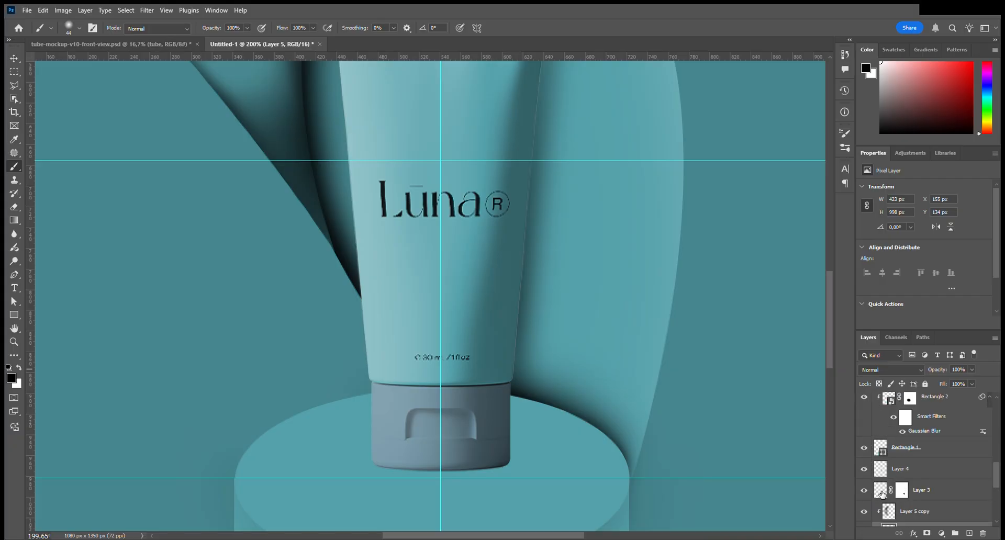
{"action": "left_click", "coordinate": [865, 449]}
{"action": "left_click", "coordinate": [865, 449]}
{"action": "left_click", "coordinate": [865, 470]}
{"action": "left_click", "coordinate": [865, 470]}
{"action": "left_click", "coordinate": [865, 491]}
{"action": "left_click", "coordinate": [867, 492]}
Paint black on Layer 3's mask with a soft 94 px brush to fade the shadow around the back cloth's lower right edge.
{"action": "left_click", "coordinate": [902, 491]}
{"action": "right_click", "coordinate": [639, 396], "text": "alt"}
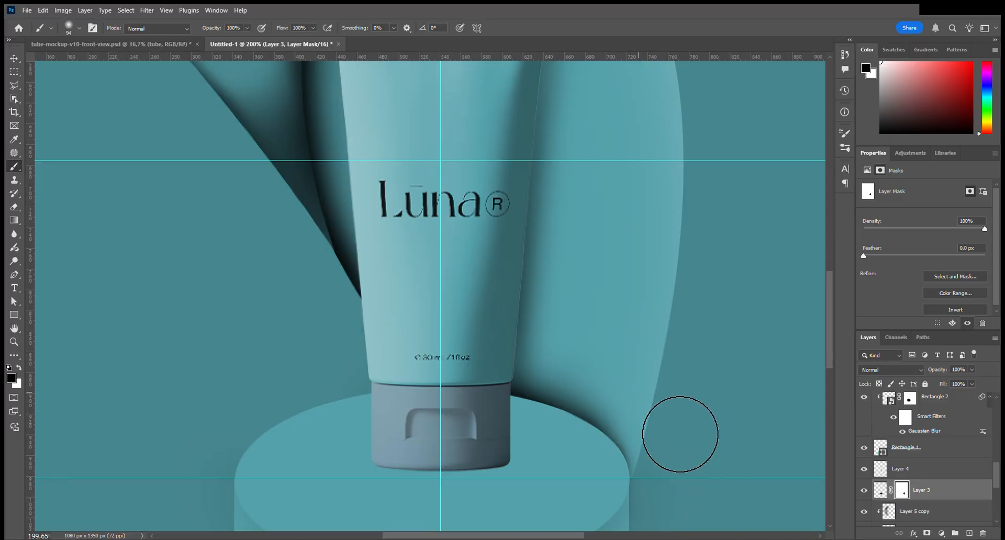
{"action": "mouse_move", "coordinate": [674, 407]}
{"action": "left_mouse_down"}
{"action": "mouse_move", "coordinate": [615, 374]}
{"action": "mouse_move", "coordinate": [670, 398]}
{"action": "mouse_move", "coordinate": [596, 380]}
{"action": "mouse_move", "coordinate": [676, 403]}
{"action": "mouse_move", "coordinate": [629, 388]}
{"action": "mouse_move", "coordinate": [670, 411]}
{"action": "left_mouse_up"}
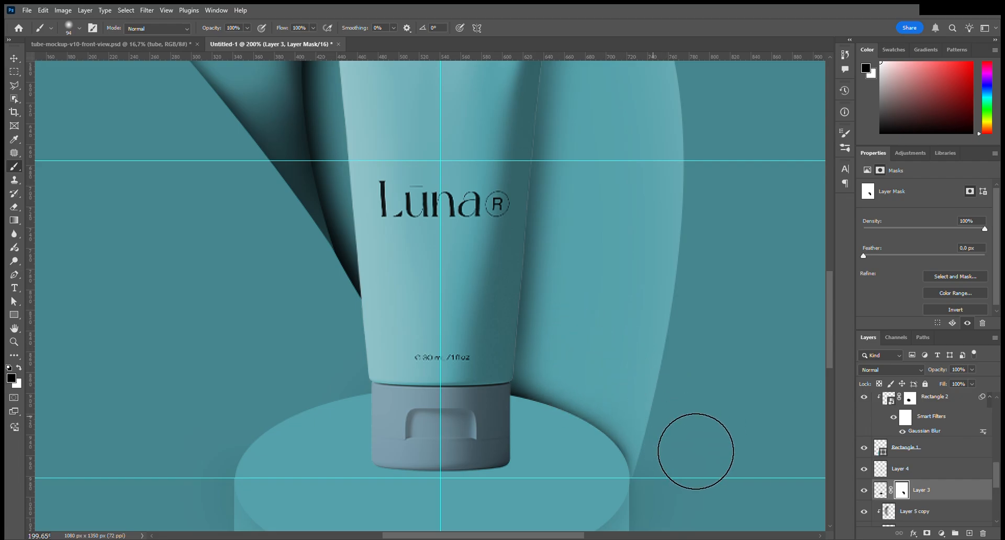
{"action": "scroll", "coordinate": [546, 466], "scroll_direction": "down", "scroll_amount": 3}
{"action": "scroll", "coordinate": [546, 466], "scroll_direction": "down", "scroll_amount": 3}
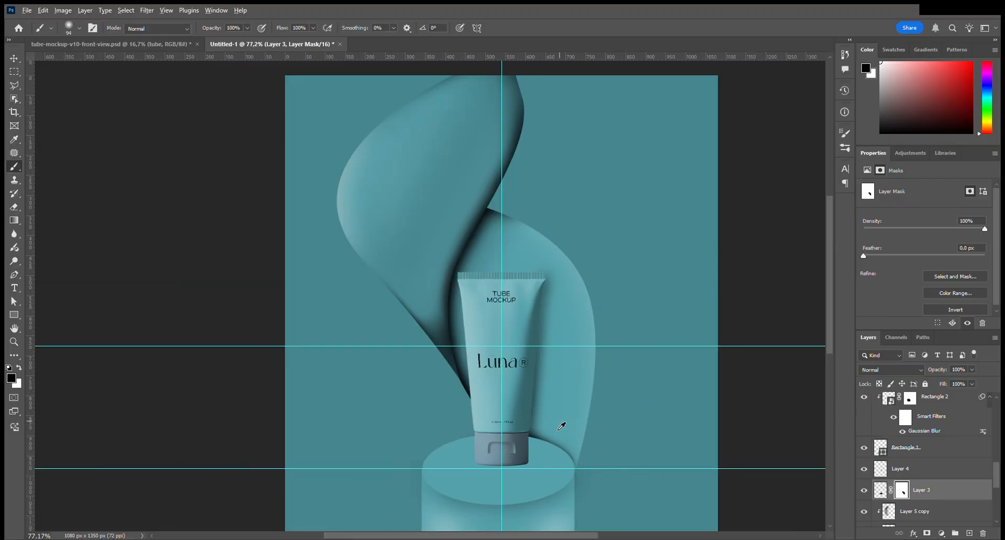
{"action": "scroll", "coordinate": [555, 453], "scroll_direction": "down", "scroll_amount": 2}
{"action": "scroll", "coordinate": [547, 445], "scroll_direction": "up", "scroll_amount": 4}
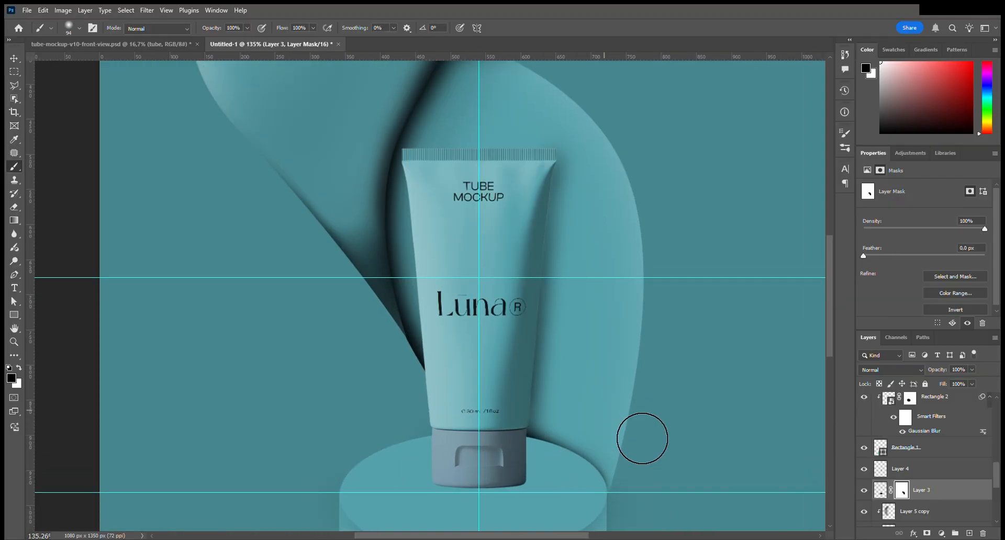
Duplicate Layer 4, the shadow along the tube's right side, and set the copy's opacity to 53%.
{"action": "left_click", "coordinate": [867, 450]}
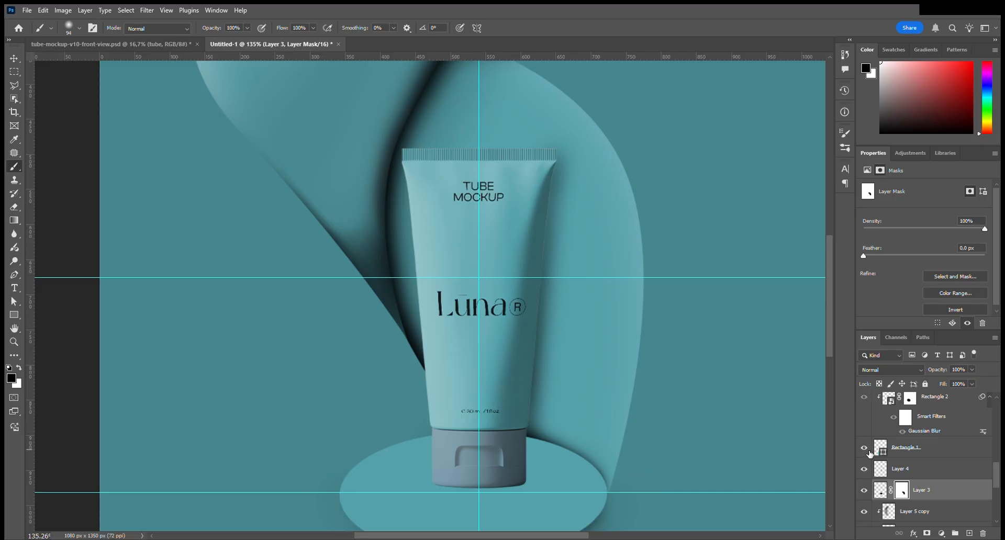
{"action": "left_click", "coordinate": [866, 472]}
{"action": "left_click", "coordinate": [867, 473]}
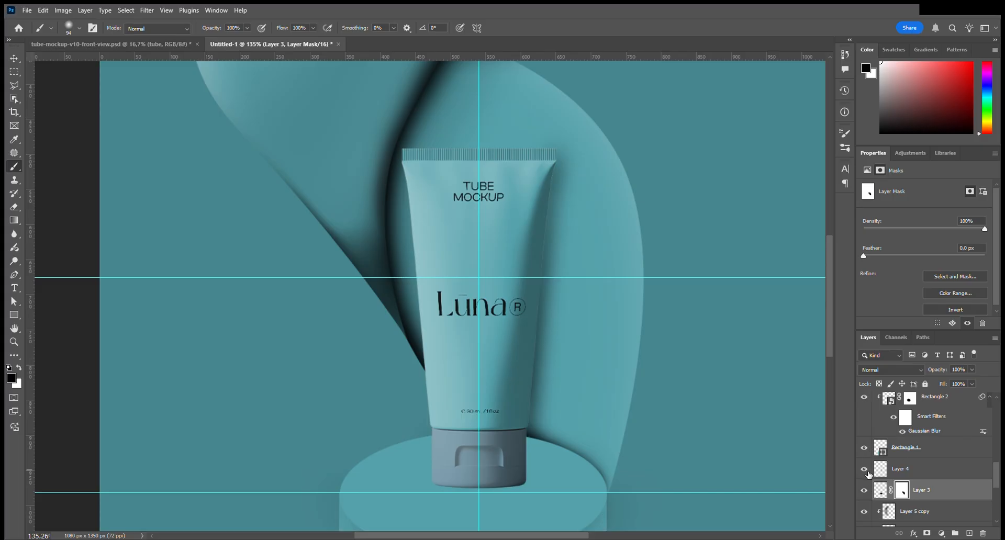
{"action": "left_click", "coordinate": [932, 473]}
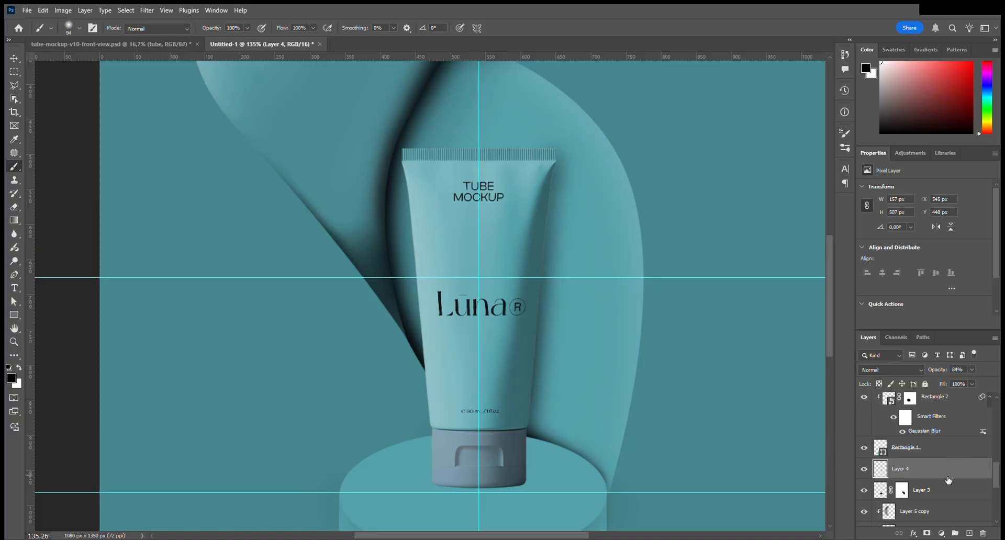
{"action": "key", "text": "ctrl+j"}
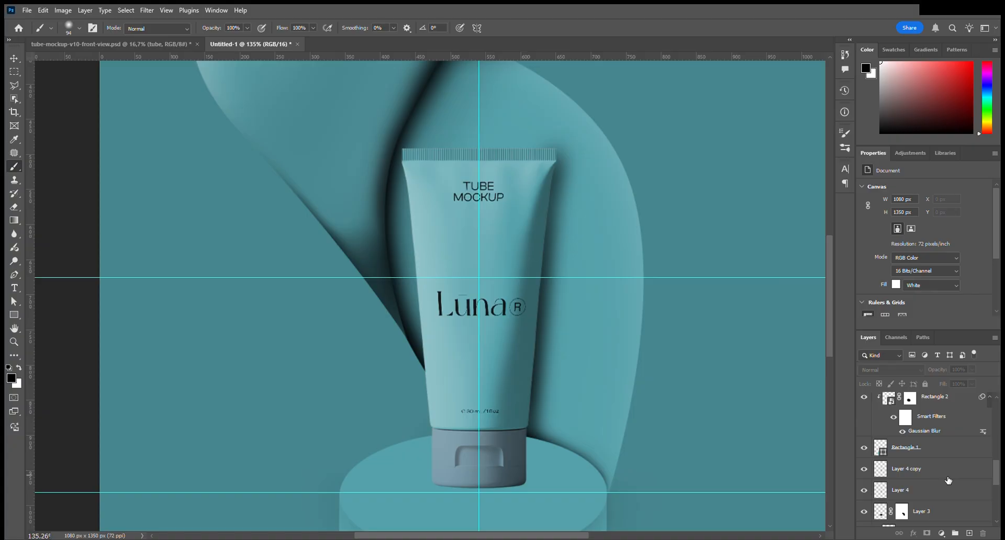
{"action": "left_click", "coordinate": [919, 476]}
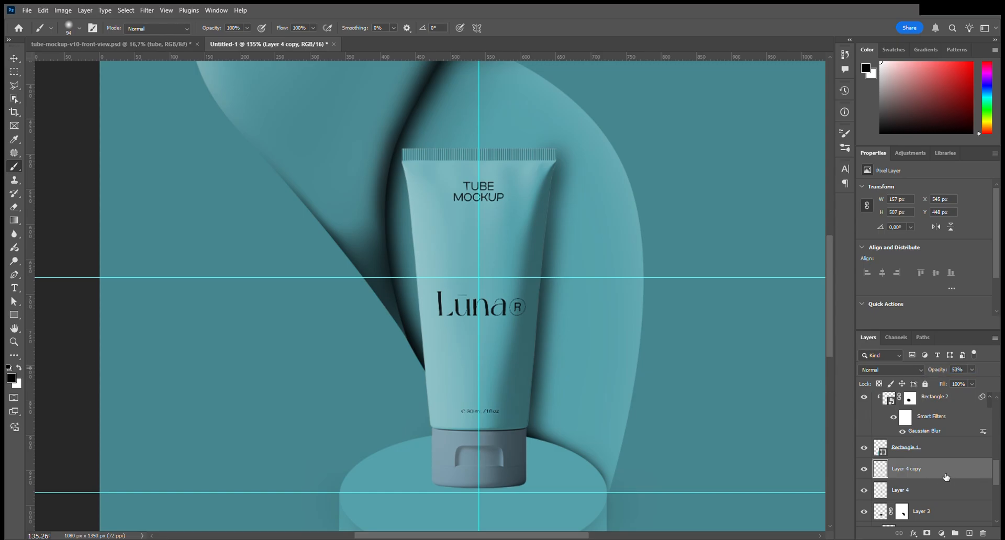
Soften Layer 4 copy with a blur filter, spreading the tube's side shadow to about 194 × 505 px.
{"action": "left_click", "coordinate": [19, 59]}
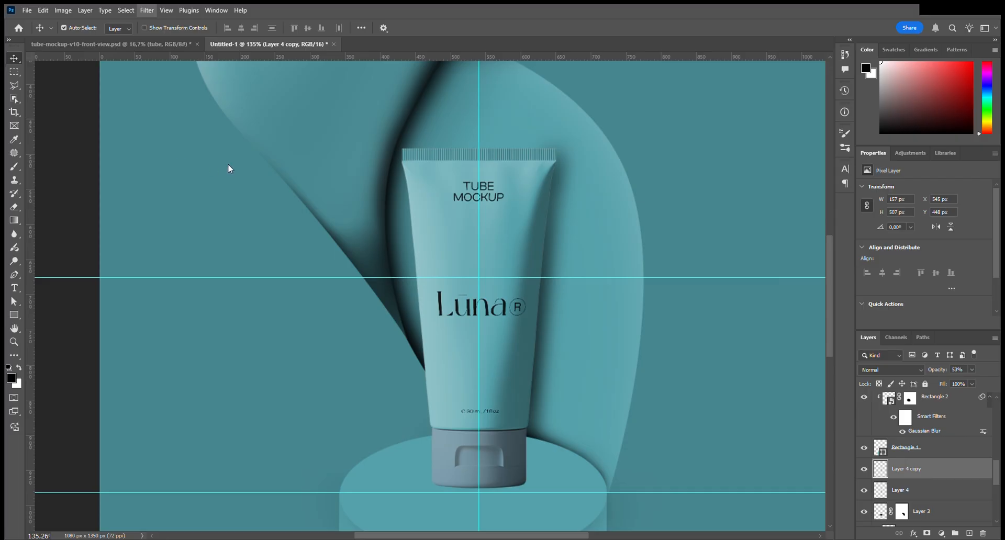
{"action": "key", "text": "h"}
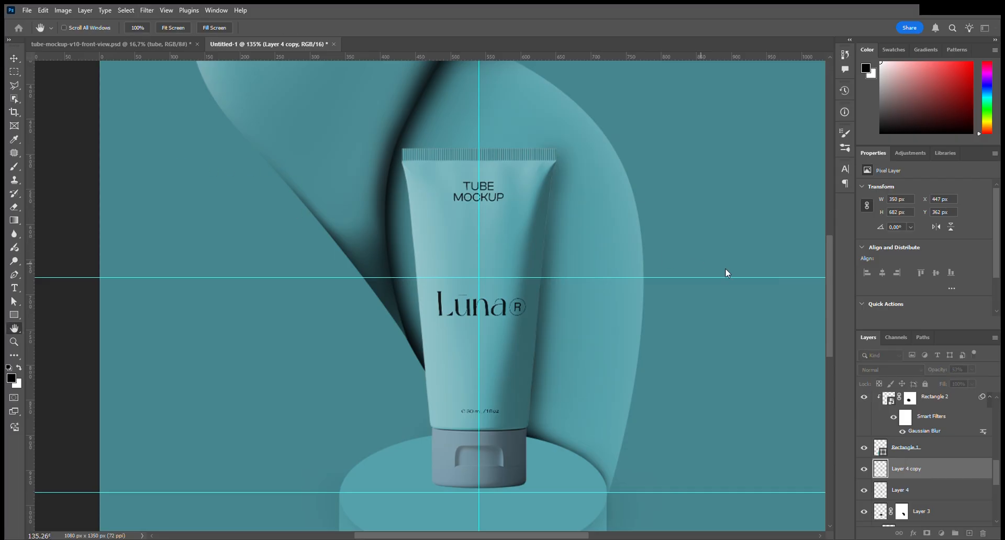
{"action": "key", "text": "v"}
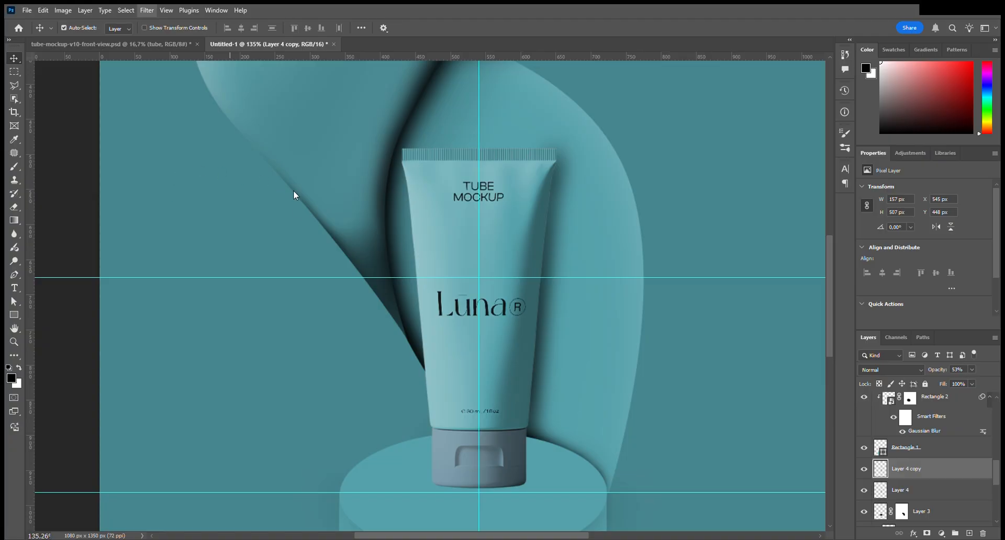
{"action": "key", "text": "h"}
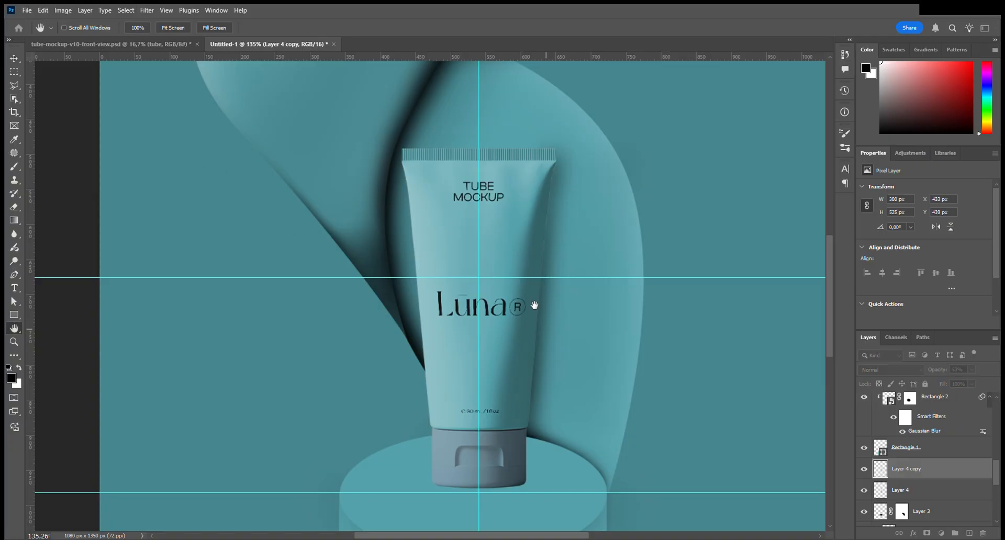
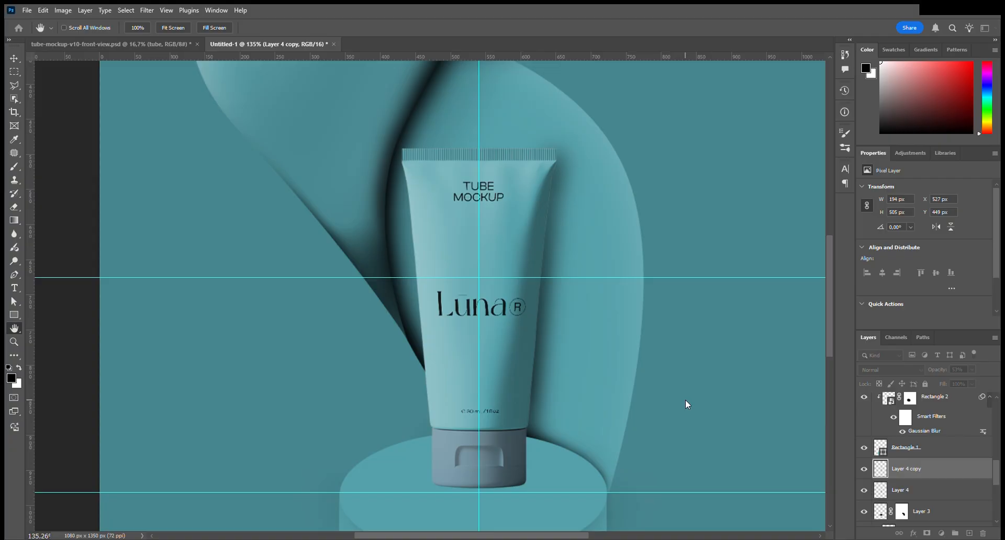
{"action": "key", "text": "v"}
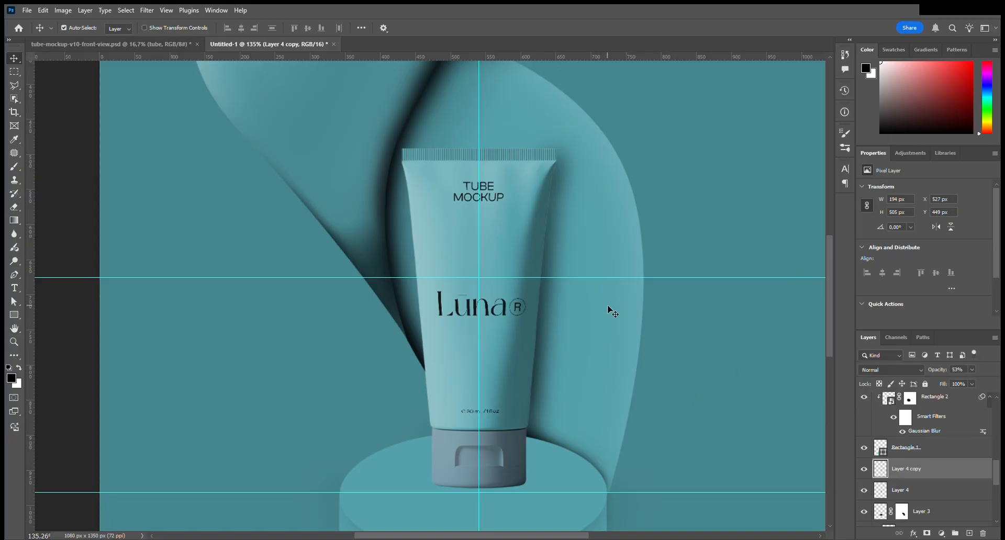
Select the podium's Rectangle 2 copy shading layer and compare the podium with it hidden and shown.
{"action": "scroll", "coordinate": [607, 306], "scroll_direction": "down", "scroll_amount": 6}
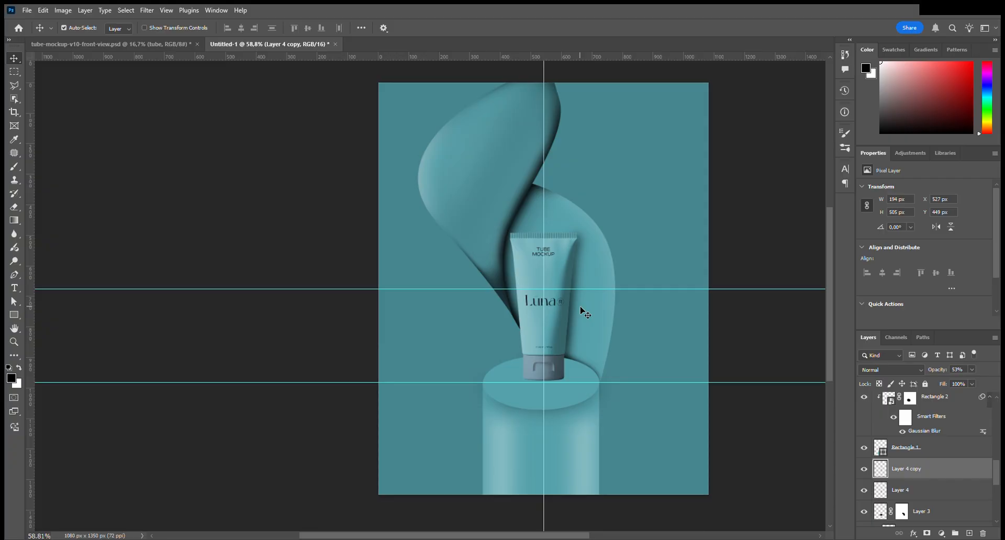
{"action": "left_click", "coordinate": [588, 461], "text": "alt"}
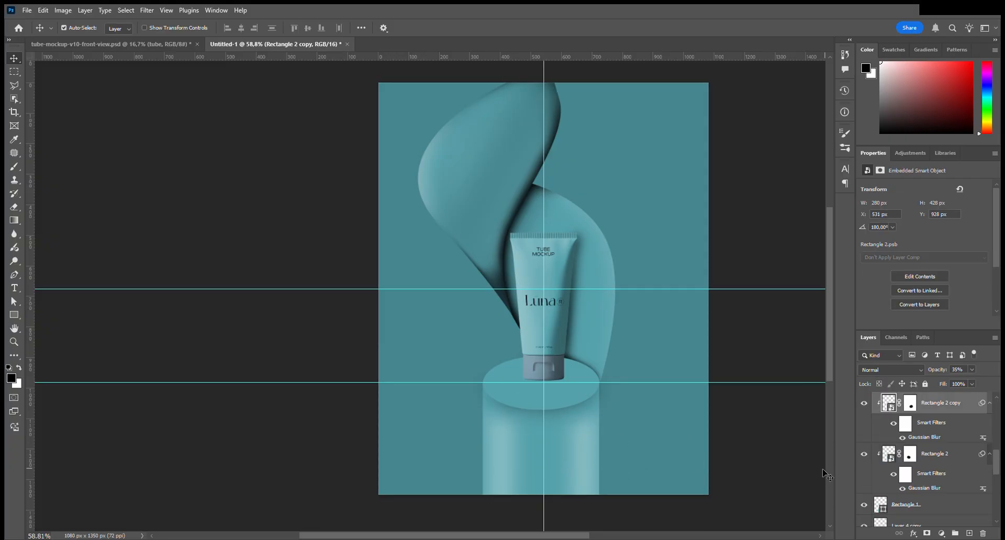
{"action": "left_click", "coordinate": [865, 403]}
{"action": "left_click", "coordinate": [865, 403]}
{"action": "scroll", "coordinate": [581, 330], "scroll_direction": "up", "scroll_amount": 2}
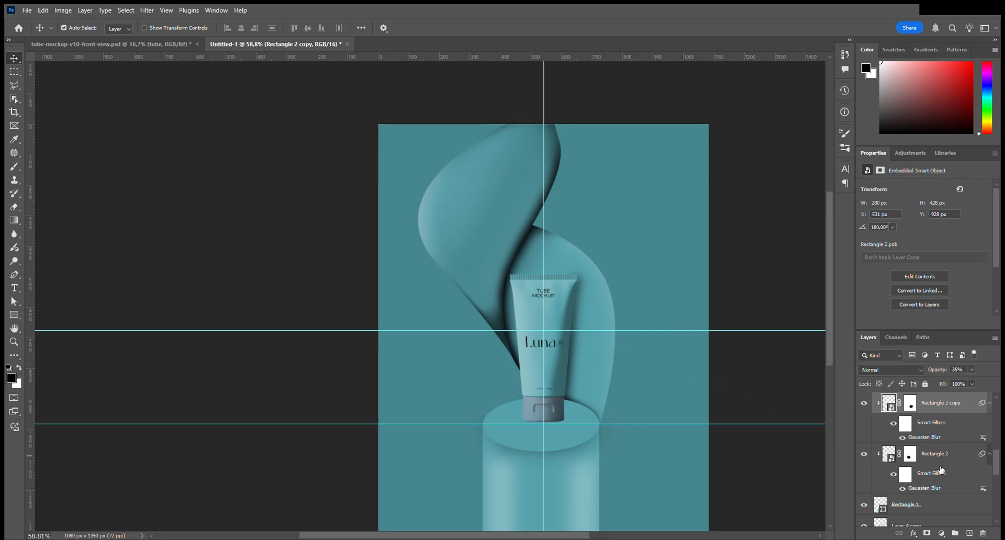
Review the whole layer stack and compare the composition with the tube copy layer hidden and shown.
{"action": "scroll", "coordinate": [945, 466], "scroll_direction": "down", "scroll_amount": 5}
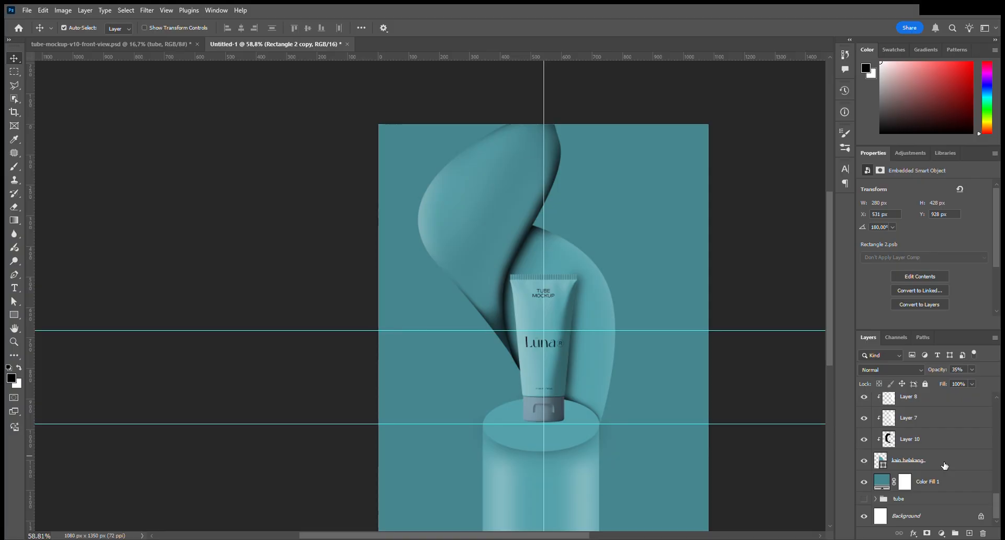
{"action": "scroll", "coordinate": [919, 488], "scroll_direction": "up", "scroll_amount": 3}
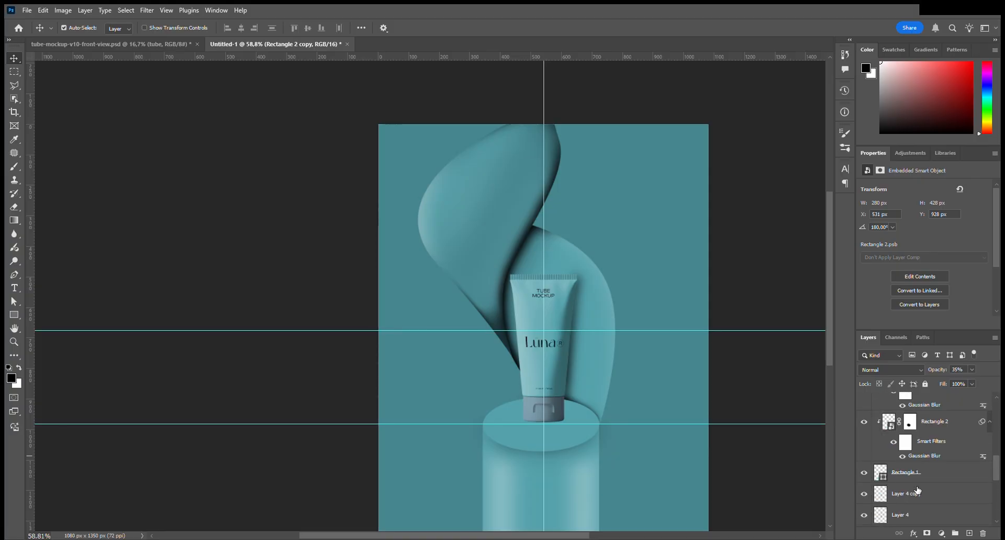
{"action": "scroll", "coordinate": [905, 453], "scroll_direction": "down", "scroll_amount": 3}
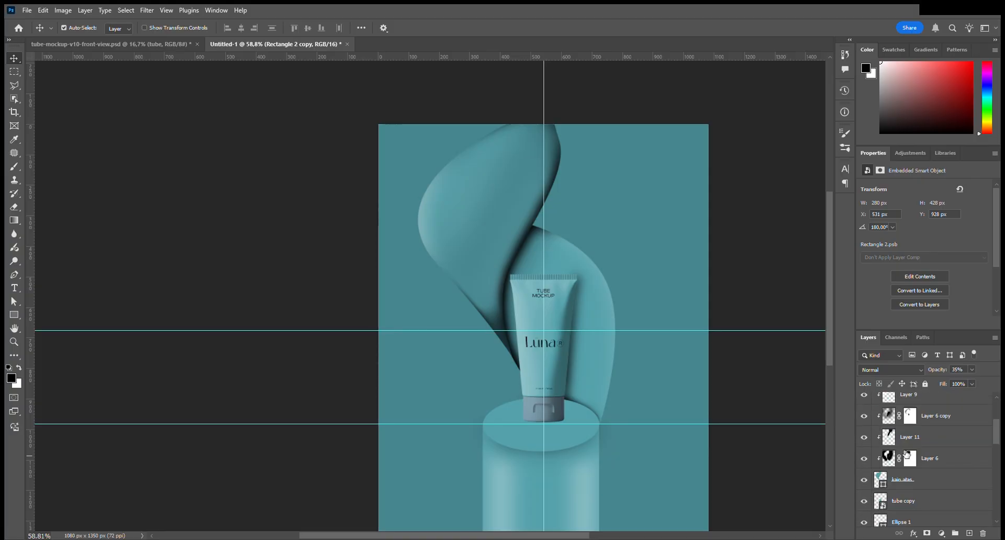
{"action": "scroll", "coordinate": [906, 453], "scroll_direction": "down", "scroll_amount": 3}
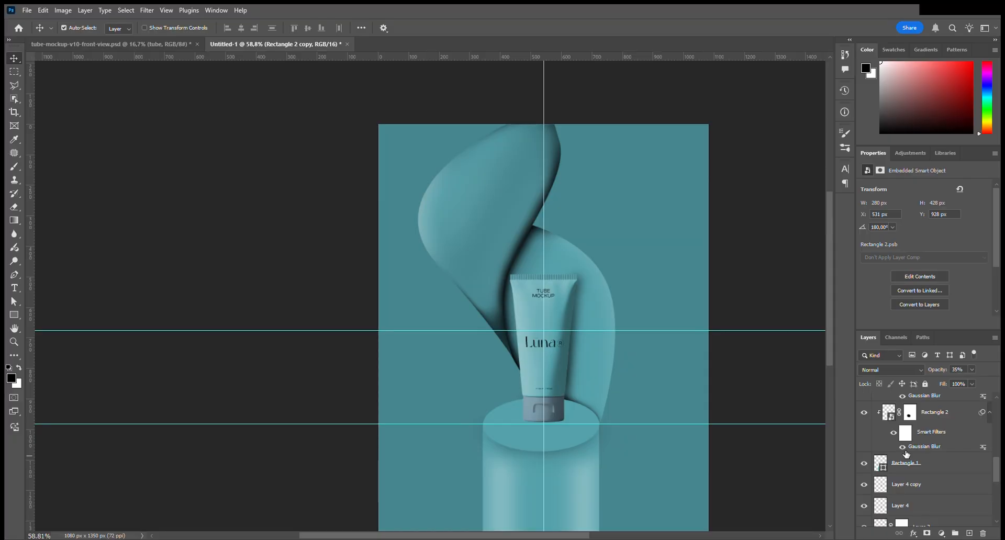
{"action": "scroll", "coordinate": [892, 473], "scroll_direction": "up", "scroll_amount": 4}
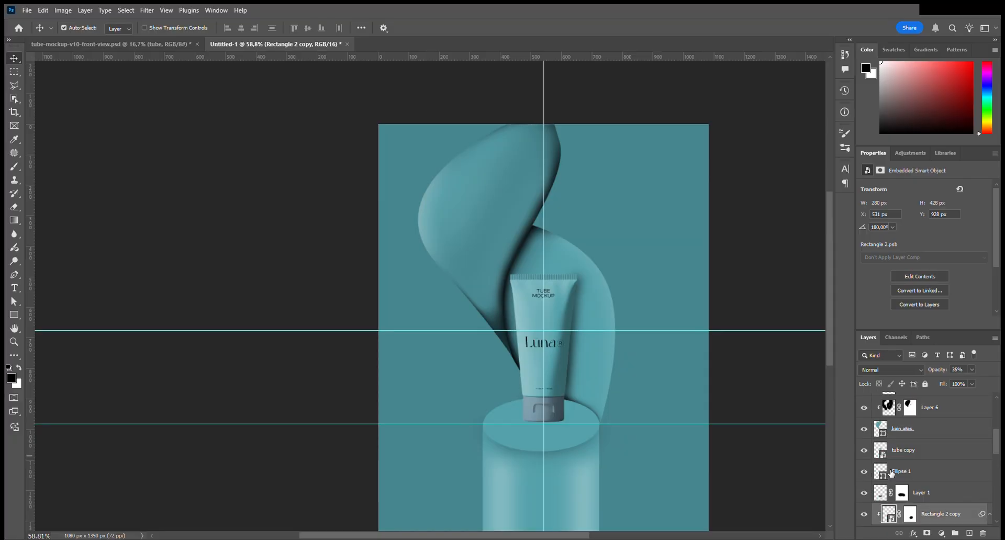
{"action": "scroll", "coordinate": [892, 472], "scroll_direction": "up", "scroll_amount": 3}
{"action": "scroll", "coordinate": [892, 473], "scroll_direction": "down", "scroll_amount": 4}
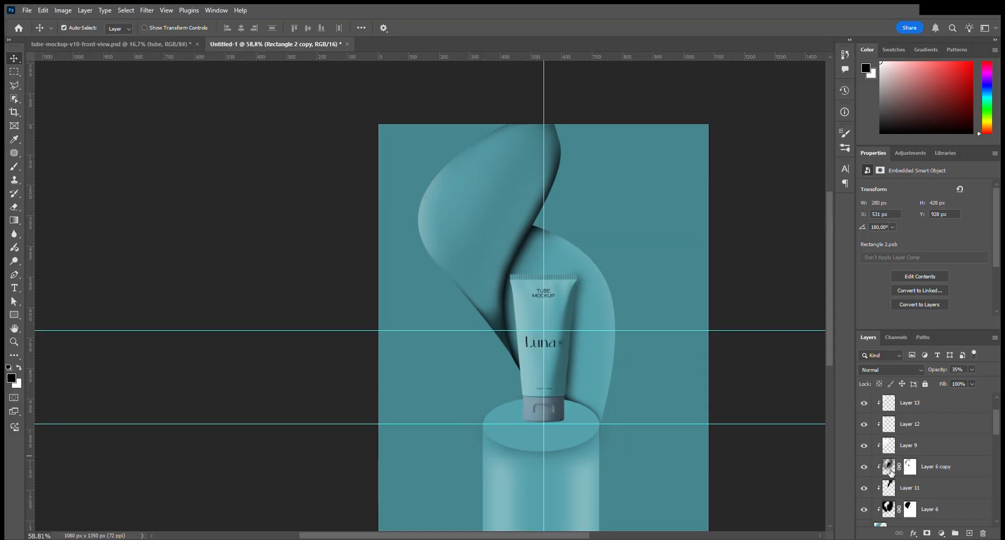
{"action": "scroll", "coordinate": [892, 473], "scroll_direction": "down", "scroll_amount": 6}
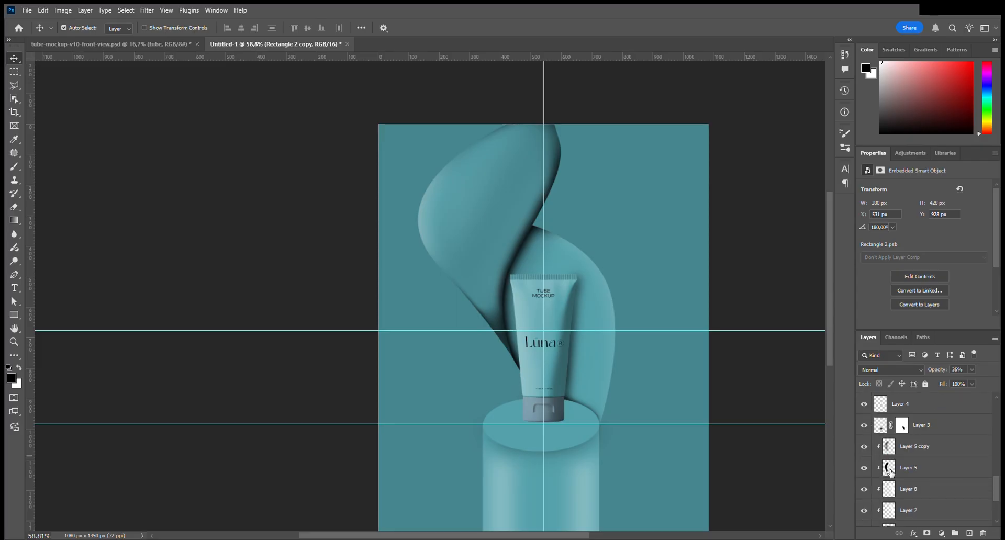
{"action": "scroll", "coordinate": [913, 470], "scroll_direction": "up", "scroll_amount": 1}
{"action": "scroll", "coordinate": [914, 471], "scroll_direction": "down", "scroll_amount": 1}
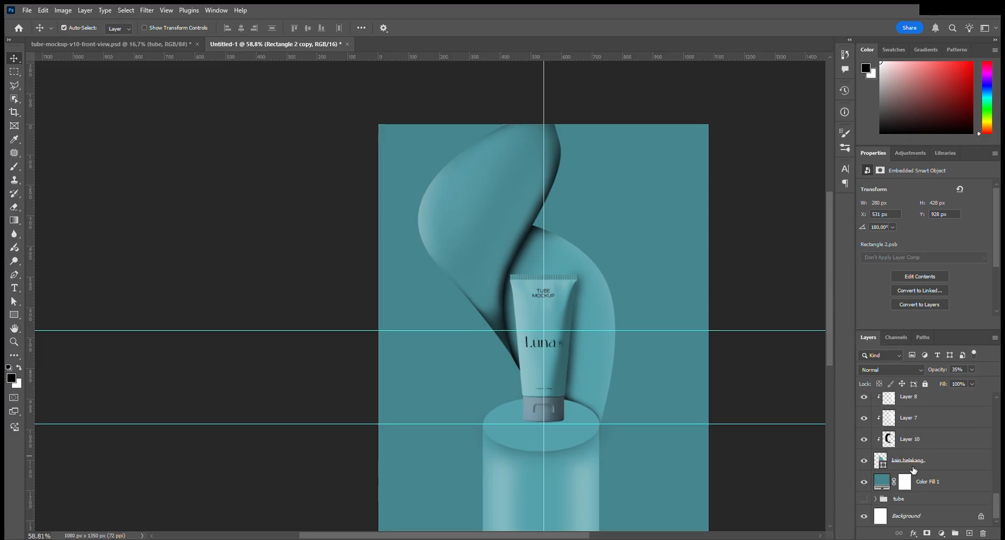
{"action": "scroll", "coordinate": [913, 470], "scroll_direction": "up", "scroll_amount": 3}
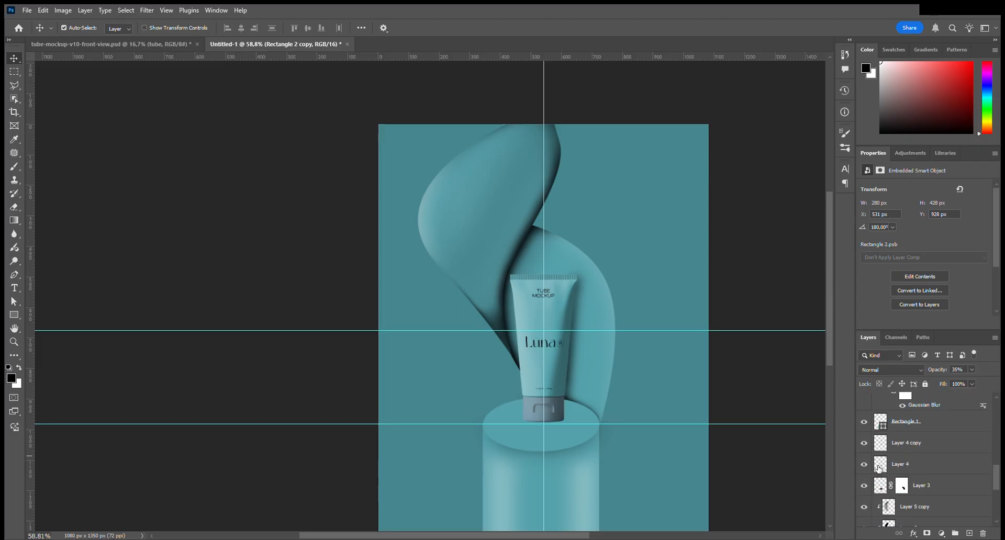
{"action": "scroll", "coordinate": [882, 468], "scroll_direction": "up", "scroll_amount": 3}
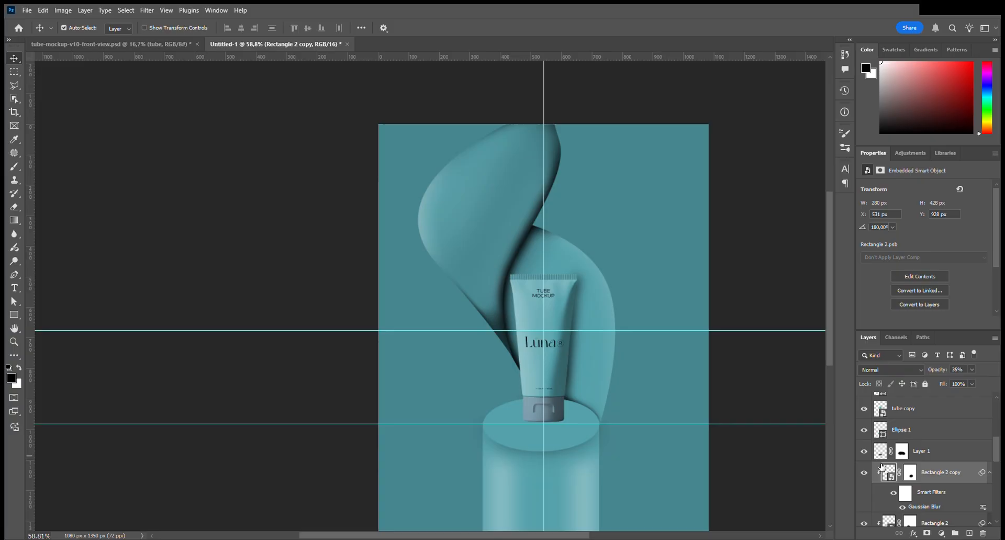
{"action": "left_click", "coordinate": [864, 409]}
{"action": "left_click", "coordinate": [864, 409]}
{"action": "left_click", "coordinate": [864, 409]}
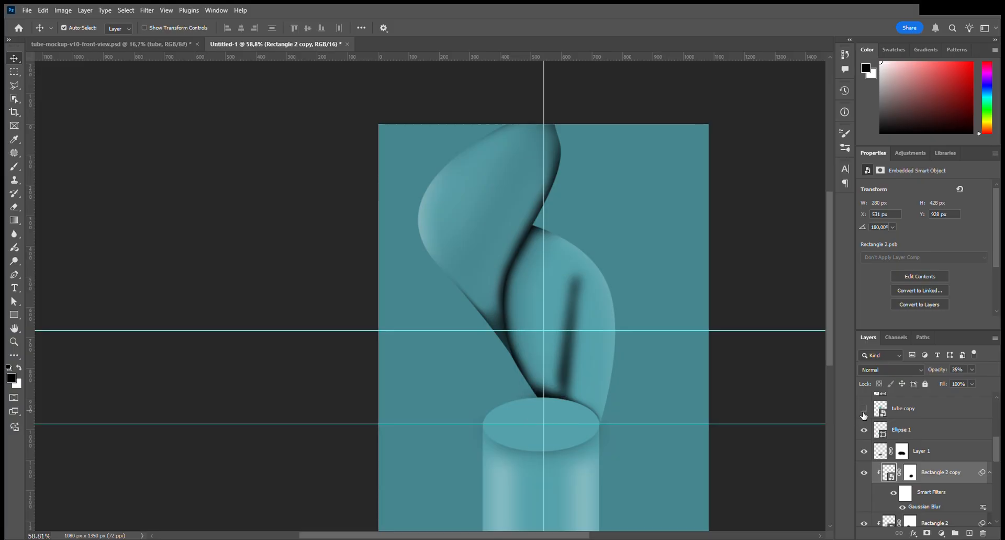
{"action": "left_click", "coordinate": [864, 409]}
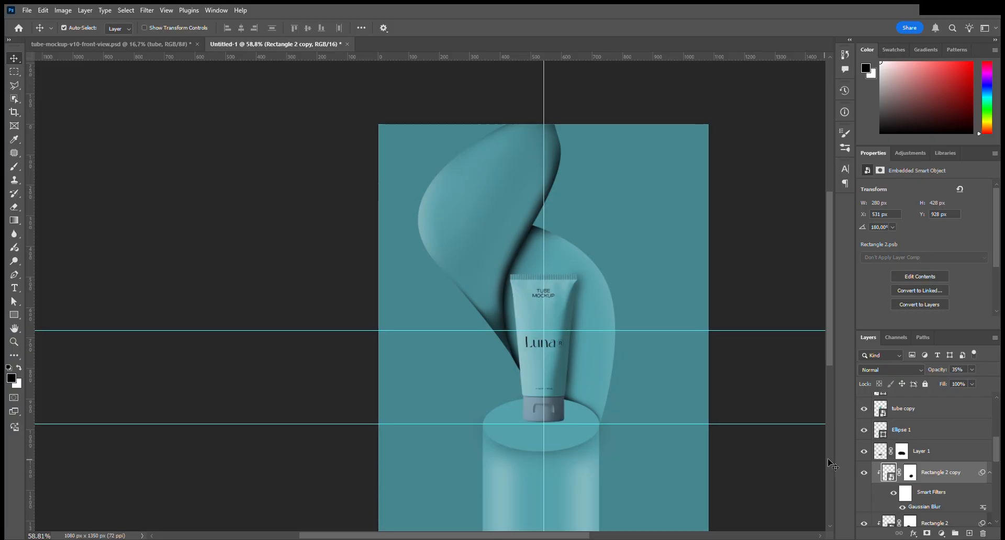
Examine the tube's cap on the podium up close and look through the whole layer stack.
{"action": "scroll", "coordinate": [548, 441], "scroll_direction": "up", "scroll_amount": 3}
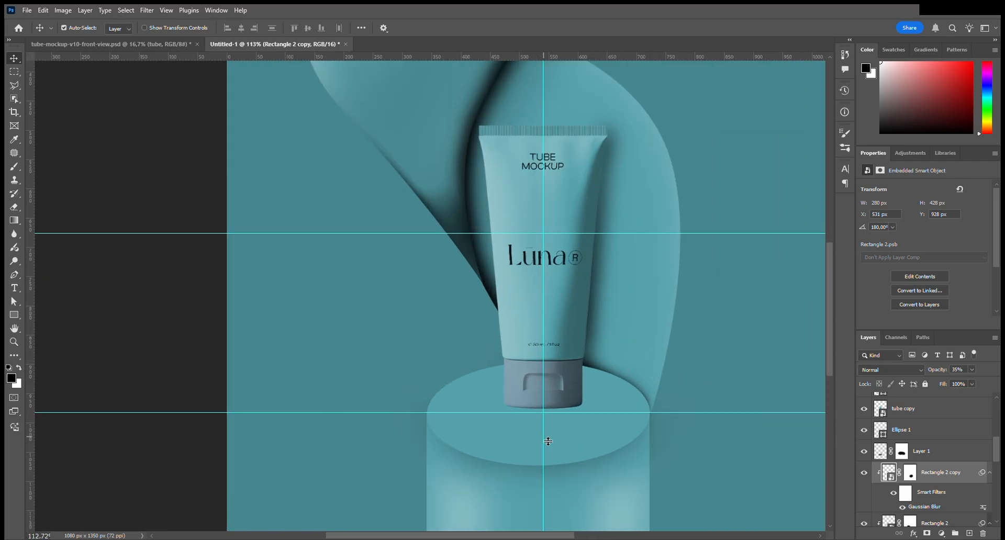
{"action": "scroll", "coordinate": [548, 441], "scroll_direction": "up", "scroll_amount": 2}
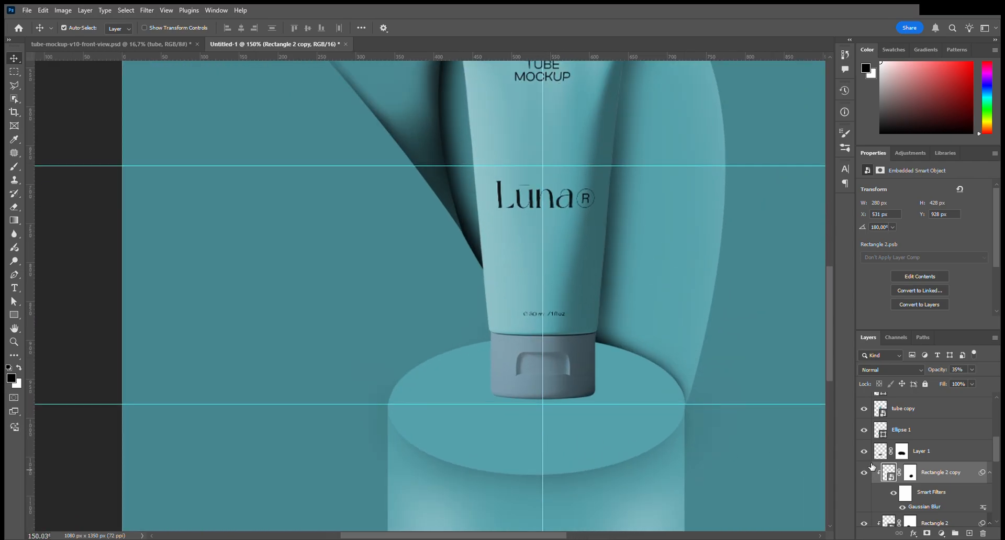
{"action": "scroll", "coordinate": [908, 473], "scroll_direction": "down", "scroll_amount": 2}
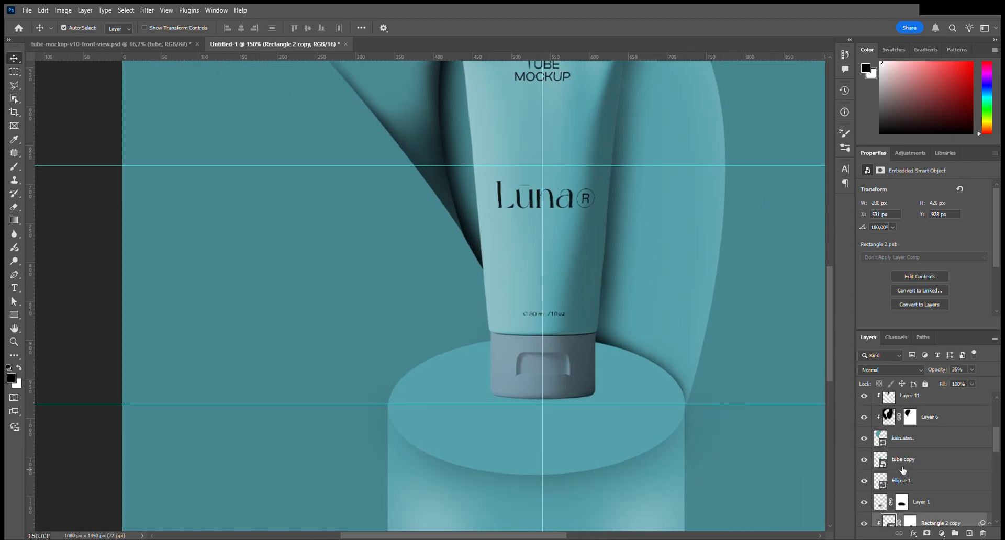
{"action": "scroll", "coordinate": [878, 457], "scroll_direction": "down", "scroll_amount": 2}
{"action": "scroll", "coordinate": [878, 457], "scroll_direction": "up", "scroll_amount": 1}
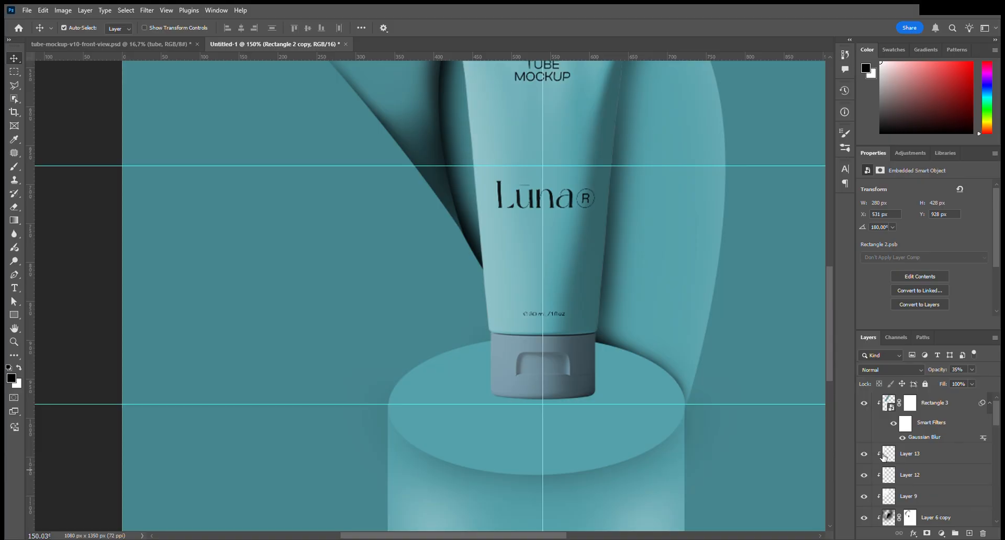
{"action": "scroll", "coordinate": [883, 457], "scroll_direction": "up", "scroll_amount": 4}
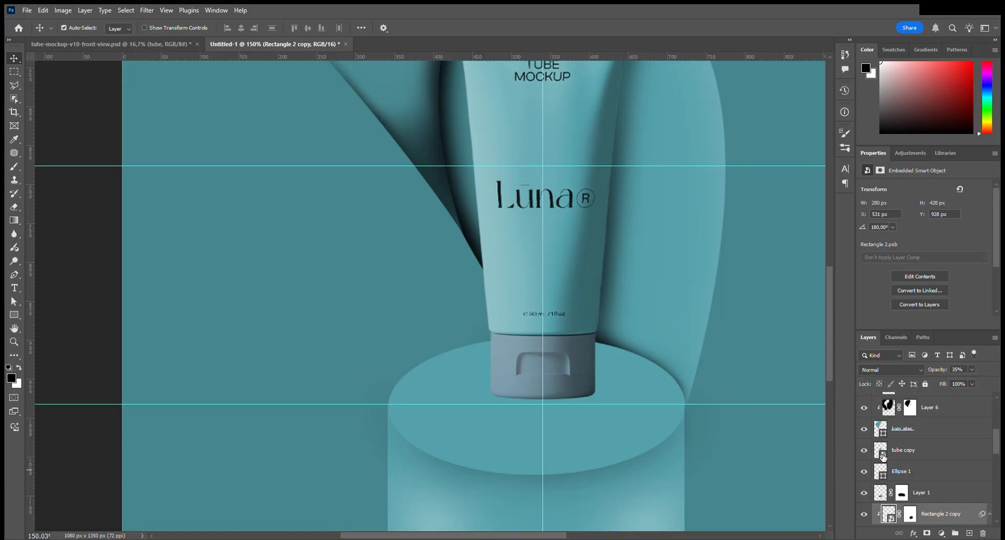
{"action": "scroll", "coordinate": [885, 458], "scroll_direction": "down", "scroll_amount": 2}
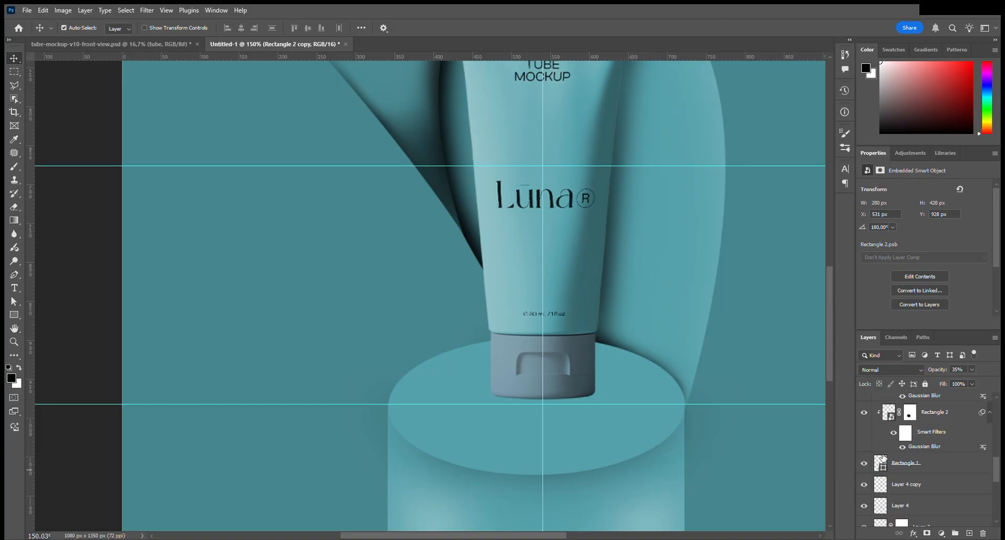
{"action": "scroll", "coordinate": [918, 485], "scroll_direction": "down", "scroll_amount": 5}
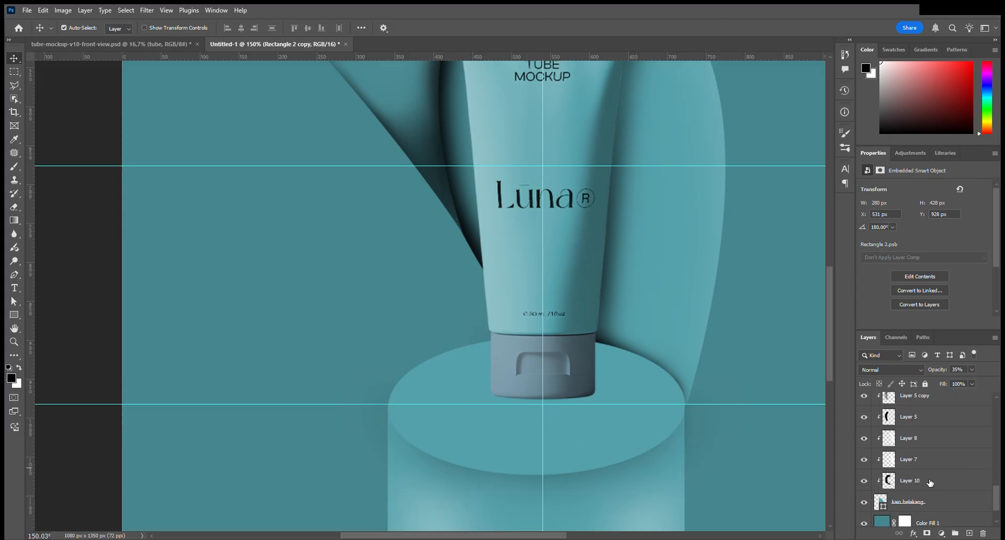
{"action": "scroll", "coordinate": [930, 484], "scroll_direction": "up", "scroll_amount": 5}
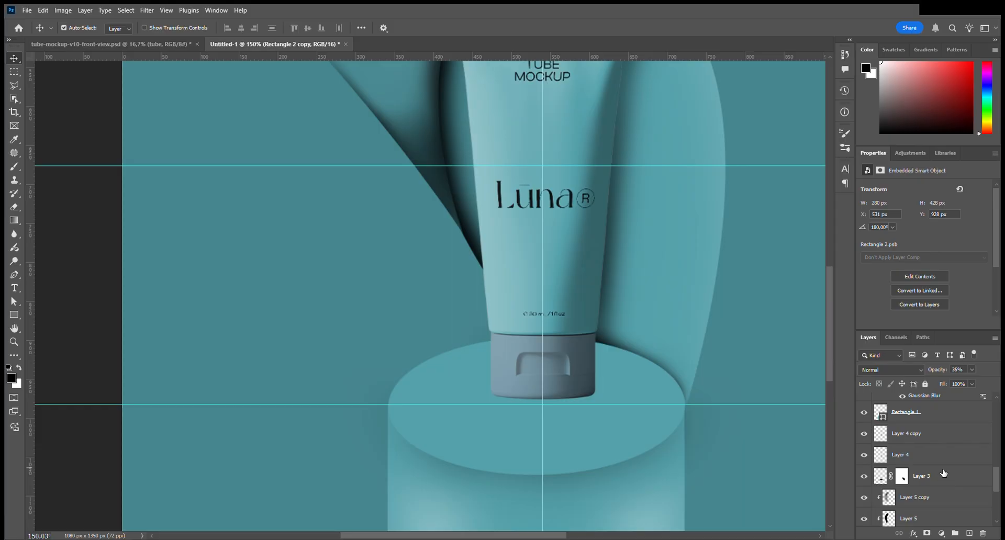
{"action": "scroll", "coordinate": [942, 482], "scroll_direction": "up", "scroll_amount": 2}
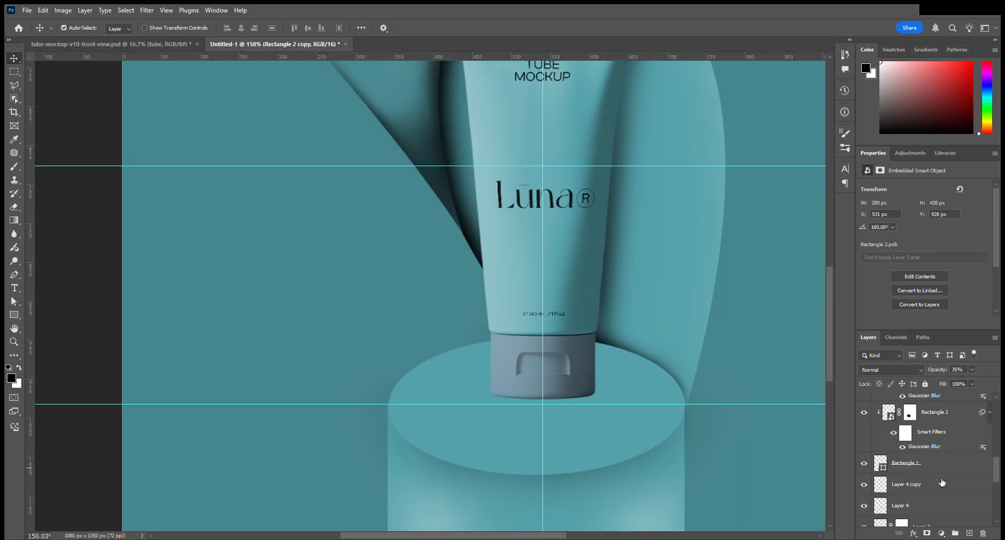
{"action": "scroll", "coordinate": [942, 483], "scroll_direction": "up", "scroll_amount": 4}
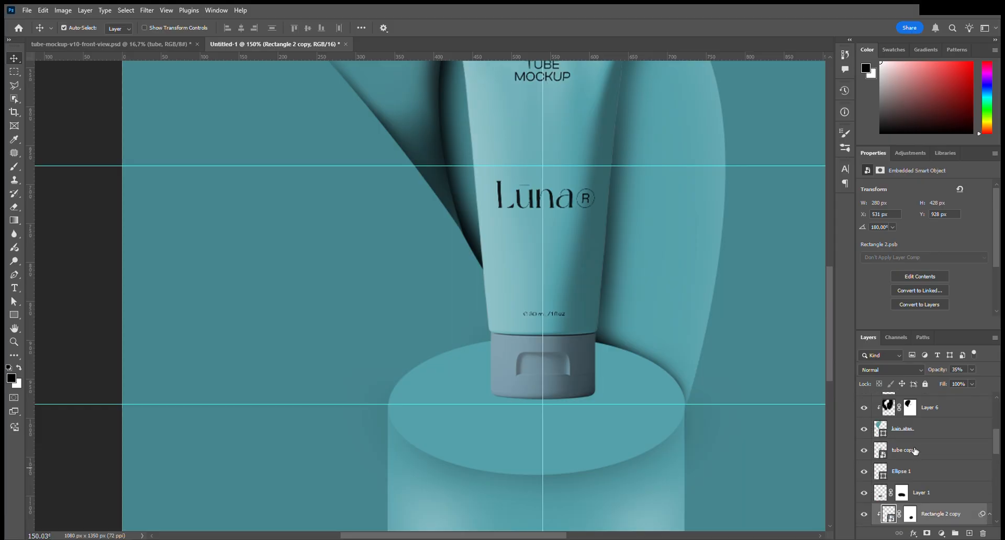
Add a new layer directly above Ellipse 1, the podium top, and name it Shadow.
{"action": "left_click", "coordinate": [926, 450]}
{"action": "left_click", "coordinate": [927, 471]}
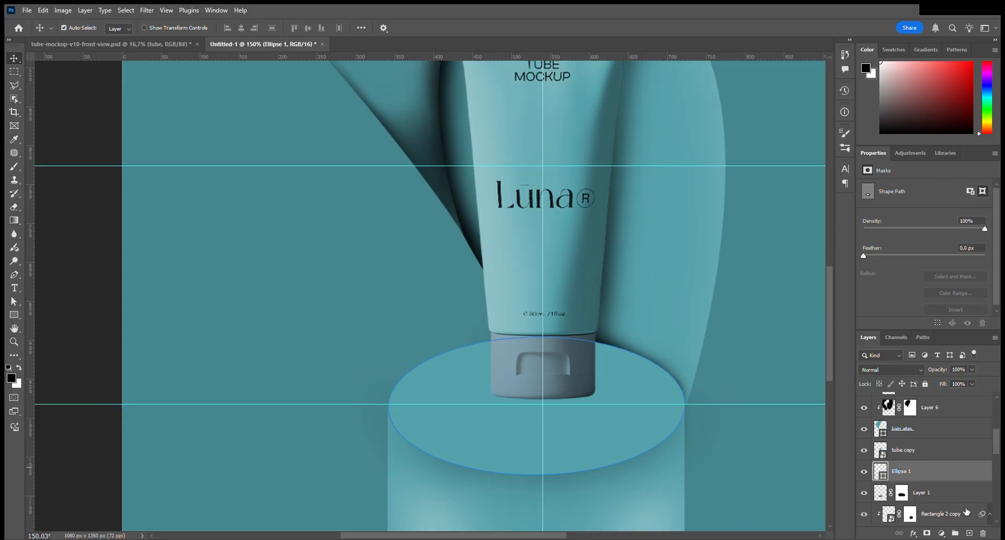
{"action": "left_click", "coordinate": [969, 533]}
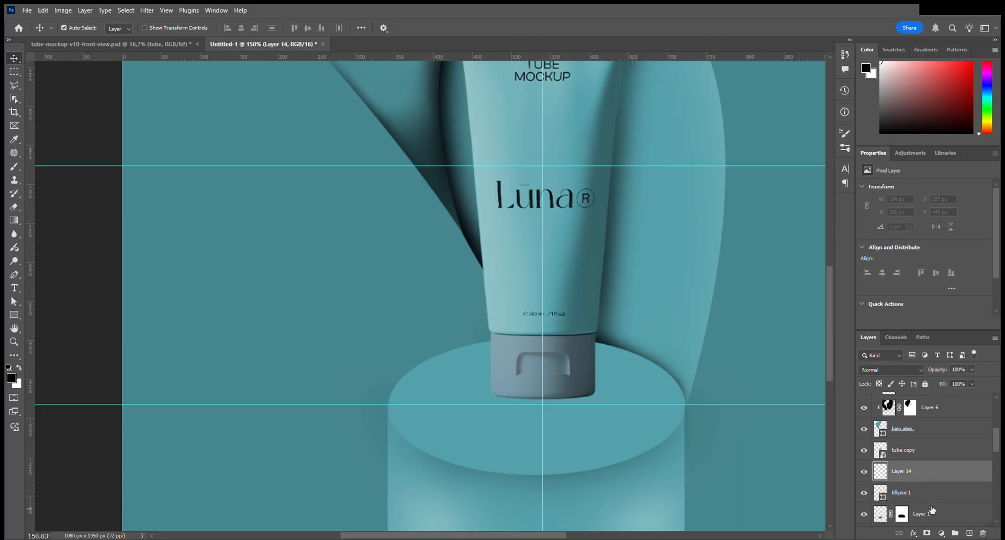
{"action": "double_click", "coordinate": [905, 473]}
{"action": "type", "text": "shadow"}
{"action": "key", "text": "Return"}
Set up a soft black brush with a flattened elliptical tip of about 126 px.
{"action": "left_click", "coordinate": [16, 278]}
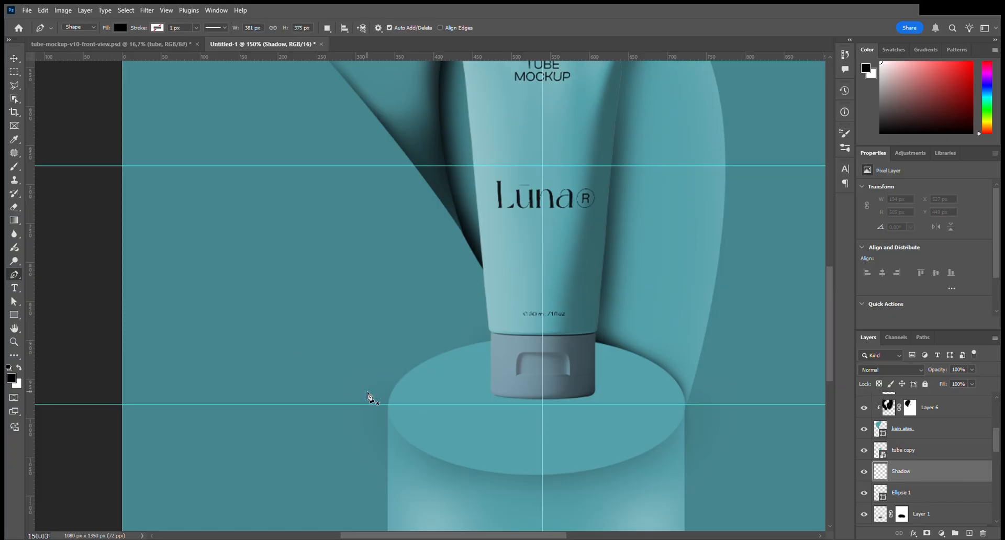
{"action": "left_click", "coordinate": [14, 166]}
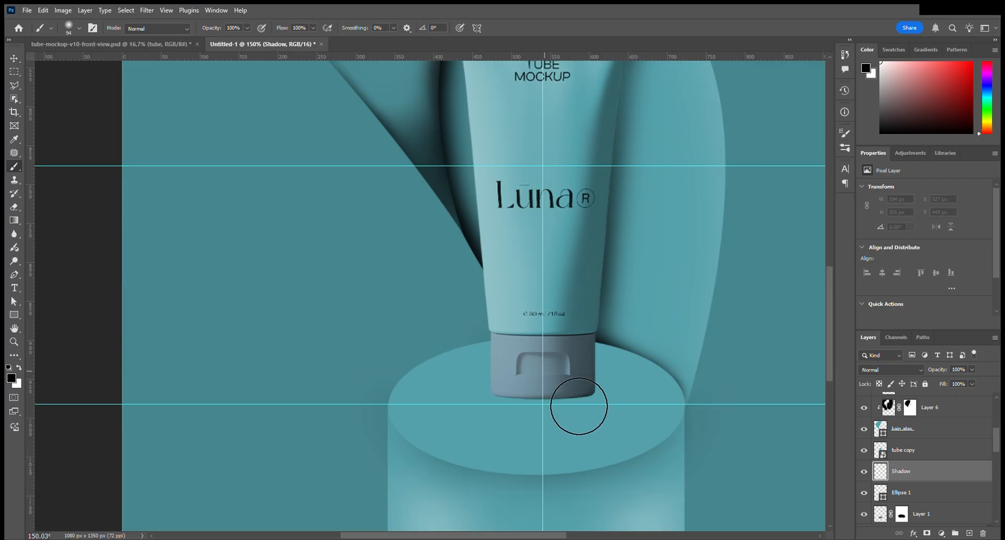
{"action": "mouse_move", "coordinate": [569, 419]}
{"action": "left_mouse_down"}
{"action": "mouse_move", "coordinate": [541, 395]}
{"action": "mouse_move", "coordinate": [566, 396]}
{"action": "left_mouse_up"}
{"action": "left_click_drag", "start_coordinate": [571, 378], "coordinate": [571, 377]}
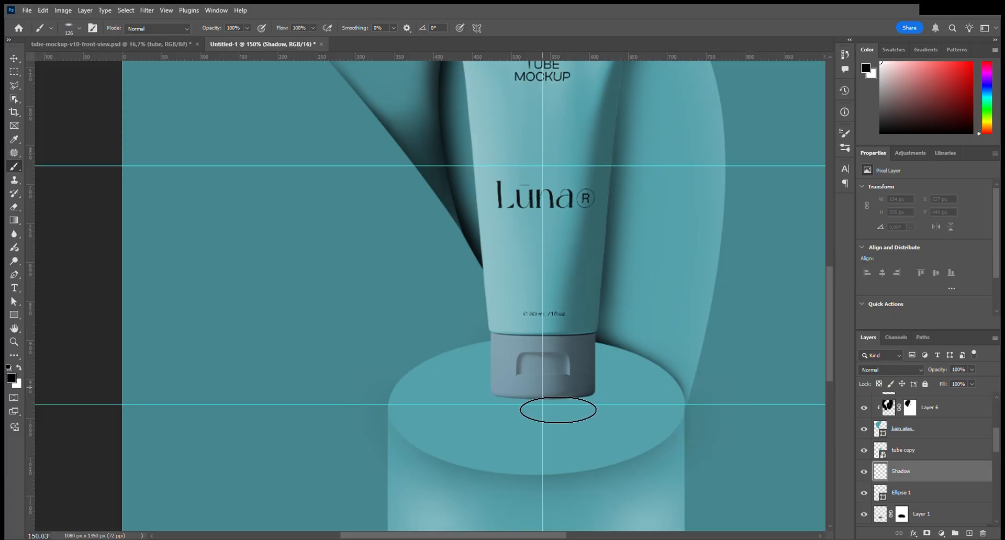
Try several black shadow strokes and dabs beneath the tube's cap and on the podium top.
{"action": "left_click_drag", "start_coordinate": [557, 406], "coordinate": [513, 402]}
{"action": "key", "text": "ctrl+z"}
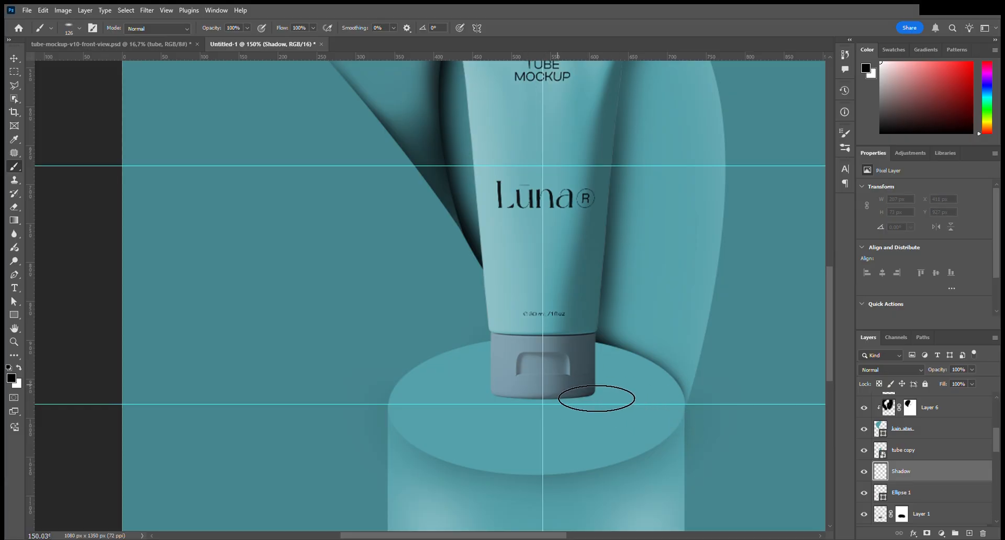
{"action": "left_click", "coordinate": [576, 402]}
{"action": "mouse_move", "coordinate": [578, 404]}
{"action": "left_mouse_down"}
{"action": "mouse_move", "coordinate": [594, 398]}
{"action": "mouse_move", "coordinate": [585, 401]}
{"action": "mouse_move", "coordinate": [680, 427]}
{"action": "left_mouse_up"}
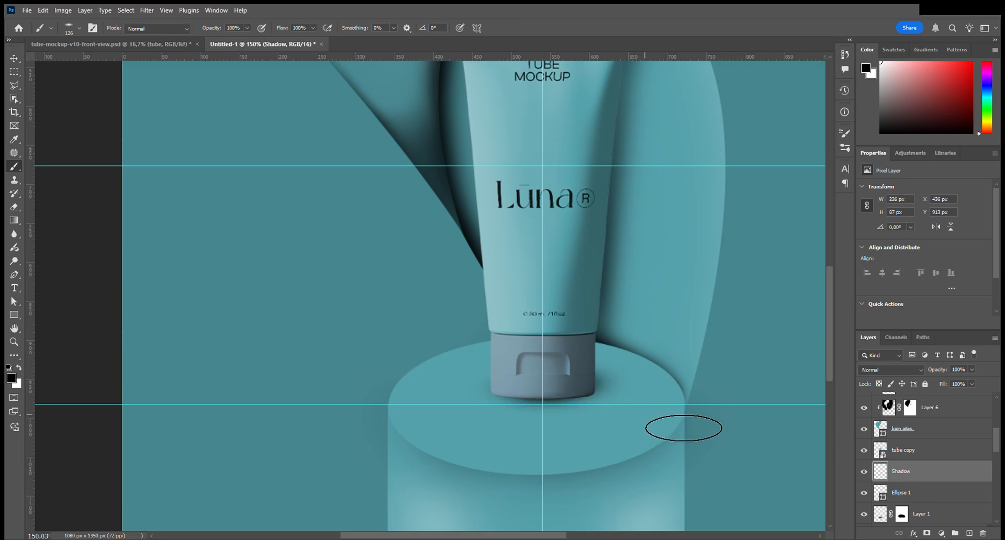
{"action": "right_click", "coordinate": [533, 394], "text": "alt"}
{"action": "left_click_drag", "start_coordinate": [531, 394], "coordinate": [518, 394]}
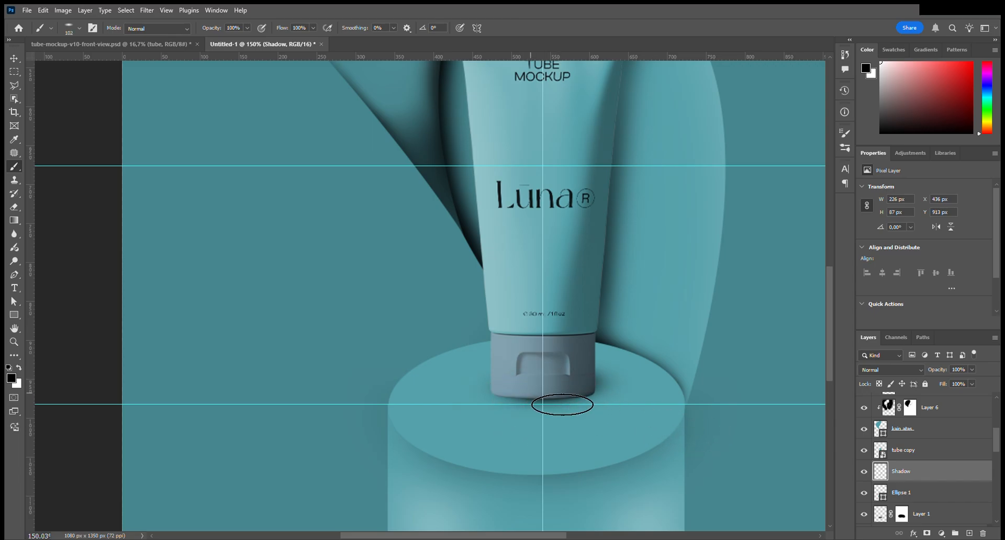
{"action": "key", "text": "ctrl+z"}
{"action": "key", "text": "ctrl+z"}
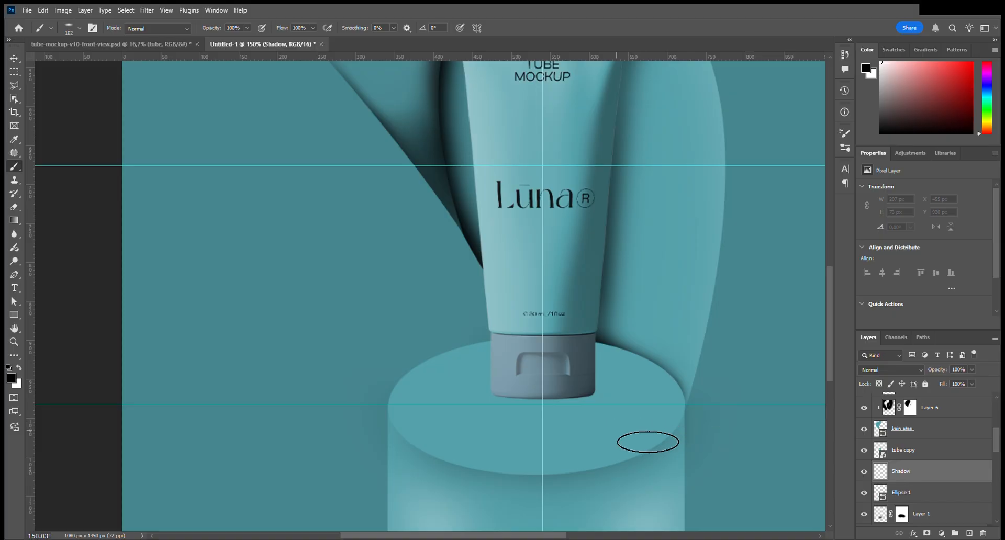
{"action": "left_click", "coordinate": [552, 434]}
{"action": "key", "text": "ctrl+z"}
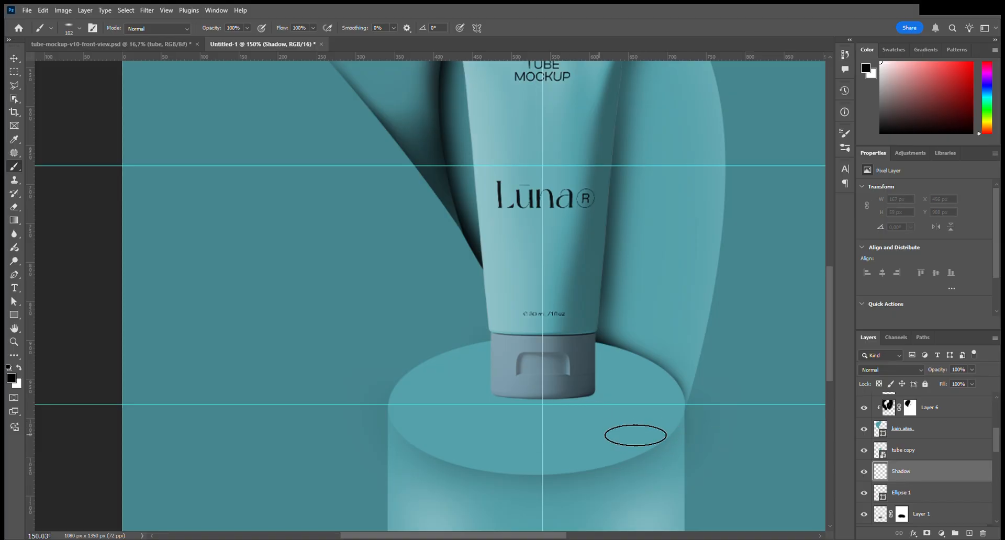
{"action": "left_click", "coordinate": [550, 433]}
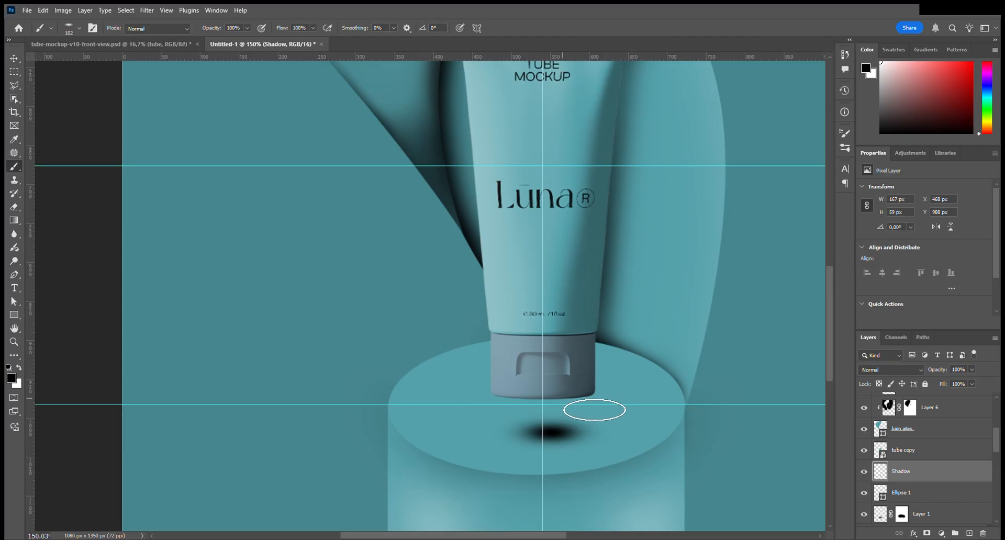
{"action": "key", "text": "ctrl+z"}
Enlarge the elliptical brush to about 138 px and paint a black shadow about 227 × 79 px under the cap.
{"action": "right_click", "coordinate": [544, 407], "text": "alt"}
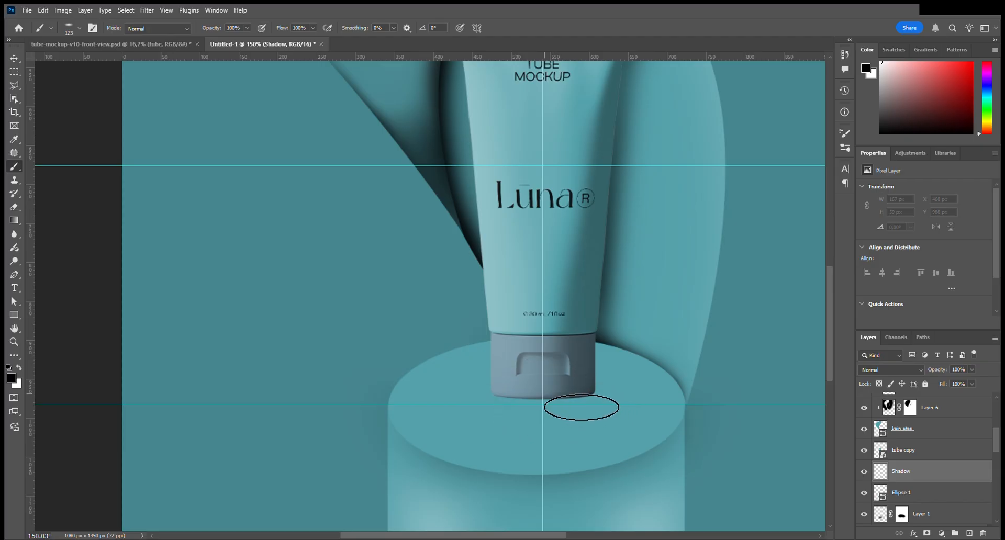
{"action": "right_click", "coordinate": [545, 402], "text": "alt"}
{"action": "left_click_drag", "start_coordinate": [547, 403], "coordinate": [589, 406]}
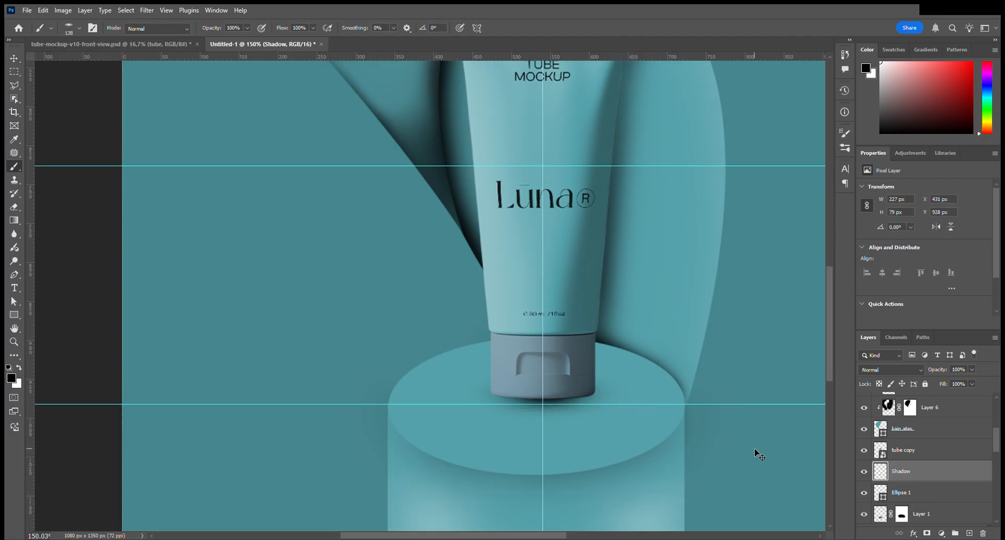
Transform the Shadow layer into a flatter, wider shape of about 273 × 45 px, extending toward the podium's right side.
{"action": "key", "text": "ctrl+t"}
{"action": "left_click_drag", "start_coordinate": [546, 364], "coordinate": [554, 388]}
{"action": "key", "text": "ctrl+z"}
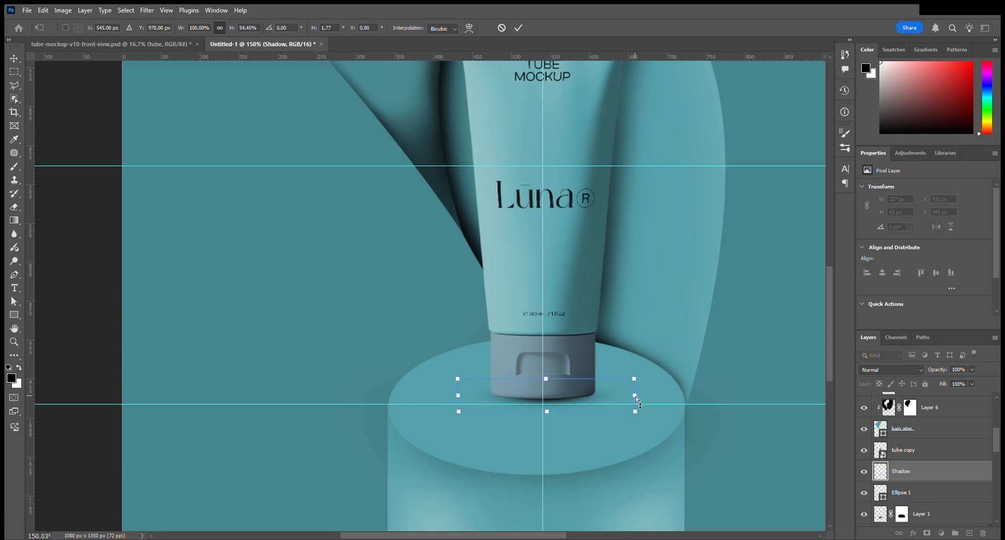
{"action": "left_click_drag", "start_coordinate": [635, 397], "coordinate": [667, 399]}
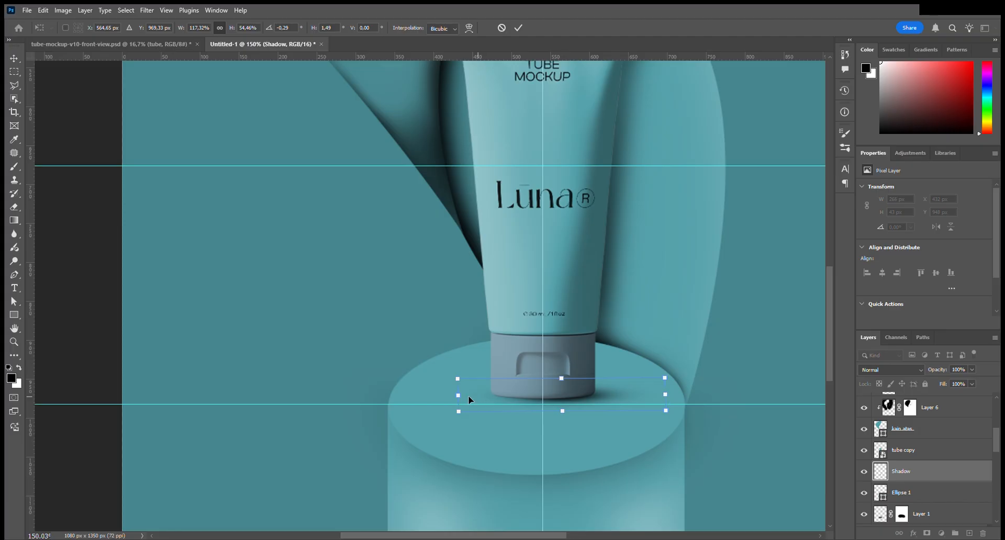
{"action": "left_click_drag", "start_coordinate": [458, 395], "coordinate": [453, 397]}
{"action": "left_click", "coordinate": [519, 28]}
{"action": "key", "text": "b"}
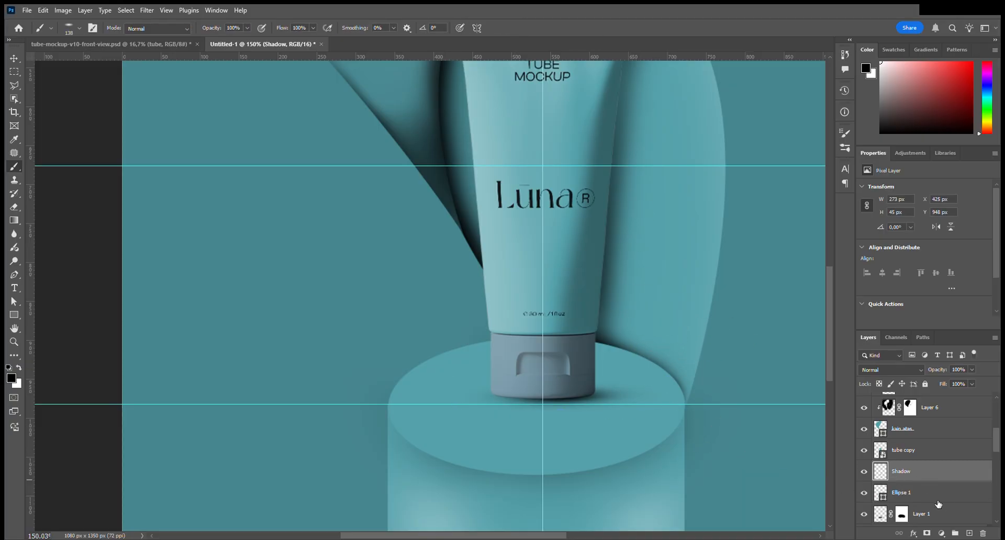
Warp the shadow's right end upward behind the cap so the layer spans about 290 × 96 px.
{"action": "key", "text": "ctrl+t"}
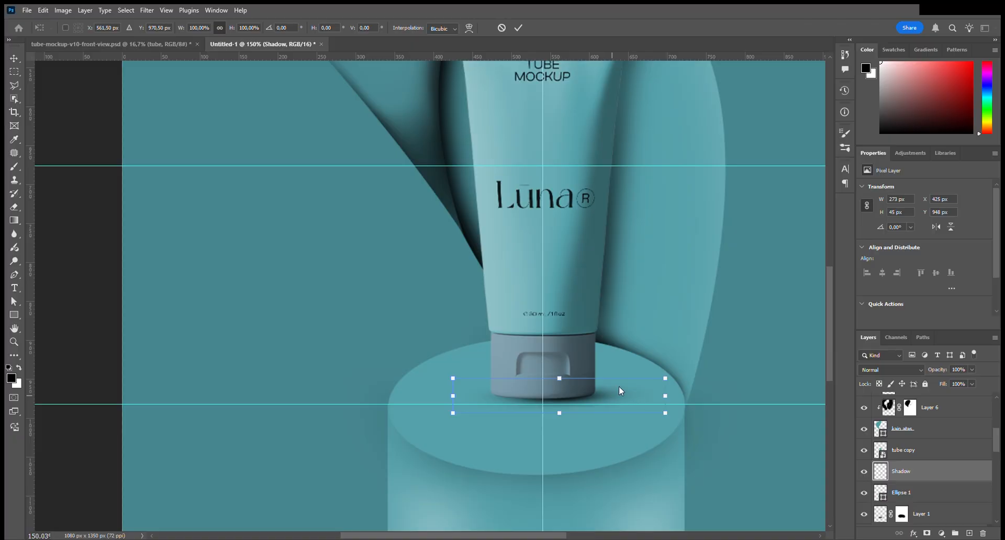
{"action": "left_click", "coordinate": [630, 249]}
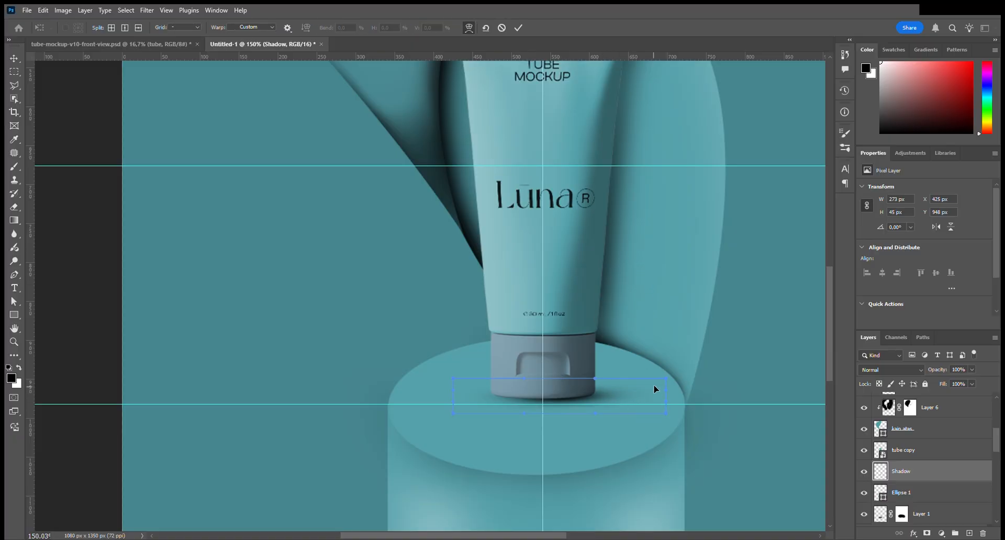
{"action": "left_click_drag", "start_coordinate": [667, 379], "coordinate": [692, 305]}
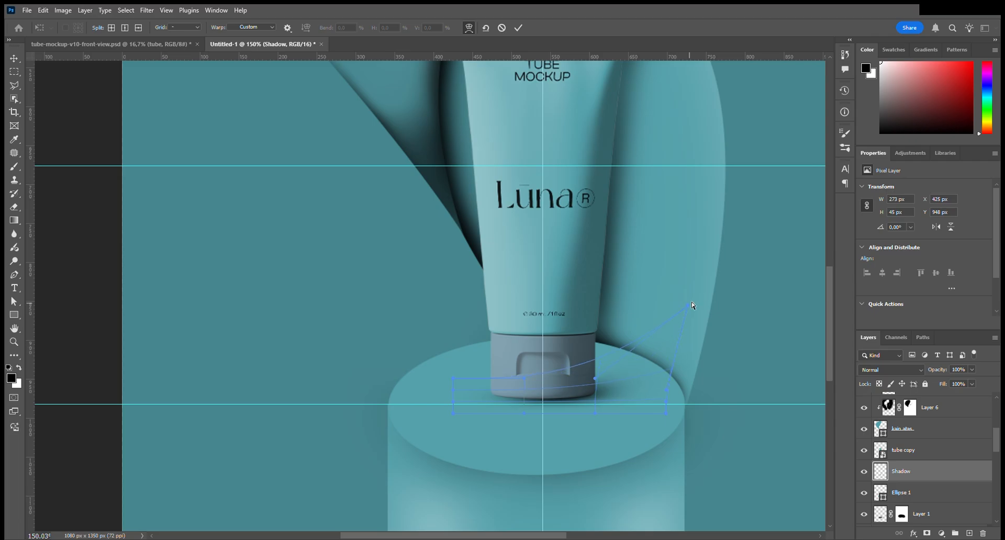
{"action": "left_click_drag", "start_coordinate": [608, 361], "coordinate": [663, 332]}
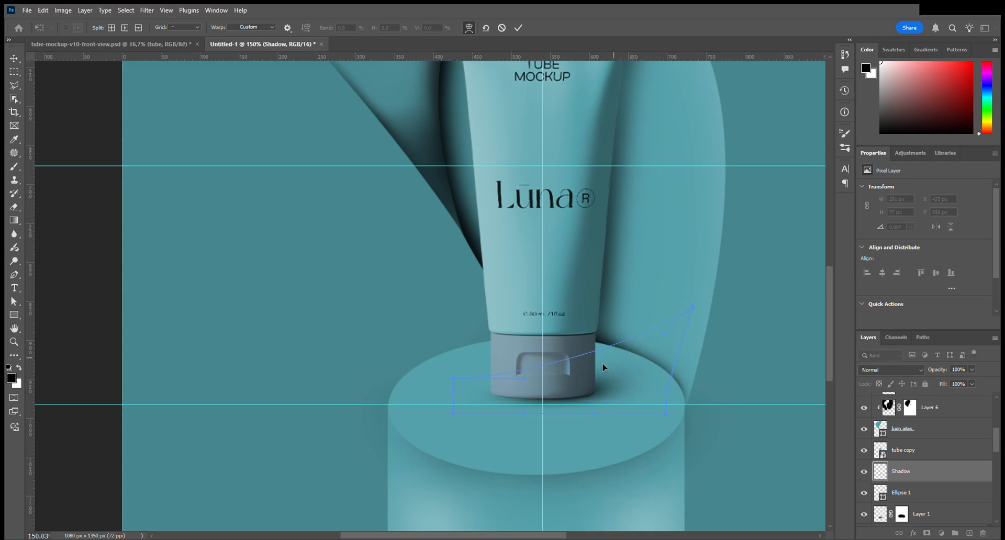
{"action": "left_click_drag", "start_coordinate": [672, 394], "coordinate": [683, 397]}
{"action": "key", "text": "Return"}
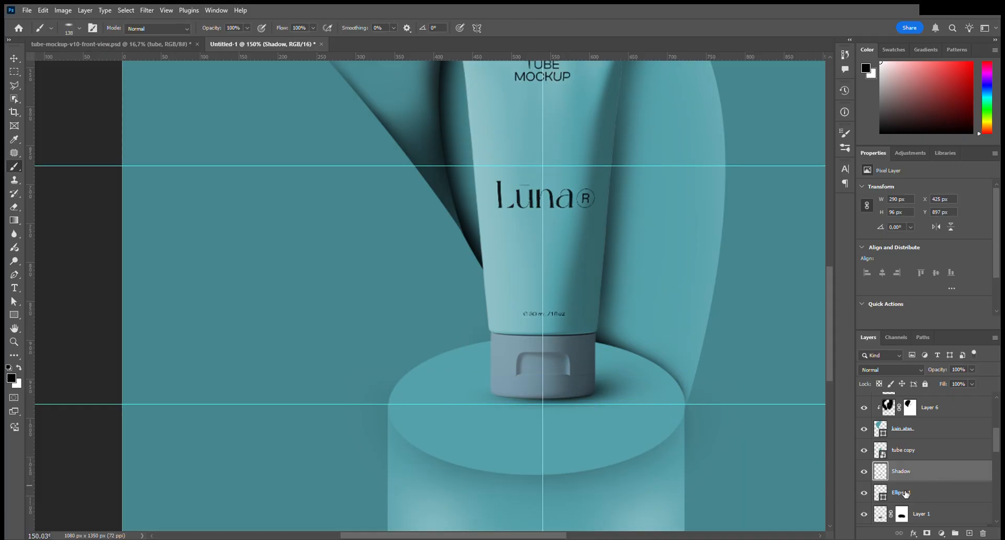
Compare the cap's base with the Shadow layer hidden and shown, and inspect the contact shadow up close.
{"action": "left_click", "coordinate": [864, 472]}
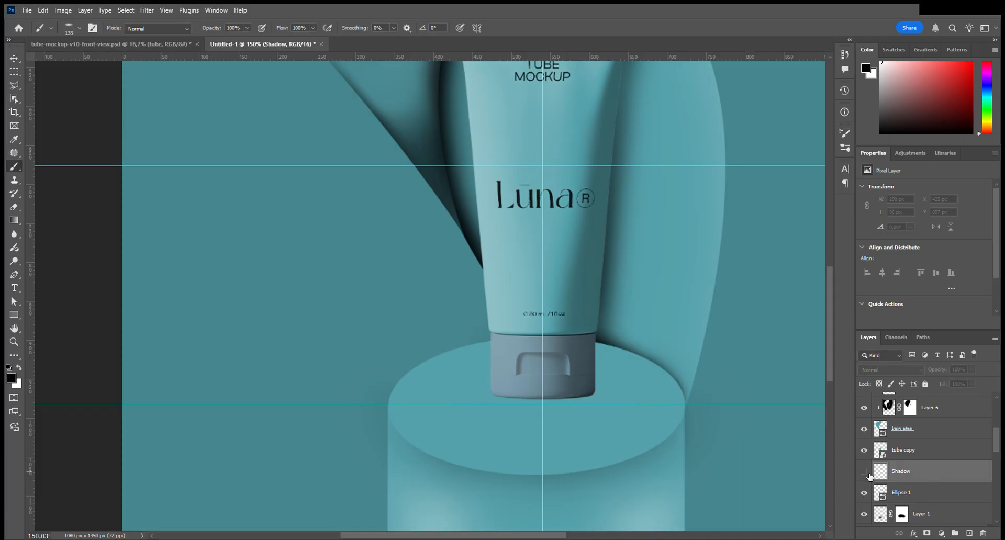
{"action": "left_click", "coordinate": [865, 471]}
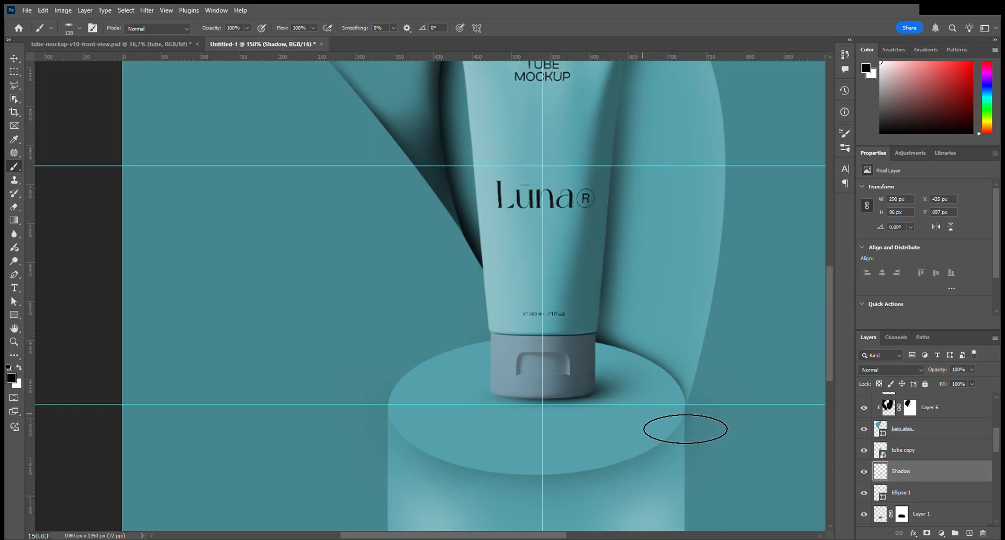
{"action": "scroll", "coordinate": [544, 418], "scroll_direction": "up", "scroll_amount": 5}
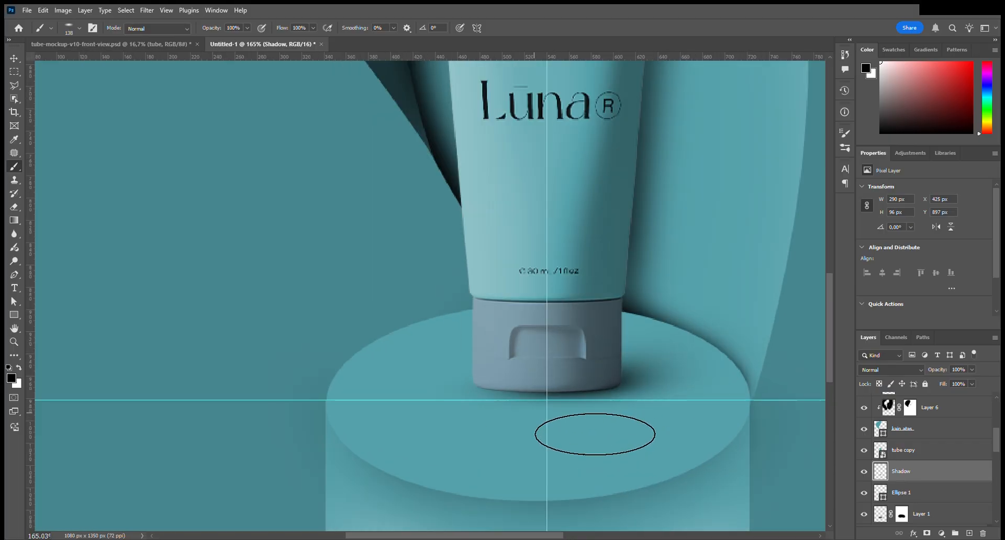
{"action": "left_click_drag", "start_coordinate": [561, 377], "coordinate": [556, 377]}
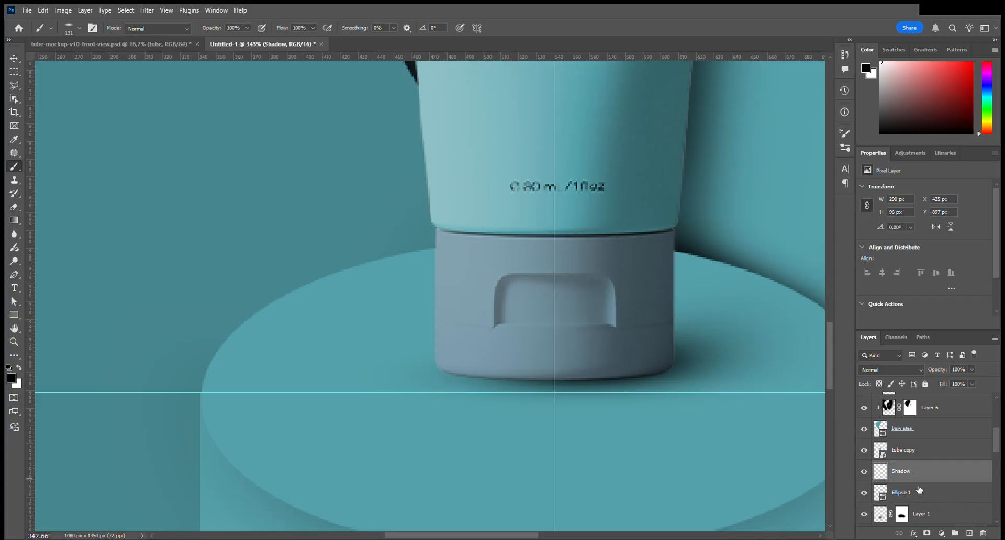
Add a new layer directly below the Shadow layer and reduce the elliptical brush to about 55 px.
{"action": "left_click", "coordinate": [970, 533]}
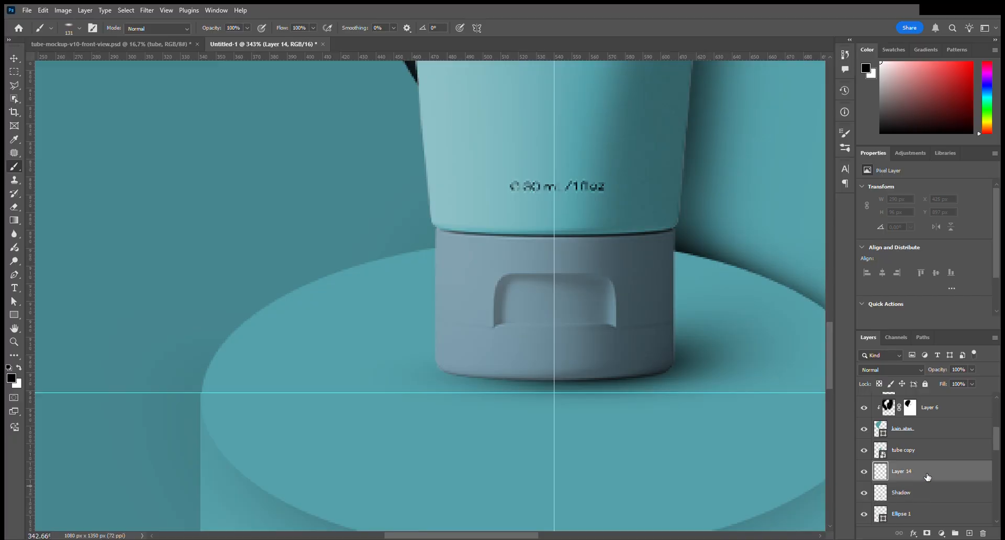
{"action": "left_click_drag", "start_coordinate": [927, 476], "coordinate": [924, 500]}
{"action": "mouse_move", "coordinate": [535, 386]}
{"action": "left_mouse_down"}
{"action": "mouse_move", "coordinate": [486, 383]}
{"action": "mouse_move", "coordinate": [491, 368]}
{"action": "mouse_move", "coordinate": [514, 375]}
{"action": "mouse_move", "coordinate": [502, 375]}
{"action": "left_mouse_up"}
{"action": "left_click", "coordinate": [514, 371]}
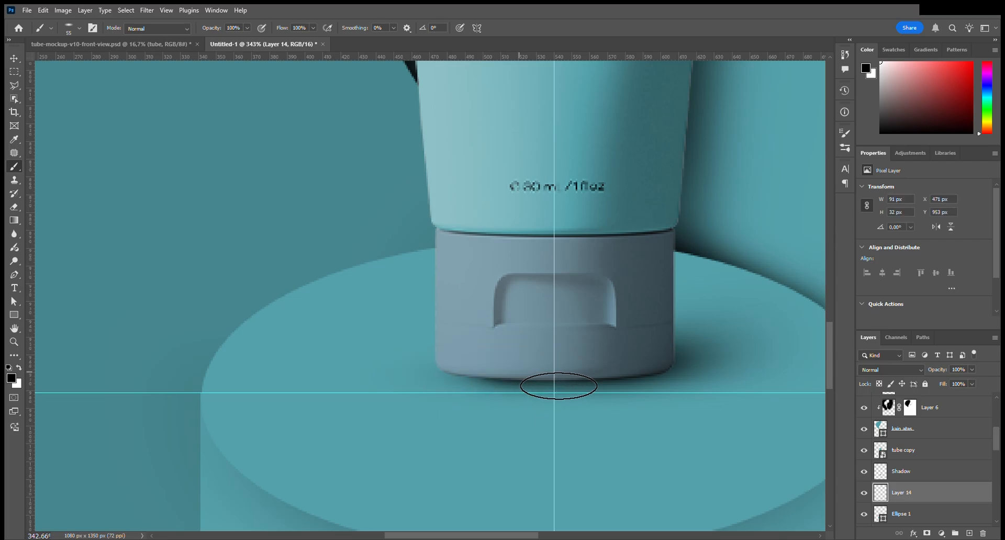
{"action": "mouse_move", "coordinate": [607, 393]}
{"action": "left_mouse_down"}
{"action": "mouse_move", "coordinate": [545, 381]}
{"action": "mouse_move", "coordinate": [601, 380]}
{"action": "mouse_move", "coordinate": [527, 376]}
{"action": "mouse_move", "coordinate": [571, 381]}
{"action": "left_mouse_up"}
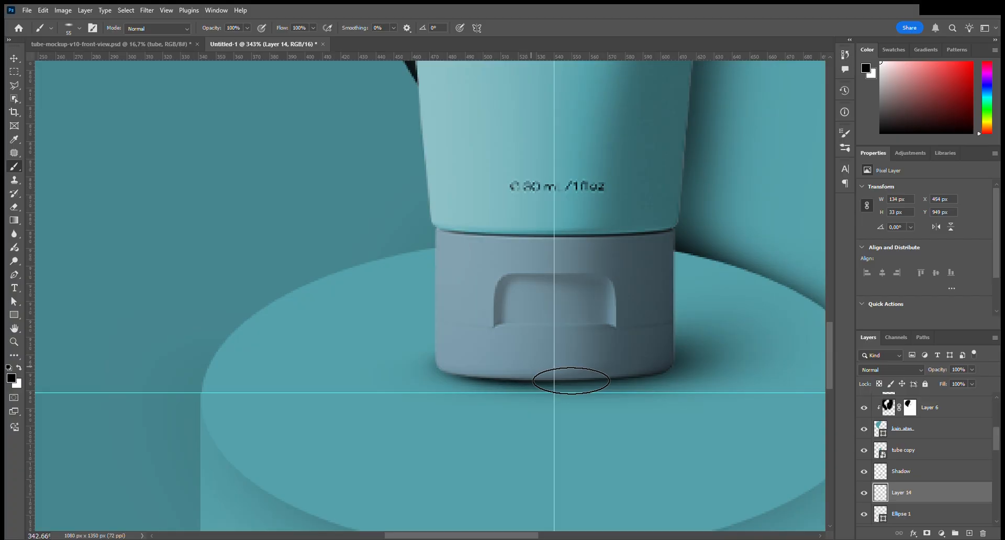
{"action": "key", "text": "ctrl+z"}
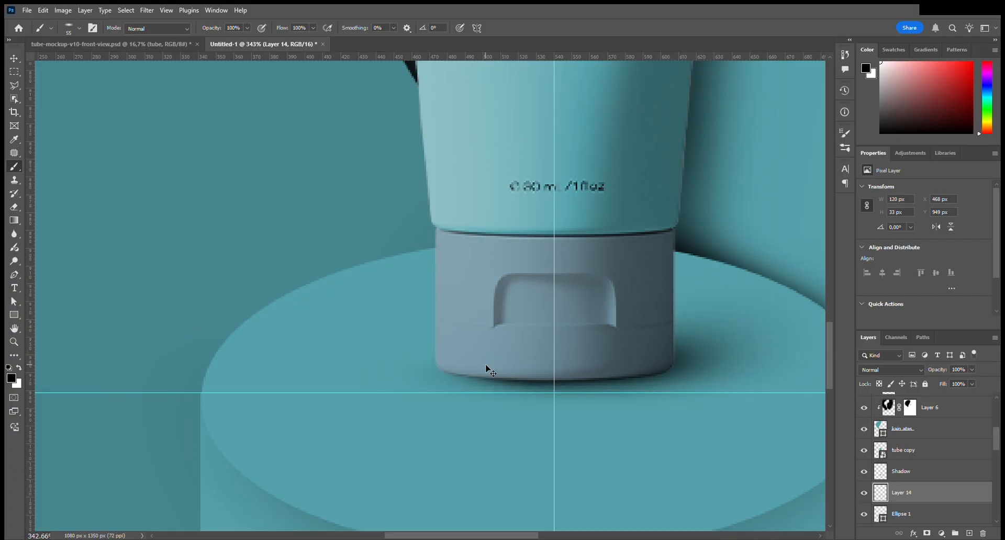
{"action": "key", "text": "ctrl+z"}
{"action": "left_click_drag", "start_coordinate": [515, 379], "coordinate": [576, 383]}
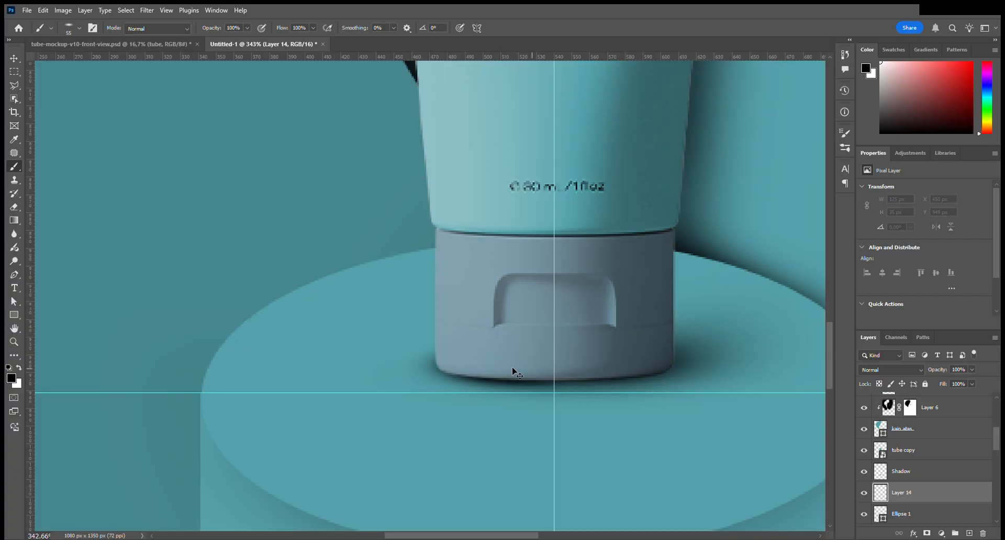
{"action": "key", "text": "ctrl+z"}
{"action": "left_click_drag", "start_coordinate": [455, 367], "coordinate": [567, 380]}
{"action": "key", "text": "ctrl+z"}
{"action": "left_click_drag", "start_coordinate": [487, 378], "coordinate": [585, 382]}
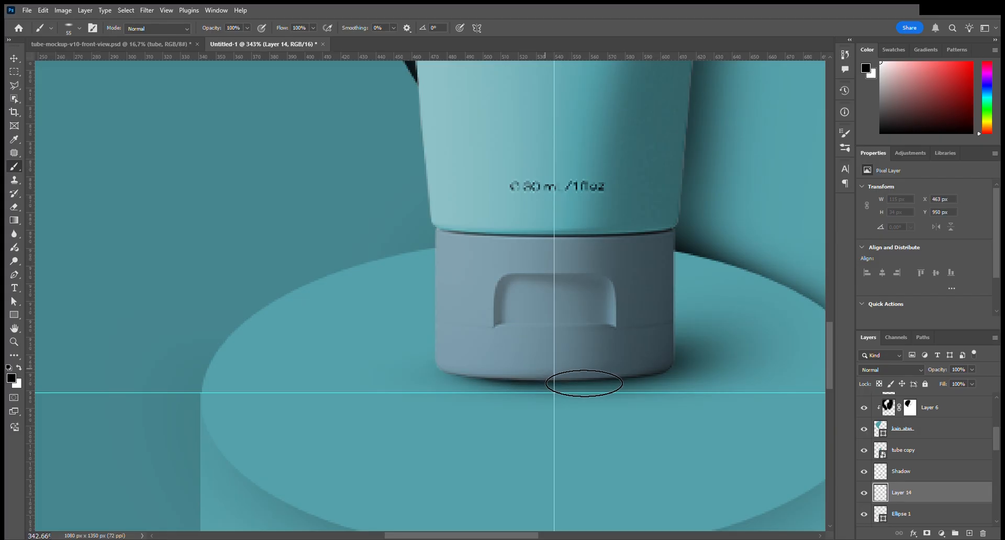
{"action": "key", "text": "ctrl+z"}
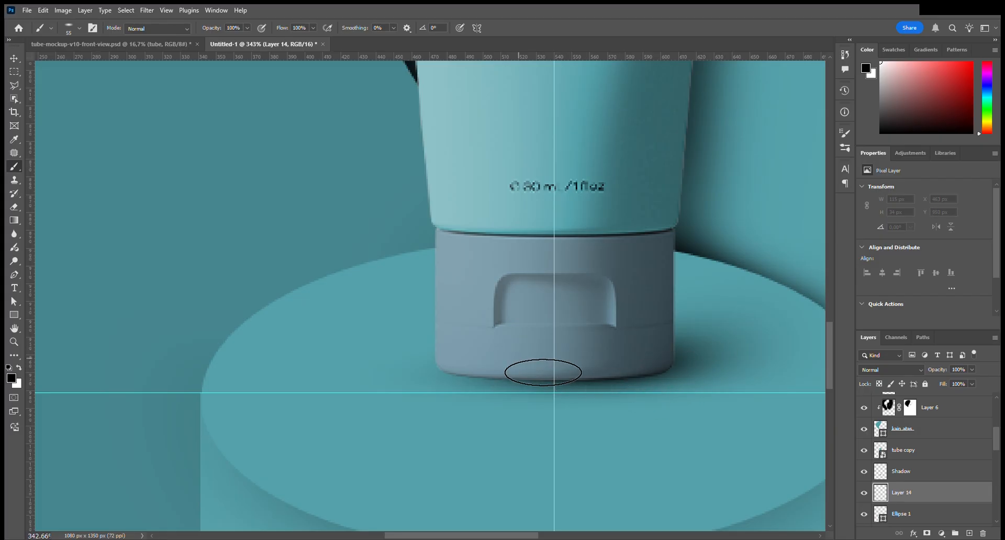
{"action": "left_click_drag", "start_coordinate": [450, 369], "coordinate": [634, 374]}
{"action": "key", "text": "ctrl+z"}
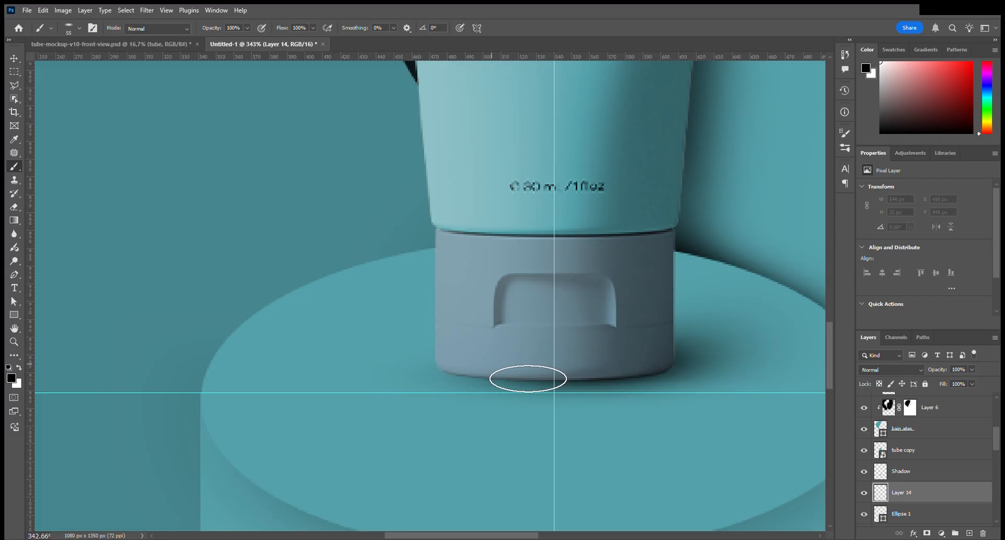
Paint a black contact shadow along the cap's base and stretch it at both ends to about 145 × 32 px.
{"action": "left_click_drag", "start_coordinate": [448, 377], "coordinate": [601, 377]}
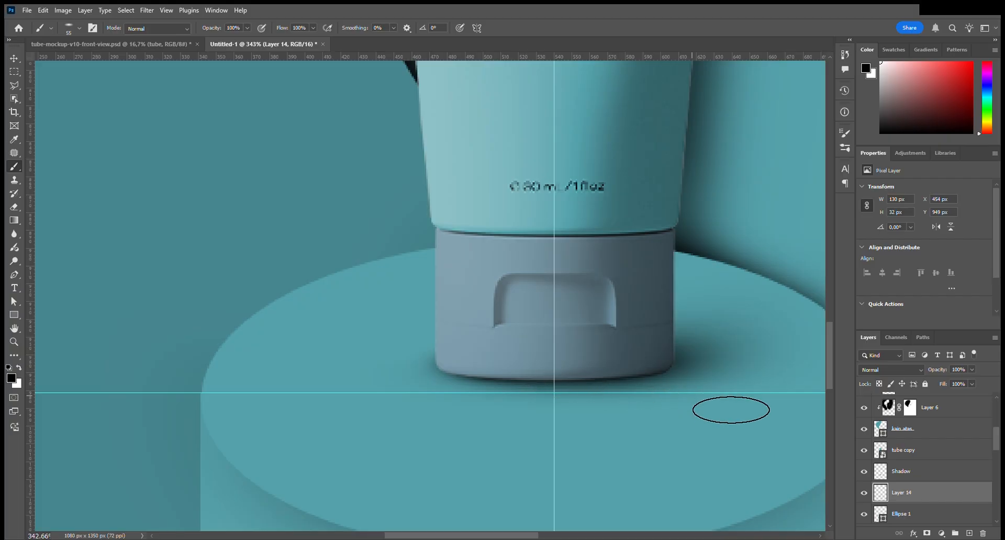
{"action": "key", "text": "ctrl+t"}
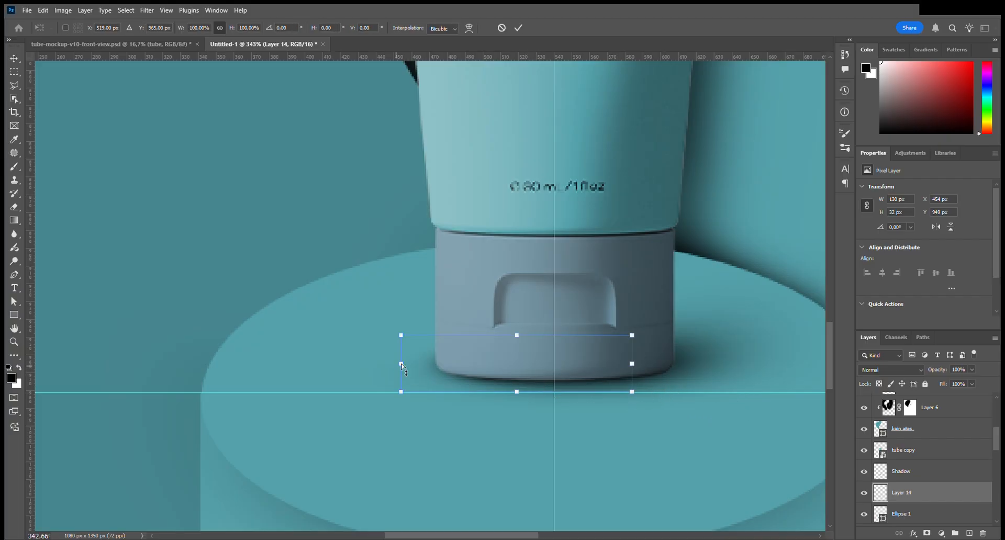
{"action": "left_click_drag", "start_coordinate": [402, 364], "coordinate": [396, 367], "text": "ctrl"}
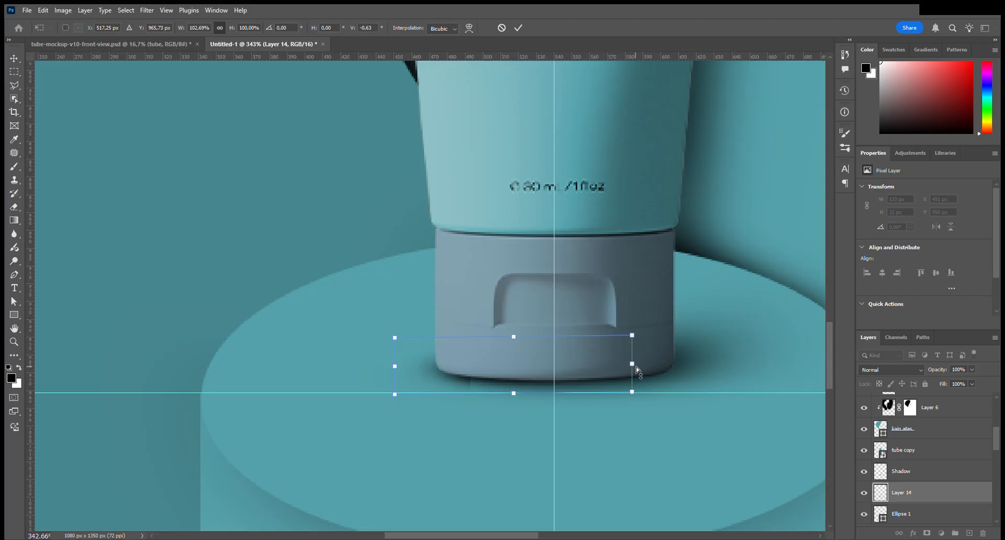
{"action": "left_click_drag", "start_coordinate": [636, 366], "coordinate": [653, 369], "text": "ctrl"}
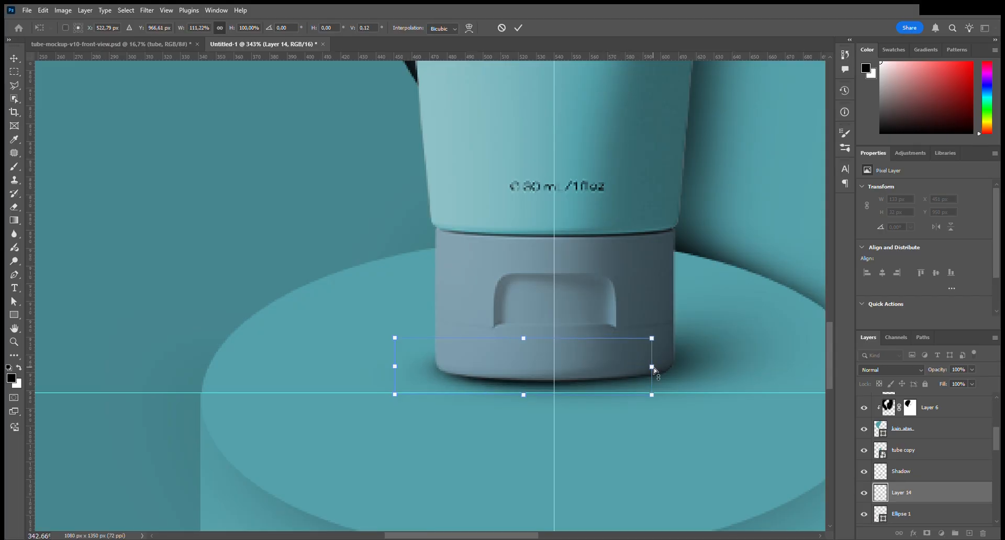
{"action": "left_click", "coordinate": [518, 27]}
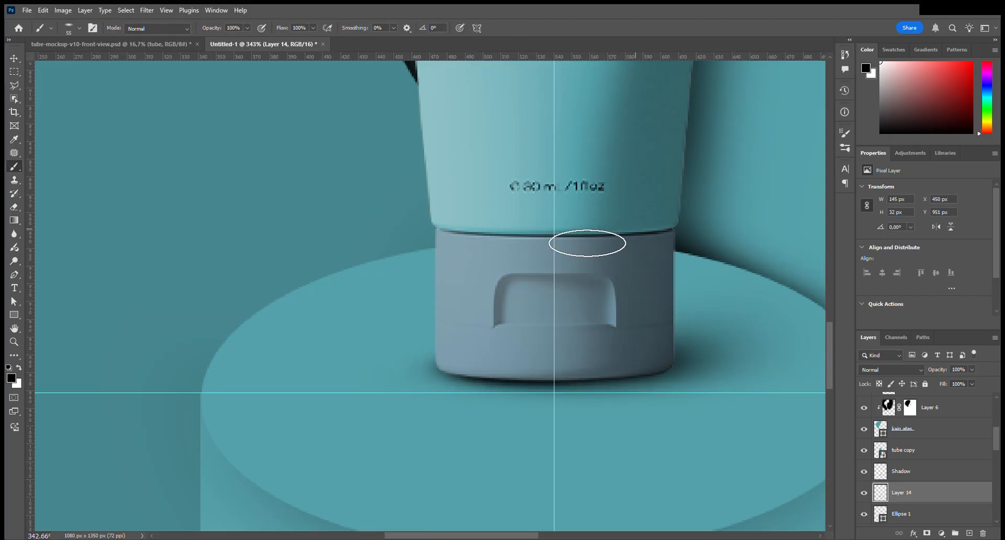
Pull in the left end of the contact shadow so the layer is about 142 × 32 px.
{"action": "scroll", "coordinate": [588, 374], "scroll_direction": "down", "scroll_amount": 4}
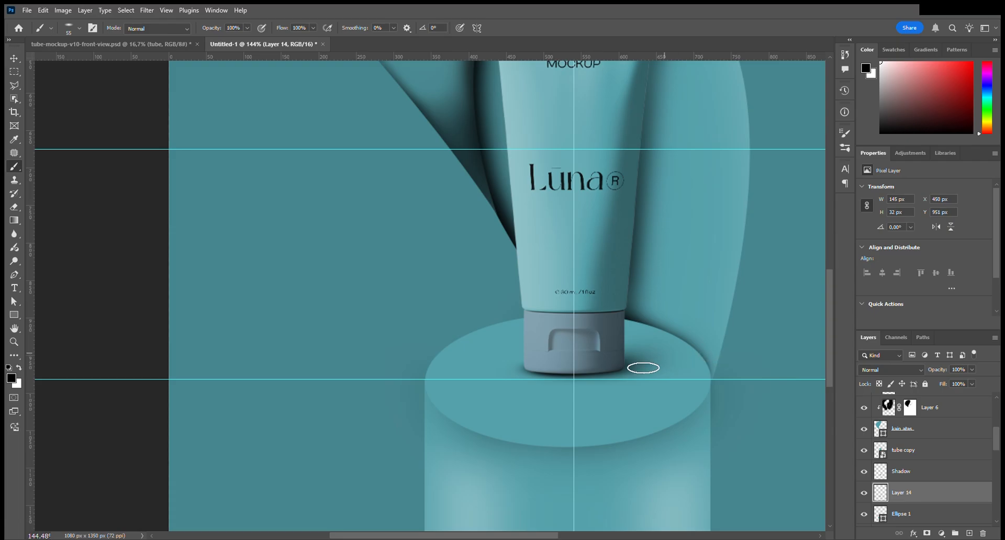
{"action": "scroll", "coordinate": [568, 375], "scroll_direction": "up", "scroll_amount": 3}
{"action": "key", "text": "ctrl+t"}
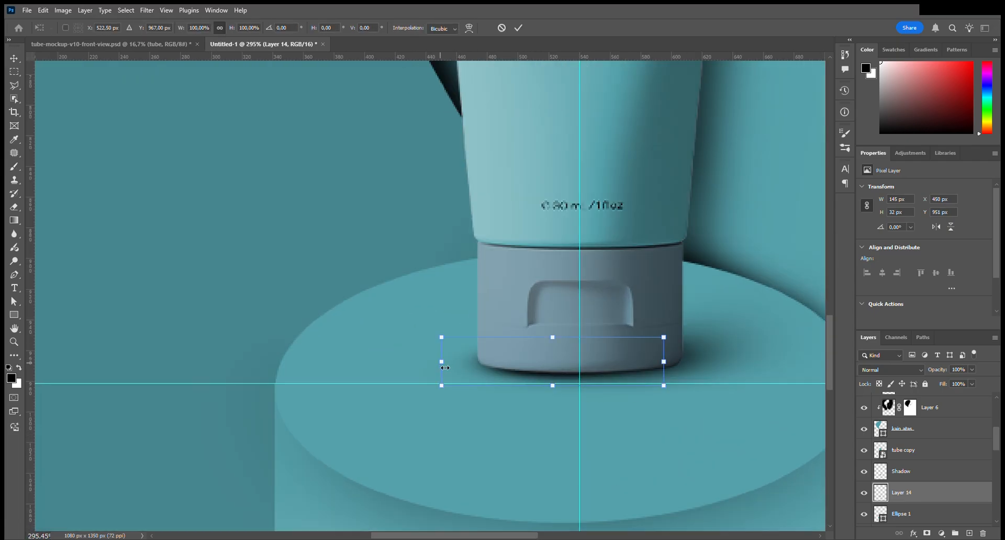
{"action": "left_click_drag", "start_coordinate": [442, 361], "coordinate": [447, 360], "text": "ctrl"}
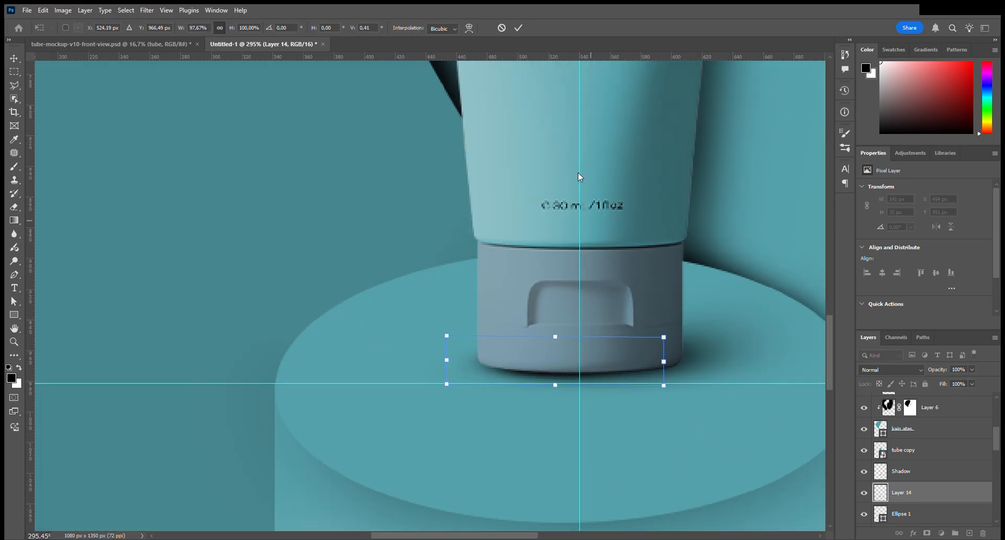
{"action": "scroll", "coordinate": [586, 394], "scroll_direction": "down", "scroll_amount": 1}
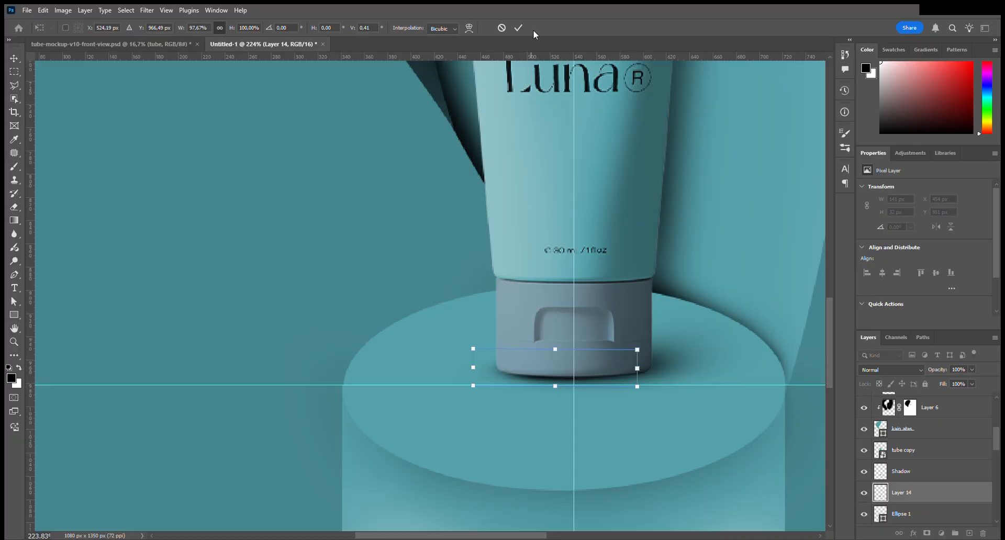
{"action": "left_click", "coordinate": [519, 28]}
{"action": "scroll", "coordinate": [680, 364], "scroll_direction": "down", "scroll_amount": 3}
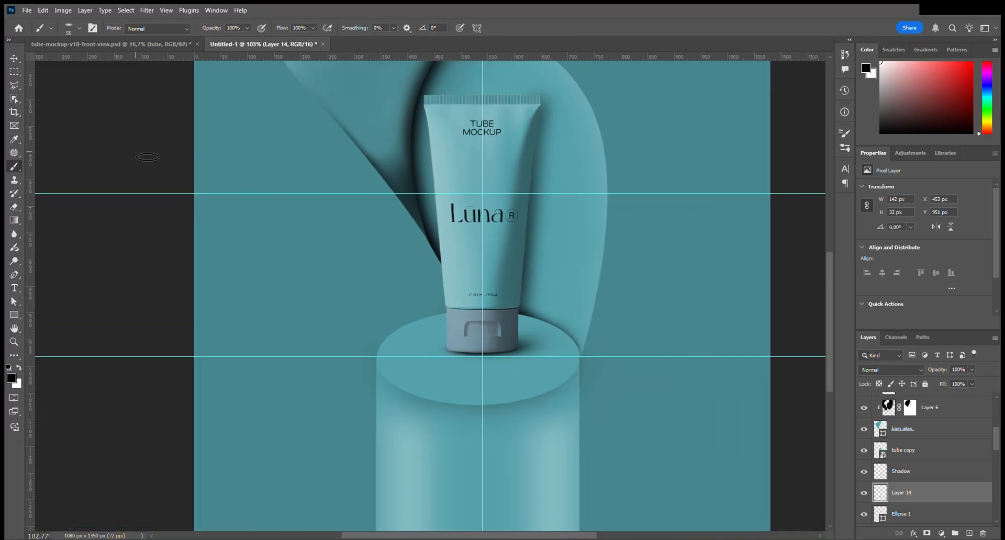
Inspect the whole mockup and the podium's layers, comparing the podium with Layer 1 hidden and shown.
{"action": "key", "text": "v"}
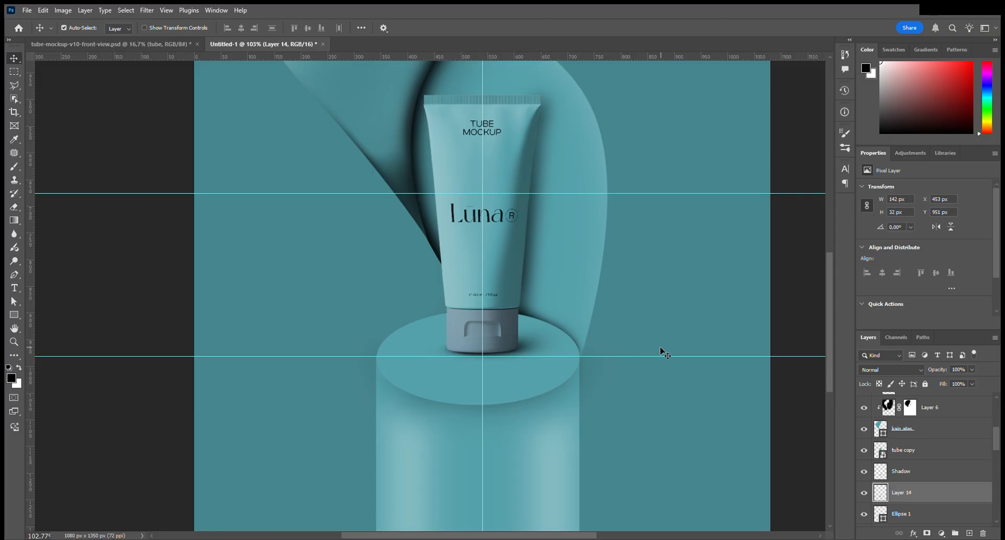
{"action": "scroll", "coordinate": [605, 346], "scroll_direction": "down", "scroll_amount": 1}
{"action": "scroll", "coordinate": [634, 361], "scroll_direction": "up", "scroll_amount": 5}
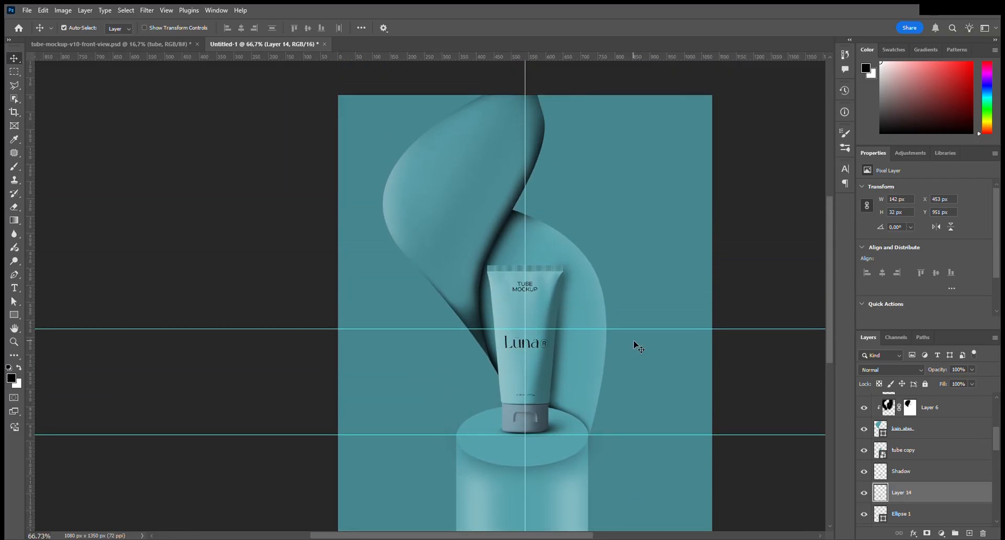
{"action": "scroll", "coordinate": [634, 343], "scroll_direction": "down", "scroll_amount": 6}
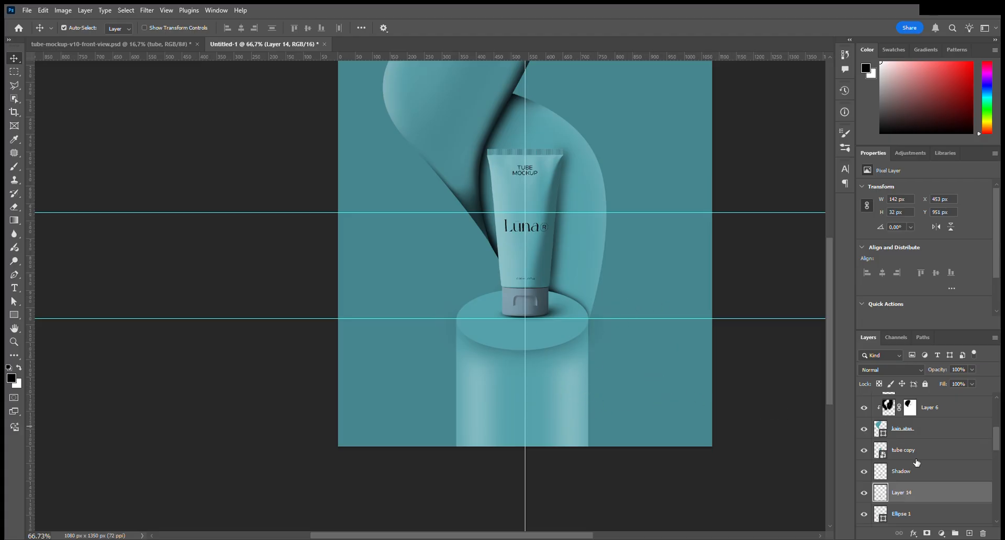
{"action": "scroll", "coordinate": [916, 462], "scroll_direction": "up", "scroll_amount": 3}
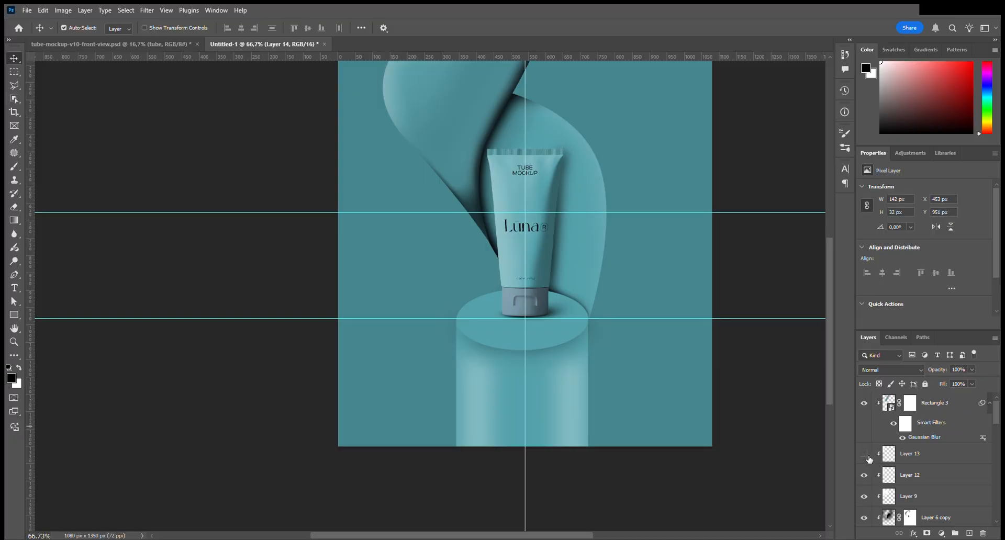
{"action": "left_click", "coordinate": [573, 411]}
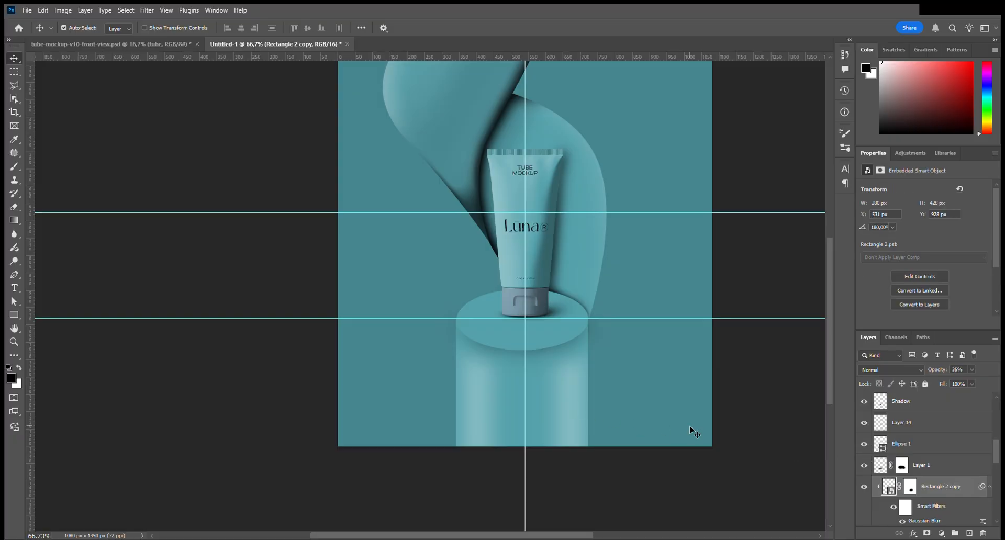
{"action": "scroll", "coordinate": [910, 487], "scroll_direction": "down", "scroll_amount": 3}
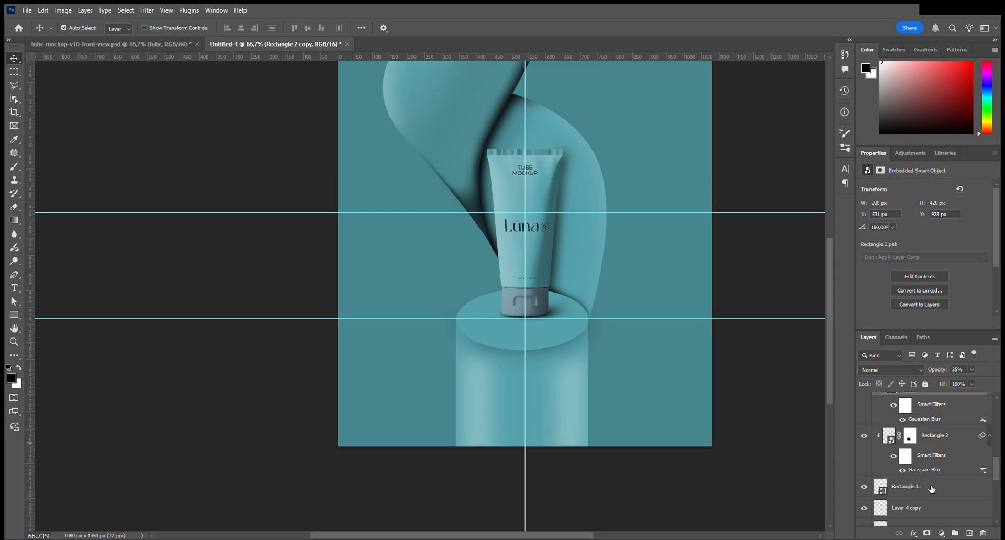
{"action": "left_click", "coordinate": [927, 493]}
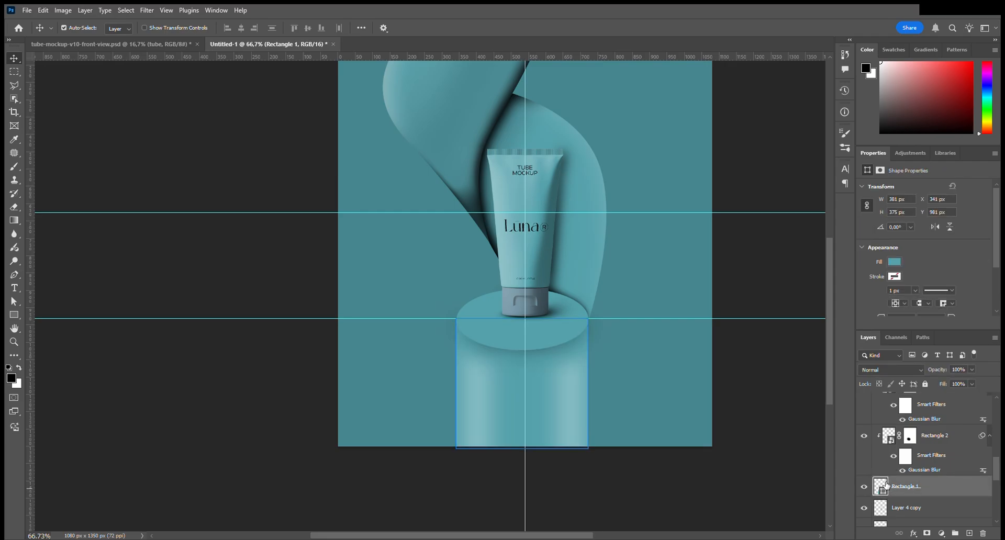
{"action": "scroll", "coordinate": [929, 490], "scroll_direction": "up", "scroll_amount": 2}
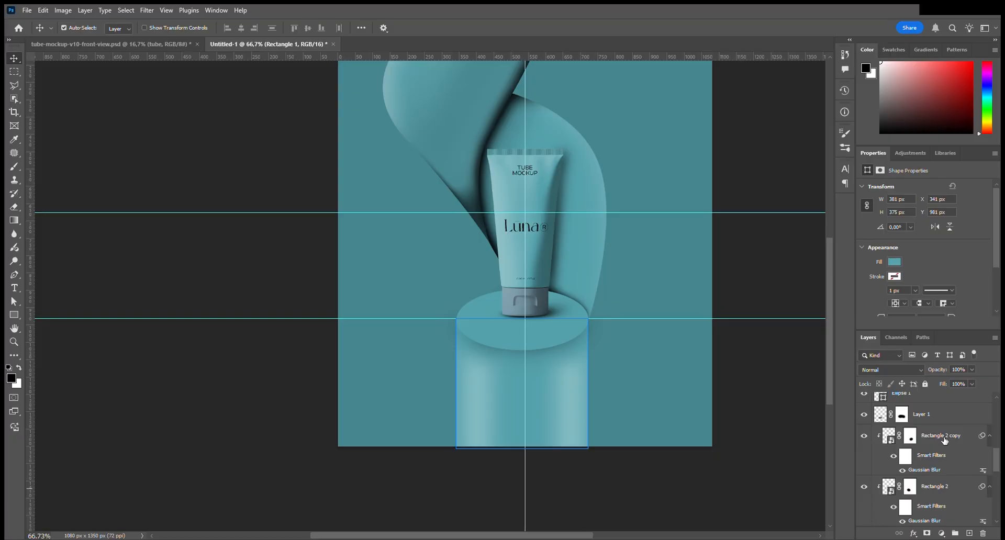
{"action": "left_click", "coordinate": [867, 416]}
{"action": "left_click", "coordinate": [867, 416]}
Add a new layer directly above Rectangle 2 copy and clip it to the podium body.
{"action": "left_click", "coordinate": [971, 442]}
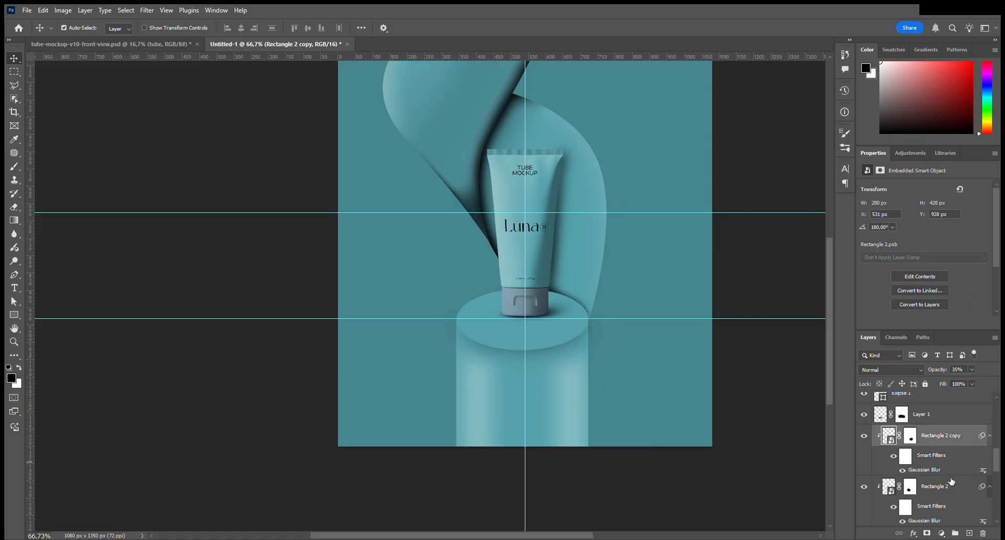
{"action": "left_click", "coordinate": [969, 533]}
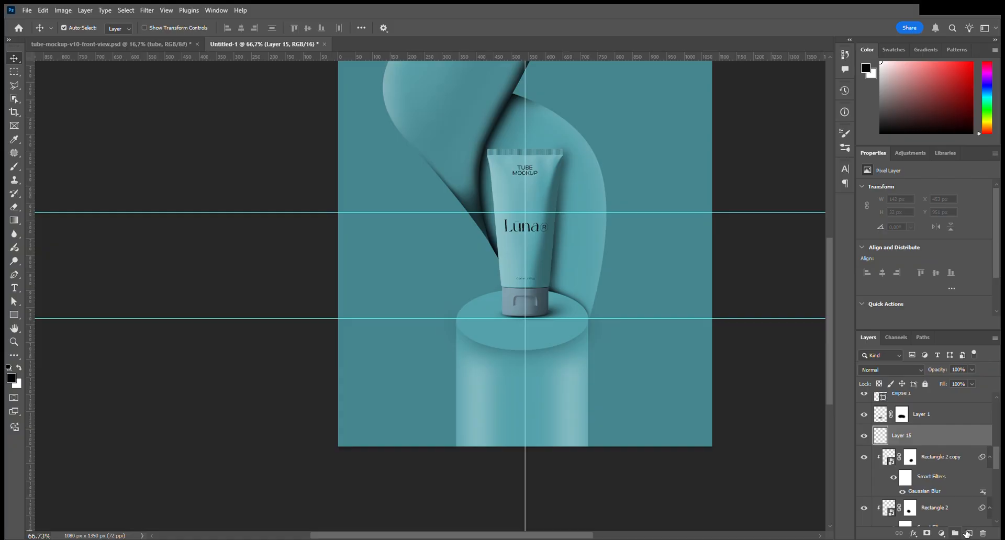
{"action": "left_click", "coordinate": [936, 447], "text": "alt"}
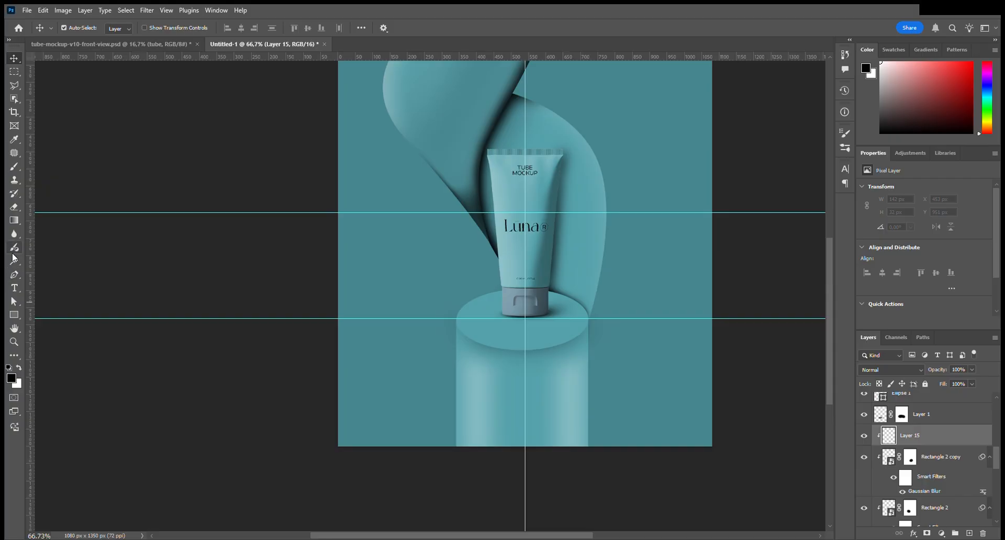
Paint a soft black shadow down the podium body's right edge with a brush of about 274 px and set the layer opacity to 57%.
{"action": "left_click", "coordinate": [14, 167]}
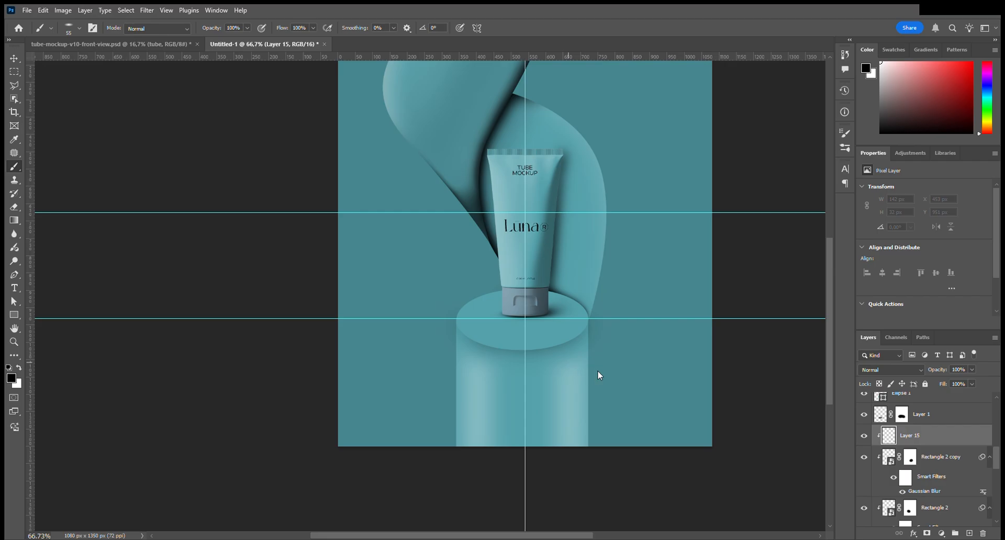
{"action": "left_click_drag", "start_coordinate": [590, 319], "coordinate": [634, 321]}
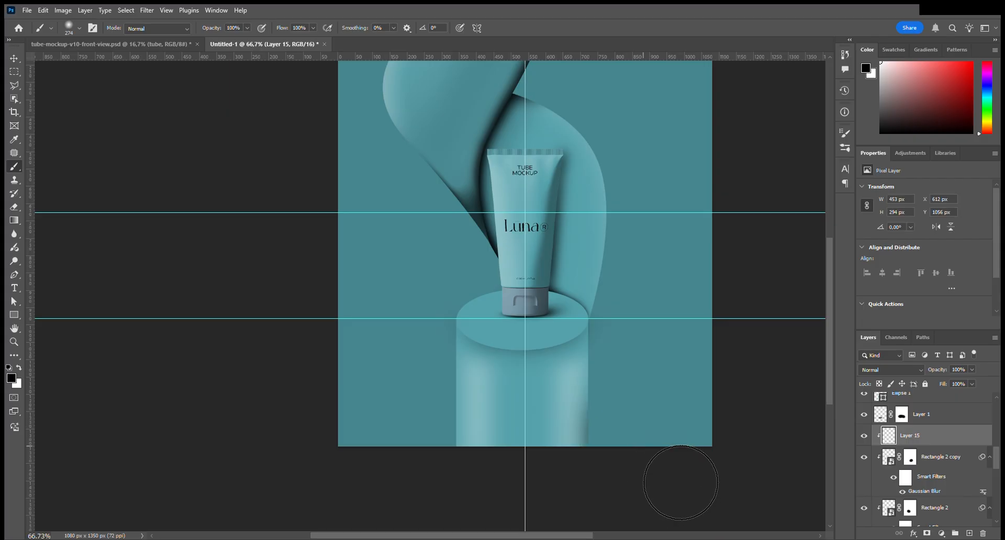
{"action": "mouse_move", "coordinate": [677, 472]}
{"action": "left_mouse_down"}
{"action": "mouse_move", "coordinate": [673, 377]}
{"action": "mouse_move", "coordinate": [689, 411]}
{"action": "mouse_move", "coordinate": [685, 512]}
{"action": "mouse_move", "coordinate": [678, 377]}
{"action": "mouse_move", "coordinate": [710, 513]}
{"action": "mouse_move", "coordinate": [682, 391]}
{"action": "mouse_move", "coordinate": [696, 471]}
{"action": "mouse_move", "coordinate": [685, 539]}
{"action": "mouse_move", "coordinate": [673, 363]}
{"action": "mouse_move", "coordinate": [685, 539]}
{"action": "left_mouse_up"}
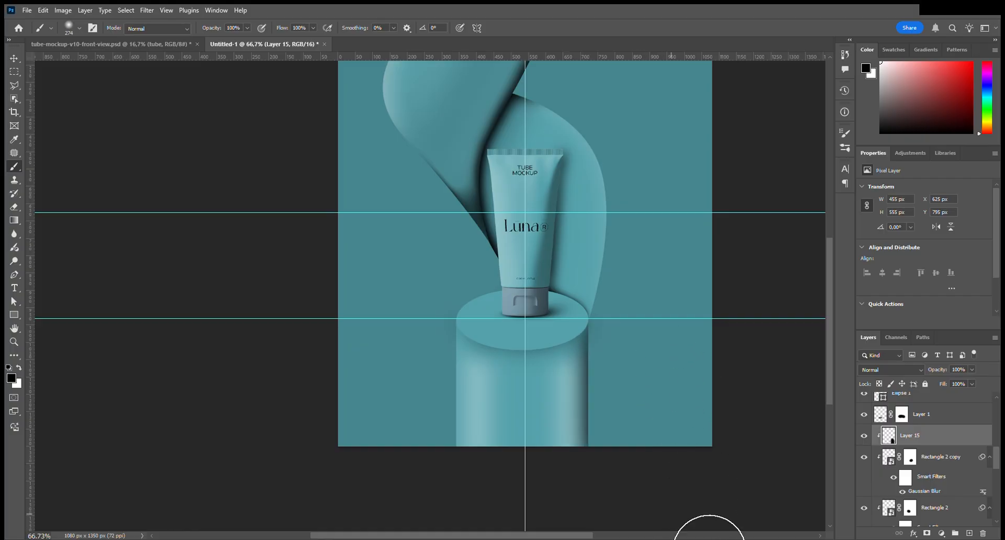
{"action": "left_click_drag", "start_coordinate": [941, 372], "coordinate": [918, 372]}
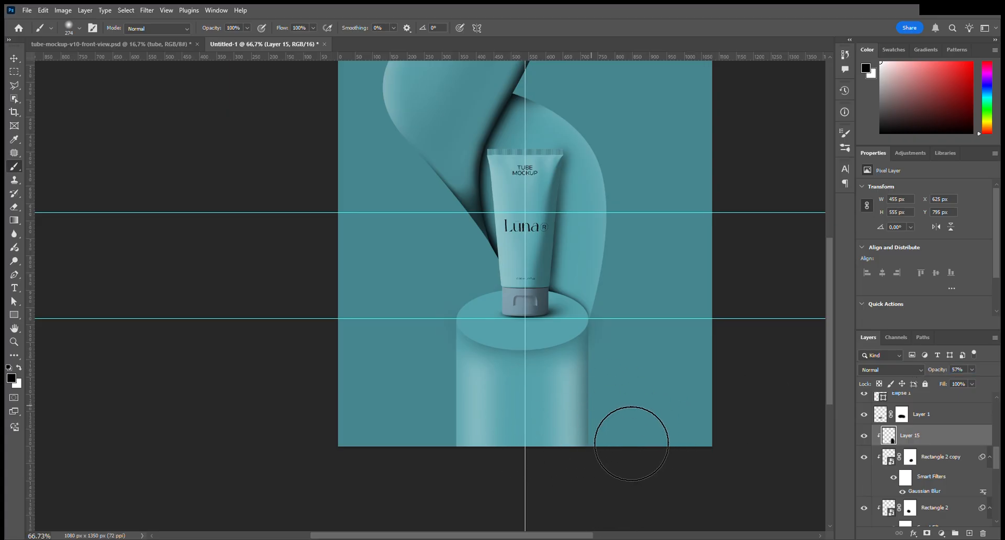
Clip Layer 1 to the podium body and paint a soft black shadow beneath the ellipse's front and right rim with a 94 px brush.
{"action": "left_click", "coordinate": [877, 415]}
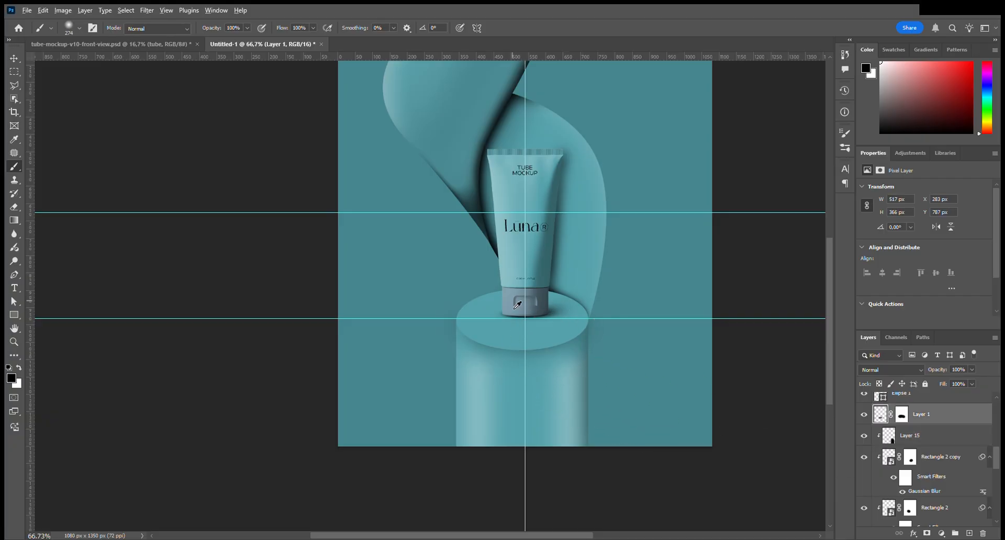
{"action": "scroll", "coordinate": [494, 335], "scroll_direction": "up", "scroll_amount": 3}
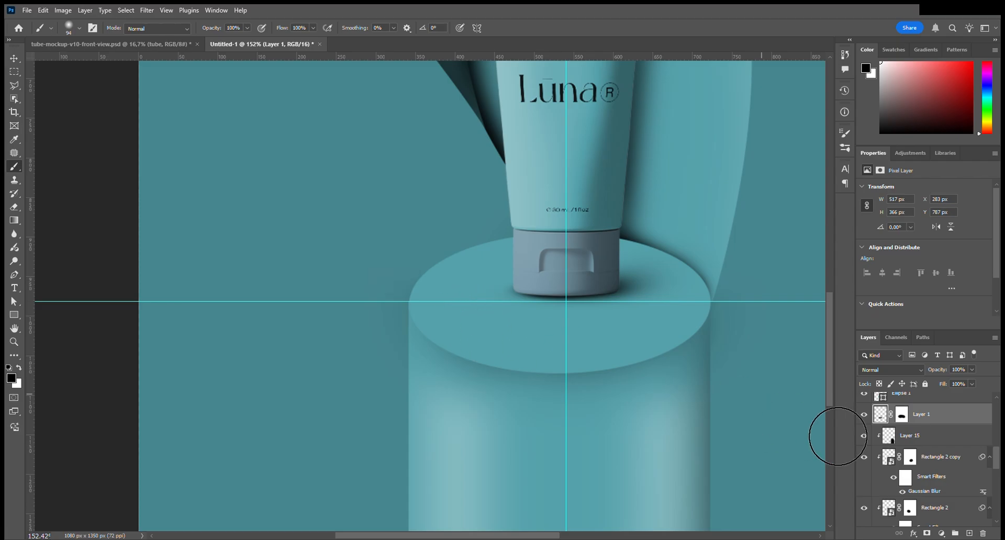
{"action": "left_click", "coordinate": [924, 426], "text": "alt"}
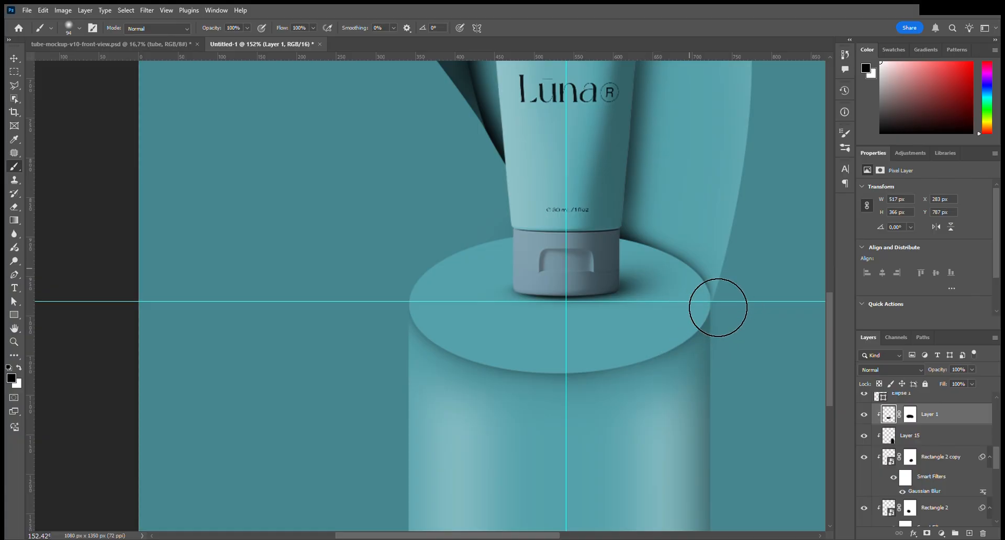
{"action": "mouse_move", "coordinate": [755, 300]}
{"action": "left_mouse_down"}
{"action": "mouse_move", "coordinate": [794, 333]}
{"action": "mouse_move", "coordinate": [778, 348]}
{"action": "mouse_move", "coordinate": [804, 364]}
{"action": "mouse_move", "coordinate": [785, 342]}
{"action": "mouse_move", "coordinate": [810, 380]}
{"action": "mouse_move", "coordinate": [779, 364]}
{"action": "mouse_move", "coordinate": [793, 358]}
{"action": "mouse_move", "coordinate": [803, 386]}
{"action": "mouse_move", "coordinate": [779, 335]}
{"action": "mouse_move", "coordinate": [794, 391]}
{"action": "mouse_move", "coordinate": [803, 381]}
{"action": "mouse_move", "coordinate": [727, 307]}
{"action": "mouse_move", "coordinate": [709, 330]}
{"action": "mouse_move", "coordinate": [715, 300]}
{"action": "mouse_move", "coordinate": [684, 337]}
{"action": "mouse_move", "coordinate": [707, 321]}
{"action": "mouse_move", "coordinate": [663, 343]}
{"action": "mouse_move", "coordinate": [659, 357]}
{"action": "mouse_move", "coordinate": [690, 338]}
{"action": "mouse_move", "coordinate": [626, 355]}
{"action": "mouse_move", "coordinate": [664, 349]}
{"action": "mouse_move", "coordinate": [576, 350]}
{"action": "mouse_move", "coordinate": [567, 353]}
{"action": "mouse_move", "coordinate": [601, 361]}
{"action": "mouse_move", "coordinate": [569, 357]}
{"action": "mouse_move", "coordinate": [622, 358]}
{"action": "mouse_move", "coordinate": [564, 367]}
{"action": "mouse_move", "coordinate": [698, 335]}
{"action": "mouse_move", "coordinate": [714, 318]}
{"action": "mouse_move", "coordinate": [627, 347]}
{"action": "mouse_move", "coordinate": [571, 344]}
{"action": "mouse_move", "coordinate": [476, 314]}
{"action": "mouse_move", "coordinate": [502, 336]}
{"action": "mouse_move", "coordinate": [586, 339]}
{"action": "mouse_move", "coordinate": [474, 326]}
{"action": "mouse_move", "coordinate": [573, 351]}
{"action": "mouse_move", "coordinate": [527, 347]}
{"action": "left_mouse_up"}
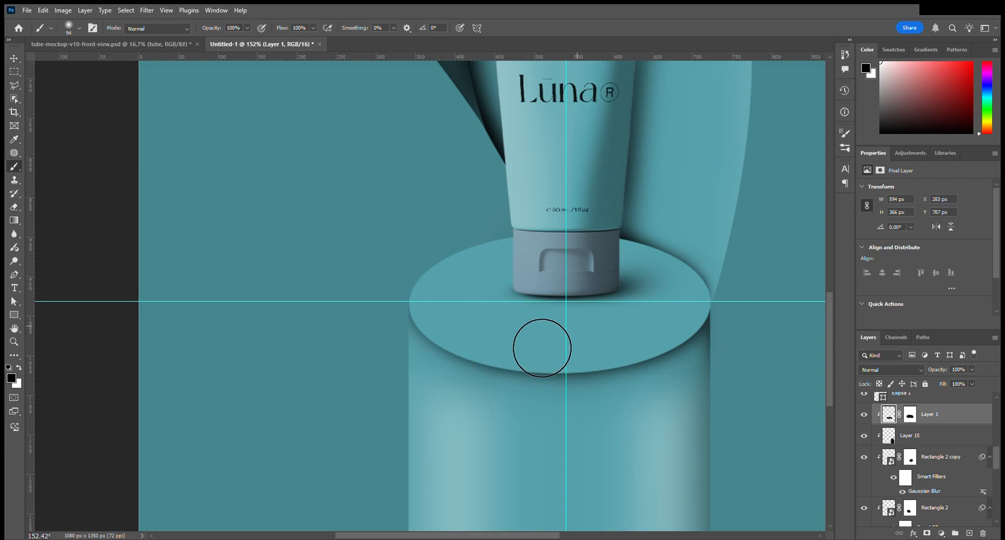
Try darkening the podium body's right edge on Layer 1 with a 94 px black brush and a layer opacity of 61%.
{"action": "mouse_move", "coordinate": [755, 312]}
{"action": "left_mouse_down"}
{"action": "mouse_move", "coordinate": [775, 324]}
{"action": "mouse_move", "coordinate": [790, 446]}
{"action": "mouse_move", "coordinate": [792, 380]}
{"action": "mouse_move", "coordinate": [793, 475]}
{"action": "mouse_move", "coordinate": [788, 416]}
{"action": "left_mouse_up"}
{"action": "scroll", "coordinate": [788, 417], "scroll_direction": "down", "scroll_amount": 2}
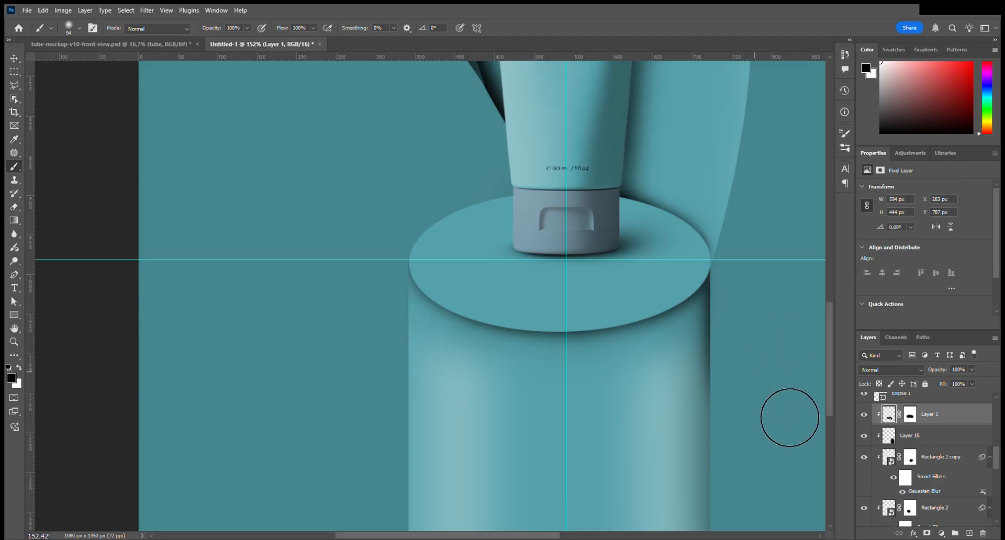
{"action": "scroll", "coordinate": [785, 459], "scroll_direction": "down", "scroll_amount": 2}
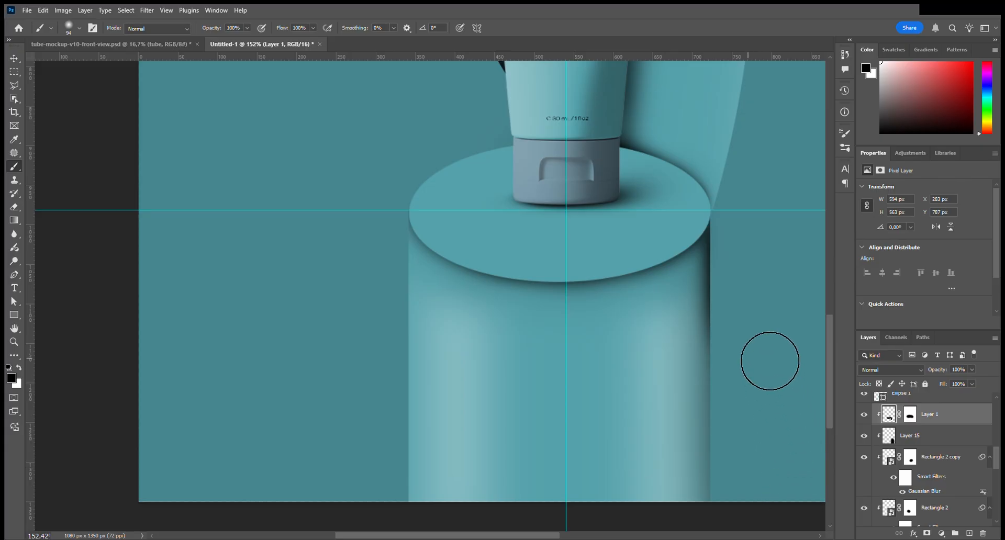
{"action": "left_click_drag", "start_coordinate": [768, 361], "coordinate": [787, 490]}
{"action": "left_click_drag", "start_coordinate": [773, 286], "coordinate": [780, 524]}
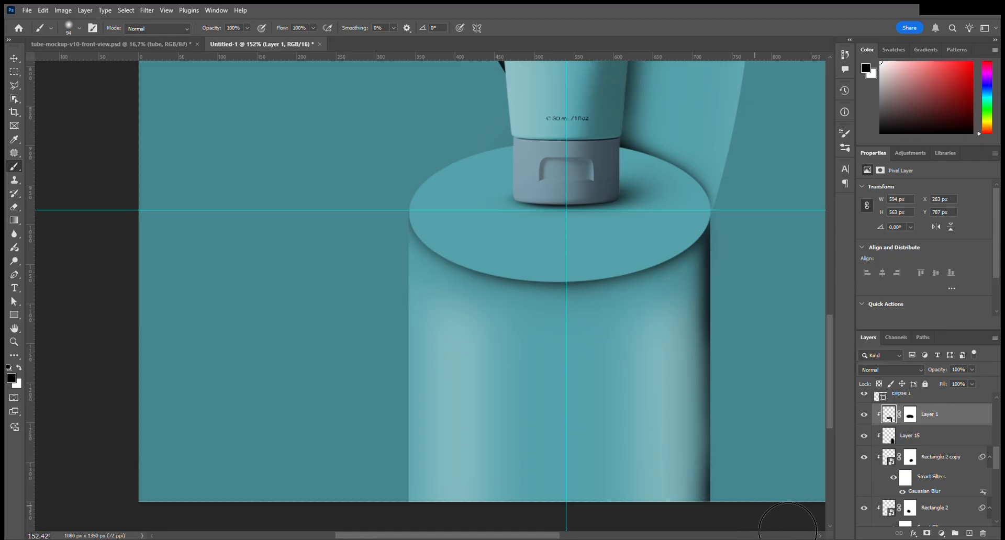
{"action": "scroll", "coordinate": [786, 471], "scroll_direction": "down", "scroll_amount": 5}
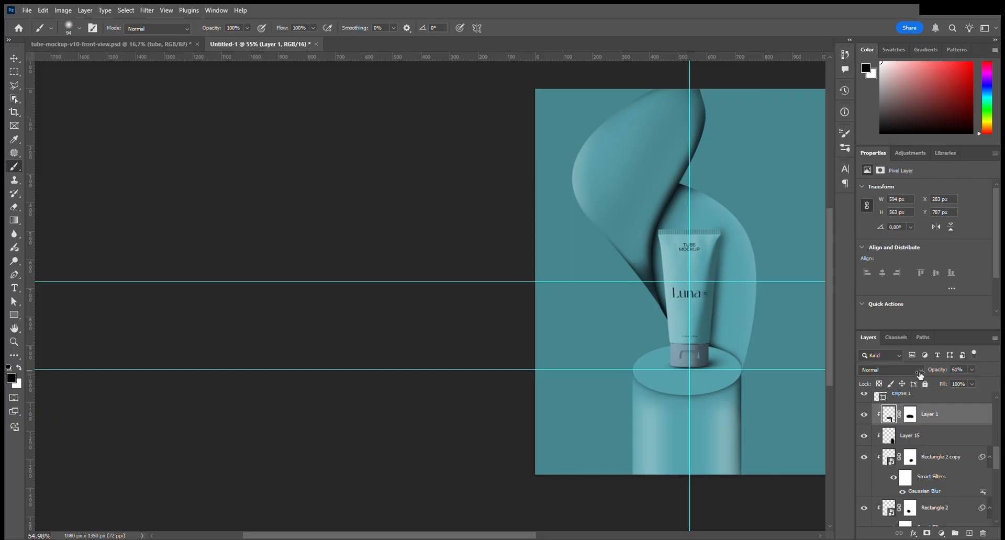
{"action": "left_click_drag", "start_coordinate": [920, 374], "coordinate": [917, 375]}
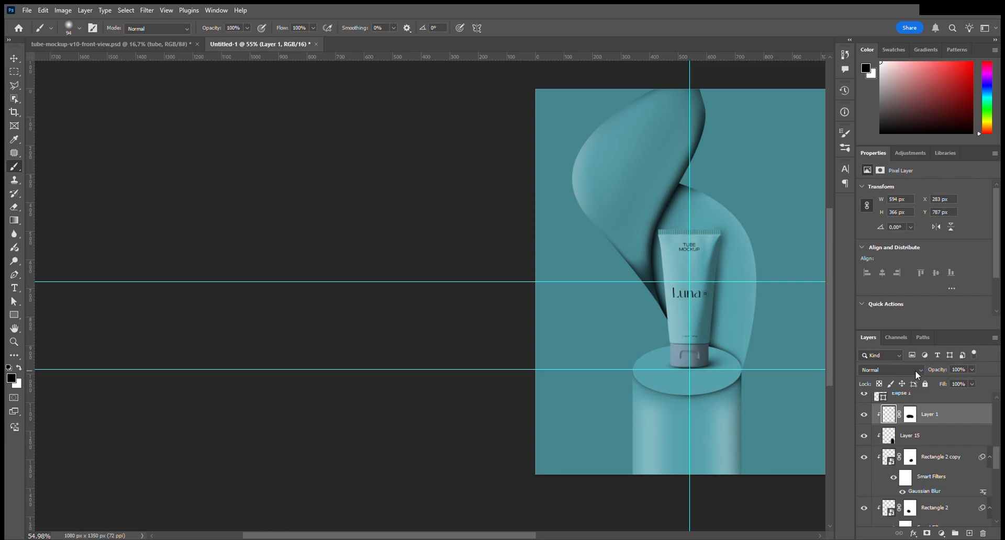
Paint a broad soft black shadow on Layer 1 down the podium body's left side with a brush of about 462 px.
{"action": "scroll", "coordinate": [743, 433], "scroll_direction": "up", "scroll_amount": 5}
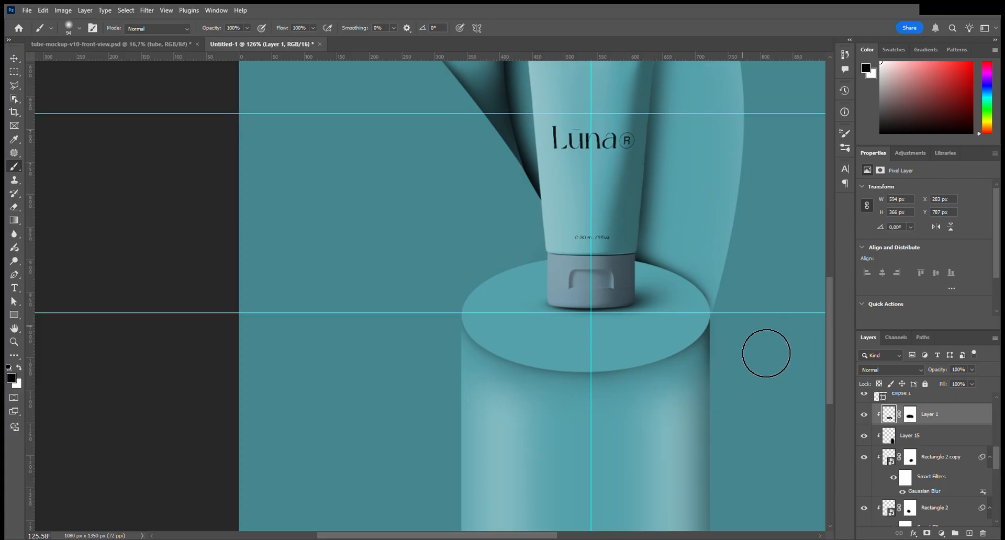
{"action": "scroll", "coordinate": [734, 413], "scroll_direction": "down", "scroll_amount": 2}
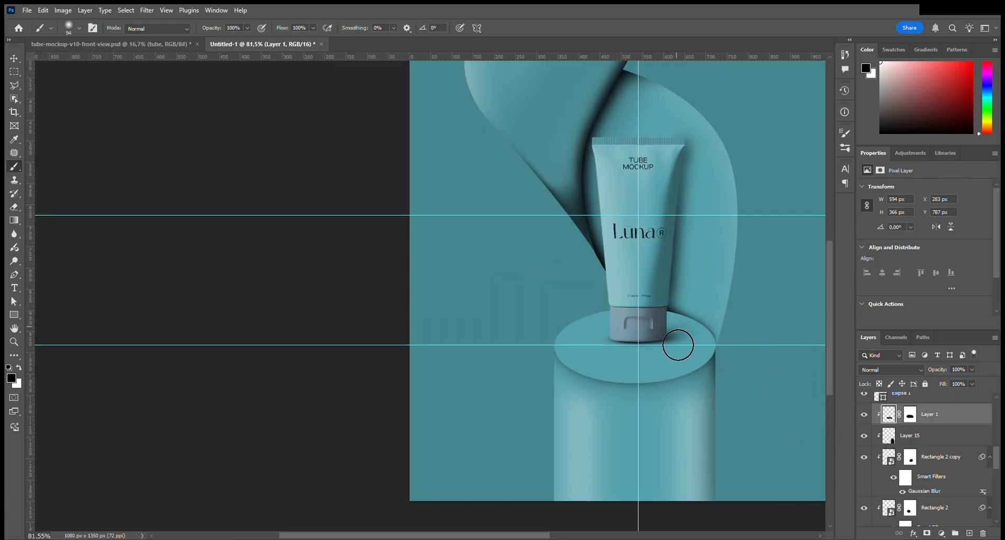
{"action": "mouse_move", "coordinate": [650, 328]}
{"action": "left_mouse_down"}
{"action": "mouse_move", "coordinate": [729, 321]}
{"action": "mouse_move", "coordinate": [725, 336]}
{"action": "left_mouse_up"}
{"action": "left_click", "coordinate": [718, 370]}
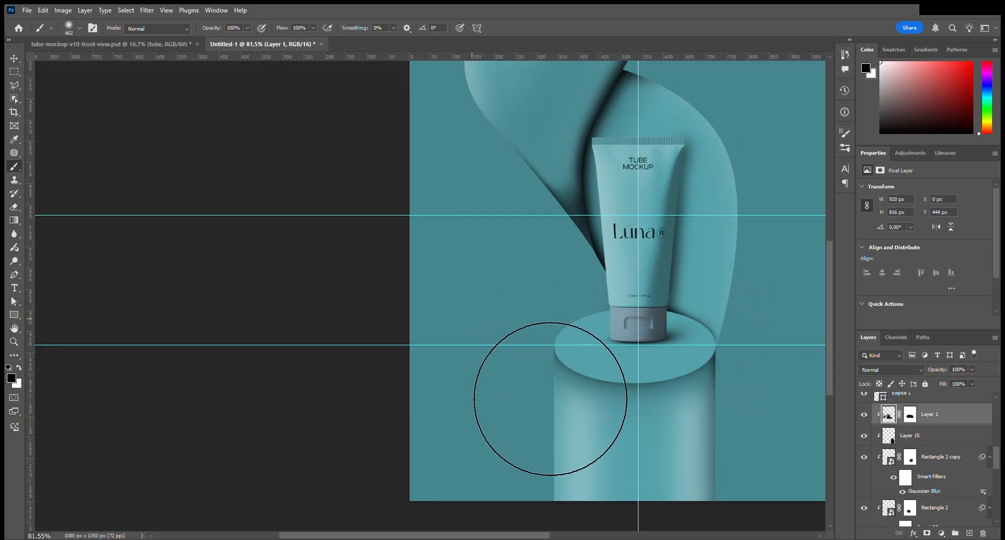
{"action": "mouse_move", "coordinate": [549, 410]}
{"action": "left_mouse_down"}
{"action": "mouse_move", "coordinate": [521, 455]}
{"action": "mouse_move", "coordinate": [560, 460]}
{"action": "left_mouse_up"}
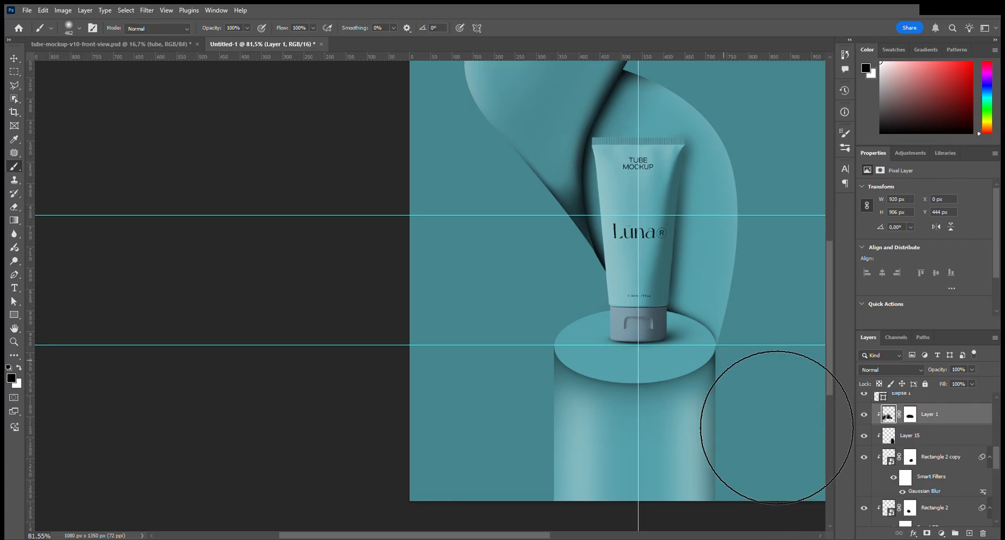
Lower the podium highlights by setting Rectangle 2 copy to 10% opacity and Rectangle 2 to 15% opacity.
{"action": "left_click", "coordinate": [937, 458]}
{"action": "left_click_drag", "start_coordinate": [937, 373], "coordinate": [922, 376]}
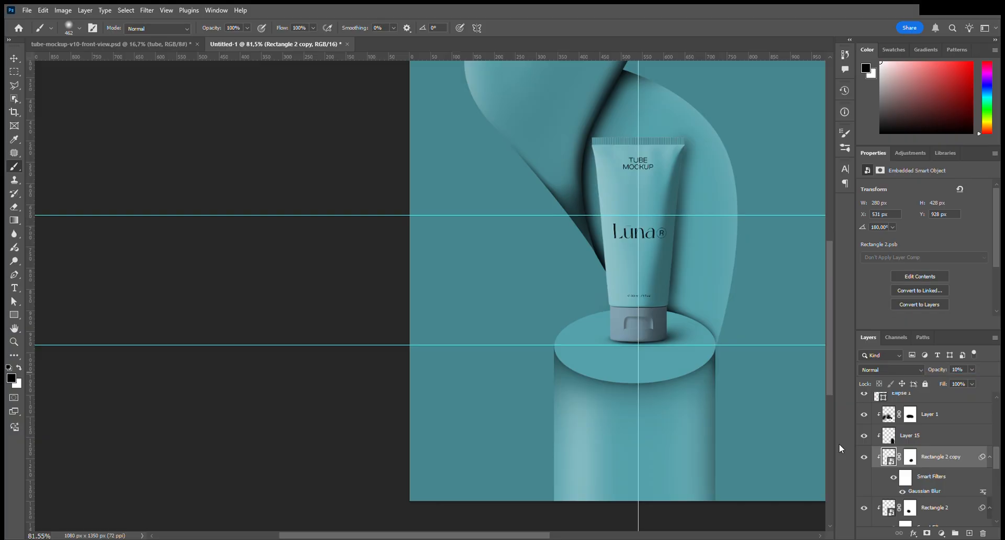
{"action": "scroll", "coordinate": [911, 487], "scroll_direction": "down", "scroll_amount": 3}
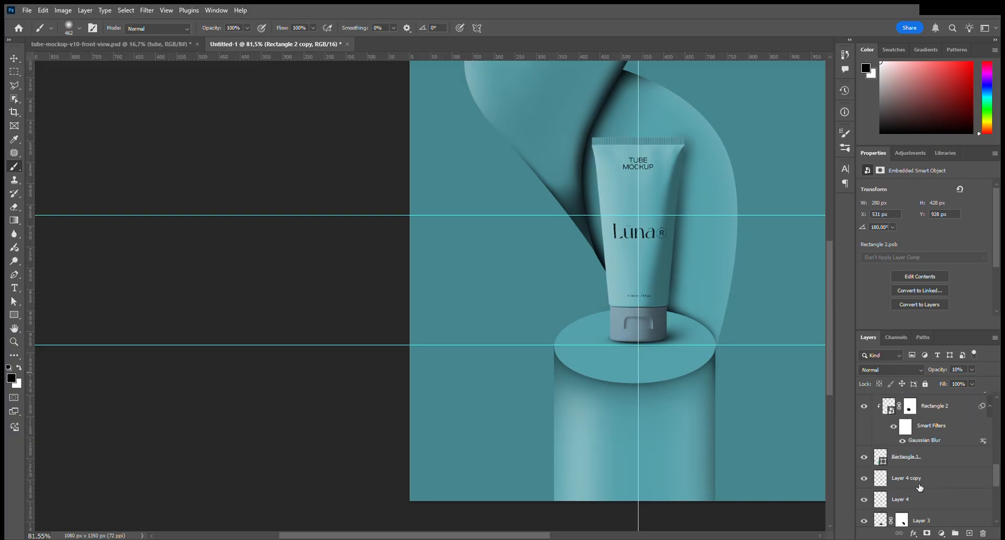
{"action": "left_click", "coordinate": [945, 408]}
{"action": "left_click_drag", "start_coordinate": [937, 373], "coordinate": [929, 373]}
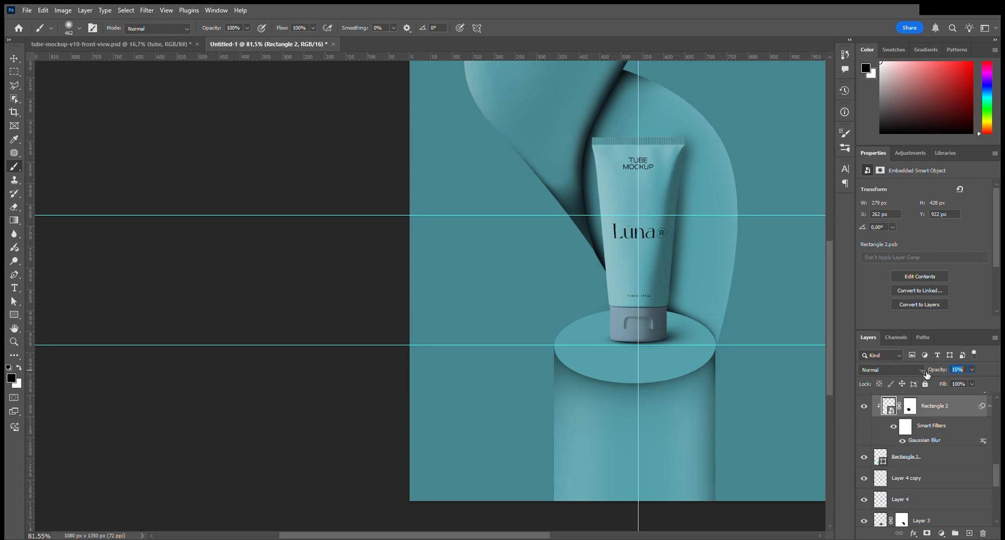
{"action": "left_click_drag", "start_coordinate": [926, 374], "coordinate": [926, 375]}
Compare the podium with Layer 1 hidden and shown, and paint on its mask to soften the shadow along the body's left side.
{"action": "scroll", "coordinate": [925, 465], "scroll_direction": "up", "scroll_amount": 2}
{"action": "left_click", "coordinate": [915, 420]}
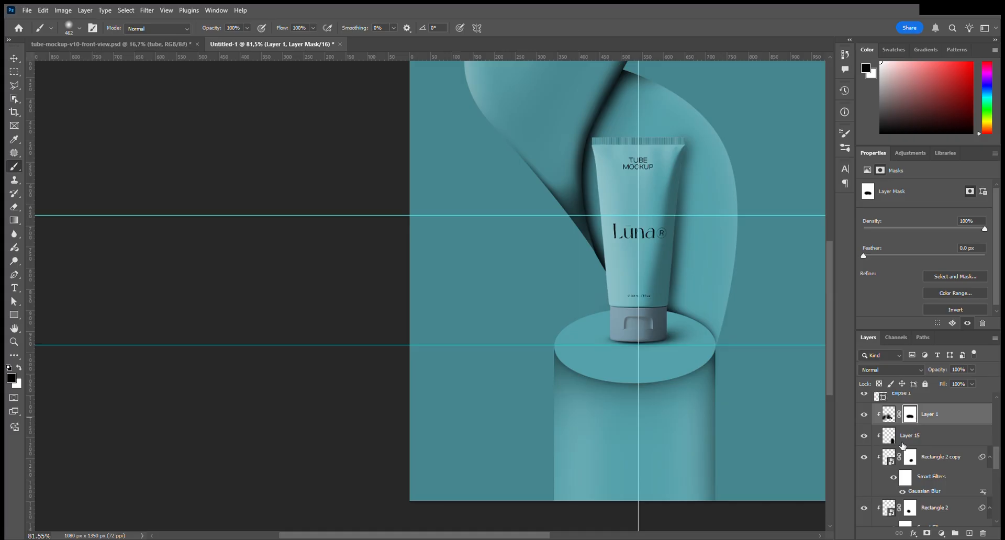
{"action": "scroll", "coordinate": [905, 446], "scroll_direction": "up", "scroll_amount": 2}
{"action": "scroll", "coordinate": [909, 461], "scroll_direction": "down", "scroll_amount": 1}
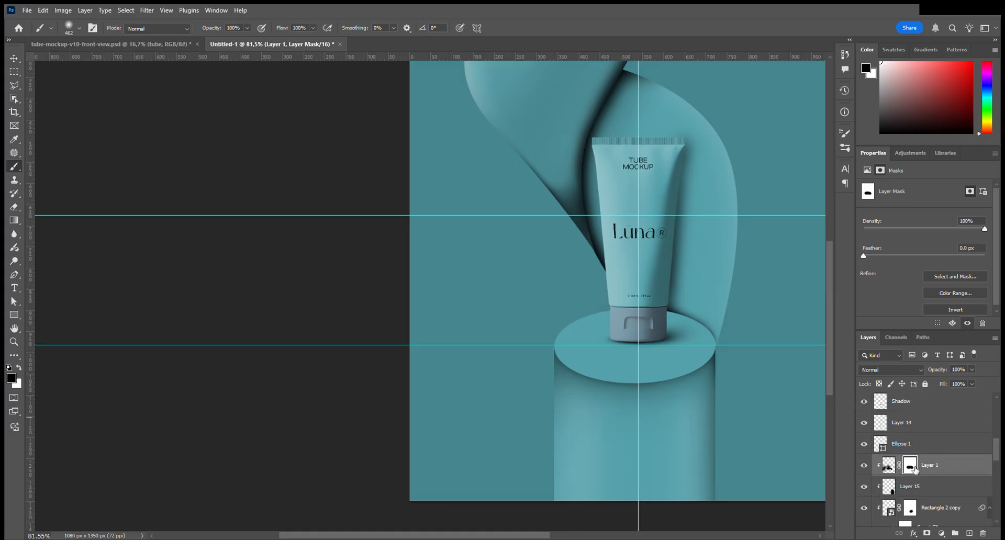
{"action": "left_click", "coordinate": [864, 465]}
{"action": "left_click", "coordinate": [864, 465]}
{"action": "left_click", "coordinate": [865, 465]}
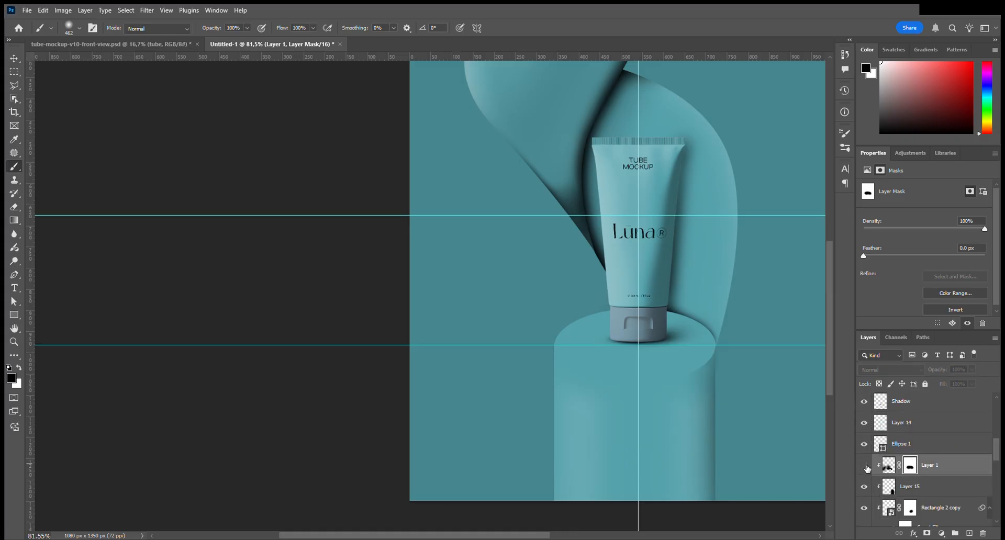
{"action": "left_click", "coordinate": [864, 465]}
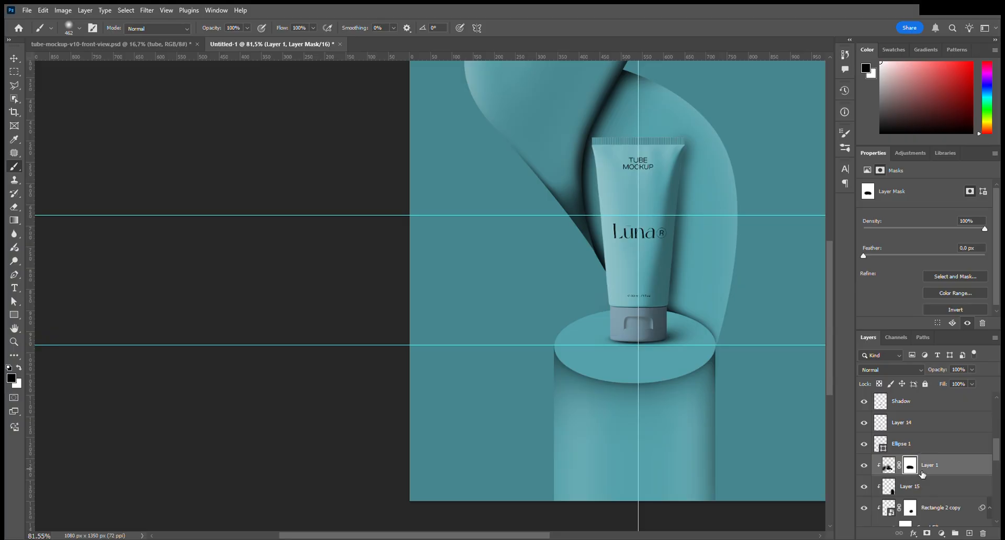
{"action": "key", "text": "x"}
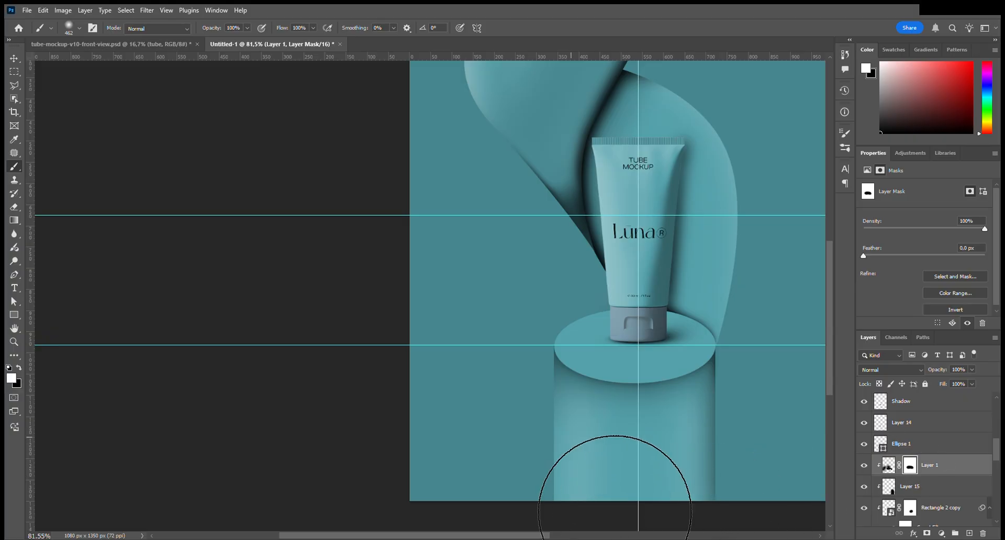
{"action": "mouse_move", "coordinate": [529, 428]}
{"action": "left_mouse_down"}
{"action": "mouse_move", "coordinate": [479, 424]}
{"action": "mouse_move", "coordinate": [506, 444]}
{"action": "mouse_move", "coordinate": [555, 452]}
{"action": "mouse_move", "coordinate": [560, 402]}
{"action": "mouse_move", "coordinate": [581, 473]}
{"action": "mouse_move", "coordinate": [552, 406]}
{"action": "left_mouse_up"}
{"action": "key", "text": "x"}
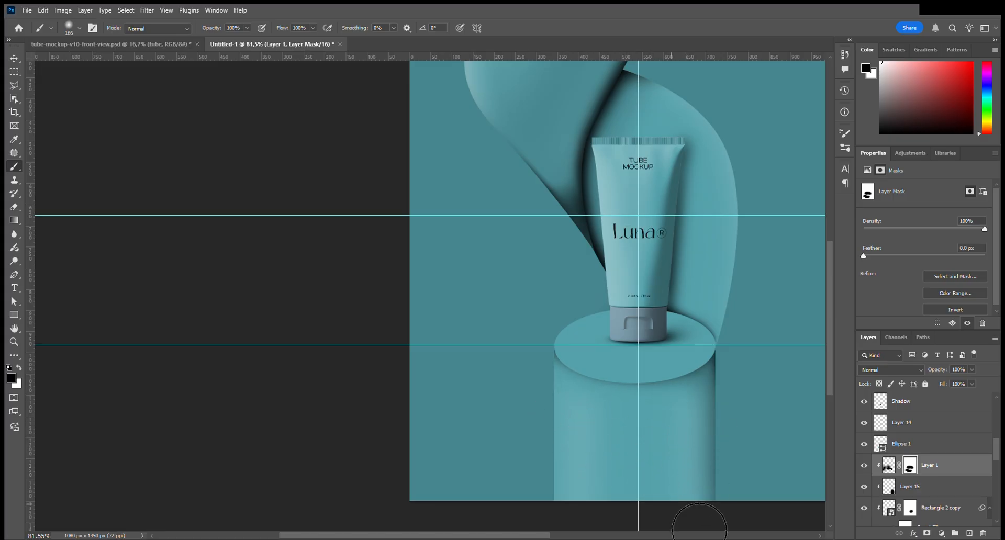
Add a mask to Layer 15 and fade its shadow near the podium's lower right with a 166 px black brush.
{"action": "left_click", "coordinate": [921, 487]}
{"action": "left_click", "coordinate": [865, 486]}
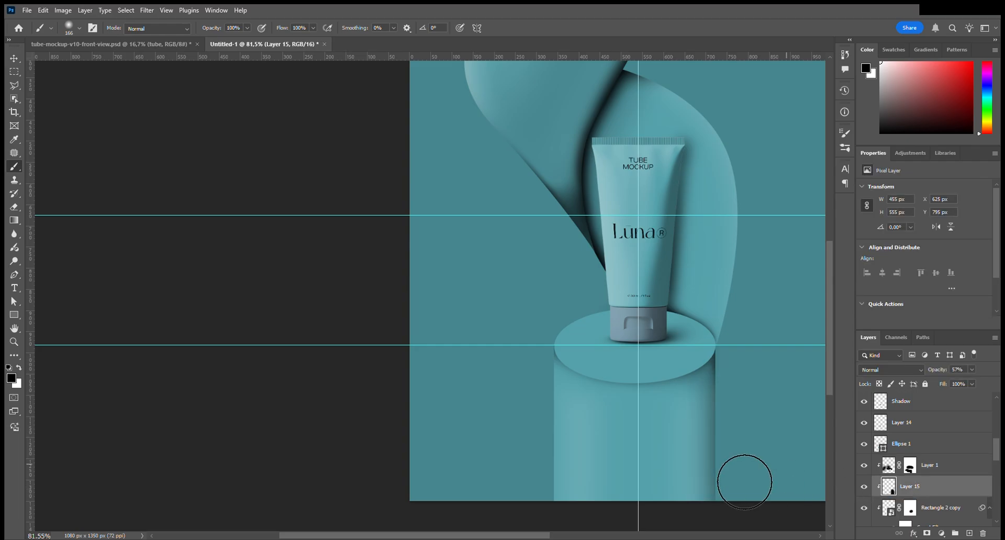
{"action": "left_click", "coordinate": [927, 533]}
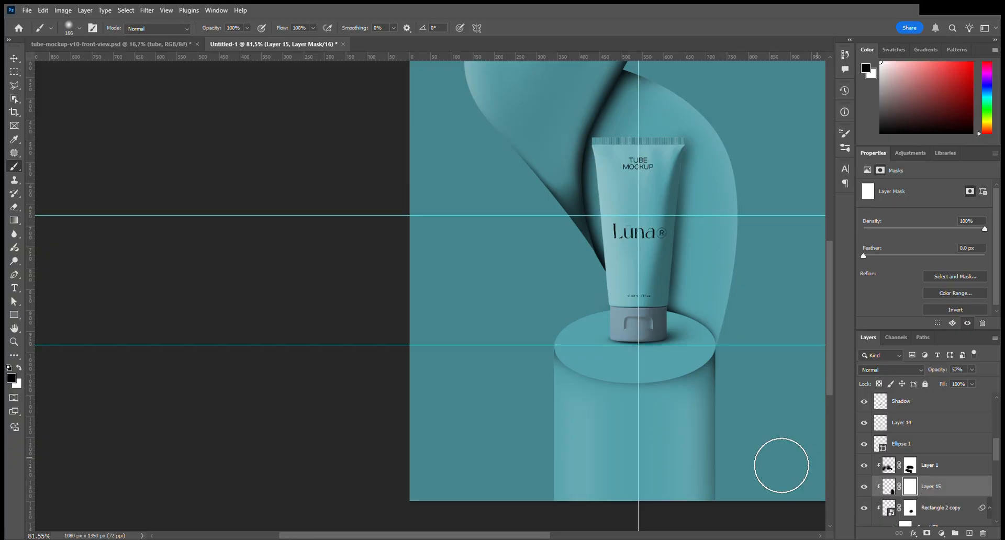
{"action": "mouse_move", "coordinate": [693, 444]}
{"action": "left_mouse_down"}
{"action": "mouse_move", "coordinate": [704, 503]}
{"action": "mouse_move", "coordinate": [704, 378]}
{"action": "mouse_move", "coordinate": [697, 505]}
{"action": "left_mouse_up"}
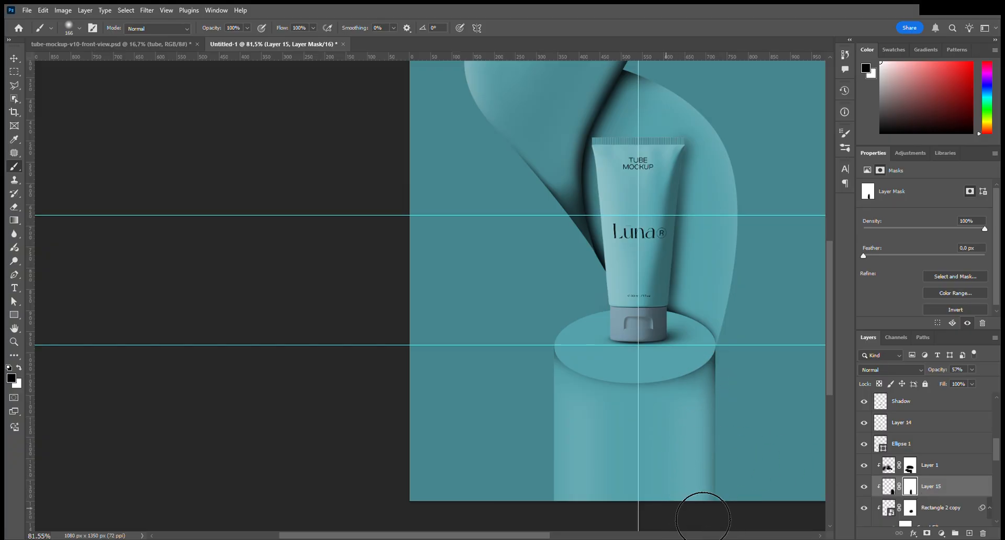
Inspect the overall shading of the cloth, tube and podium across the whole mockup.
{"action": "scroll", "coordinate": [694, 516], "scroll_direction": "right", "scroll_amount": 5}
{"action": "scroll", "coordinate": [453, 471], "scroll_direction": "down", "scroll_amount": 10}
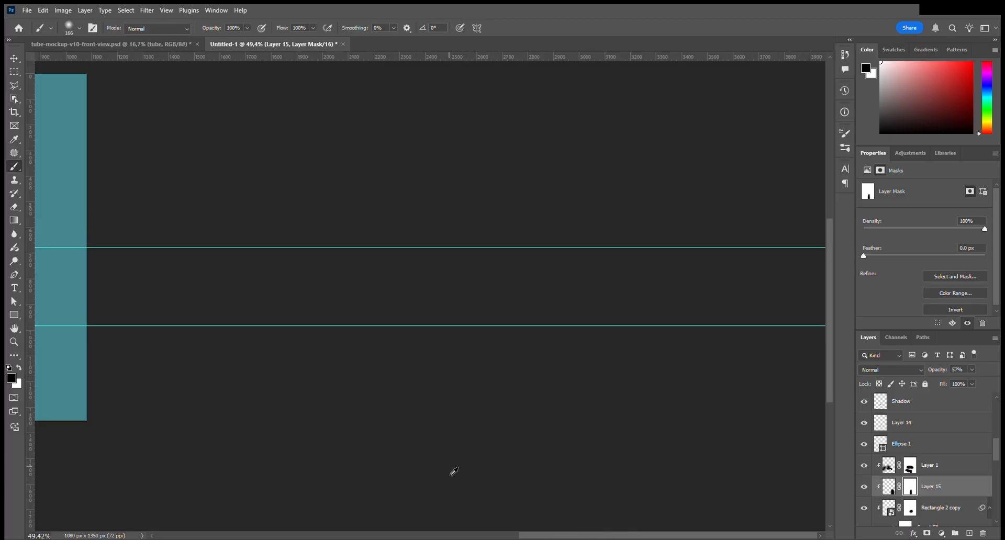
{"action": "scroll", "coordinate": [463, 467], "scroll_direction": "left", "scroll_amount": 5}
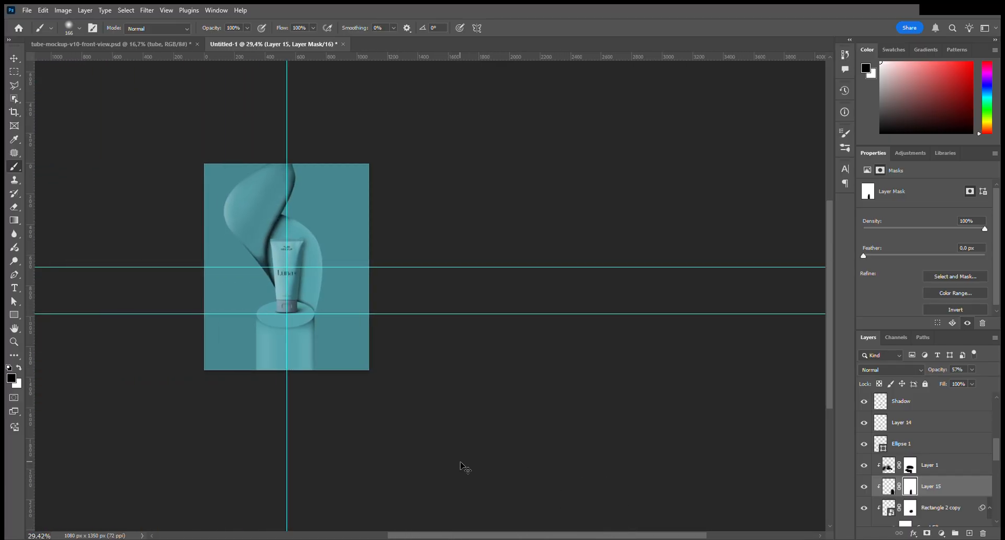
{"action": "scroll", "coordinate": [463, 468], "scroll_direction": "up", "scroll_amount": 1}
{"action": "scroll", "coordinate": [475, 468], "scroll_direction": "up", "scroll_amount": 8}
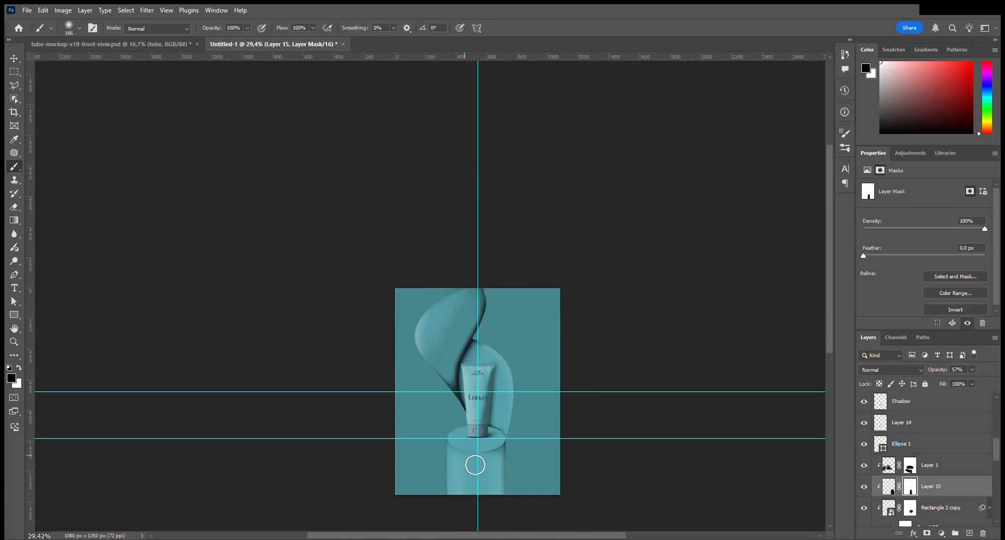
{"action": "scroll", "coordinate": [553, 301], "scroll_direction": "down", "scroll_amount": 2}
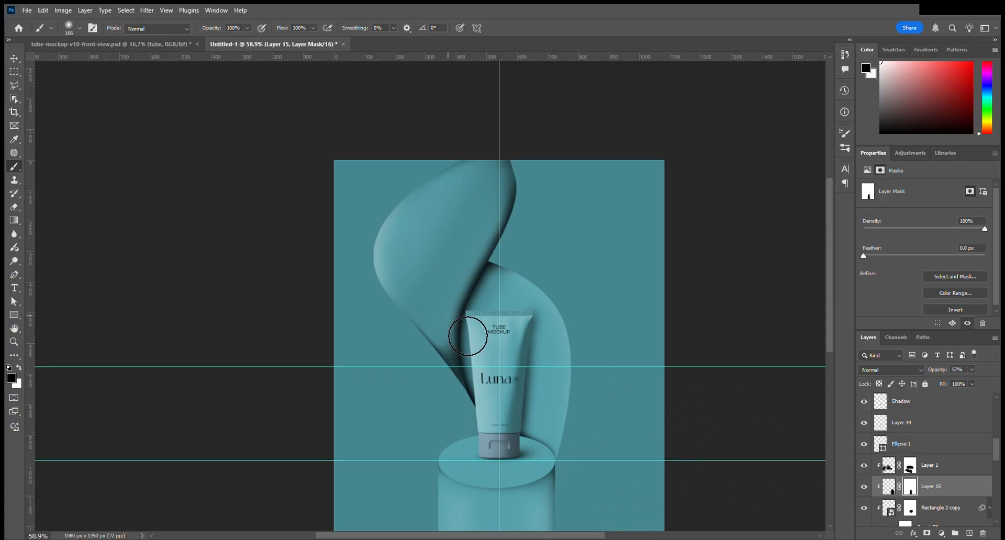
Group all the scene layers from Rectangle 3 down to kain belakang, leaving Color Fill 1 outside the group.
{"action": "left_click", "coordinate": [14, 59]}
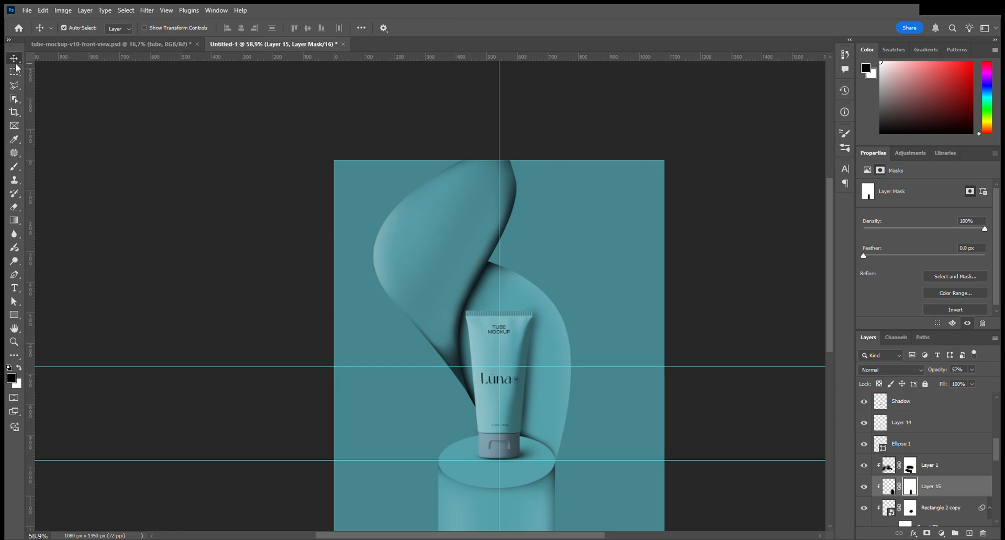
{"action": "scroll", "coordinate": [408, 289], "scroll_direction": "down", "scroll_amount": 2}
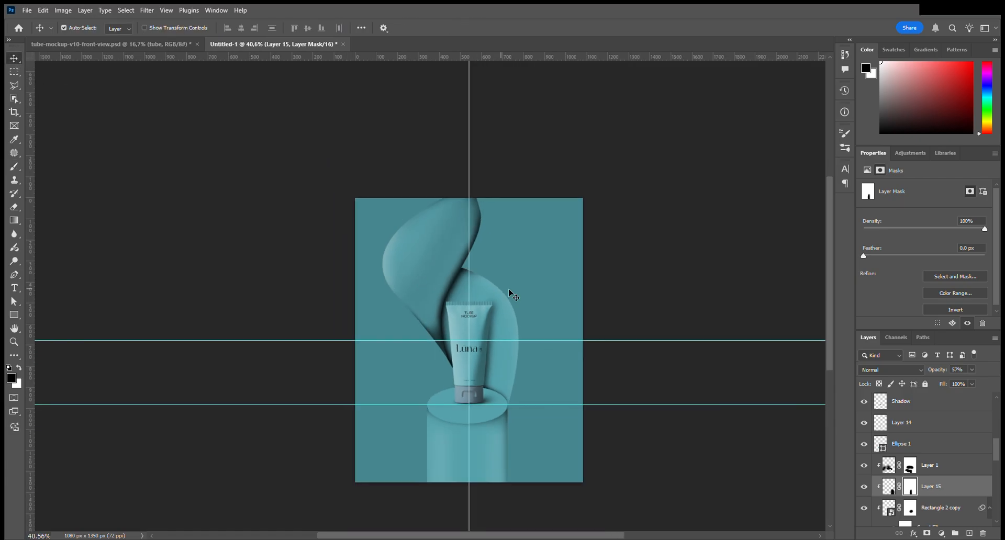
{"action": "scroll", "coordinate": [923, 440], "scroll_direction": "up", "scroll_amount": 2}
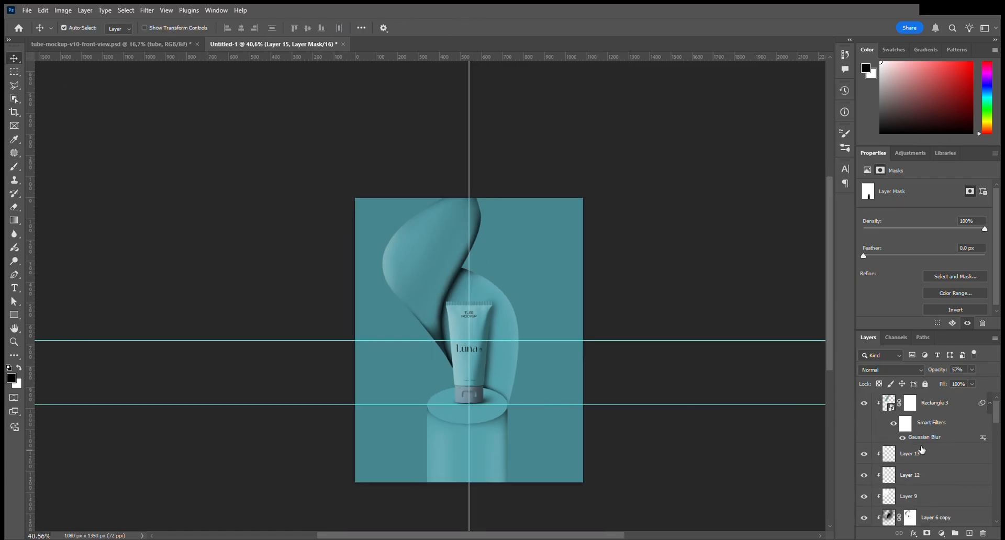
{"action": "left_click", "coordinate": [946, 405]}
{"action": "scroll", "coordinate": [889, 434], "scroll_direction": "down", "scroll_amount": 2}
{"action": "scroll", "coordinate": [888, 434], "scroll_direction": "down", "scroll_amount": 4}
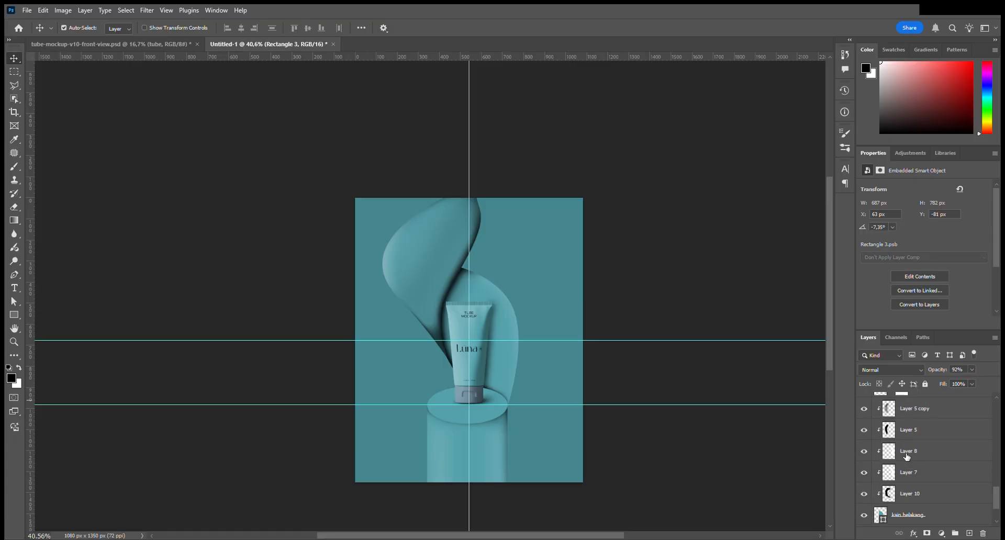
{"action": "left_click", "coordinate": [936, 469], "text": "shift"}
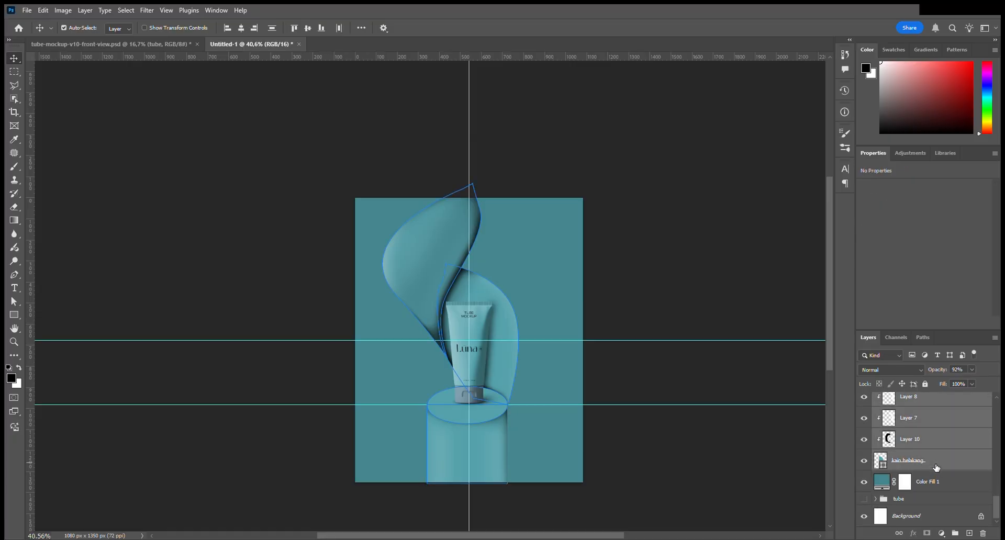
{"action": "key", "text": "ctrl+g"}
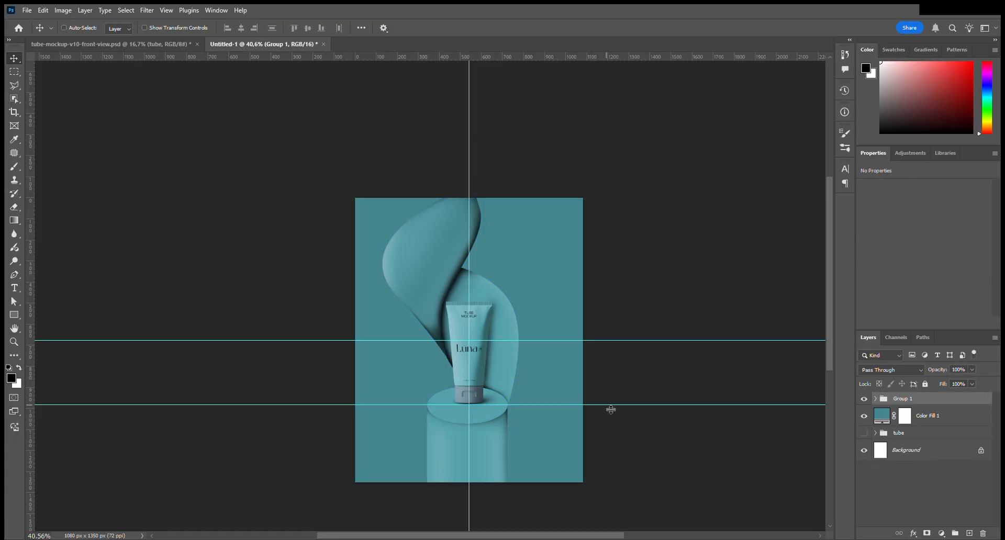
Scale Group 1 up to 114.20% and reposition it so the cloth meets the canvas's upper edge and the podium its lower edge.
{"action": "key", "text": "ctrl+t"}
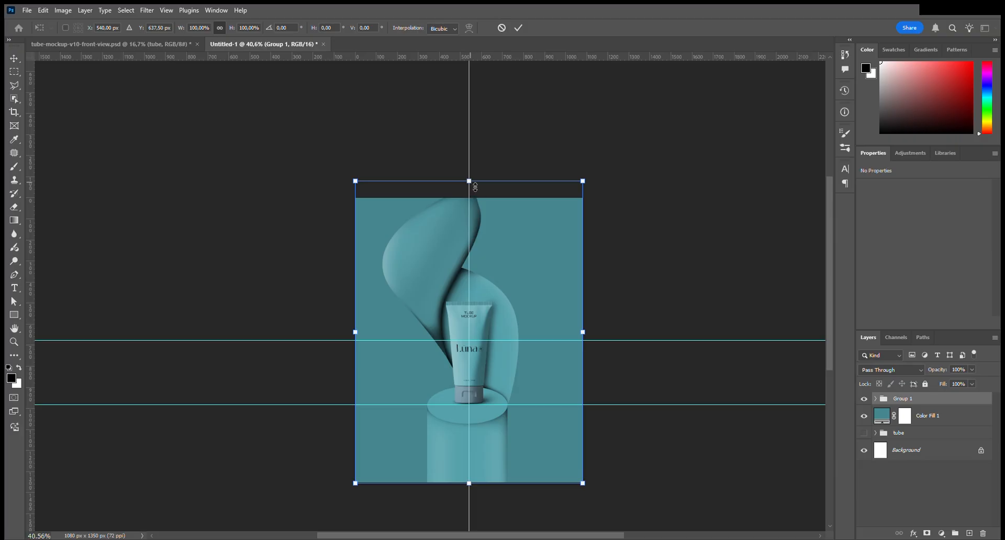
{"action": "left_click_drag", "start_coordinate": [475, 181], "coordinate": [478, 149]}
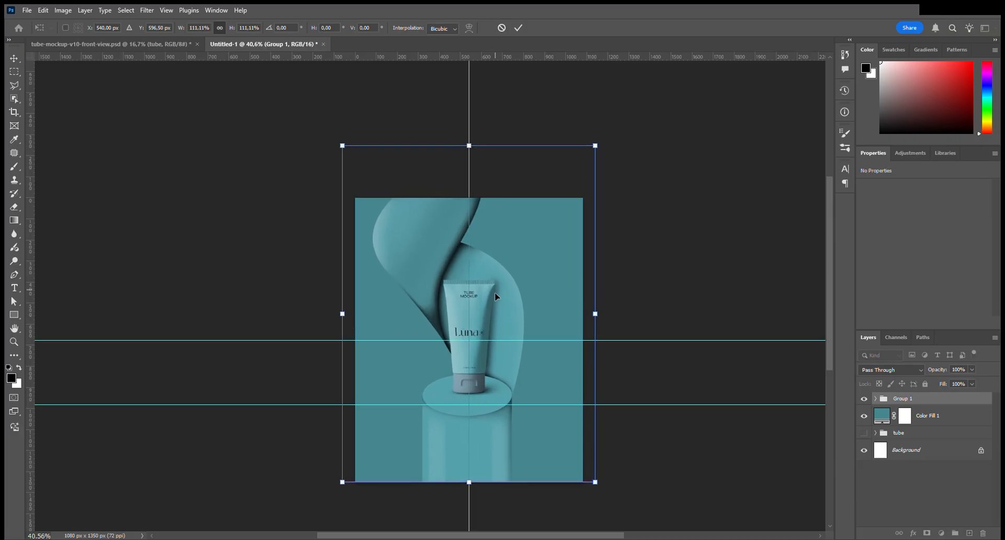
{"action": "left_click_drag", "start_coordinate": [494, 292], "coordinate": [492, 318]}
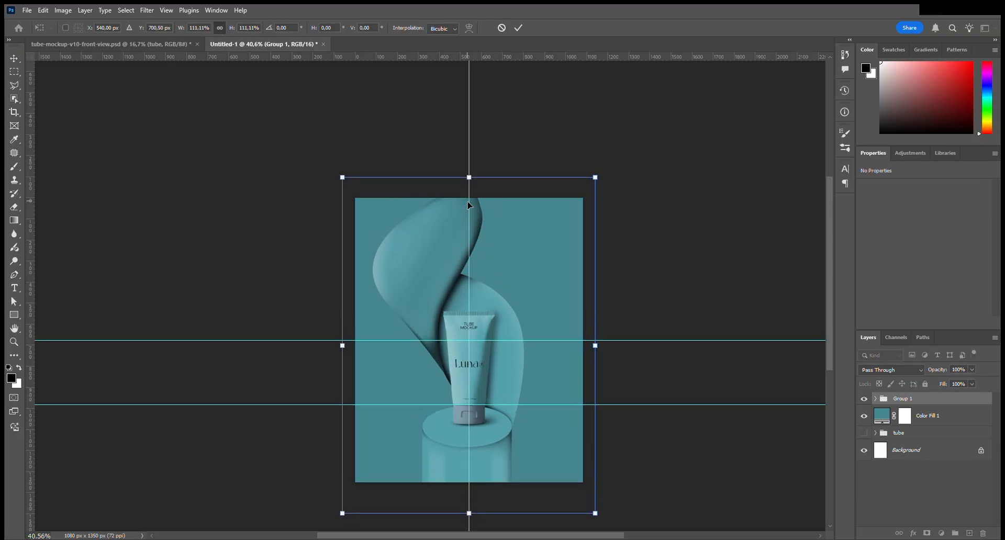
{"action": "left_click_drag", "start_coordinate": [501, 246], "coordinate": [499, 256]}
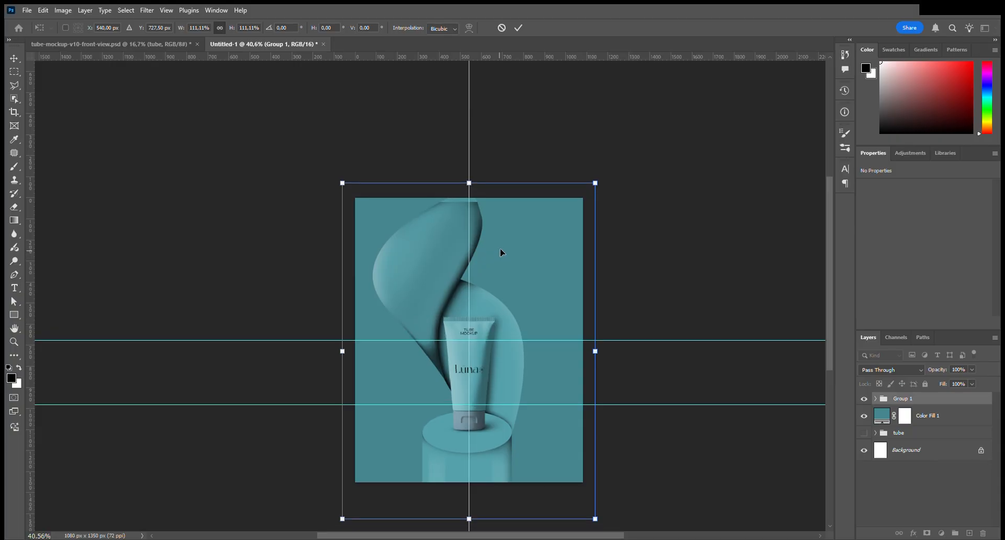
{"action": "left_click_drag", "start_coordinate": [477, 189], "coordinate": [478, 176]}
{"action": "key", "text": "ctrl+z"}
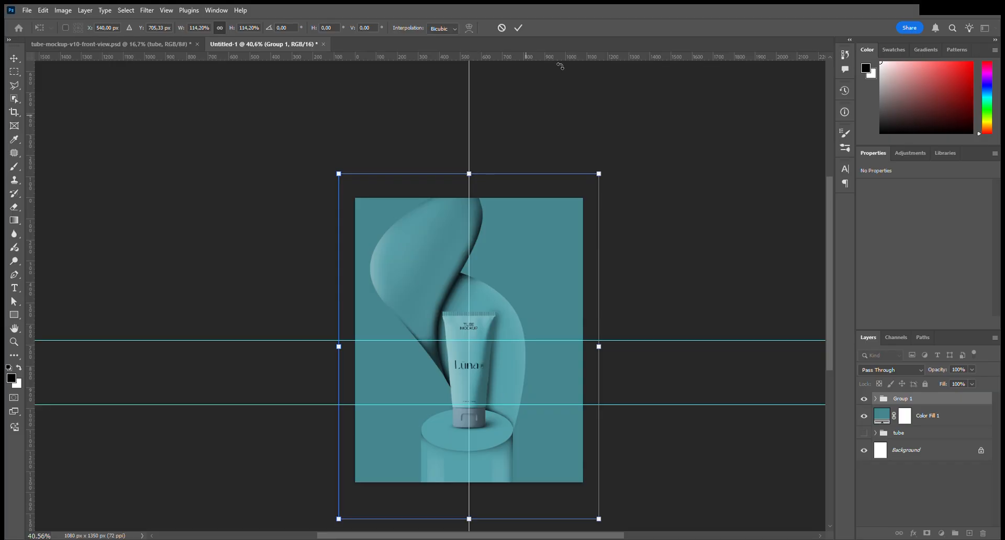
{"action": "left_click", "coordinate": [518, 28]}
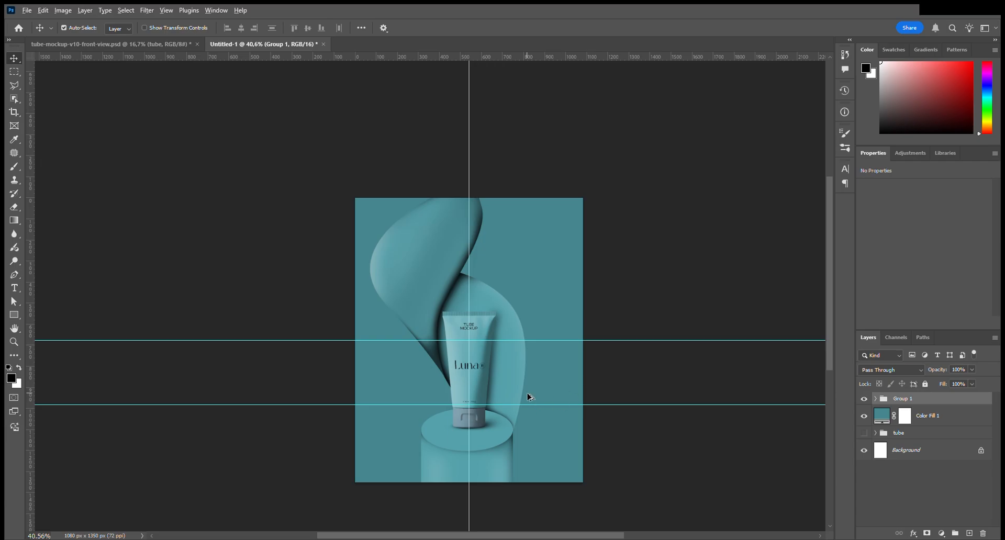
Add a new layer above Color Fill 1 and draw a light teal rectangle about 121 × 1068 px near the canvas's left edge.
{"action": "scroll", "coordinate": [524, 399], "scroll_direction": "up", "scroll_amount": 3}
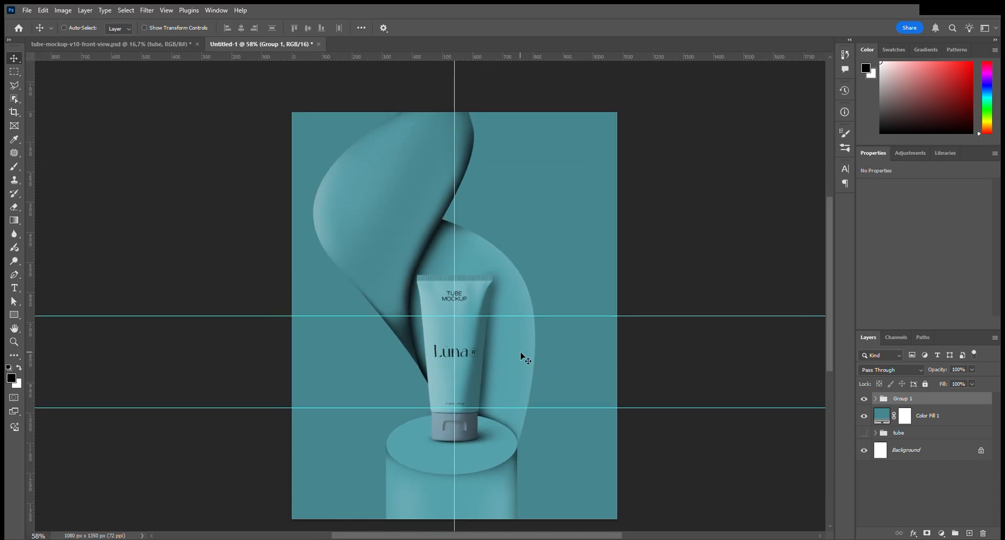
{"action": "scroll", "coordinate": [523, 354], "scroll_direction": "left", "scroll_amount": 1}
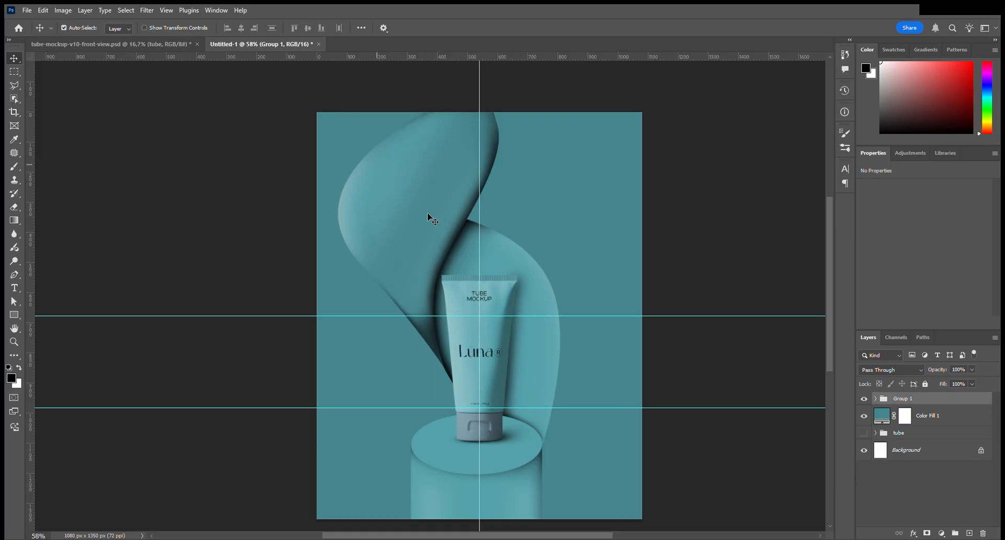
{"action": "left_click", "coordinate": [966, 420]}
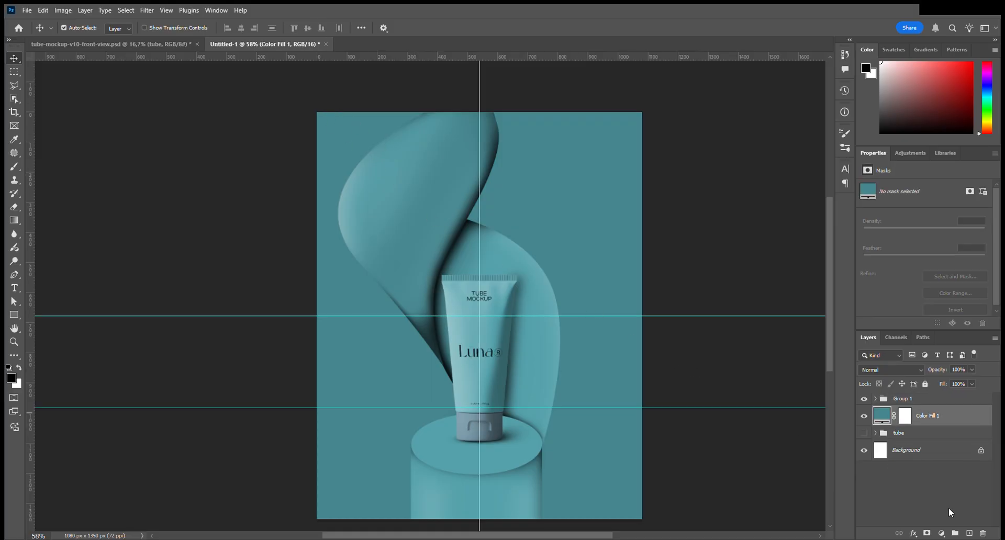
{"action": "scroll", "coordinate": [695, 437], "scroll_direction": "down", "scroll_amount": 2}
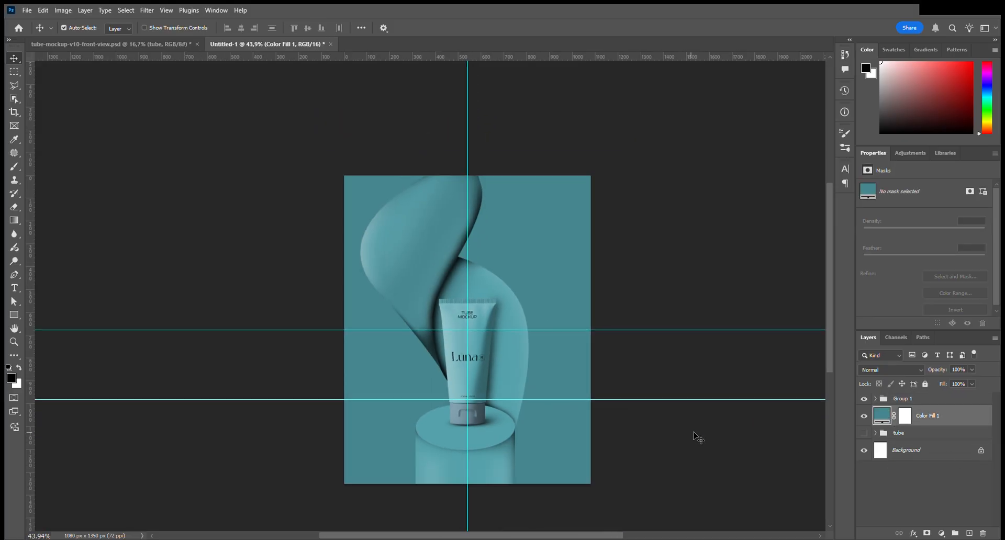
{"action": "left_click", "coordinate": [969, 533]}
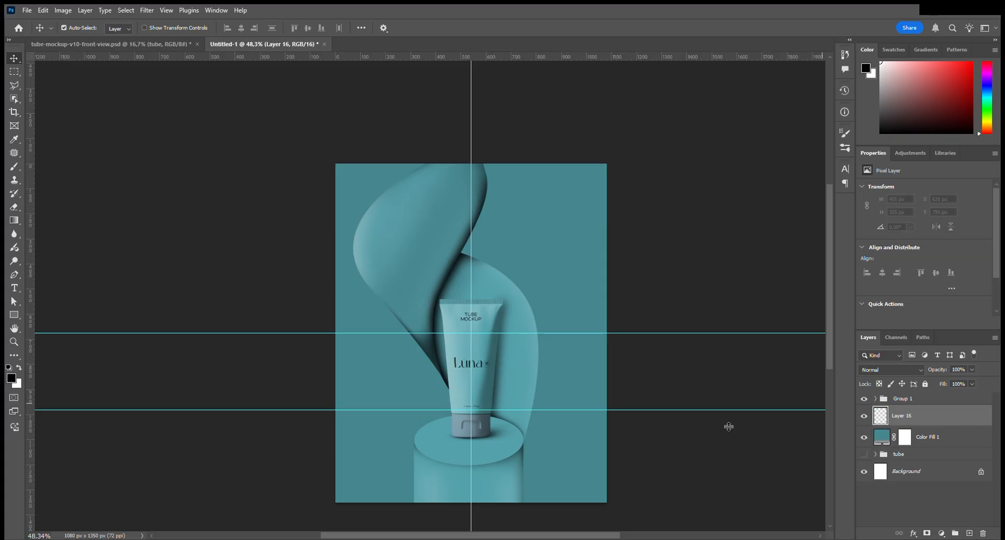
{"action": "left_click", "coordinate": [14, 314]}
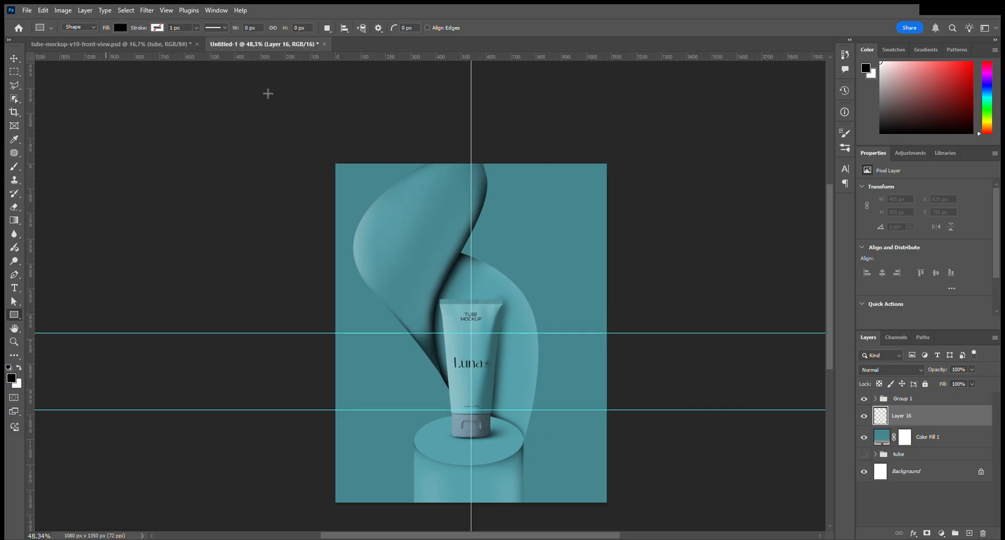
{"action": "key", "text": "i"}
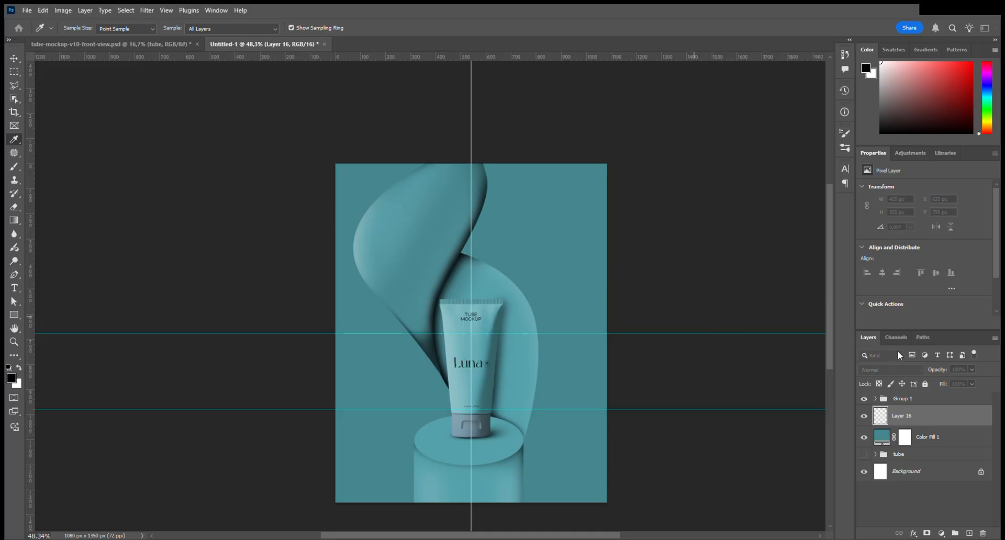
{"action": "key", "text": "u"}
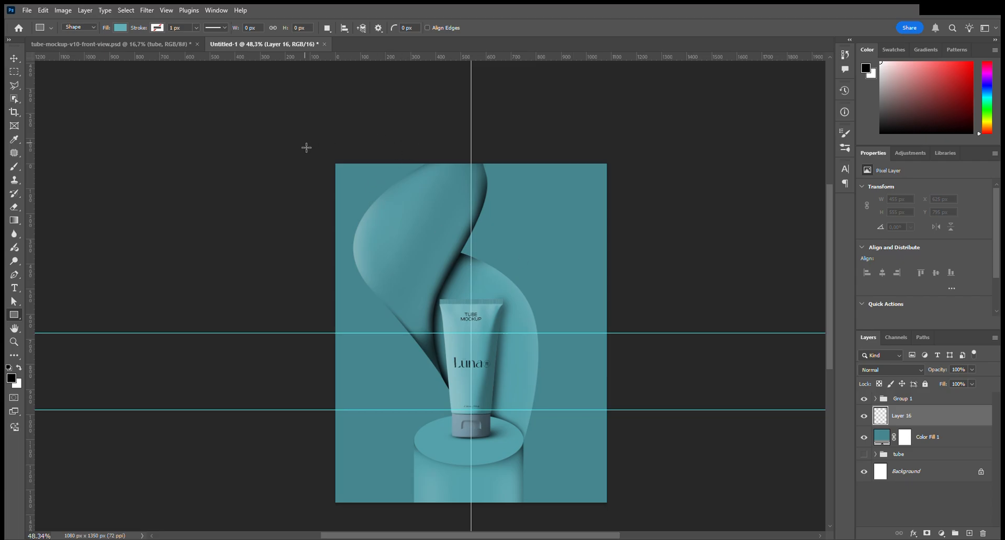
{"action": "left_click_drag", "start_coordinate": [359, 127], "coordinate": [393, 400]}
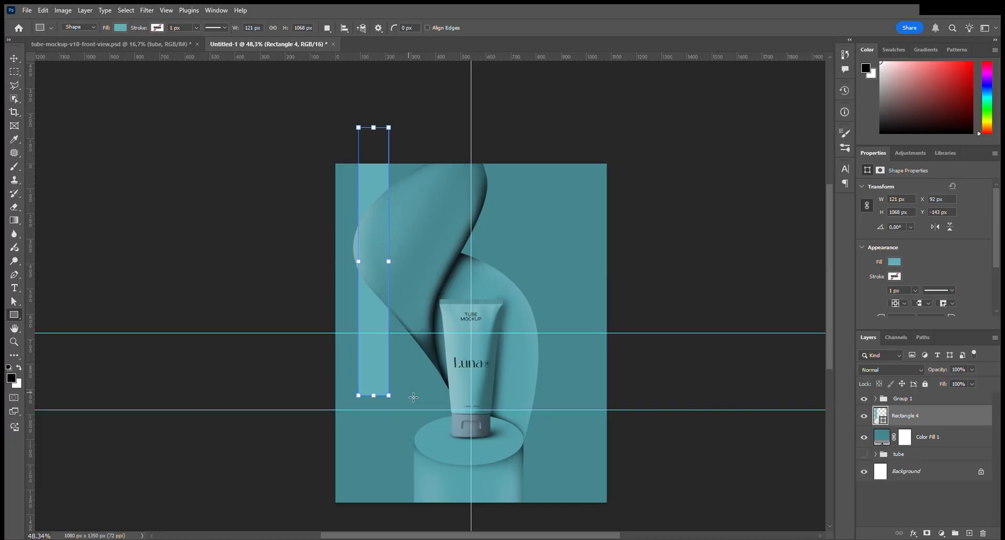
Rotate Rectangle 4 to about -54.39°, widen it to 125.90%, and place it as a diagonal stripe behind the cloth's upper part.
{"action": "left_click", "coordinate": [940, 400]}
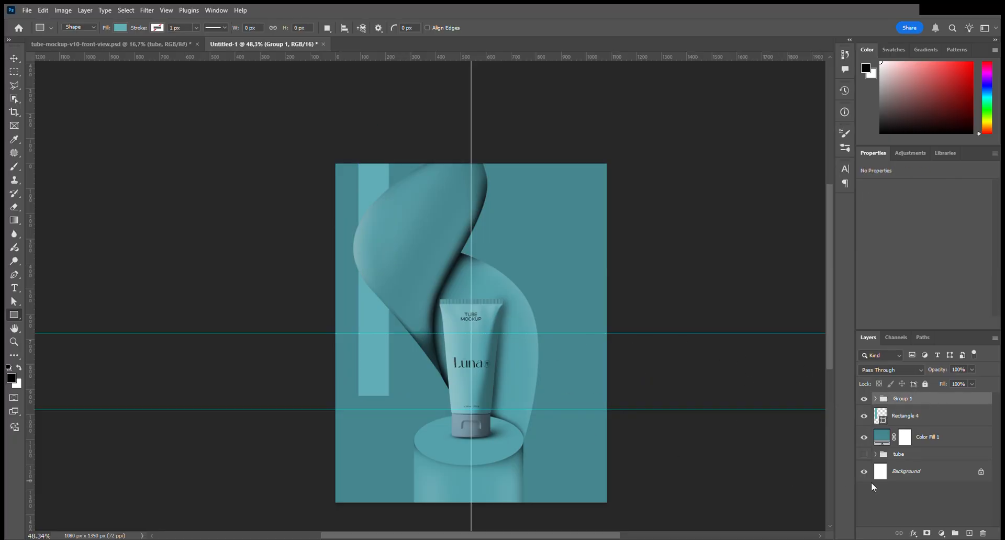
{"action": "left_click", "coordinate": [933, 418]}
{"action": "key", "text": "ctrl+t"}
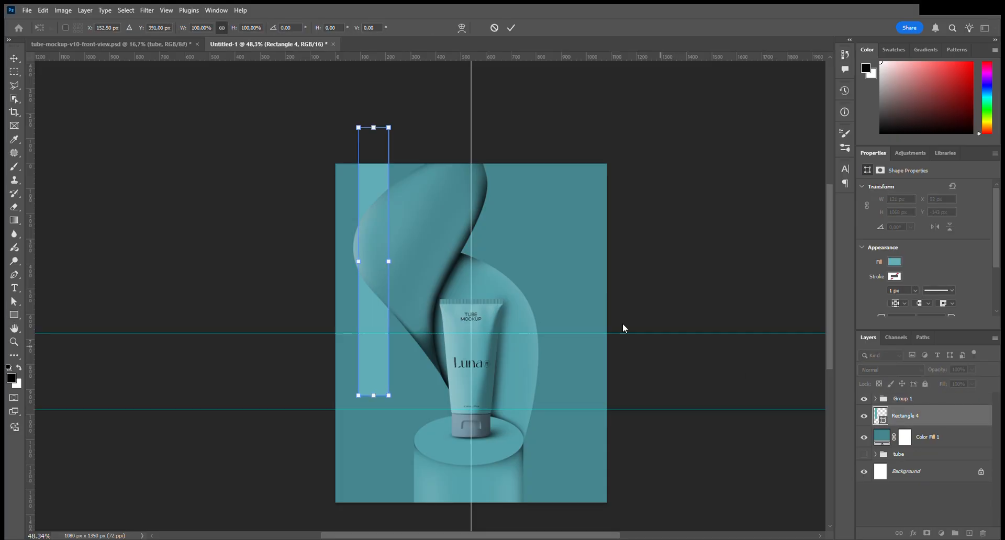
{"action": "left_click_drag", "start_coordinate": [400, 406], "coordinate": [525, 339]}
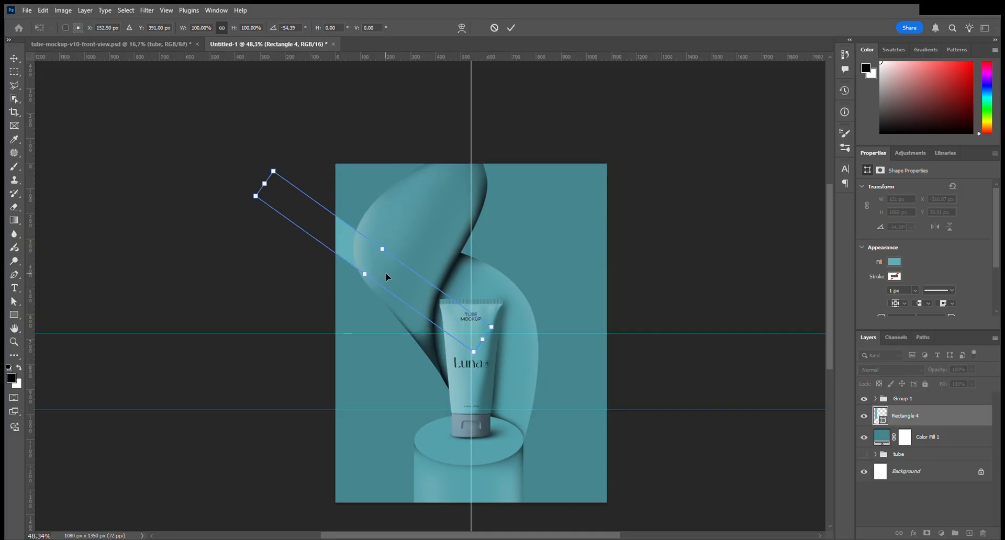
{"action": "left_click_drag", "start_coordinate": [387, 277], "coordinate": [480, 210]}
{"action": "left_click_drag", "start_coordinate": [589, 273], "coordinate": [555, 251]}
{"action": "key", "text": "ctrl+z"}
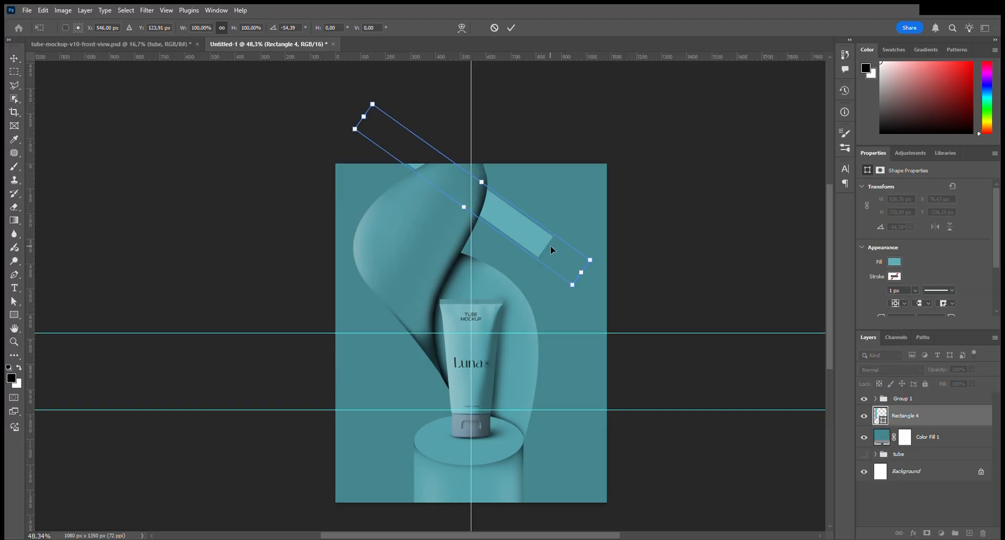
{"action": "left_click_drag", "start_coordinate": [492, 190], "coordinate": [497, 184]}
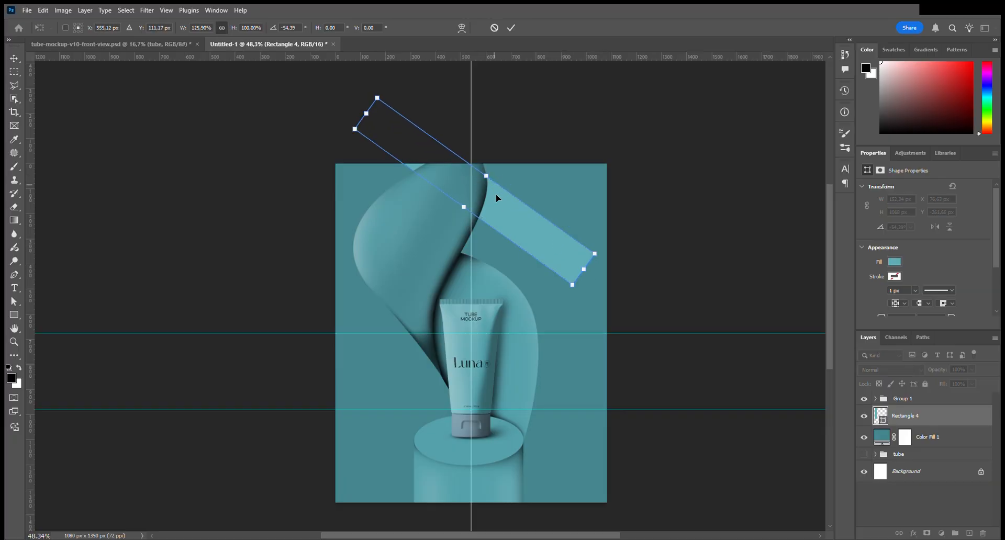
{"action": "left_click_drag", "start_coordinate": [529, 237], "coordinate": [530, 230]}
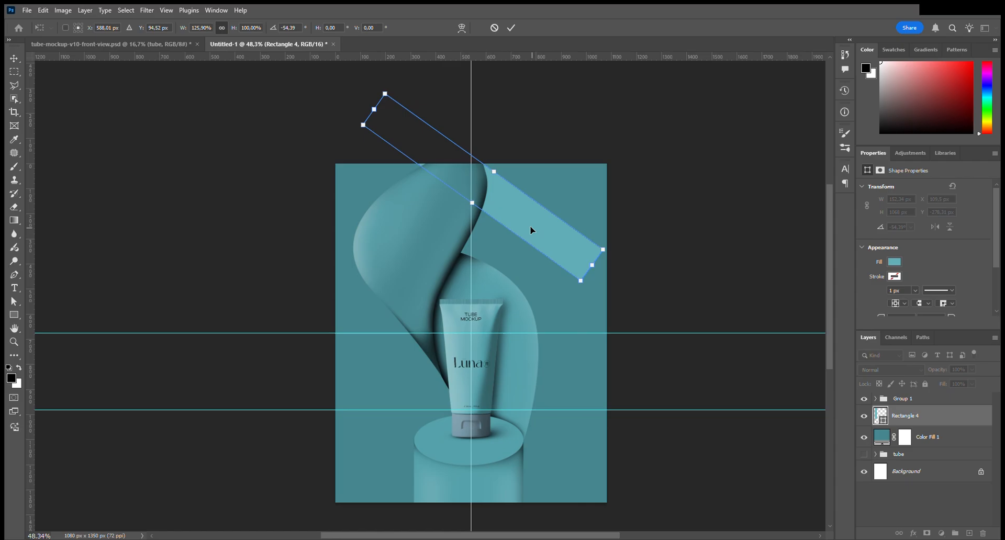
{"action": "left_click", "coordinate": [511, 28]}
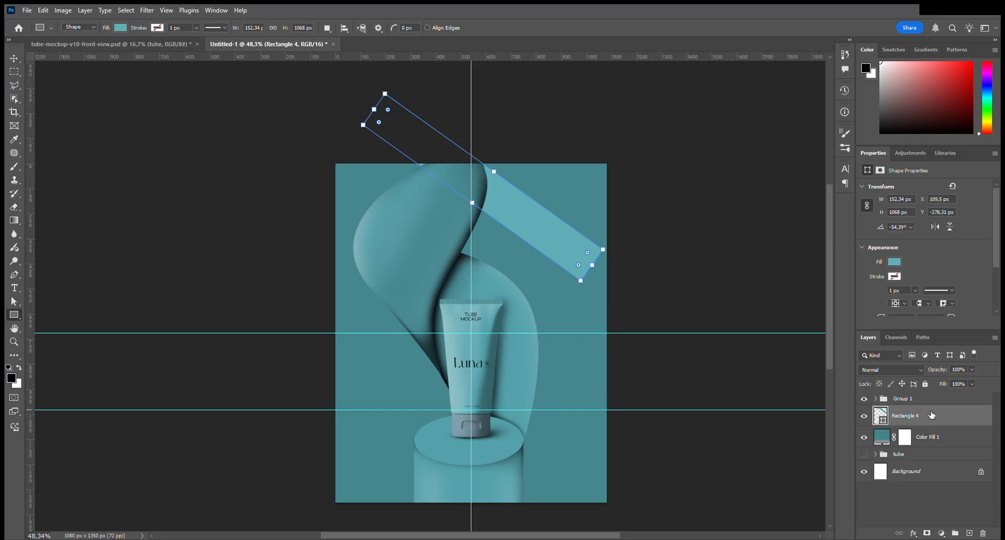
Duplicate the diagonal stripe and place the copy parallel below it with a narrow gap, centred at X 478.50 px, Y 245 px.
{"action": "key", "text": "ctrl+j"}
{"action": "key", "text": "ctrl+t"}
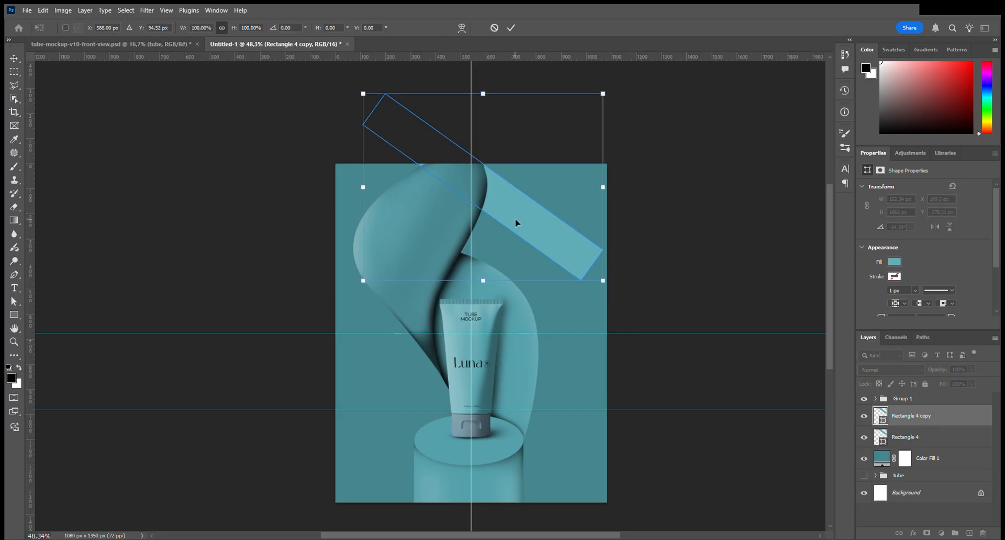
{"action": "left_click_drag", "start_coordinate": [516, 223], "coordinate": [487, 261]}
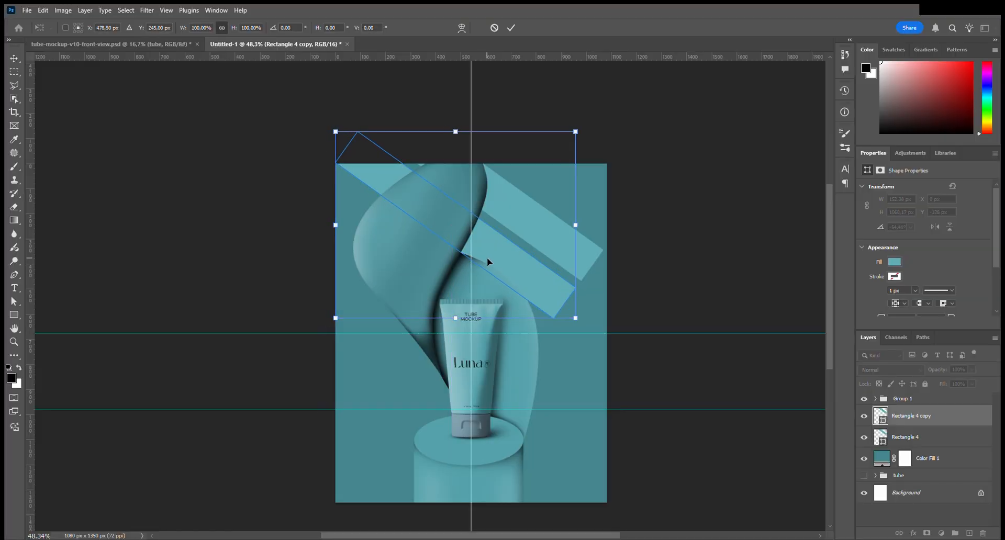
{"action": "key", "text": "Return"}
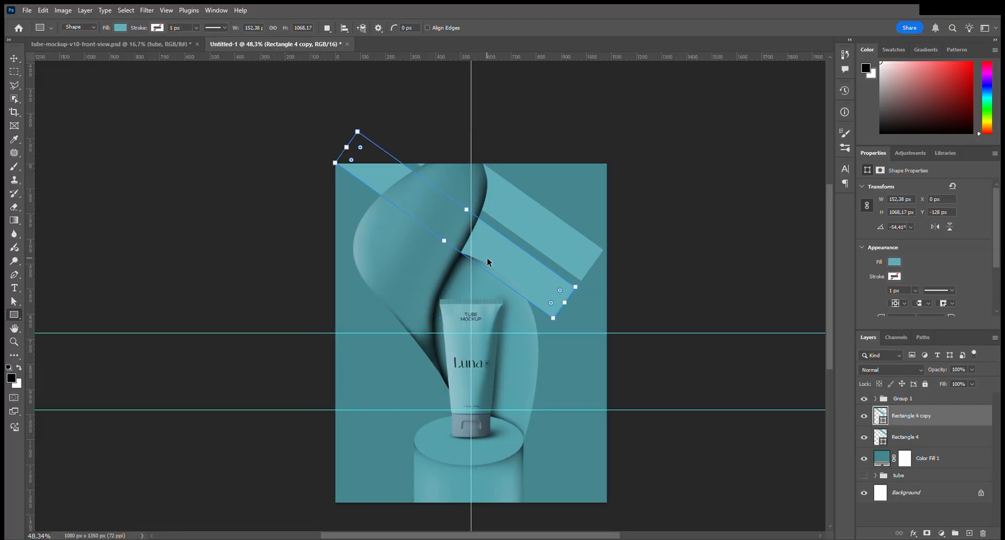
Duplicate the second stripe and place the third one below it with a similar gap, centred at X 356.50 px, Y 412 px.
{"action": "key", "text": "ctrl+j"}
{"action": "key", "text": "ctrl+t"}
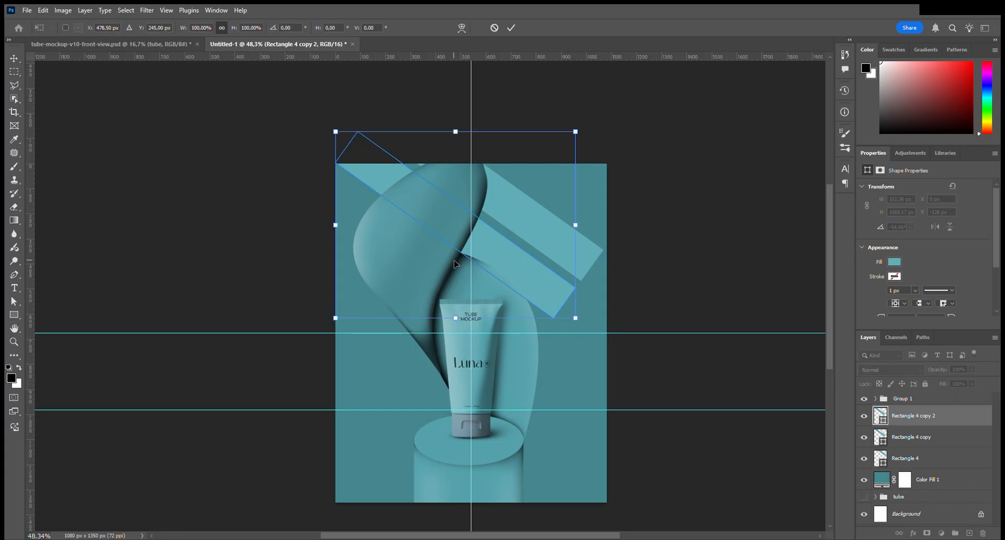
{"action": "left_click_drag", "start_coordinate": [464, 245], "coordinate": [433, 284]}
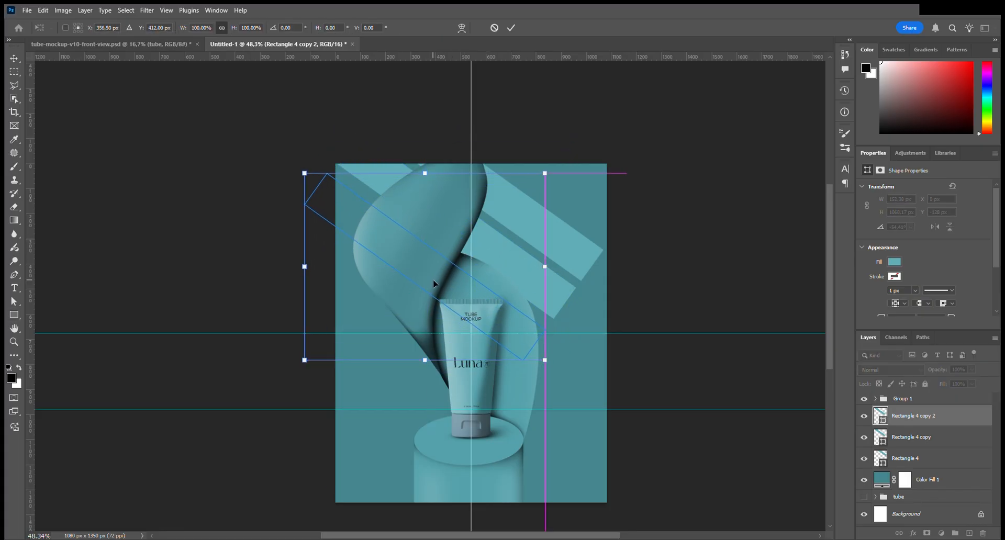
{"action": "left_click_drag", "start_coordinate": [433, 283], "coordinate": [433, 283]}
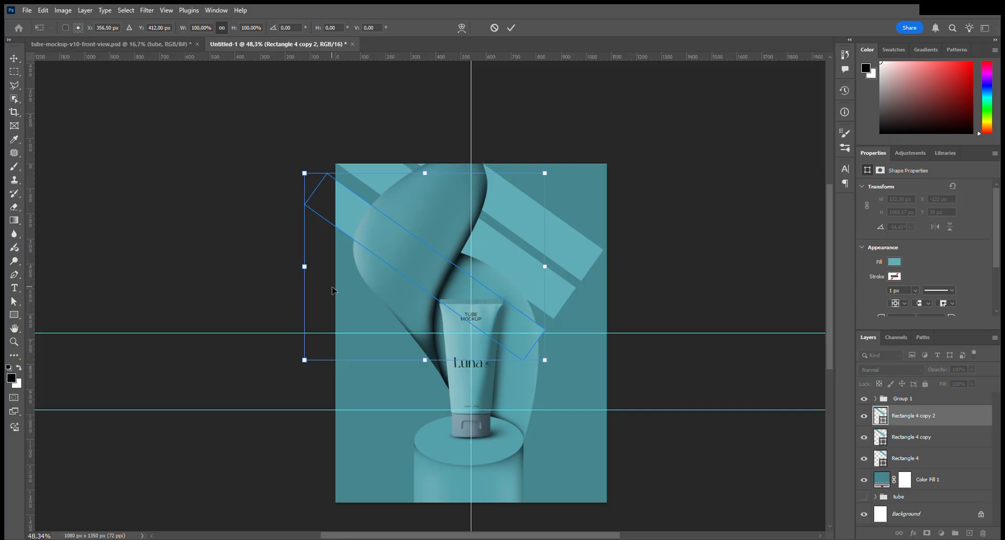
{"action": "left_click_drag", "start_coordinate": [391, 243], "coordinate": [360, 284]}
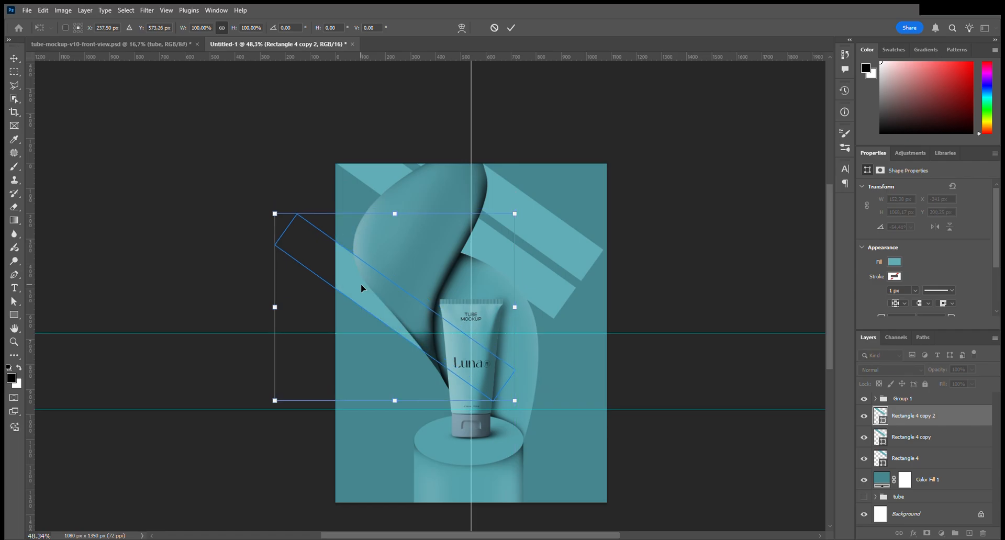
{"action": "key", "text": "ctrl+z"}
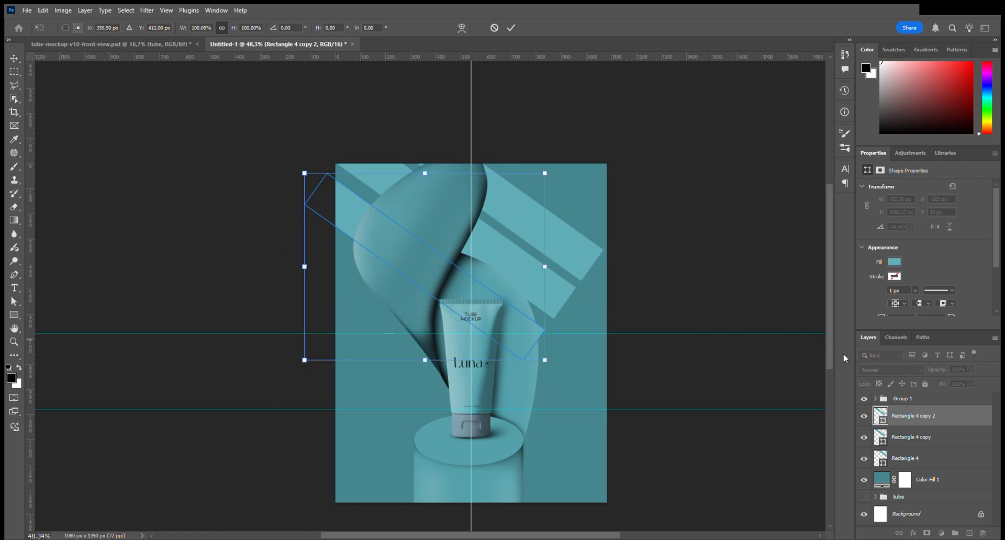
{"action": "left_click", "coordinate": [924, 418]}
Duplicate the third stripe and place the fourth one diagonally below it, centred at X 237.50 px, Y 577.39 px.
{"action": "key", "text": "ctrl+j"}
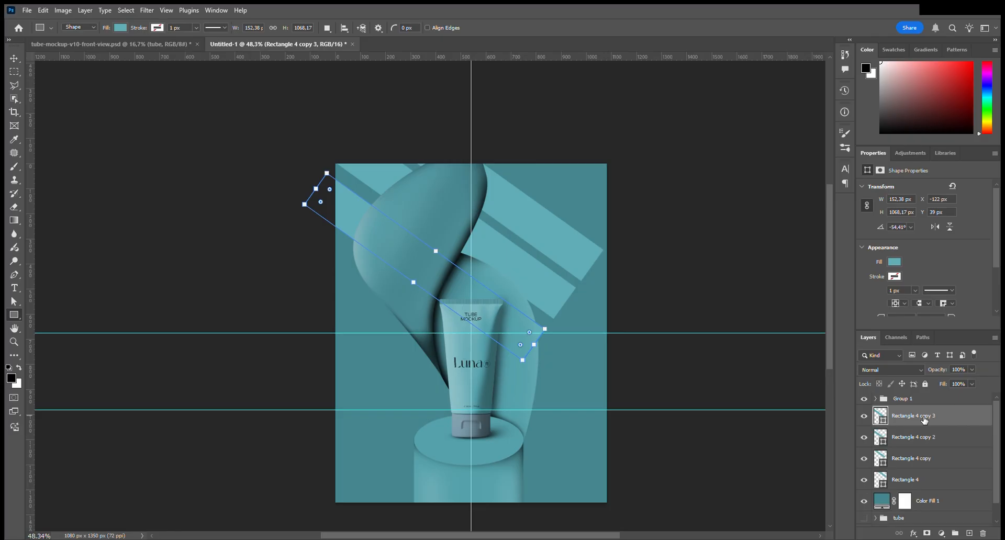
{"action": "key", "text": "ctrl+t"}
{"action": "left_click_drag", "start_coordinate": [413, 292], "coordinate": [395, 309]}
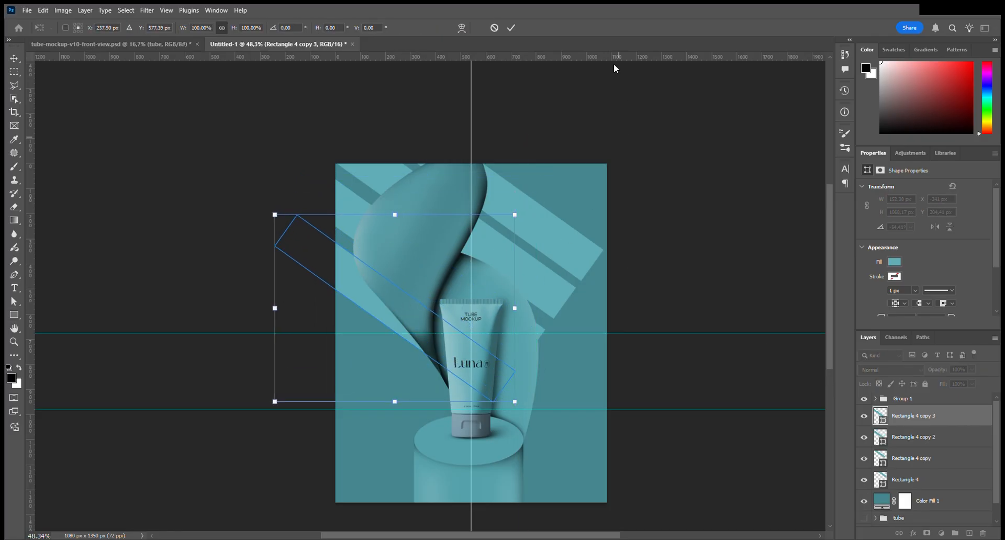
{"action": "left_click", "coordinate": [511, 27]}
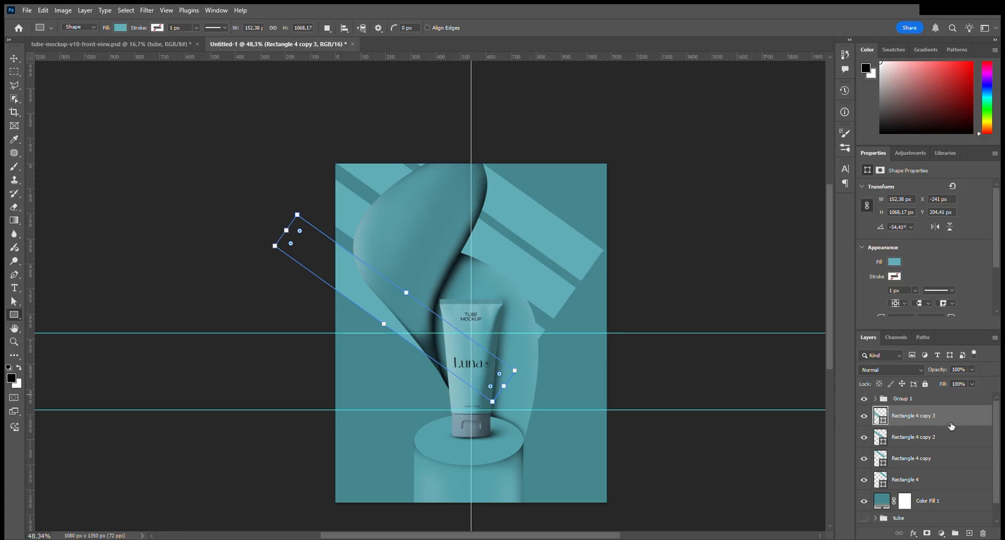
Group the four diagonal stripe layers together beneath Group 1.
{"action": "left_click", "coordinate": [932, 402]}
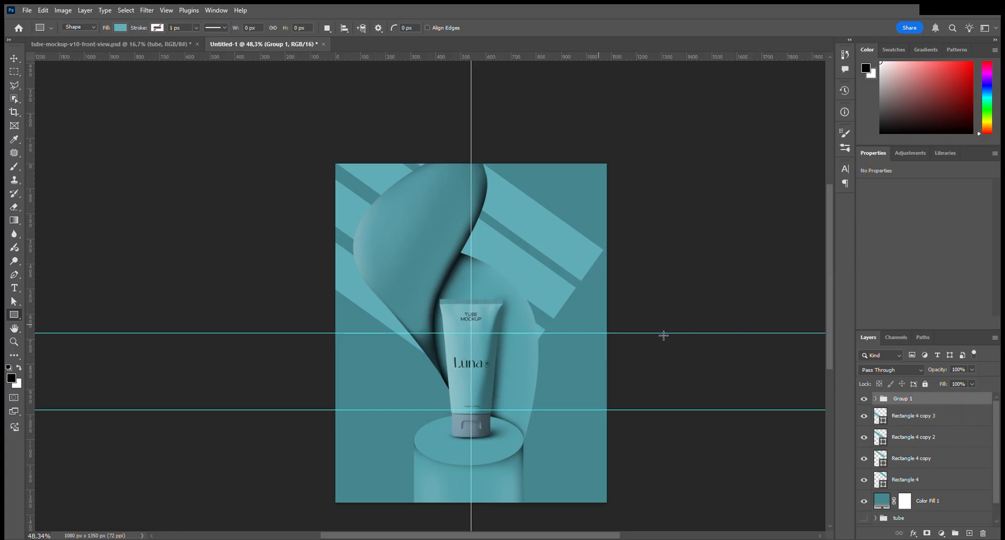
{"action": "left_click", "coordinate": [944, 424]}
{"action": "left_click", "coordinate": [943, 480], "text": "shift"}
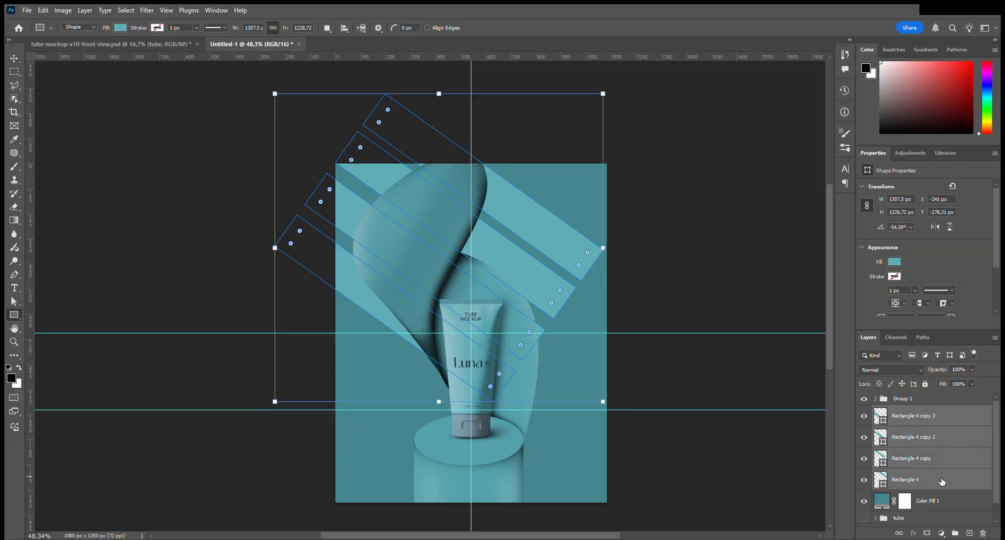
{"action": "key", "text": "ctrl+g"}
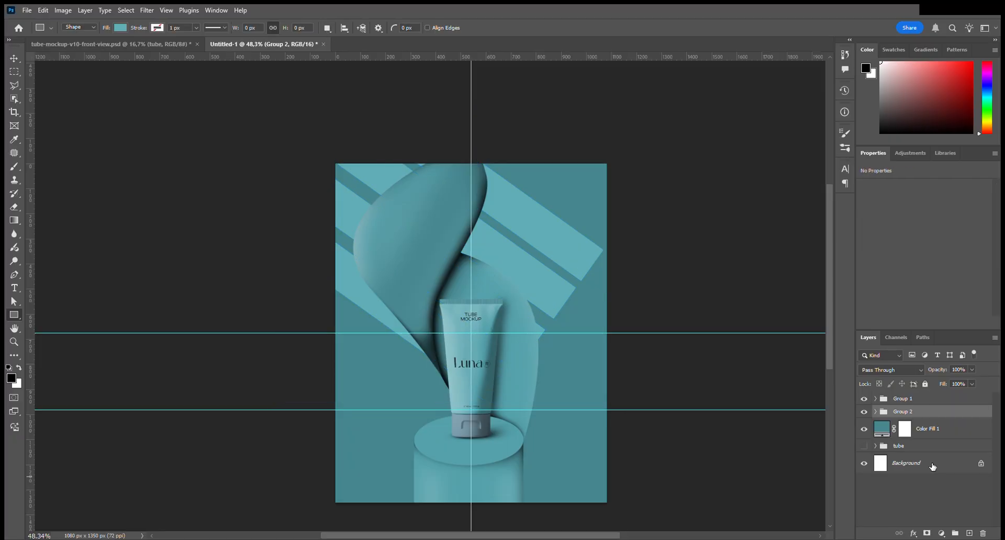
Rotate the stripe group by 7.24° and scale it to about 85.88%, shifting it up behind the cloth.
{"action": "key", "text": "ctrl+t"}
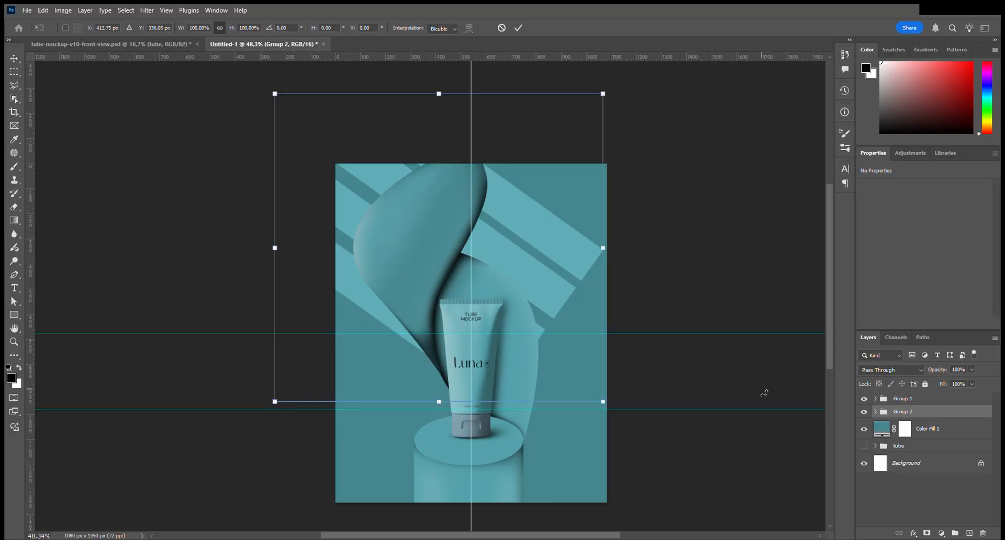
{"action": "left_click_drag", "start_coordinate": [607, 94], "coordinate": [636, 107]}
{"action": "left_click_drag", "start_coordinate": [509, 182], "coordinate": [538, 156]}
{"action": "left_click_drag", "start_coordinate": [447, 376], "coordinate": [461, 330]}
{"action": "left_click_drag", "start_coordinate": [528, 324], "coordinate": [522, 284]}
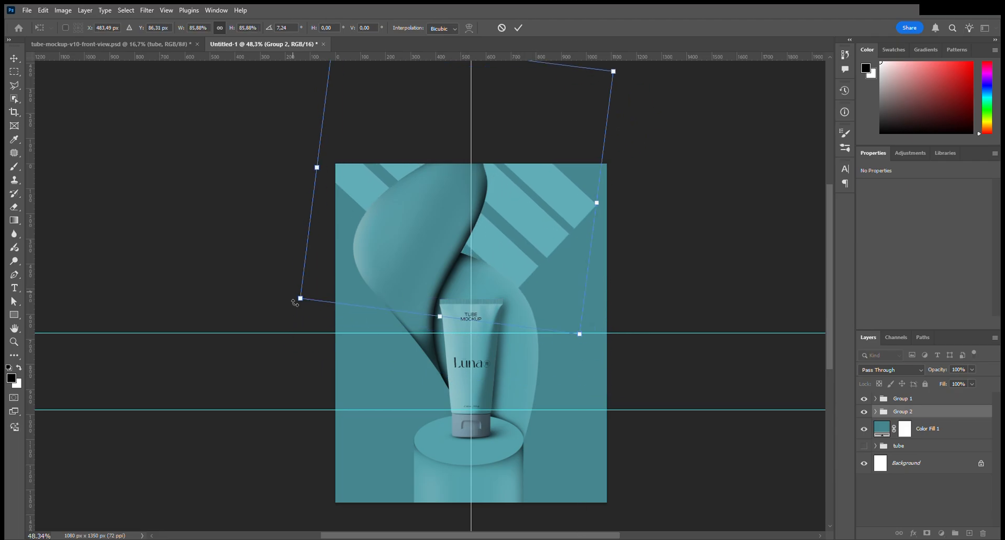
Resize the rotated stripe group to about 78.08% and centre it at about X 489.77 px, Y 59 px.
{"action": "left_click_drag", "start_coordinate": [301, 299], "coordinate": [363, 275]}
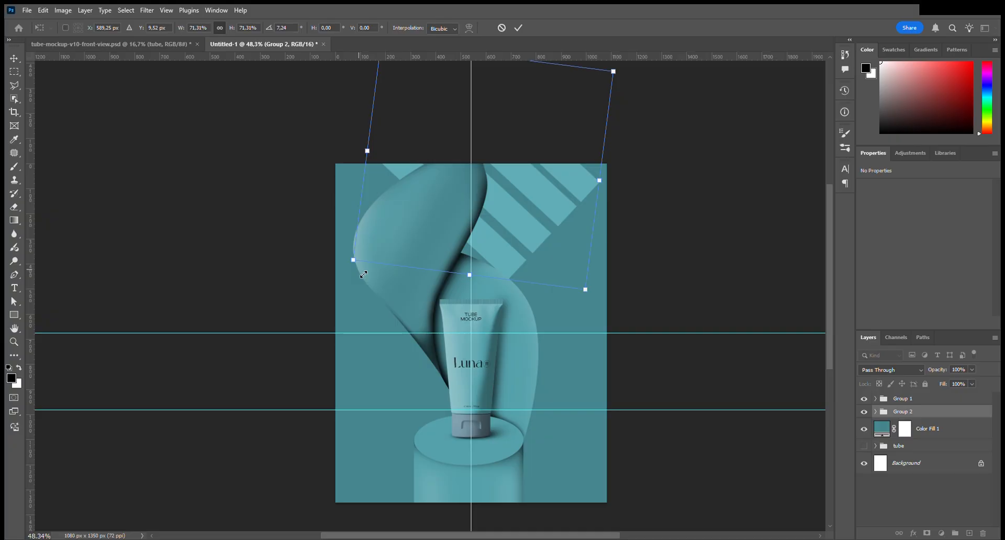
{"action": "left_click_drag", "start_coordinate": [531, 210], "coordinate": [539, 216]}
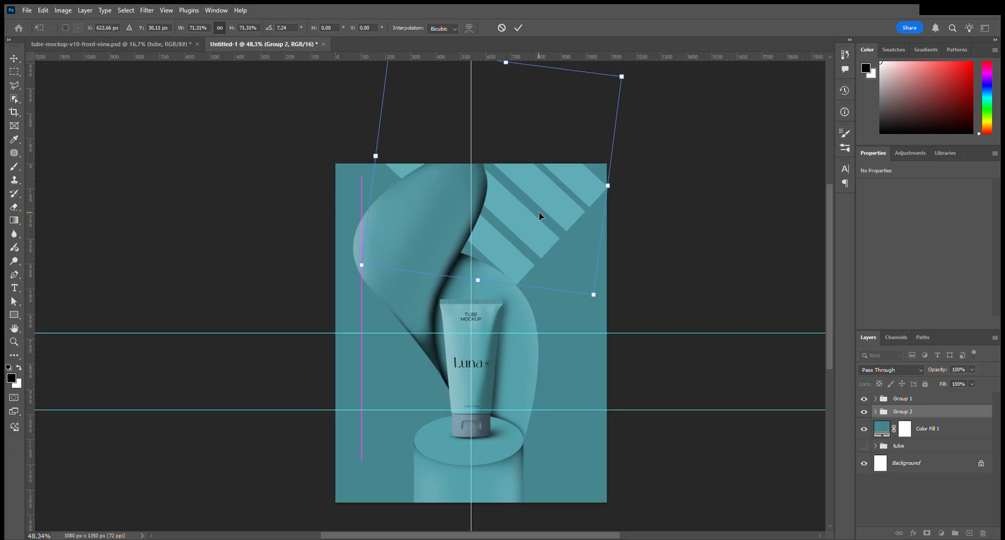
{"action": "left_click_drag", "start_coordinate": [626, 83], "coordinate": [590, 115]}
{"action": "left_click_drag", "start_coordinate": [523, 153], "coordinate": [549, 139]}
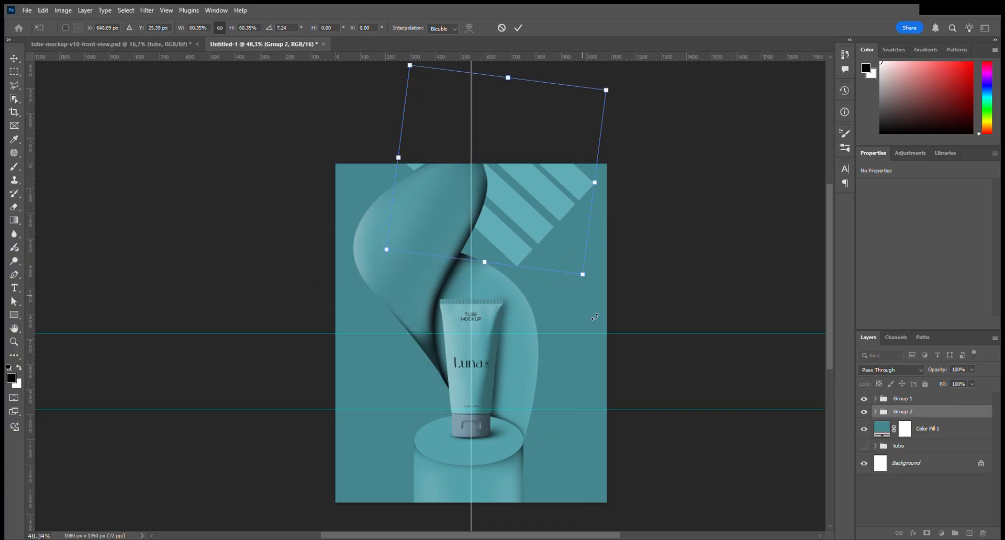
{"action": "left_click_drag", "start_coordinate": [588, 282], "coordinate": [607, 307]}
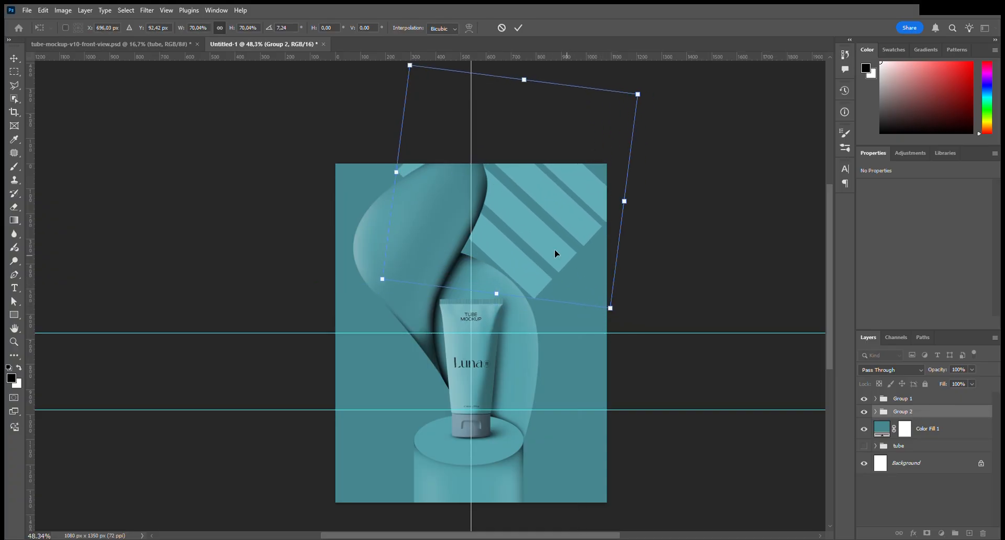
{"action": "left_click_drag", "start_coordinate": [555, 250], "coordinate": [488, 222]}
{"action": "left_click_drag", "start_coordinate": [562, 289], "coordinate": [588, 325]}
{"action": "left_click_drag", "start_coordinate": [523, 262], "coordinate": [502, 243]}
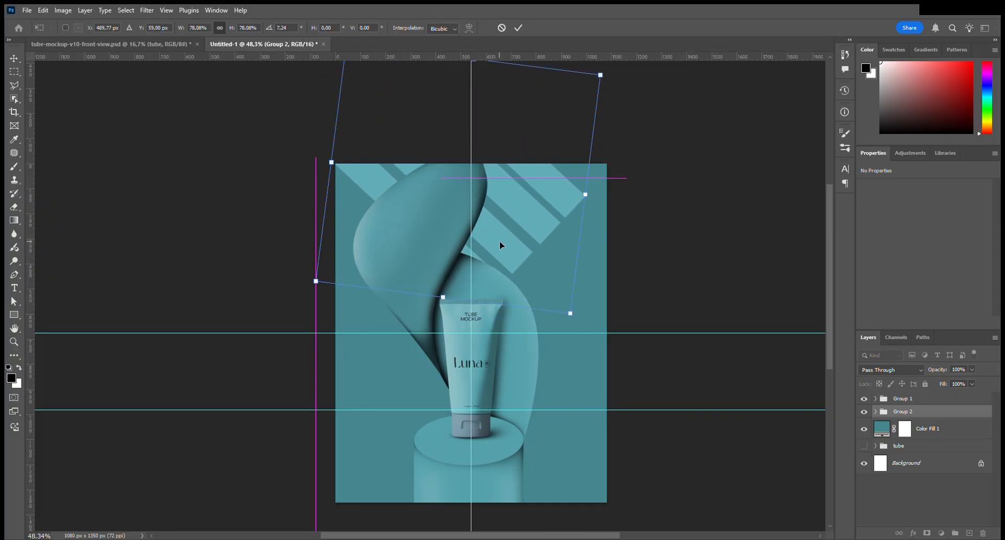
{"action": "left_click", "coordinate": [518, 27]}
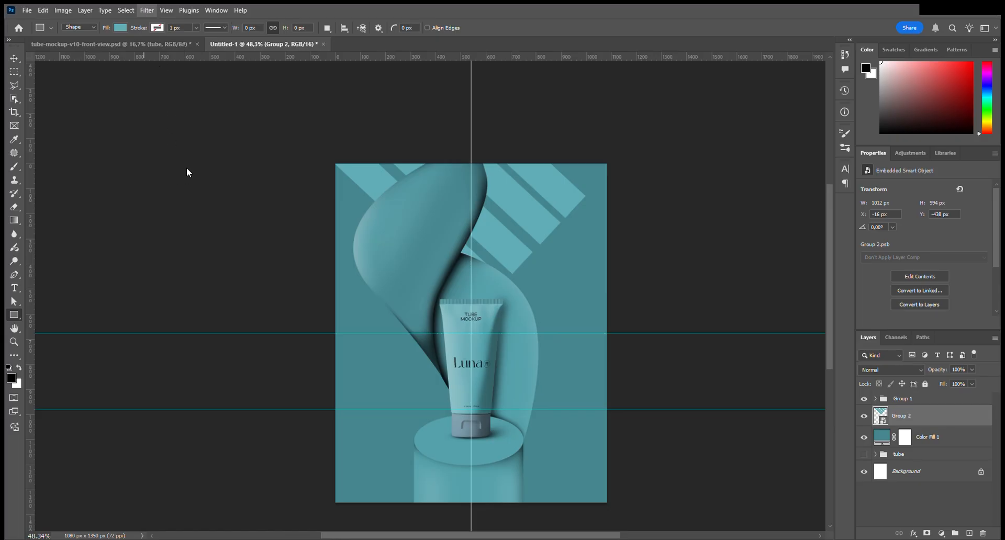
Convert the stripe group to a smart object and slightly soften its edges with Gaussian Blur.
{"action": "key", "text": "h"}
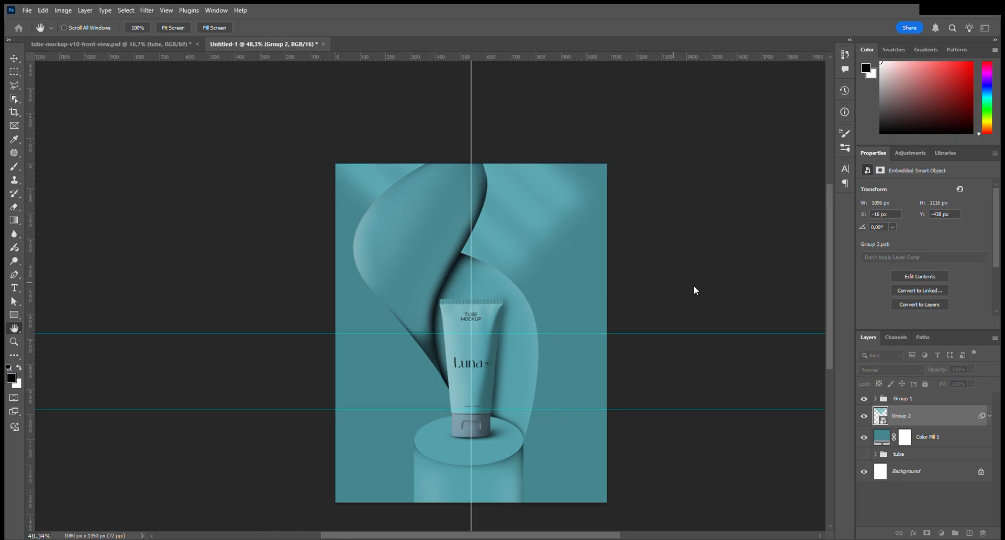
{"action": "key", "text": "ctrl+z"}
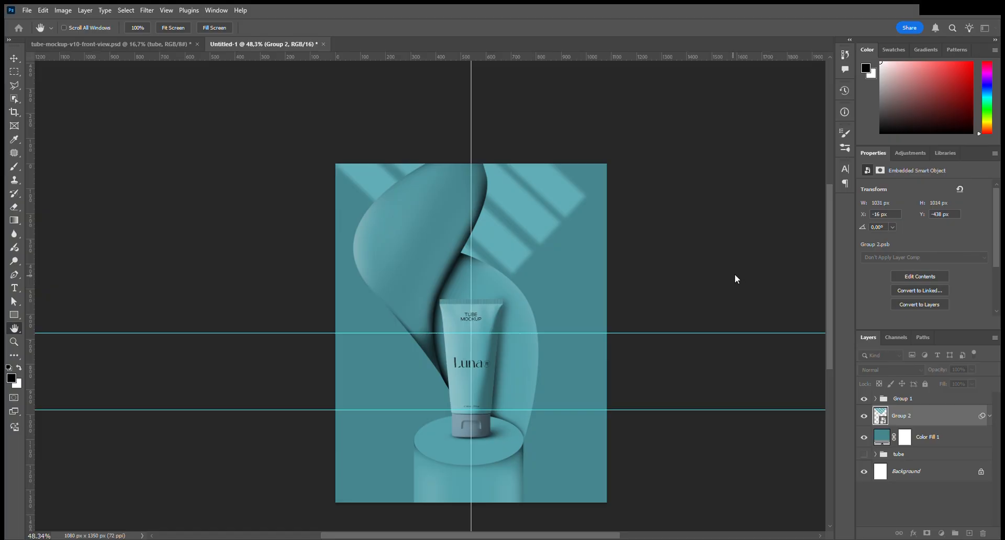
{"action": "key", "text": "u"}
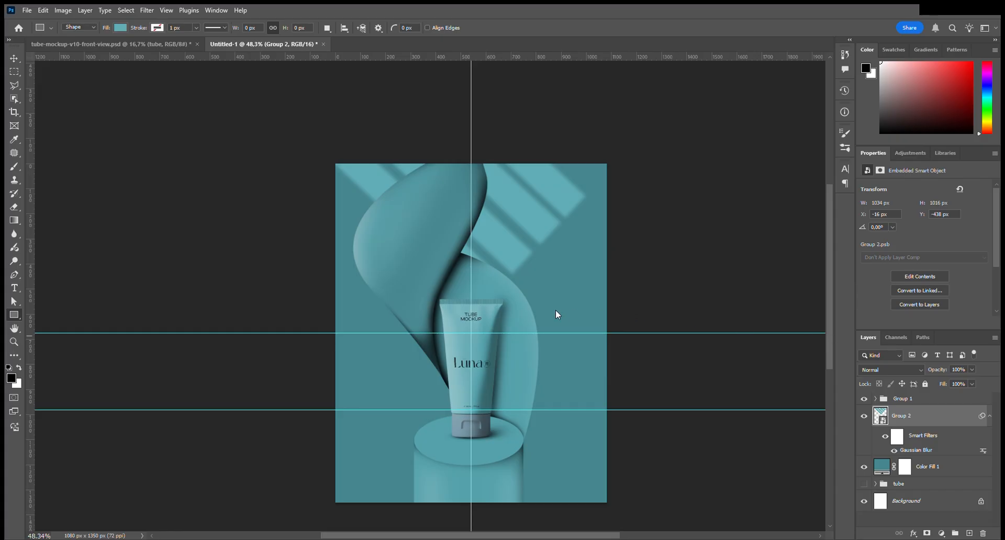
Scale the blurred stripes proportionally to 121.51% and centre them at X 441 px, Y 96.09 px.
{"action": "key", "text": "ctrl+t"}
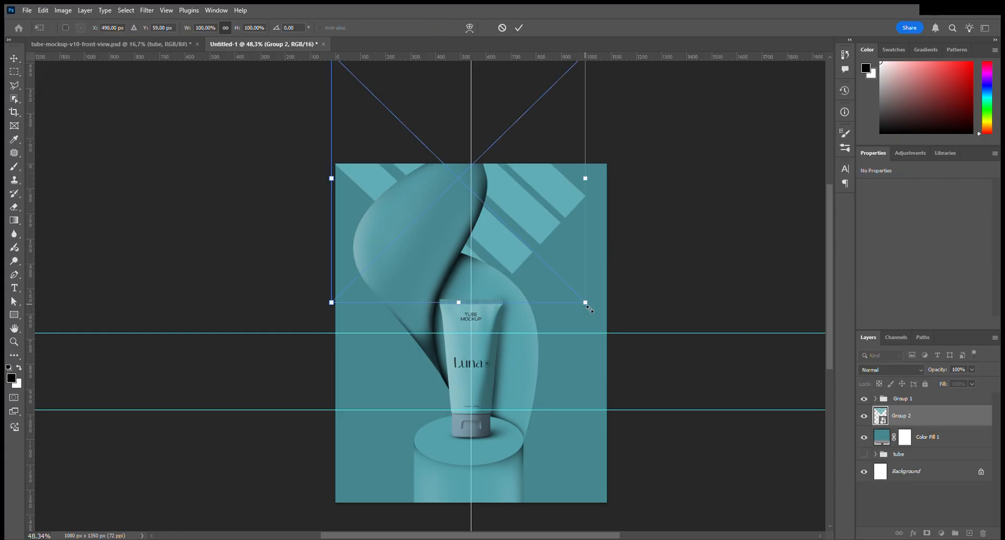
{"action": "left_click_drag", "start_coordinate": [586, 305], "coordinate": [614, 375]}
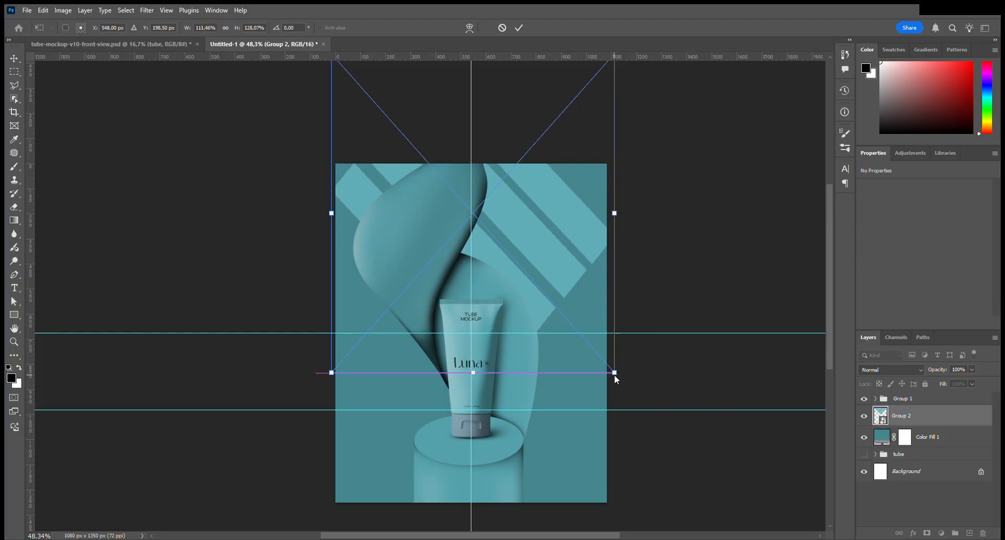
{"action": "key", "text": "ctrl+z"}
{"action": "left_click_drag", "start_coordinate": [587, 307], "coordinate": [639, 352]}
{"action": "left_click_drag", "start_coordinate": [581, 299], "coordinate": [536, 277]}
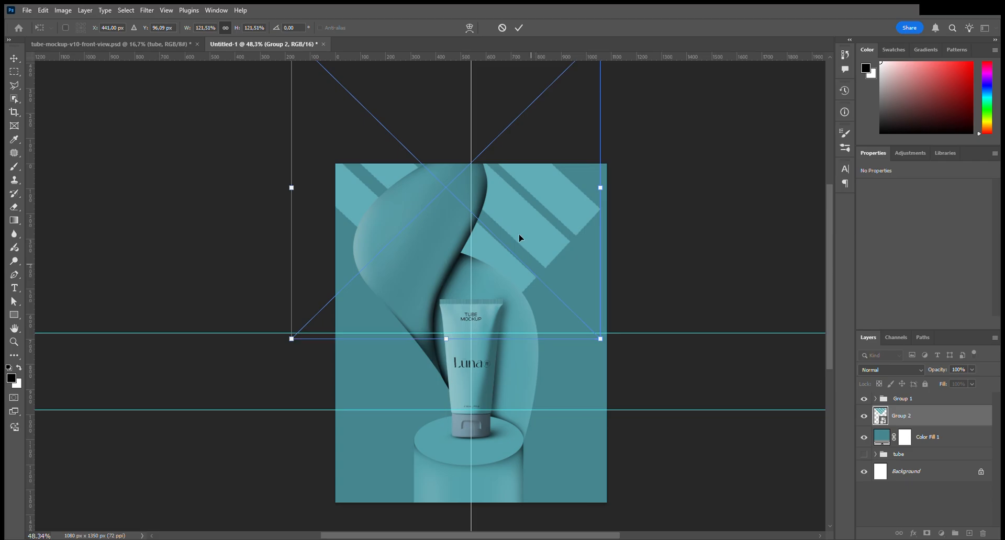
{"action": "left_click", "coordinate": [518, 28]}
{"action": "key", "text": "u"}
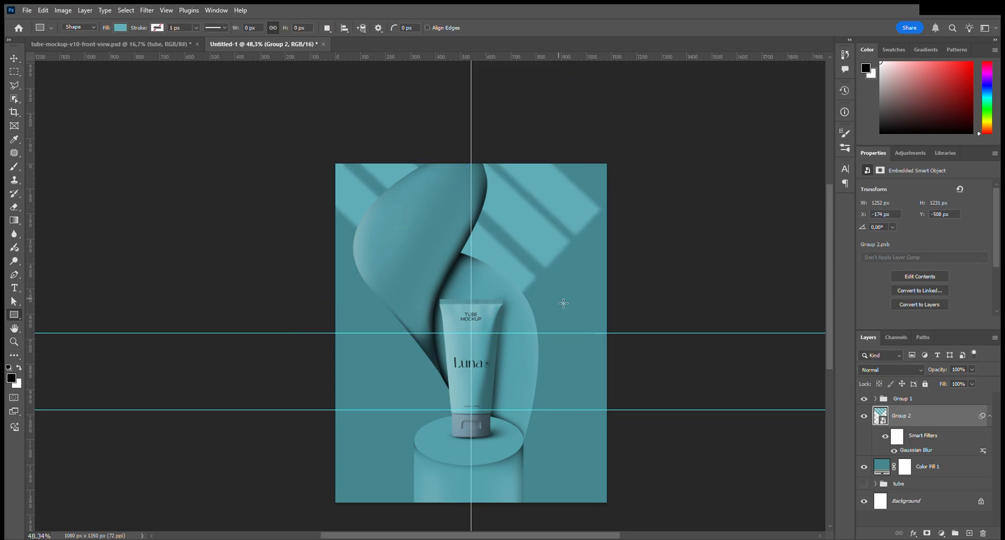
Set the stripe layer's opacity to 68% and open Path Blur for it.
{"action": "mouse_move", "coordinate": [943, 374]}
{"action": "left_mouse_down"}
{"action": "mouse_move", "coordinate": [912, 378]}
{"action": "mouse_move", "coordinate": [926, 377]}
{"action": "left_mouse_up"}
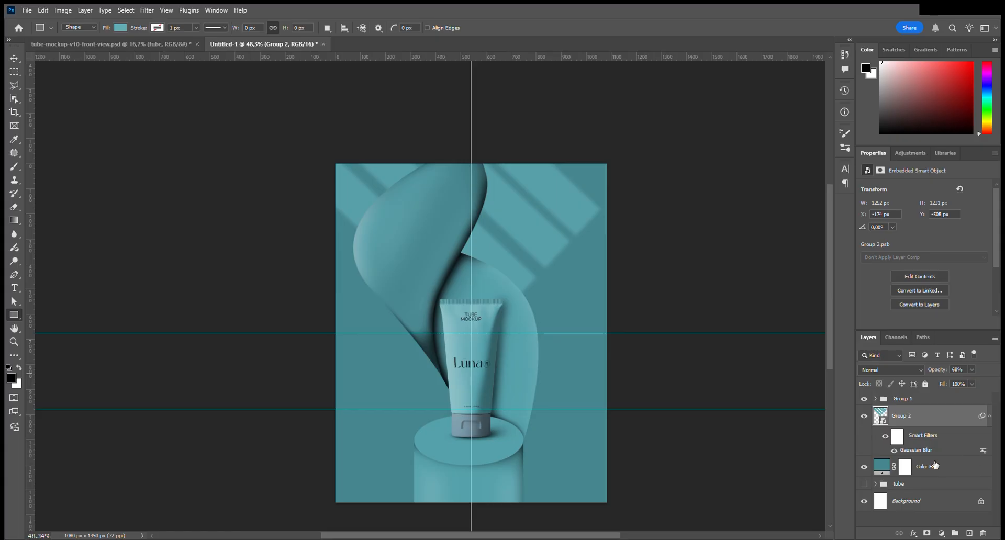
{"action": "key", "text": "h"}
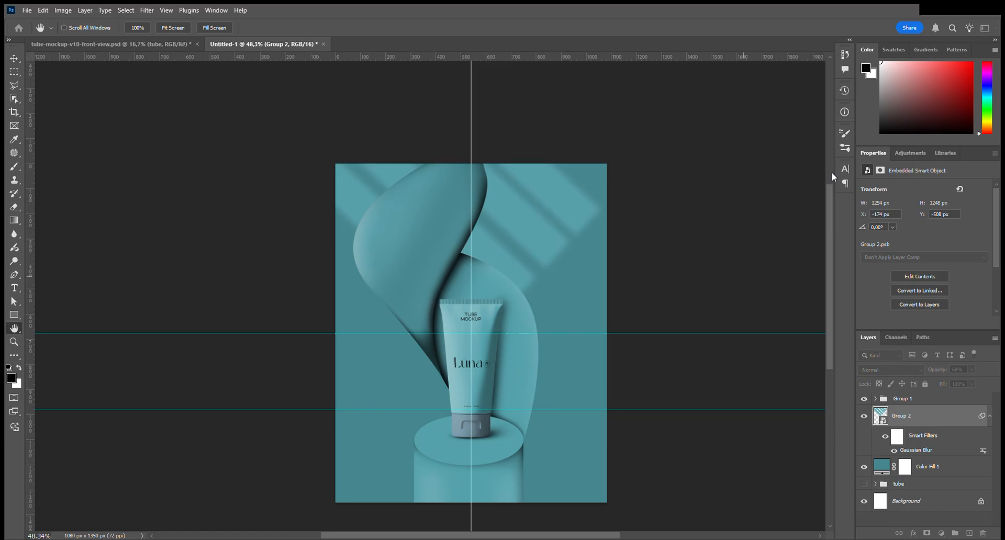
{"action": "key", "text": "u"}
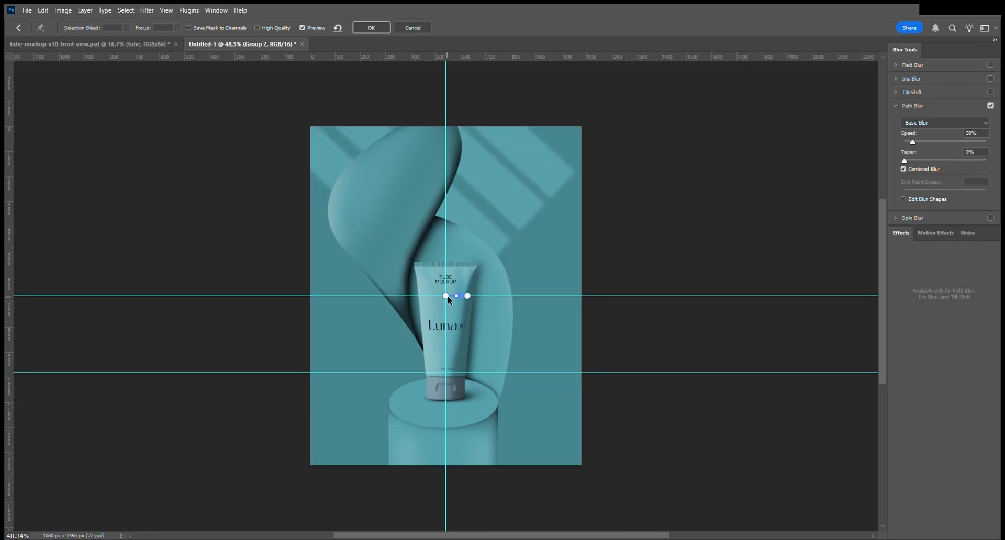
Lay the Path Blur arrow diagonally along the stripes, from the cloth's edge down into the background beside the tube.
{"action": "left_click_drag", "start_coordinate": [446, 296], "coordinate": [446, 183]}
{"action": "left_click", "coordinate": [532, 234]}
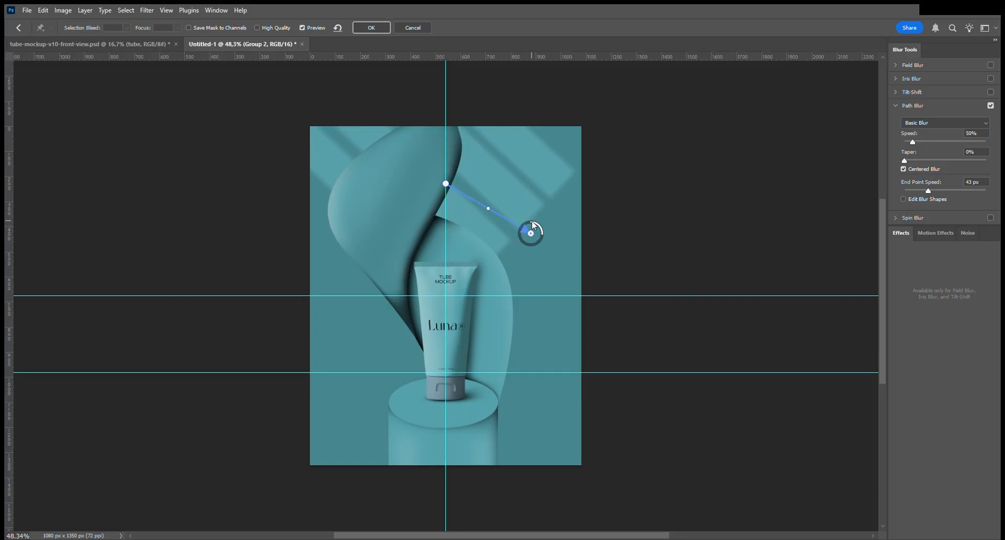
{"action": "left_click_drag", "start_coordinate": [535, 234], "coordinate": [546, 241]}
{"action": "left_click", "coordinate": [539, 238]}
{"action": "left_click", "coordinate": [539, 247]}
{"action": "key", "text": "ctrl+z"}
{"action": "key", "text": "ctrl+z"}
{"action": "left_click_drag", "start_coordinate": [531, 234], "coordinate": [556, 261]}
{"action": "left_click", "coordinate": [446, 183]}
{"action": "left_click_drag", "start_coordinate": [446, 184], "coordinate": [460, 173]}
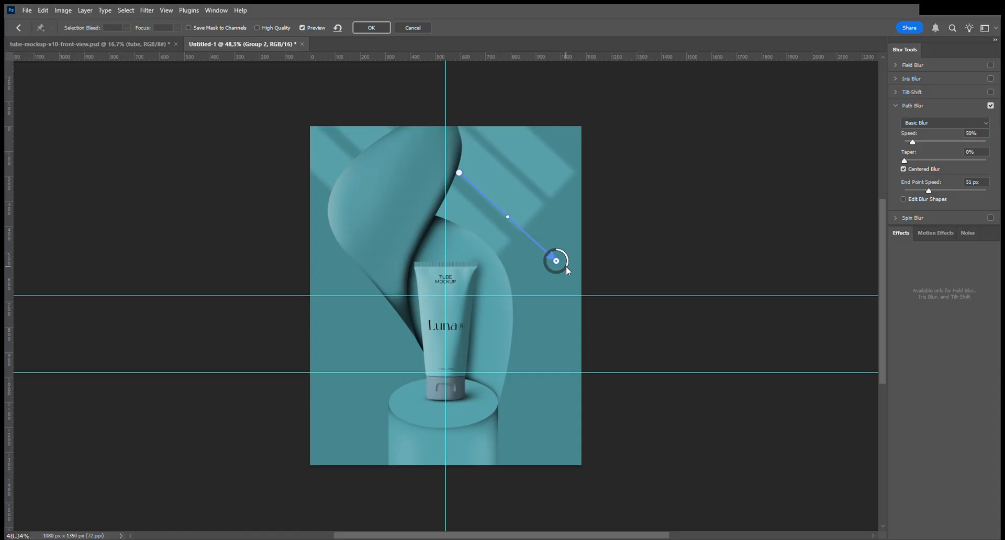
Set the path's end point speed to about 952 px, extend its start up past the cloth, and apply the Path Blur.
{"action": "left_click_drag", "start_coordinate": [566, 266], "coordinate": [497, 193]}
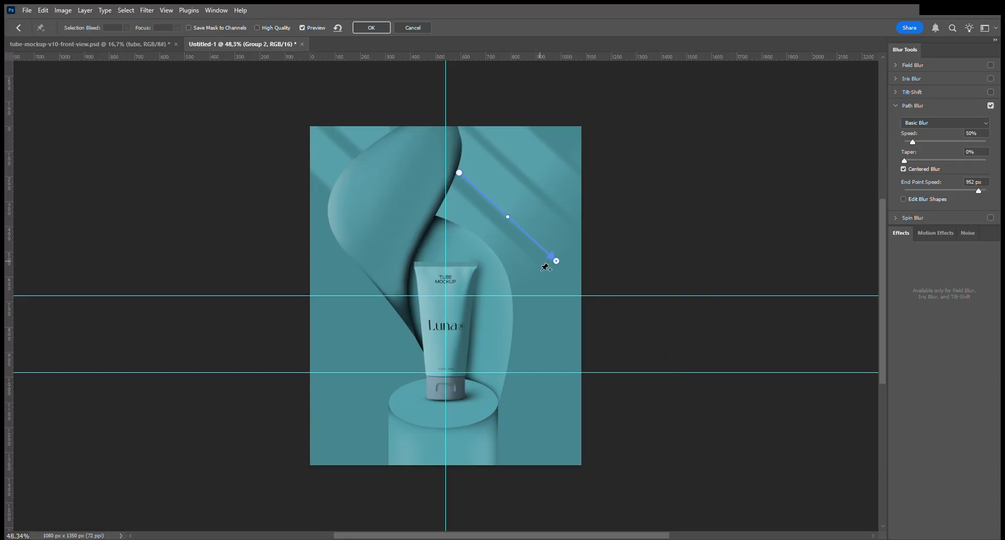
{"action": "left_click_drag", "start_coordinate": [556, 261], "coordinate": [520, 225]}
{"action": "left_click_drag", "start_coordinate": [461, 172], "coordinate": [379, 113]}
{"action": "left_click_drag", "start_coordinate": [522, 228], "coordinate": [548, 249]}
{"action": "left_click", "coordinate": [377, 27]}
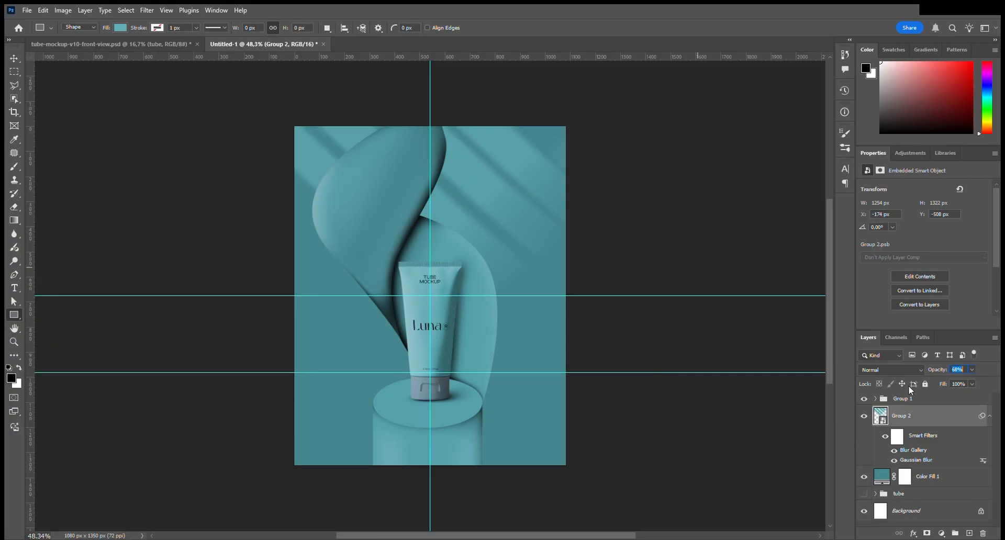
Reduce the path-blurred stripe layer's opacity to 38%.
{"action": "left_click_drag", "start_coordinate": [934, 372], "coordinate": [925, 373]}
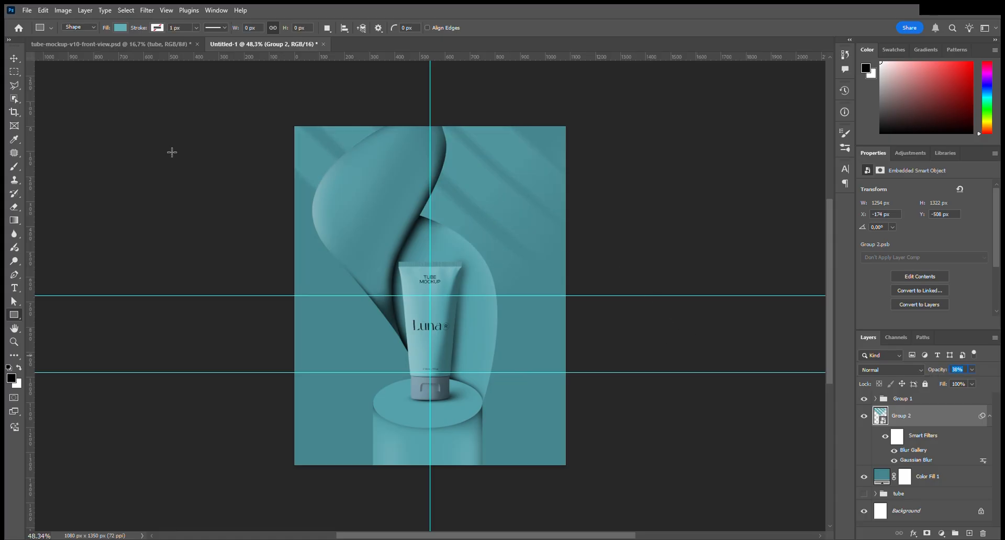
{"action": "left_click", "coordinate": [15, 58]}
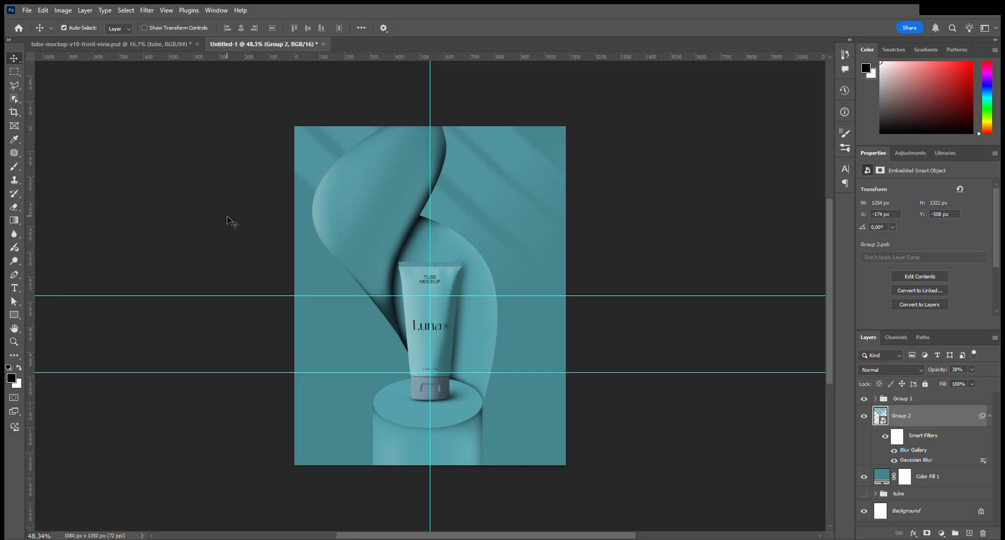
Add a new layer above Group 1 and start a text line over the upper part of the cloth.
{"action": "left_click", "coordinate": [922, 400]}
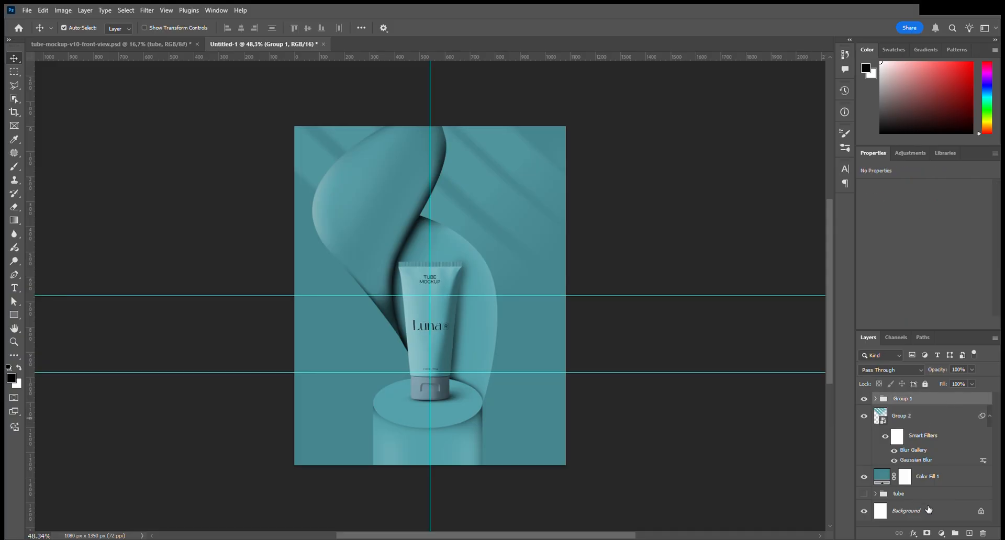
{"action": "left_click", "coordinate": [969, 534]}
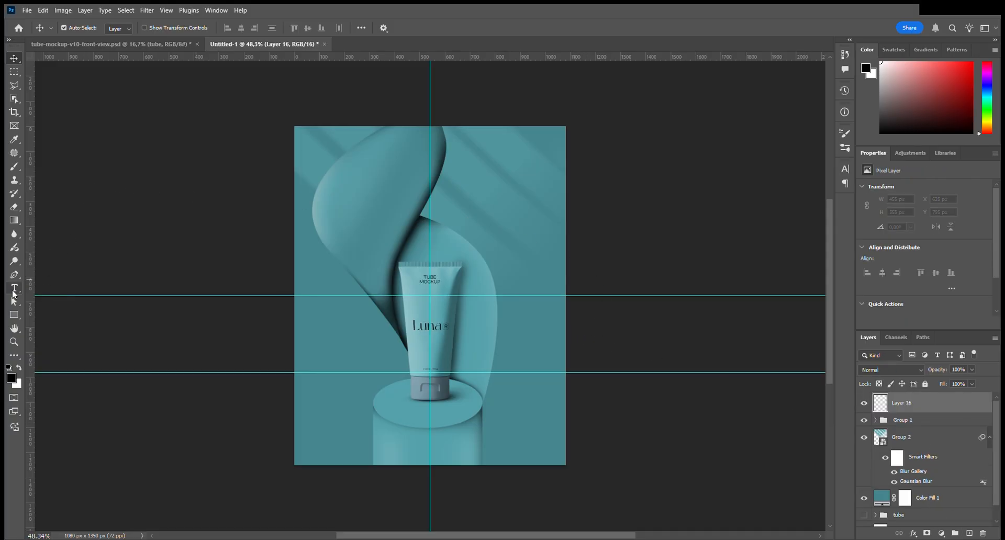
{"action": "left_click", "coordinate": [14, 287]}
{"action": "left_click", "coordinate": [424, 184]}
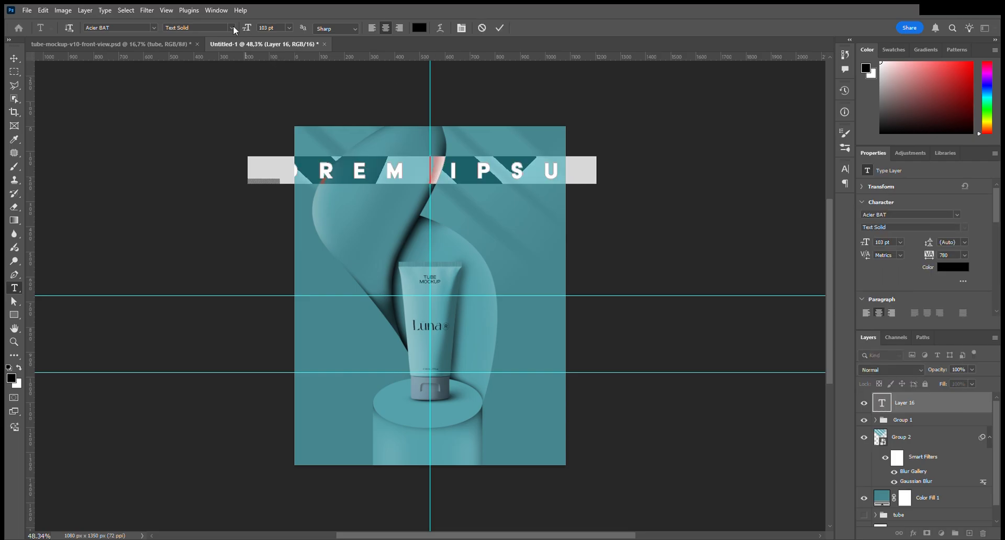
Set the placeholder text to Times New Roman Regular at 55 pt.
{"action": "left_click_drag", "start_coordinate": [255, 30], "coordinate": [224, 37]}
{"action": "key", "text": "Down"}
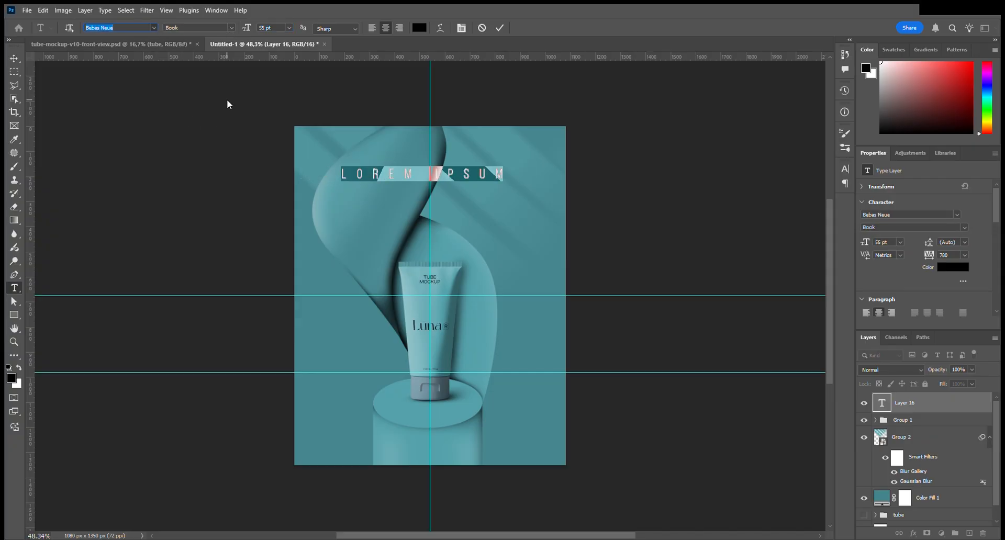
{"action": "key", "text": "Down"}
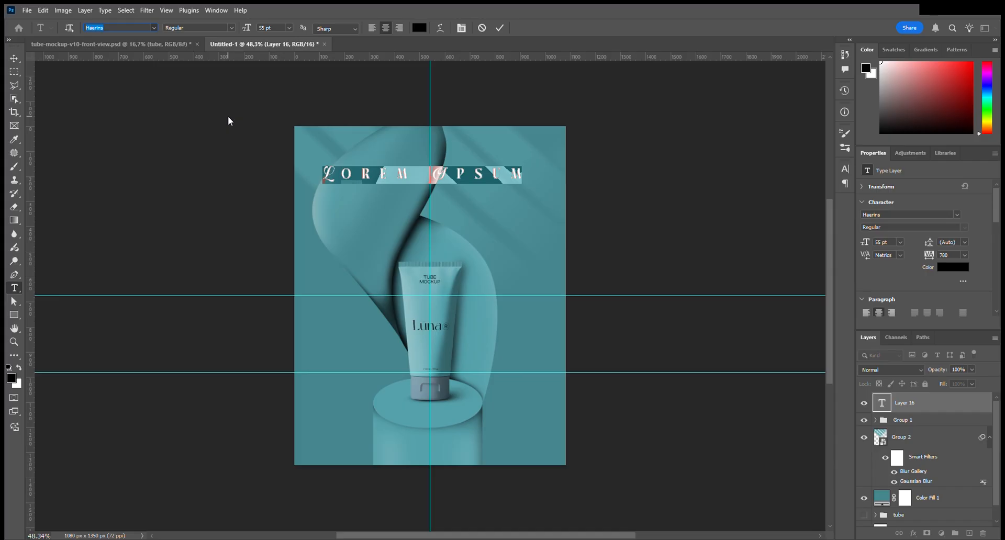
{"action": "key", "text": "Down"}
{"action": "type", "text": "time"}
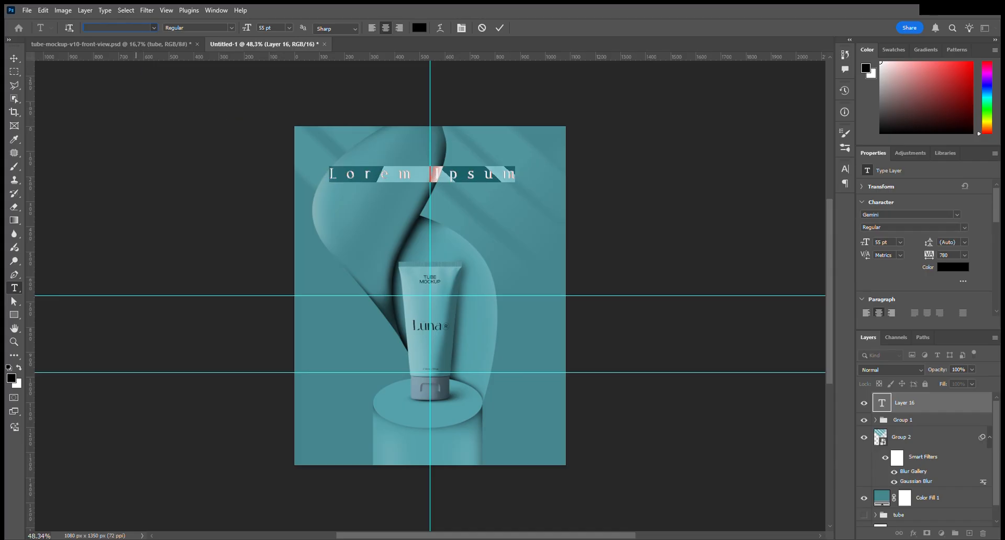
{"action": "key", "text": "Return"}
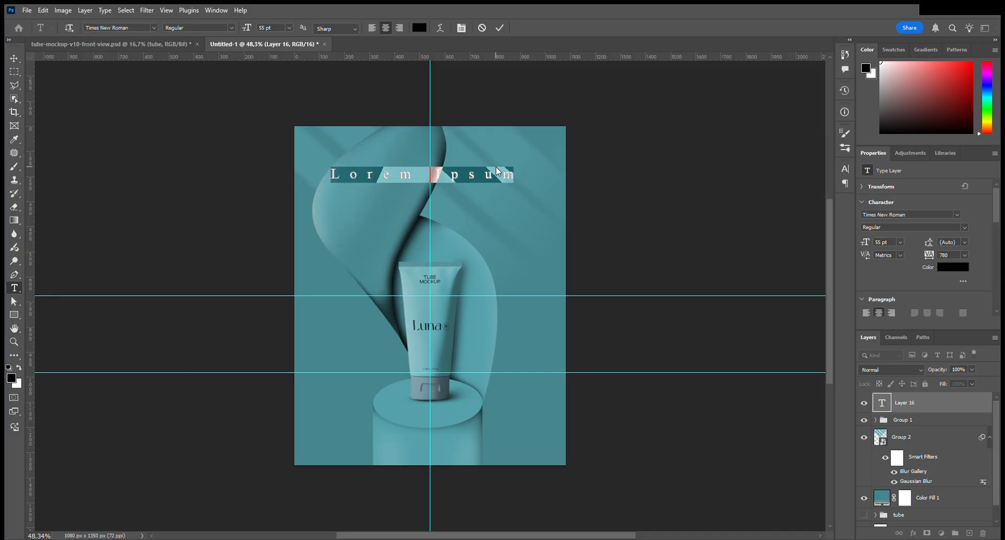
Replace the placeholder text with "Desing Product" and set its tracking to 420.
{"action": "type", "text": "L"}
{"action": "key", "text": "BackSpace"}
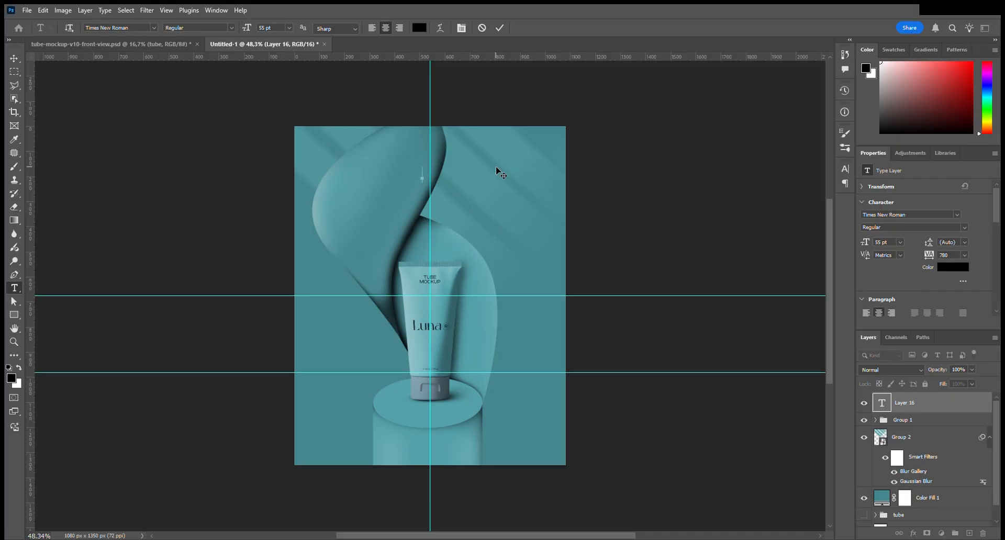
{"action": "type", "text": "Desing Product"}
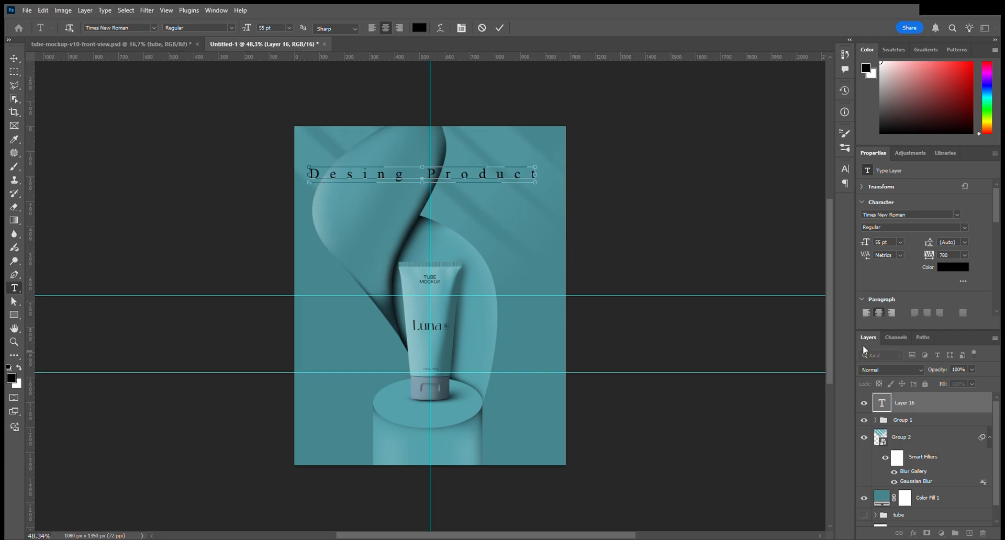
{"action": "key", "text": "ctrl+a"}
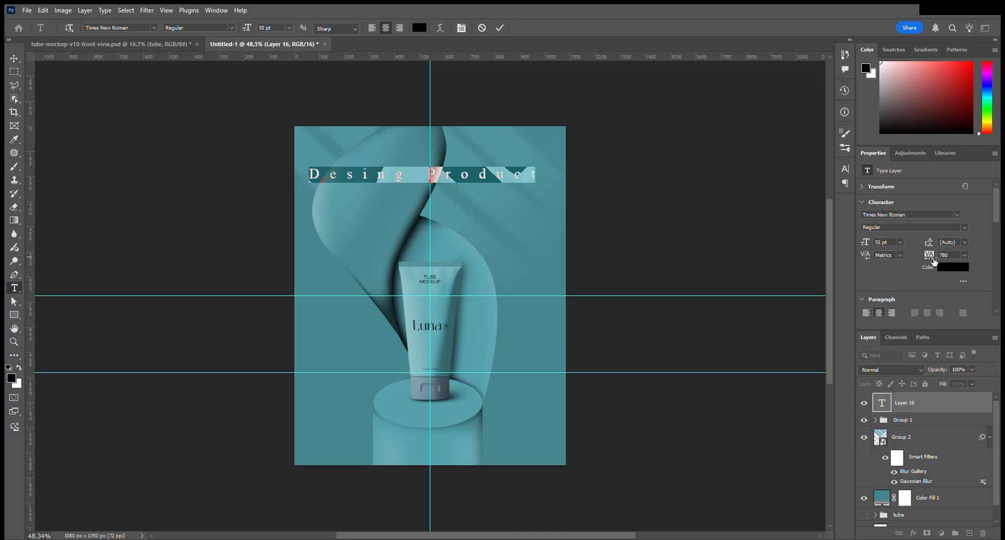
{"action": "left_click_drag", "start_coordinate": [935, 260], "coordinate": [924, 265]}
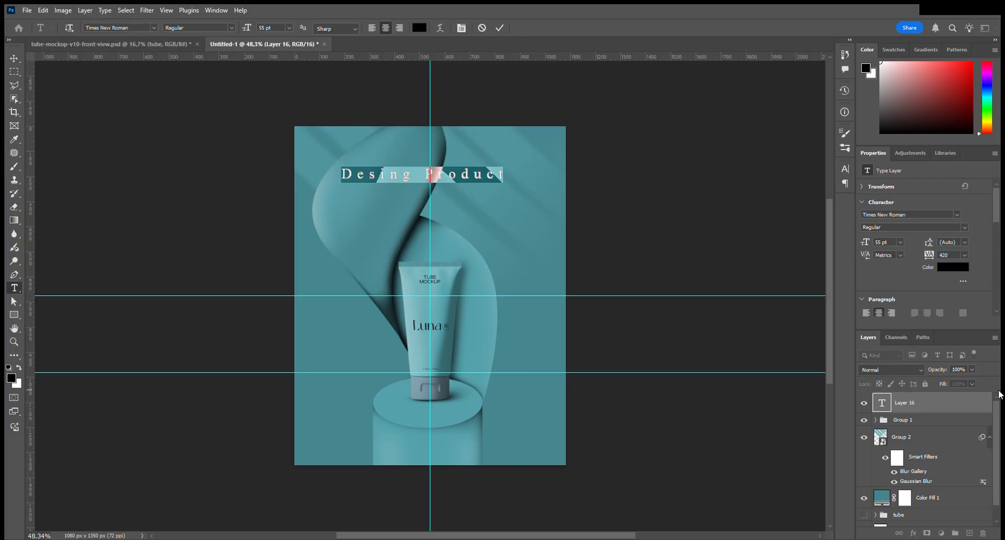
{"action": "left_click", "coordinate": [948, 411]}
Move the "Desing Product" line slightly up and centre it on the vertical guide.
{"action": "key", "text": "ctrl+t"}
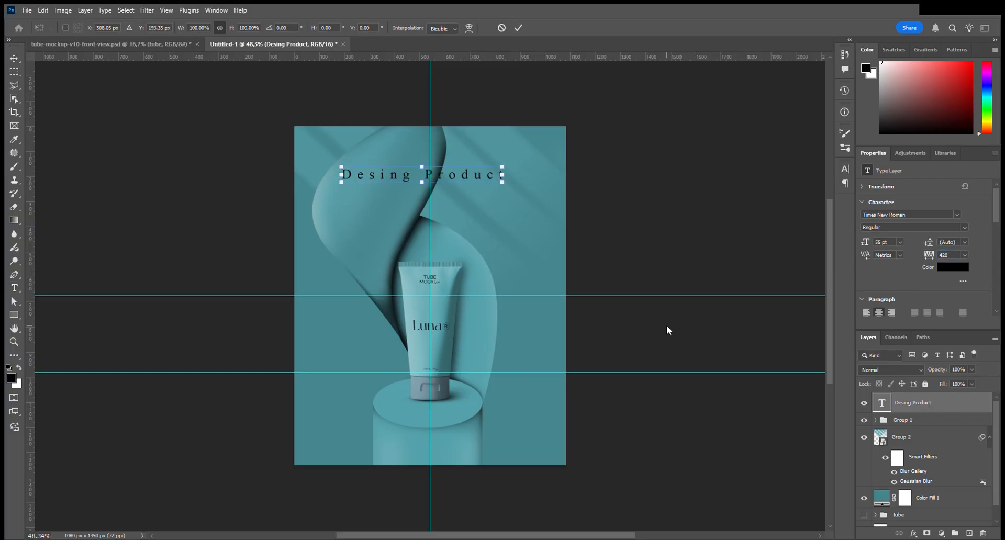
{"action": "left_click_drag", "start_coordinate": [442, 180], "coordinate": [449, 170]}
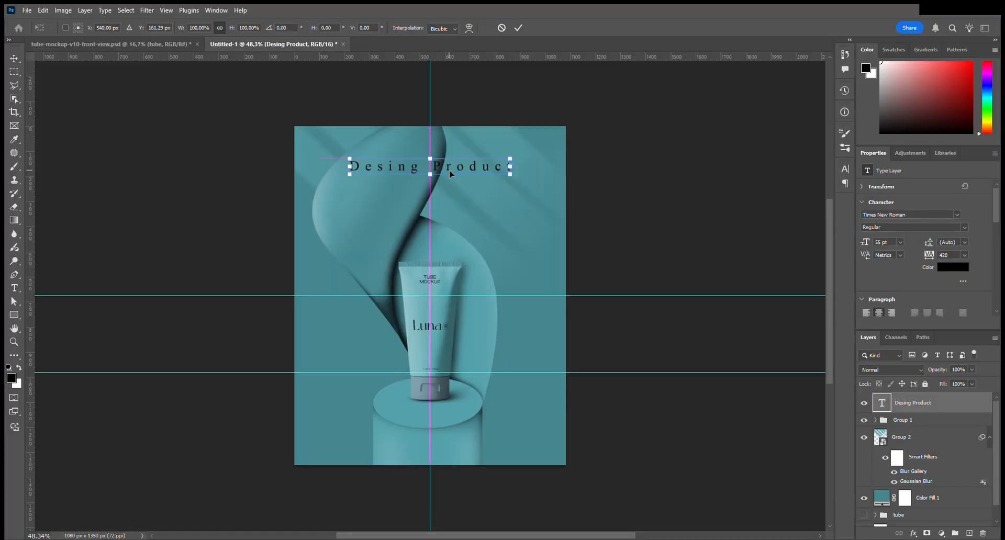
{"action": "left_click", "coordinate": [516, 29]}
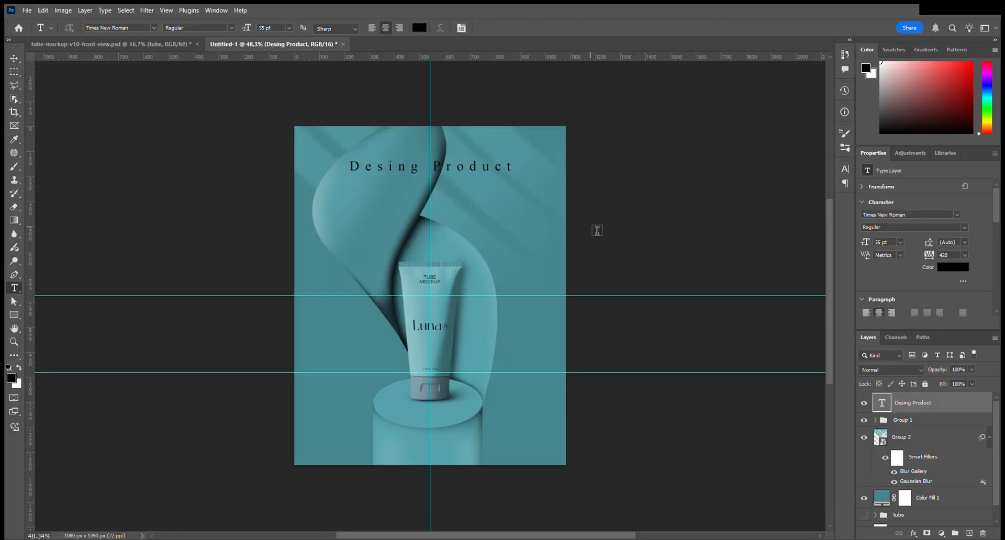
Change the colour of the "Desing Product" text to white.
{"action": "double_click", "coordinate": [882, 411]}
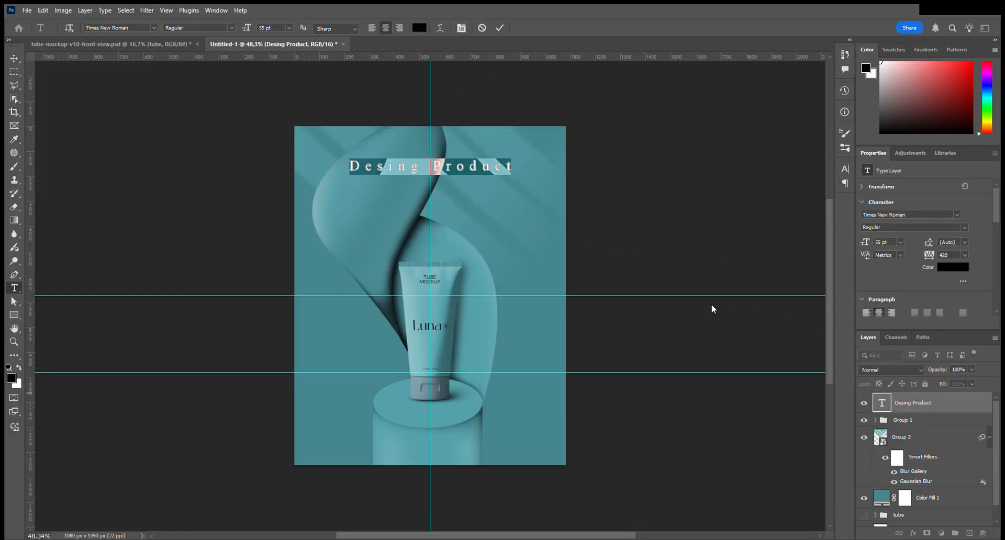
{"action": "left_click", "coordinate": [952, 267]}
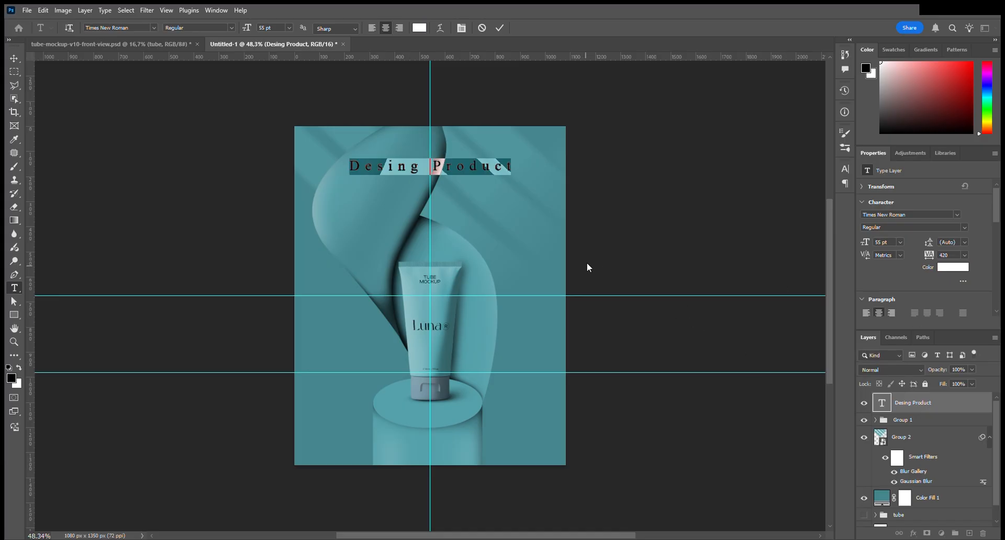
{"action": "left_click", "coordinate": [501, 29]}
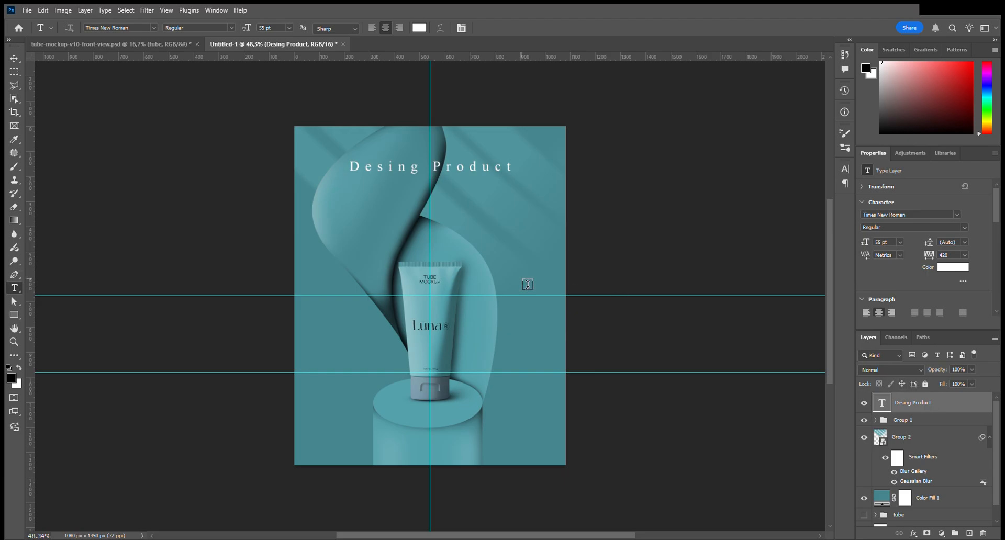
Add a second text line reading "LUNAR" below the heading, at 48 pt with tracking 0.
{"action": "left_click", "coordinate": [433, 198]}
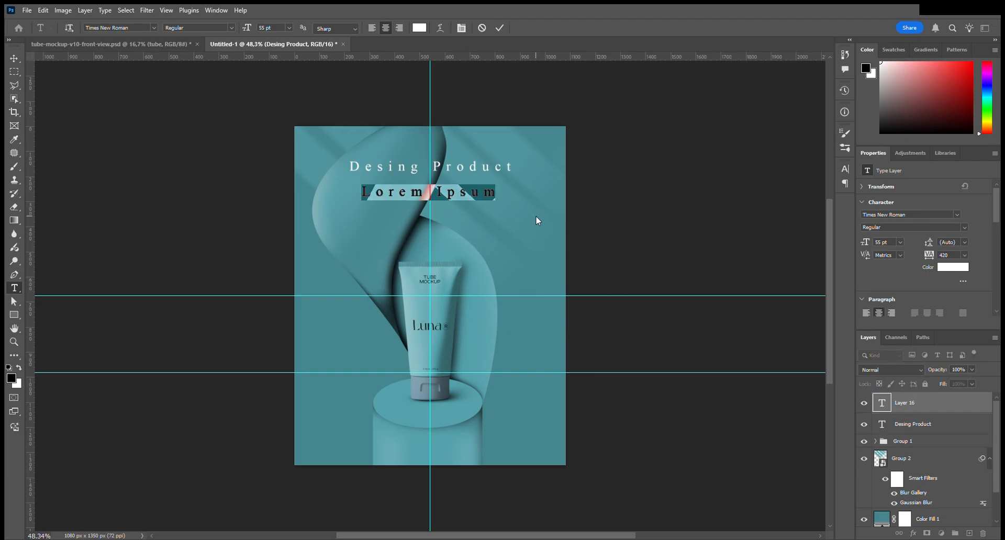
{"action": "left_click_drag", "start_coordinate": [253, 30], "coordinate": [247, 31]}
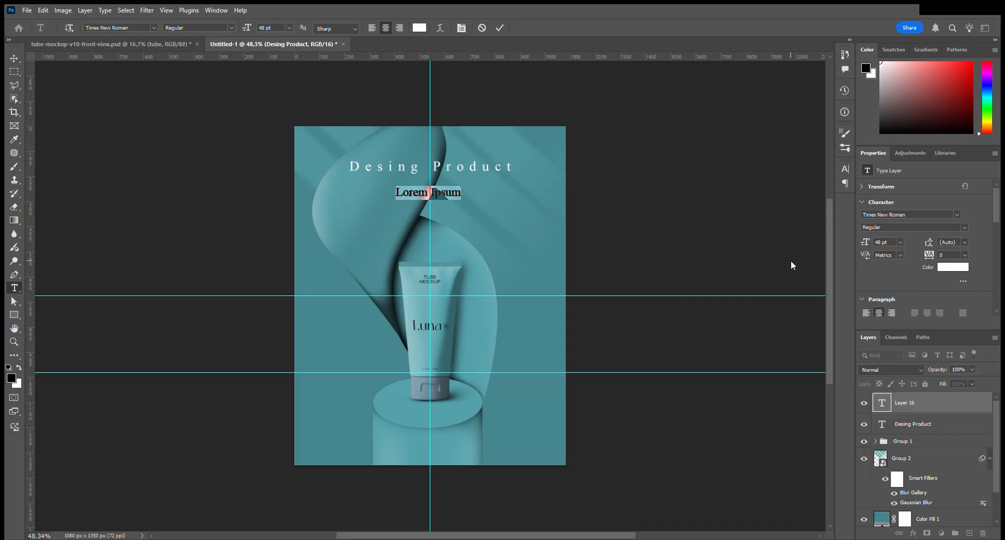
{"action": "key", "text": "BackSpace"}
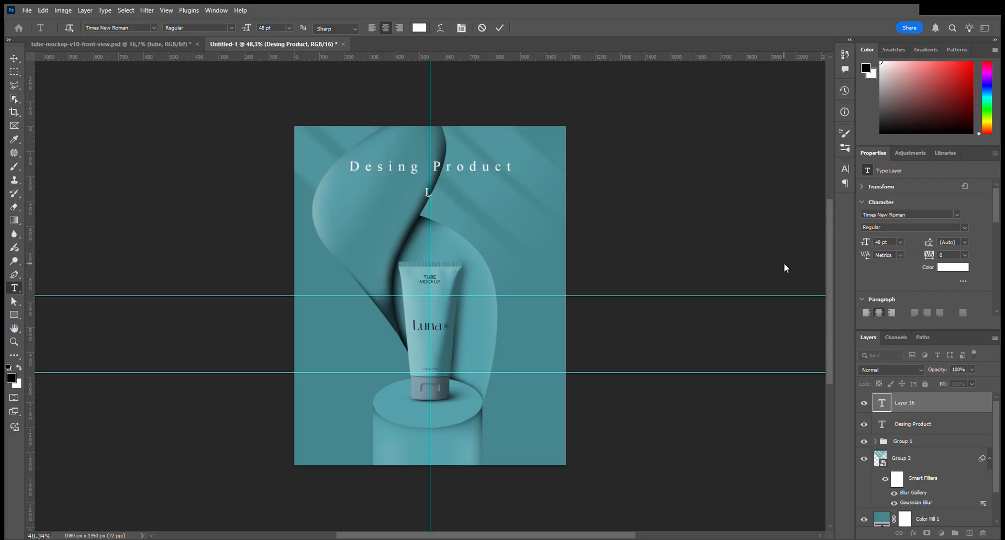
{"action": "type", "text": "LUNAR"}
{"action": "left_click", "coordinate": [500, 28]}
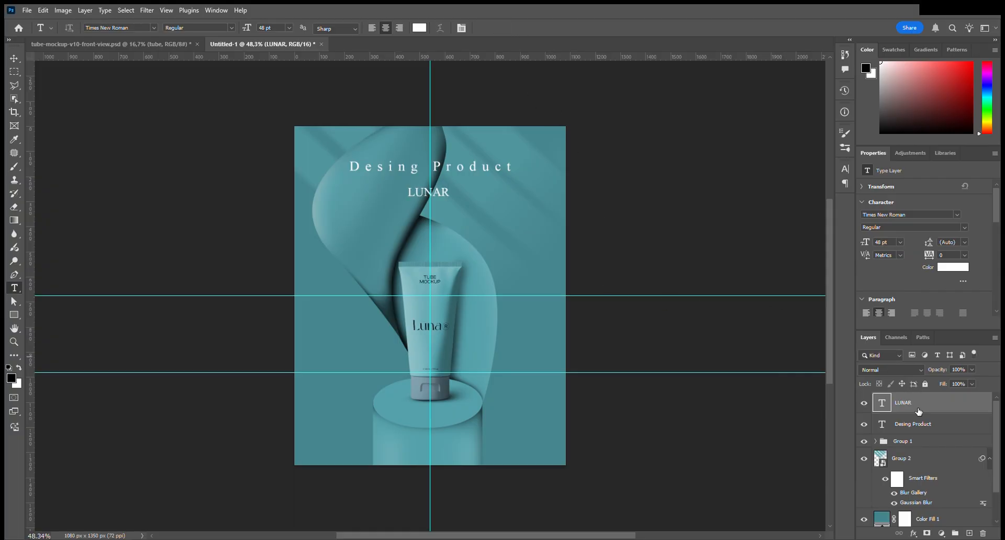
Scale the "LUNAR" text up to about 256%, centred on the vertical guide.
{"action": "key", "text": "ctrl+t"}
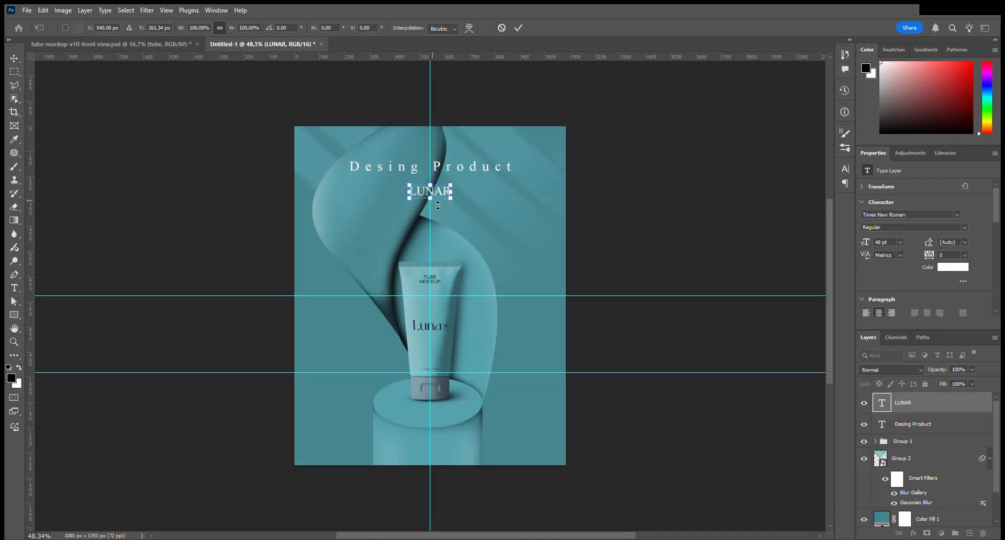
{"action": "left_click_drag", "start_coordinate": [435, 202], "coordinate": [440, 229]}
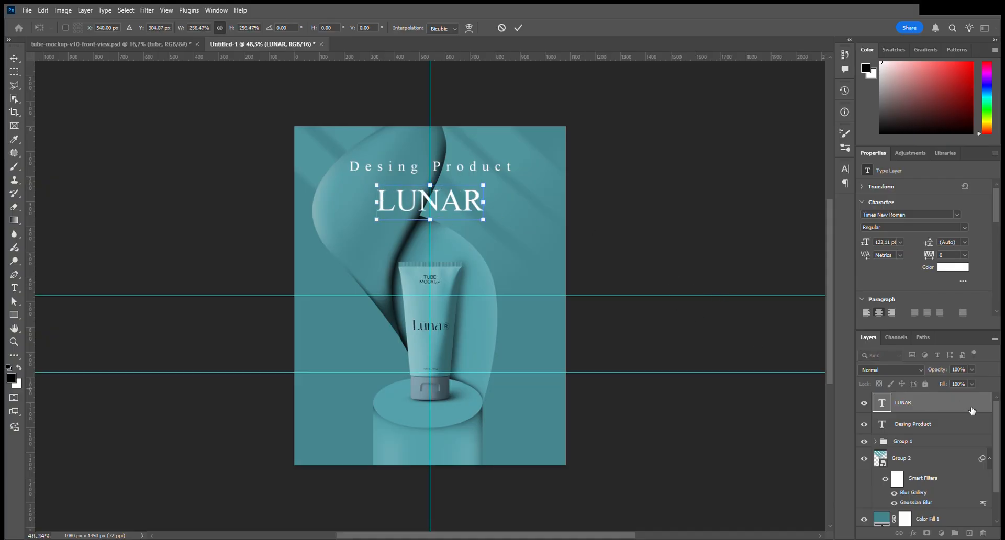
{"action": "key", "text": "Return"}
Set the tracking of the "Desing Product" line to 540.
{"action": "left_click", "coordinate": [934, 425]}
{"action": "key", "text": "ctrl+t"}
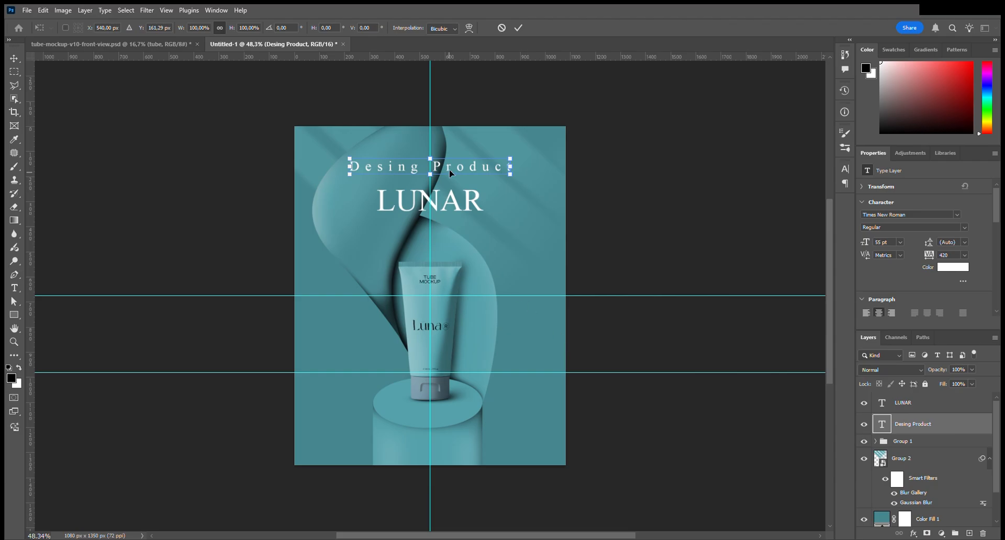
{"action": "left_click_drag", "start_coordinate": [450, 168], "coordinate": [448, 169]}
{"action": "double_click", "coordinate": [883, 427]}
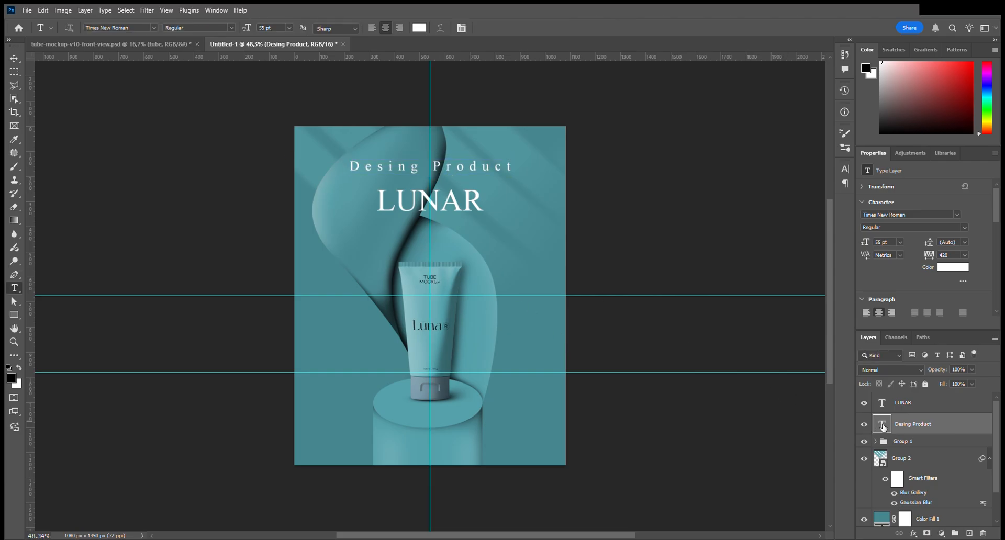
{"action": "left_click_drag", "start_coordinate": [936, 258], "coordinate": [937, 257]}
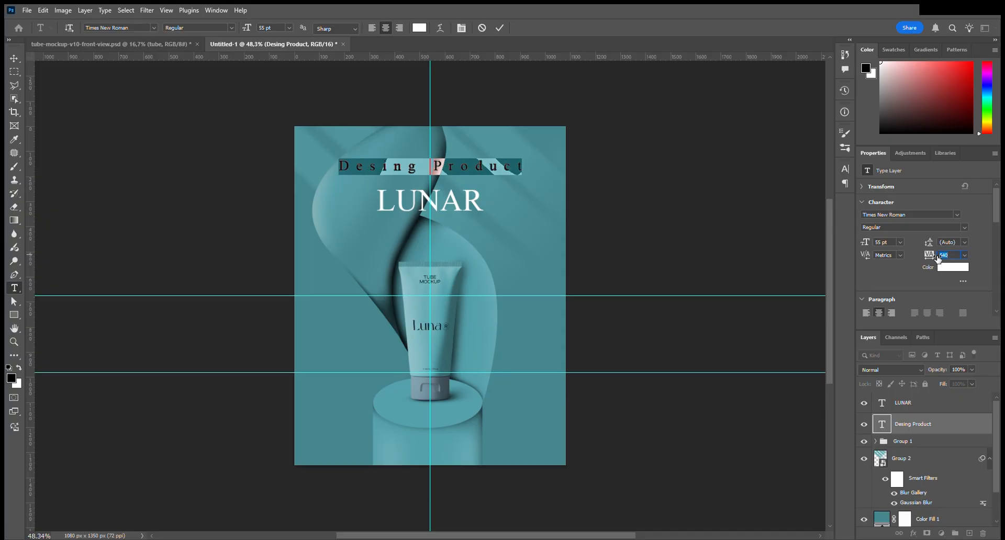
Replace the "Desing Product" text with "DESIGN PRODUCT" in capitals.
{"action": "double_click", "coordinate": [883, 424]}
{"action": "type", "text": "D"}
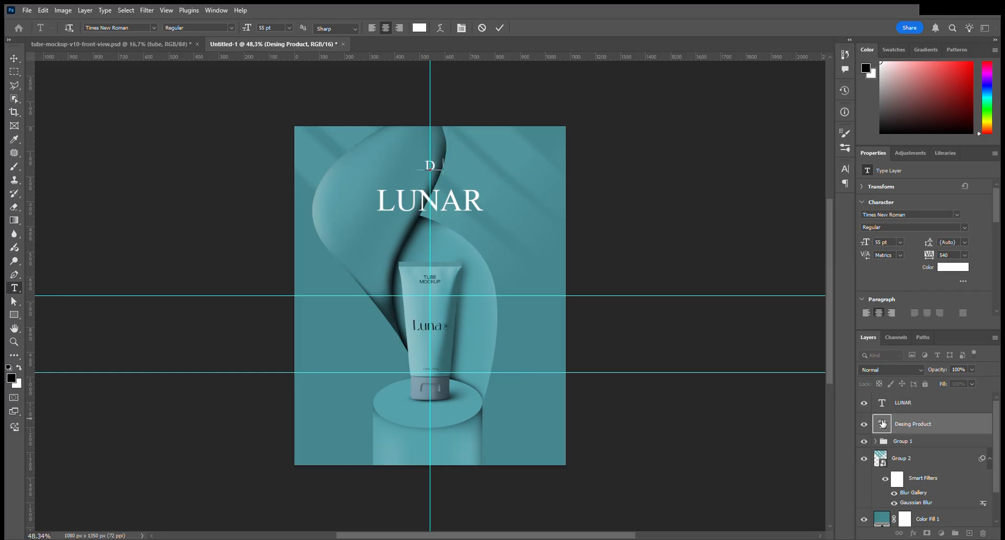
{"action": "type", "text": "ESIGN PRODUCT"}
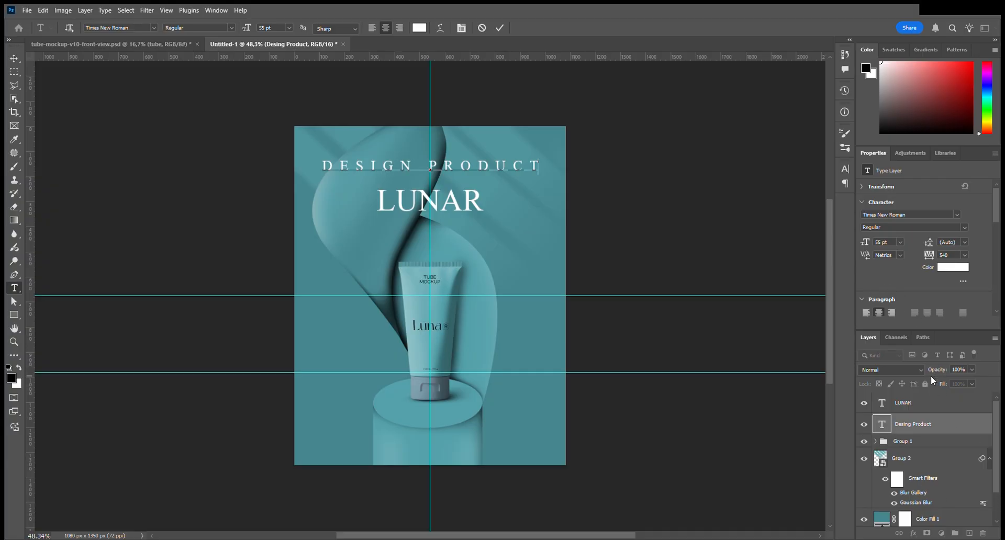
{"action": "left_click", "coordinate": [889, 432]}
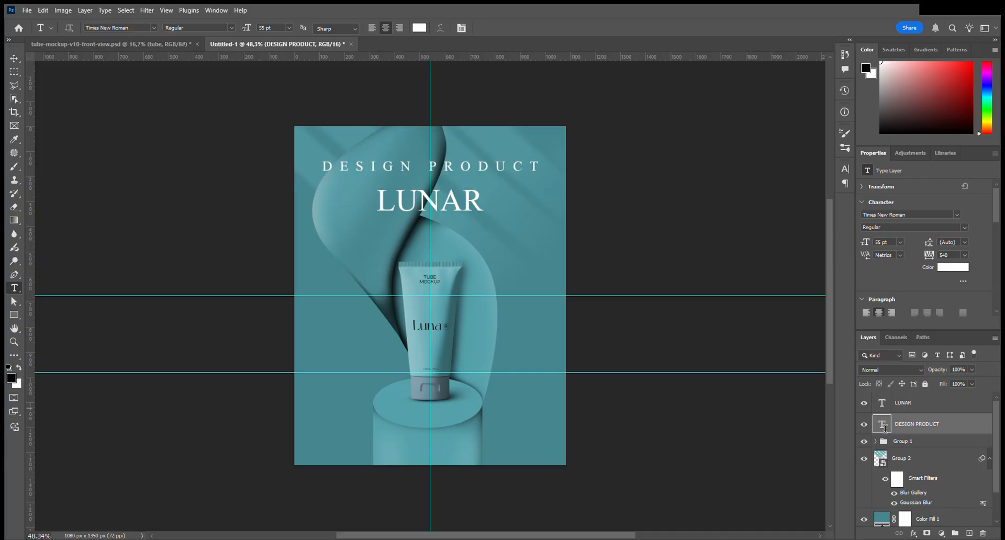
Set the "DESIGN PRODUCT" line to 35 pt with tracking 1200.
{"action": "double_click", "coordinate": [885, 427]}
{"action": "left_click_drag", "start_coordinate": [937, 257], "coordinate": [942, 255]}
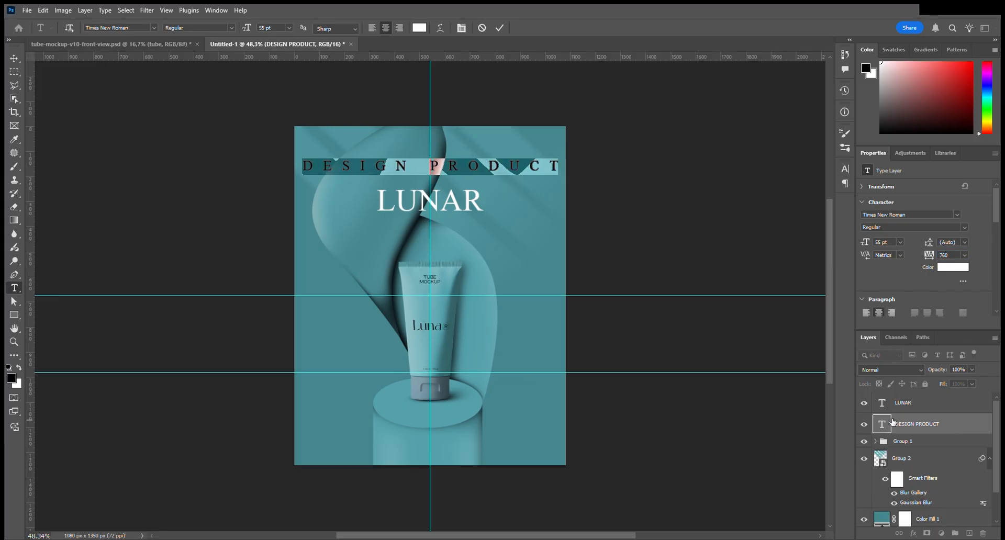
{"action": "left_click_drag", "start_coordinate": [871, 242], "coordinate": [861, 246]}
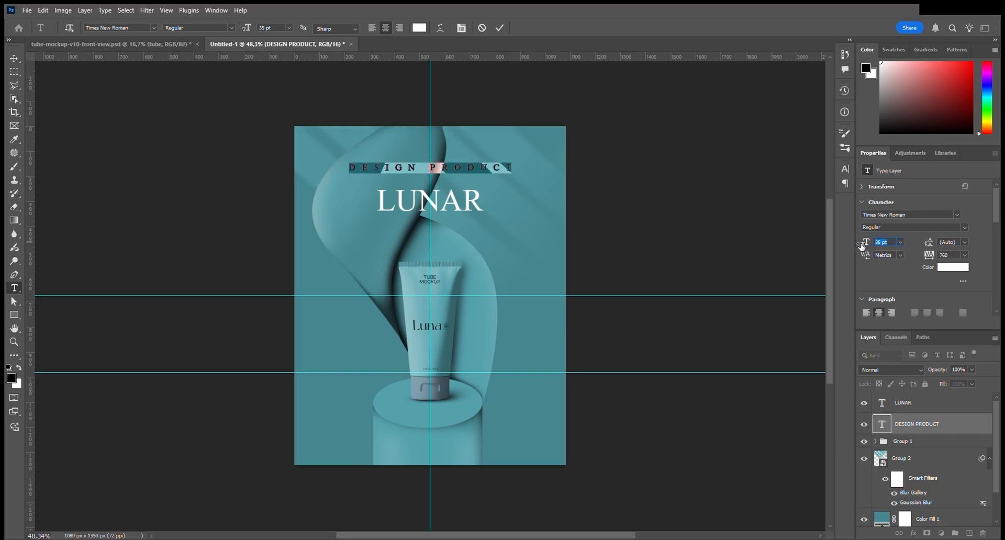
{"action": "left_click_drag", "start_coordinate": [930, 257], "coordinate": [945, 257]}
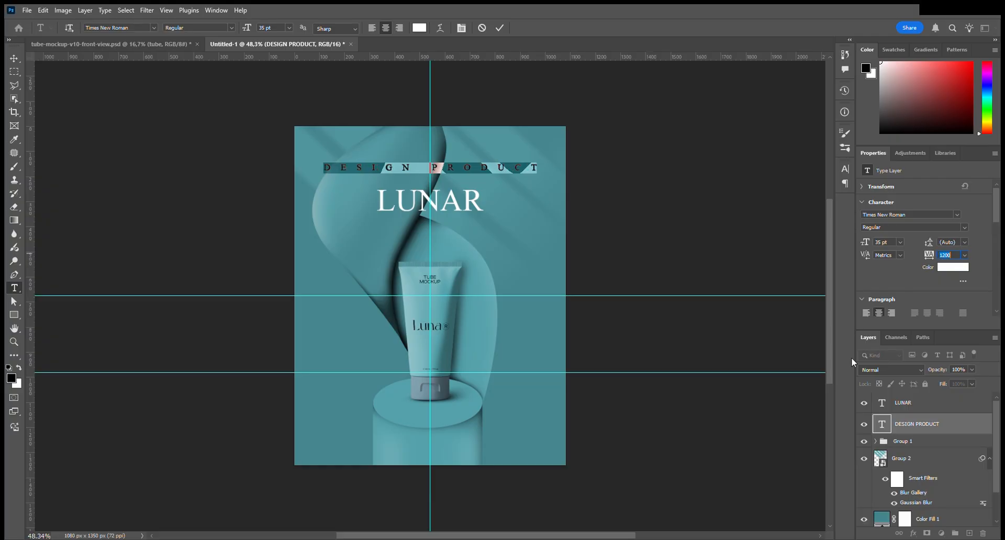
{"action": "left_click", "coordinate": [886, 429]}
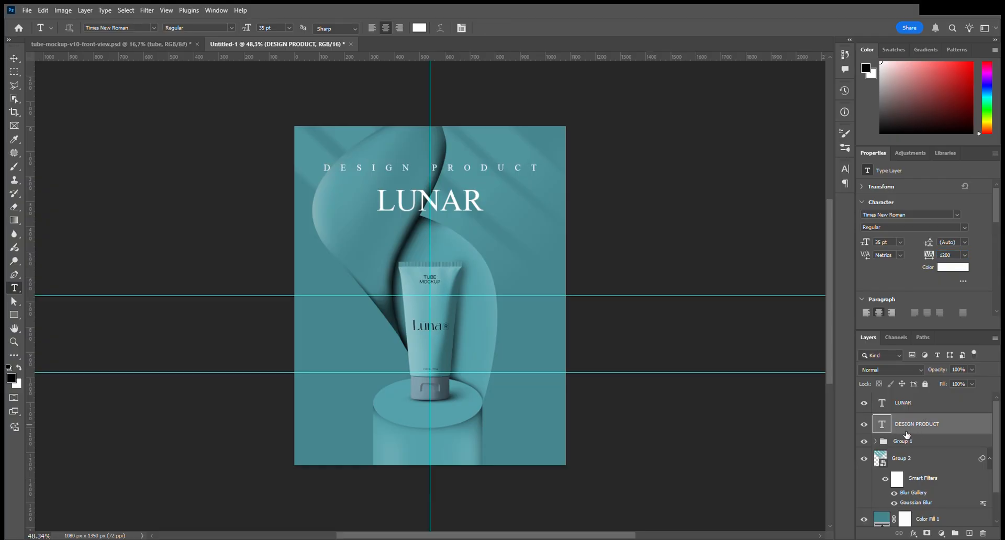
Swap the order of the two text lines by moving "LUNAR" up and placing "DESIGN PRODUCT" directly beneath it.
{"action": "left_click", "coordinate": [916, 411]}
{"action": "key", "text": "ctrl+t"}
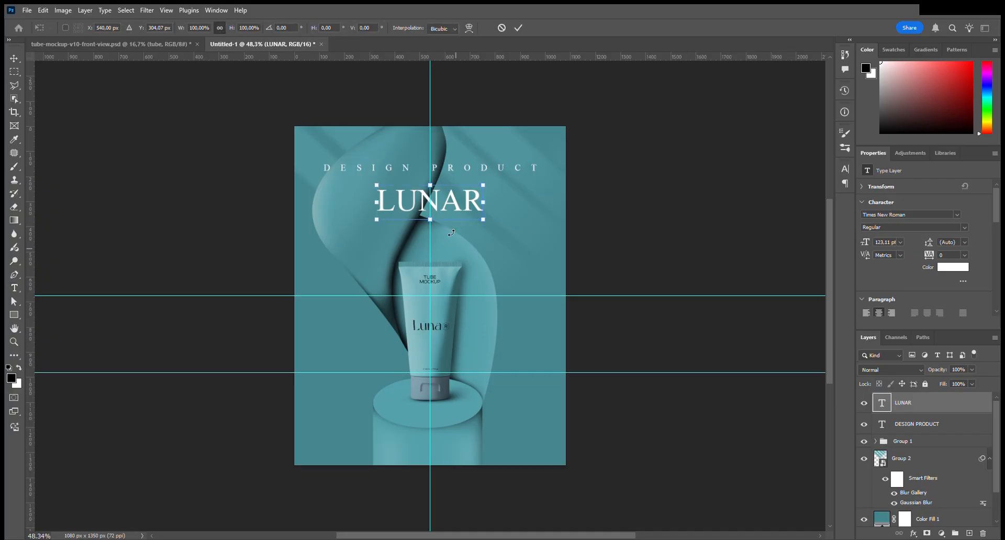
{"action": "left_click_drag", "start_coordinate": [448, 198], "coordinate": [449, 165]}
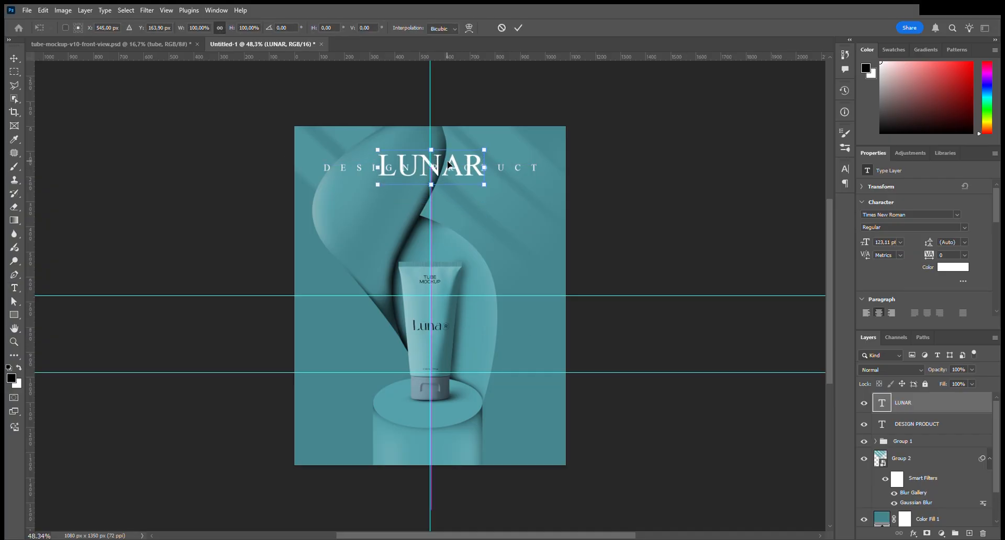
{"action": "key", "text": "Return"}
{"action": "left_click", "coordinate": [911, 430]}
{"action": "key", "text": "ctrl+t"}
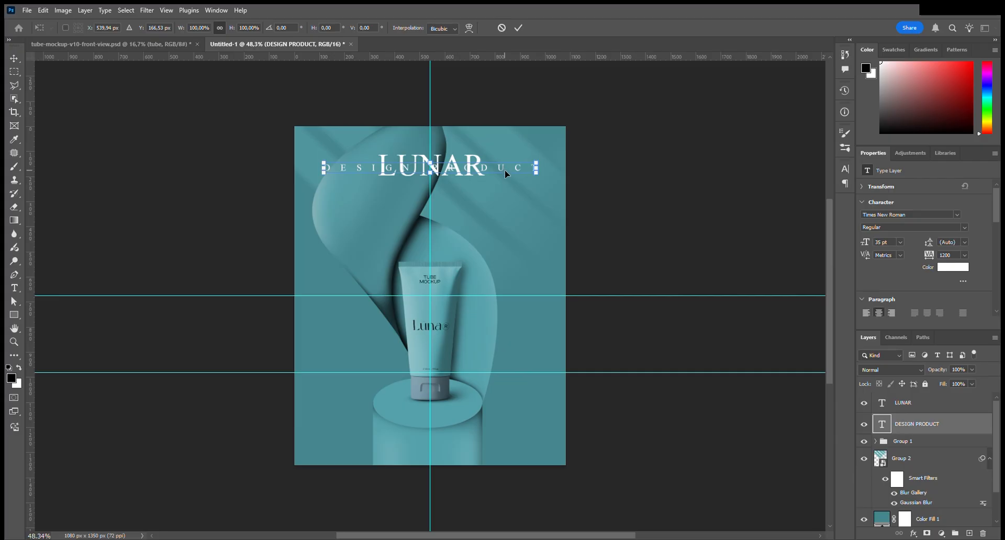
{"action": "left_click_drag", "start_coordinate": [504, 170], "coordinate": [504, 190]}
Move both text lines together slightly down, centred on the vertical guide, and hide the guides.
{"action": "left_click", "coordinate": [905, 408], "text": "shift"}
{"action": "key", "text": "ctrl+t"}
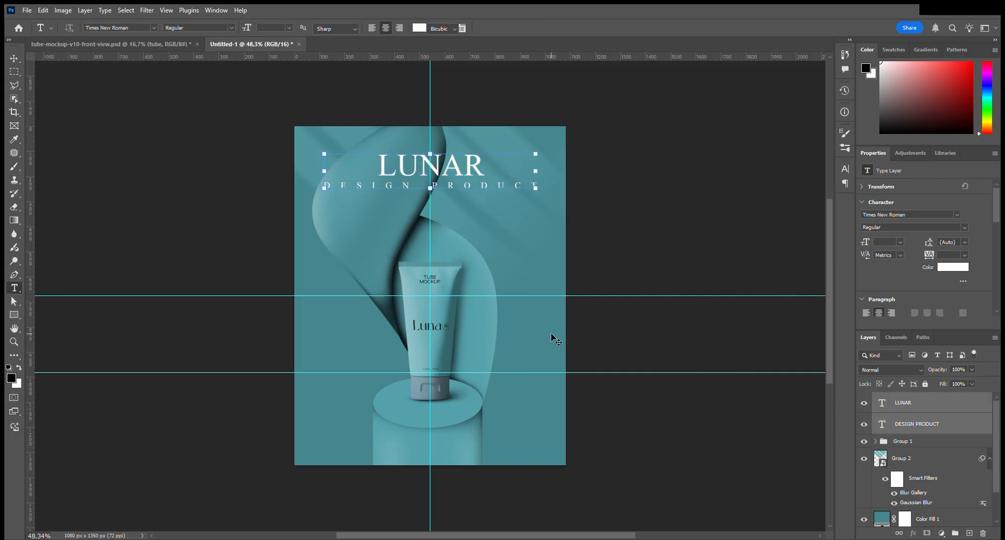
{"action": "left_click_drag", "start_coordinate": [452, 170], "coordinate": [450, 174]}
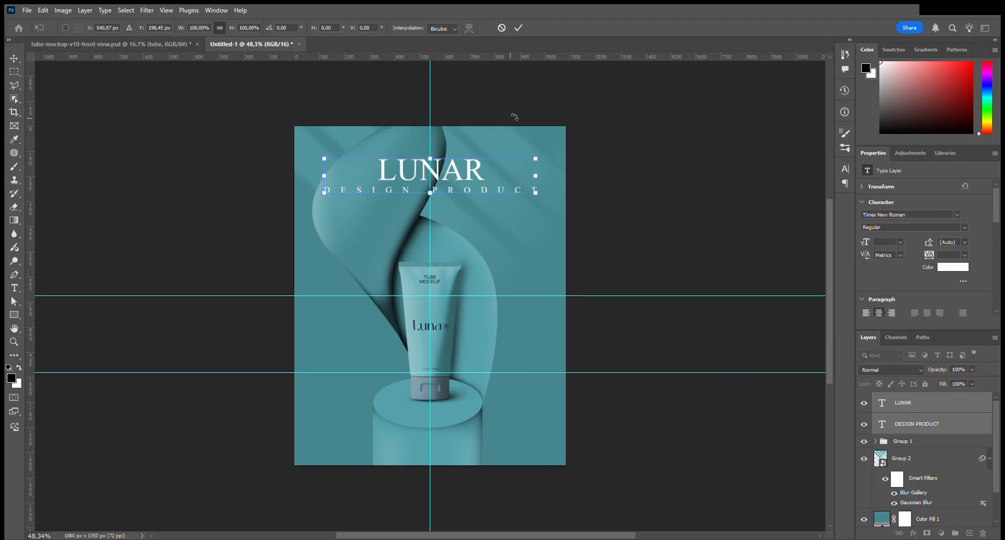
{"action": "left_click", "coordinate": [520, 29]}
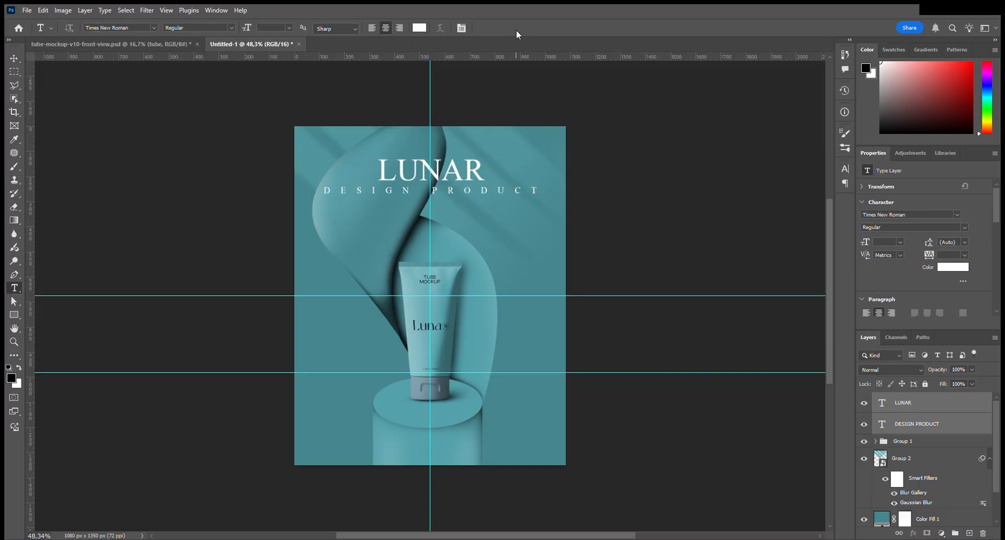
{"action": "key", "text": "ctrl+semicolon"}
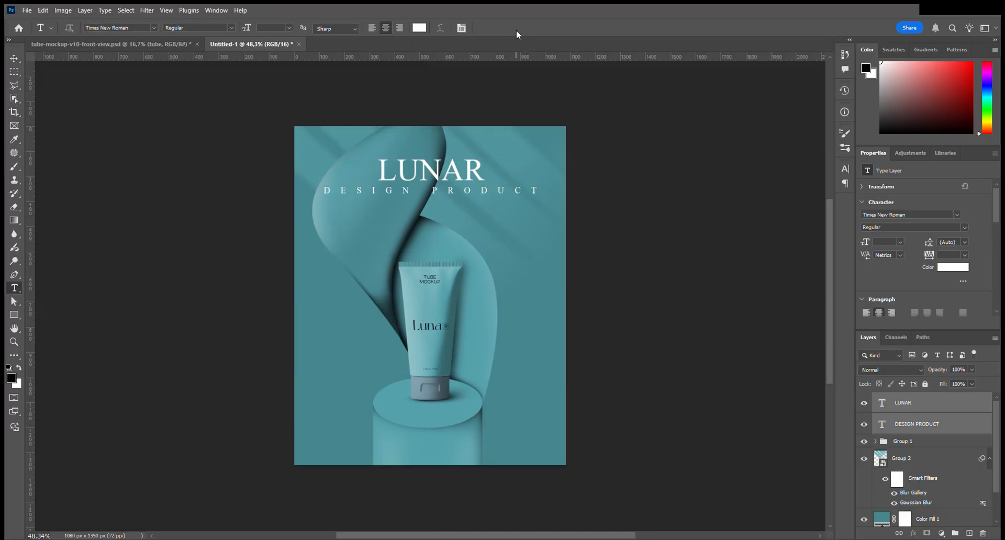